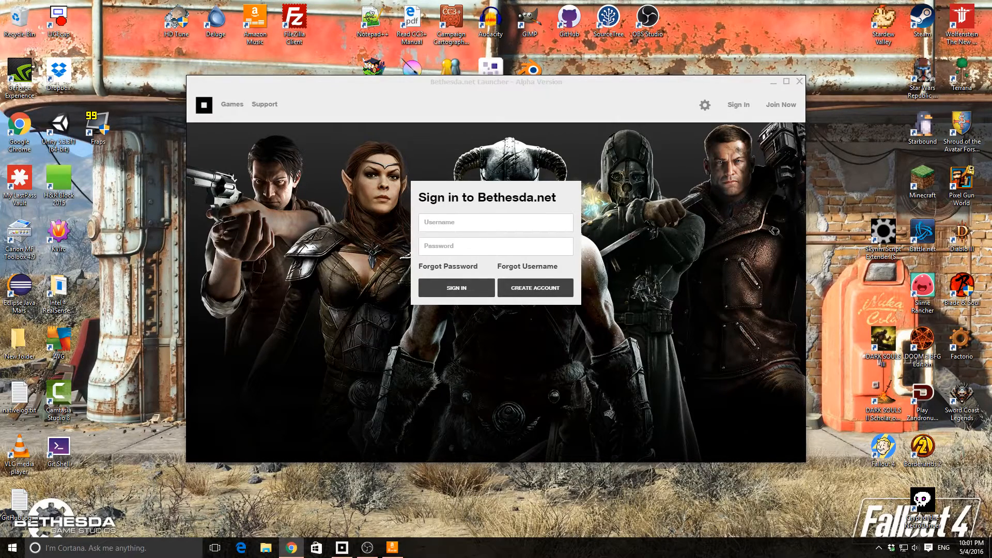
# Sign in to the Bethesda.net Launcher with the account credentials and launch Creation Kit: Fallout 4
pyautogui.click(501, 232)
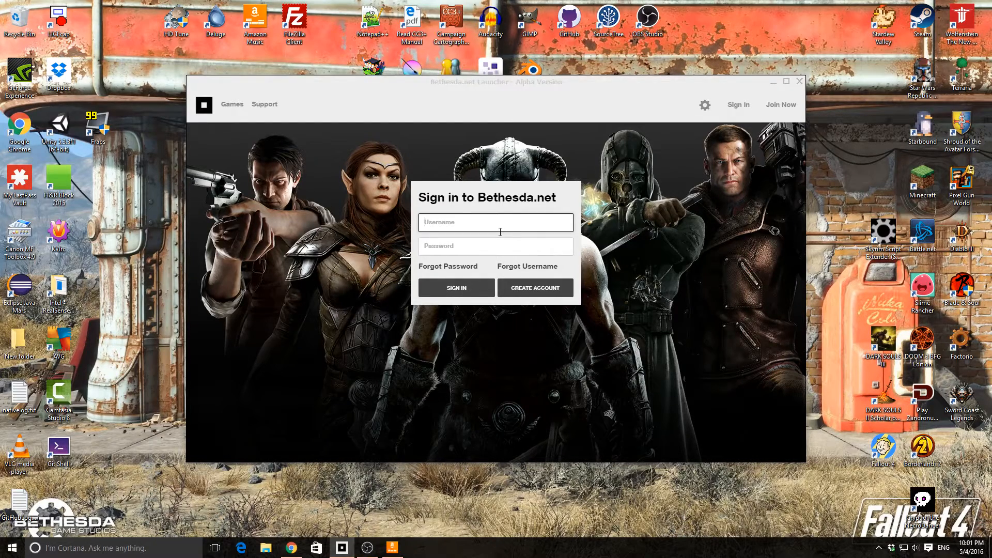
pyautogui.write('languard')
pyautogui.press('Tab')
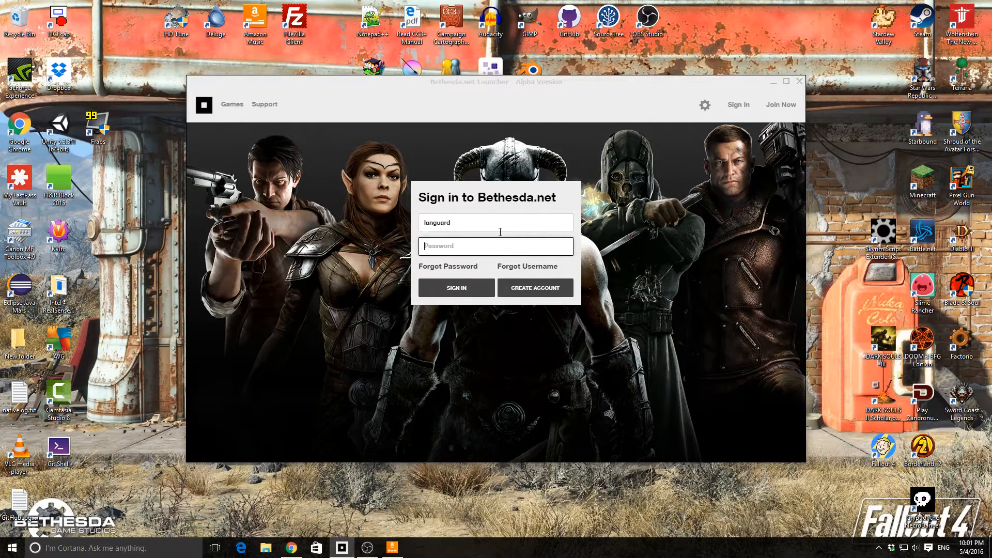
pyautogui.write('********')
pyautogui.press('Return')
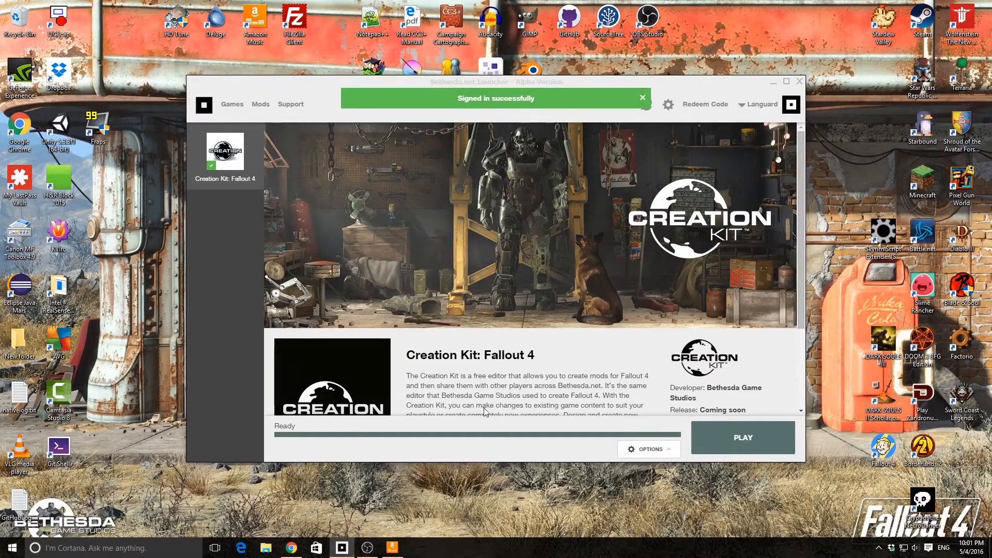
pyautogui.scroll(-2, 490, 401)
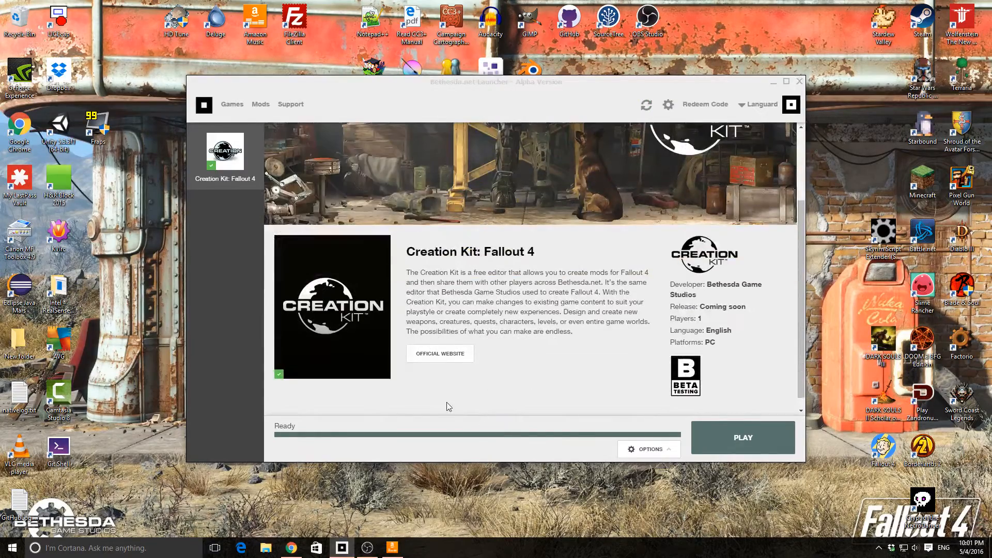
pyautogui.click(743, 448)
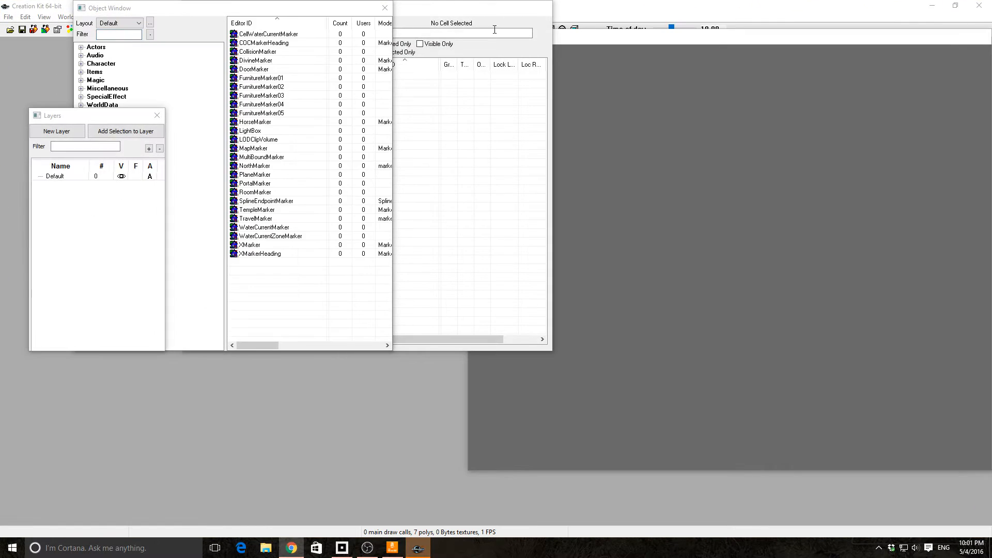
# Reposition the Object Window, Layers and Cell View windows toward the left side of the screen
pyautogui.moveTo(198, 18)
pyautogui.mouseDown()
pyautogui.moveTo(219, 146)
pyautogui.moveTo(169, 120)
pyautogui.moveTo(226, 183)
pyautogui.mouseUp()
pyautogui.moveTo(57, 117); pyautogui.dragTo(30, 53)
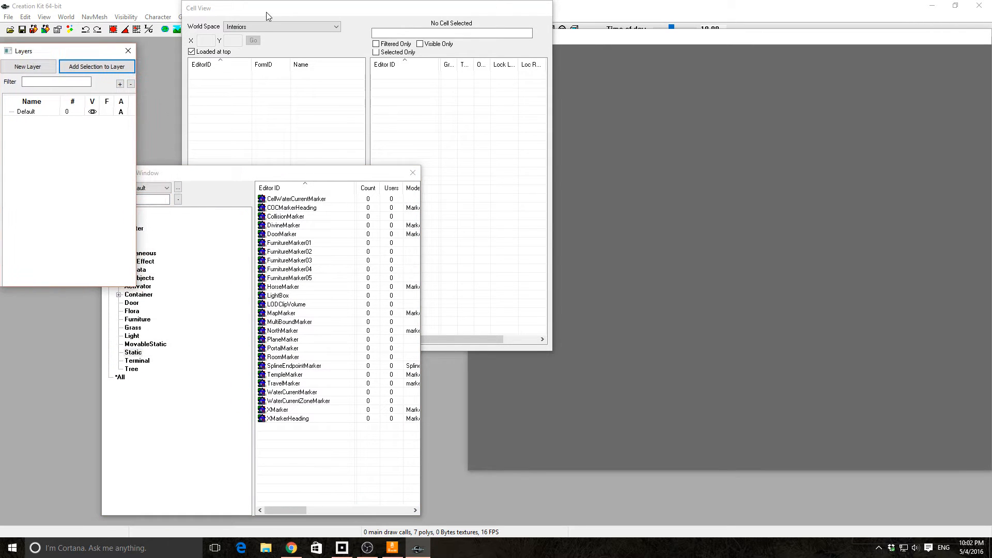
pyautogui.moveTo(267, 16); pyautogui.dragTo(188, 69)
pyautogui.click(157, 376)
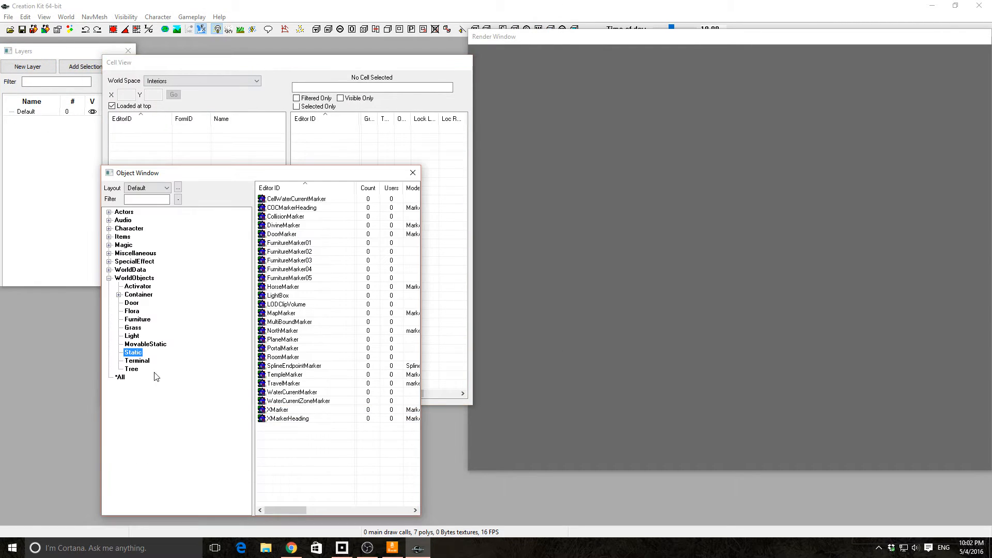
pyautogui.moveTo(169, 175); pyautogui.dragTo(77, 155)
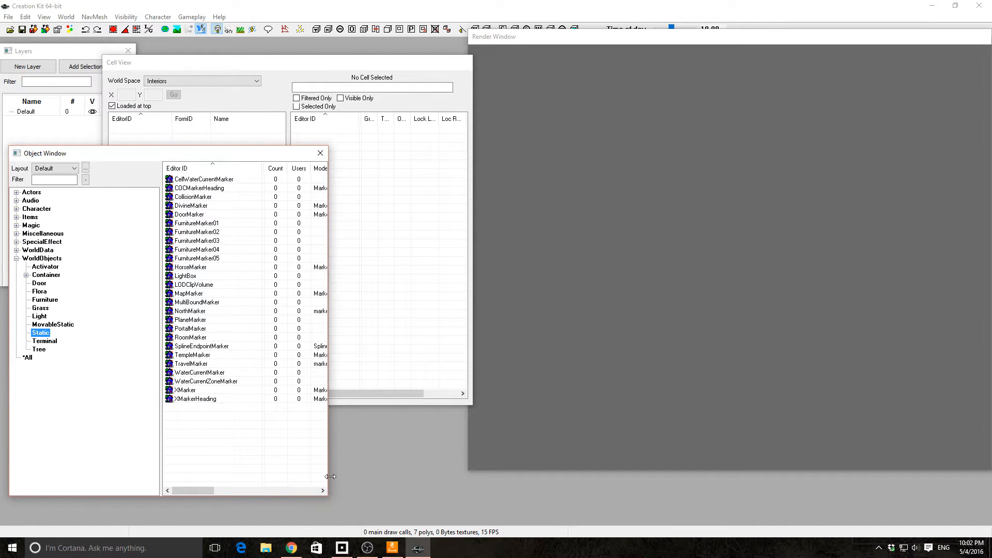
# Widen the Object Window to reveal Model and Size columns, then bring up the Data file list
pyautogui.moveTo(330, 476); pyautogui.dragTo(450, 476)
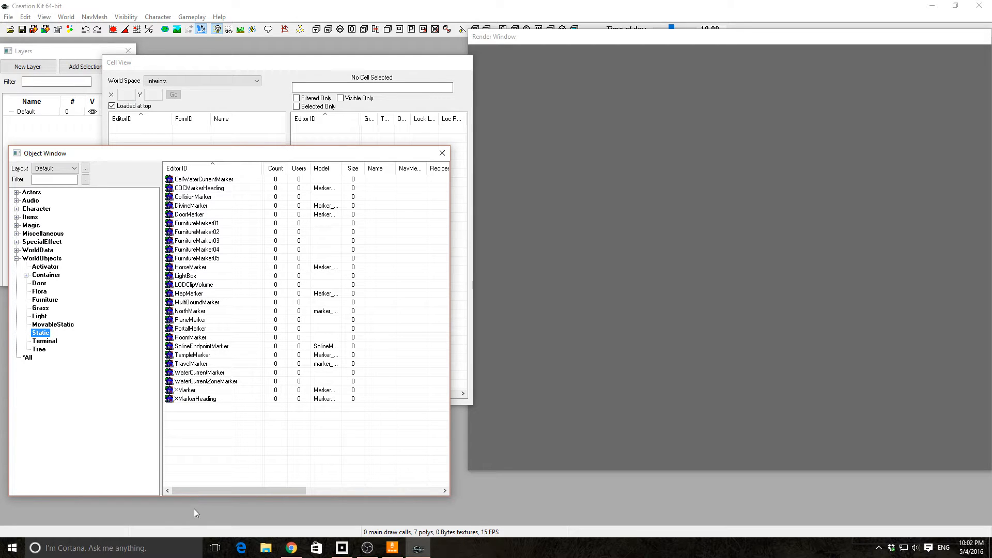
pyautogui.moveTo(193, 495); pyautogui.dragTo(194, 509)
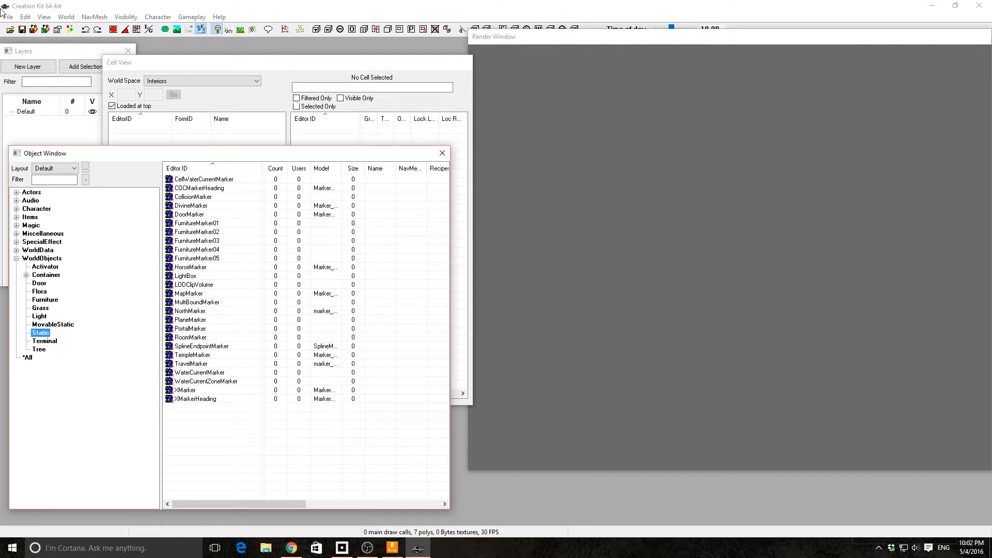
pyautogui.click(57, 8)
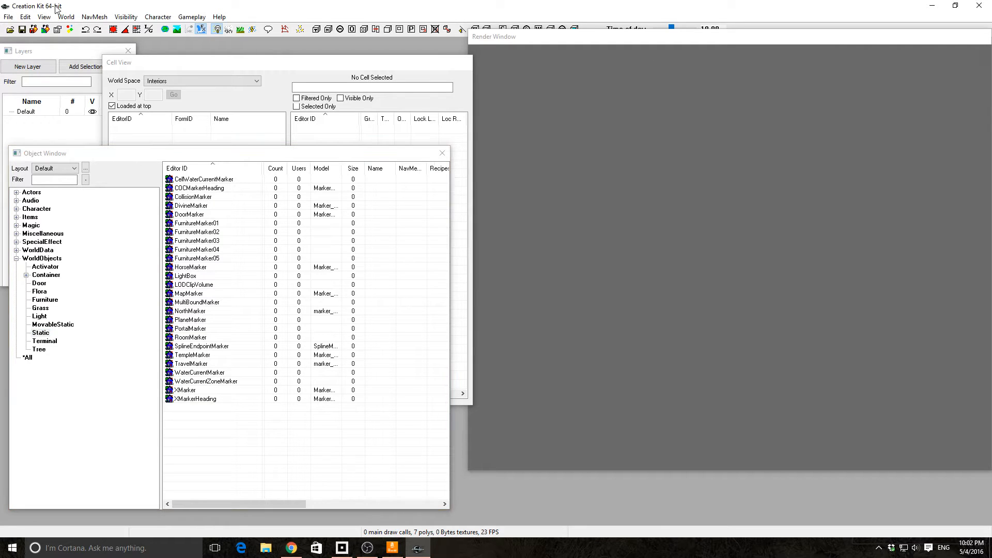
pyautogui.click(8, 30)
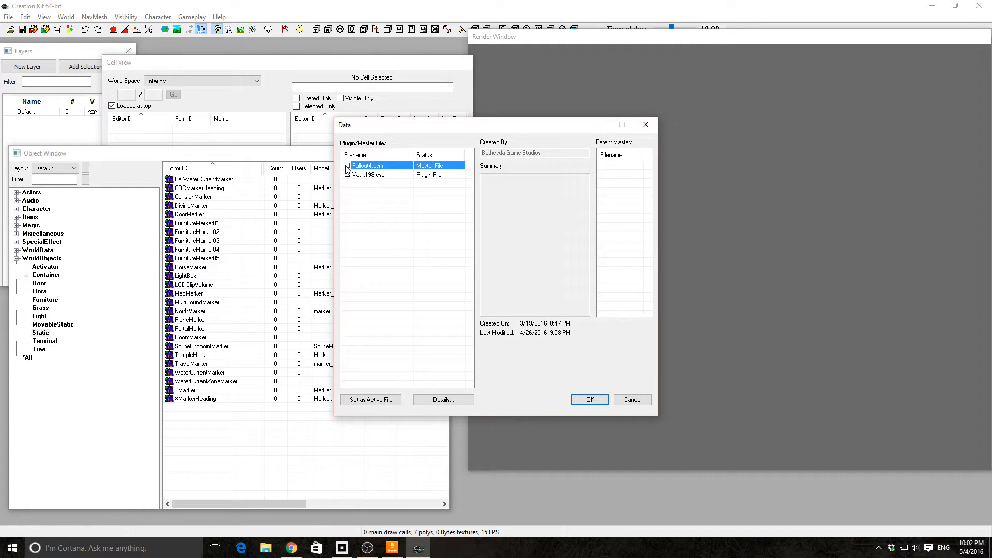
# Tick Fallout4.esm and Vault198.esp, set Vault198.esp as the active file, and confirm
pyautogui.doubleClick(346, 166)
pyautogui.click(346, 175)
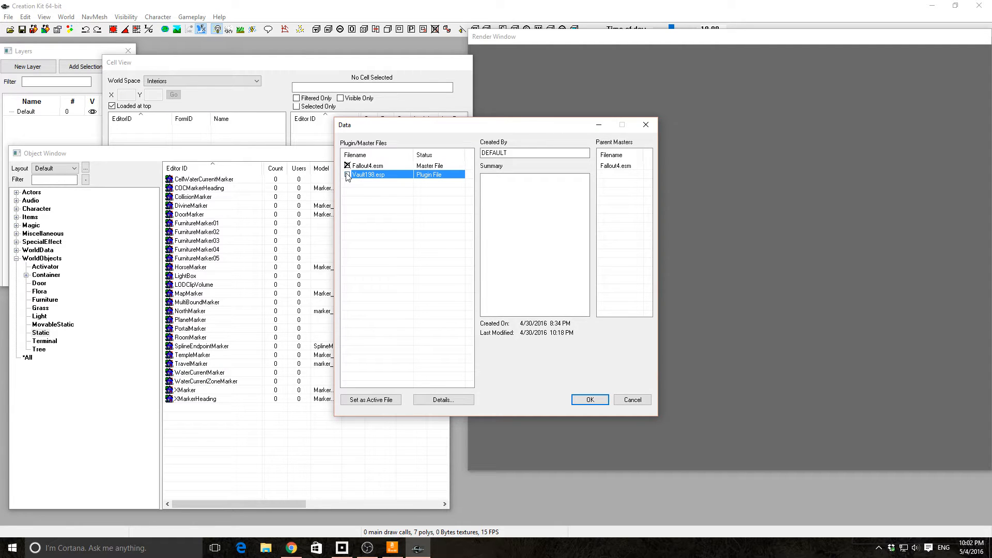
pyautogui.click(347, 176)
pyautogui.click(368, 402)
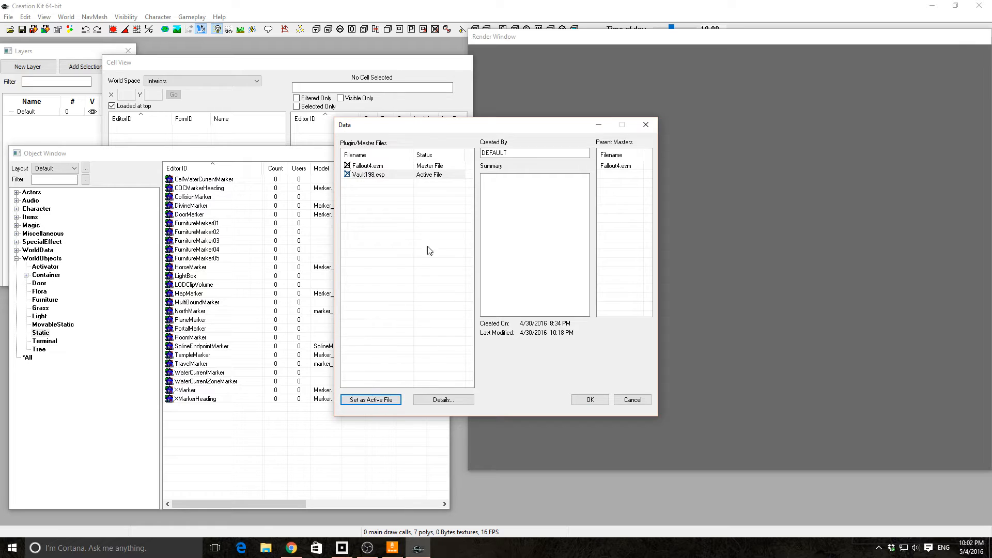
pyautogui.click(447, 176)
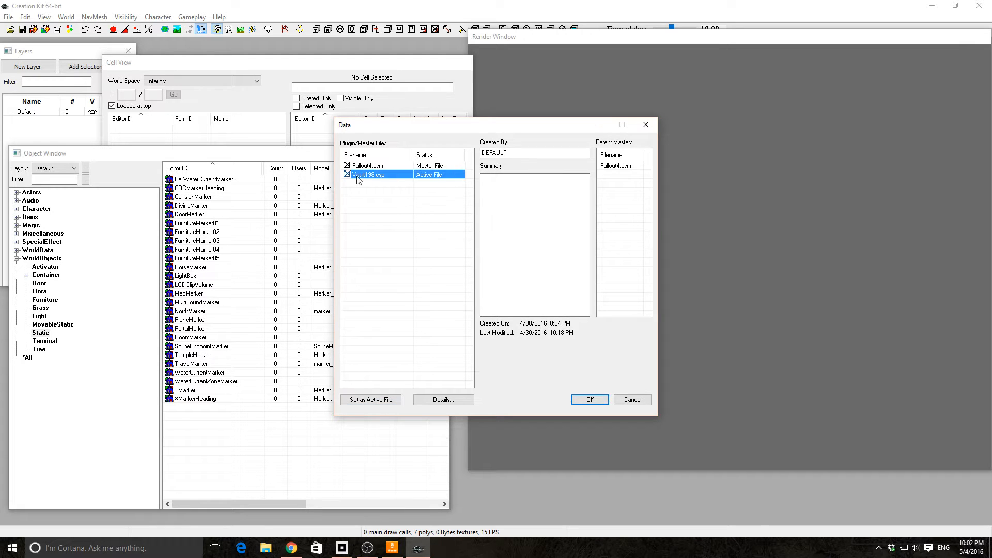
pyautogui.click(387, 168)
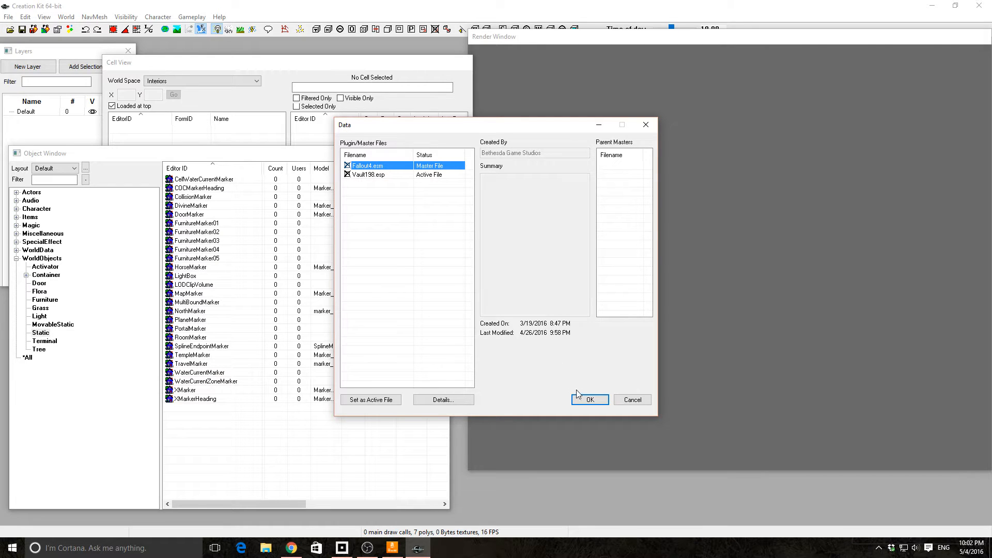
pyautogui.click(586, 399)
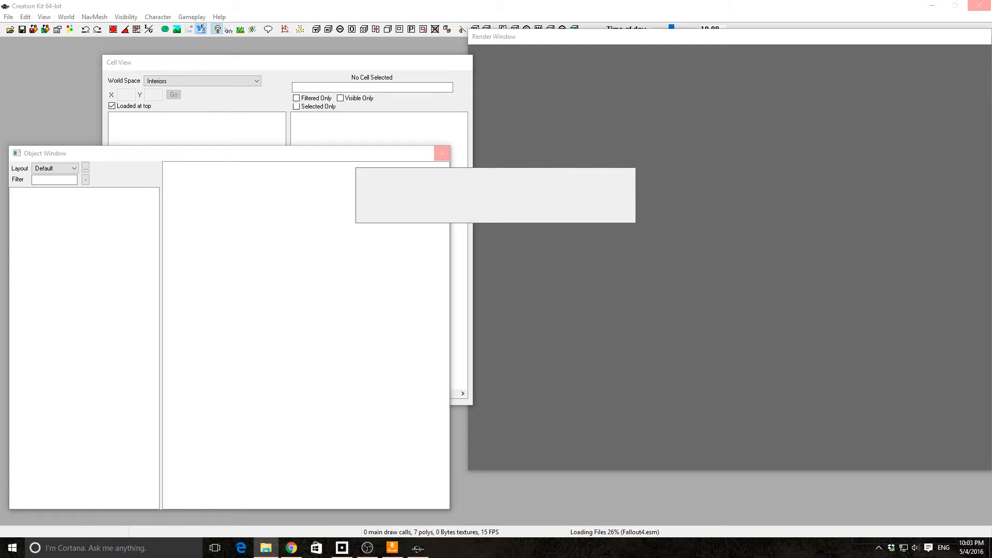
# Bring the File Explorer window with the Fallout 4 install folder on screen while files load
pyautogui.moveTo(991, 135); pyautogui.dragTo(459, 107)
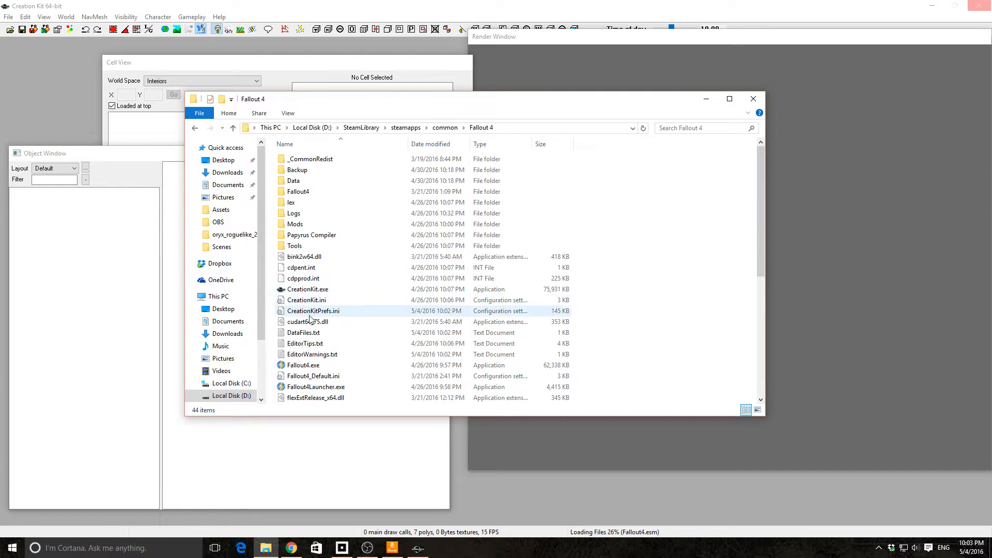
# Open EditorTips.txt in Notepad, read it, then move the Notepad window mostly off-screen
pyautogui.doubleClick(300, 344)
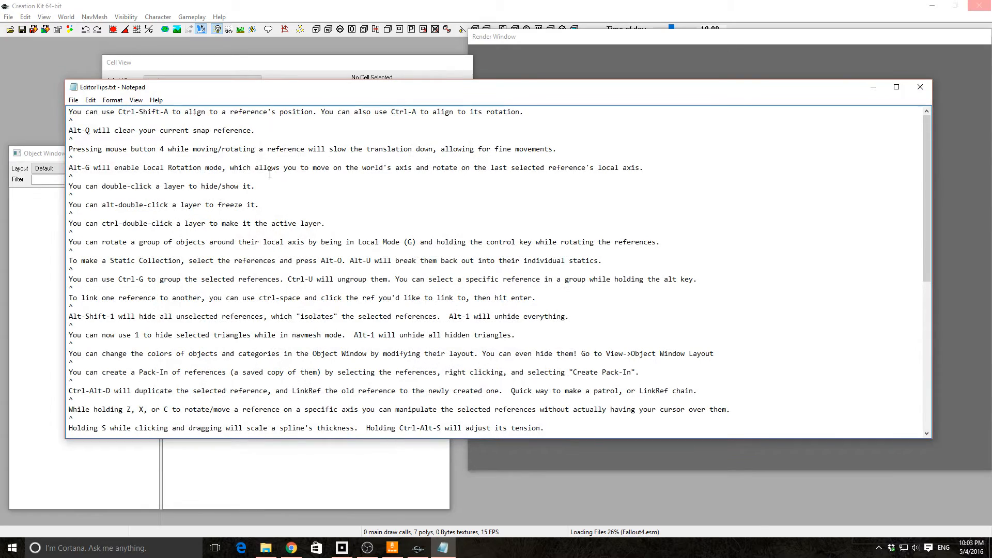
pyautogui.moveTo(295, 89); pyautogui.dragTo(332, 80)
pyautogui.click(434, 6)
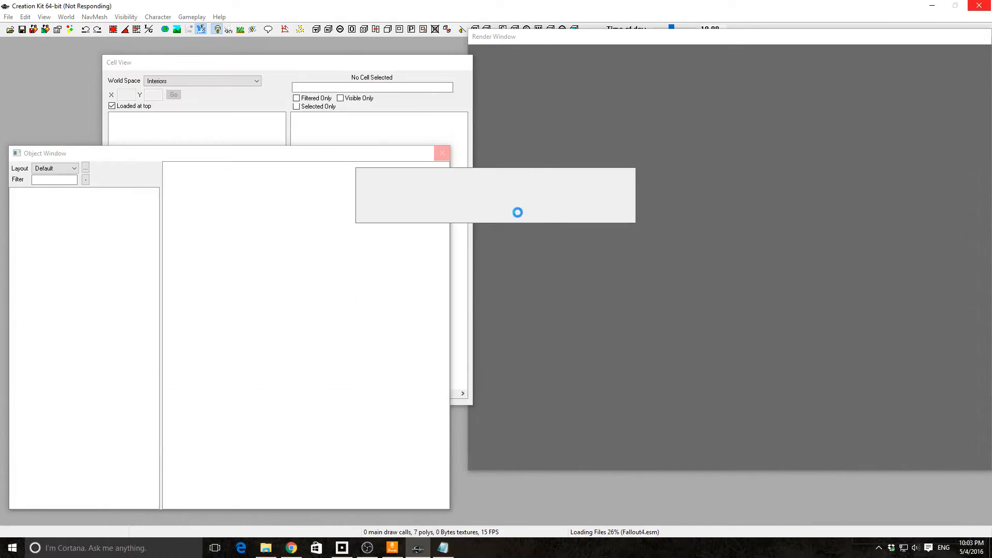
pyautogui.click(443, 548)
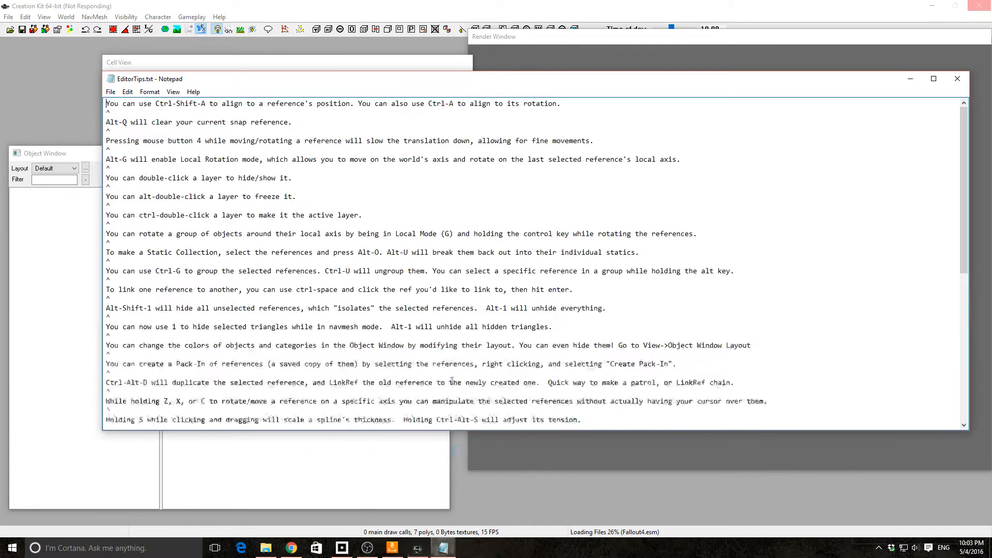
pyautogui.moveTo(582, 82); pyautogui.dragTo(539, 73)
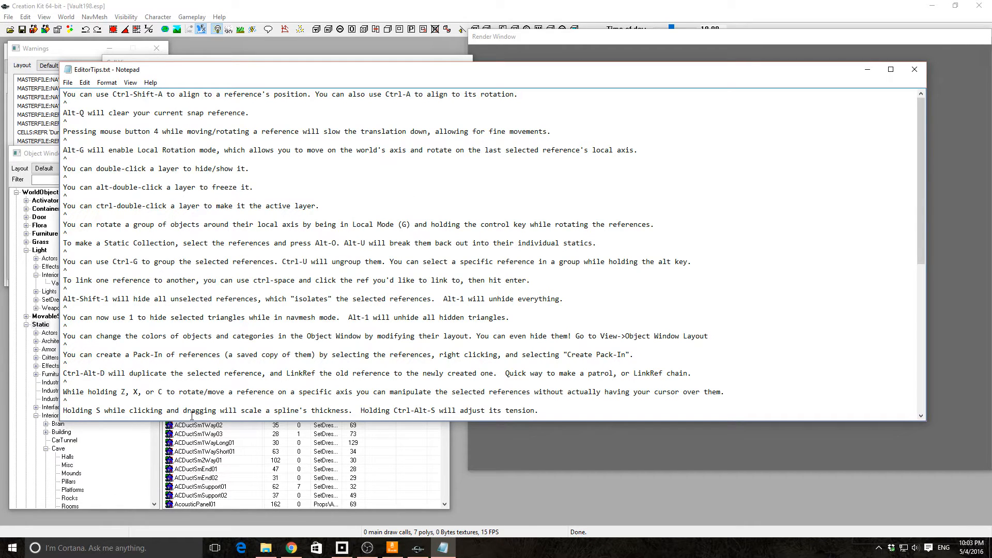
pyautogui.moveTo(163, 73); pyautogui.dragTo(991, 178)
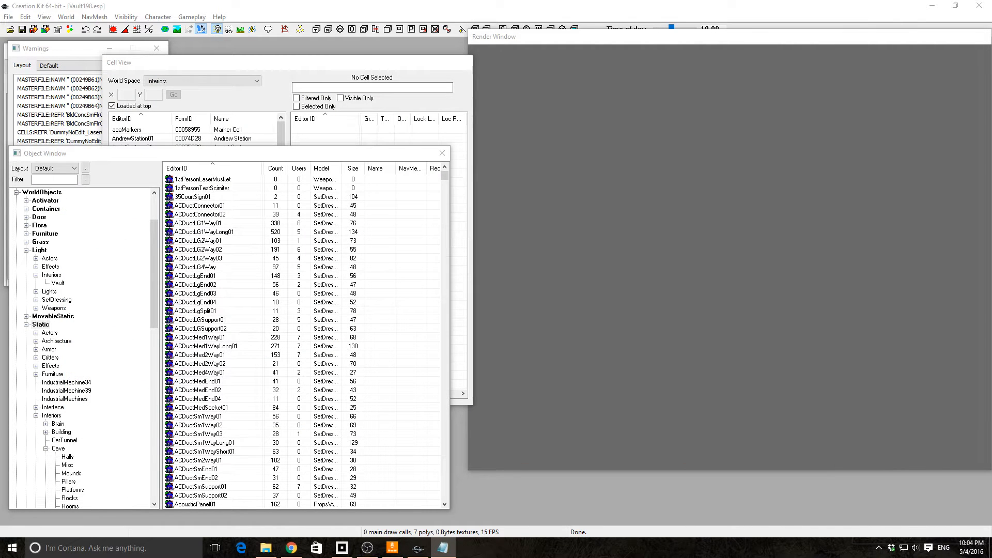
# Find Vault198 in the Cell View's Interiors list and load it into the render view
pyautogui.moveTo(991, 77); pyautogui.dragTo(991, 83)
pyautogui.hotkey('alt', 'Tab')
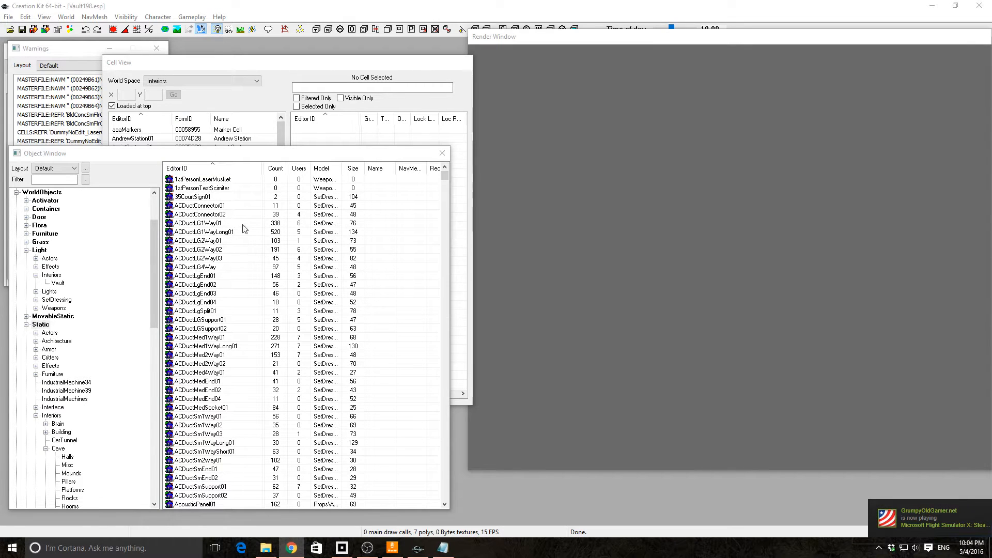
pyautogui.click(190, 66)
pyautogui.click(146, 209)
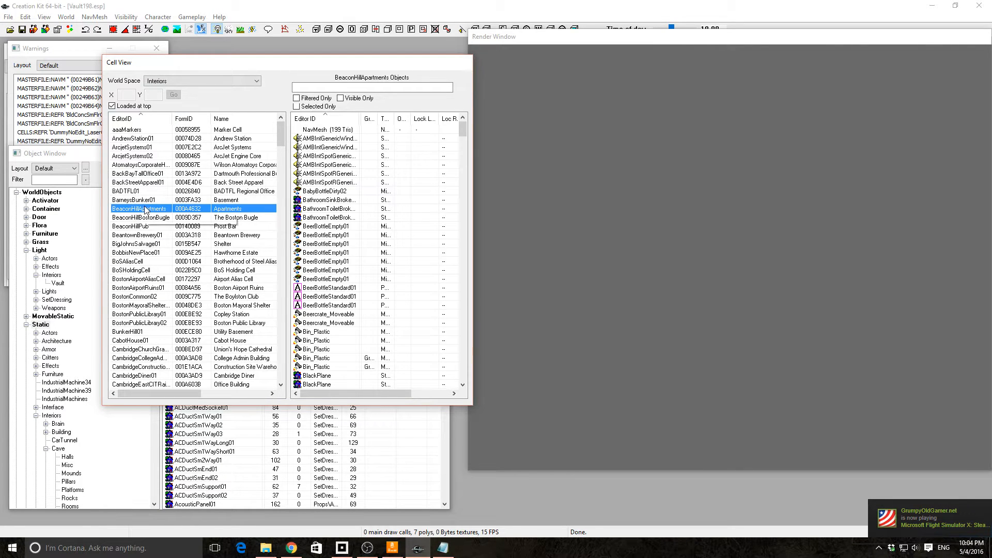
pyautogui.press('v')
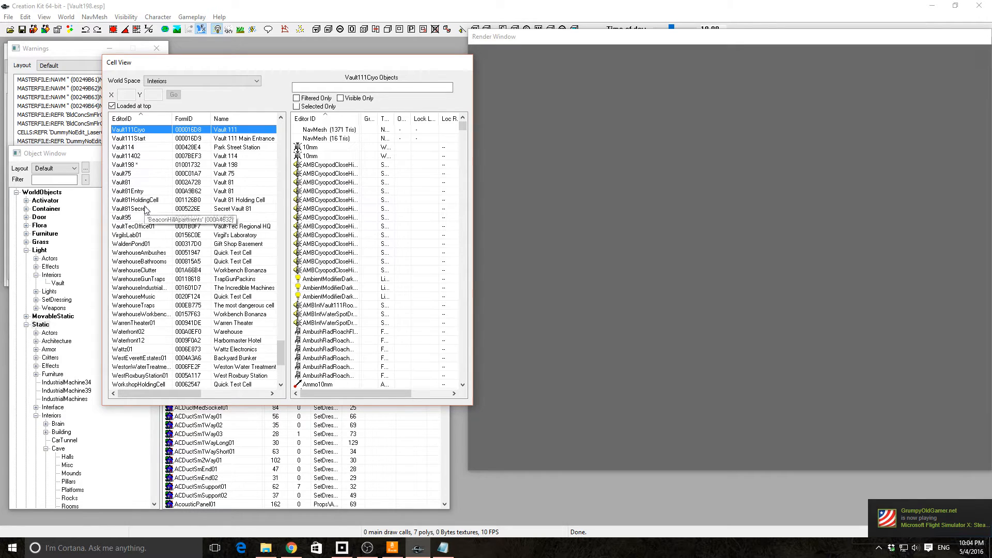
pyautogui.click(129, 166)
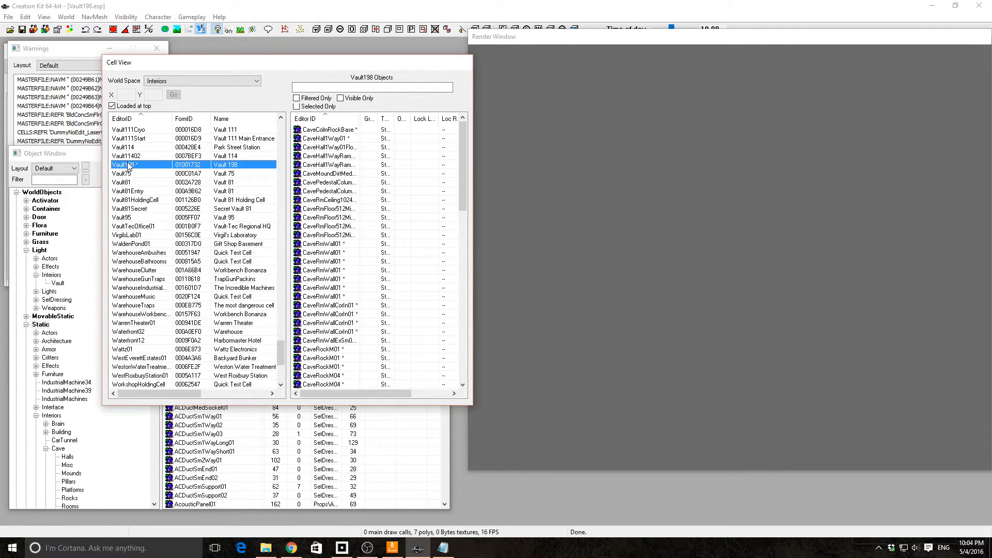
pyautogui.doubleClick(129, 165)
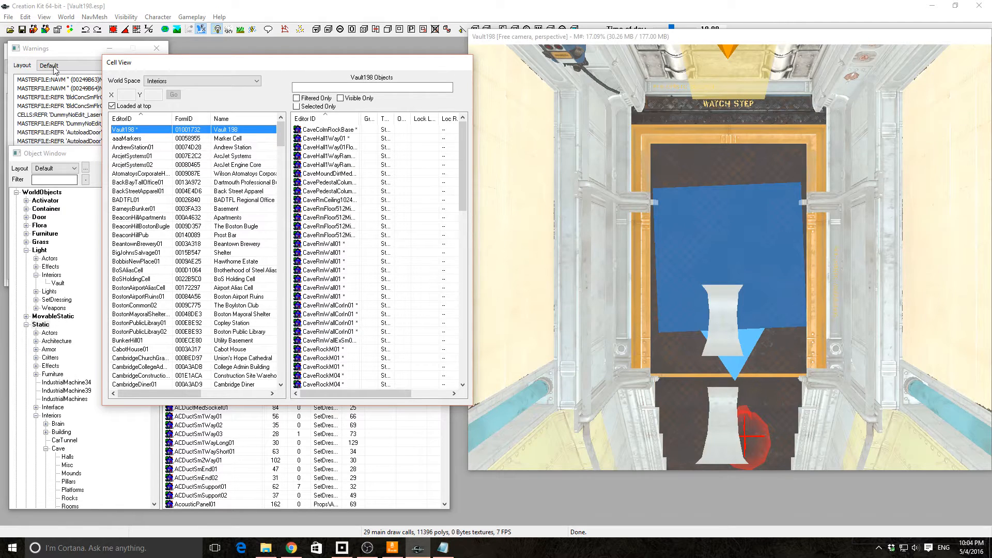
# Close the warnings list and orbit the render view to an angled view of the stairwell
pyautogui.click(63, 51)
pyautogui.click(157, 48)
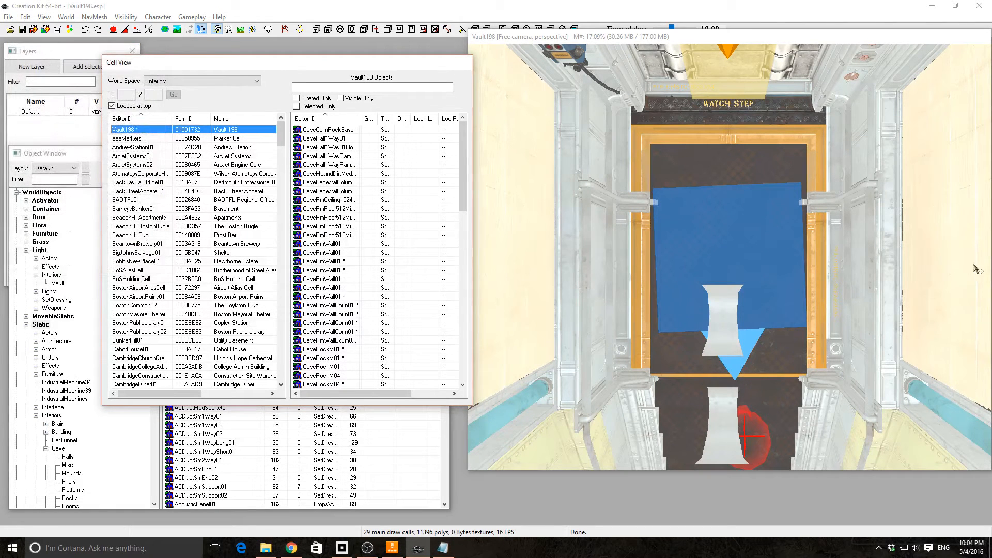
pyautogui.click(675, 44)
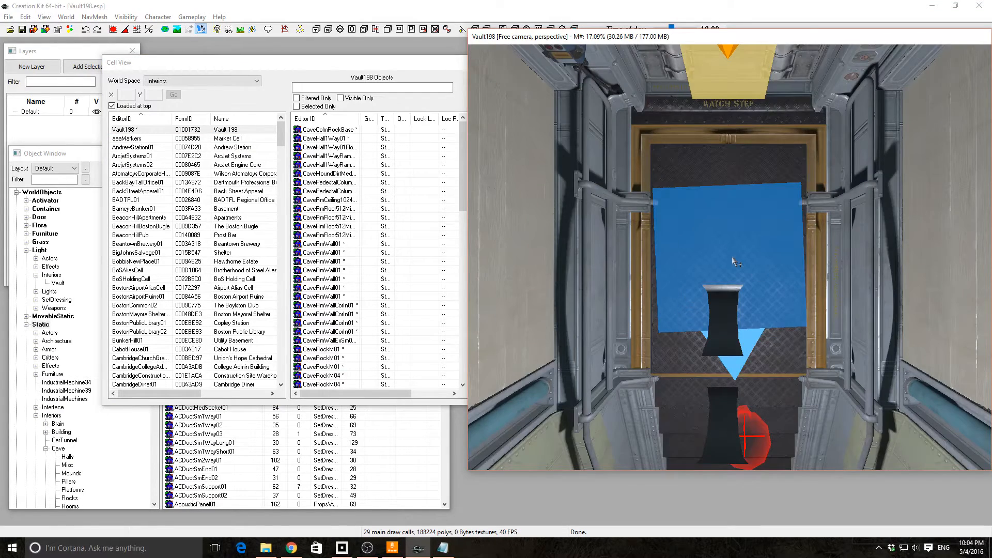
pyautogui.keyDown('shift'); pyautogui.moveTo(733, 258); pyautogui.dragTo(861, 322, button='middle'); pyautogui.keyUp('shift')
pyautogui.scroll(-3, 876, 250)
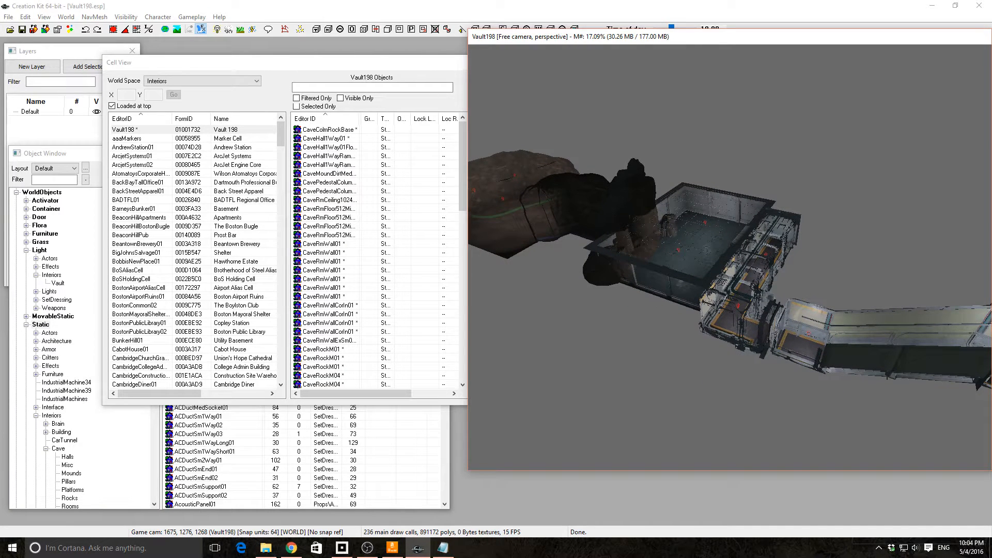
# Swing the camera across the vault room and select the VltDoorResLoad01B load door atop the stairs
pyautogui.hotkey('alt', 'Tab')
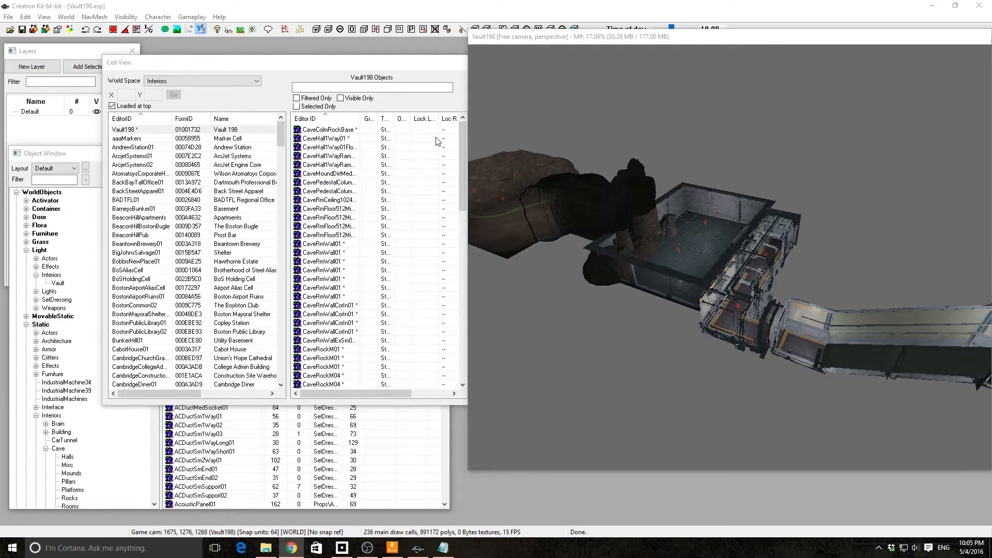
pyautogui.click(764, 39)
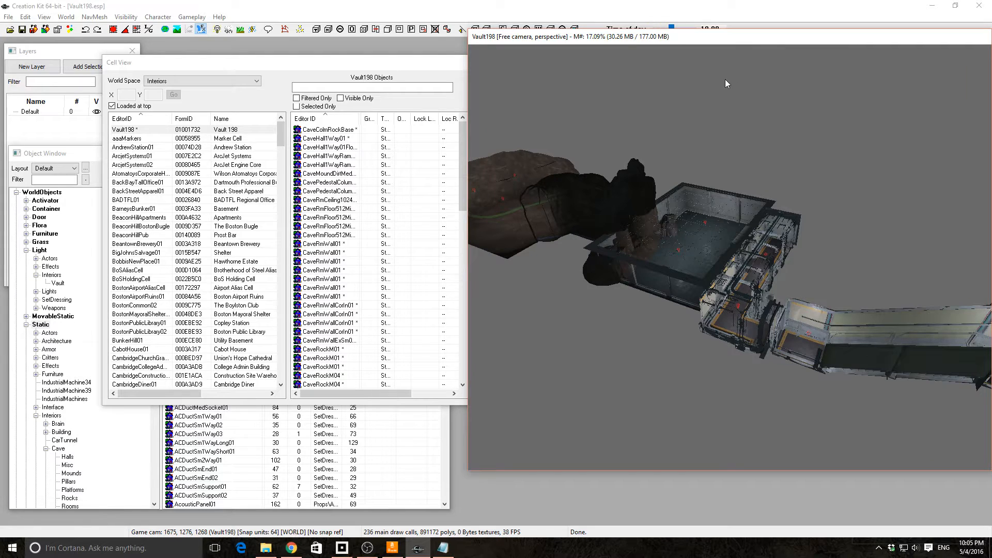
pyautogui.moveTo(623, 256)
pyautogui.keyDown('shift'); pyautogui.mouseDown(button='middle')
pyautogui.moveTo(674, 277)
pyautogui.moveTo(636, 258)
pyautogui.mouseUp(button='middle'); pyautogui.keyUp('shift')
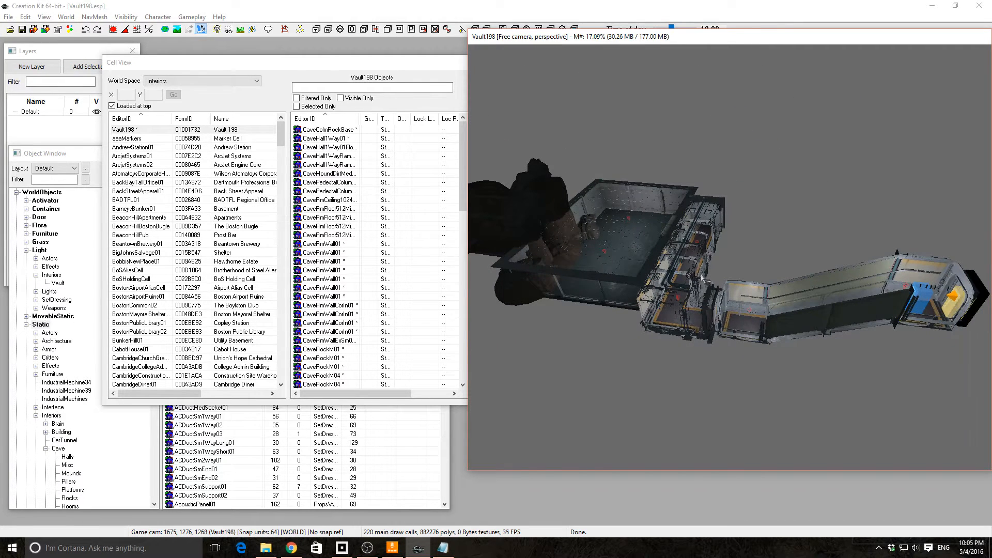
pyautogui.keyDown('shift'); pyautogui.moveTo(703, 279); pyautogui.dragTo(781, 216, button='middle'); pyautogui.keyUp('shift')
pyautogui.click(817, 225)
pyautogui.scroll(3, 819, 231)
pyautogui.scroll(3, 820, 230)
pyautogui.click(775, 145)
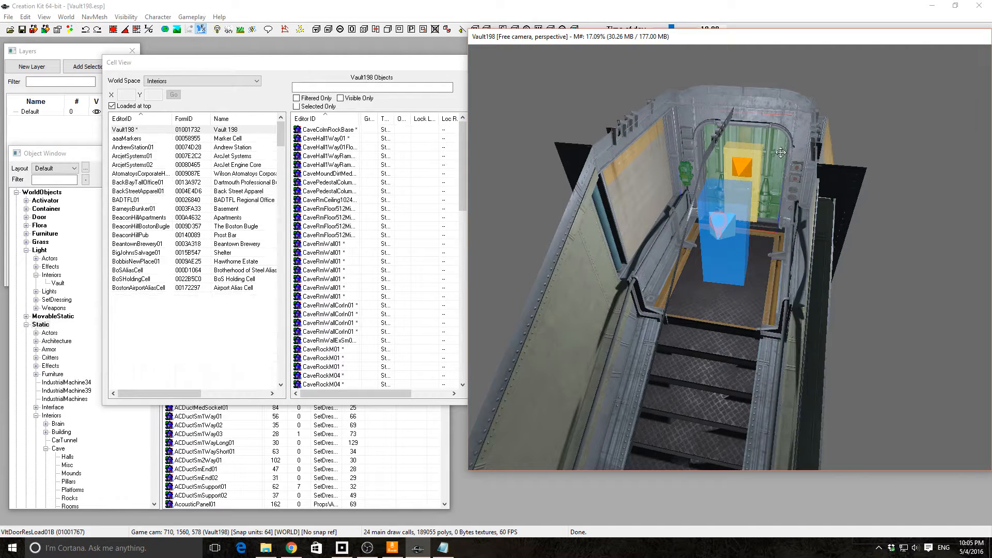
# Check the door's teleport link to SanctuaryExt with grid snap enabled, then select its teleport marker
pyautogui.doubleClick(777, 161)
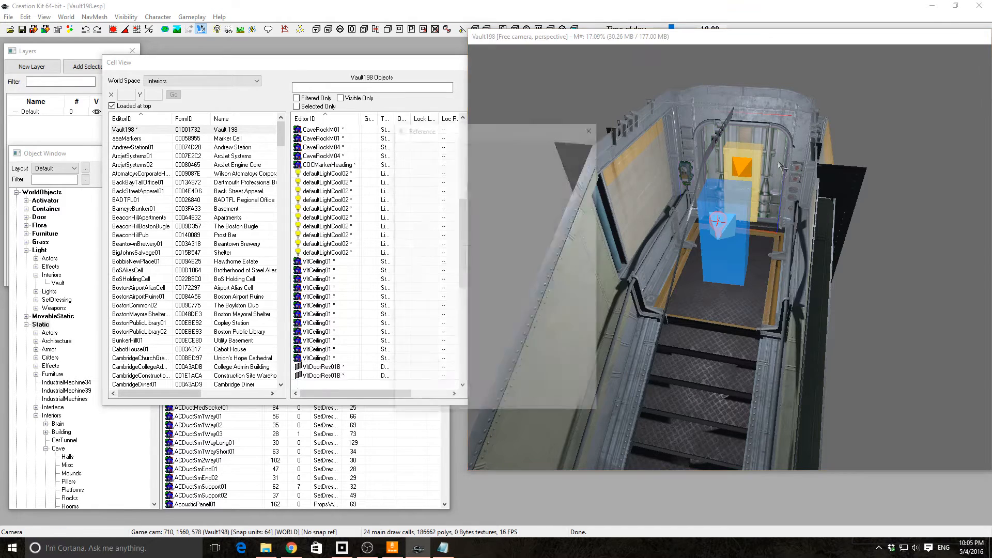
pyautogui.click(115, 33)
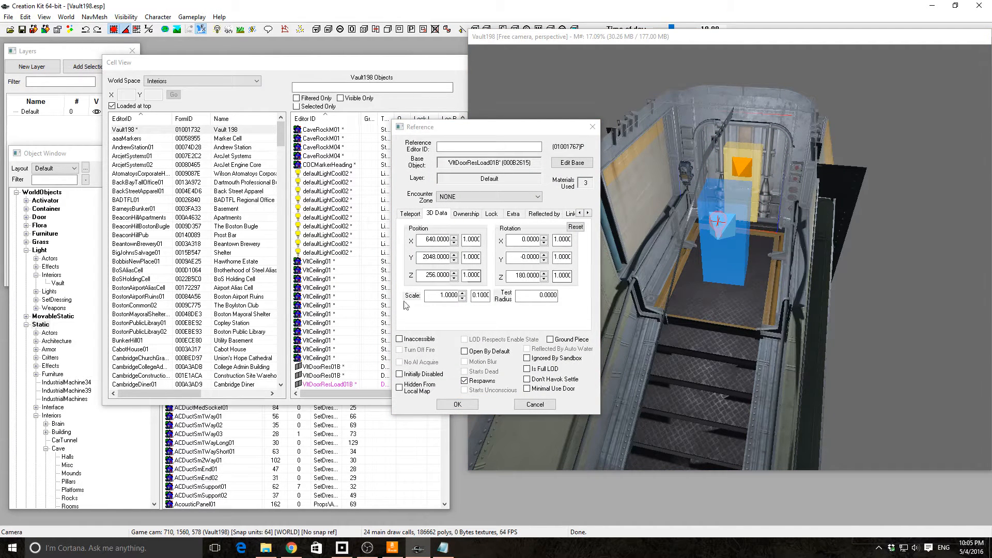
pyautogui.click(413, 222)
pyautogui.click(411, 213)
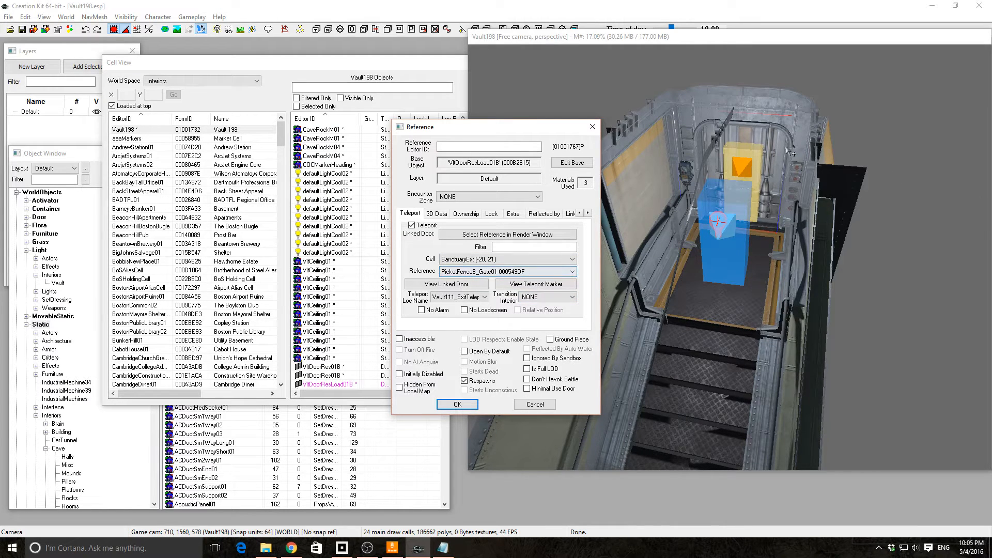
pyautogui.click(457, 404)
pyautogui.click(728, 257)
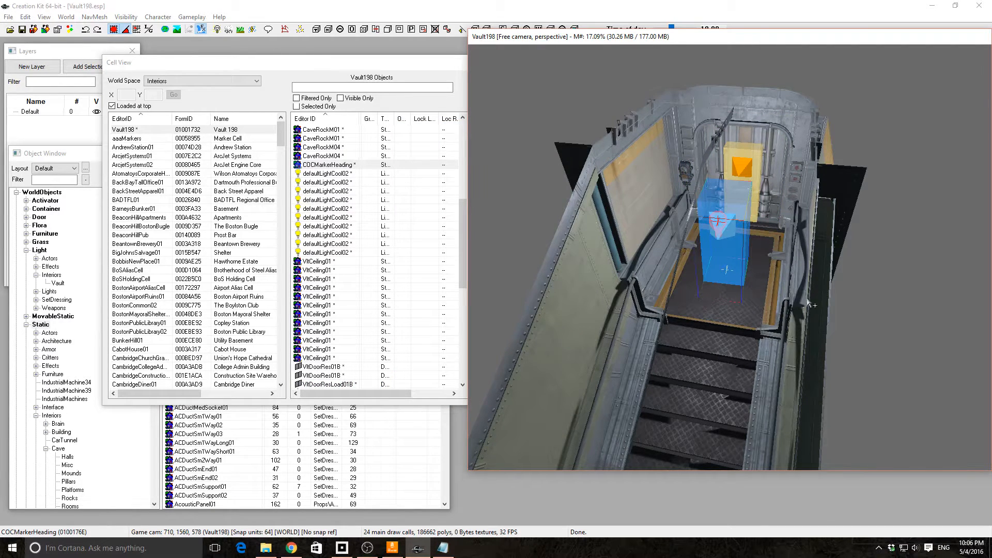
# Orbit and pan through the corridors into the large room, inspecting the pedestal column
pyautogui.moveTo(807, 302)
pyautogui.keyDown('shift'); pyautogui.mouseDown(button='middle')
pyautogui.moveTo(805, 275)
pyautogui.moveTo(764, 275)
pyautogui.moveTo(749, 310)
pyautogui.moveTo(727, 310)
pyautogui.mouseUp(button='middle'); pyautogui.keyUp('shift')
pyautogui.moveTo(616, 309)
pyautogui.mouseDown(button='middle')
pyautogui.moveTo(807, 248)
pyautogui.moveTo(724, 289)
pyautogui.mouseUp(button='middle')
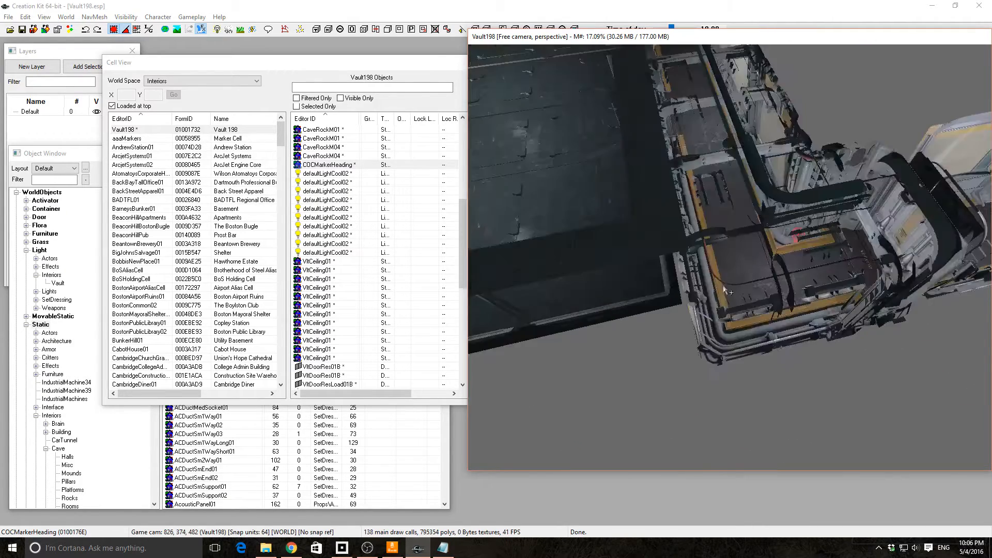
pyautogui.scroll(-3, 723, 290)
pyautogui.click(898, 280)
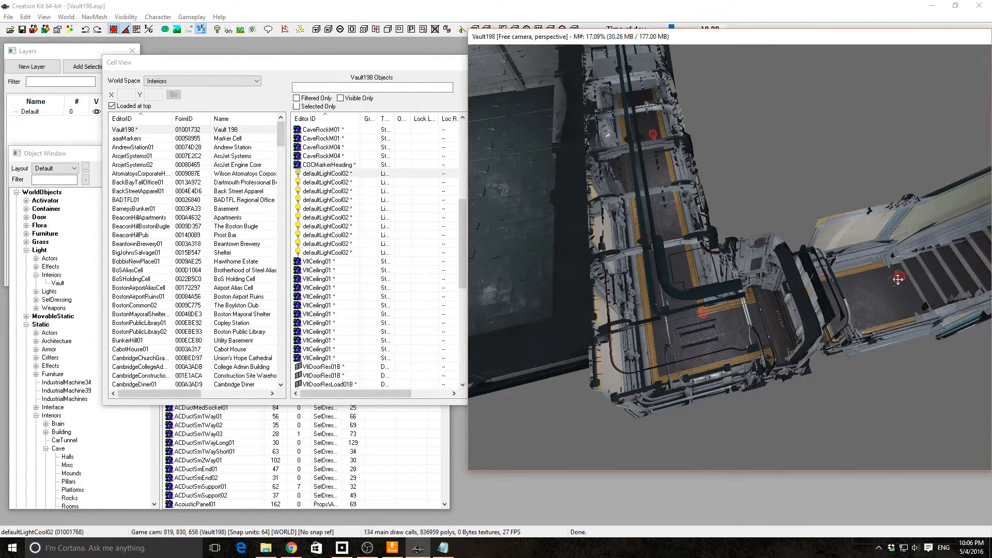
pyautogui.moveTo(898, 280)
pyautogui.keyDown('shift'); pyautogui.mouseDown(button='middle')
pyautogui.moveTo(899, 263)
pyautogui.moveTo(897, 272)
pyautogui.mouseUp(button='middle'); pyautogui.keyUp('shift')
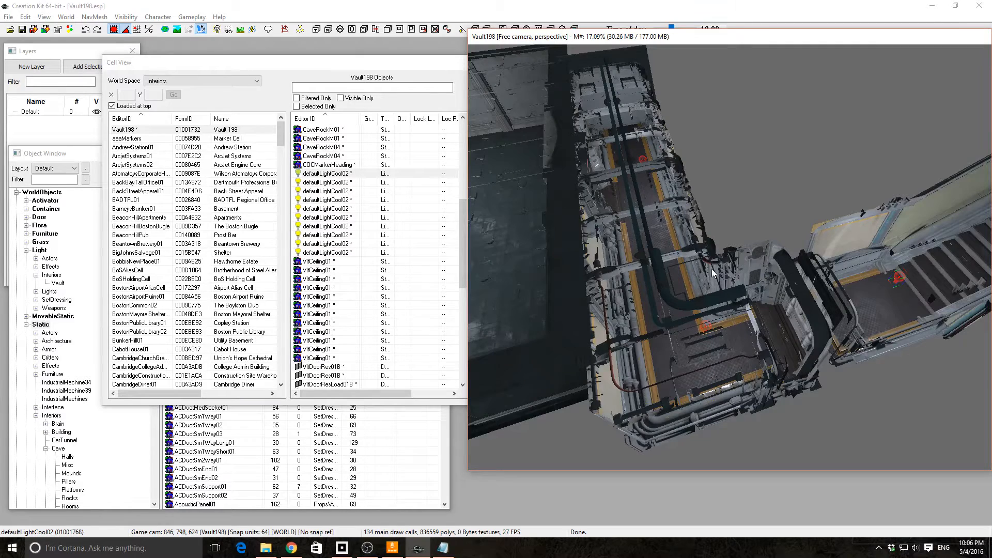
pyautogui.moveTo(773, 273); pyautogui.dragTo(699, 275, button='middle')
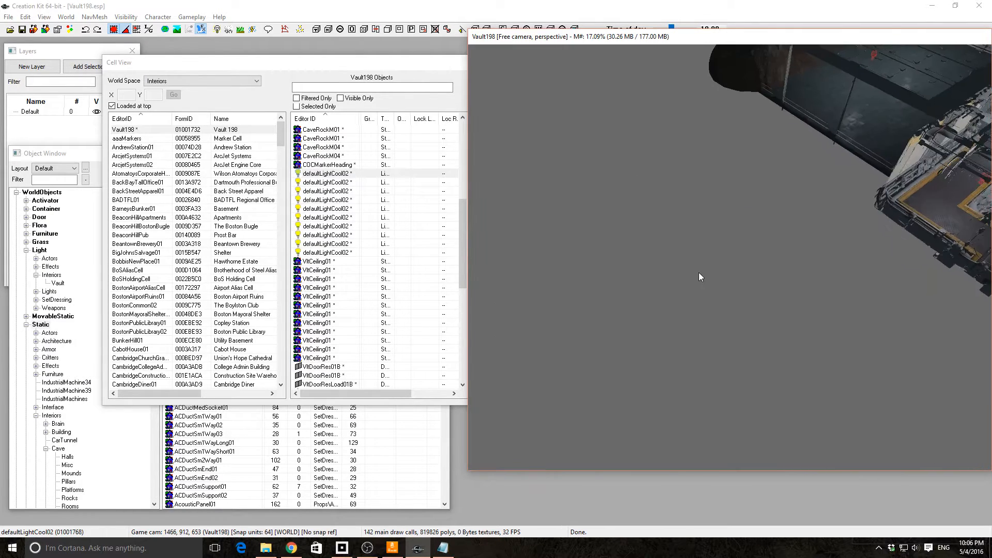
pyautogui.moveTo(784, 201); pyautogui.dragTo(717, 260, button='middle')
pyautogui.scroll(-2, 717, 260)
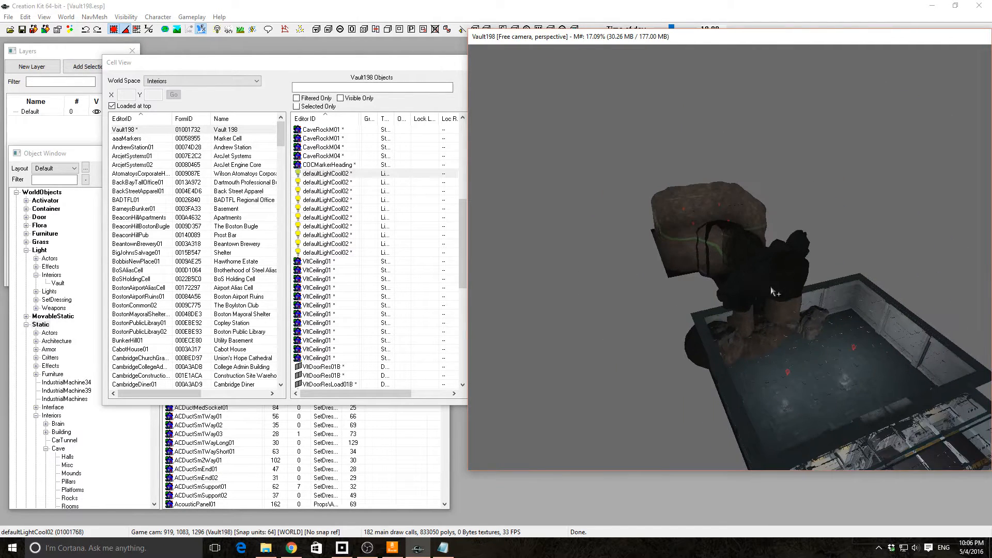
pyautogui.scroll(2, 788, 326)
pyautogui.scroll(2, 789, 335)
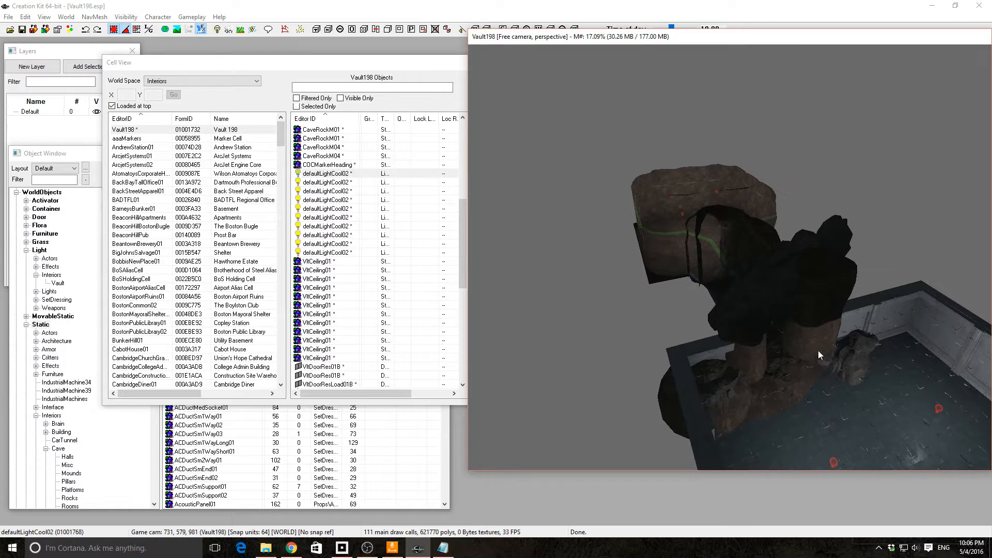
pyautogui.click(817, 350)
pyautogui.scroll(-2, 815, 349)
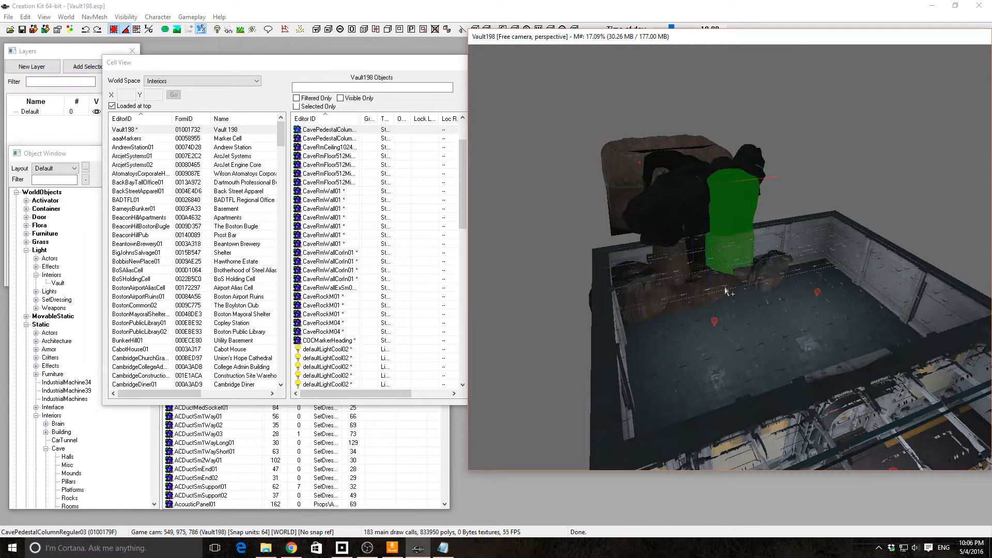
pyautogui.keyDown('shift'); pyautogui.moveTo(726, 289); pyautogui.dragTo(698, 309, button='middle'); pyautogui.keyUp('shift')
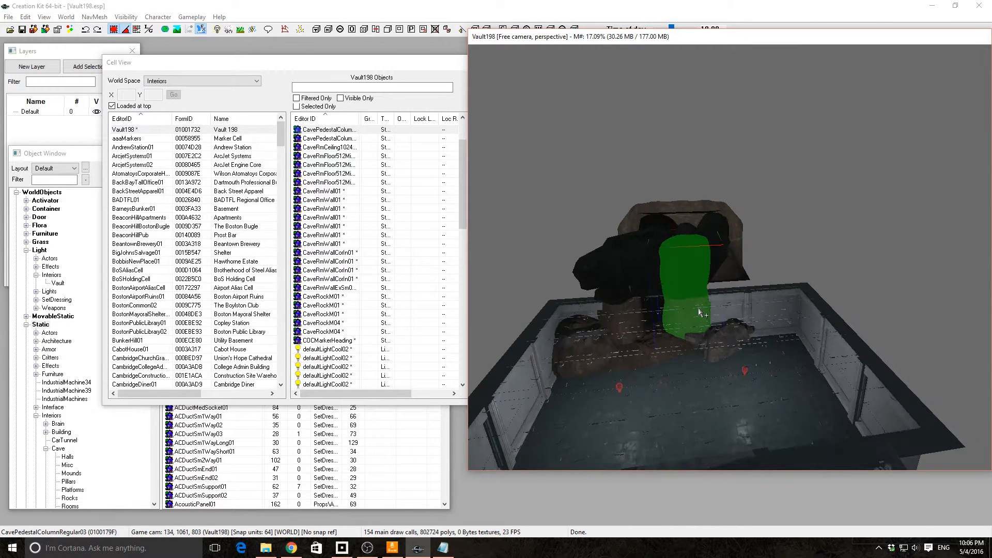
pyautogui.click(795, 238)
# Orbit and zoom around the cave pieces until the cave rock chamber is in view
pyautogui.scroll(3, 658, 321)
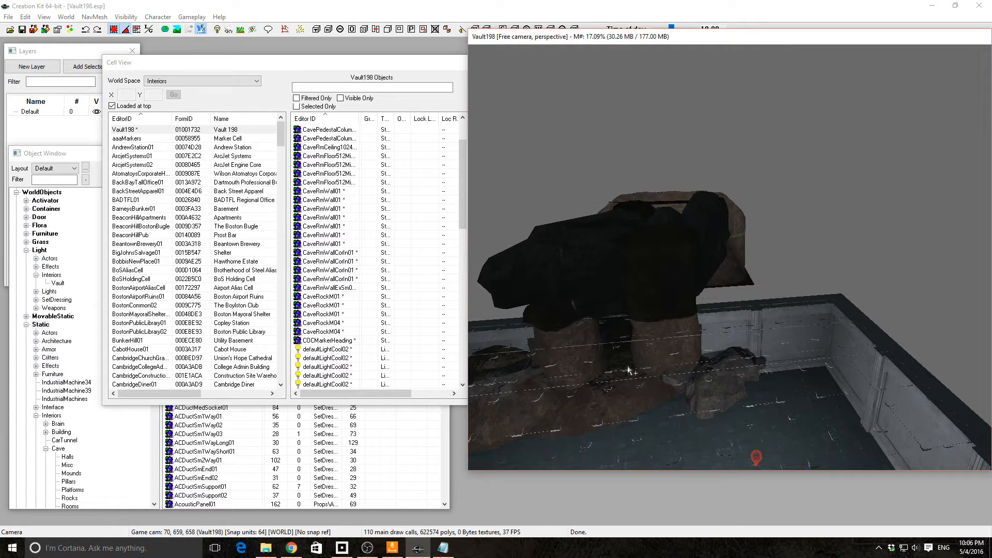
pyautogui.keyDown('shift'); pyautogui.moveTo(620, 374); pyautogui.dragTo(662, 388, button='middle'); pyautogui.keyUp('shift')
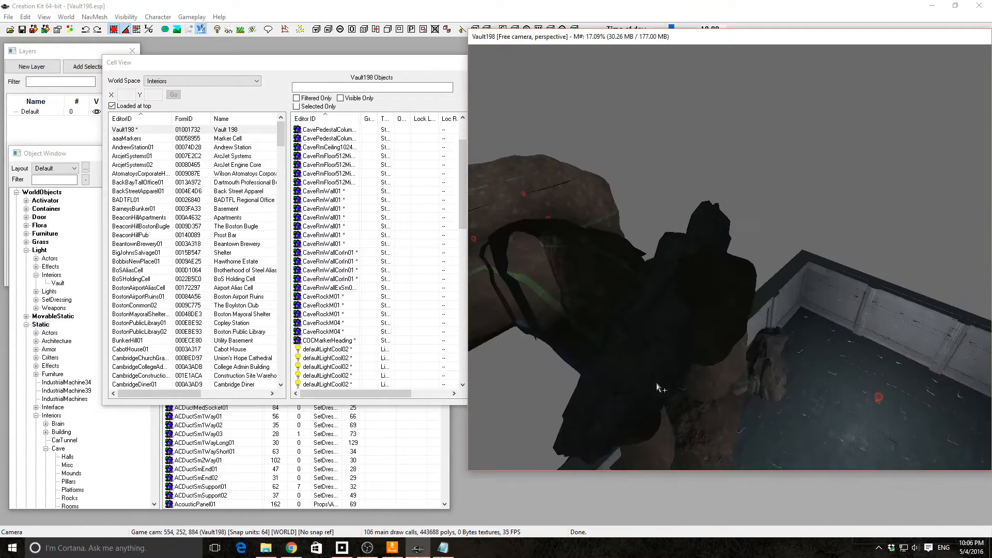
pyautogui.scroll(3, 722, 385)
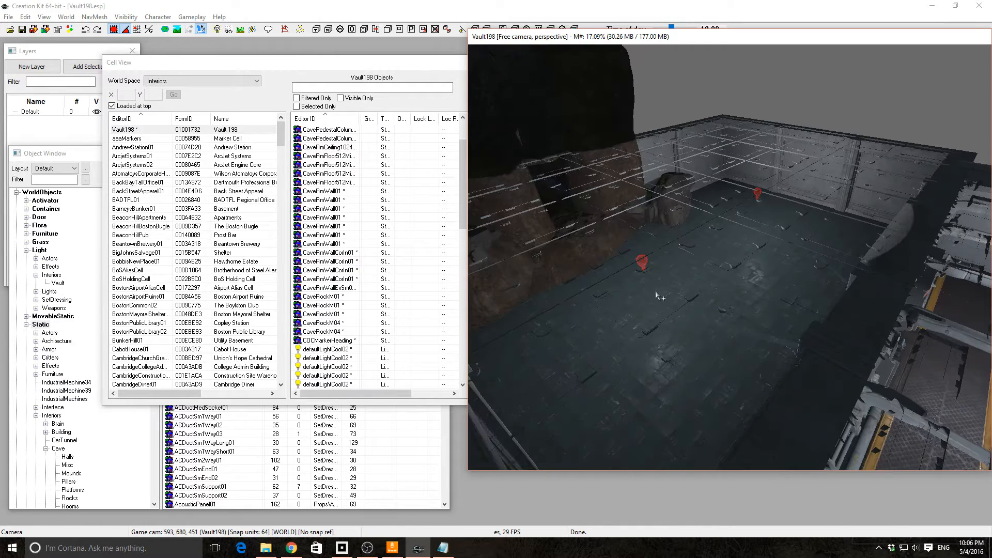
pyautogui.keyDown('shift'); pyautogui.moveTo(680, 282); pyautogui.dragTo(644, 219, button='middle'); pyautogui.keyUp('shift')
pyautogui.scroll(5, 643, 219)
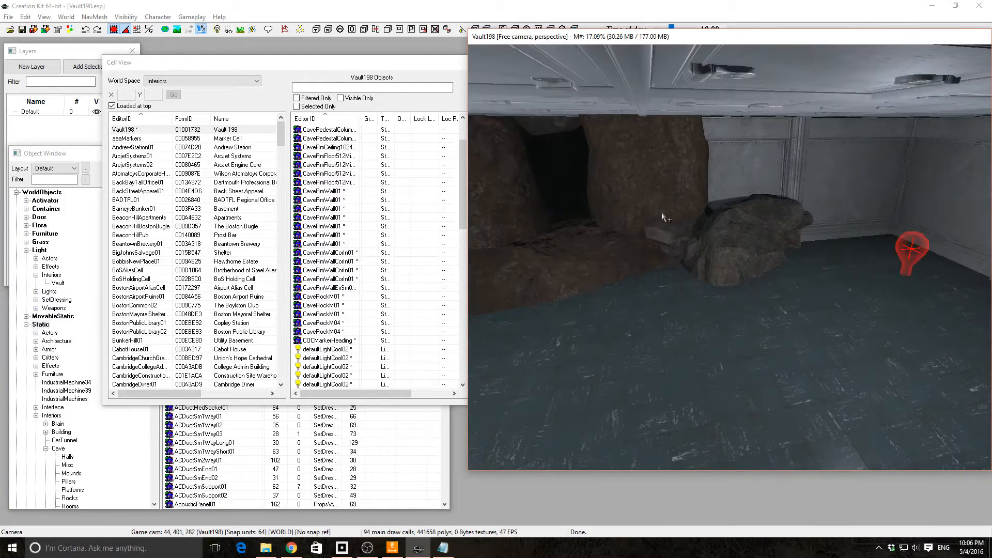
pyautogui.keyDown('shift'); pyautogui.moveTo(599, 179); pyautogui.dragTo(688, 366, button='middle'); pyautogui.keyUp('shift')
pyautogui.scroll(-5, 712, 374)
pyautogui.scroll(4, 688, 366)
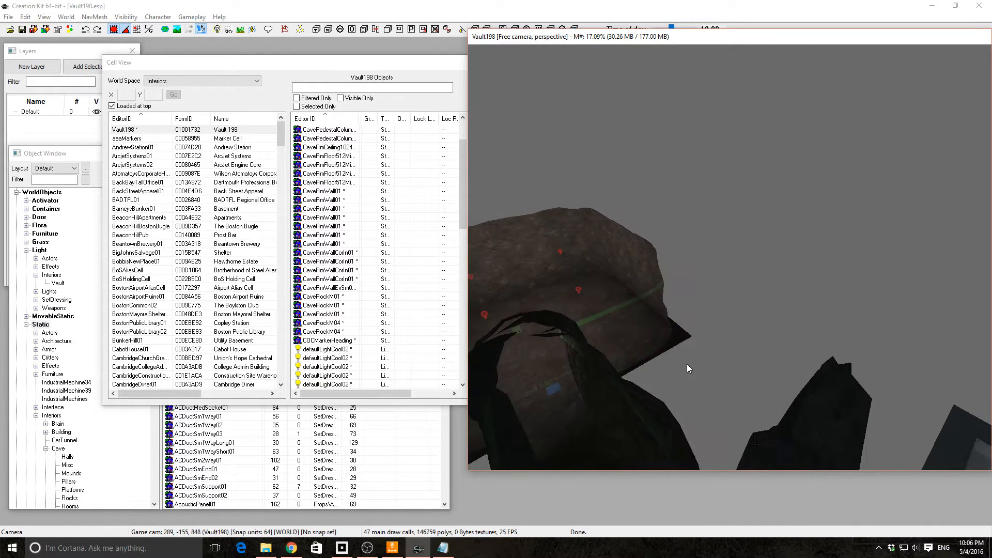
pyautogui.scroll(-4, 687, 364)
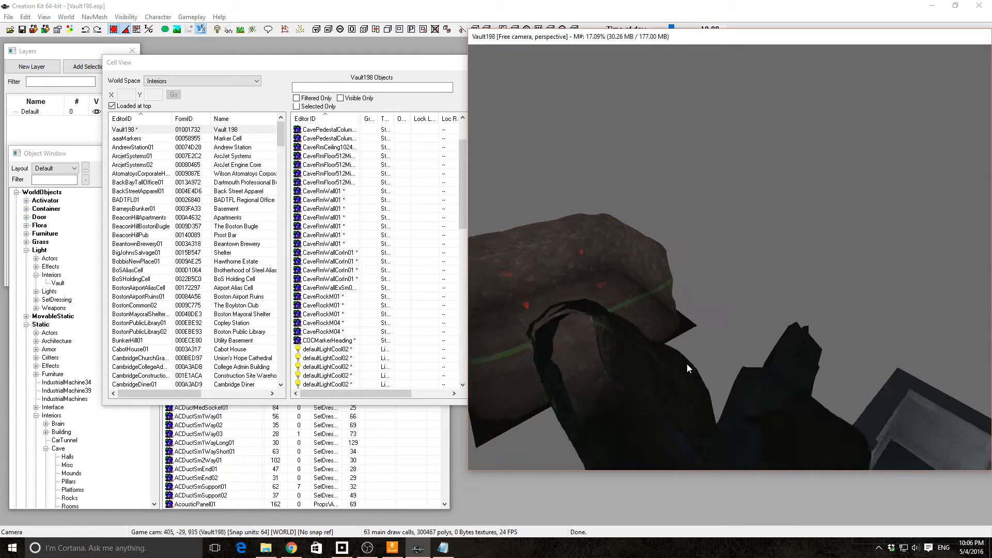
# Raise the Object Window and scroll its tree down to Static > Interiors > Cave
pyautogui.click(170, 63)
pyautogui.click(71, 158)
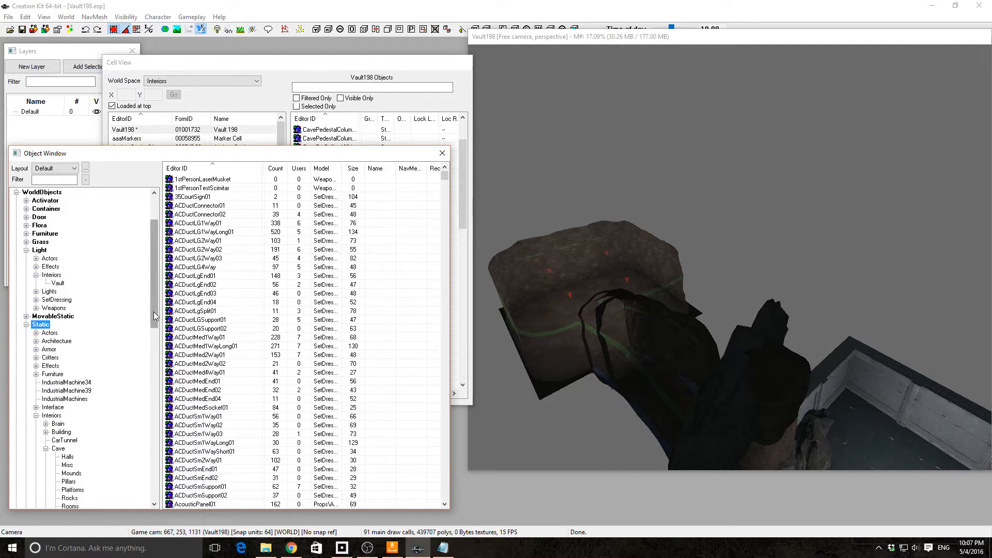
pyautogui.moveTo(152, 314); pyautogui.dragTo(152, 321)
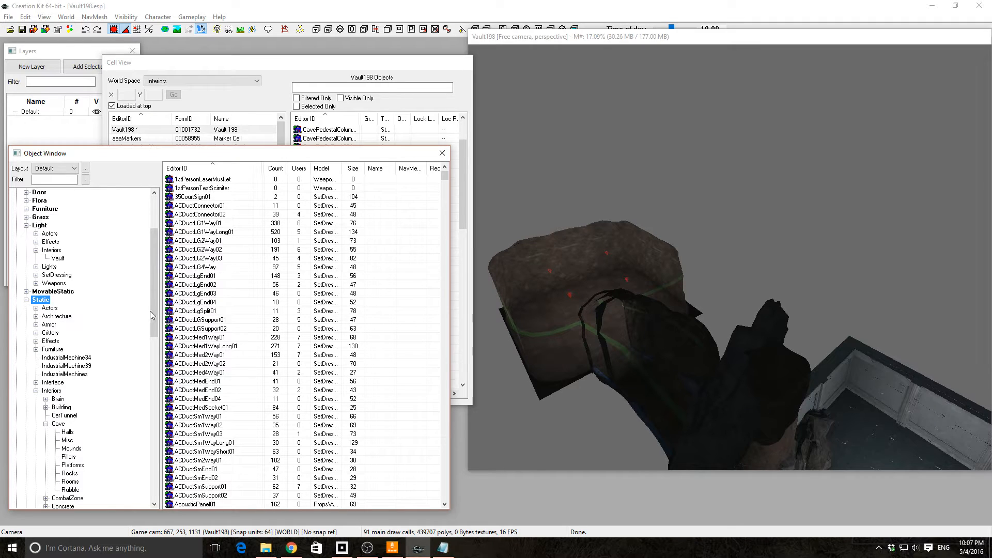
pyautogui.moveTo(154, 312); pyautogui.dragTo(150, 345)
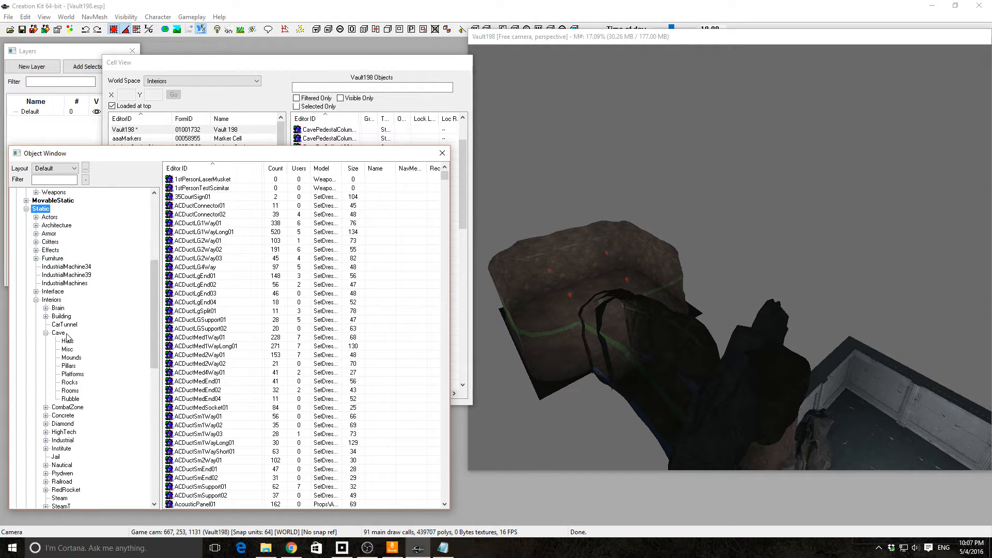
# List the Cave Rocks group and preview the CaveRockM04 rock's properties
pyautogui.click(72, 383)
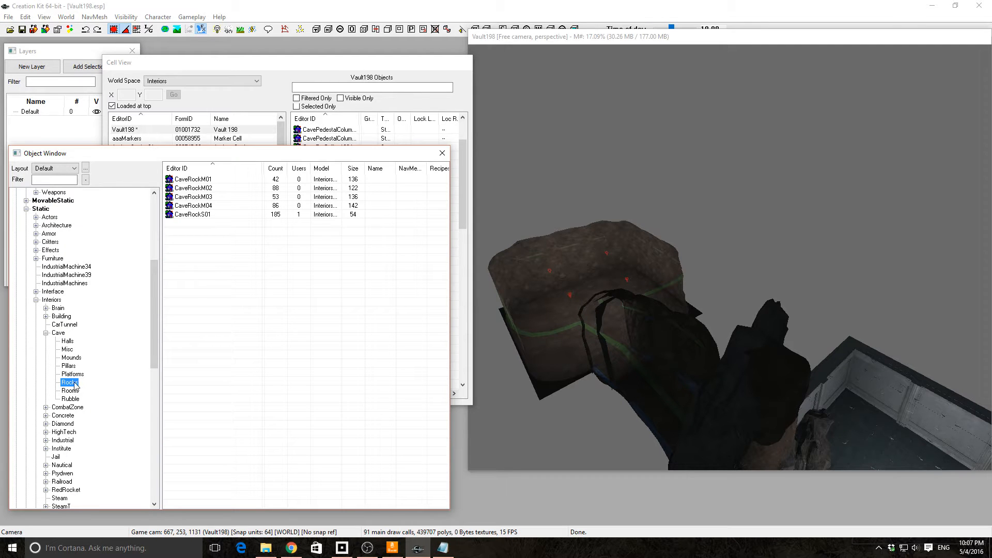
pyautogui.doubleClick(199, 206)
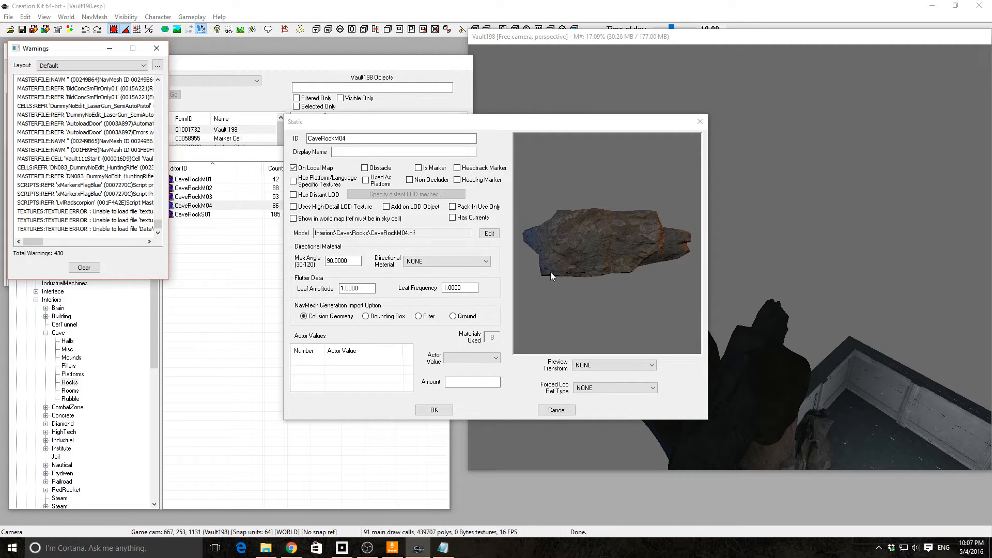
pyautogui.click(380, 141)
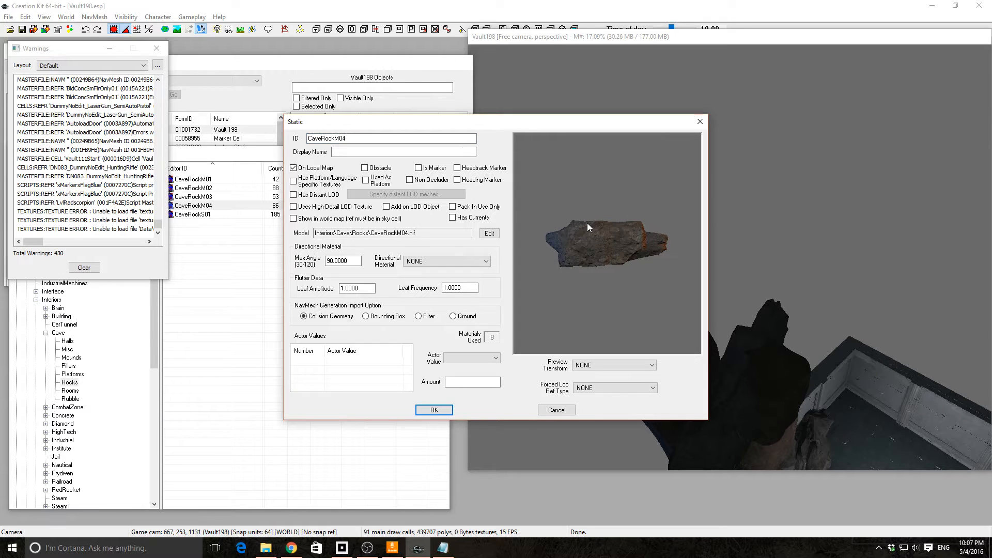
pyautogui.click(701, 122)
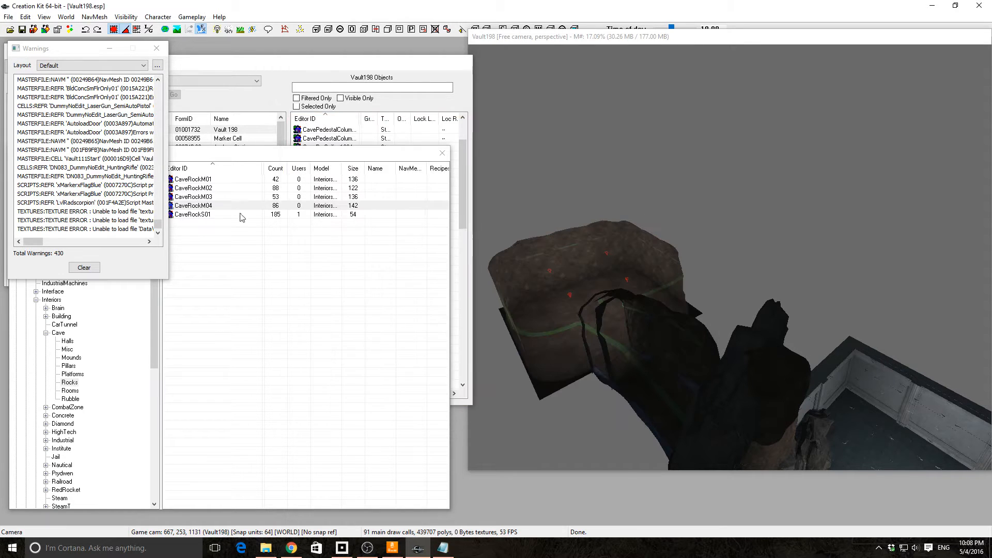
# Place a CaveRockM04 rock in the cave room, with position and angle snapping turned off
pyautogui.moveTo(587, 280); pyautogui.dragTo(572, 290)
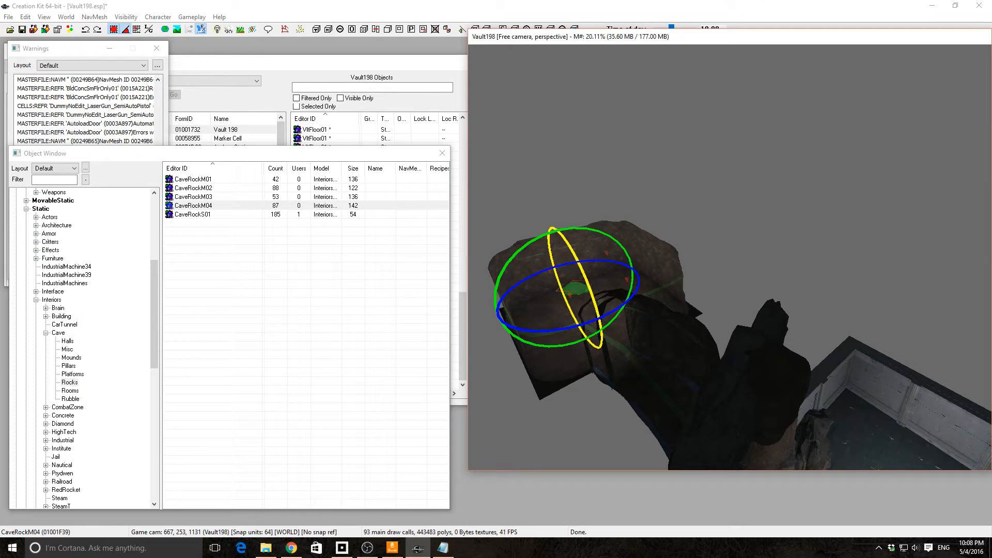
pyautogui.click(125, 31)
pyautogui.click(114, 30)
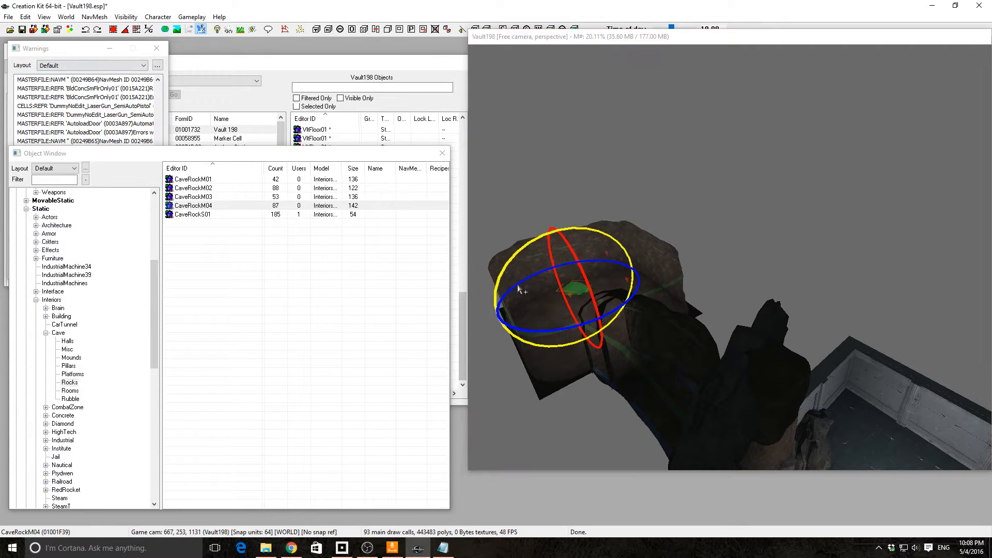
pyautogui.scroll(2, 537, 296)
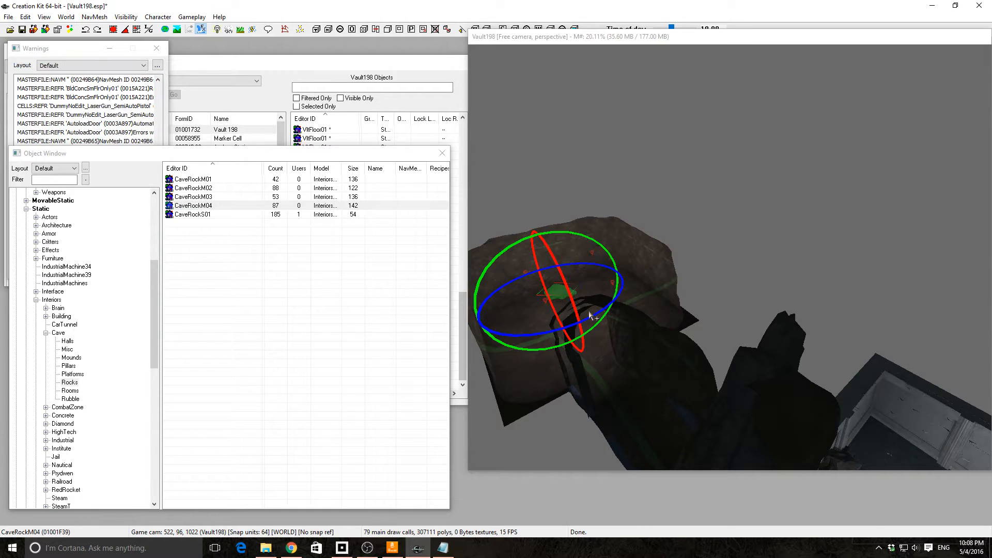
pyautogui.keyDown('shift'); pyautogui.moveTo(589, 312); pyautogui.dragTo(729, 307, button='middle'); pyautogui.keyUp('shift')
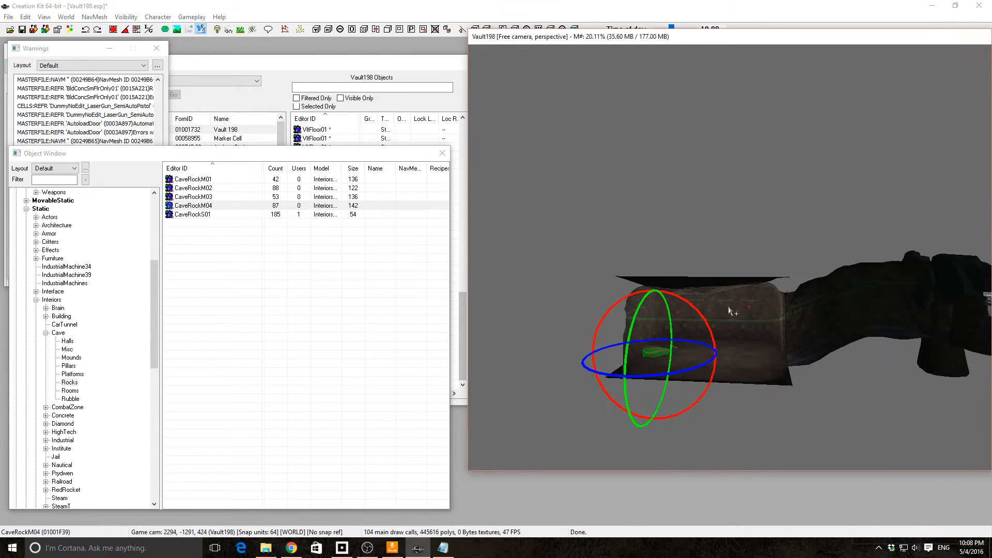
pyautogui.scroll(9, 658, 361)
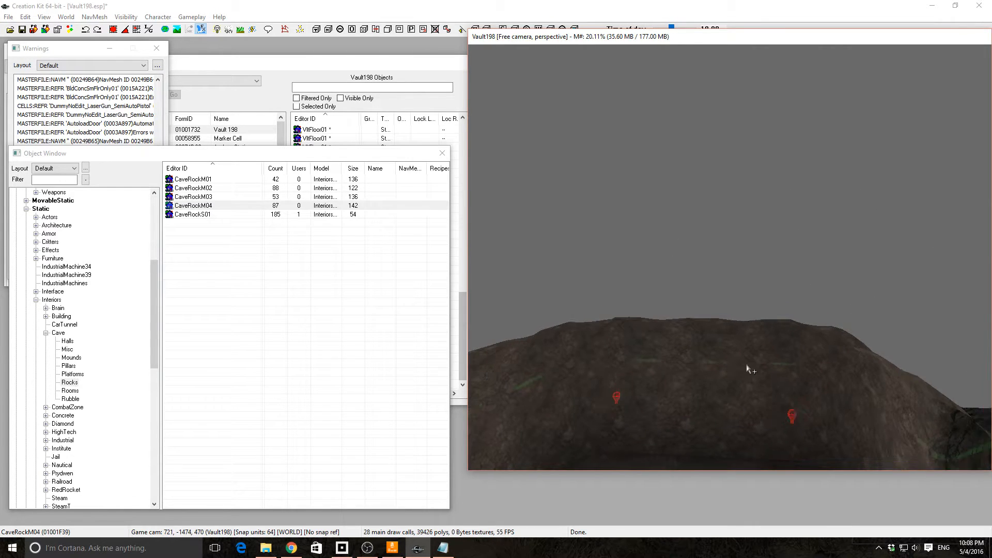
pyautogui.moveTo(746, 364); pyautogui.dragTo(670, 394, button='middle')
pyautogui.click(597, 441)
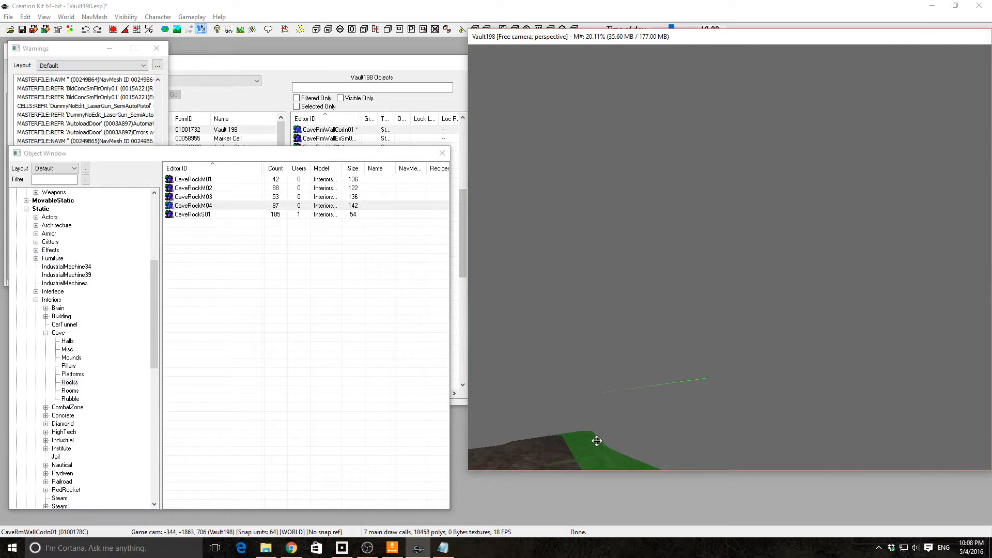
pyautogui.press('f')
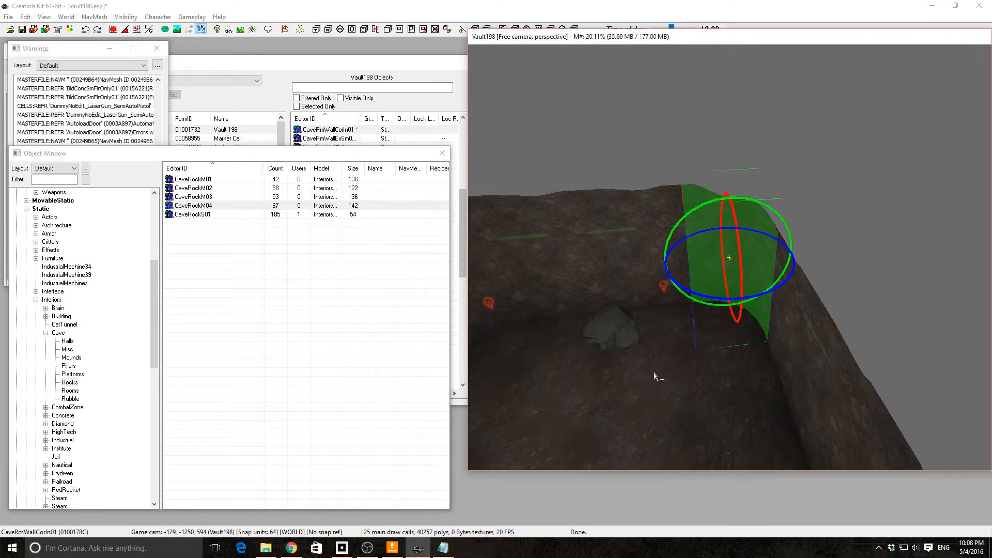
pyautogui.keyDown('shift'); pyautogui.moveTo(670, 371); pyautogui.dragTo(666, 408, button='middle'); pyautogui.keyUp('shift')
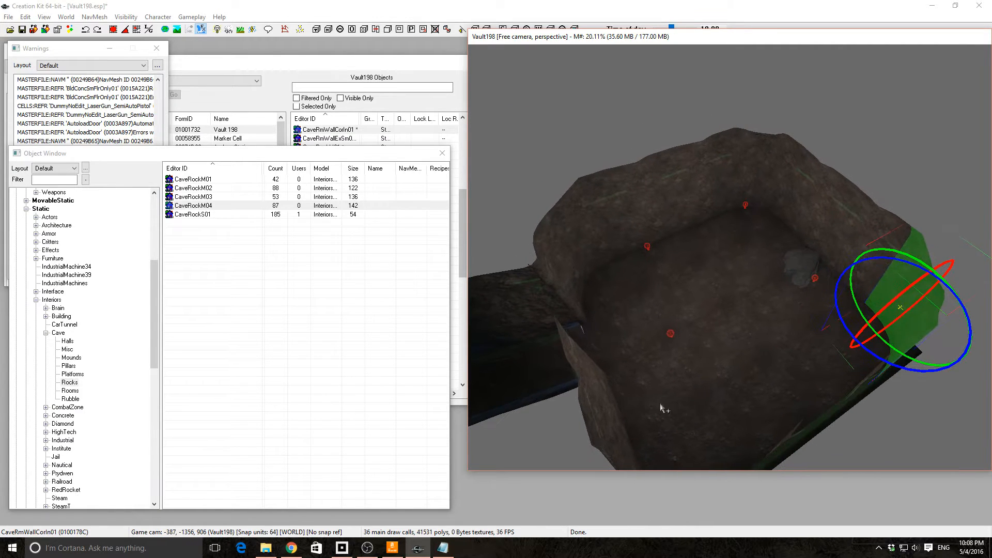
# Move and rotate the CaveRockM04 rock until it sits against the cave wall
pyautogui.click(810, 271)
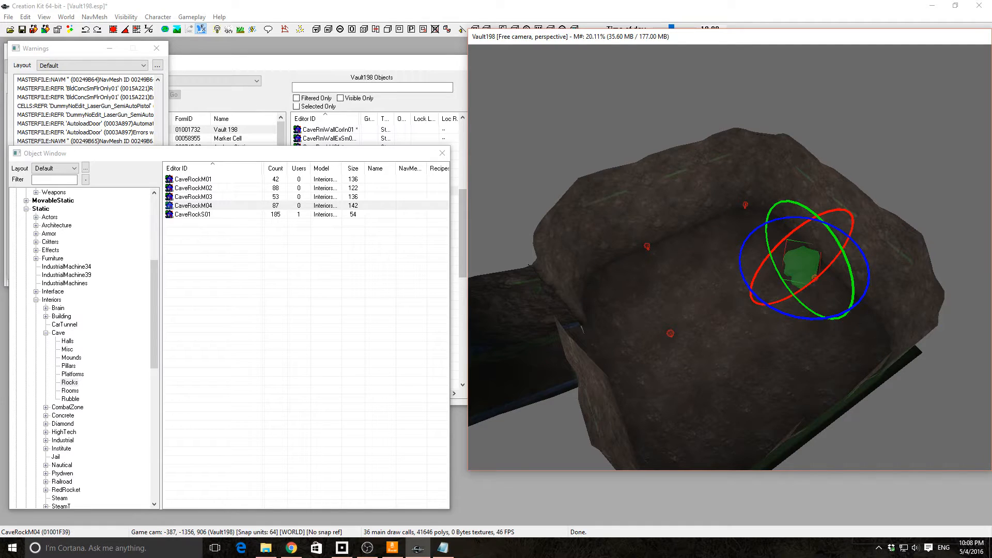
pyautogui.press('w')
pyautogui.moveTo(818, 267); pyautogui.dragTo(742, 238)
pyautogui.click(877, 165)
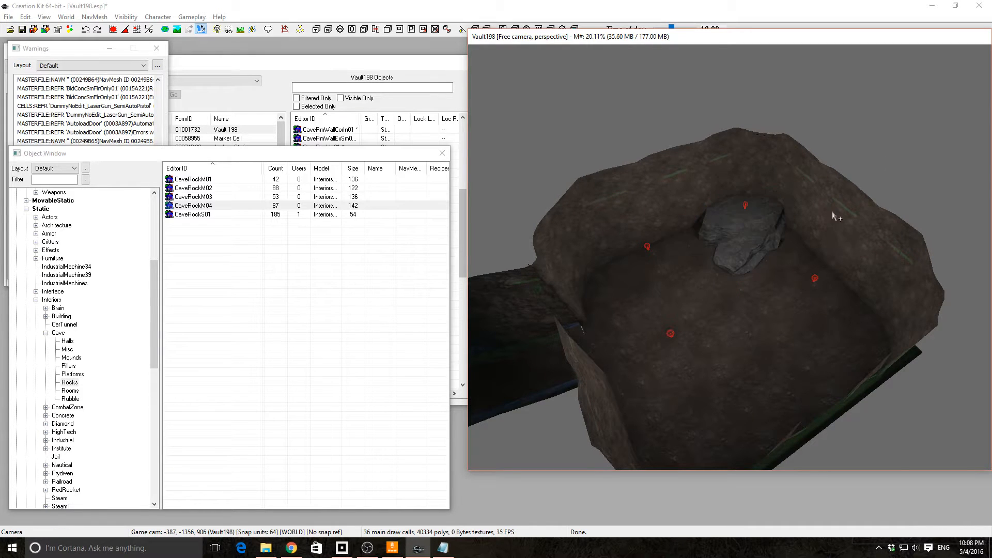
pyautogui.keyDown('shift'); pyautogui.moveTo(833, 214); pyautogui.dragTo(794, 207, button='middle'); pyautogui.keyUp('shift')
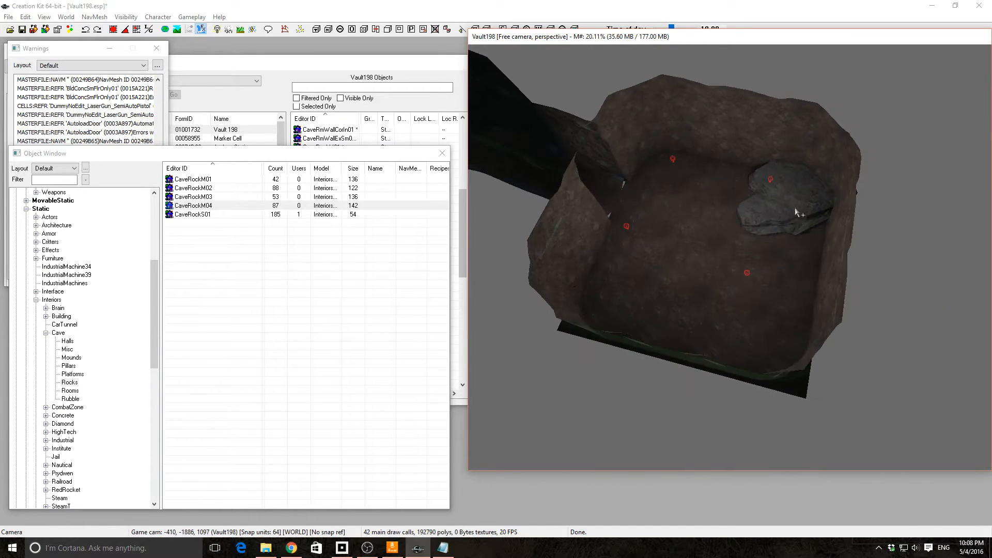
pyautogui.click(778, 196)
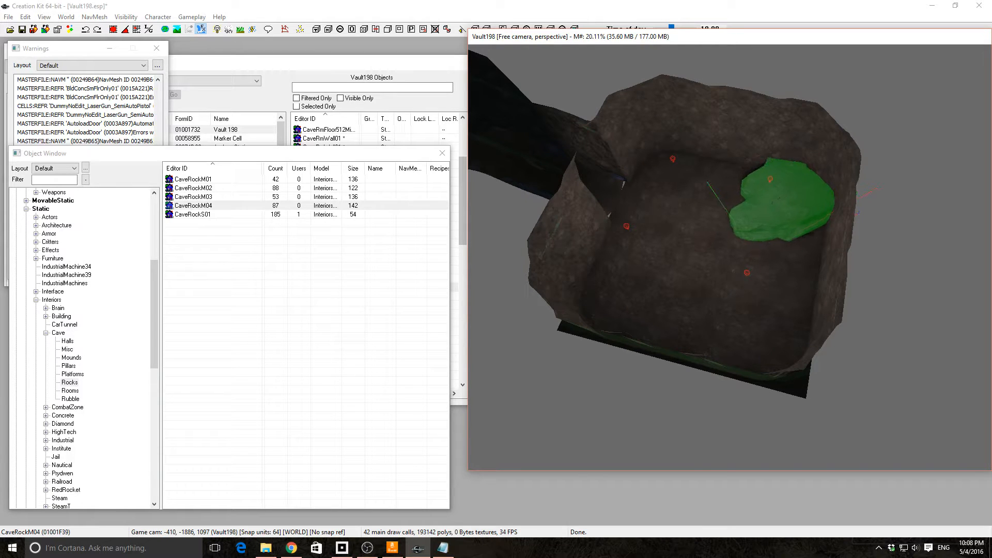
pyautogui.moveTo(773, 206); pyautogui.dragTo(806, 222)
pyautogui.moveTo(786, 189); pyautogui.dragTo(736, 186)
pyautogui.moveTo(736, 186); pyautogui.dragTo(755, 187, button='right')
pyautogui.click(916, 134)
pyautogui.keyDown('shift'); pyautogui.moveTo(916, 134); pyautogui.dragTo(845, 185, button='middle'); pyautogui.keyUp('shift')
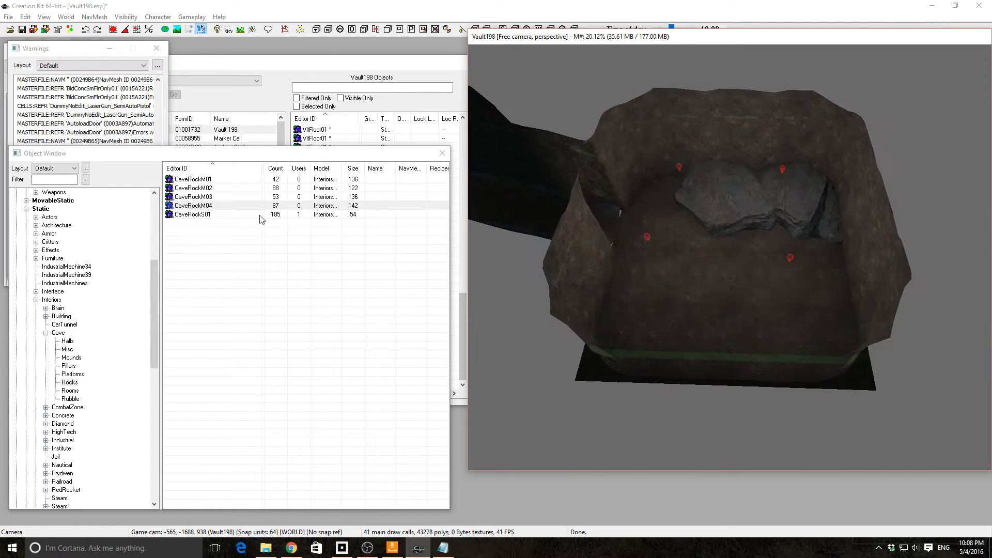
# Place a CaveRockM03 rock near the back wall and raise it out of the stone
pyautogui.click(177, 197)
pyautogui.moveTo(765, 175); pyautogui.dragTo(763, 172)
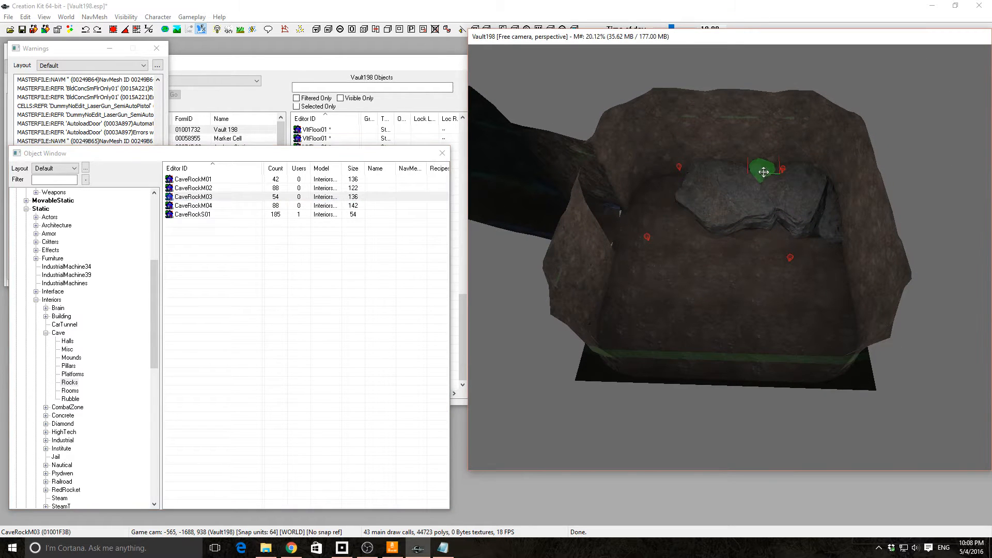
pyautogui.keyDown('shift'); pyautogui.moveTo(837, 133); pyautogui.dragTo(795, 157, button='middle'); pyautogui.keyUp('shift')
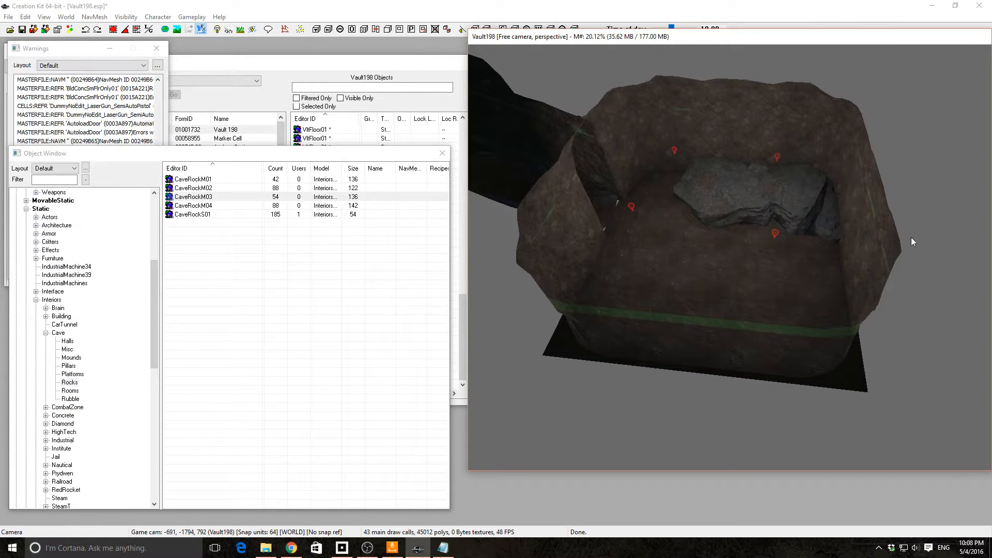
pyautogui.keyDown('shift'); pyautogui.moveTo(912, 239); pyautogui.dragTo(753, 162, button='middle'); pyautogui.keyUp('shift')
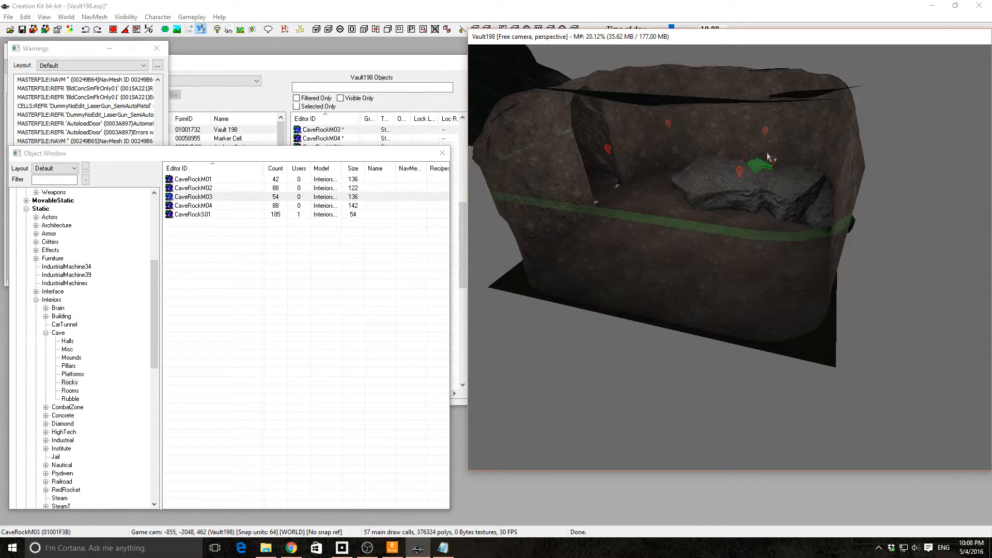
pyautogui.moveTo(759, 164); pyautogui.dragTo(760, 153)
pyautogui.click(904, 177)
pyautogui.keyDown('shift'); pyautogui.moveTo(904, 176); pyautogui.dragTo(810, 223, button='middle'); pyautogui.keyUp('shift')
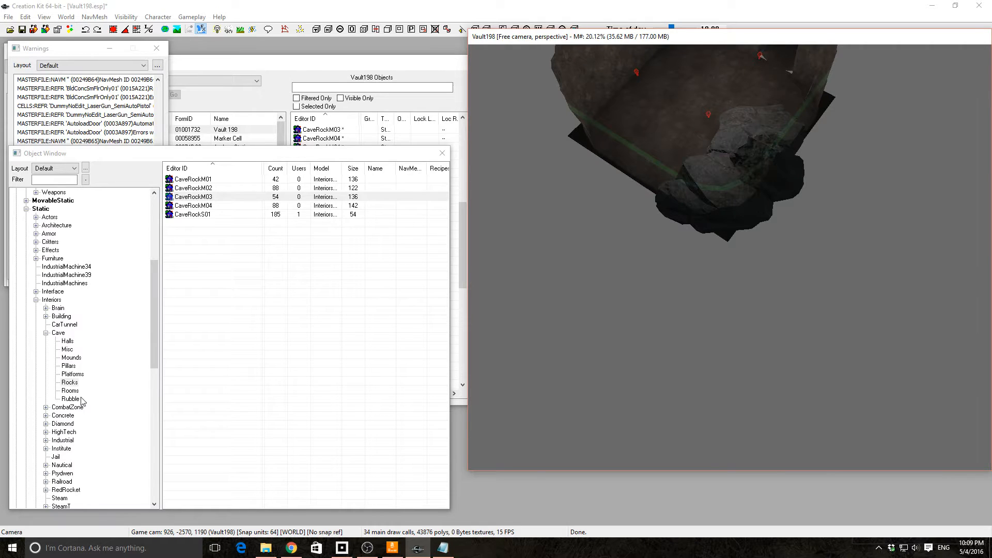
# List the Cave Platforms pieces and preview the CavePlat01 and CavePlat02 models
pyautogui.click(76, 377)
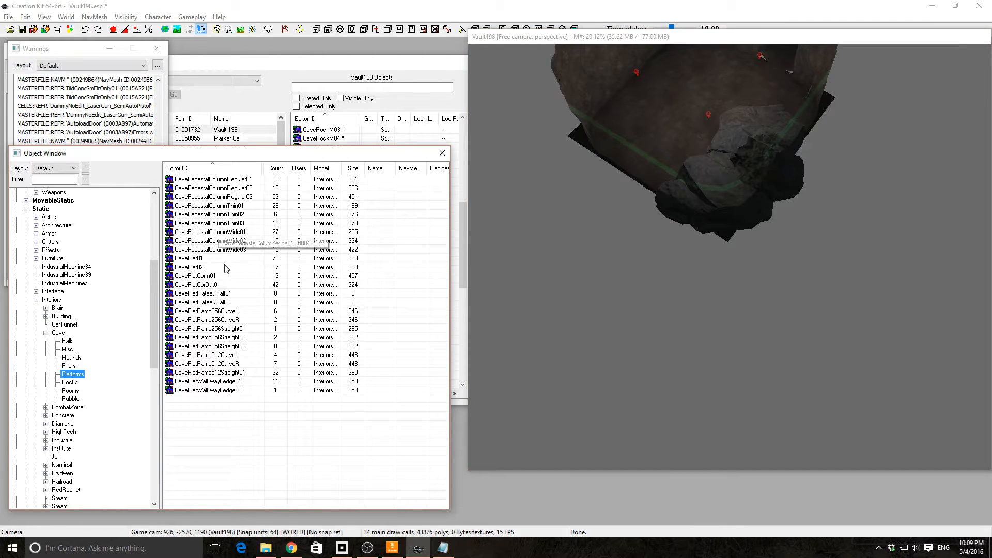
pyautogui.doubleClick(189, 258)
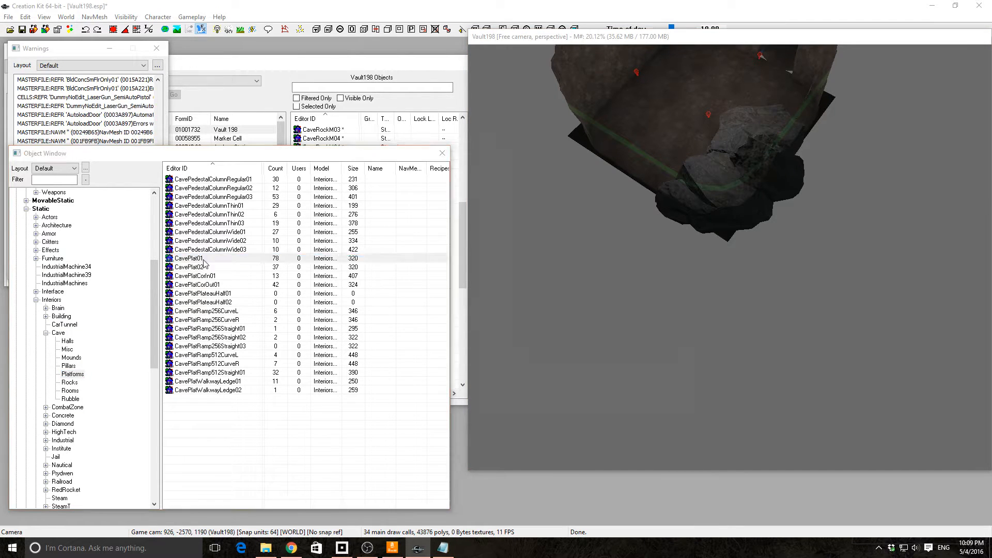
pyautogui.moveTo(630, 292); pyautogui.dragTo(699, 313)
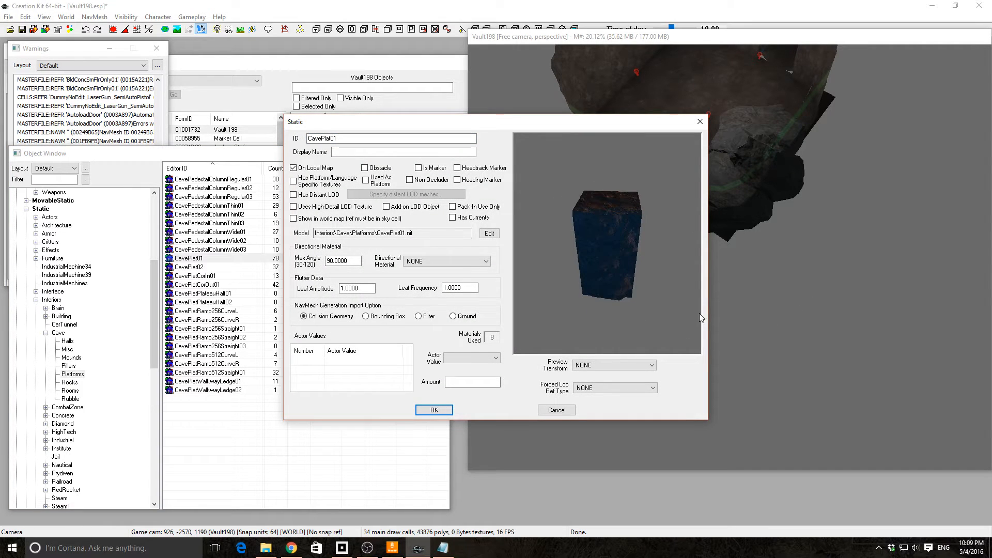
pyautogui.click(434, 410)
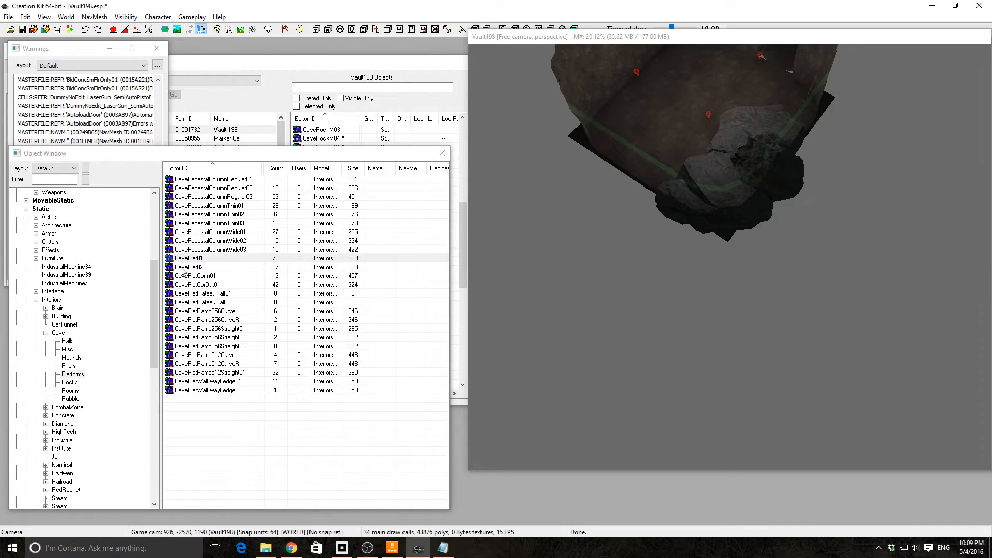
pyautogui.doubleClick(184, 267)
pyautogui.moveTo(578, 285); pyautogui.dragTo(685, 350)
pyautogui.click(433, 409)
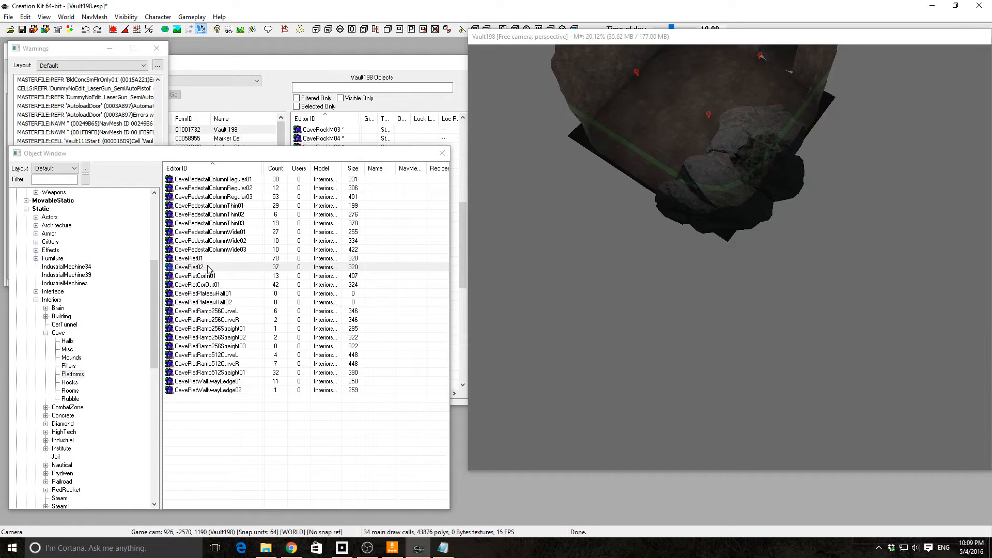
# Preview the CavePedestalColumnRegular01 and CavePlatRamp256CurveL models
pyautogui.doubleClick(216, 181)
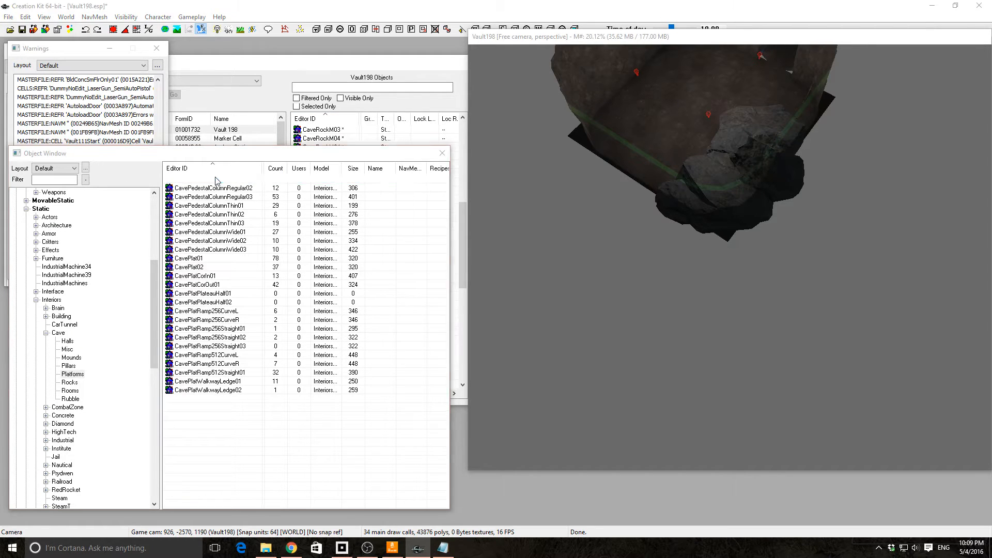
pyautogui.moveTo(629, 259); pyautogui.dragTo(647, 276)
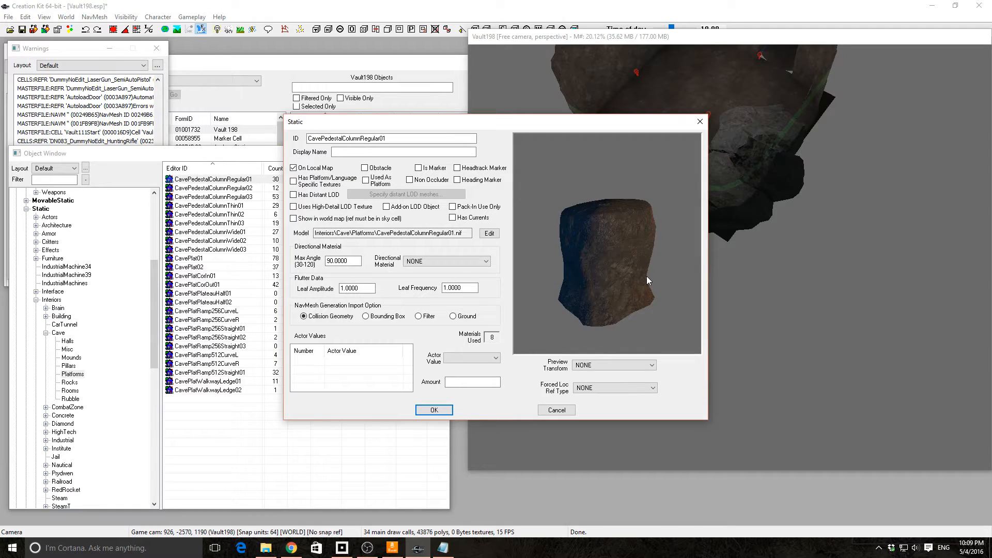
pyautogui.click(433, 410)
pyautogui.doubleClick(206, 311)
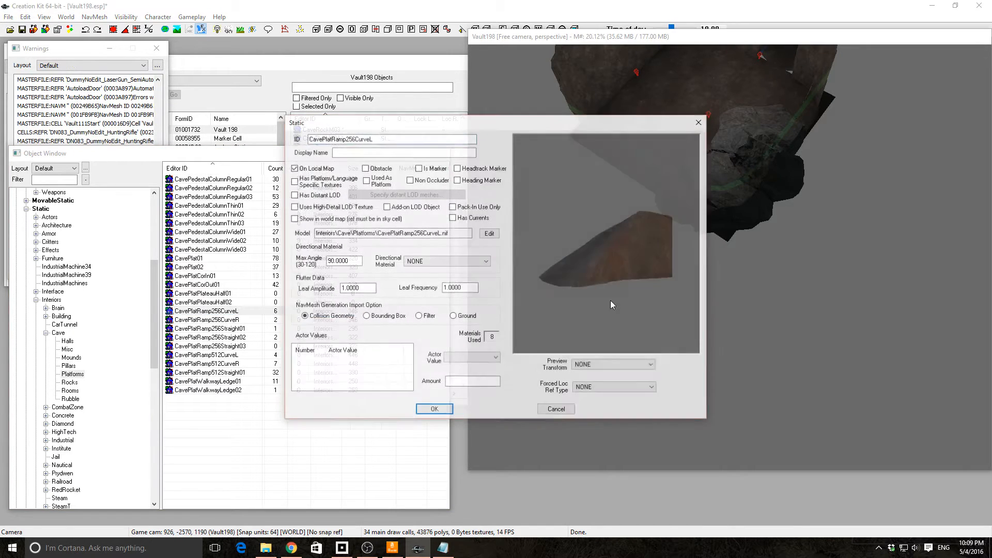
pyautogui.moveTo(613, 309)
pyautogui.mouseDown()
pyautogui.moveTo(684, 331)
pyautogui.moveTo(706, 300)
pyautogui.moveTo(618, 302)
pyautogui.mouseUp()
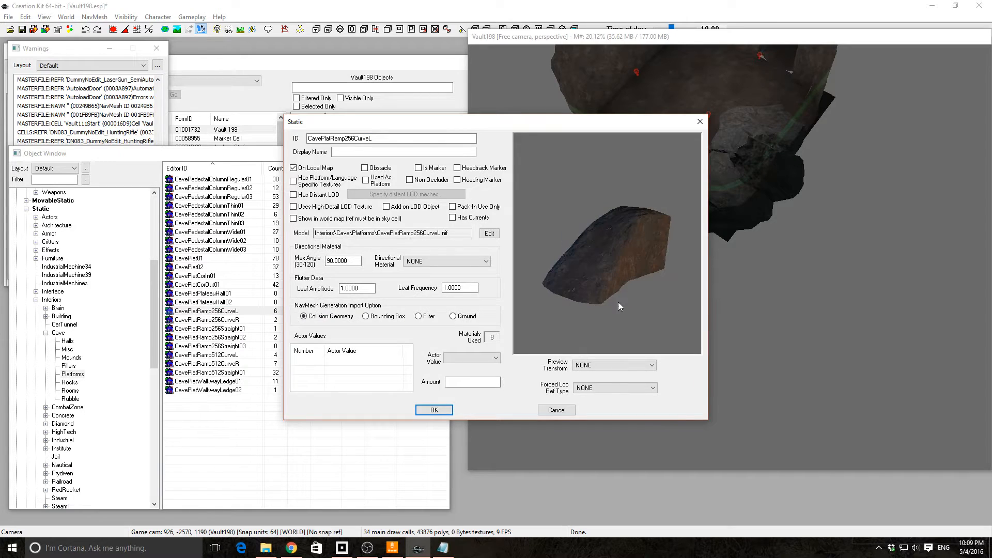
pyautogui.click(434, 410)
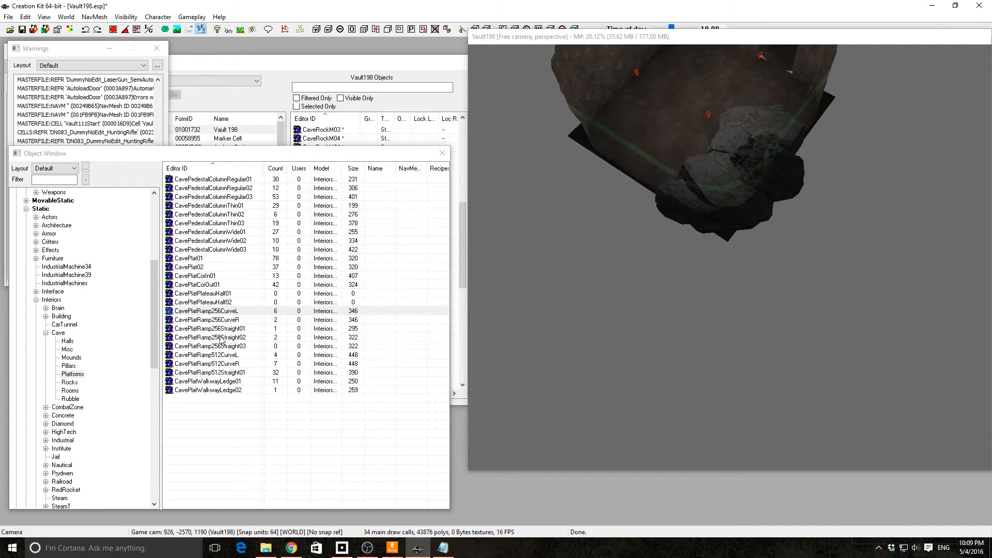
# Place a CavePedestalColumnRegular01 rock column in the cave room and lift it up
pyautogui.moveTo(231, 182); pyautogui.dragTo(568, 133)
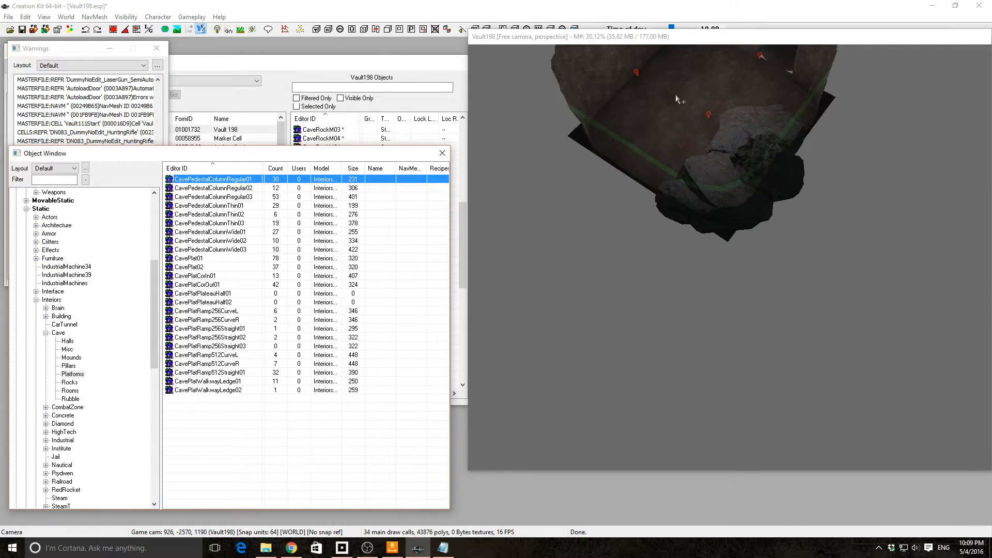
pyautogui.moveTo(676, 96); pyautogui.dragTo(676, 97)
pyautogui.keyDown('shift'); pyautogui.moveTo(702, 142); pyautogui.dragTo(728, 151, button='middle'); pyautogui.keyUp('shift')
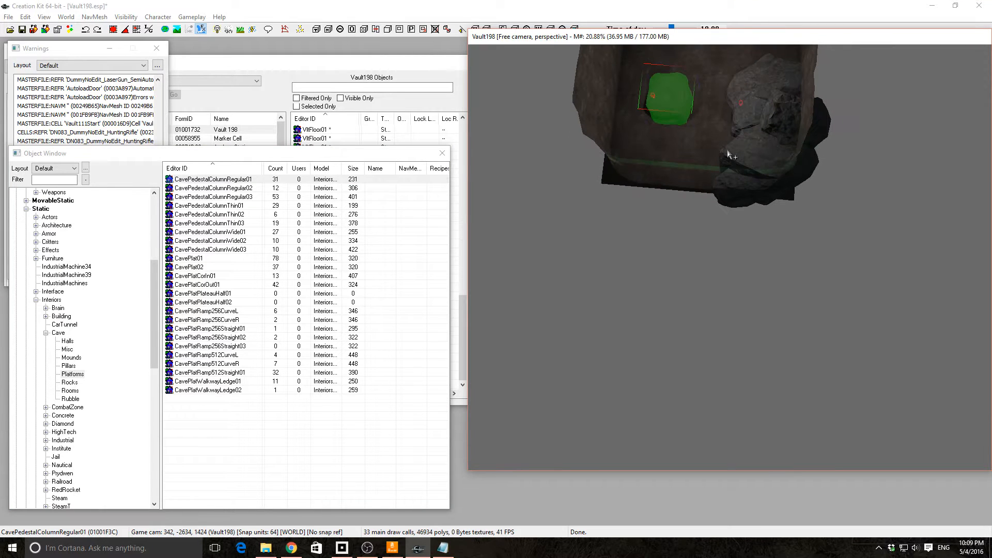
pyautogui.moveTo(683, 102); pyautogui.dragTo(683, 62)
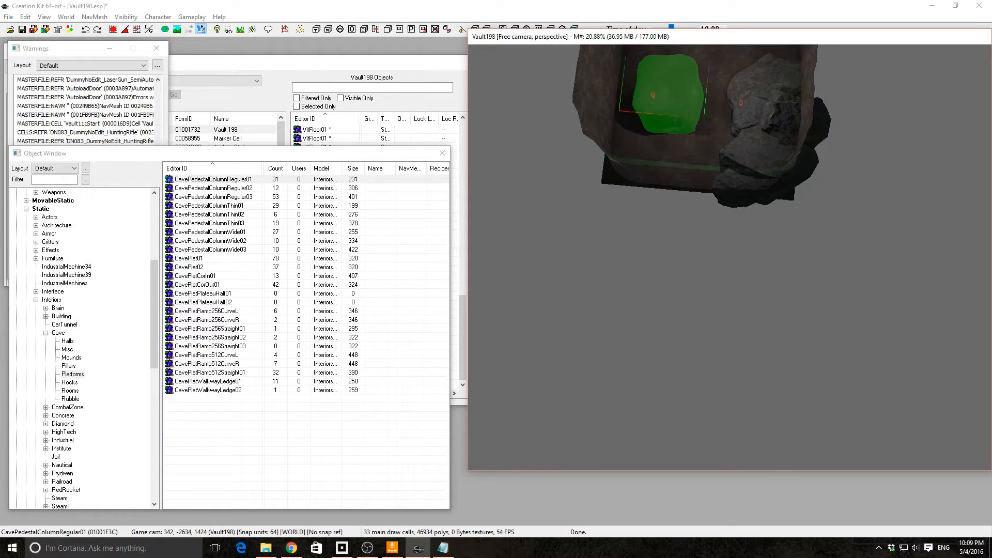
pyautogui.keyDown('shift'); pyautogui.moveTo(720, 109); pyautogui.dragTo(657, 161, button='middle'); pyautogui.keyUp('shift')
pyautogui.scroll(2, 659, 163)
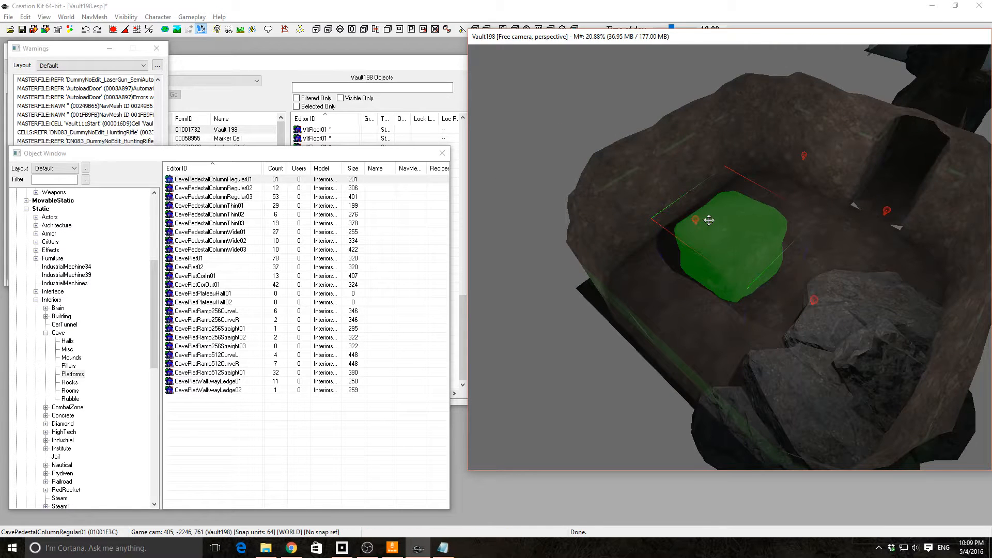
pyautogui.scroll(2, 711, 220)
pyautogui.scroll(2, 711, 221)
pyautogui.scroll(4, 739, 254)
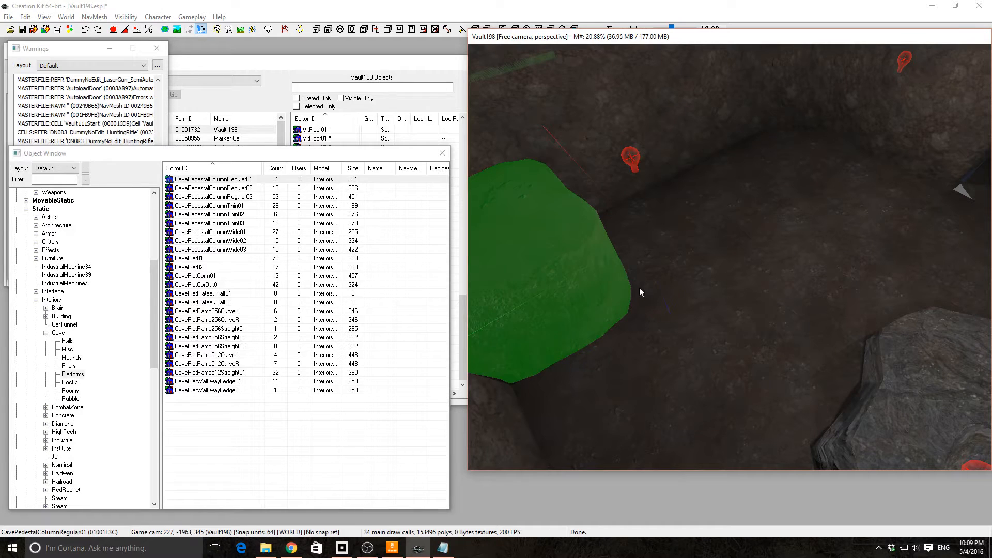
# Rotate the rock column about its vertical axis and raise it along Z
pyautogui.moveTo(640, 287); pyautogui.dragTo(677, 288, button='right')
pyautogui.keyDown('shift'); pyautogui.moveTo(625, 268); pyautogui.dragTo(613, 264, button='middle'); pyautogui.keyUp('shift')
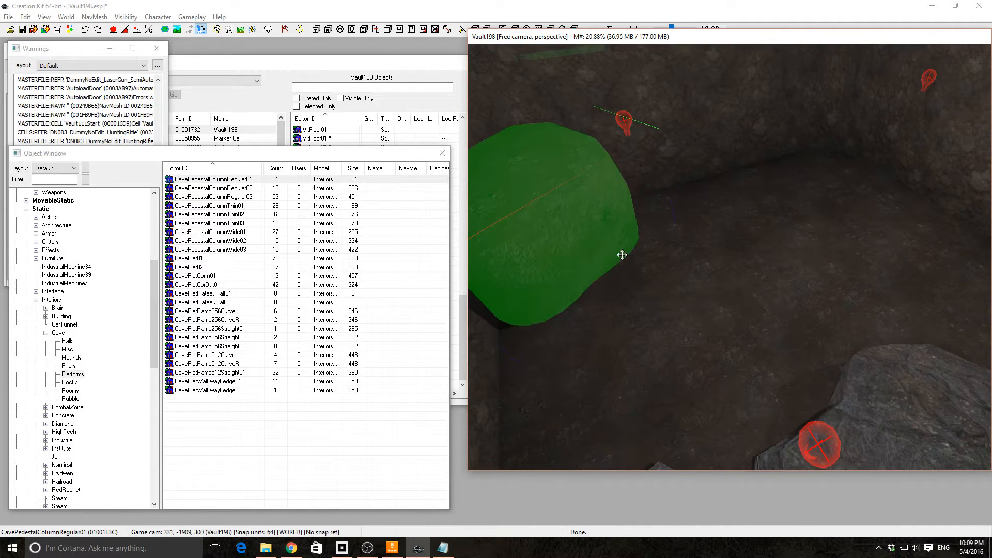
pyautogui.click(679, 280)
pyautogui.keyDown('shift'); pyautogui.moveTo(678, 280); pyautogui.dragTo(694, 292, button='middle'); pyautogui.keyUp('shift')
pyautogui.click(668, 290)
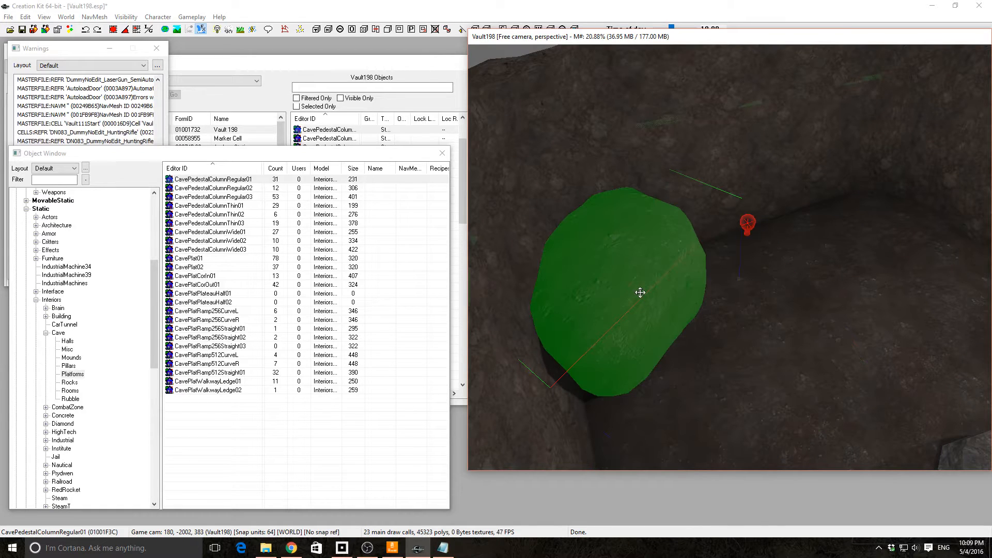
pyautogui.press('z')
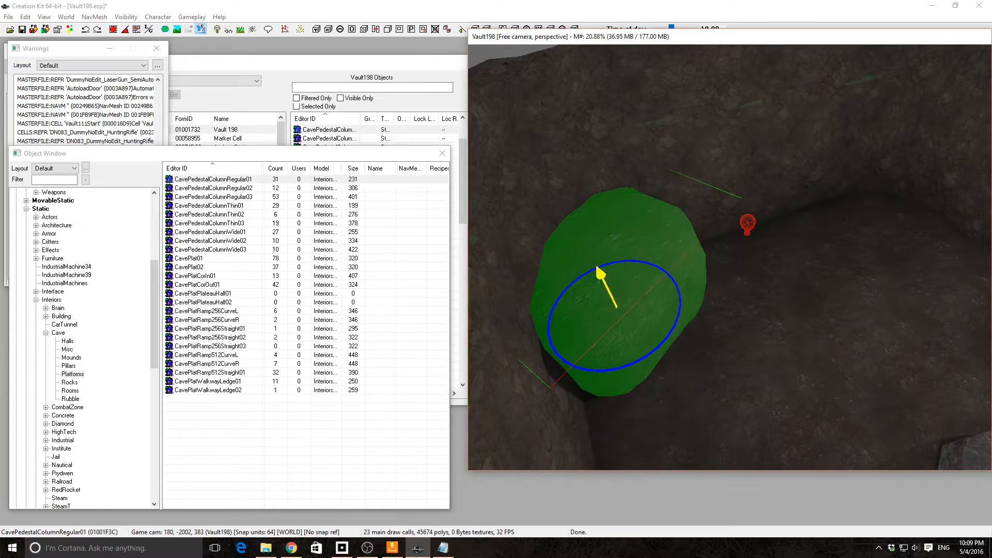
pyautogui.moveTo(669, 290)
pyautogui.mouseDown()
pyautogui.moveTo(672, 305)
pyautogui.moveTo(660, 223)
pyautogui.moveTo(668, 284)
pyautogui.mouseUp()
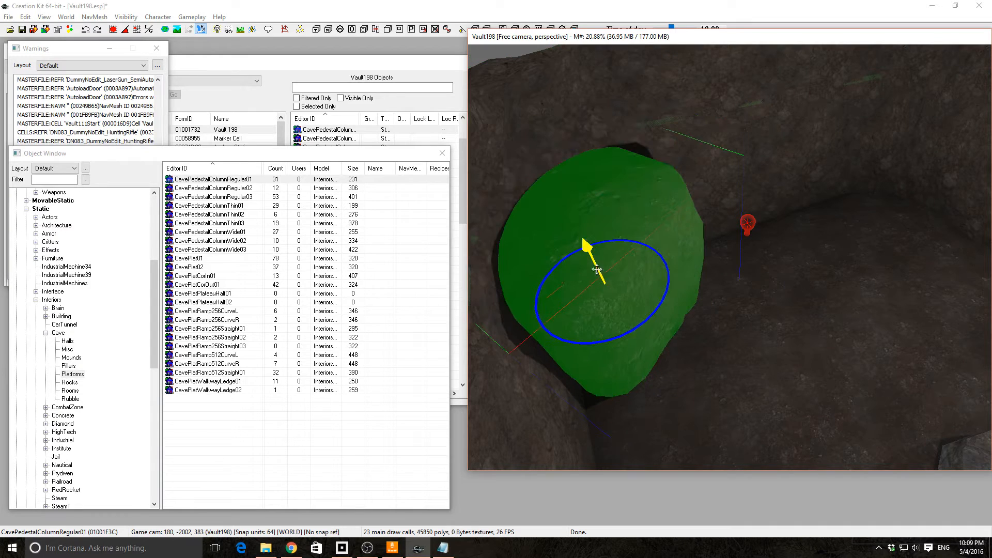
pyautogui.click(206, 320)
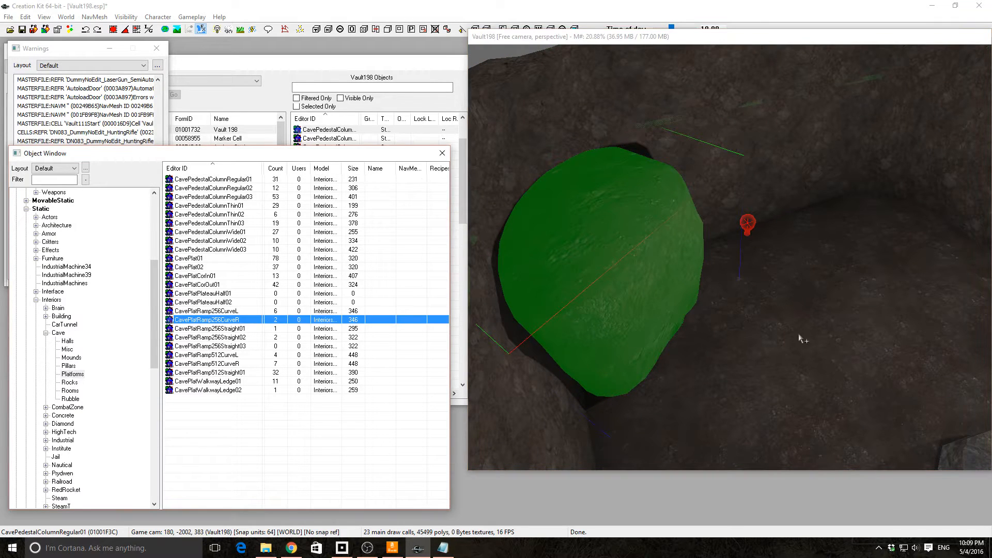
# Place a CavePlatRamp256CurveR ramp, rotate it and shift it left across the floor
pyautogui.moveTo(798, 335); pyautogui.dragTo(836, 330)
pyautogui.keyDown('shift'); pyautogui.moveTo(879, 355); pyautogui.dragTo(845, 340, button='middle'); pyautogui.keyUp('shift')
pyautogui.moveTo(752, 295); pyautogui.dragTo(690, 295, button='right')
pyautogui.moveTo(691, 248); pyautogui.dragTo(605, 257)
pyautogui.keyDown('shift'); pyautogui.moveTo(606, 256); pyautogui.dragTo(568, 267, button='middle'); pyautogui.keyUp('shift')
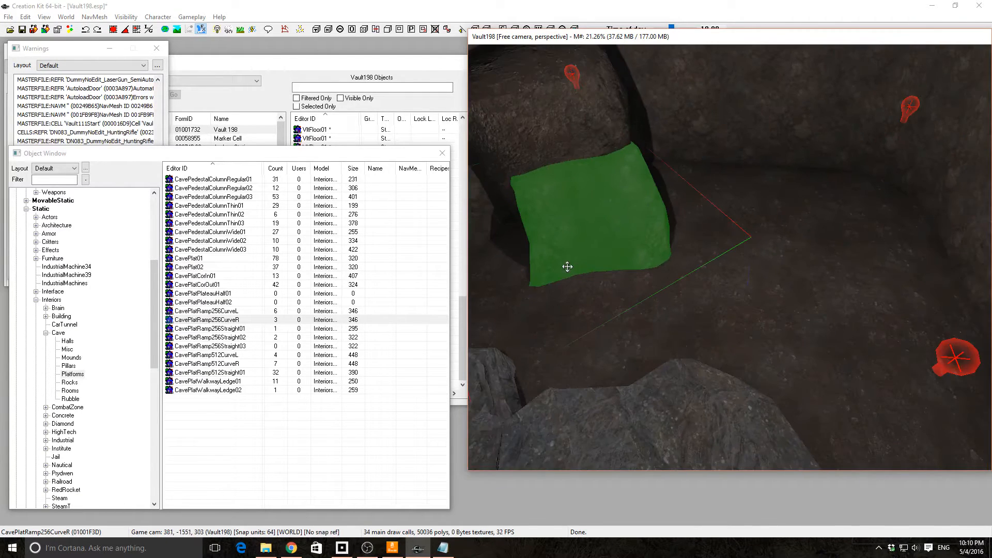
# Lower the CavePedestalColumnRegular01 rock column along its Z axis
pyautogui.click(553, 143)
pyautogui.press('z')
pyautogui.moveTo(543, 89); pyautogui.dragTo(560, 137)
pyautogui.press('d')
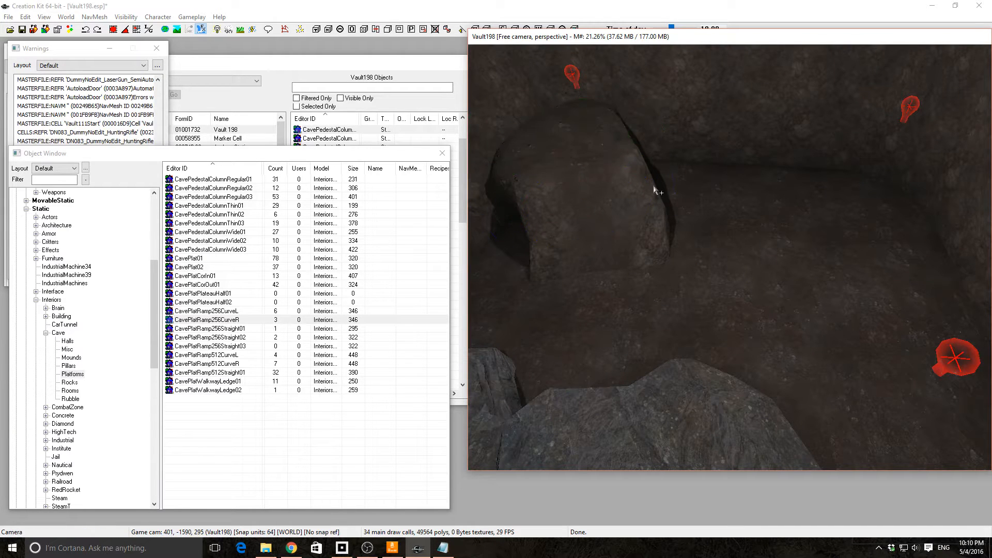
pyautogui.keyDown('shift'); pyautogui.moveTo(655, 189); pyautogui.dragTo(673, 235, button='middle'); pyautogui.keyUp('shift')
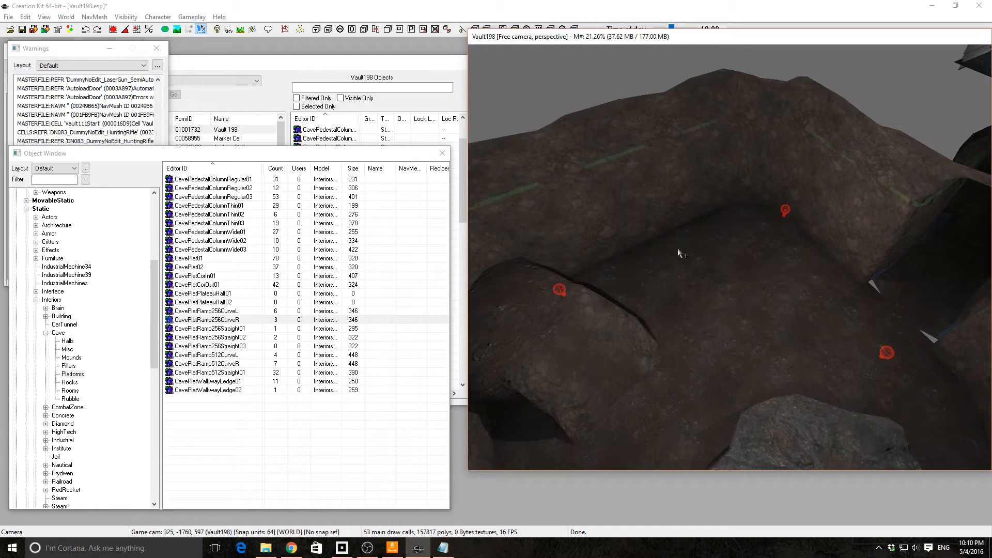
# Swing the view from the cave down into the stairwell and select its steps
pyautogui.keyDown('shift'); pyautogui.moveTo(713, 291); pyautogui.dragTo(725, 198, button='middle'); pyautogui.keyUp('shift')
pyautogui.keyDown('shift'); pyautogui.moveTo(939, 128); pyautogui.dragTo(769, 203, button='middle'); pyautogui.keyUp('shift')
pyautogui.scroll(6, 770, 219)
pyautogui.scroll(-6, 769, 203)
pyautogui.scroll(5, 768, 203)
pyautogui.click(691, 177)
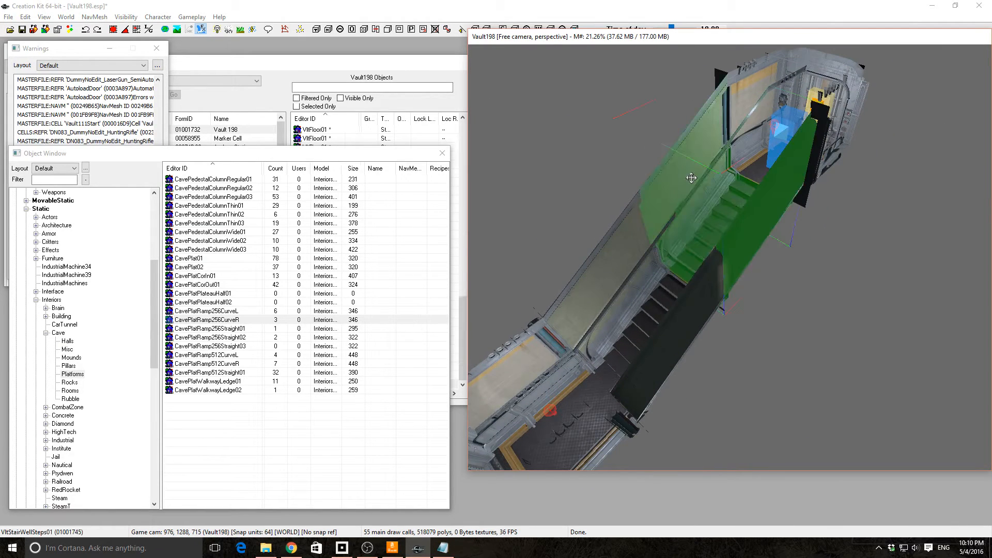
pyautogui.scroll(-2, 692, 178)
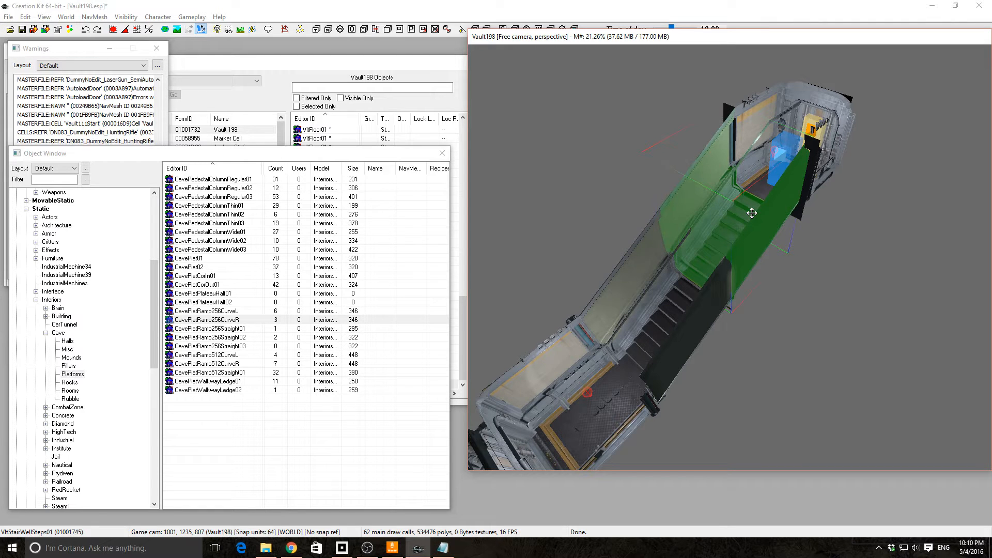
pyautogui.scroll(5, 752, 213)
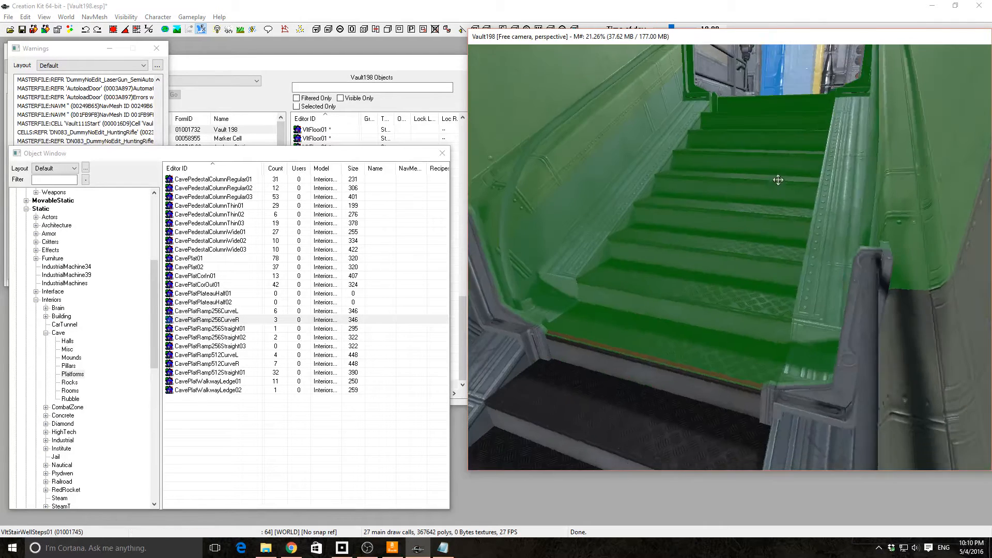
# Face the stairwell door at the top and scroll the Object Window to Vault
pyautogui.keyDown('shift'); pyautogui.moveTo(778, 180); pyautogui.dragTo(786, 150, button='middle'); pyautogui.keyUp('shift')
pyautogui.click(747, 226)
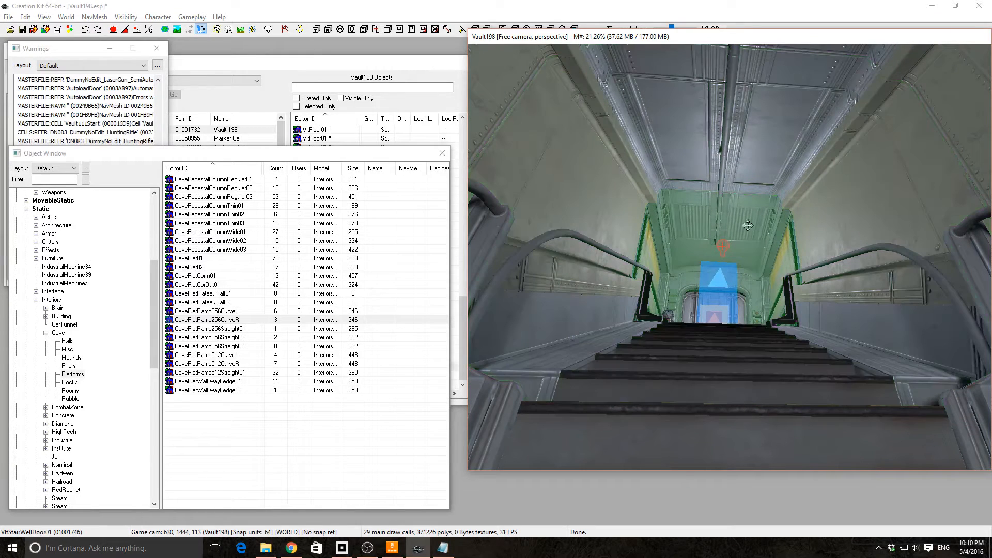
pyautogui.moveTo(758, 172)
pyautogui.keyDown('shift'); pyautogui.mouseDown()
pyautogui.moveTo(758, 182)
pyautogui.moveTo(766, 175)
pyautogui.mouseUp(); pyautogui.keyUp('shift')
pyautogui.click(192, 320)
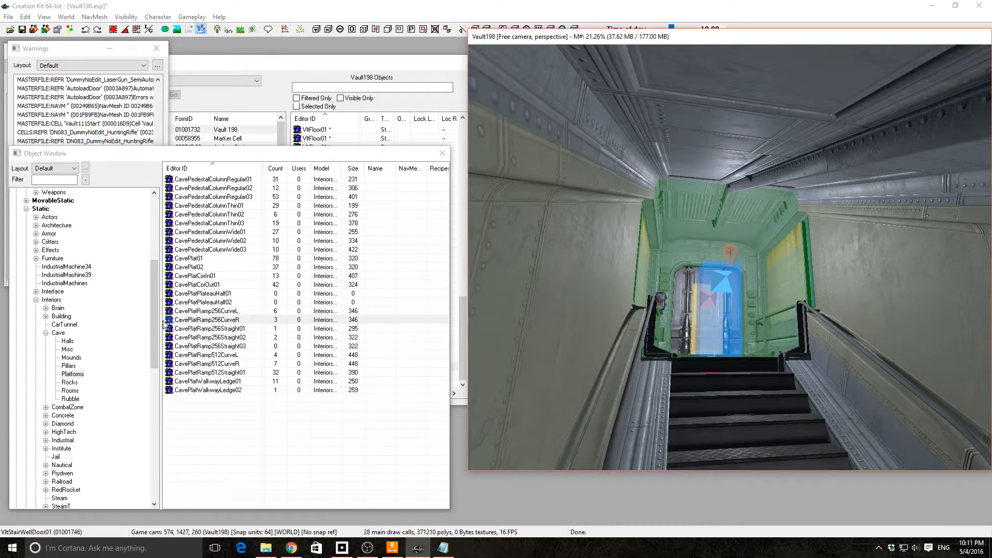
pyautogui.scroll(-10, 148, 357)
pyautogui.scroll(-2, 140, 414)
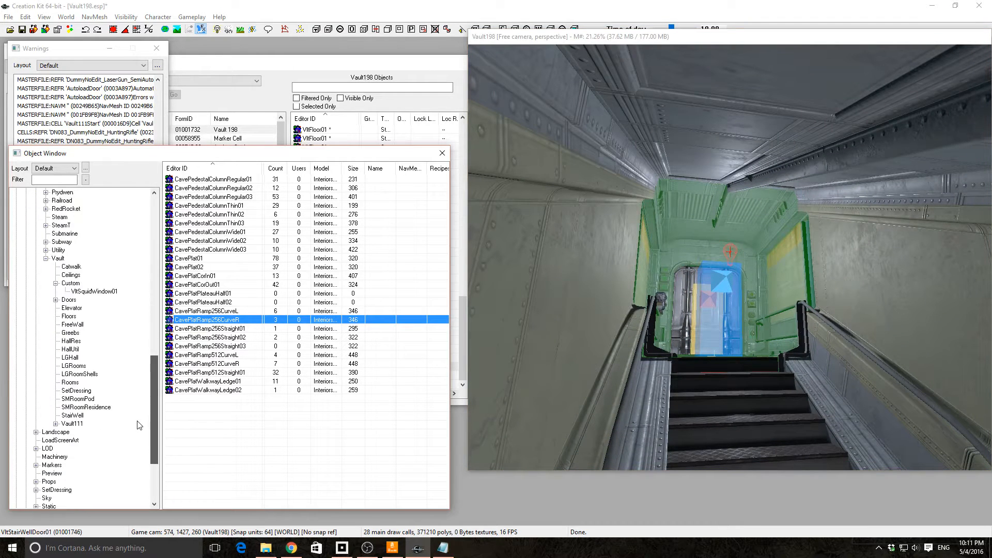
# Filter the Vault objects by 'light' and preview VltCeiling03UtilNoLight and VltCeiling06UtilSimpleLights
pyautogui.click(71, 267)
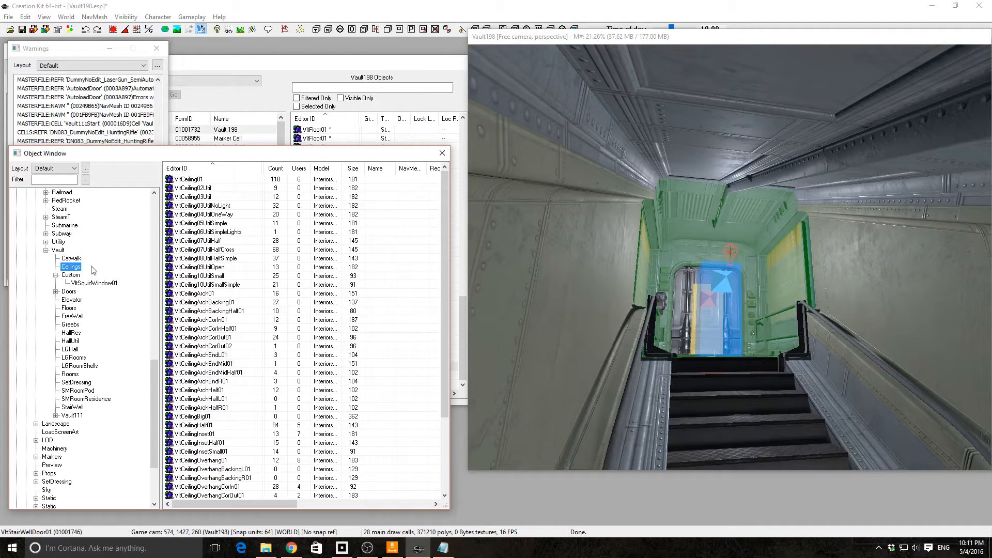
pyautogui.click(58, 250)
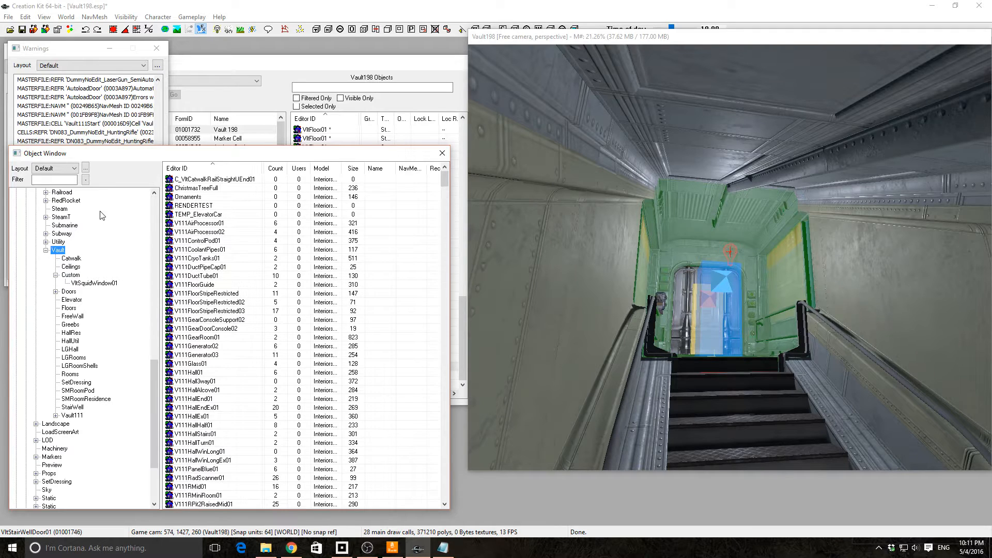
pyautogui.write('light')
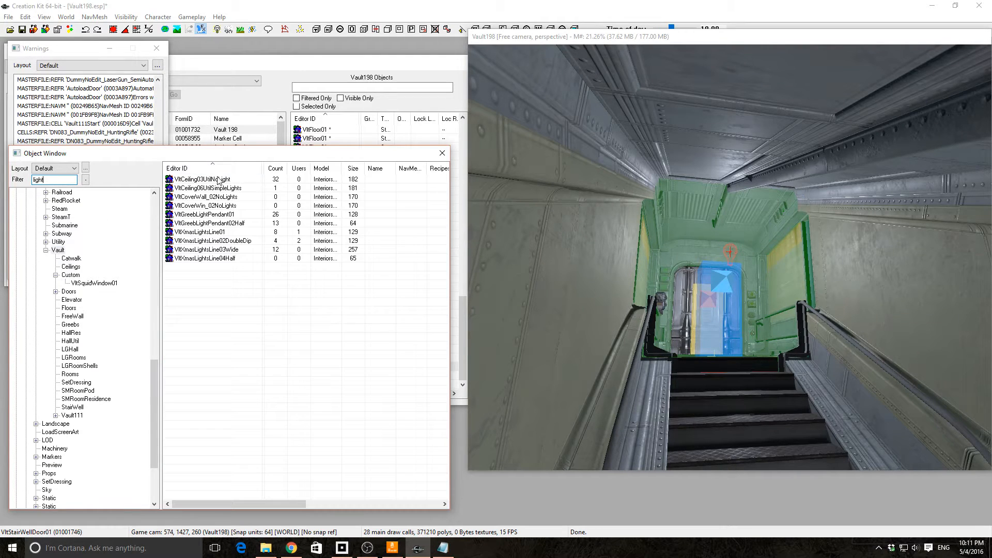
pyautogui.doubleClick(218, 181)
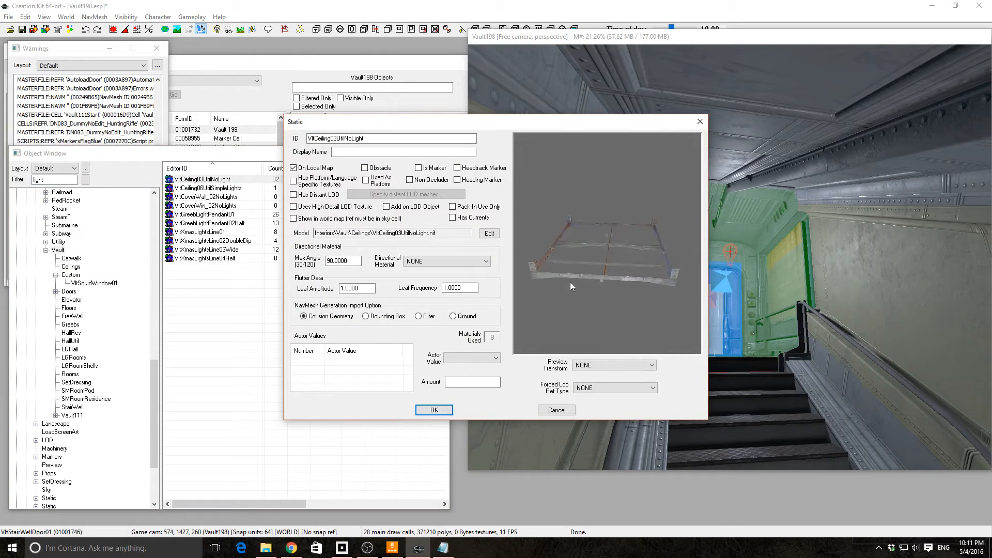
pyautogui.moveTo(570, 281); pyautogui.dragTo(621, 177)
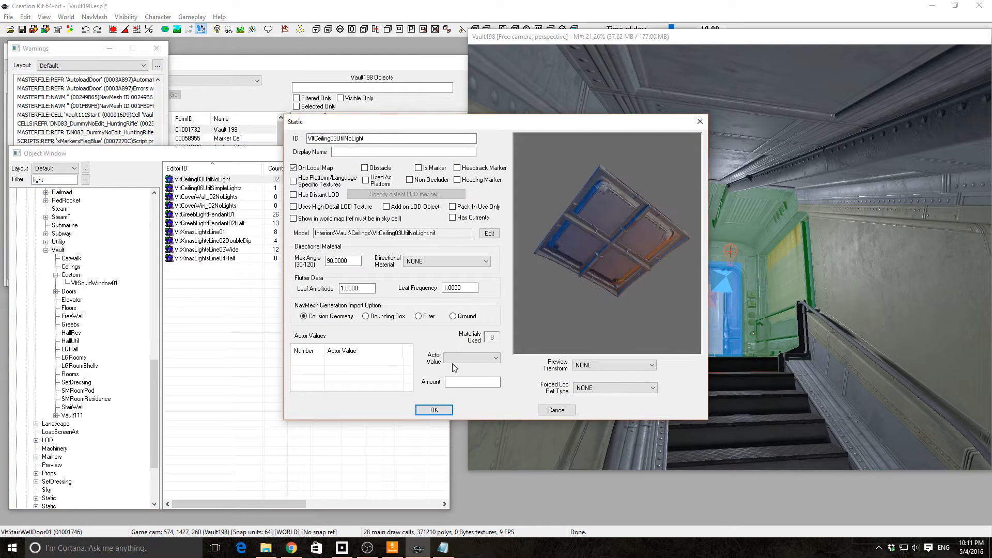
pyautogui.click(434, 410)
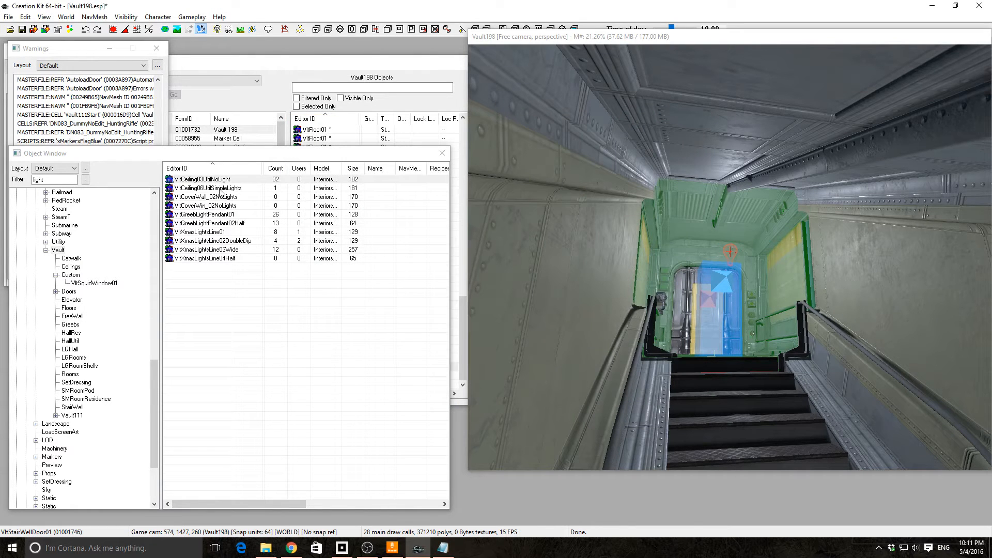
pyautogui.doubleClick(219, 189)
pyautogui.moveTo(595, 240); pyautogui.dragTo(628, 172)
pyautogui.click(442, 411)
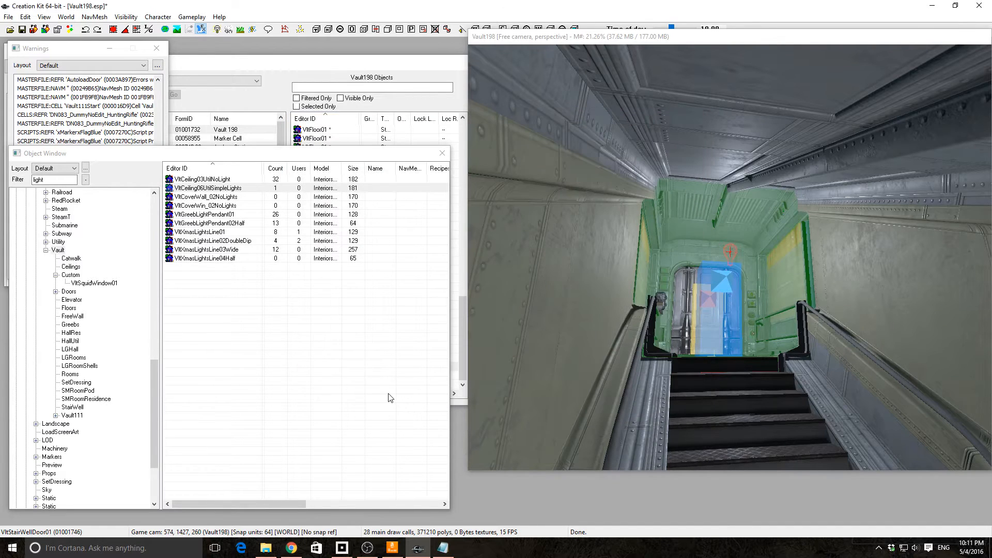
# Preview VltGreebLightPendant01, VltXmasLightsLine01 and VltXmasLightsLine03Wide, then clear the 'light' filter
pyautogui.doubleClick(205, 215)
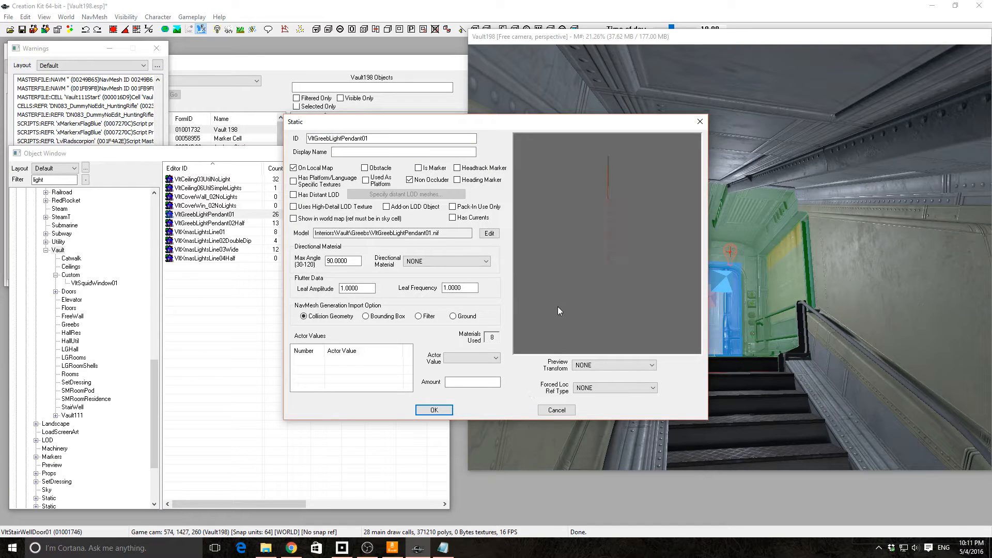
pyautogui.moveTo(558, 306); pyautogui.dragTo(554, 250)
pyautogui.moveTo(569, 215); pyautogui.dragTo(593, 259)
pyautogui.click(434, 410)
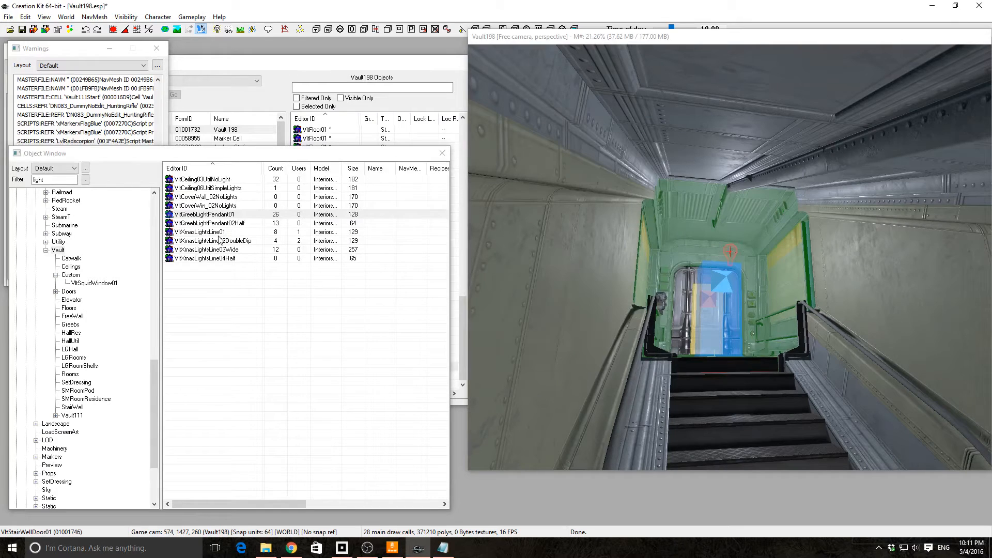
pyautogui.doubleClick(212, 232)
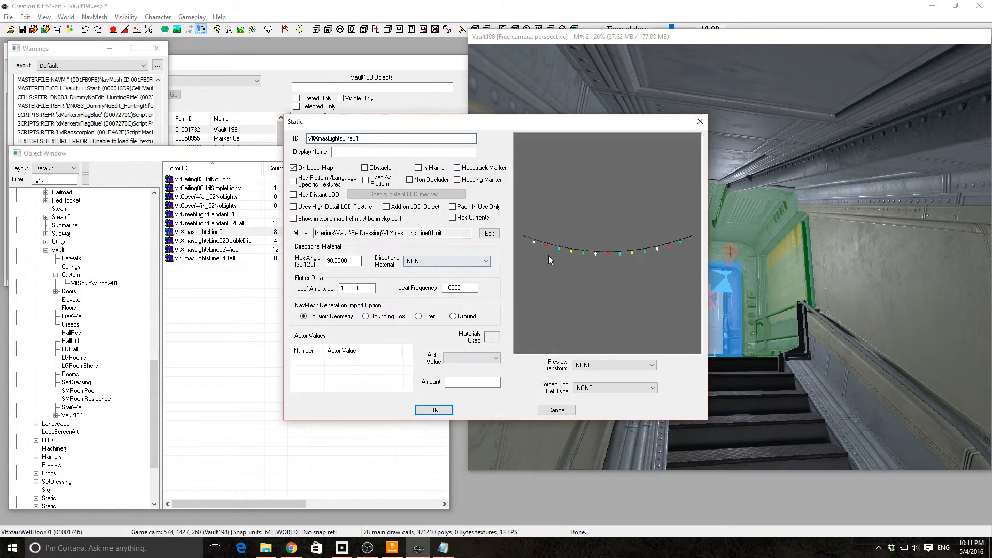
pyautogui.click(434, 410)
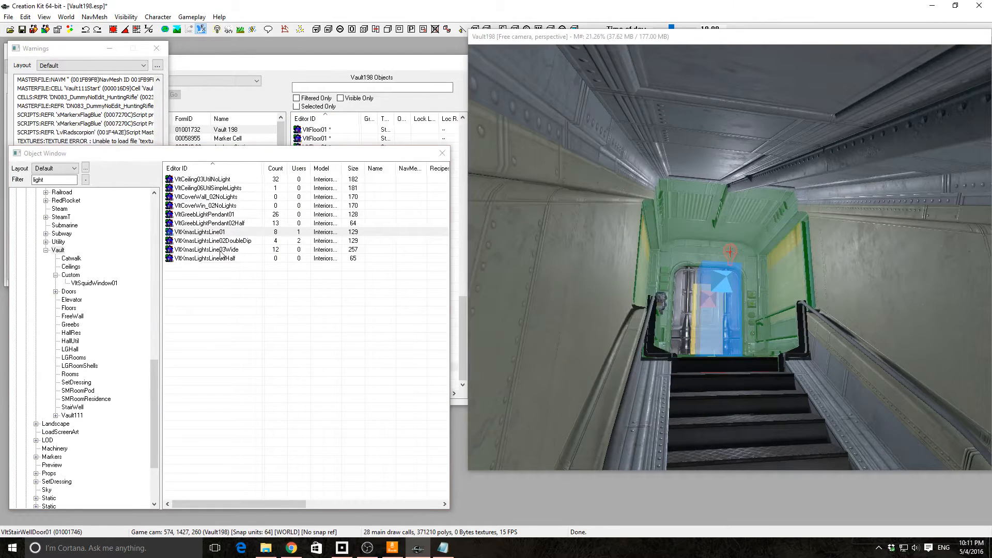
pyautogui.doubleClick(217, 249)
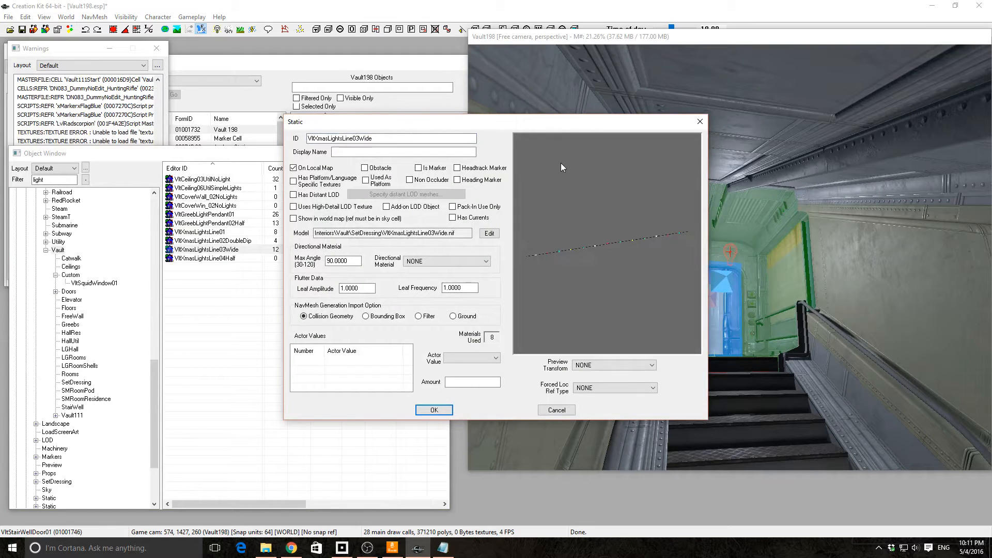
pyautogui.click(434, 410)
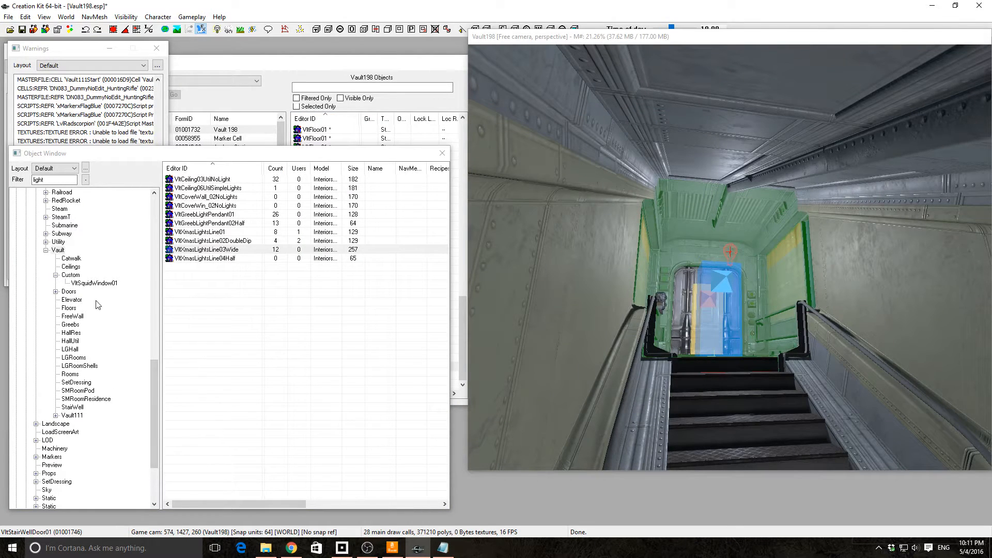
pyautogui.click(78, 181)
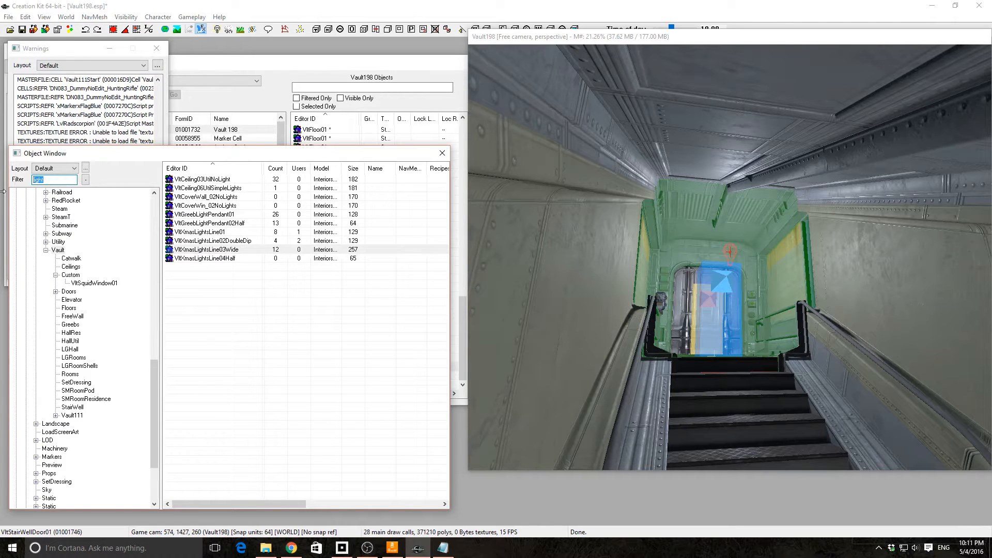
# Preview the SetDressing models VltFloorMarkings01, VltSnifferWall01 and VltCoverWin_01
pyautogui.click(75, 382)
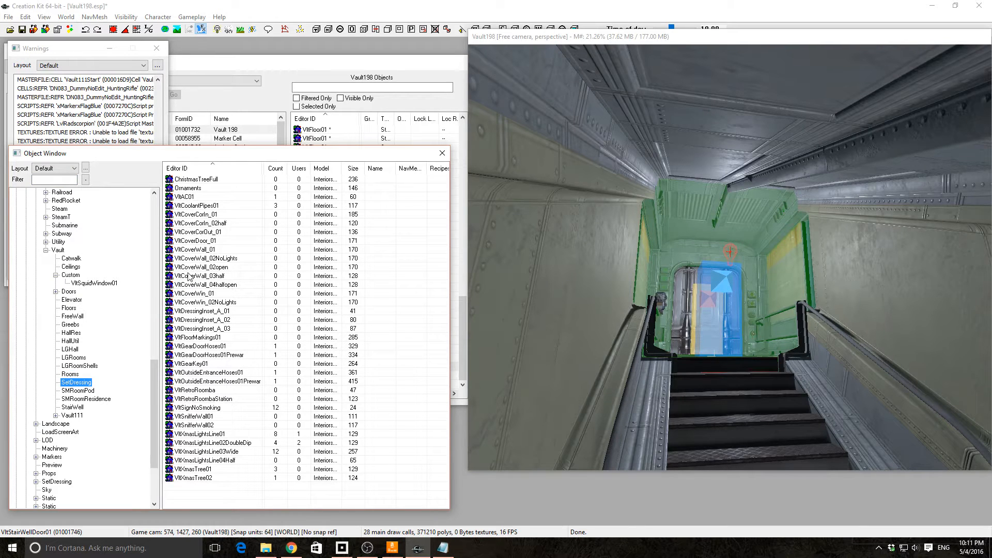
pyautogui.doubleClick(190, 337)
pyautogui.moveTo(613, 248); pyautogui.dragTo(680, 288)
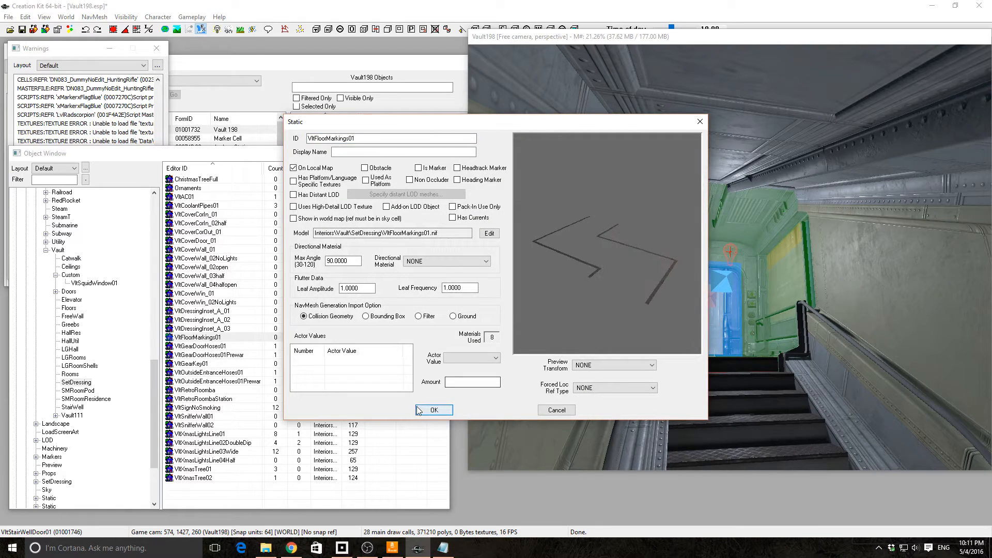
pyautogui.click(433, 410)
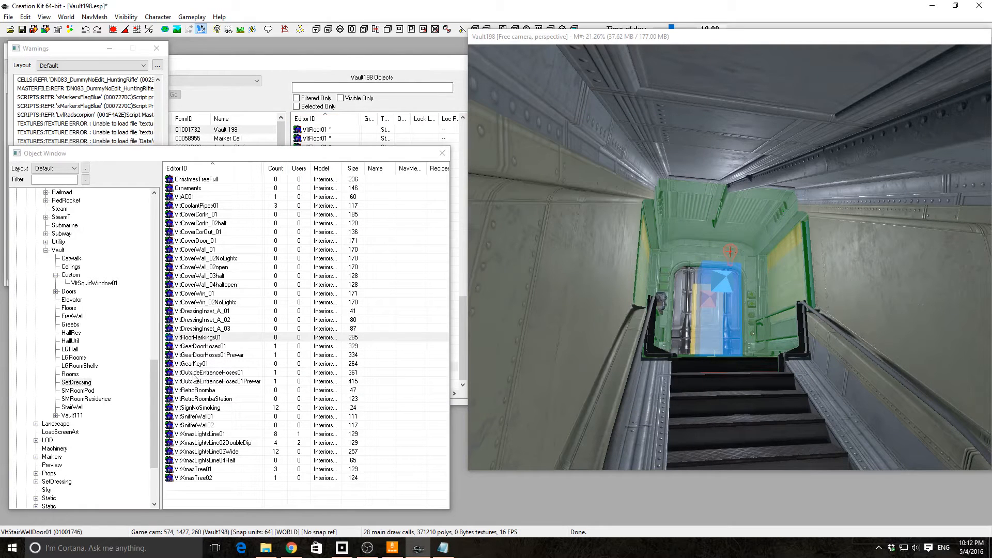
pyautogui.doubleClick(198, 418)
pyautogui.moveTo(594, 265); pyautogui.dragTo(672, 296)
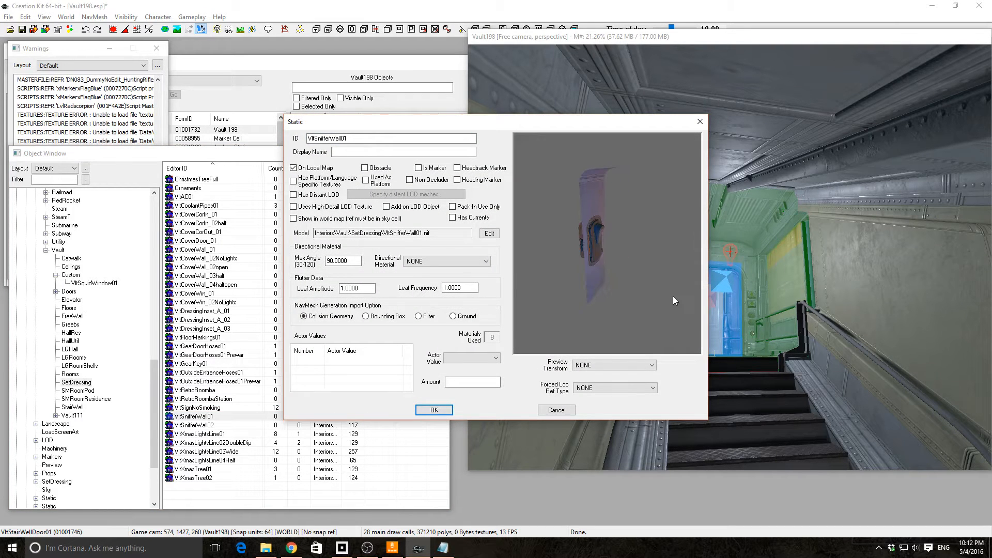
pyautogui.click(433, 410)
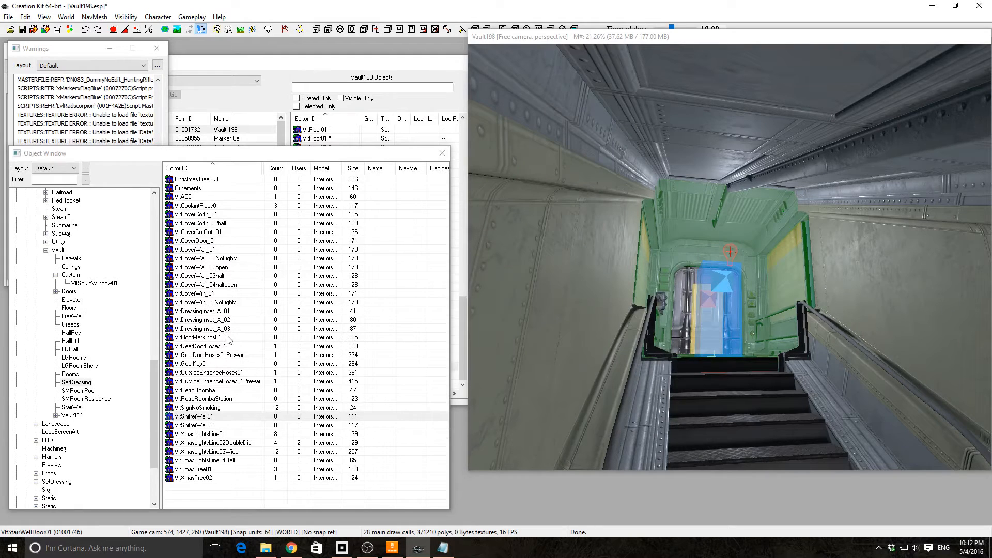
pyautogui.doubleClick(195, 295)
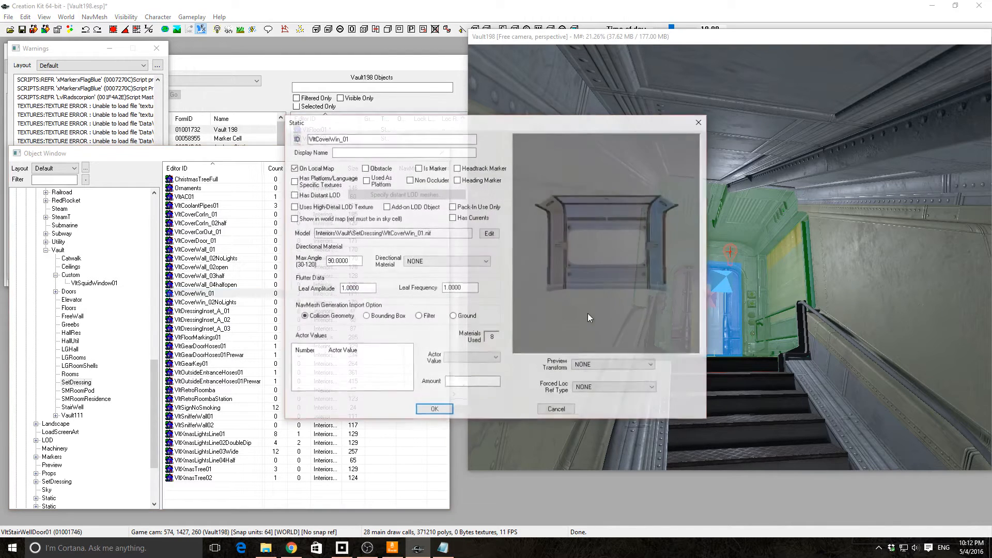
pyautogui.moveTo(689, 270); pyautogui.dragTo(638, 255)
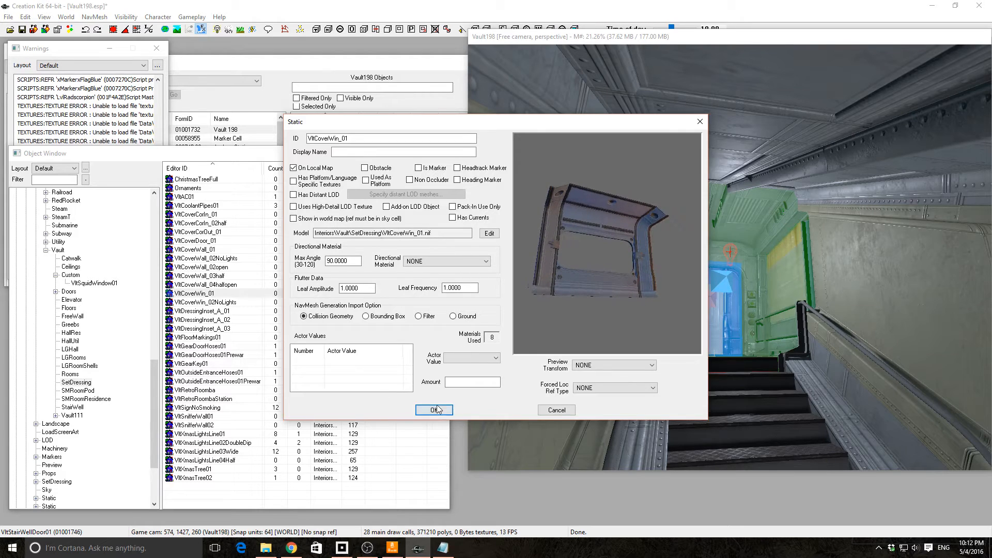
pyautogui.click(434, 410)
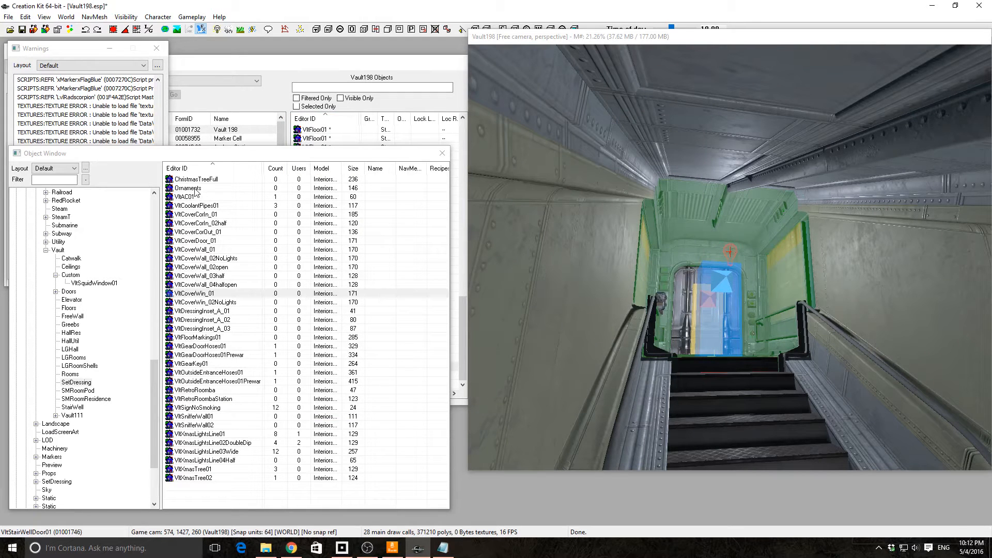
# Browse StairWell and Vault111, then preview VltCatwalkRailCorOutL01 and the VltPlatMid01 platform
pyautogui.click(72, 408)
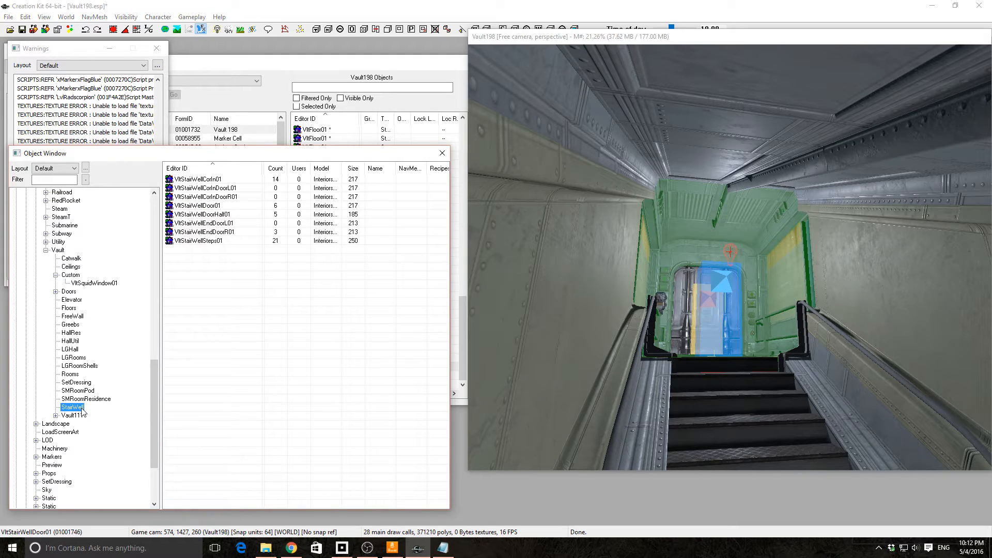
pyautogui.click(55, 416)
pyautogui.scroll(4, 52, 331)
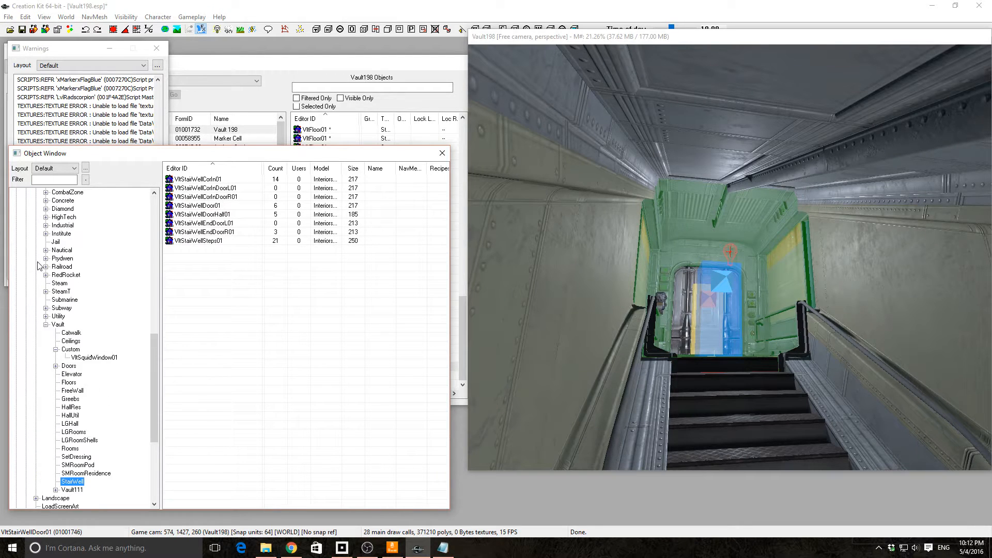
pyautogui.scroll(-3, 44, 339)
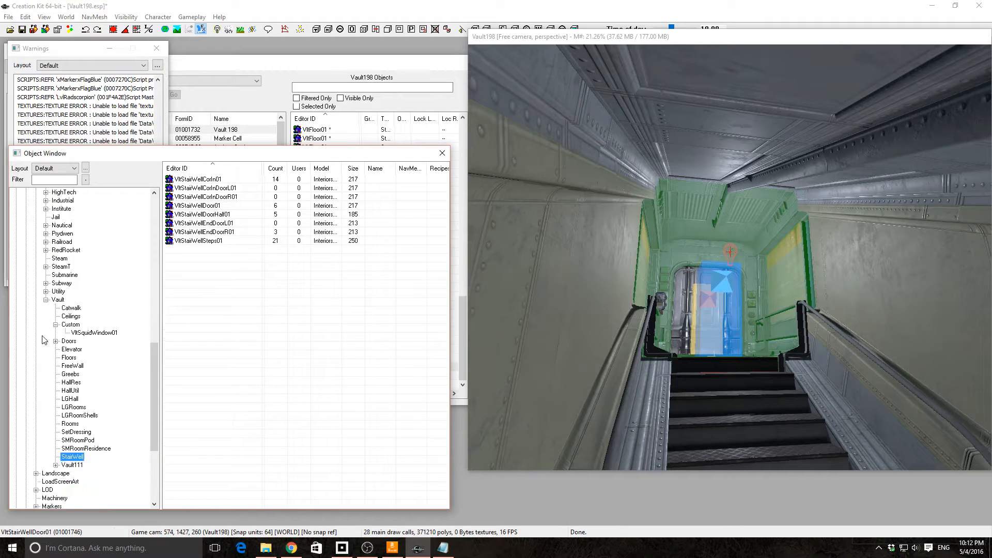
pyautogui.click(71, 284)
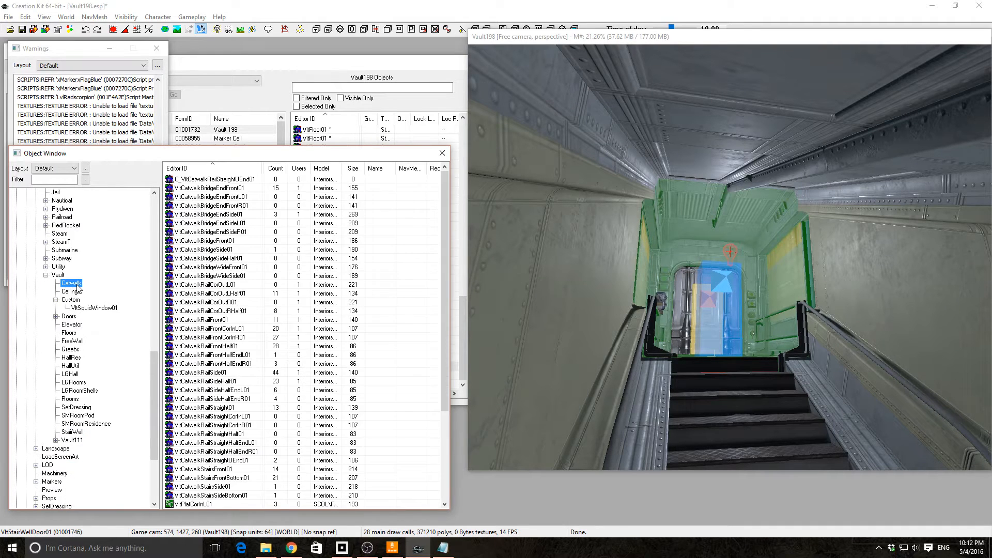
pyautogui.doubleClick(201, 285)
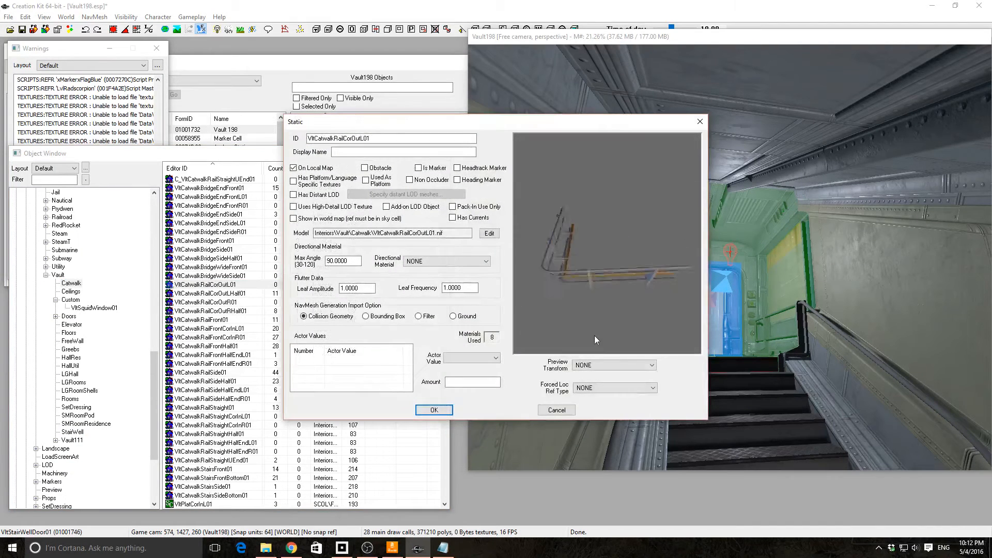
pyautogui.click(435, 411)
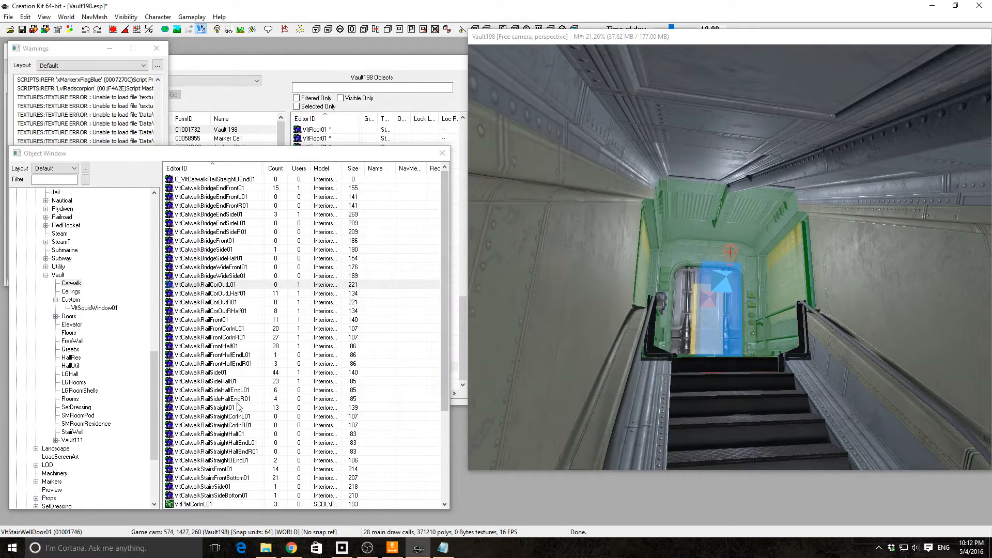
pyautogui.scroll(-2, 232, 394)
pyautogui.scroll(-3, 232, 394)
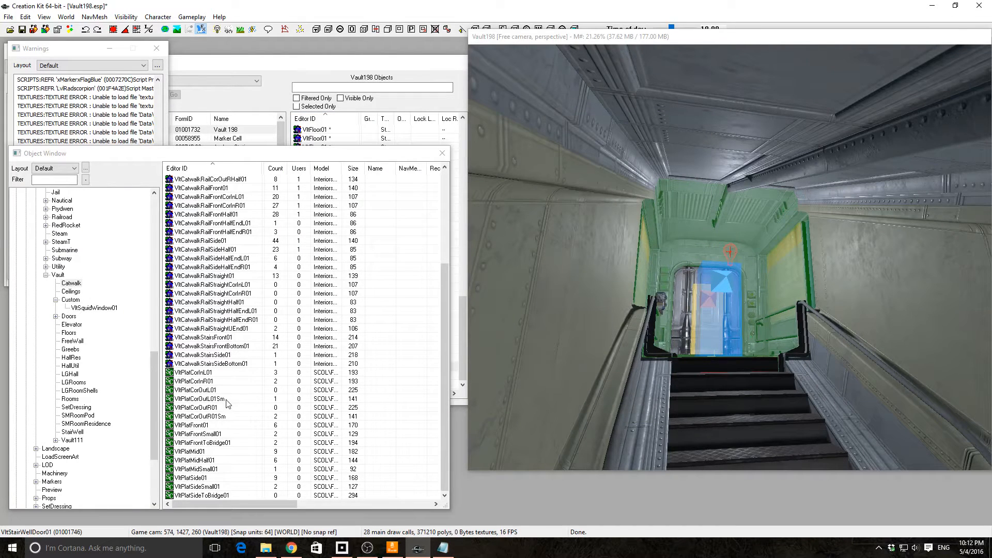
pyautogui.doubleClick(202, 452)
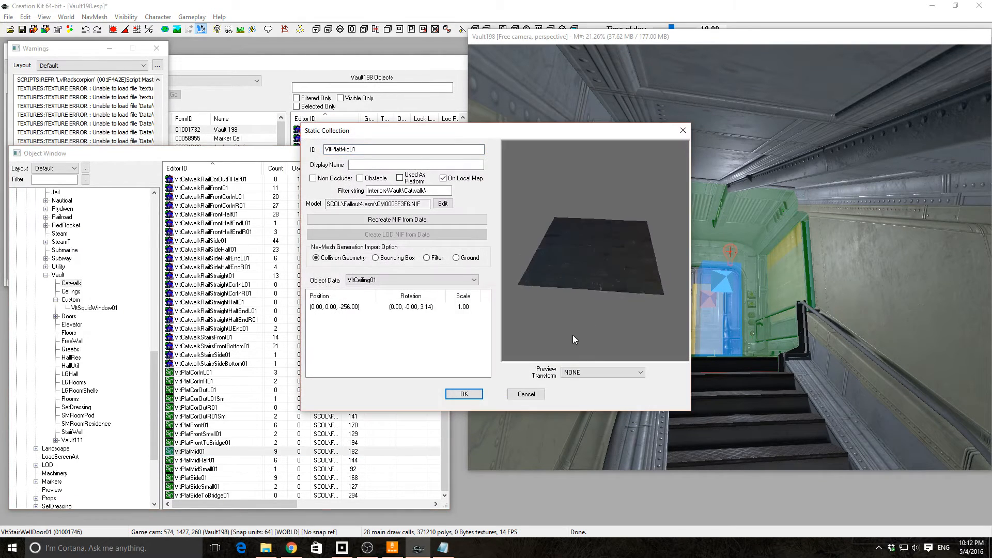
pyautogui.moveTo(660, 293); pyautogui.dragTo(535, 303)
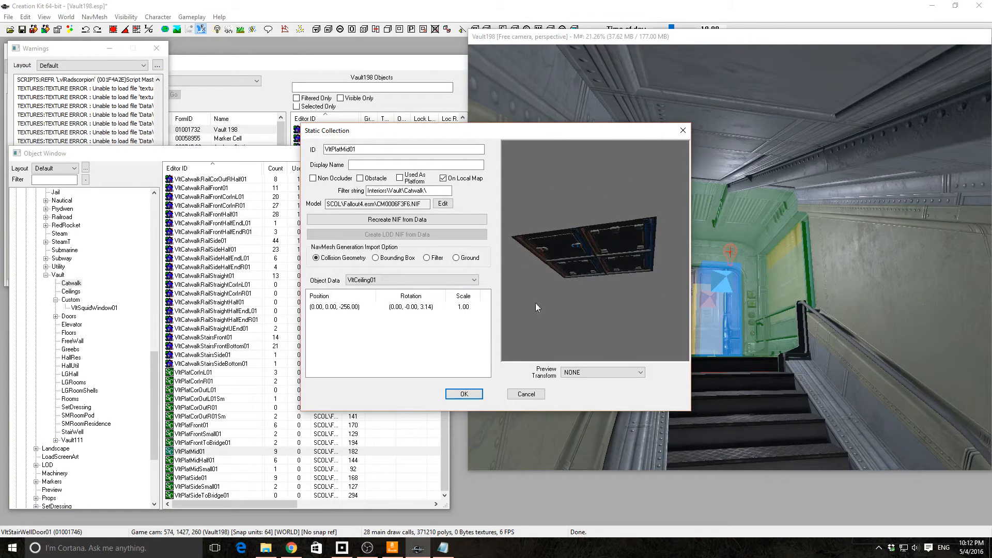
pyautogui.click(464, 394)
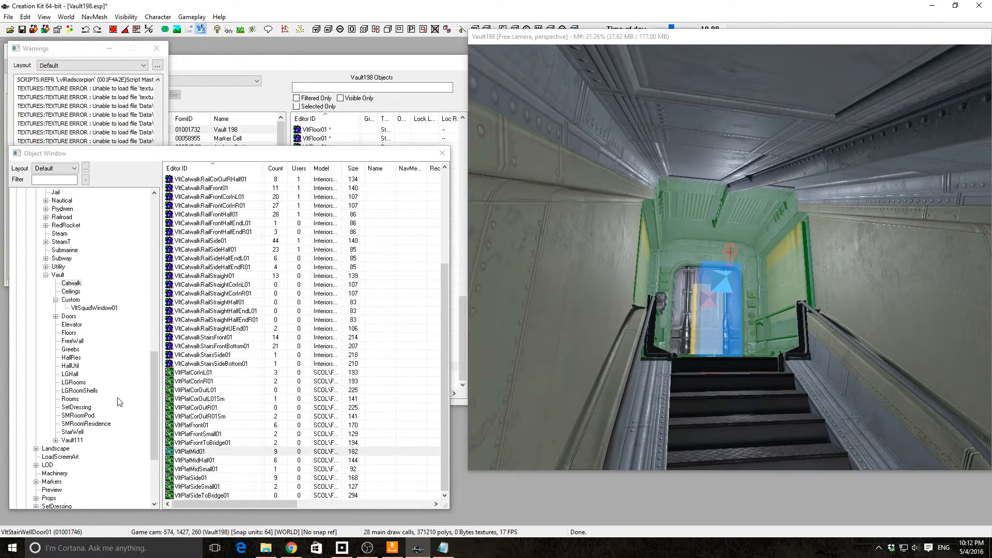
# Step through the Ceilings, Custom, Doors, Elevator, Floors and FreeWall lists to reach Greebs
pyautogui.click(72, 292)
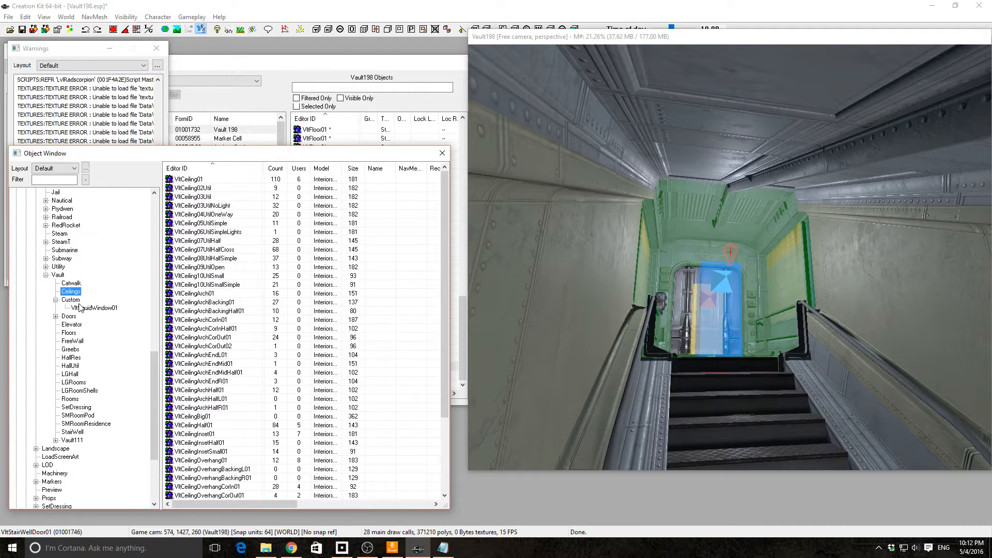
pyautogui.click(71, 300)
pyautogui.click(68, 316)
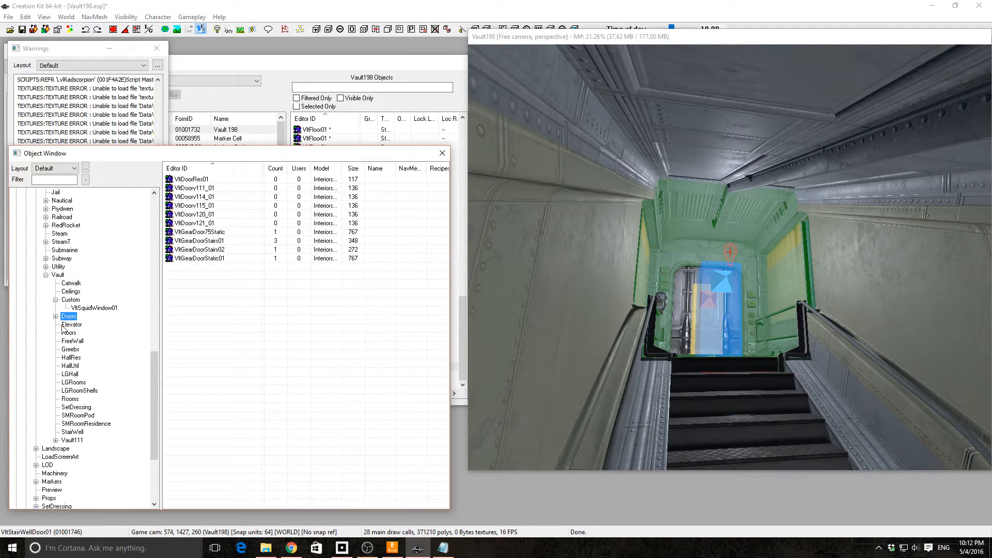
pyautogui.click(69, 325)
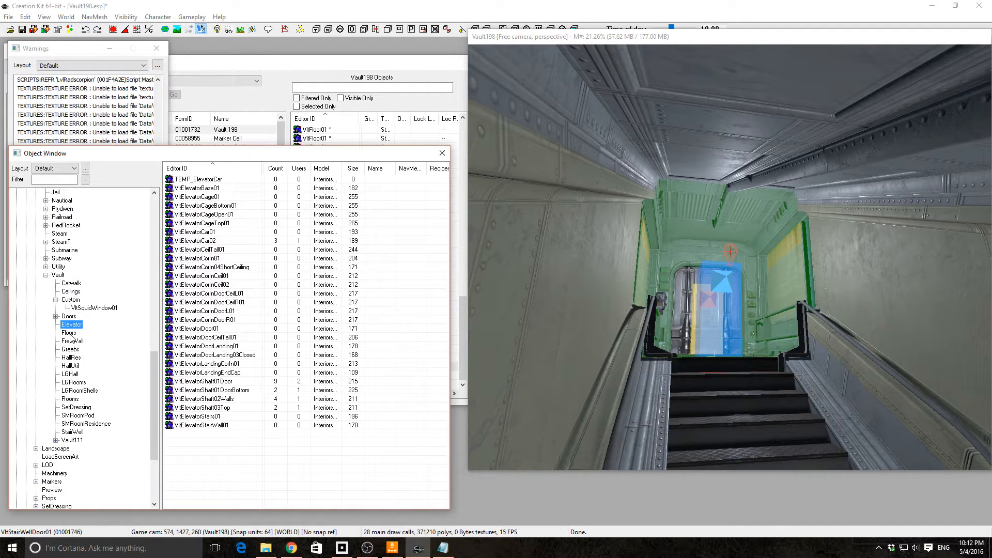
pyautogui.click(69, 334)
pyautogui.click(73, 342)
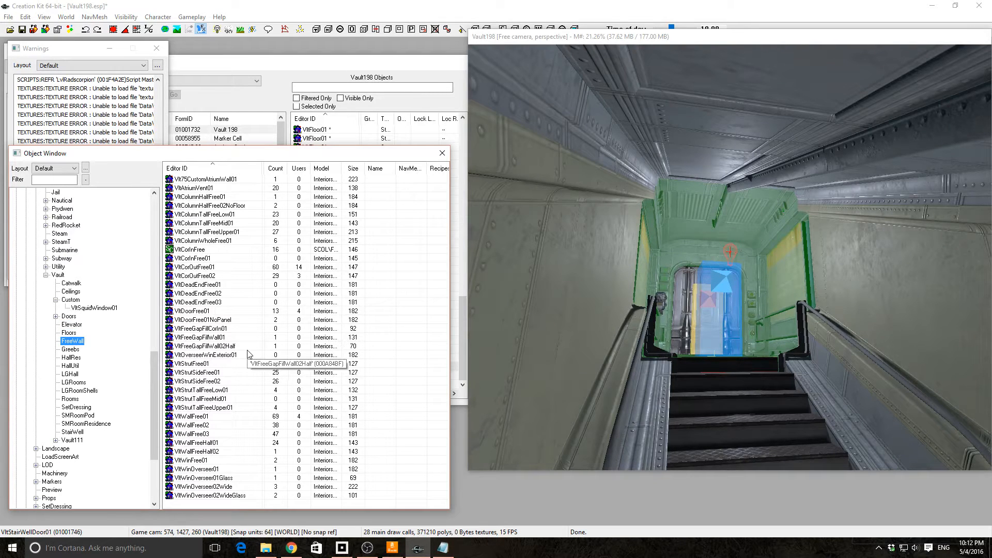
pyautogui.click(71, 350)
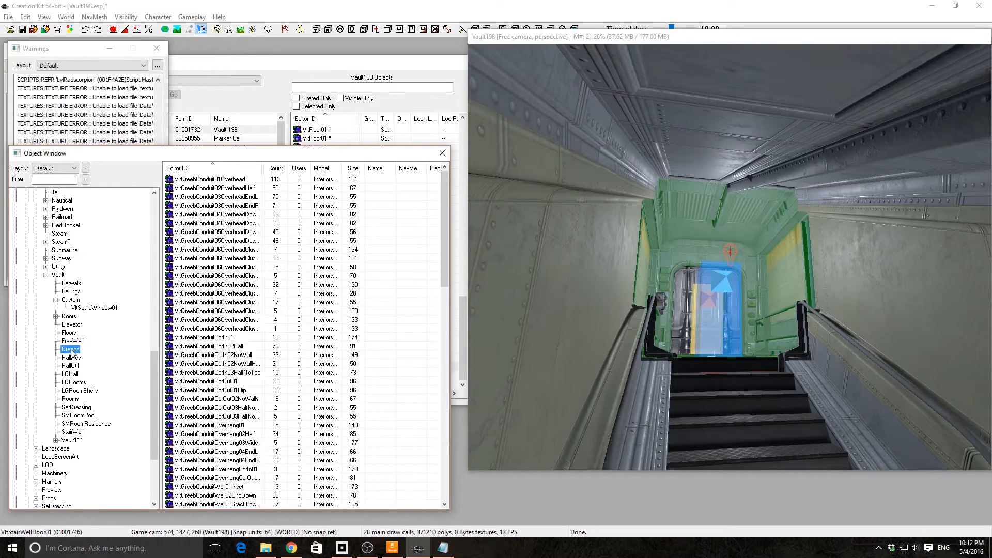
# Preview and rotate the VltGreebConduit01Overhead straight conduit model
pyautogui.click(239, 179)
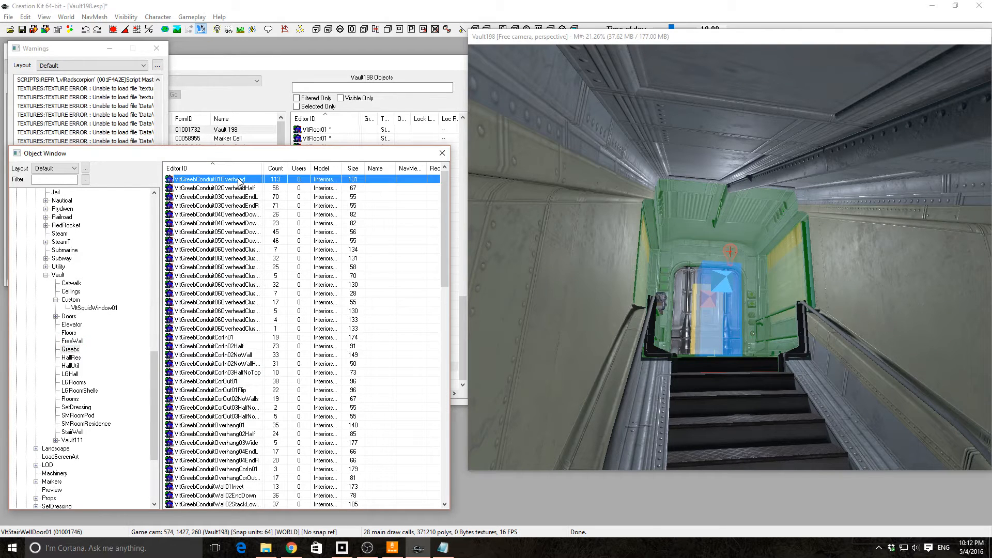
pyautogui.doubleClick(239, 179)
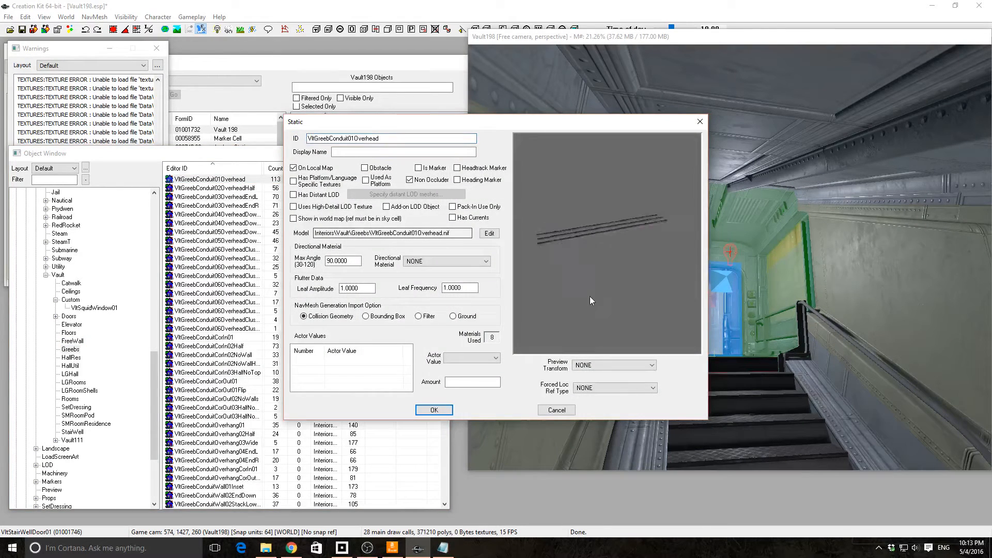
pyautogui.moveTo(605, 227)
pyautogui.mouseDown()
pyautogui.moveTo(618, 182)
pyautogui.moveTo(624, 227)
pyautogui.mouseUp()
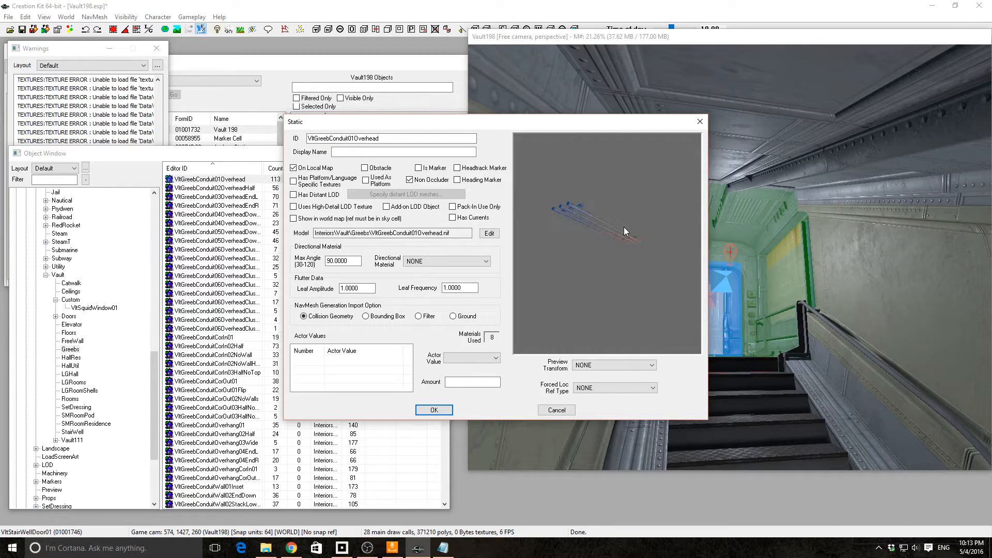
pyautogui.click(434, 410)
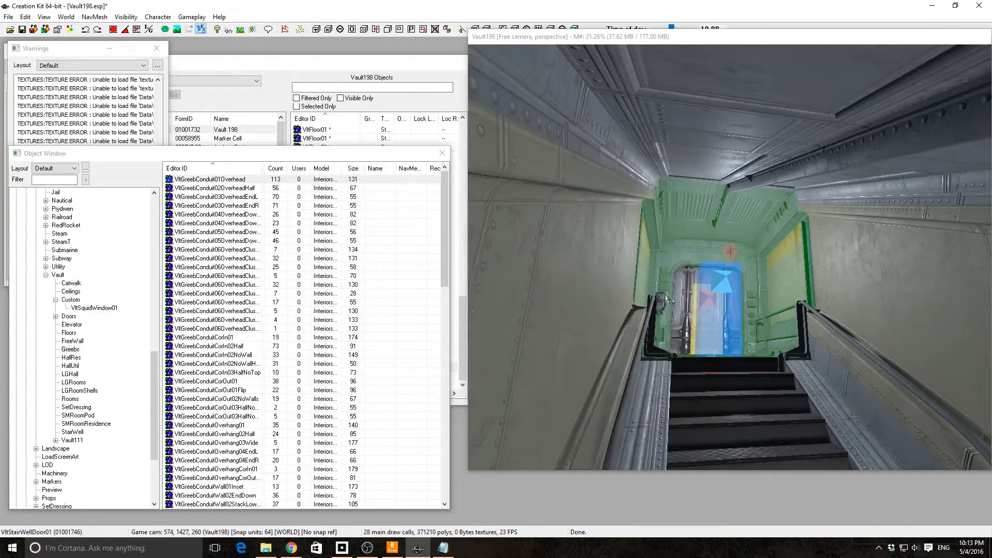
pyautogui.keyDown('shift'); pyautogui.moveTo(650, 341); pyautogui.dragTo(618, 342, button='middle'); pyautogui.keyUp('shift')
pyautogui.scroll(6, 613, 341)
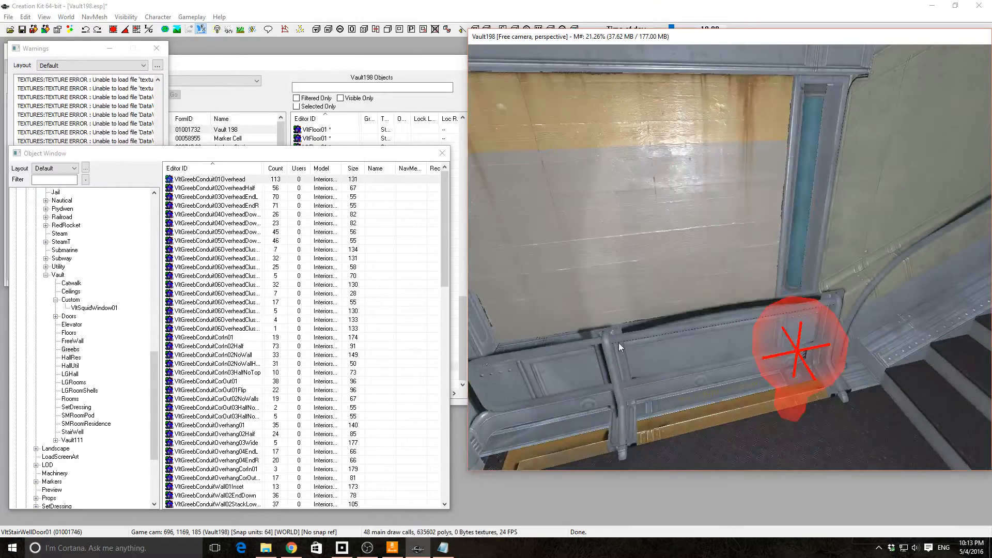
# Preview the overhead conduit cluster and the VltGreebConduitCorIn01 corner conduit models
pyautogui.click(219, 337)
pyautogui.doubleClick(220, 328)
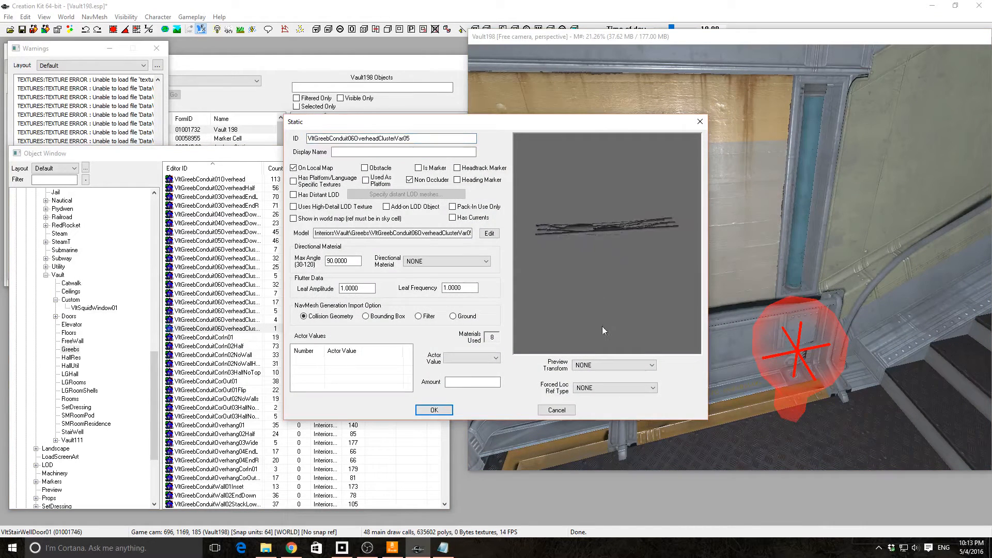
pyautogui.moveTo(602, 326); pyautogui.dragTo(631, 254)
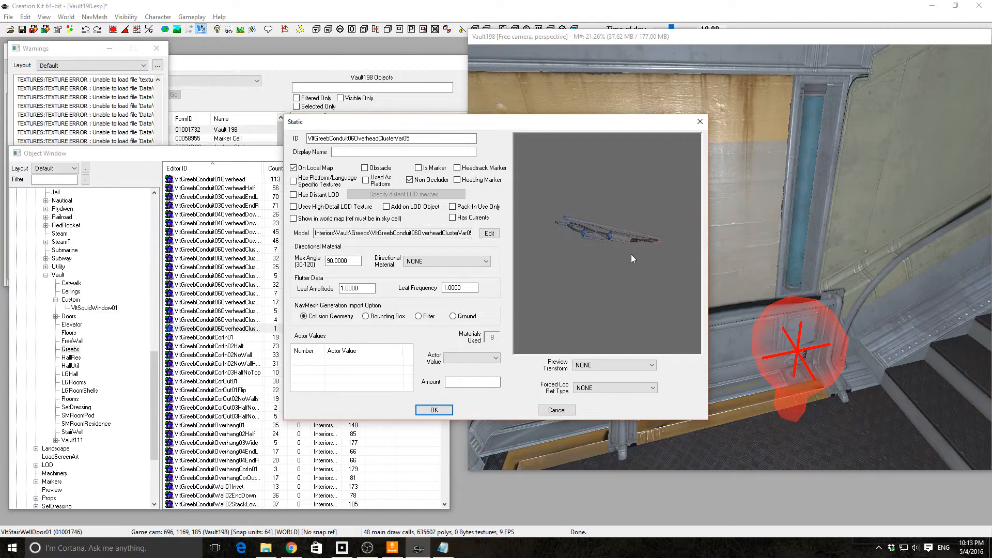
pyautogui.click(439, 409)
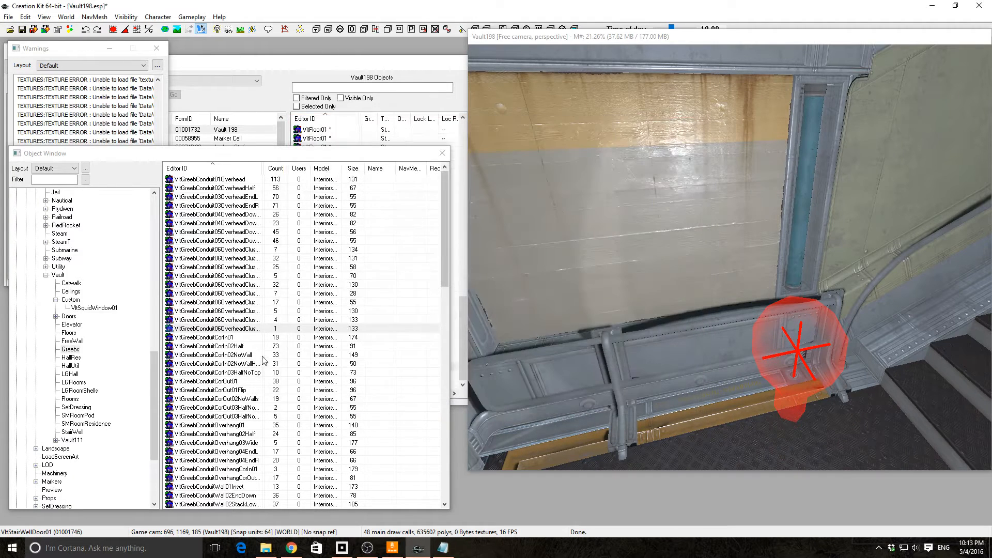
pyautogui.doubleClick(228, 337)
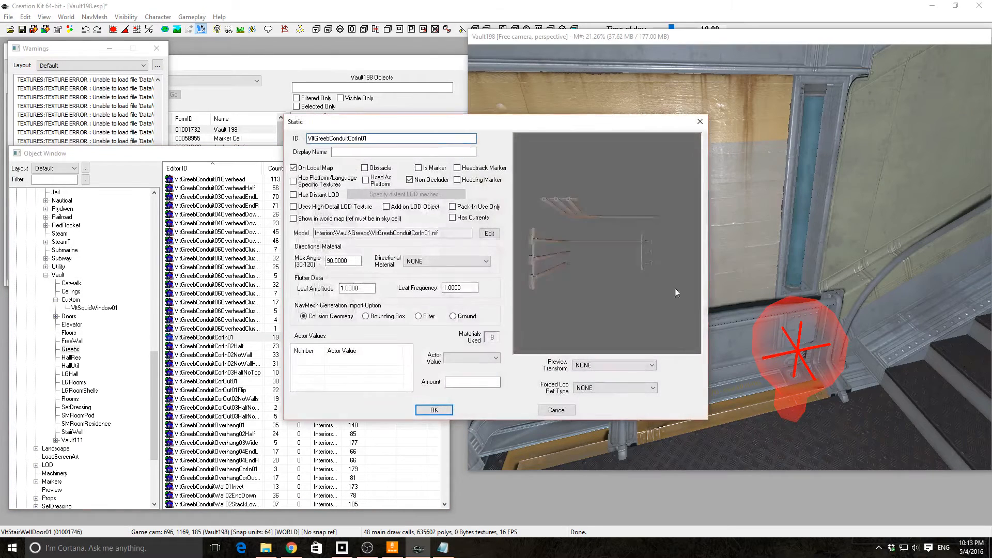
pyautogui.moveTo(635, 278); pyautogui.dragTo(614, 233)
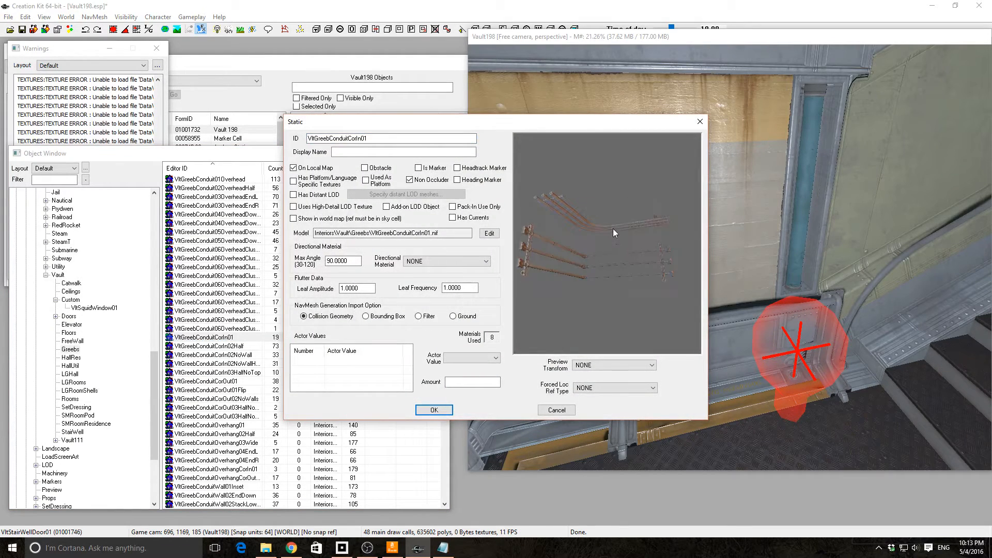
pyautogui.click(435, 410)
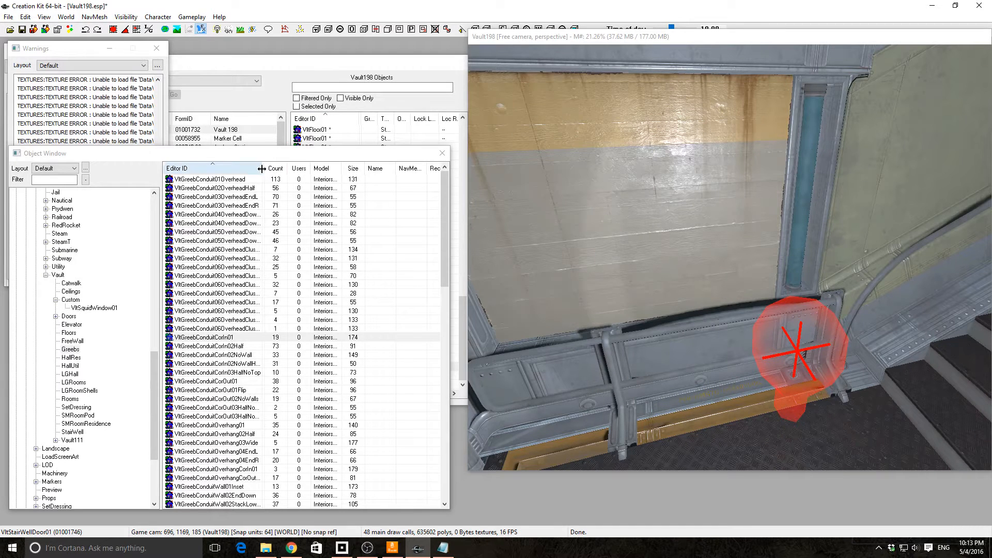
# Widen the Editor ID column and compare the VltGreebConduit03OverheadEndL and EndR end-cap previews
pyautogui.moveTo(265, 174); pyautogui.dragTo(331, 174)
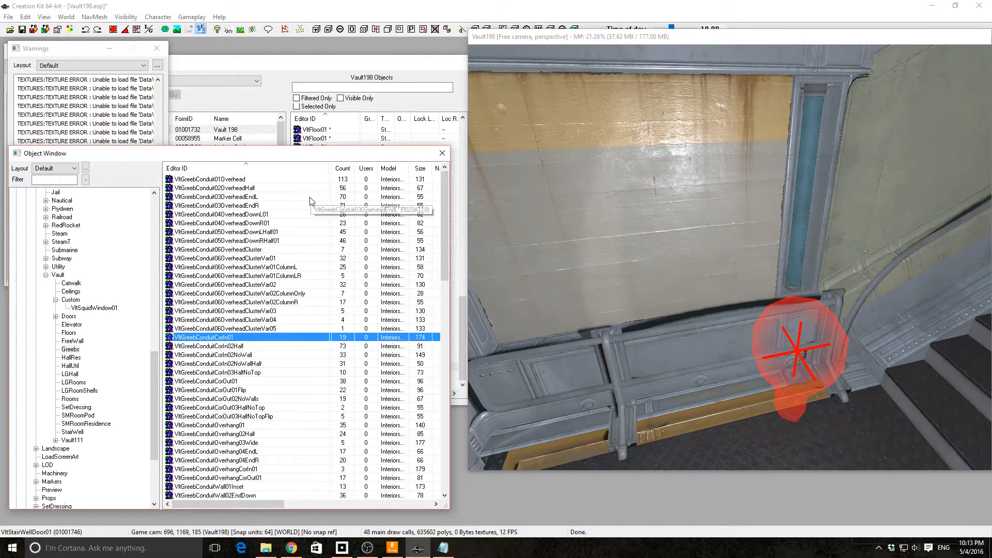
pyautogui.doubleClick(265, 198)
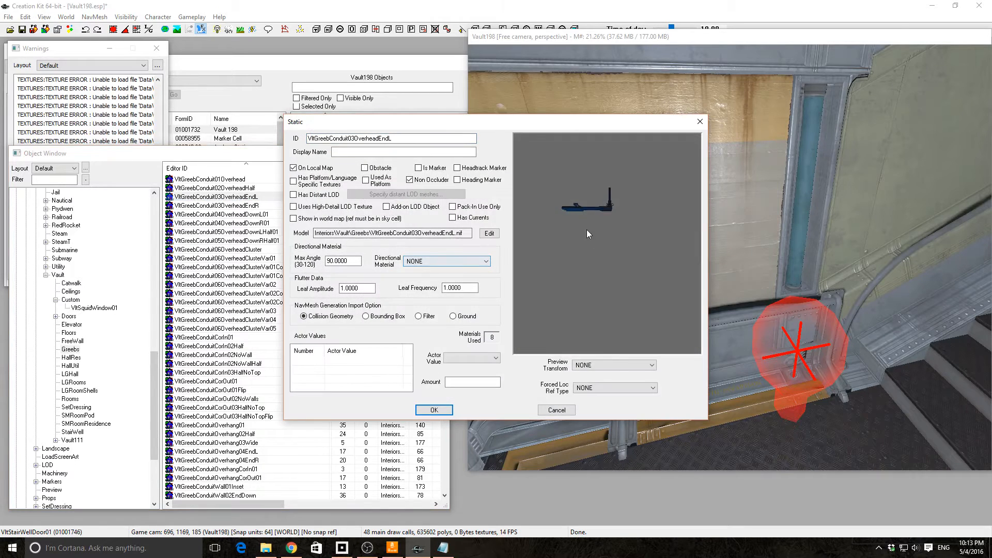
pyautogui.moveTo(587, 230); pyautogui.dragTo(555, 264)
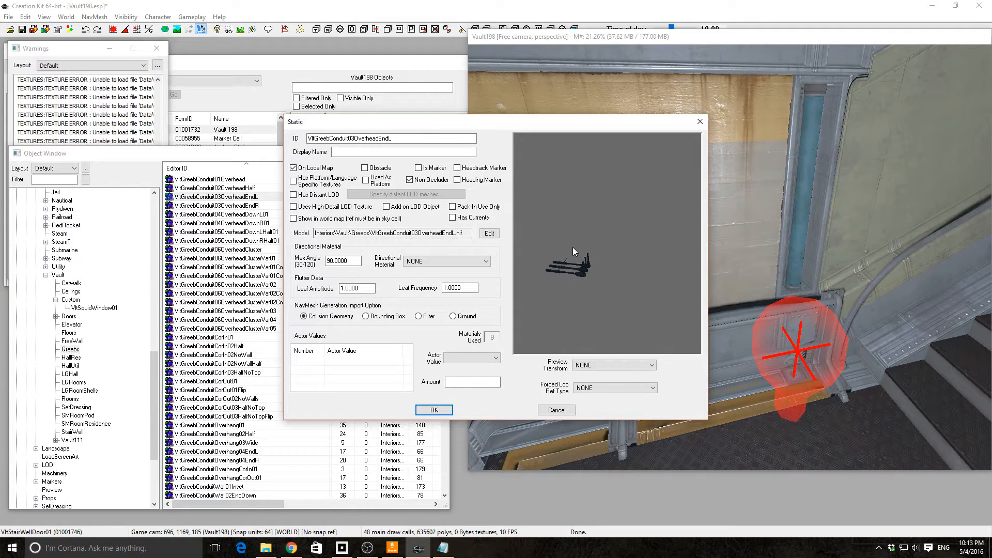
pyautogui.click(256, 213)
pyautogui.click(253, 206)
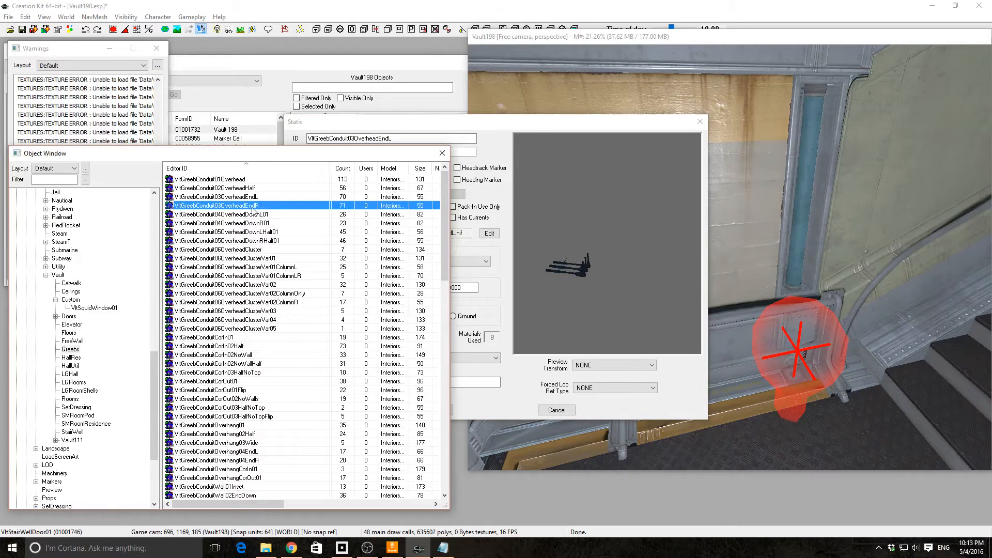
pyautogui.doubleClick(253, 206)
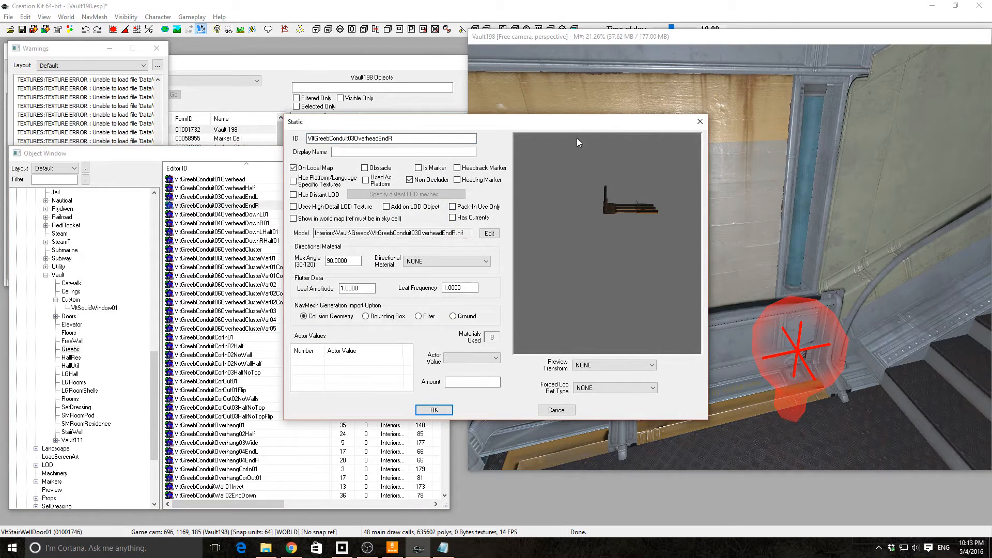
pyautogui.moveTo(577, 138); pyautogui.dragTo(352, 147)
pyautogui.click(584, 271)
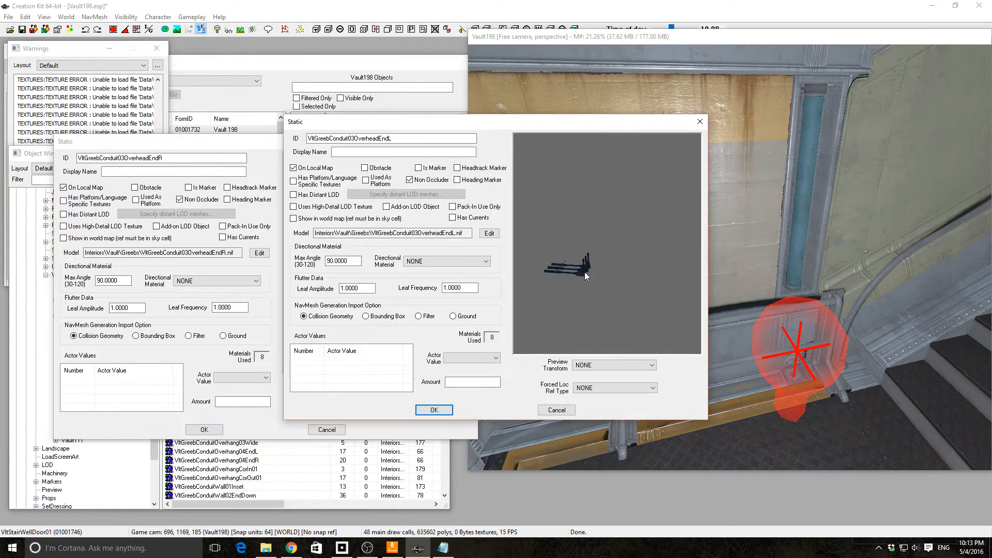
pyautogui.click(440, 410)
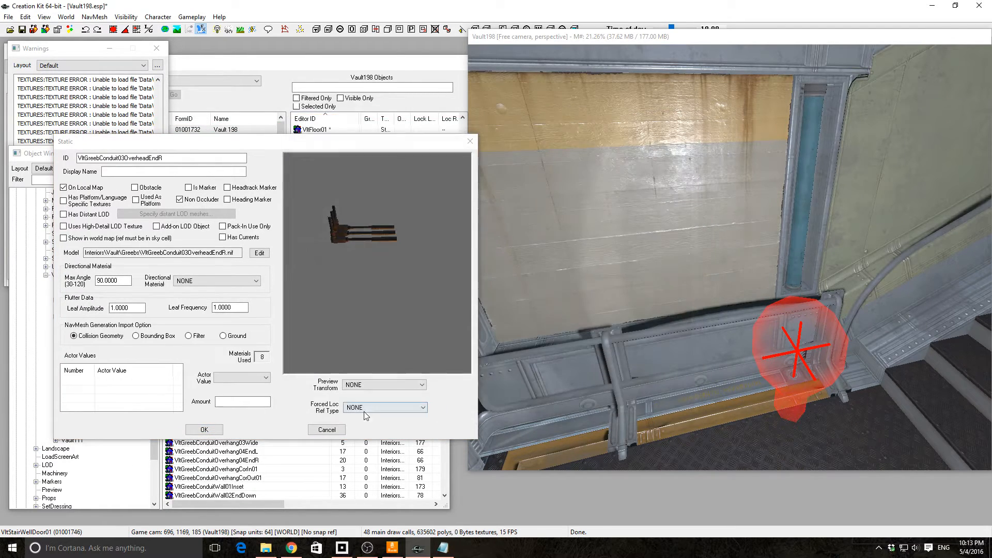
pyautogui.click(326, 430)
# Drop a VltGreebConduit03OverheadEndR piece into the stairwell and move it onto the wall
pyautogui.moveTo(220, 209)
pyautogui.mouseDown()
pyautogui.moveTo(717, 280)
pyautogui.moveTo(683, 242)
pyautogui.mouseUp()
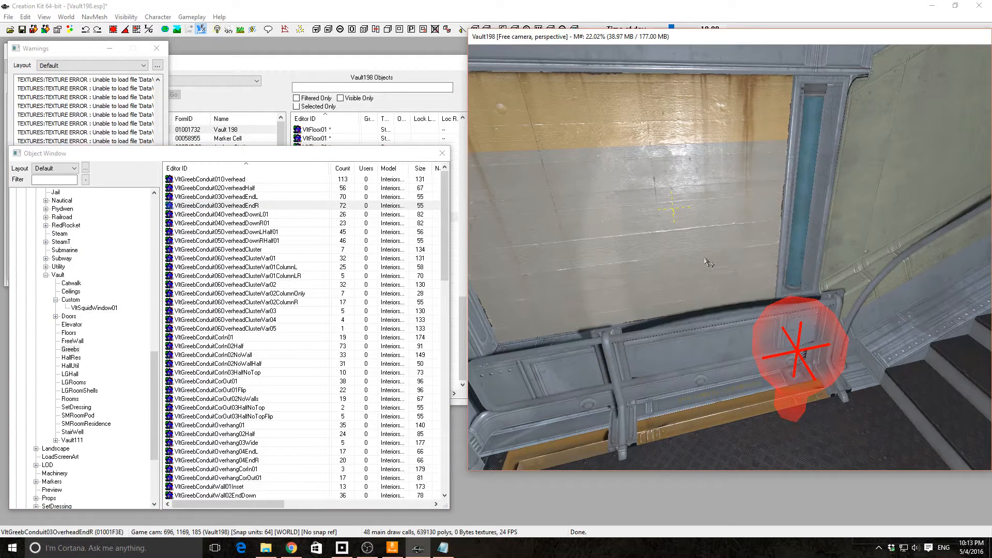
pyautogui.click(679, 233)
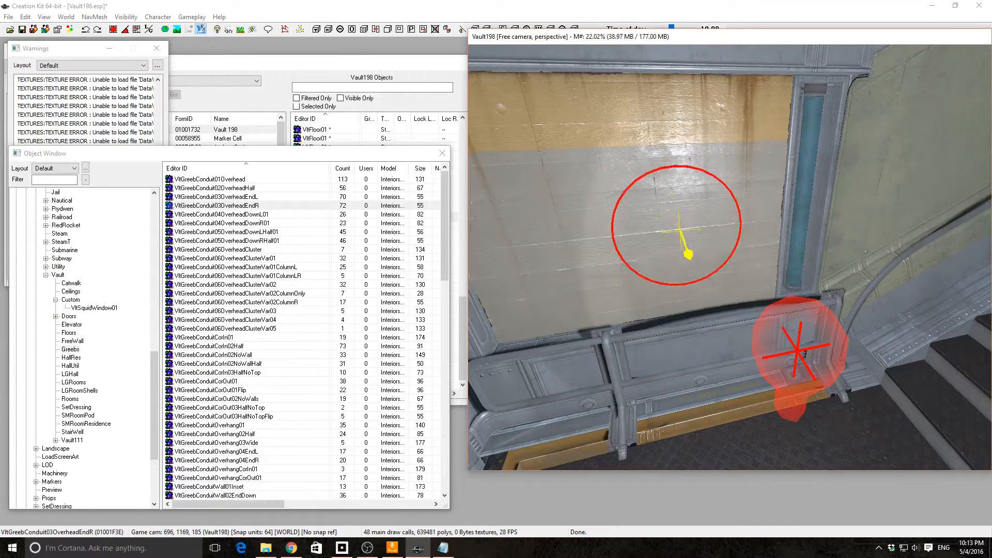
pyautogui.moveTo(679, 233); pyautogui.dragTo(720, 356)
pyautogui.moveTo(735, 405)
pyautogui.mouseDown()
pyautogui.moveTo(713, 333)
pyautogui.moveTo(740, 401)
pyautogui.mouseUp()
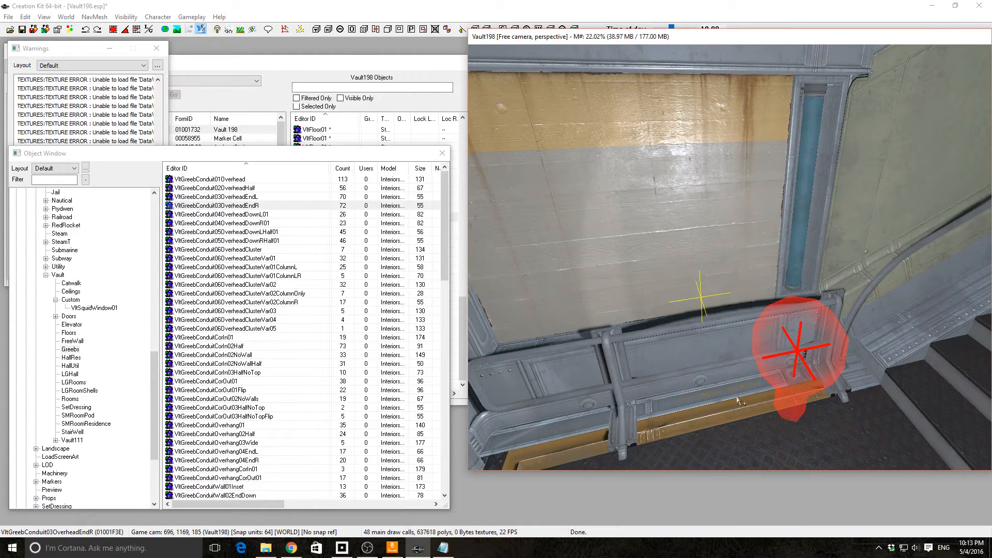
pyautogui.keyDown('shift'); pyautogui.moveTo(714, 380); pyautogui.dragTo(570, 377, button='middle'); pyautogui.keyUp('shift')
pyautogui.scroll(-4, 691, 389)
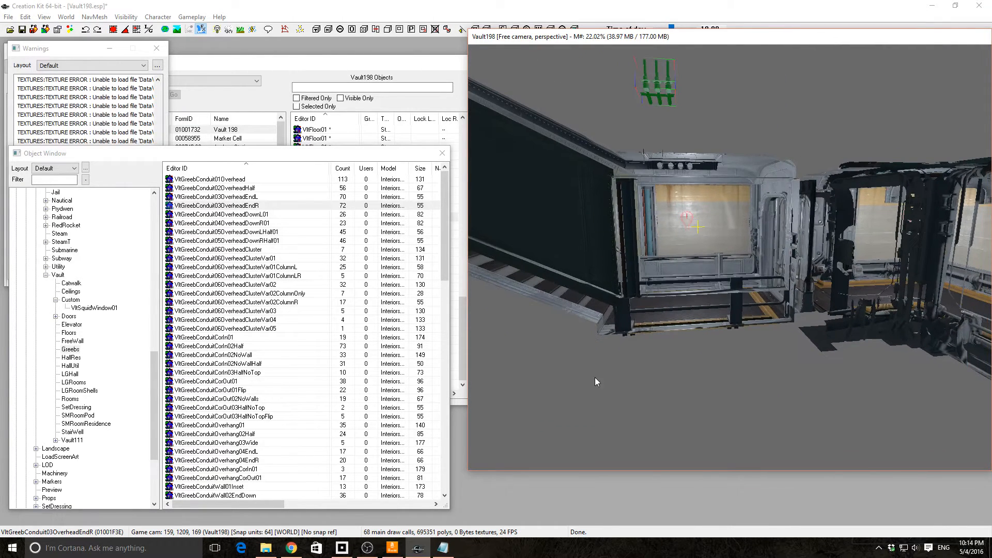
# With Z-constraint and grid snap on, lower the end piece just below the ceiling
pyautogui.press('z')
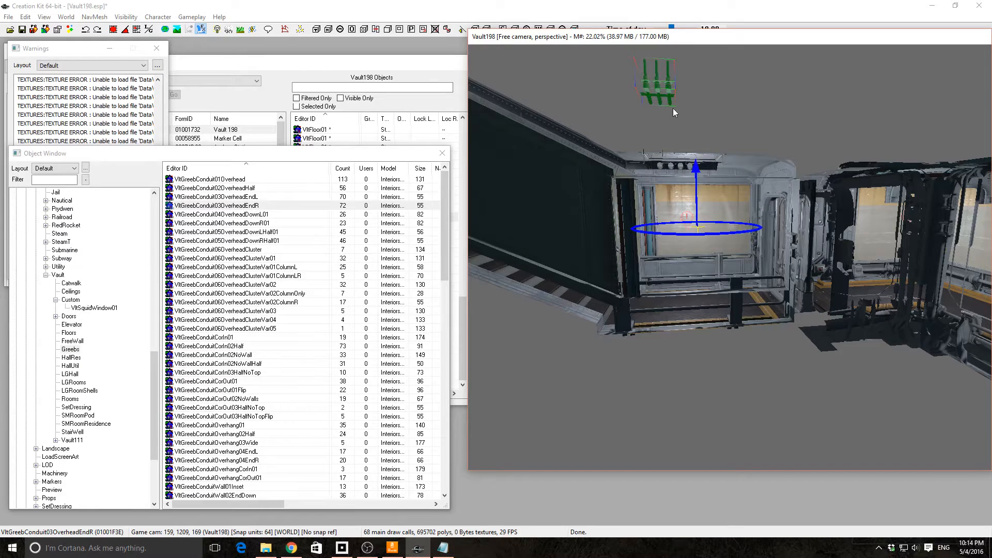
pyautogui.moveTo(695, 168); pyautogui.dragTo(695, 228)
pyautogui.click(114, 30)
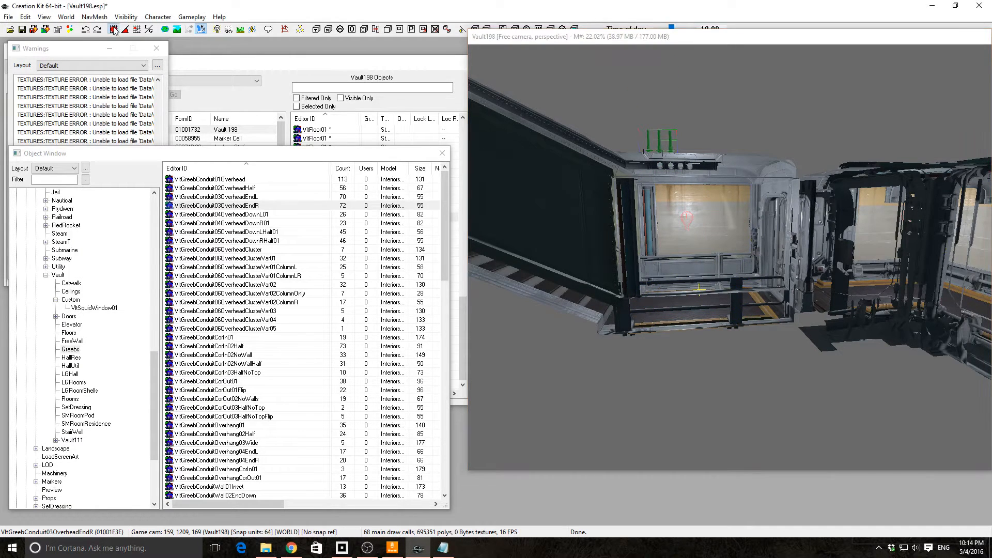
pyautogui.moveTo(707, 271)
pyautogui.keyDown('shift'); pyautogui.mouseDown(button='middle')
pyautogui.moveTo(695, 290)
pyautogui.moveTo(681, 232)
pyautogui.moveTo(695, 275)
pyautogui.mouseUp(button='middle'); pyautogui.keyUp('shift')
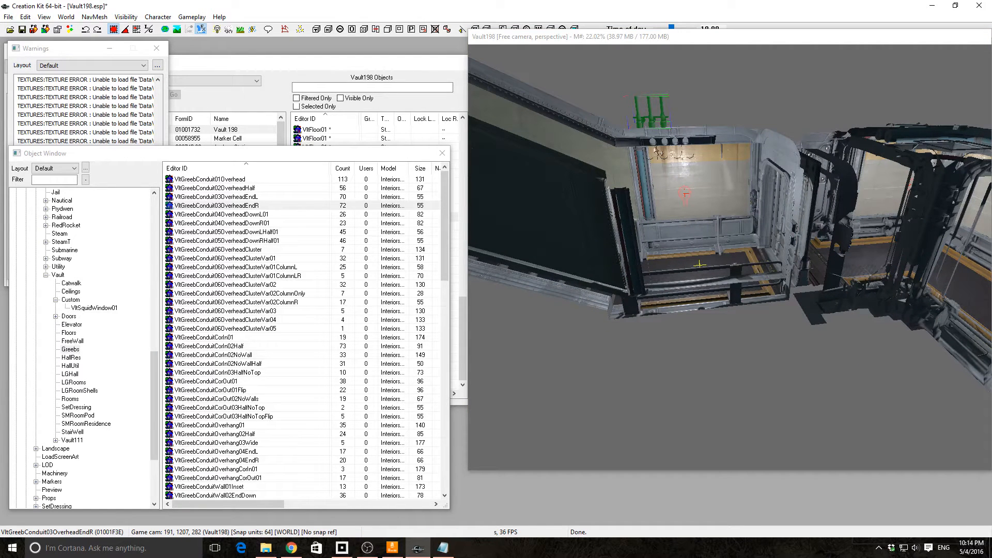
pyautogui.click(656, 121)
pyautogui.press('z')
pyautogui.moveTo(692, 206); pyautogui.dragTo(700, 188)
pyautogui.keyDown('shift'); pyautogui.moveTo(699, 188); pyautogui.dragTo(676, 205, button='middle'); pyautogui.keyUp('shift')
pyautogui.moveTo(676, 205); pyautogui.dragTo(490, 165, button='right')
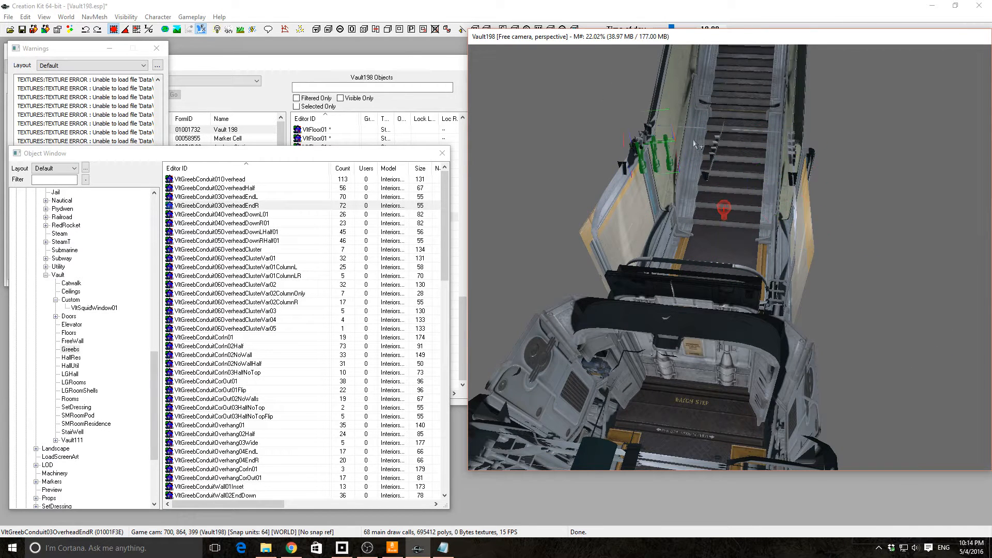
# Turn on angle snap, rotate the end piece along the wall, and check it from around the landing
pyautogui.click(125, 30)
pyautogui.moveTo(695, 182); pyautogui.dragTo(548, 182, button='right')
pyautogui.keyDown('shift'); pyautogui.moveTo(695, 149); pyautogui.dragTo(655, 182, button='middle'); pyautogui.keyUp('shift')
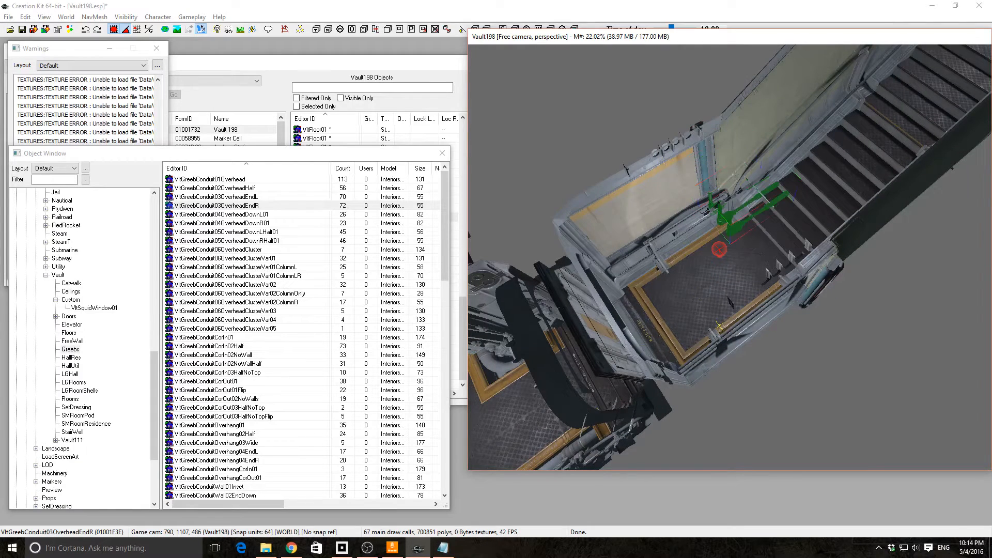
pyautogui.keyDown('shift'); pyautogui.moveTo(655, 182); pyautogui.dragTo(733, 111, button='middle'); pyautogui.keyUp('shift')
pyautogui.keyDown('shift'); pyautogui.moveTo(727, 92); pyautogui.dragTo(578, 125, button='middle'); pyautogui.keyUp('shift')
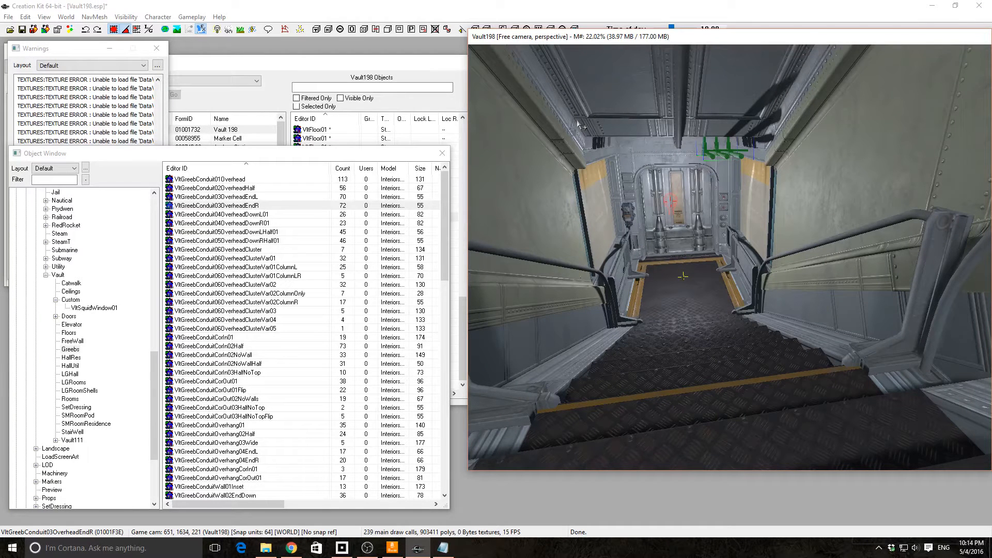
pyautogui.keyDown('shift'); pyautogui.moveTo(698, 155); pyautogui.dragTo(717, 207, button='middle'); pyautogui.keyUp('shift')
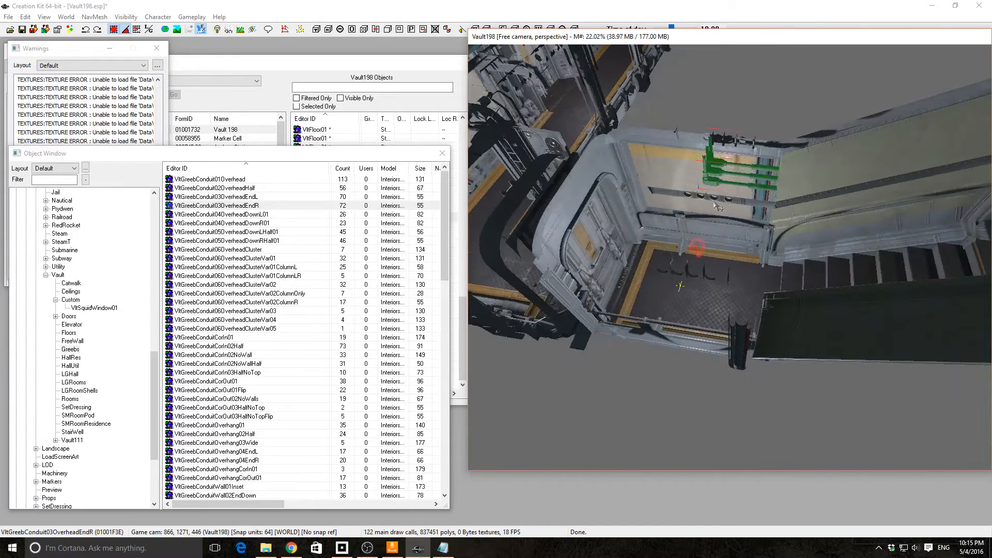
# Preview the VltGreebConduit01Overhead straight conduit model
pyautogui.doubleClick(235, 179)
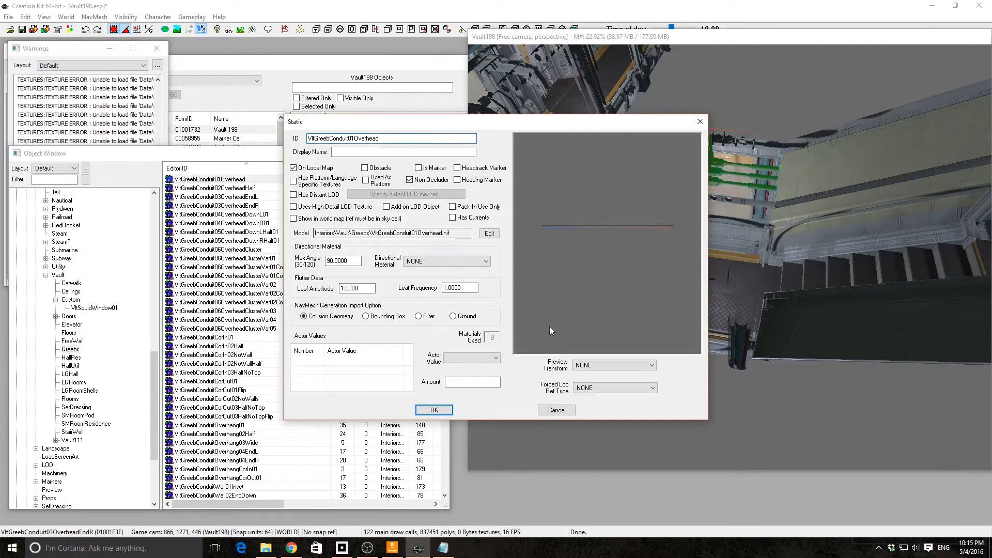
pyautogui.moveTo(594, 252); pyautogui.dragTo(612, 272)
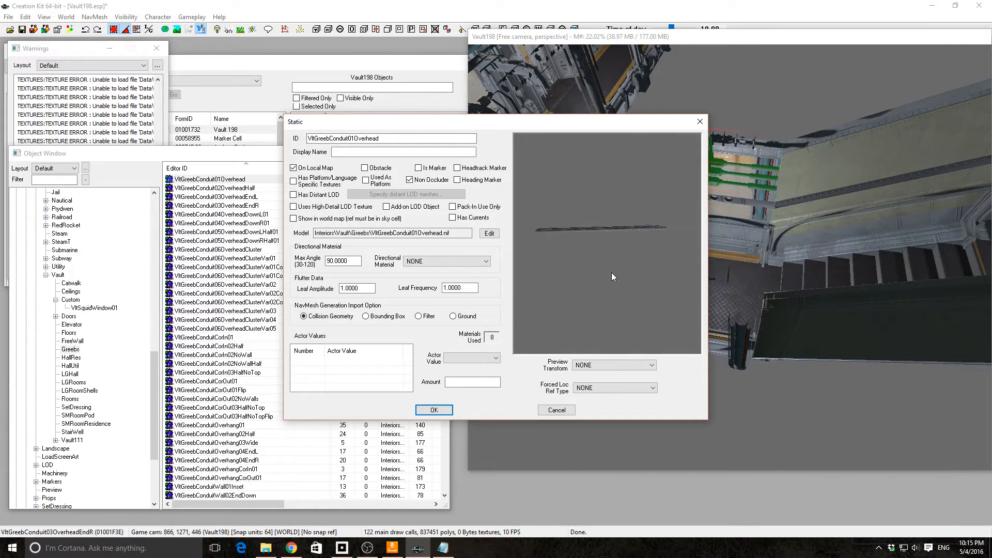
pyautogui.click(444, 408)
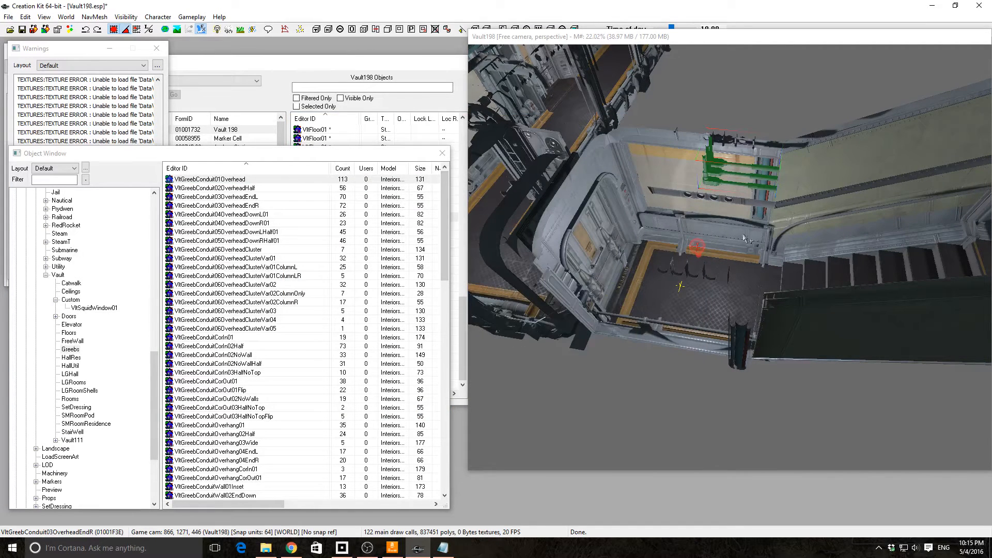
pyautogui.keyDown('shift'); pyautogui.moveTo(680, 276); pyautogui.dragTo(287, 212, button='middle'); pyautogui.keyUp('shift')
# Place a VltGreebConduit01Overhead run, rotate it along the stairs, and push it up against the wall
pyautogui.moveTo(231, 184); pyautogui.dragTo(694, 299)
pyautogui.keyDown('shift'); pyautogui.moveTo(720, 225); pyautogui.dragTo(706, 196, button='middle'); pyautogui.keyUp('shift')
pyautogui.moveTo(711, 165); pyautogui.dragTo(734, 165, button='right')
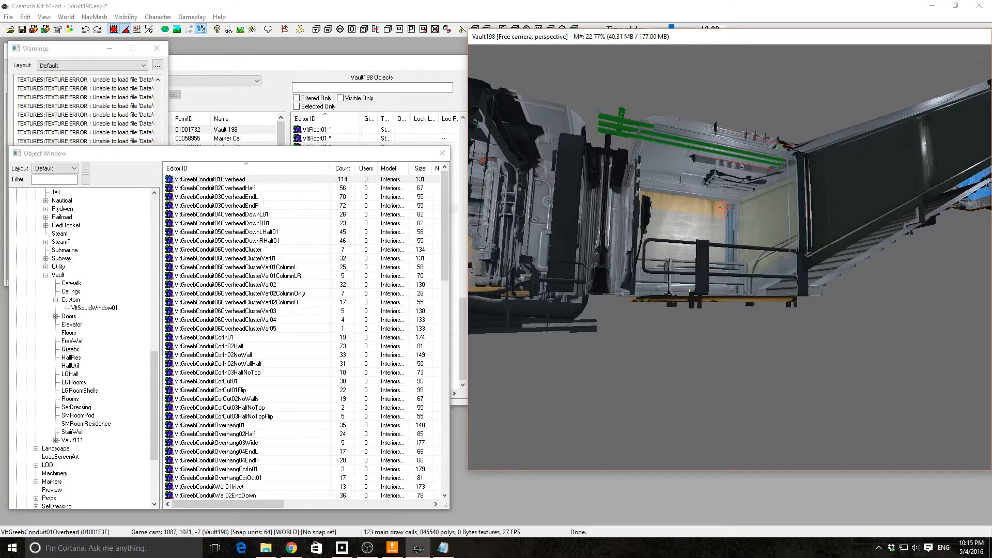
pyautogui.keyDown('shift'); pyautogui.moveTo(708, 166); pyautogui.dragTo(733, 238, button='middle'); pyautogui.keyUp('shift')
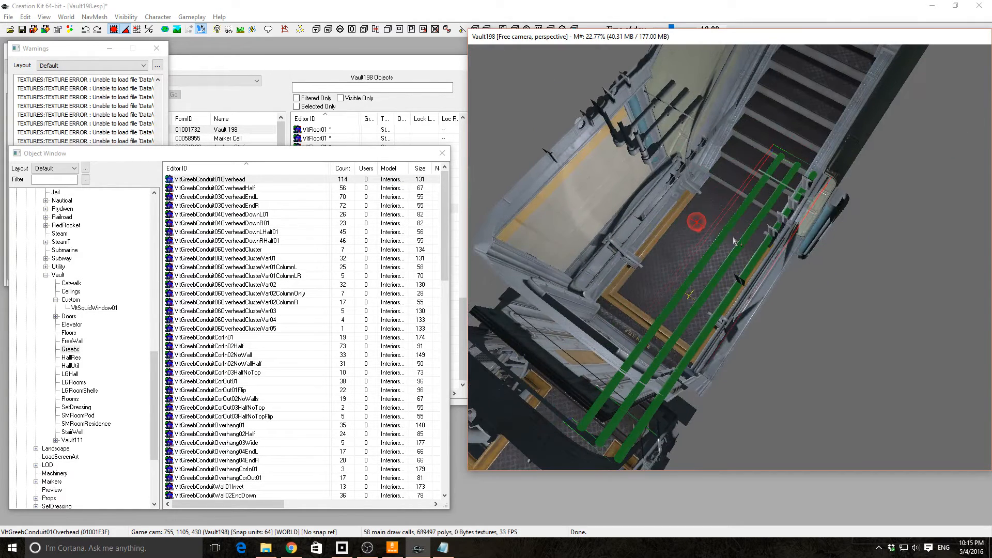
pyautogui.moveTo(735, 241); pyautogui.dragTo(775, 83)
pyautogui.scroll(3, 730, 255)
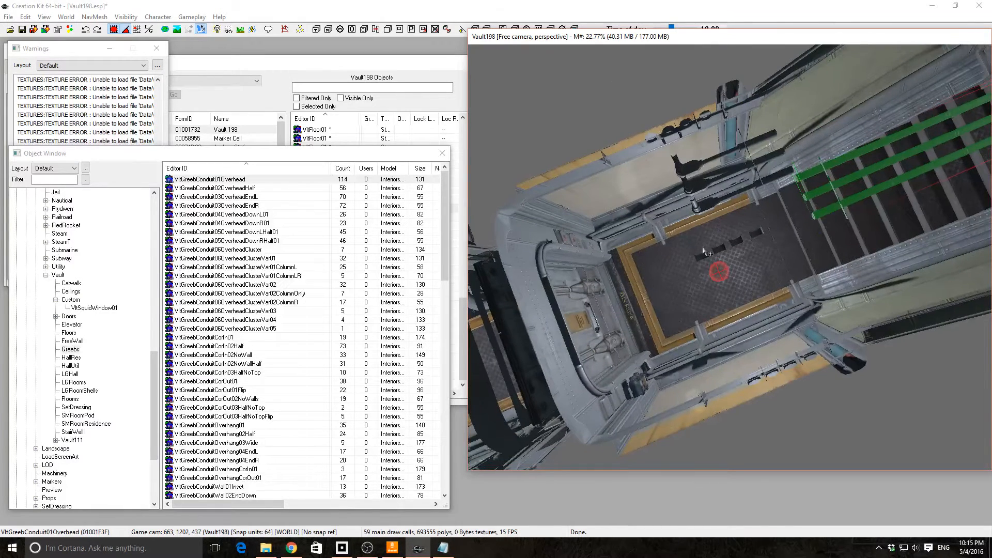
pyautogui.scroll(3, 678, 255)
pyautogui.scroll(-5, 687, 252)
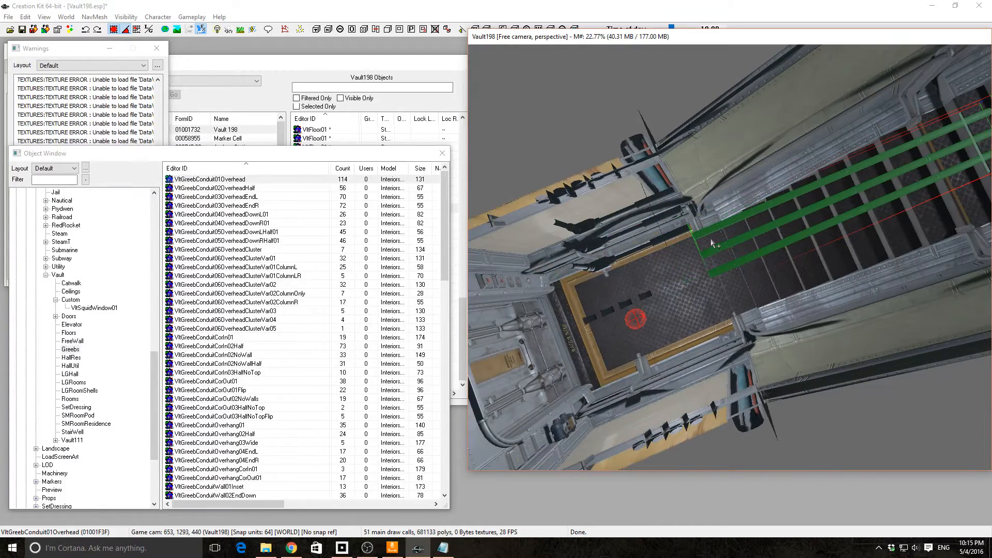
pyautogui.moveTo(716, 252); pyautogui.dragTo(682, 148)
pyautogui.keyDown('shift'); pyautogui.moveTo(680, 134); pyautogui.dragTo(729, 129, button='middle'); pyautogui.keyUp('shift')
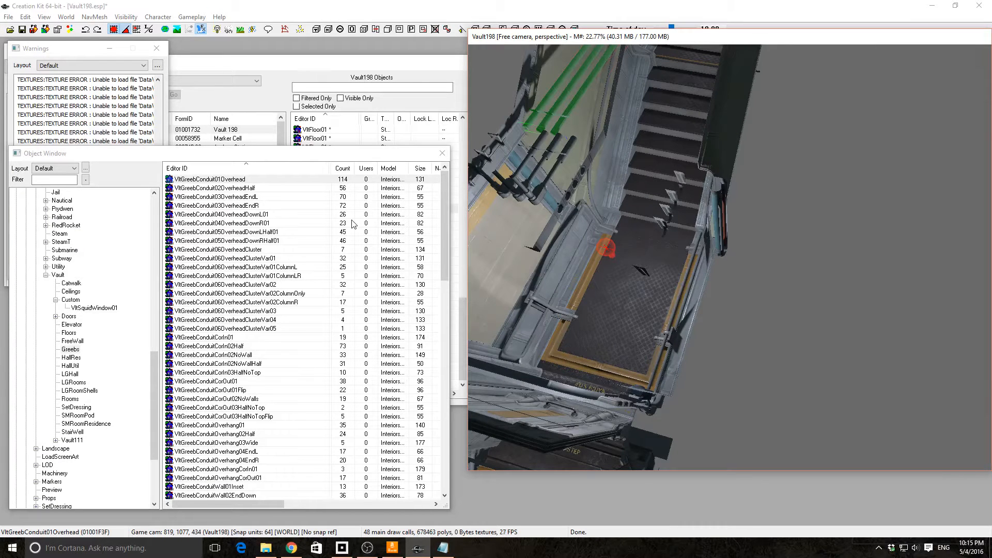
# Delete the placed overhead conduit and preview VltGreebConduit05OverheadDownRHalf01 in the Object Window
pyautogui.press('Delete')
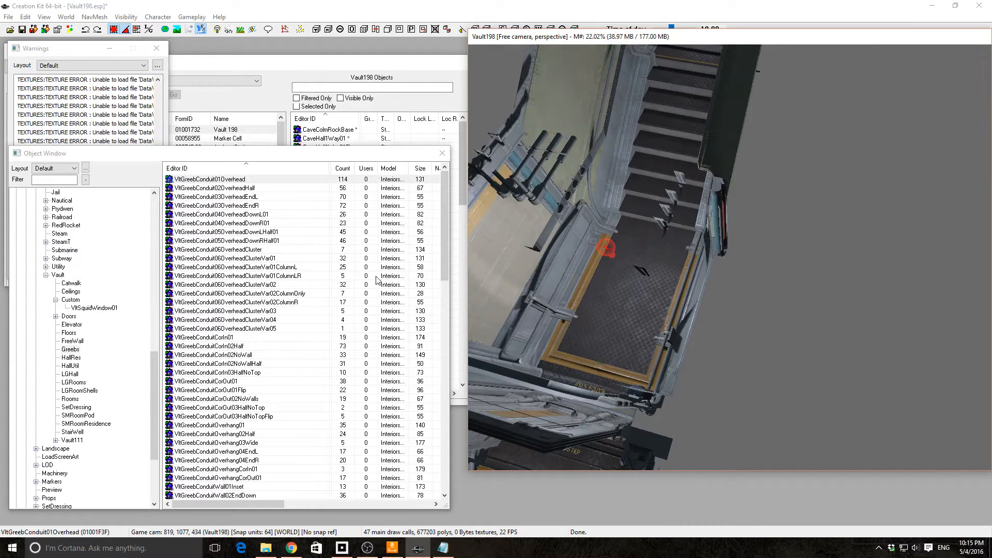
pyautogui.click(233, 215)
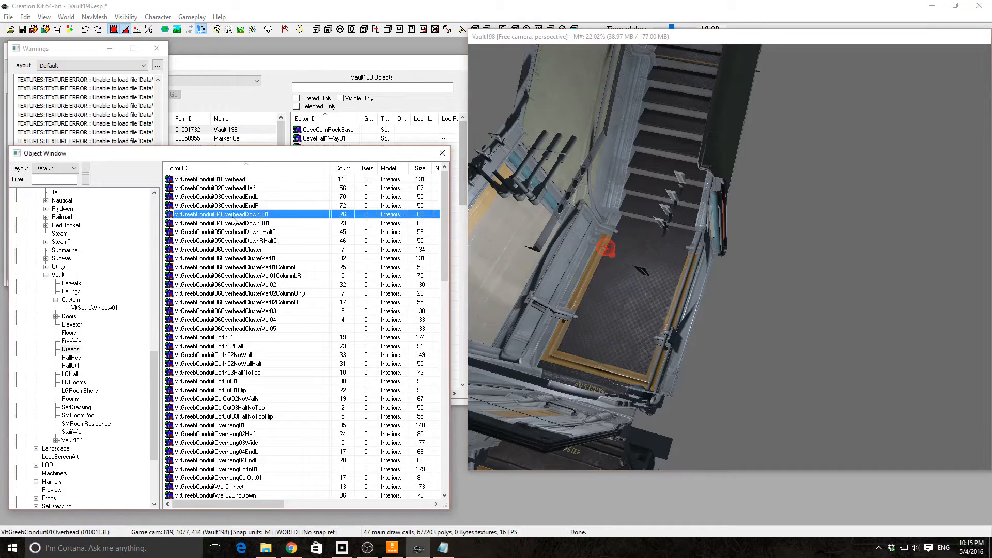
pyautogui.doubleClick(227, 241)
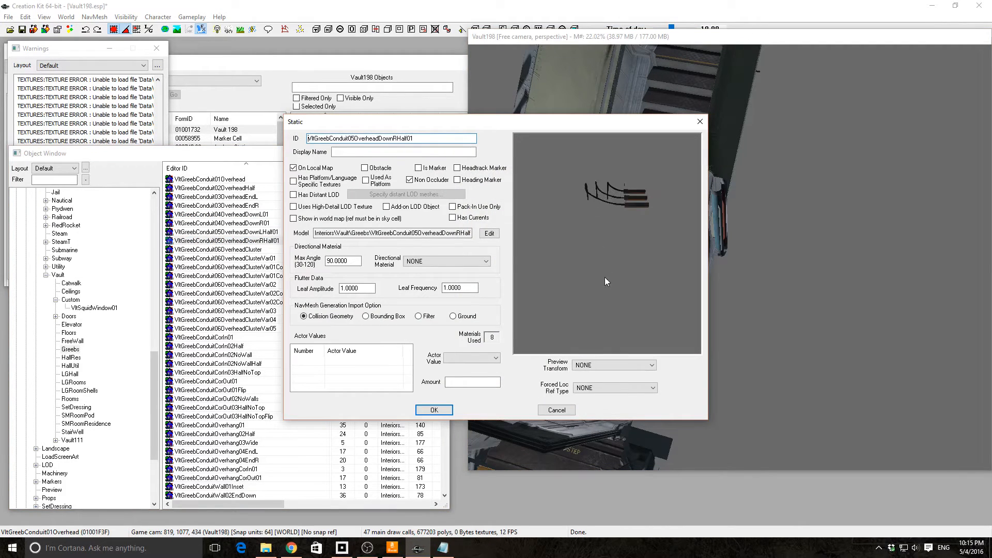
pyautogui.click(435, 410)
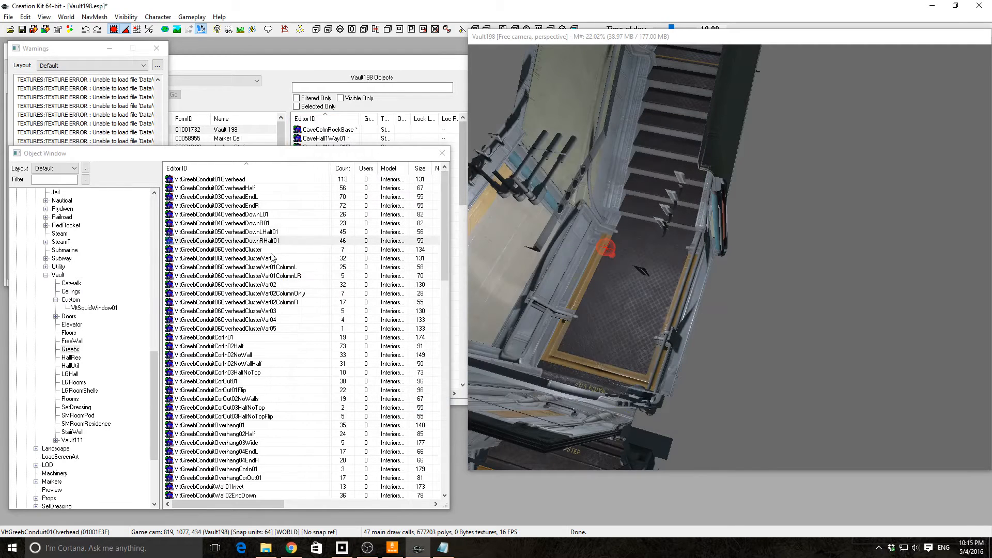
pyautogui.click(256, 197)
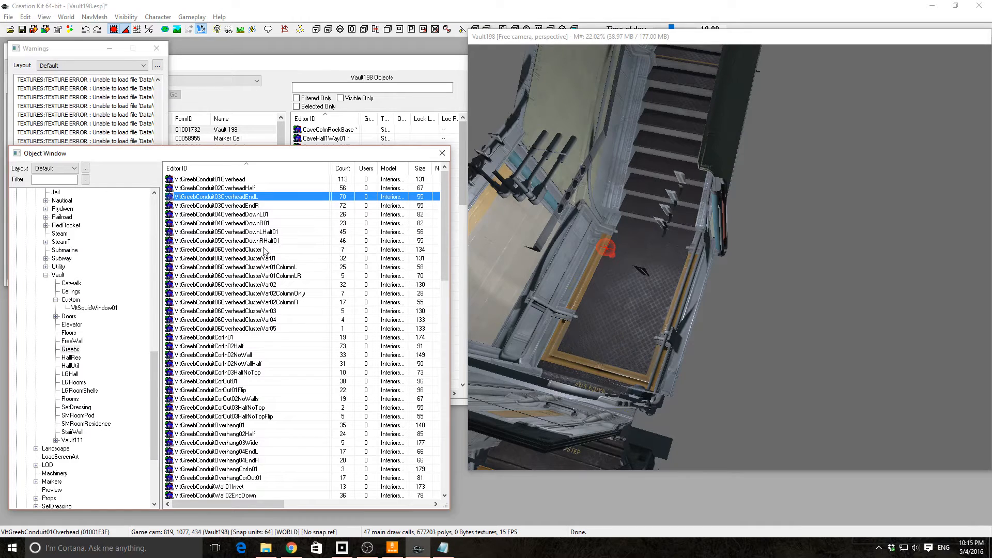
pyautogui.scroll(-2, 289, 355)
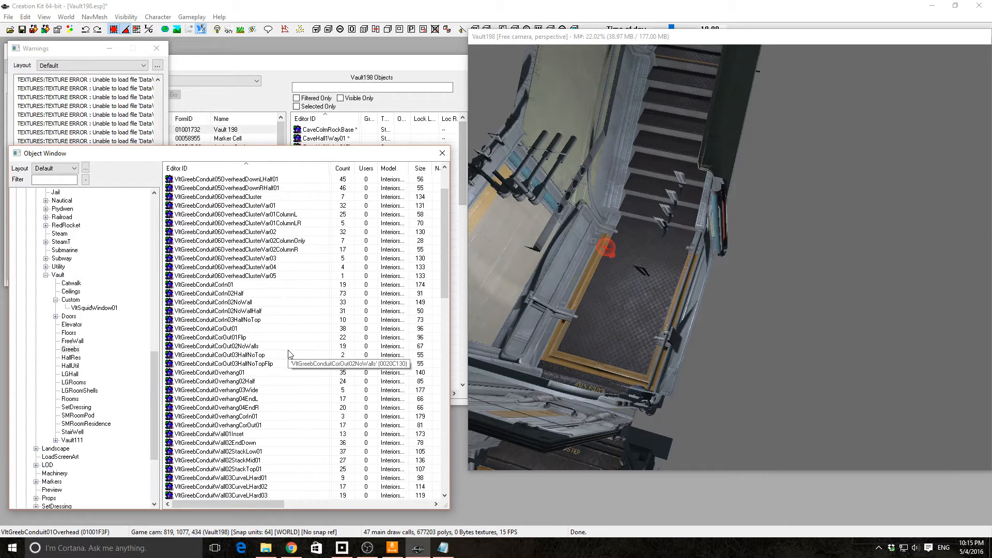
pyautogui.scroll(2, 255, 362)
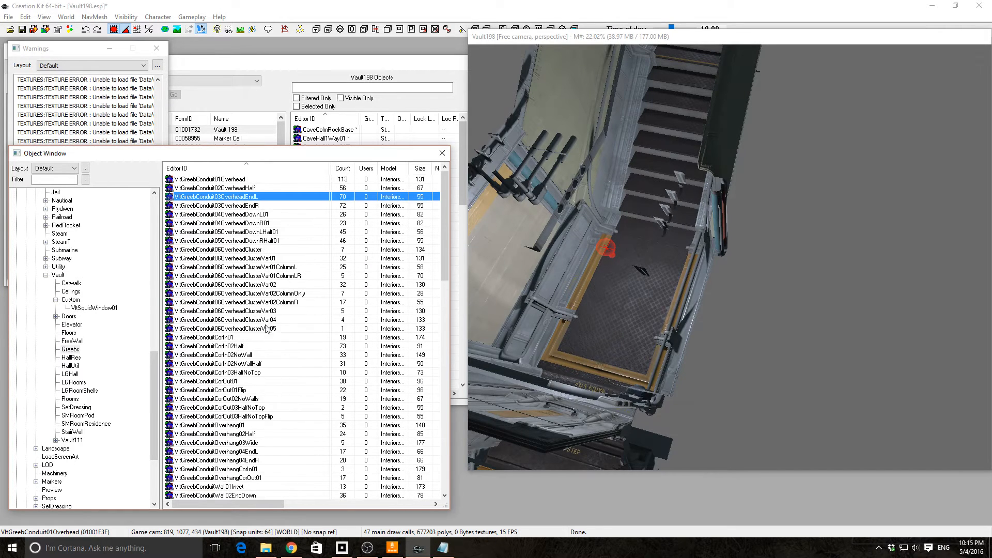
# Place a VltGreebConduit01Overhead conduit, rotate it along the wall, and raise it above the stairs
pyautogui.doubleClick(238, 180)
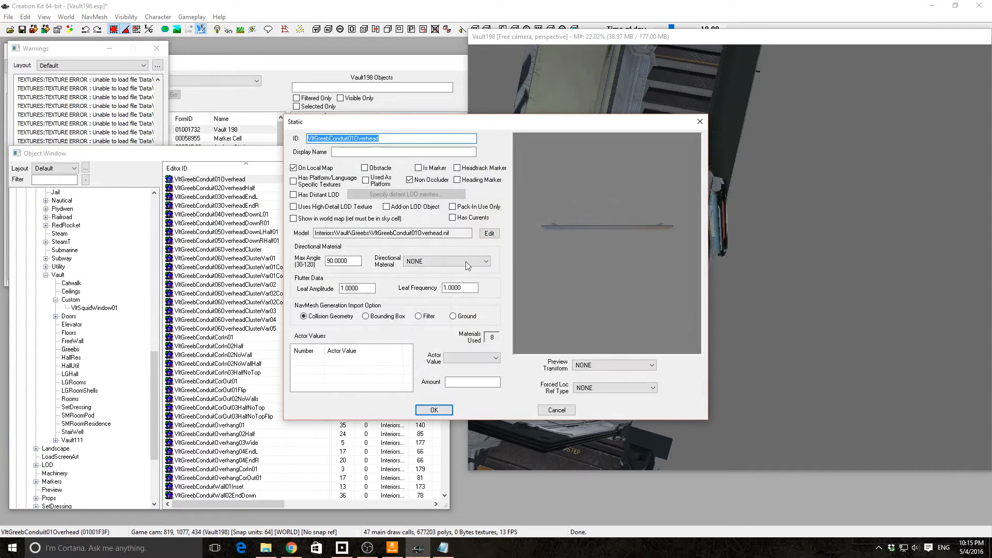
pyautogui.click(436, 410)
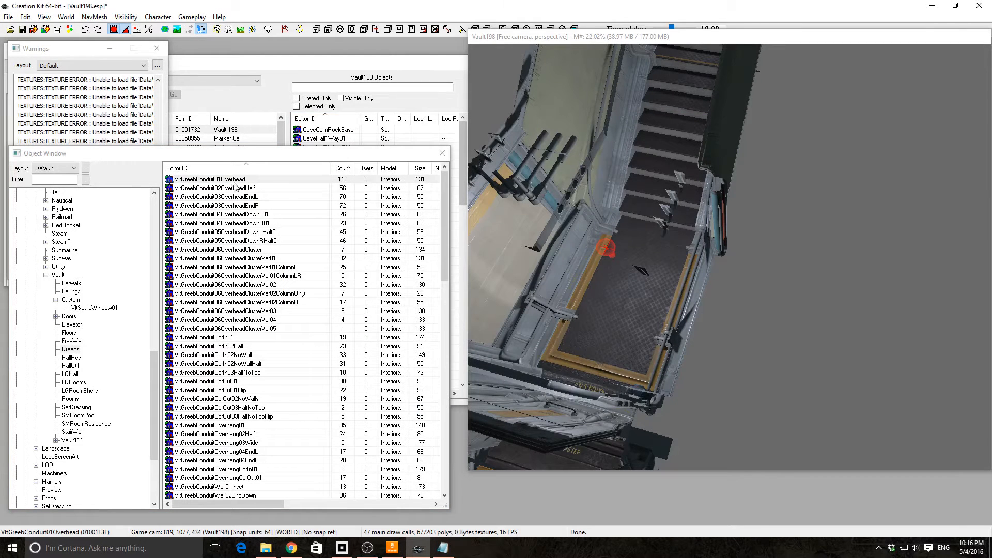
pyautogui.moveTo(235, 183); pyautogui.dragTo(598, 267)
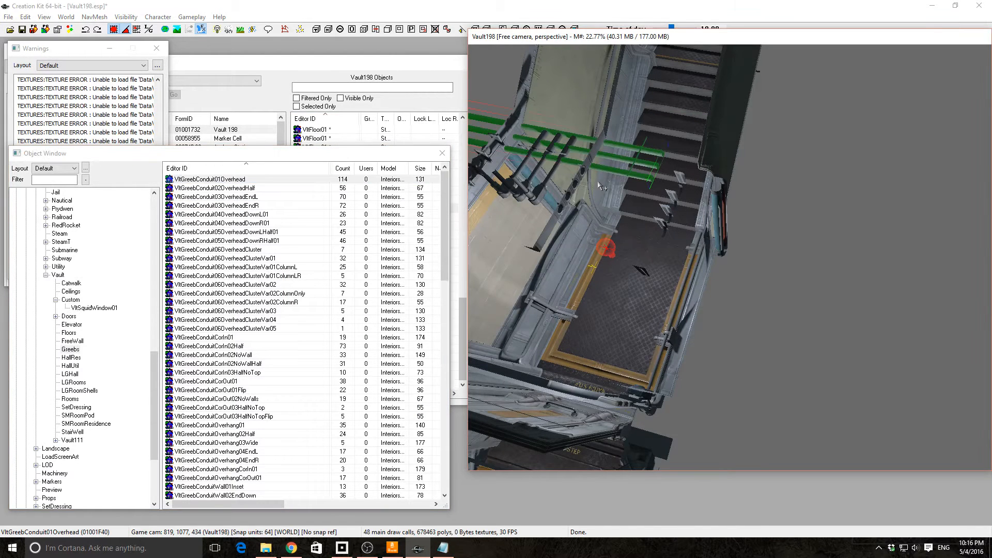
pyautogui.moveTo(598, 267); pyautogui.dragTo(620, 268, button='right')
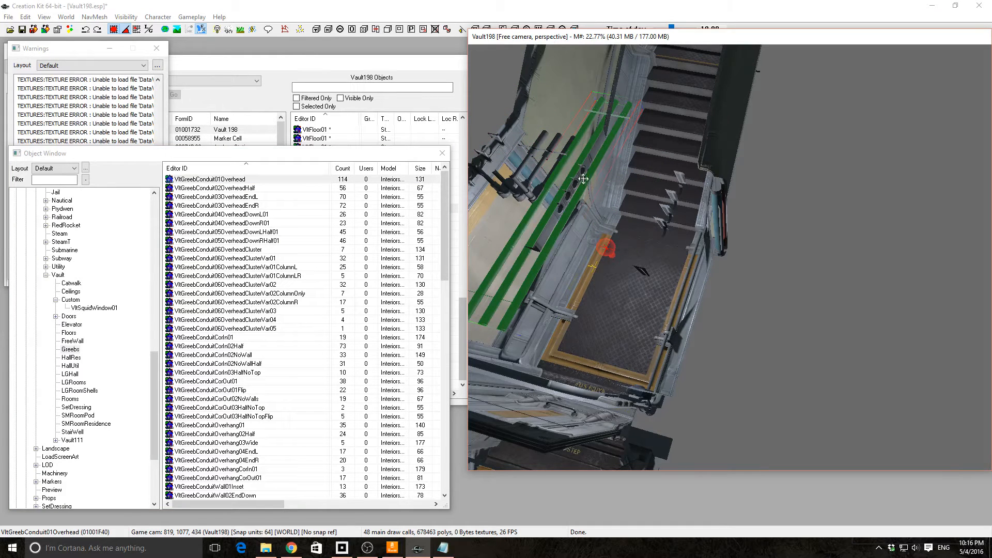
pyautogui.moveTo(583, 185); pyautogui.dragTo(648, 85)
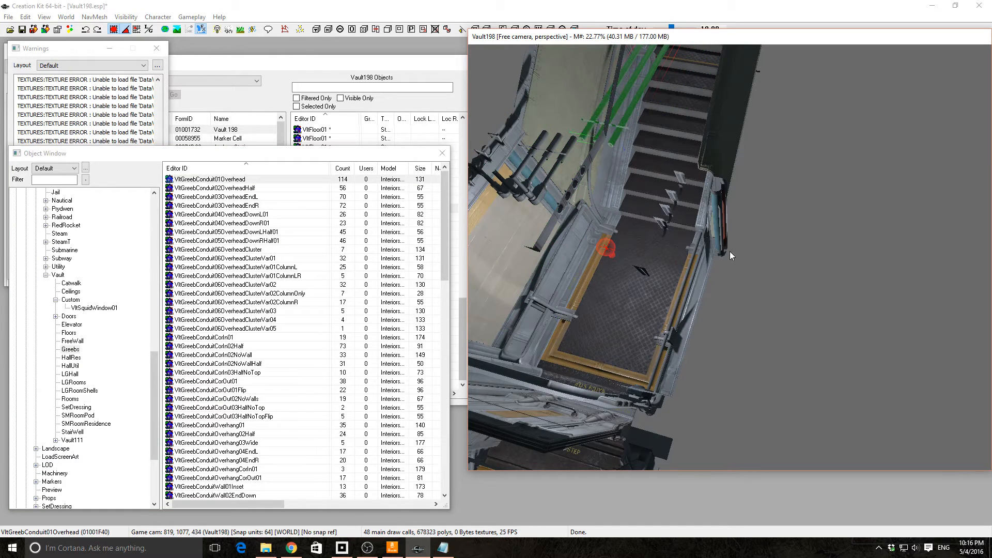
# Check the end cap's placement, then open the new conduit's Reference values (576, 1408, 0, 90° Z)
pyautogui.doubleClick(546, 175)
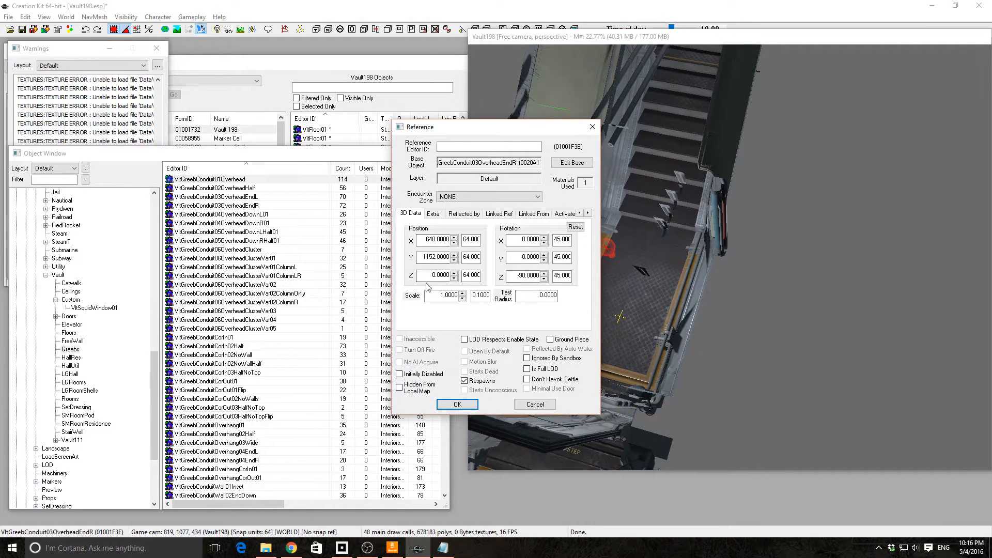
pyautogui.click(461, 406)
pyautogui.click(617, 134)
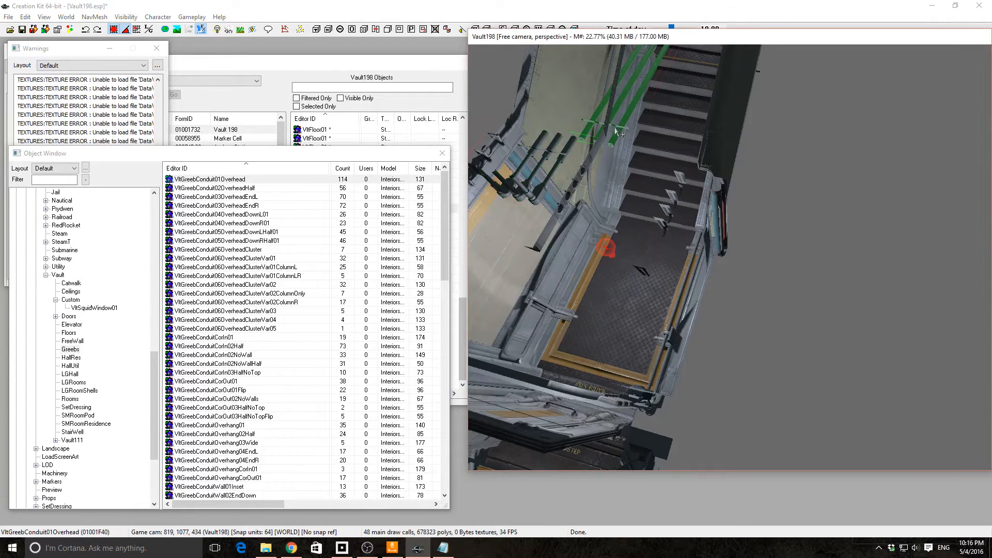
pyautogui.doubleClick(616, 134)
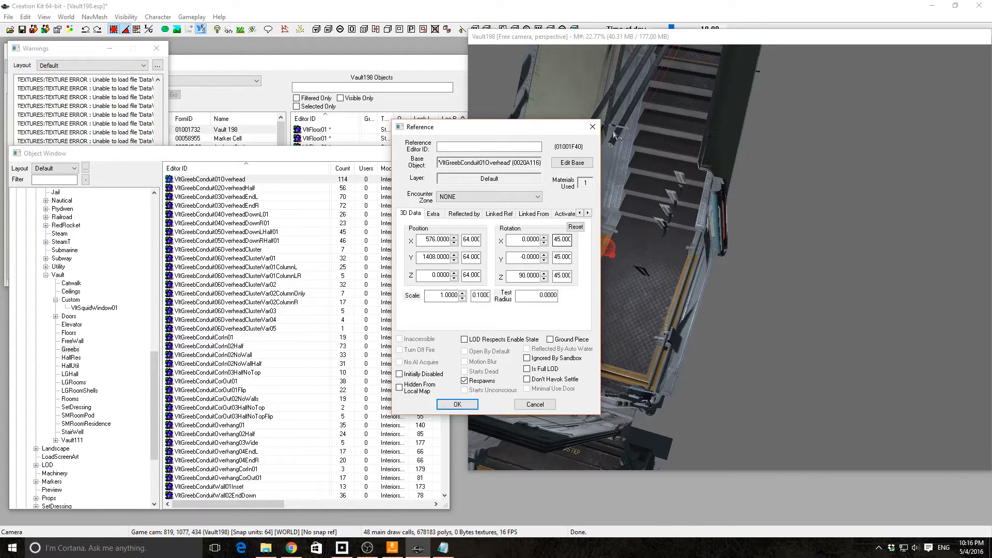
pyautogui.moveTo(537, 132); pyautogui.dragTo(795, 185)
pyautogui.press('Escape')
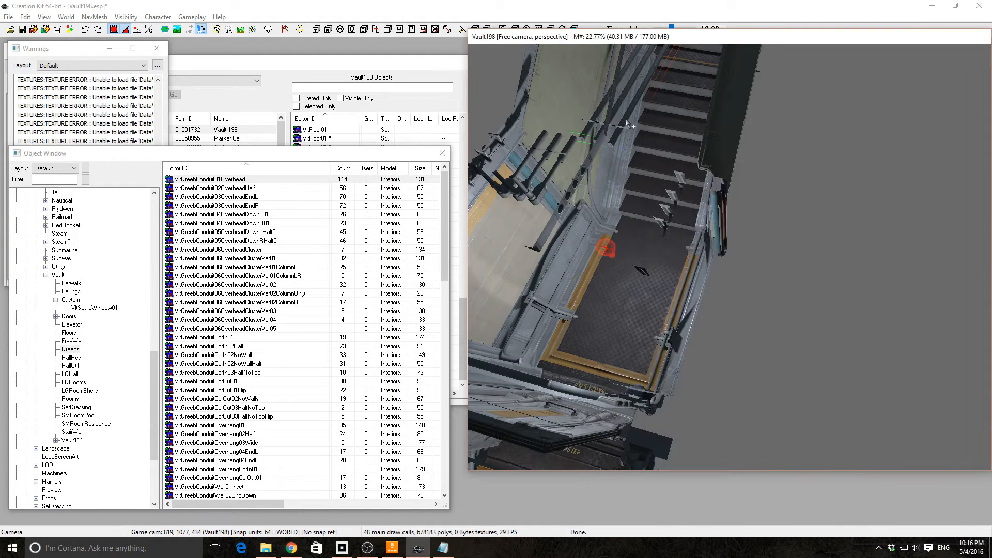
pyautogui.click(616, 118)
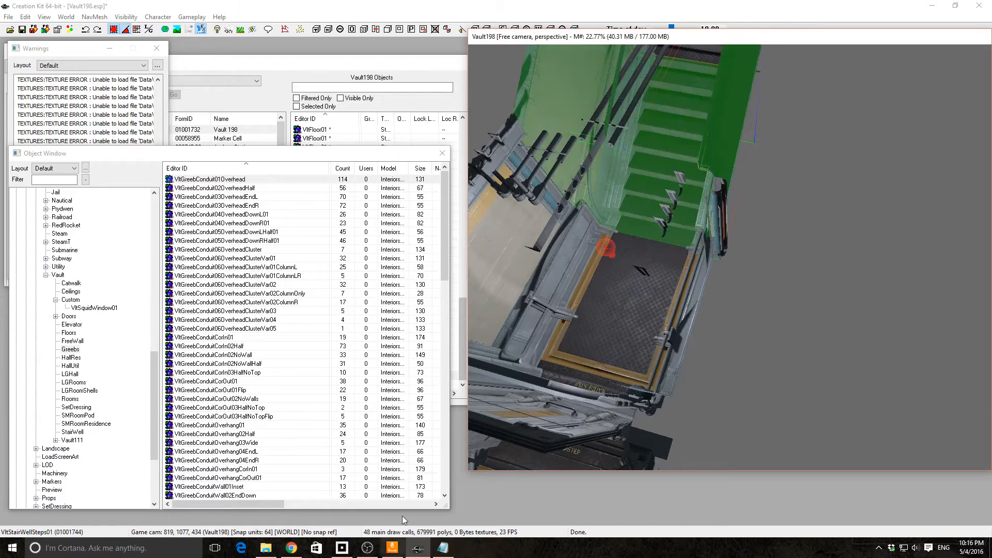
pyautogui.press('d')
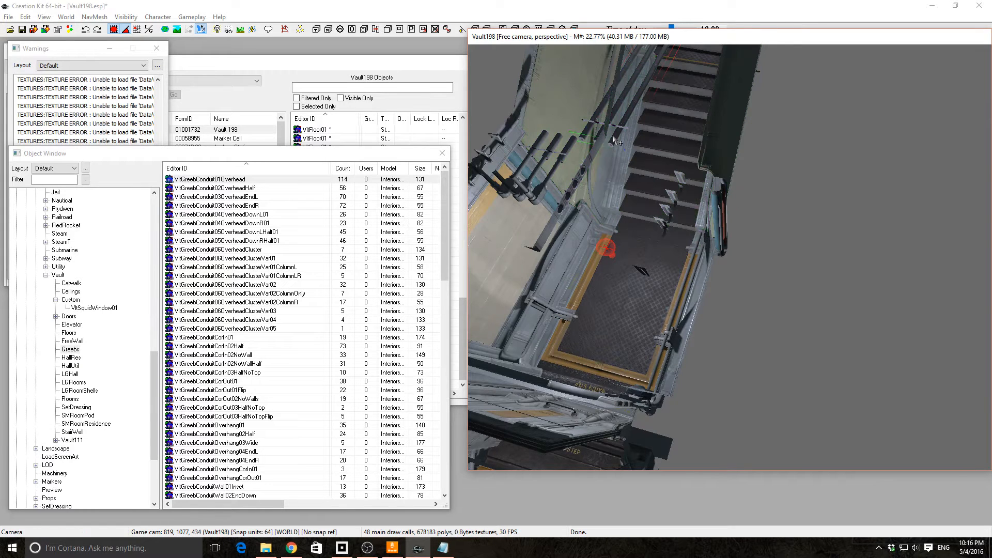
pyautogui.doubleClick(615, 136)
pyautogui.moveTo(666, 42); pyautogui.dragTo(964, 246)
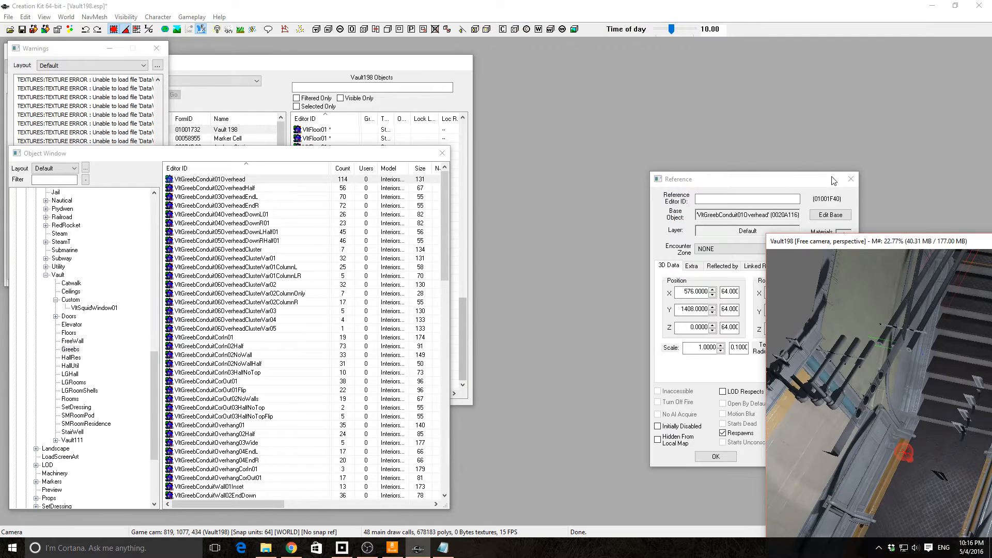
# Close the Reference dialog, restore the render window, and slide the new pipes further along the upper wall
pyautogui.click(851, 179)
pyautogui.moveTo(860, 244); pyautogui.dragTo(554, 54)
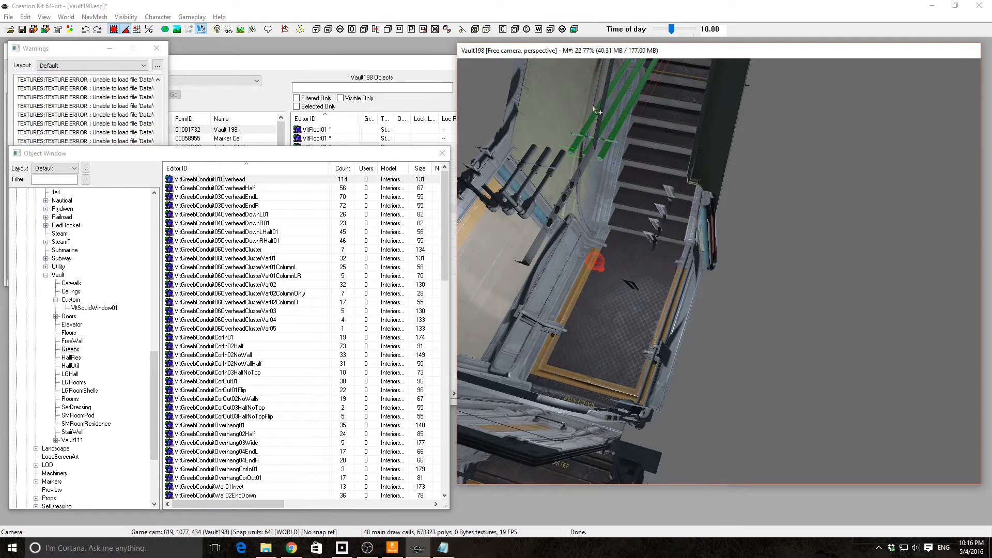
pyautogui.moveTo(610, 136); pyautogui.dragTo(556, 126)
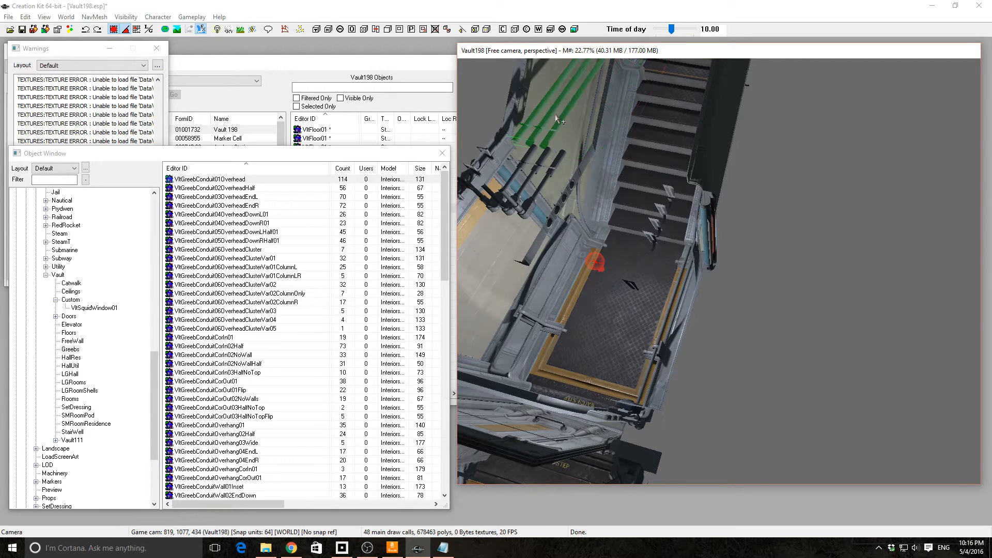
pyautogui.keyDown('shift'); pyautogui.moveTo(556, 116); pyautogui.dragTo(605, 160, button='middle'); pyautogui.keyUp('shift')
pyautogui.scroll(3, 591, 102)
pyautogui.scroll(-4, 591, 105)
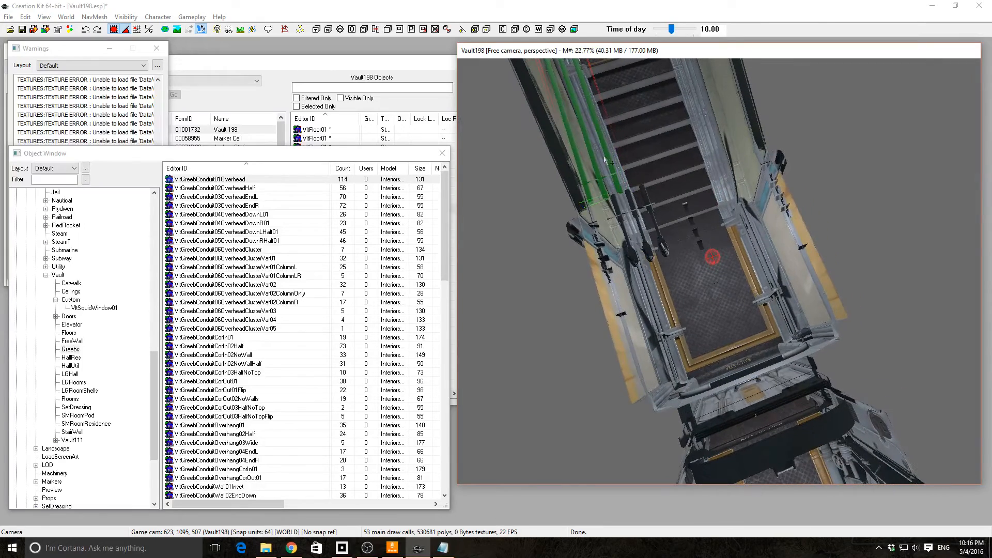
pyautogui.click(696, 251)
pyautogui.scroll(5, 690, 256)
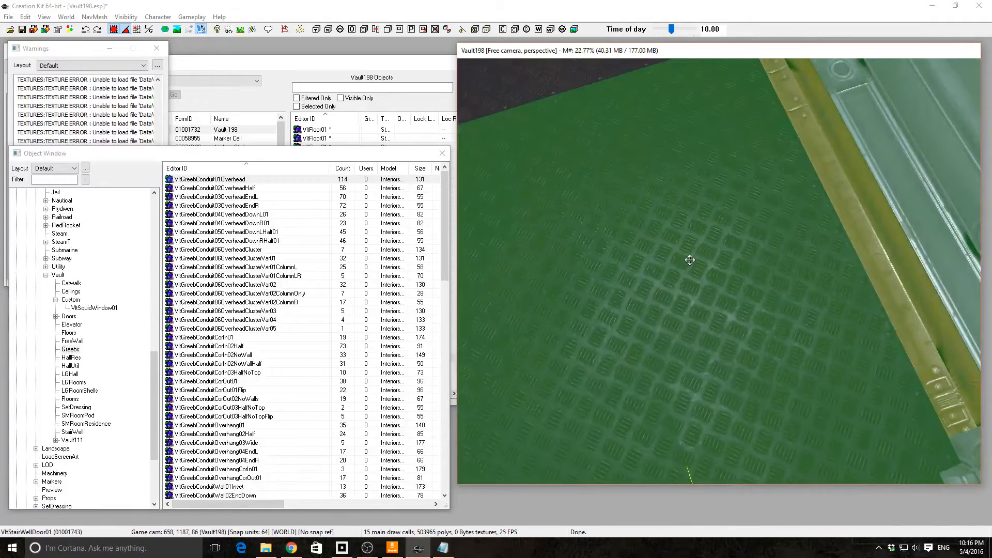
pyautogui.scroll(-5, 690, 260)
pyautogui.scroll(3, 689, 258)
pyautogui.keyDown('shift'); pyautogui.moveTo(689, 257); pyautogui.dragTo(639, 339, button='middle'); pyautogui.keyUp('shift')
pyautogui.scroll(3, 676, 213)
pyautogui.scroll(-4, 675, 211)
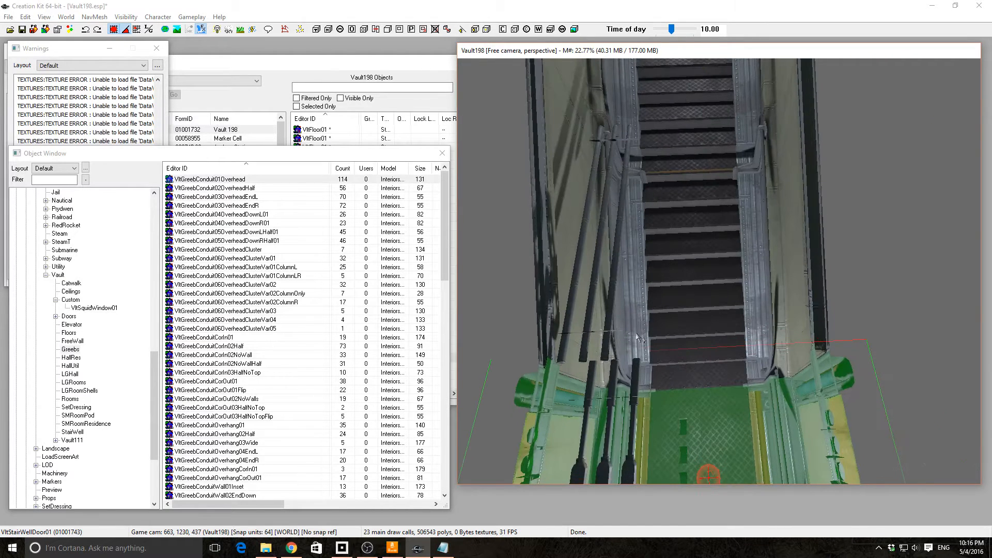
# Set the overhead conduit's X position to 512 in its Reference dialog
pyautogui.doubleClick(636, 372)
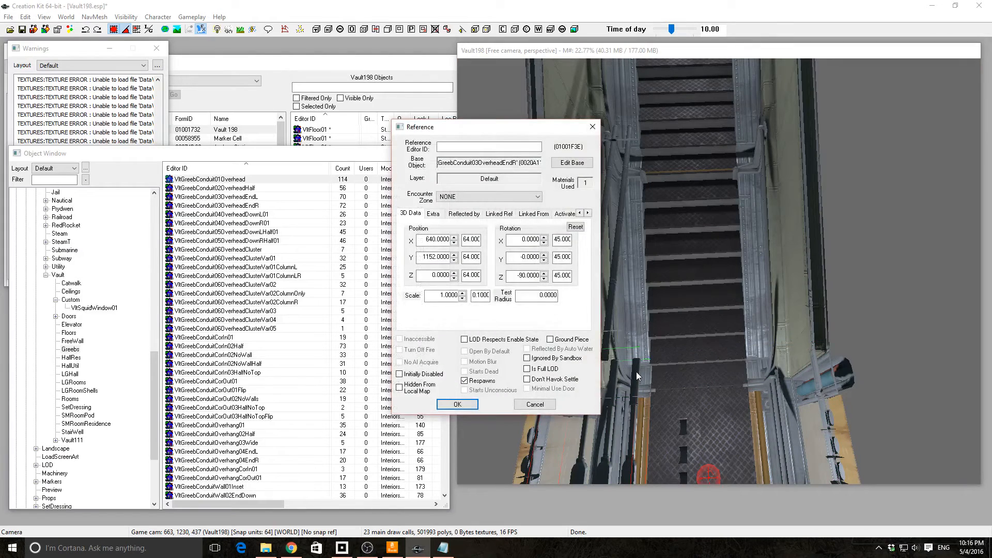
pyautogui.press('Escape')
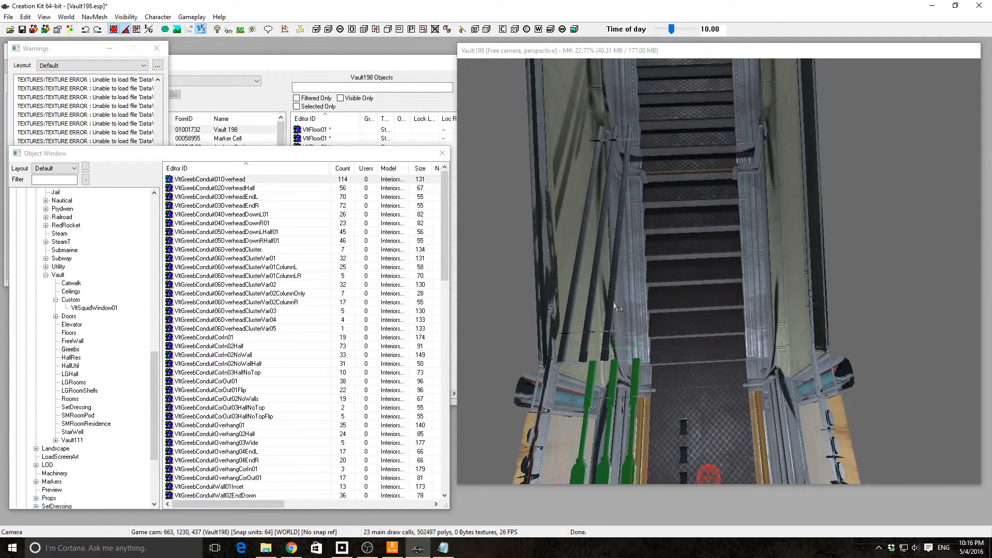
pyautogui.doubleClick(612, 303)
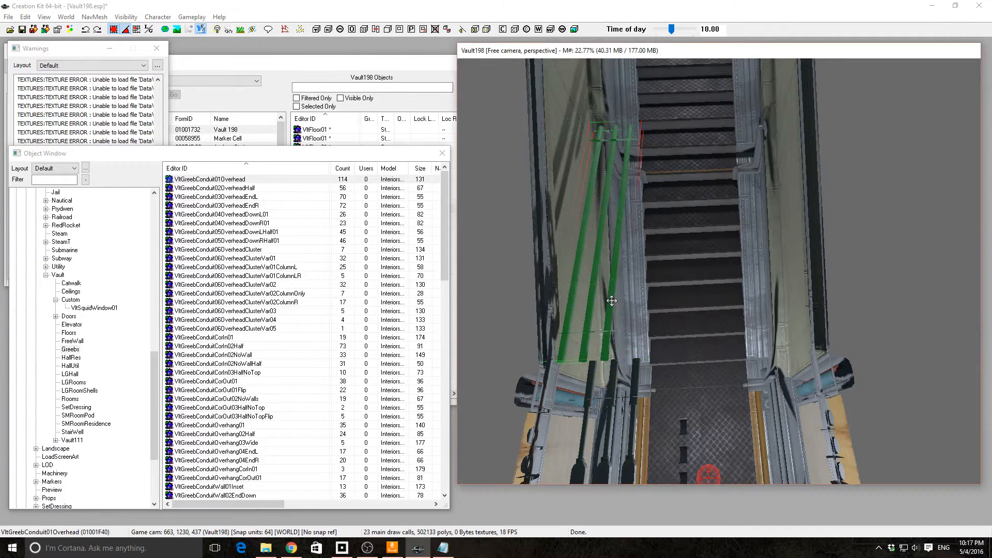
pyautogui.click(462, 405)
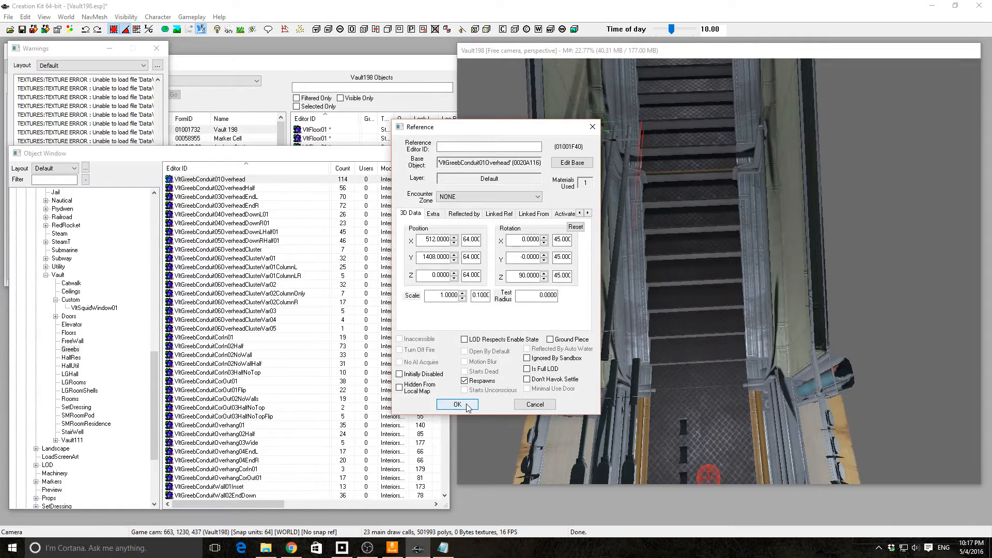
# Slide the conduits along X over the stairs, undo, and recentre them over the stairwell
pyautogui.moveTo(610, 251); pyautogui.dragTo(643, 239, button='middle')
pyautogui.press('x')
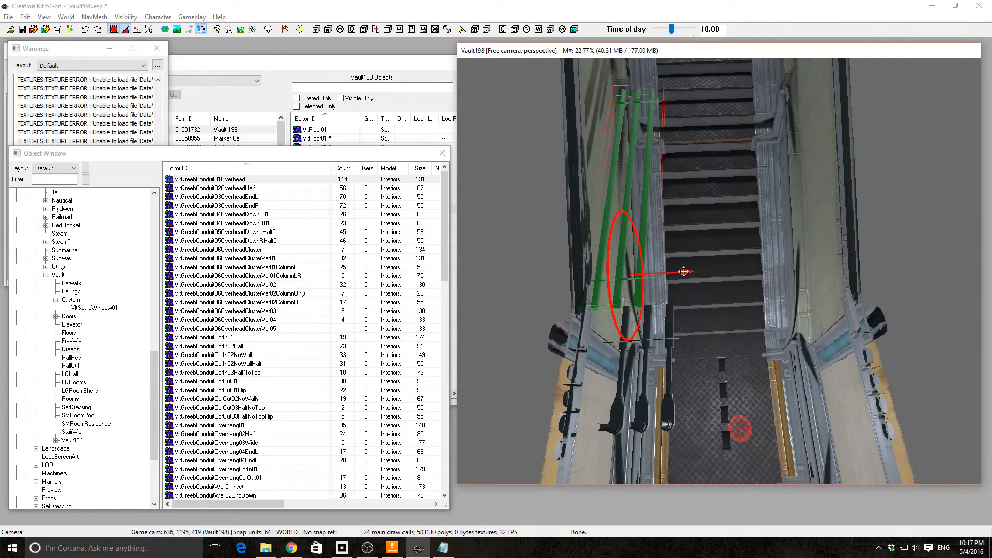
pyautogui.moveTo(684, 271)
pyautogui.mouseDown()
pyautogui.moveTo(716, 271)
pyautogui.moveTo(689, 278)
pyautogui.mouseUp()
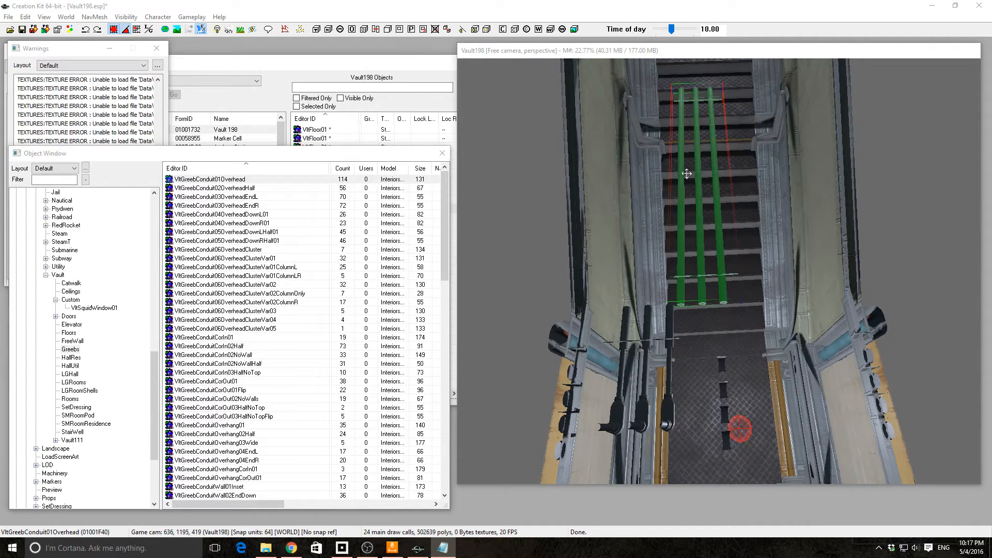
pyautogui.click(760, 58)
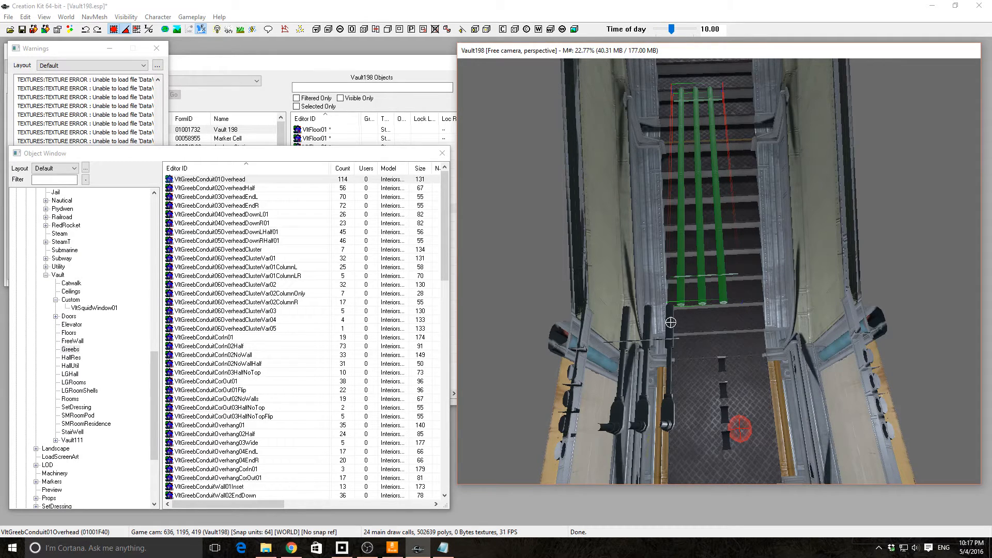
pyautogui.hotkey('ctrl', 'z')
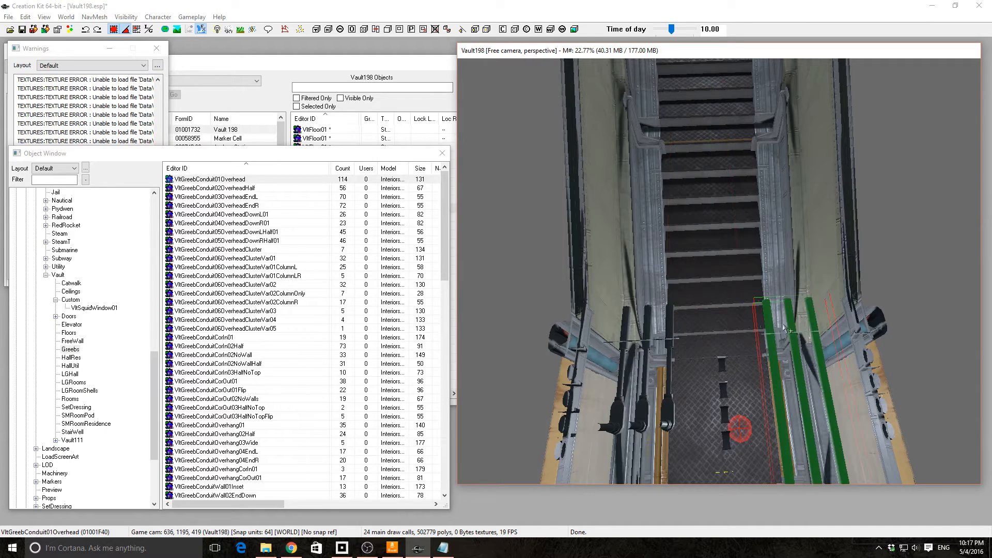
pyautogui.moveTo(797, 372); pyautogui.dragTo(631, 98)
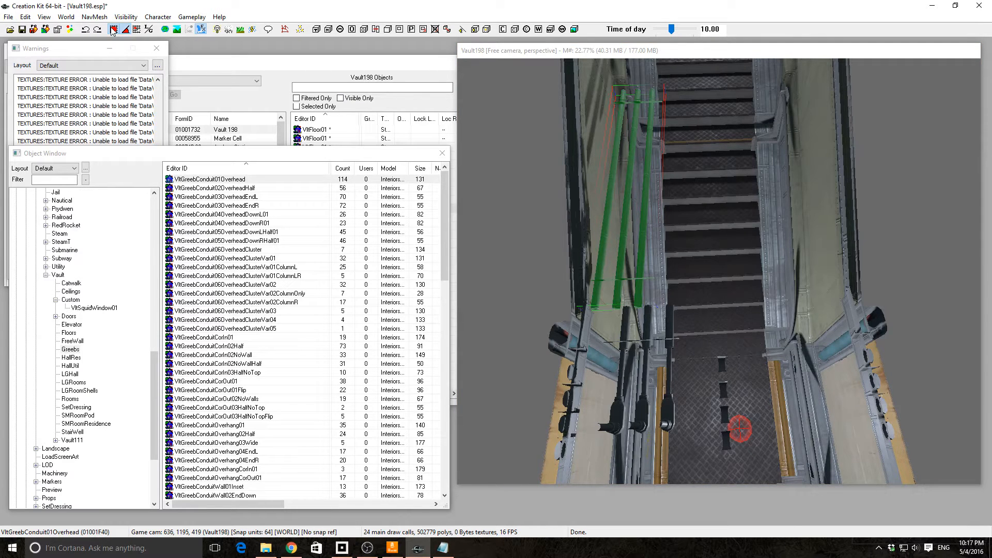
# Change the snapping setting and slide the conduit run down the left side of the stairs
pyautogui.click(126, 29)
pyautogui.moveTo(650, 222); pyautogui.dragTo(677, 223)
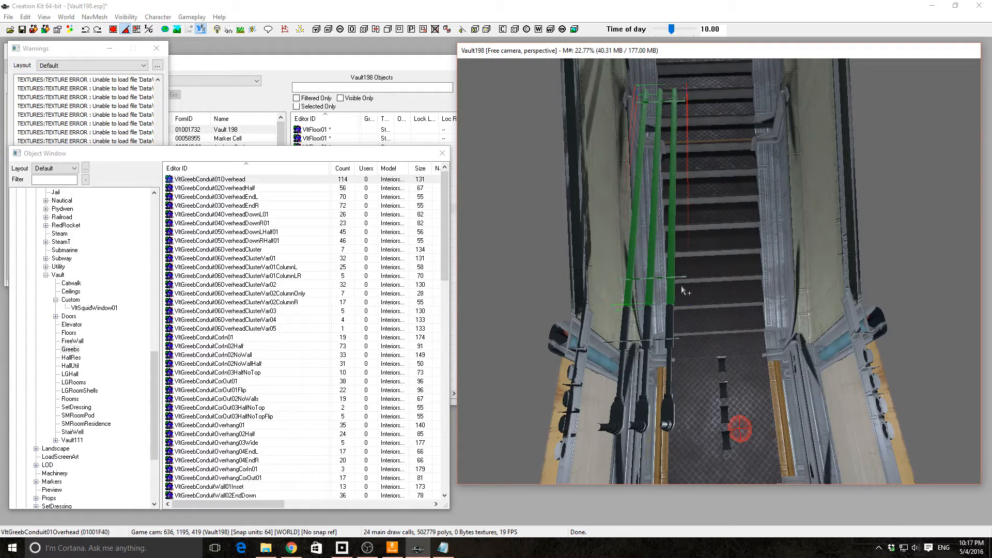
pyautogui.moveTo(678, 308); pyautogui.dragTo(616, 344, button='middle')
pyautogui.scroll(3, 668, 322)
pyautogui.scroll(-3, 648, 335)
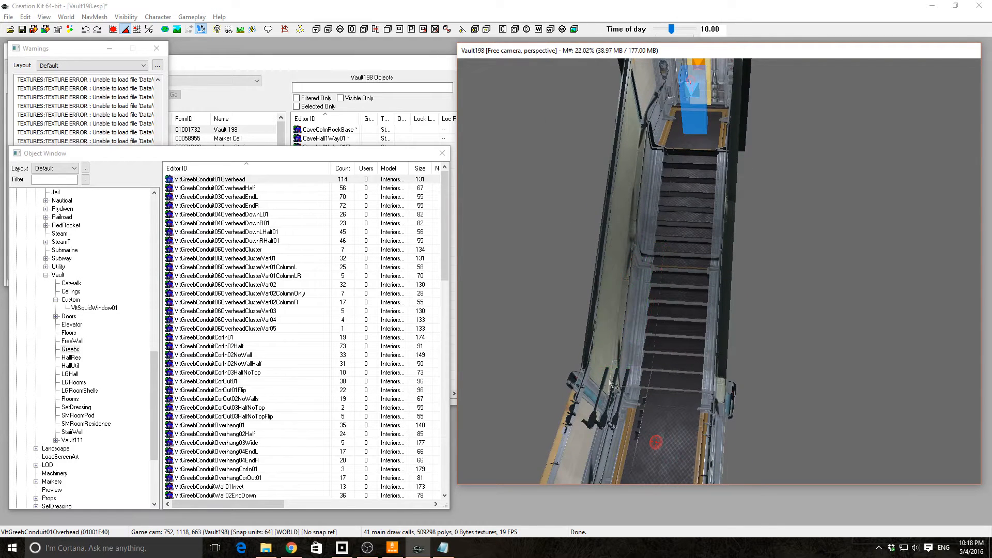
# Set the bottom conduit end piece's Z rotation to 0 and move it onto the left wall
pyautogui.click(620, 350)
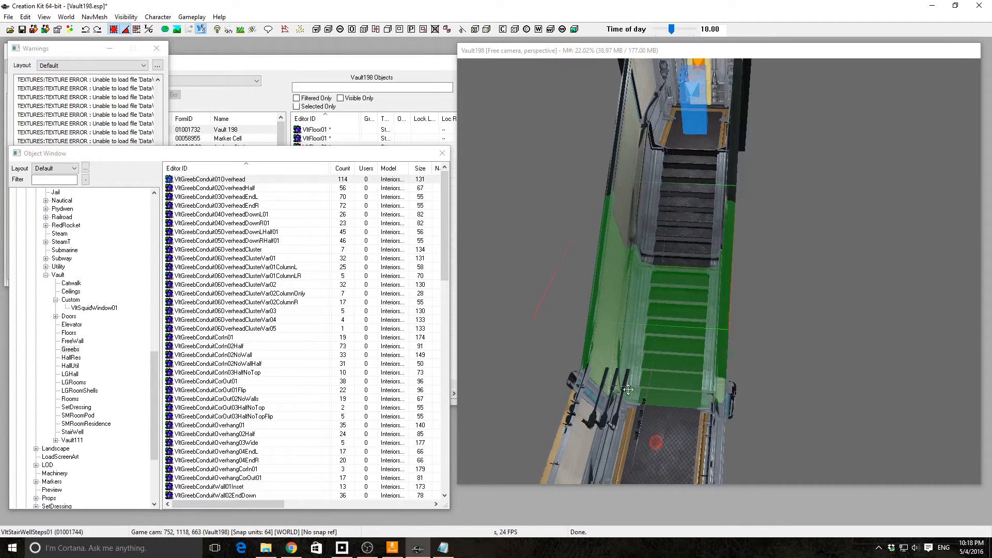
pyautogui.click(611, 410)
pyautogui.click(607, 423)
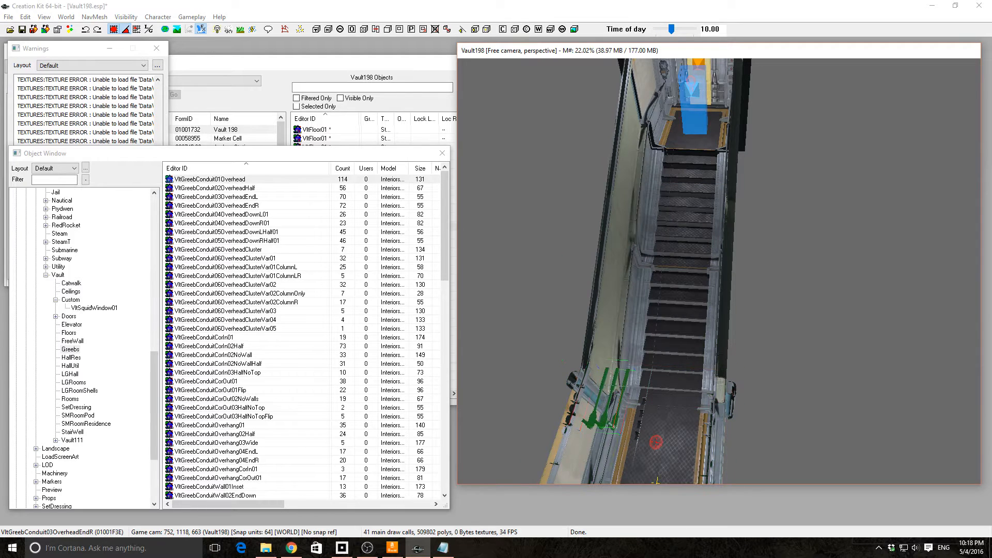
pyautogui.rightClick(610, 412)
pyautogui.doubleClick(605, 424)
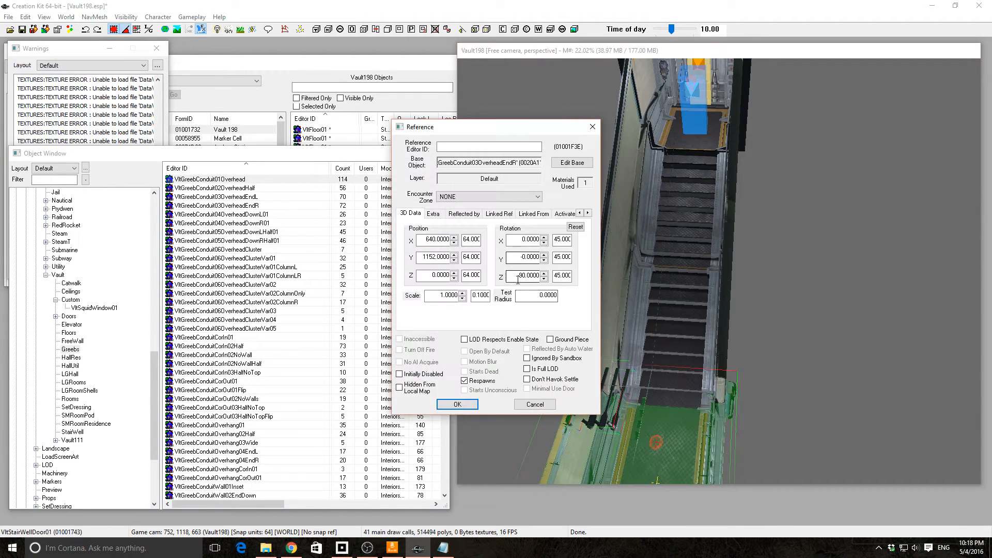
pyautogui.click(534, 277)
pyautogui.doubleClick(533, 277)
pyautogui.write('0')
pyautogui.press('Return')
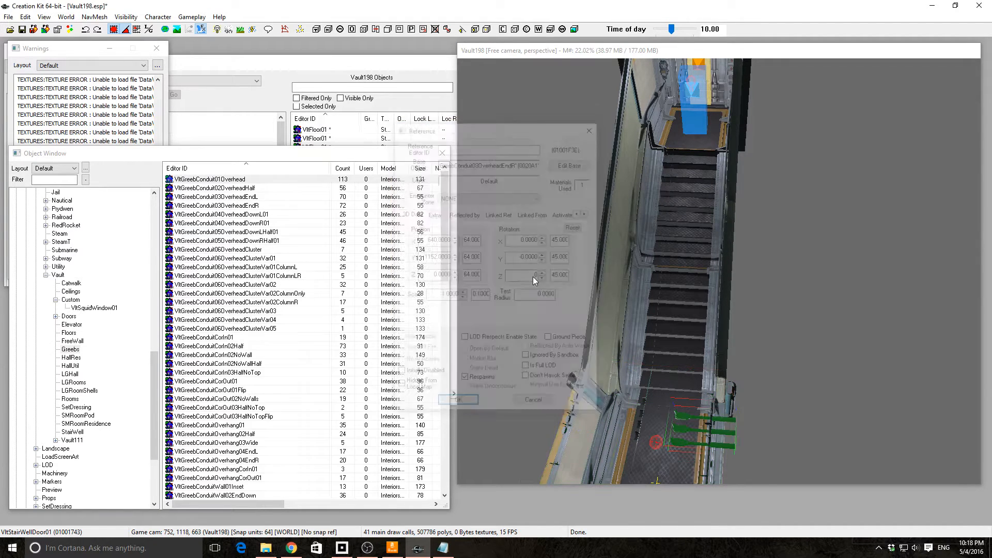
pyautogui.moveTo(679, 426); pyautogui.dragTo(534, 418)
# Place a new VltGreebConduit01Overhead at the bottom landing and line it up with its neighbours
pyautogui.moveTo(196, 180); pyautogui.dragTo(578, 381)
pyautogui.moveTo(676, 469); pyautogui.dragTo(672, 458)
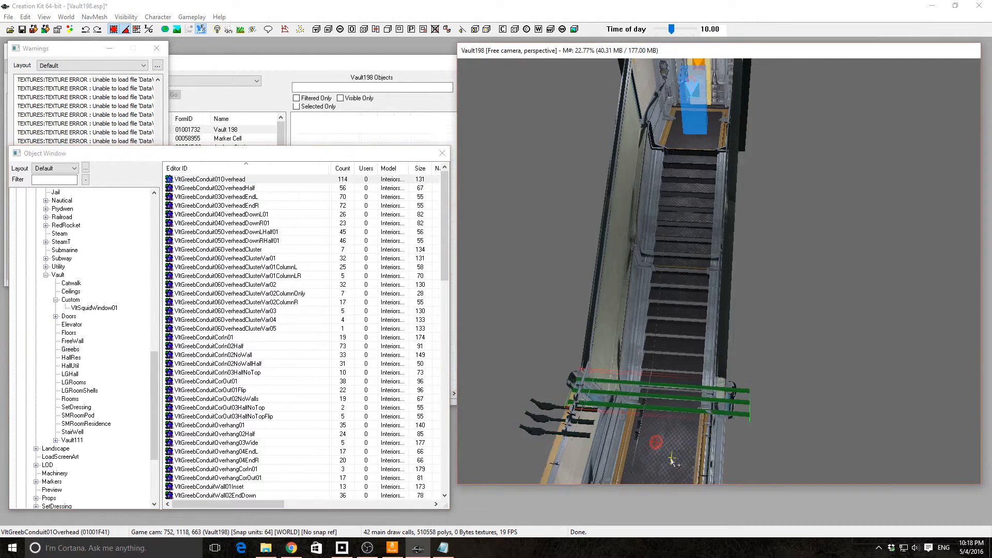
pyautogui.scroll(-3, 661, 438)
pyautogui.keyDown('shift'); pyautogui.moveTo(661, 438); pyautogui.dragTo(655, 373, button='middle'); pyautogui.keyUp('shift')
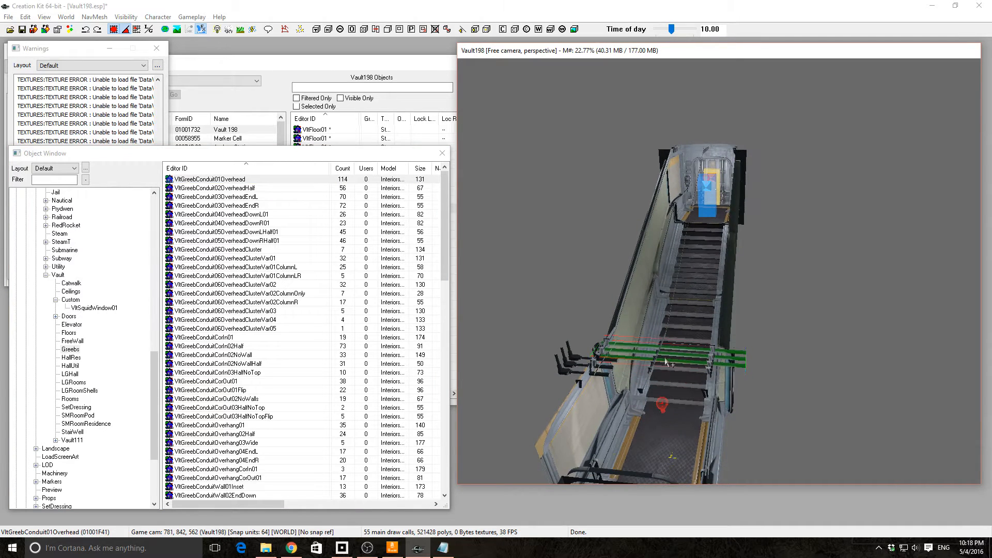
pyautogui.moveTo(667, 360); pyautogui.dragTo(690, 381)
pyautogui.keyDown('shift'); pyautogui.moveTo(689, 381); pyautogui.dragTo(711, 399, button='middle'); pyautogui.keyUp('shift')
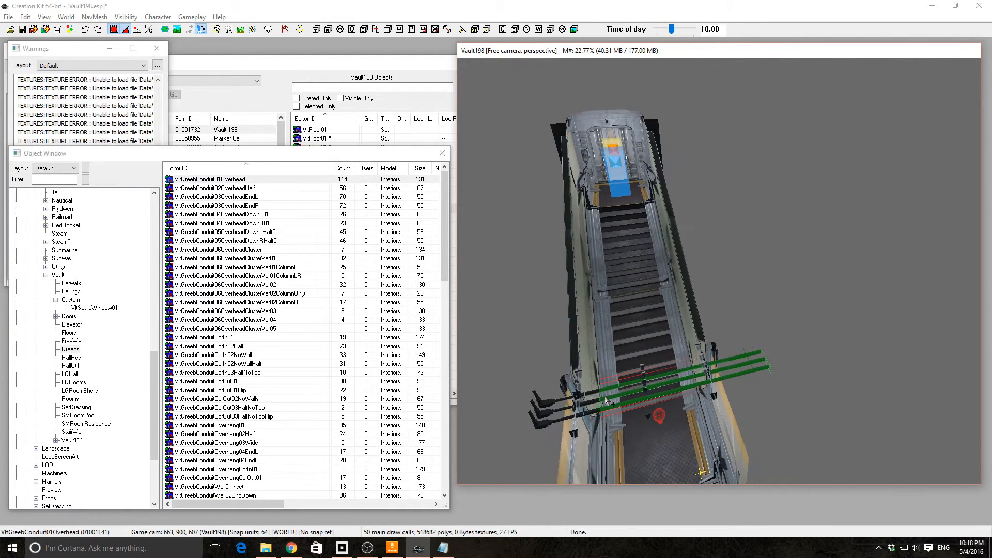
pyautogui.moveTo(698, 394); pyautogui.dragTo(723, 394, button='right')
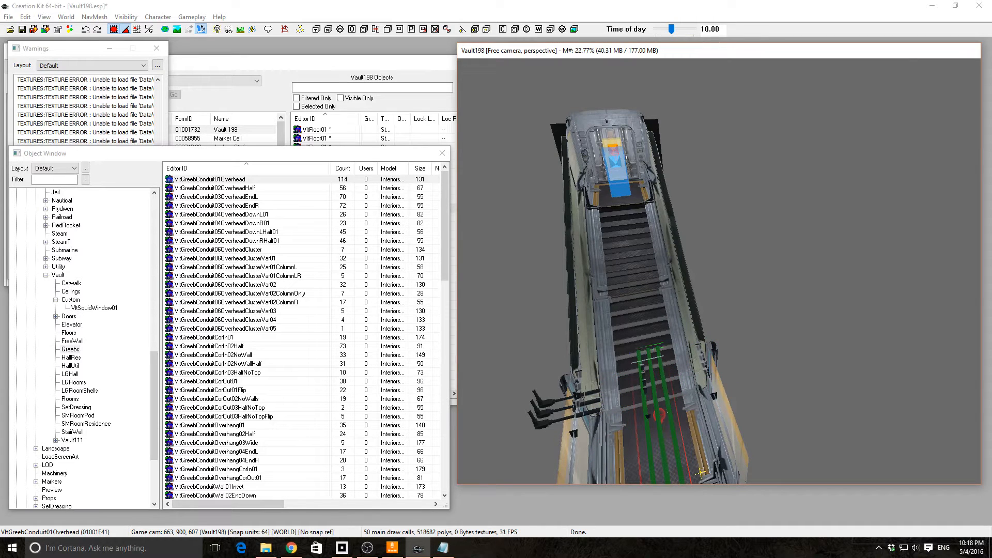
pyautogui.moveTo(667, 412); pyautogui.dragTo(586, 402, button='right')
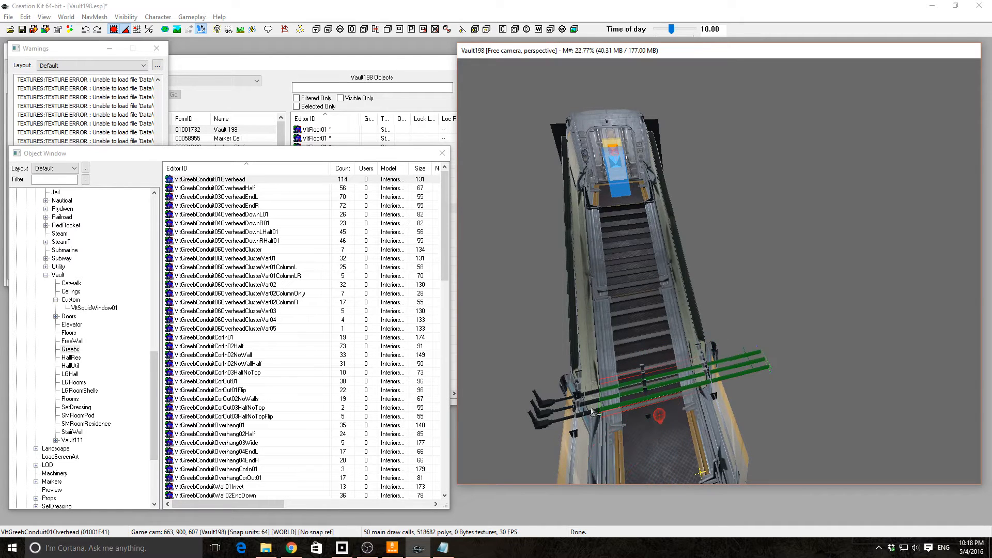
# Select both nearby conduits and turn them to run along the left side
pyautogui.keyDown('ctrl'); pyautogui.click(593, 412); pyautogui.keyUp('ctrl')
pyautogui.moveTo(701, 473); pyautogui.dragTo(625, 425, button='right')
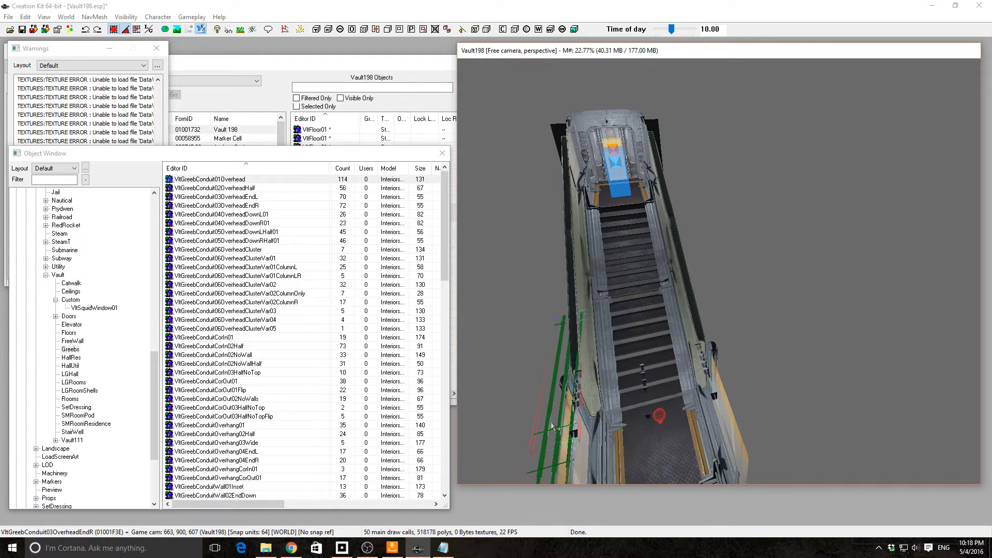
pyautogui.keyDown('shift'); pyautogui.moveTo(509, 445); pyautogui.dragTo(755, 399, button='middle'); pyautogui.keyUp('shift')
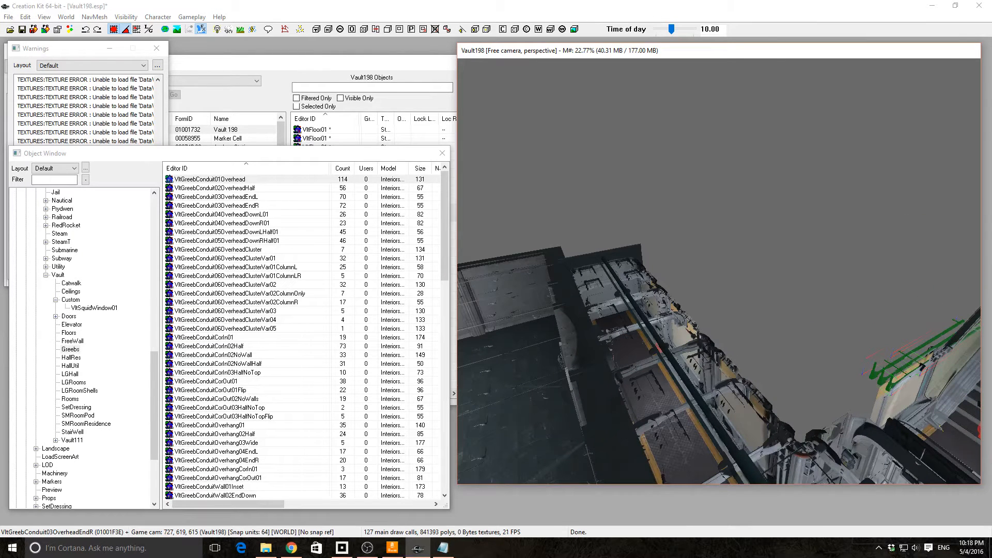
pyautogui.hotkey('alt', 'Tab')
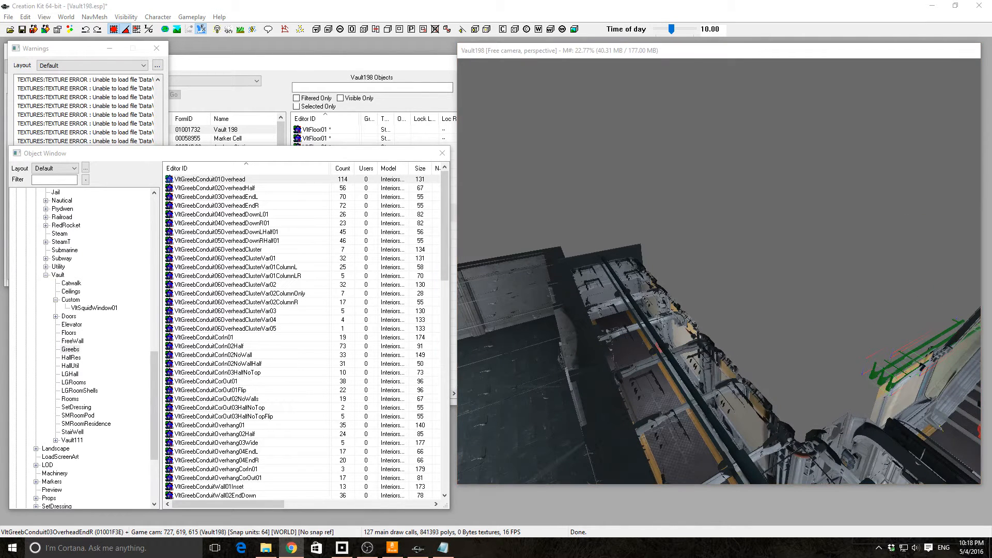
# Move the right conduit and end piece left along the landing and turn them along the corridor
pyautogui.keyDown('shift'); pyautogui.moveTo(809, 309); pyautogui.dragTo(794, 307, button='middle'); pyautogui.keyUp('shift')
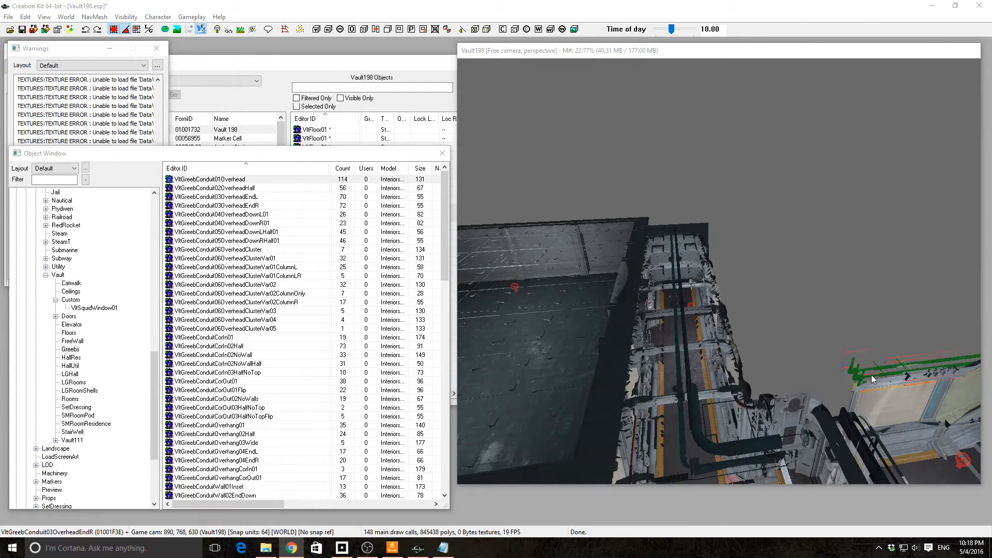
pyautogui.click(837, 374)
pyautogui.click(856, 348)
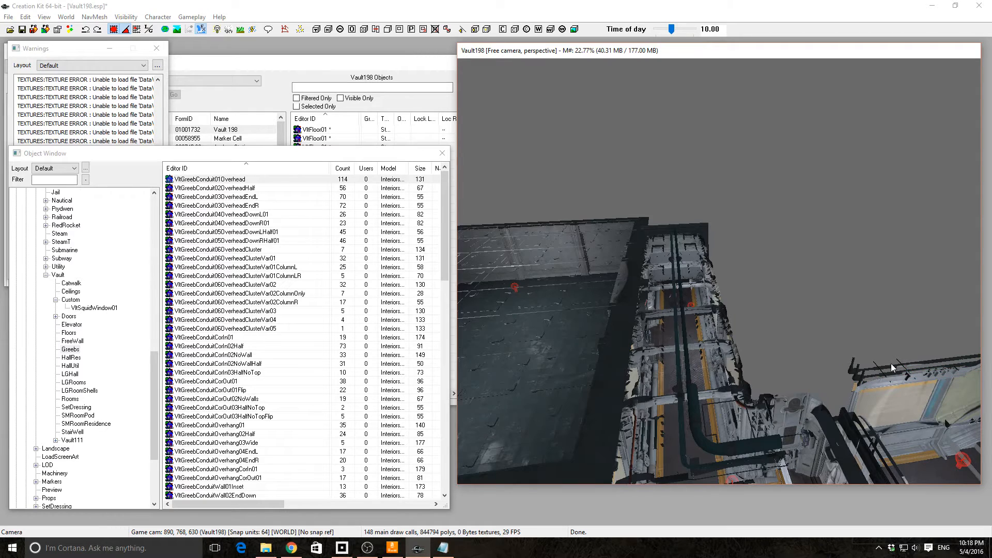
pyautogui.click(934, 365)
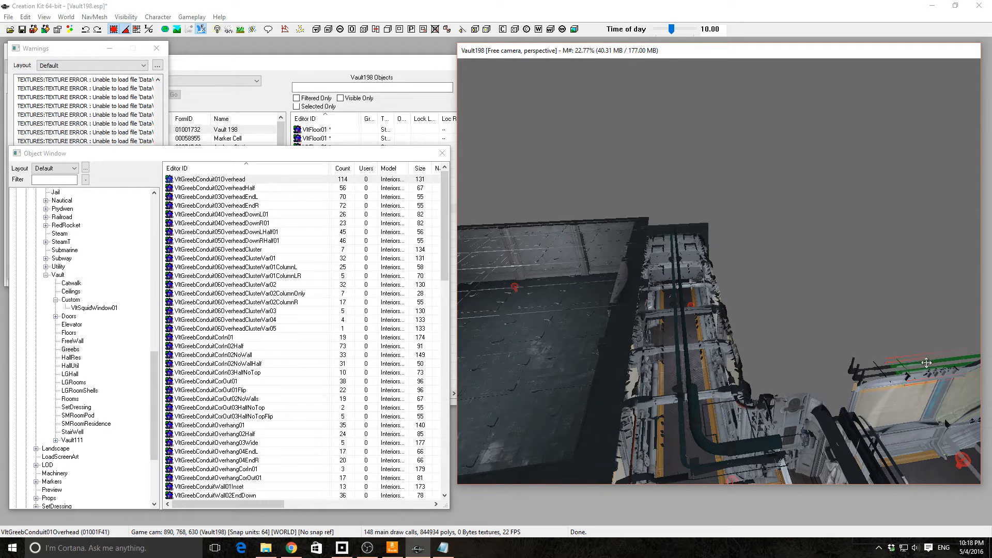
pyautogui.keyDown('ctrl'); pyautogui.click(883, 367); pyautogui.keyUp('ctrl')
pyautogui.moveTo(922, 360); pyautogui.dragTo(730, 273)
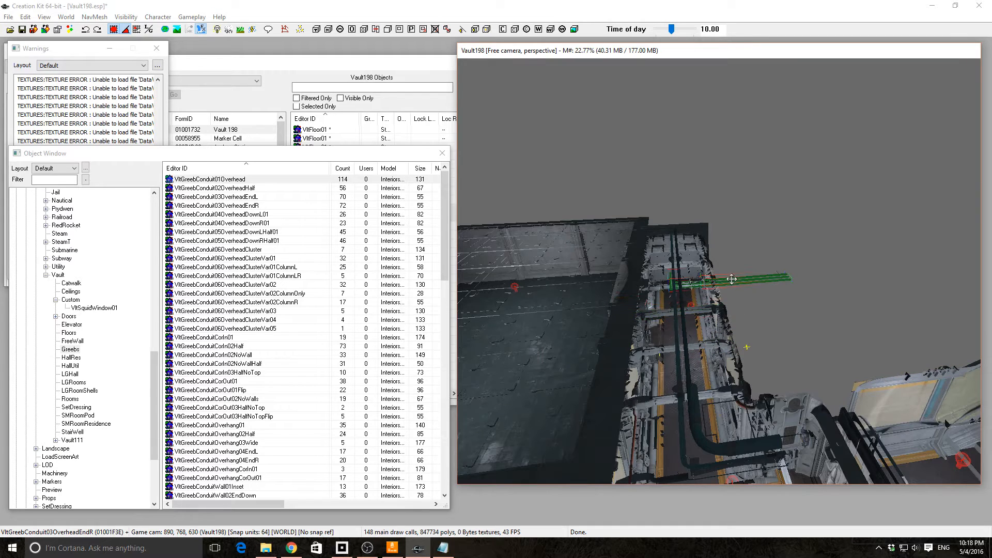
pyautogui.moveTo(747, 347); pyautogui.dragTo(711, 386, button='right')
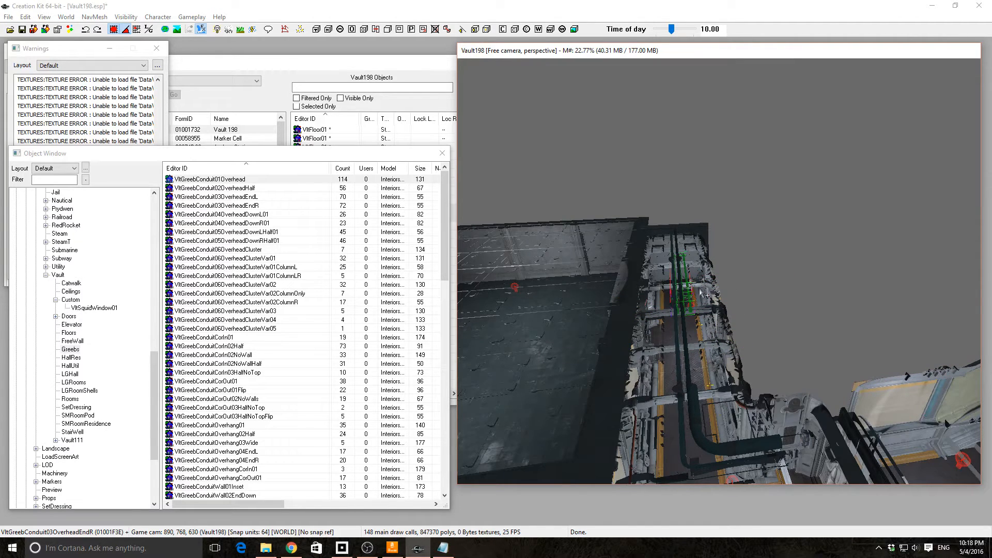
pyautogui.keyDown('shift'); pyautogui.moveTo(700, 293); pyautogui.dragTo(742, 300, button='middle'); pyautogui.keyUp('shift')
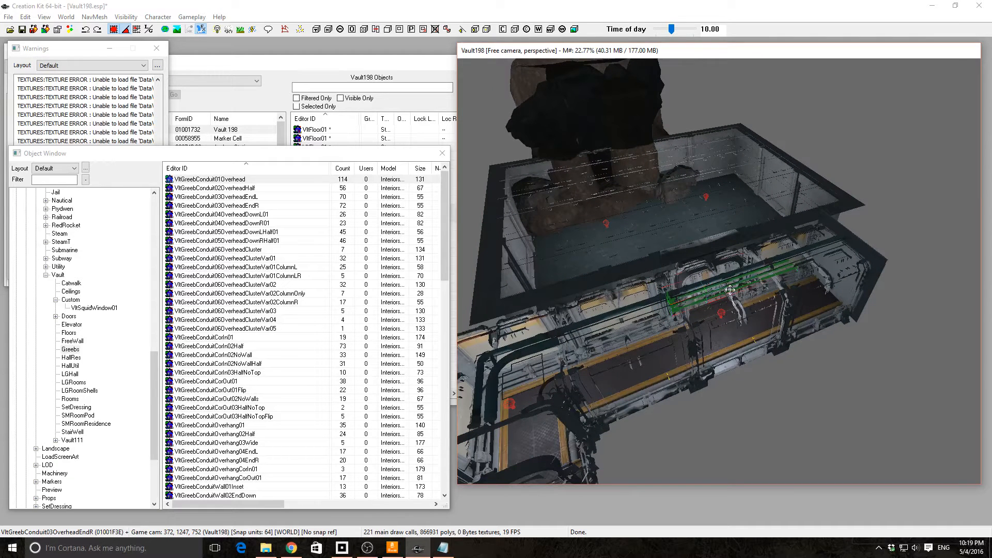
# Slide the conduit down-left along the wall, then duplicate the left end piece and raise the copy up-right
pyautogui.moveTo(728, 292); pyautogui.dragTo(661, 341)
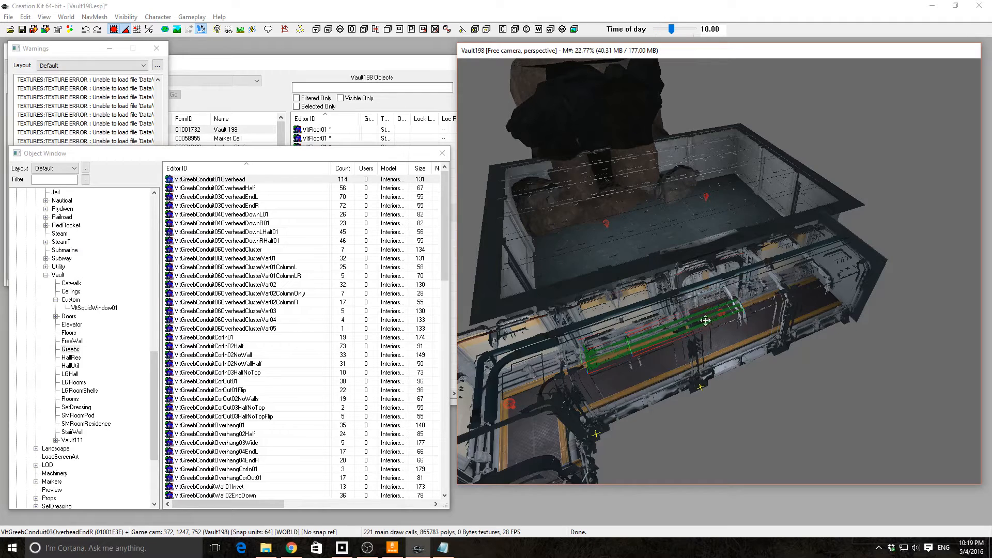
pyautogui.click(617, 349)
pyautogui.hotkey('ctrl', 'd')
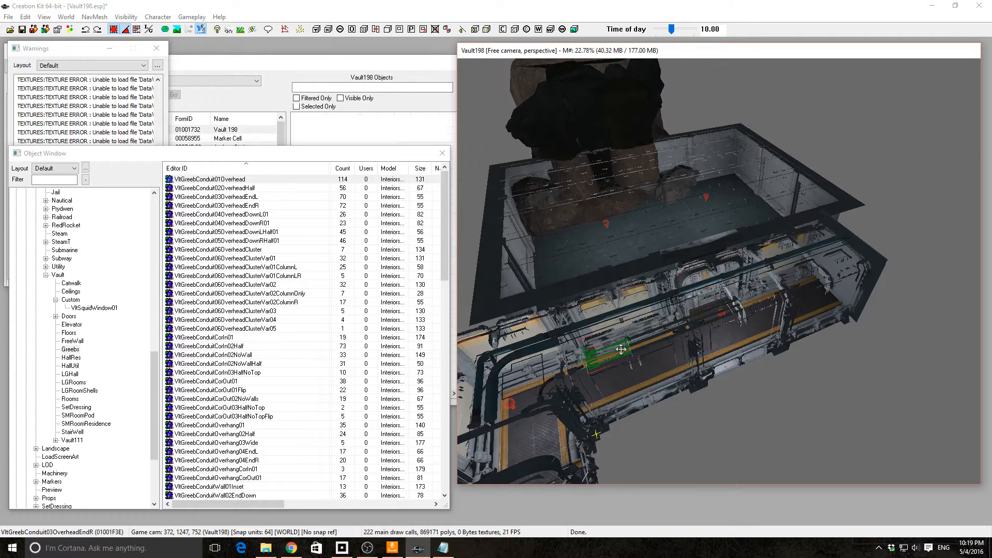
pyautogui.moveTo(622, 355); pyautogui.dragTo(764, 318)
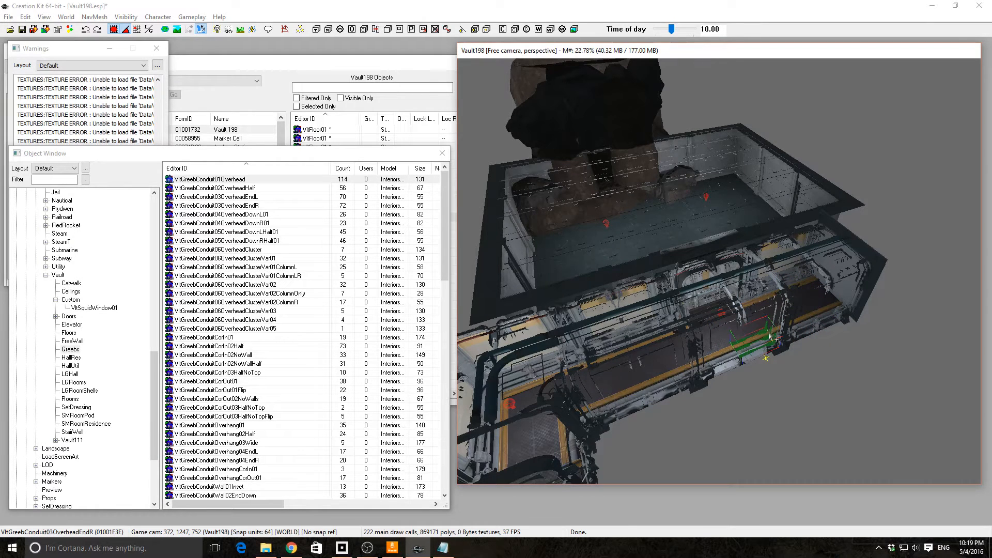
pyautogui.moveTo(766, 357); pyautogui.dragTo(761, 316)
# Zoom in over the overhead conduits and select the VltGreebConduit03OverheadEndR end piece at left-centre
pyautogui.scroll(10, 766, 283)
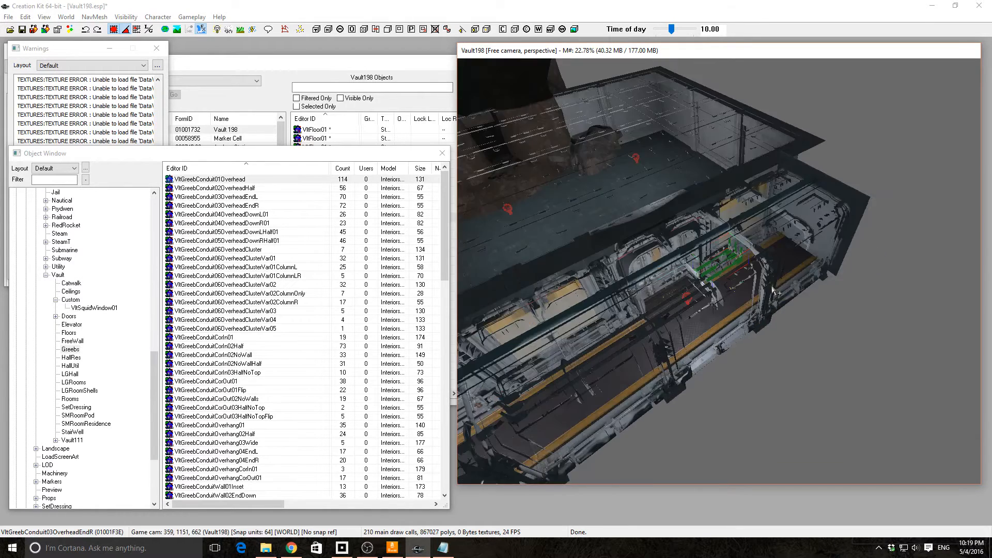
pyautogui.scroll(-6, 791, 263)
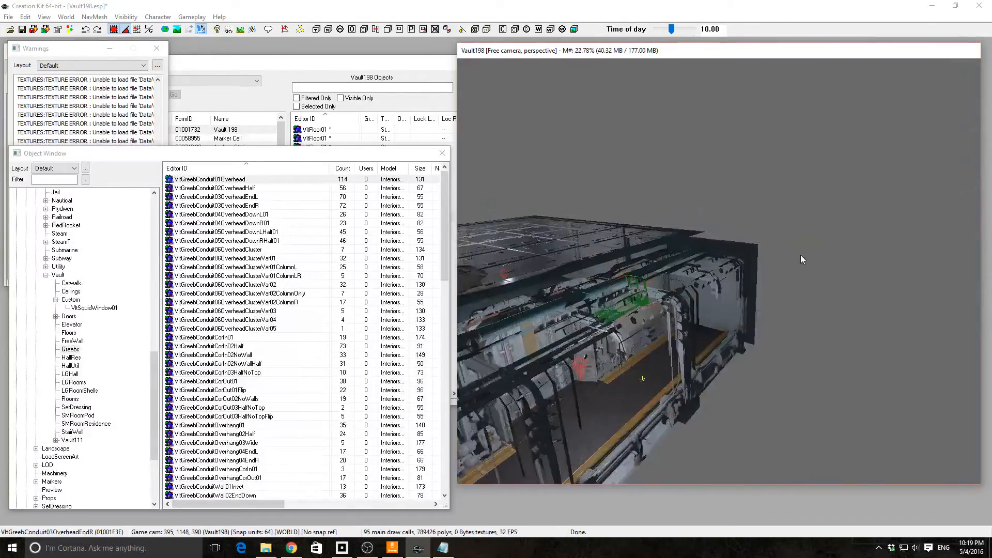
pyautogui.scroll(4, 807, 273)
pyautogui.moveTo(663, 276); pyautogui.dragTo(694, 271, button='middle')
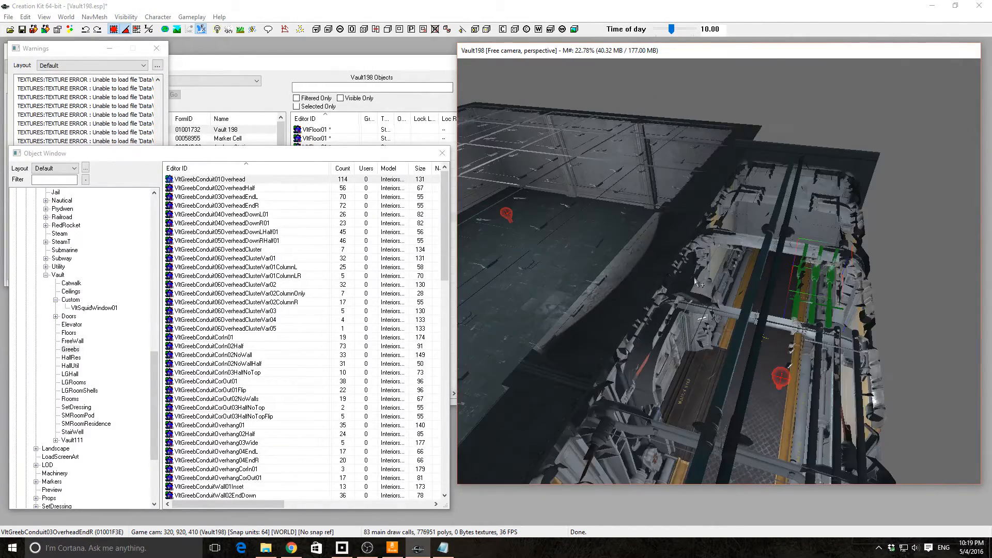
pyautogui.scroll(4, 694, 272)
pyautogui.scroll(-4, 674, 273)
pyautogui.scroll(-5, 669, 280)
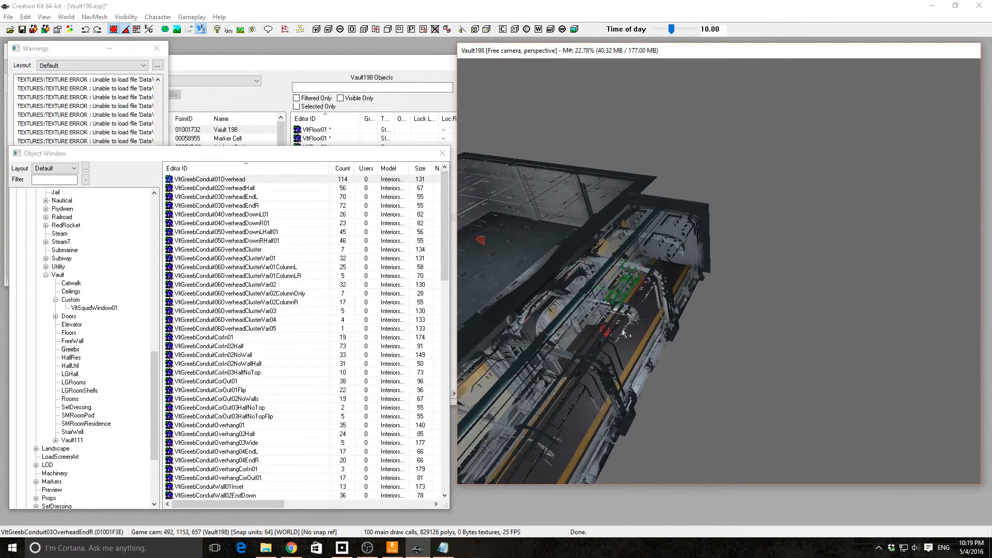
pyautogui.scroll(6, 624, 333)
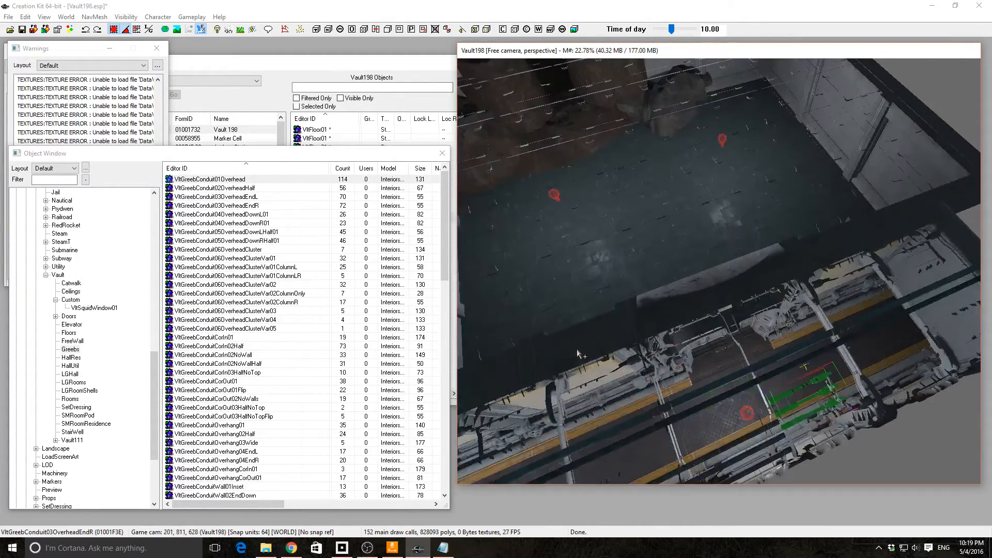
pyautogui.scroll(3, 584, 341)
pyautogui.scroll(3, 589, 329)
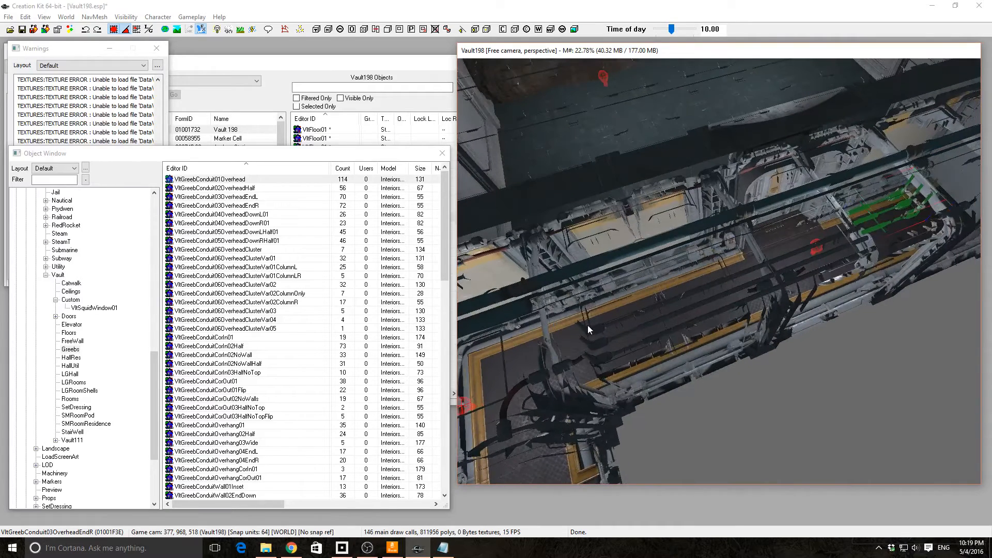
pyautogui.click(636, 315)
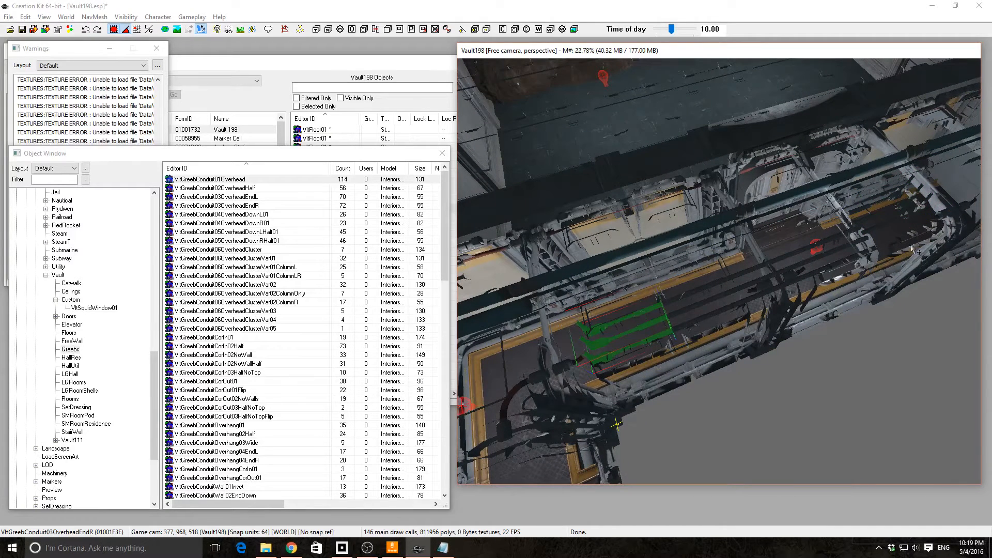
# Check the conduit end piece's properties, realign the view and switch the rotation axis
pyautogui.doubleClick(649, 314)
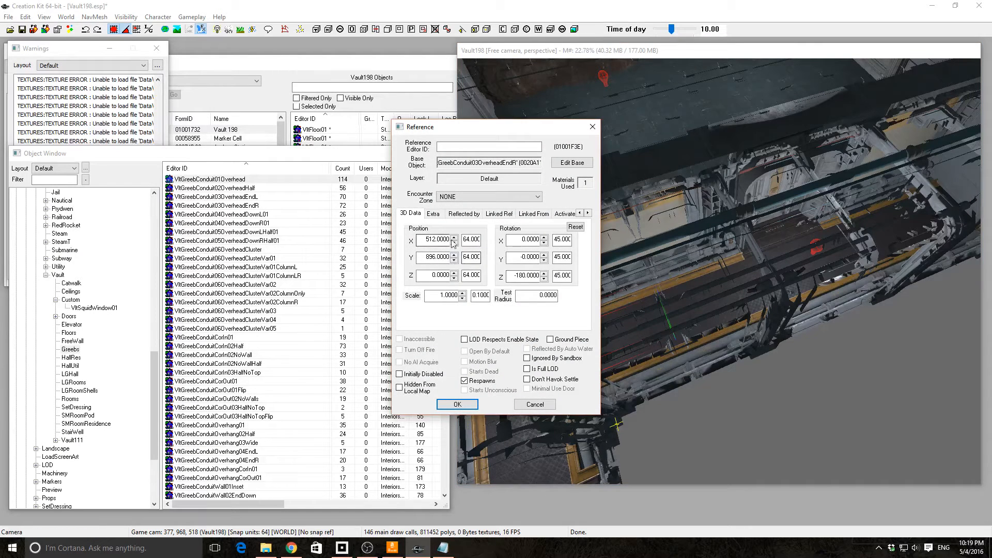
pyautogui.press('Escape')
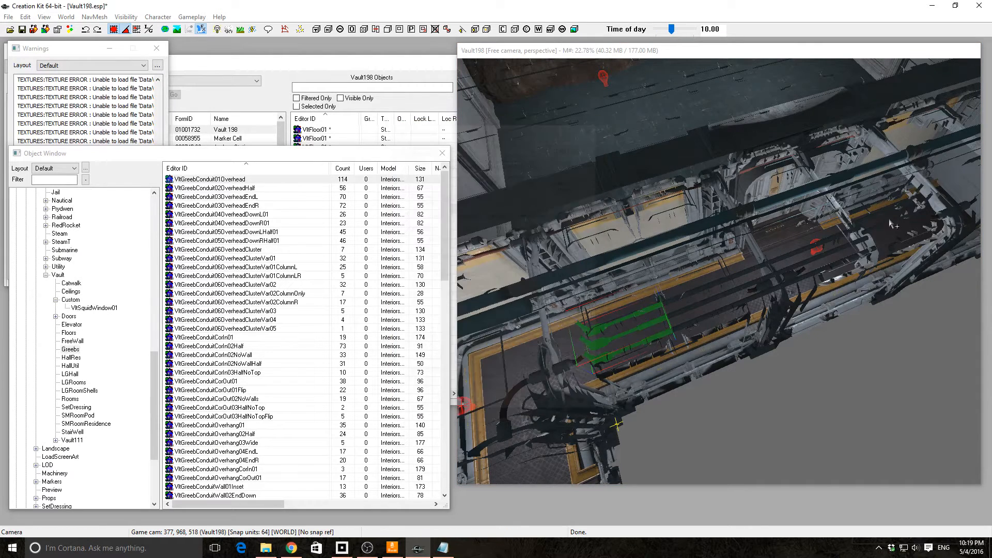
pyautogui.moveTo(887, 243); pyautogui.dragTo(885, 245, button='middle')
pyautogui.moveTo(885, 246); pyautogui.dragTo(881, 262, button='right')
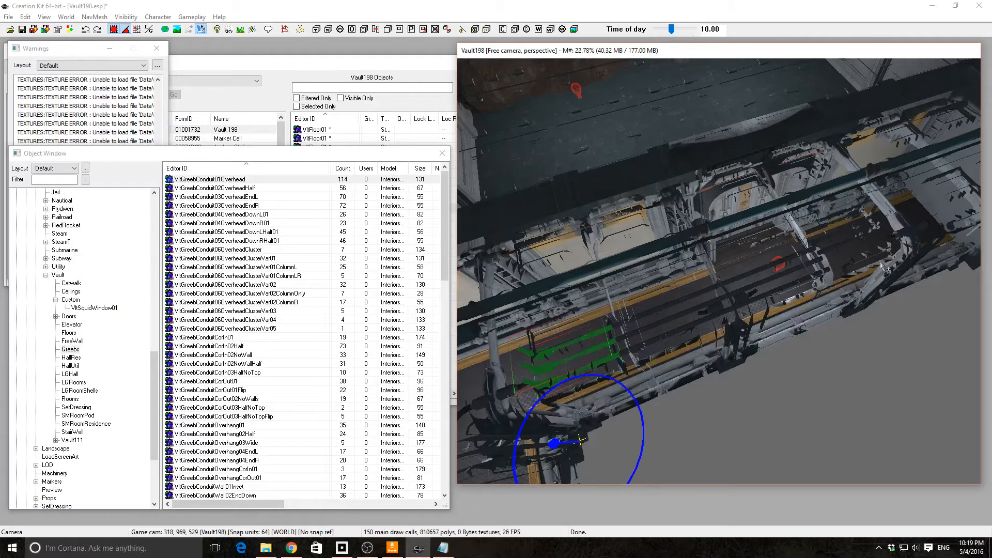
pyautogui.press('x')
pyautogui.press('c')
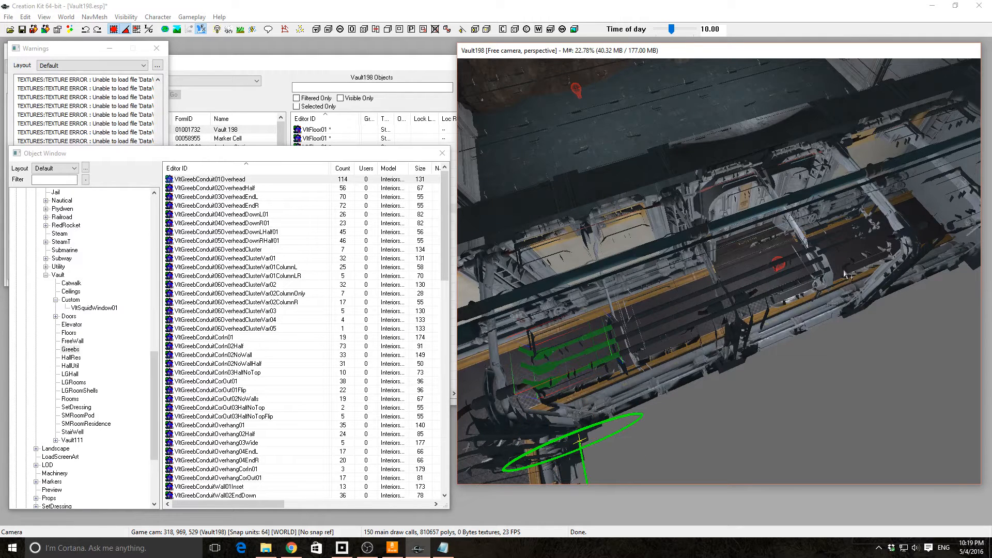
pyautogui.moveTo(762, 298); pyautogui.dragTo(764, 297, button='right')
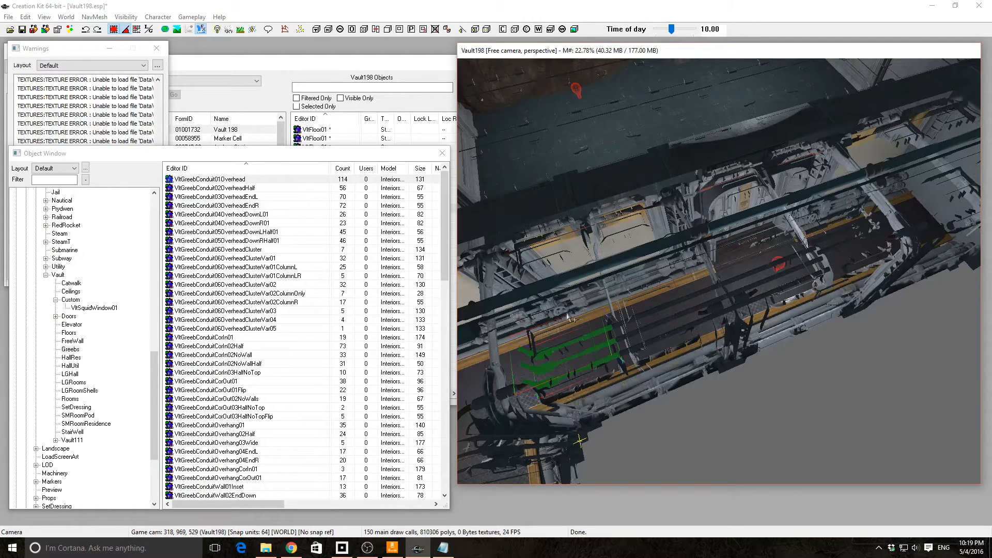
# Set the second conduit end piece's Y position to 768 and move it into the corridor
pyautogui.doubleClick(595, 335)
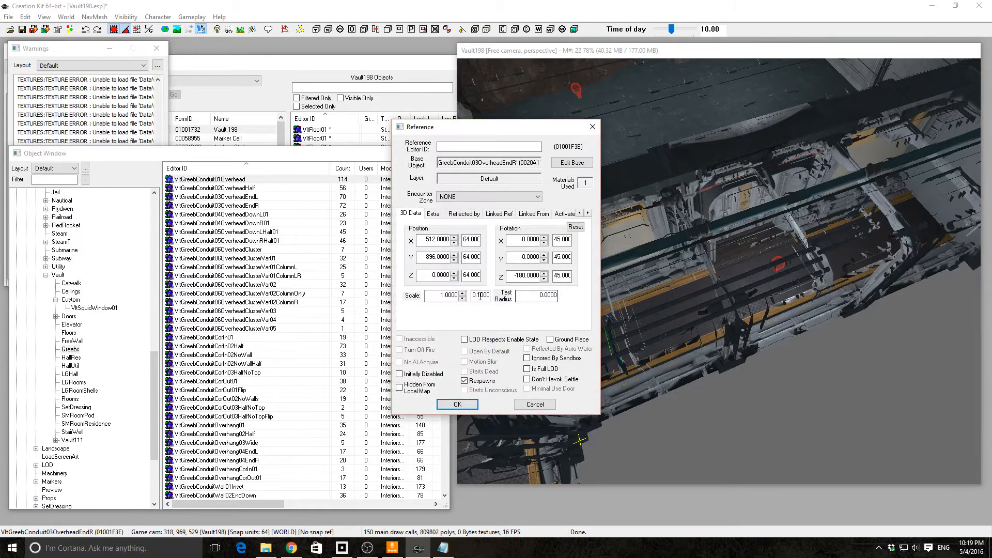
pyautogui.doubleClick(441, 257)
pyautogui.hotkey('ctrl', 'c')
pyautogui.click(477, 404)
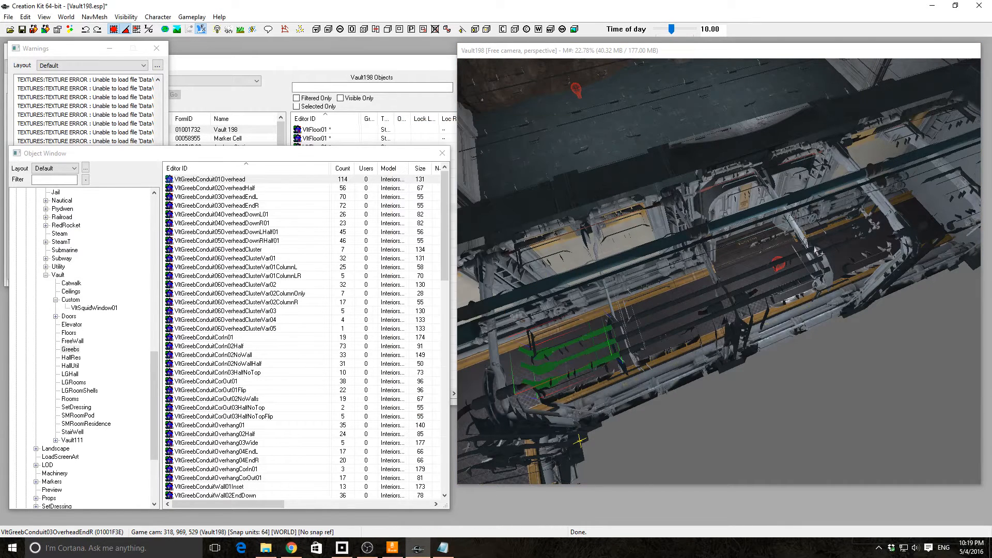
pyautogui.doubleClick(835, 251)
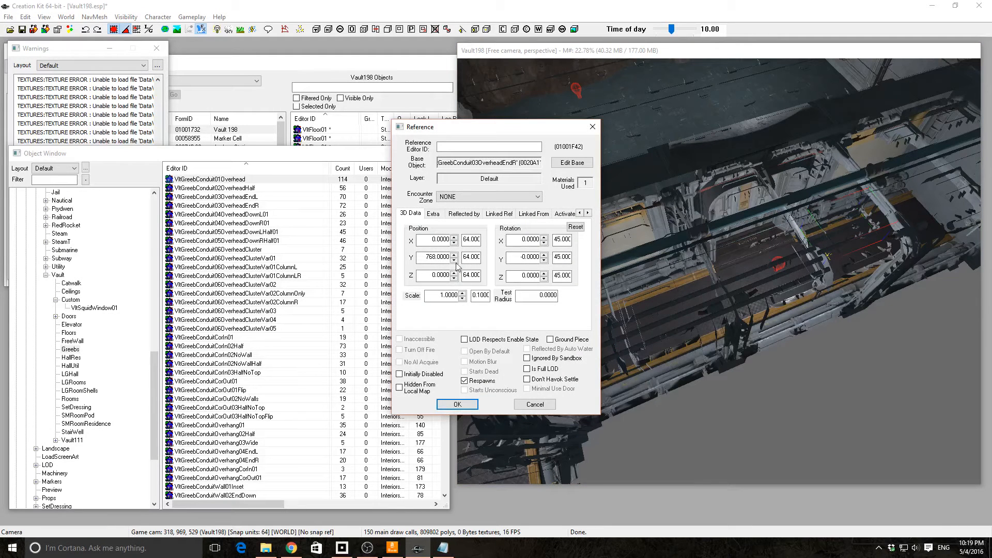
pyautogui.click(435, 256)
pyautogui.moveTo(425, 258); pyautogui.dragTo(461, 253)
pyautogui.hotkey('ctrl', 'v')
pyautogui.click(463, 405)
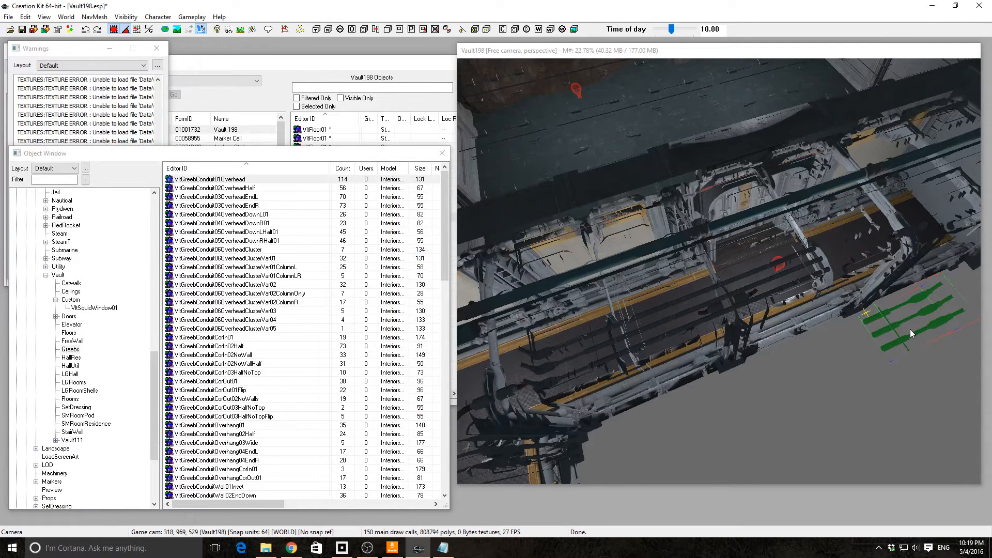
pyautogui.moveTo(925, 310); pyautogui.dragTo(853, 233)
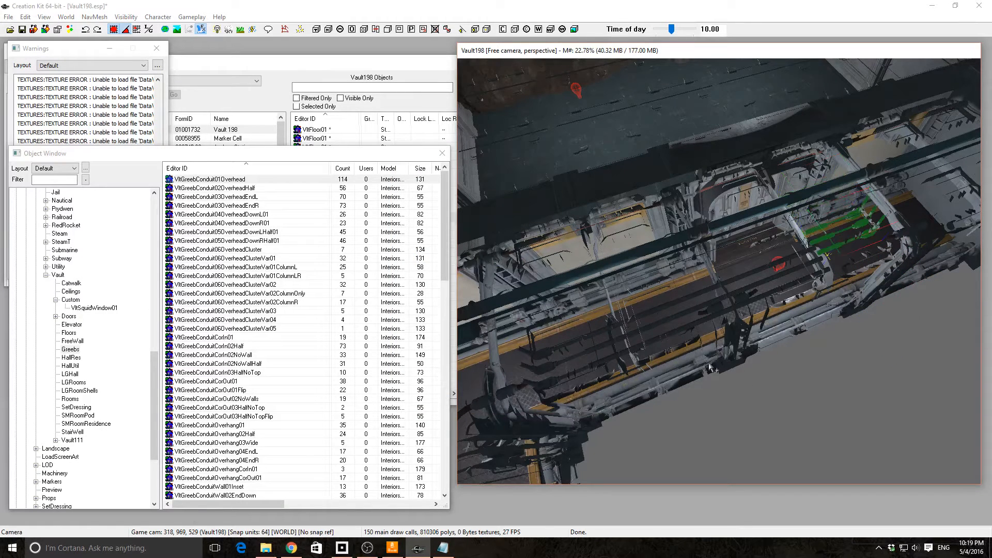
# Review both end pieces' properties and select the VltHallUtil1WayEnd01 hall piece
pyautogui.doubleClick(578, 344)
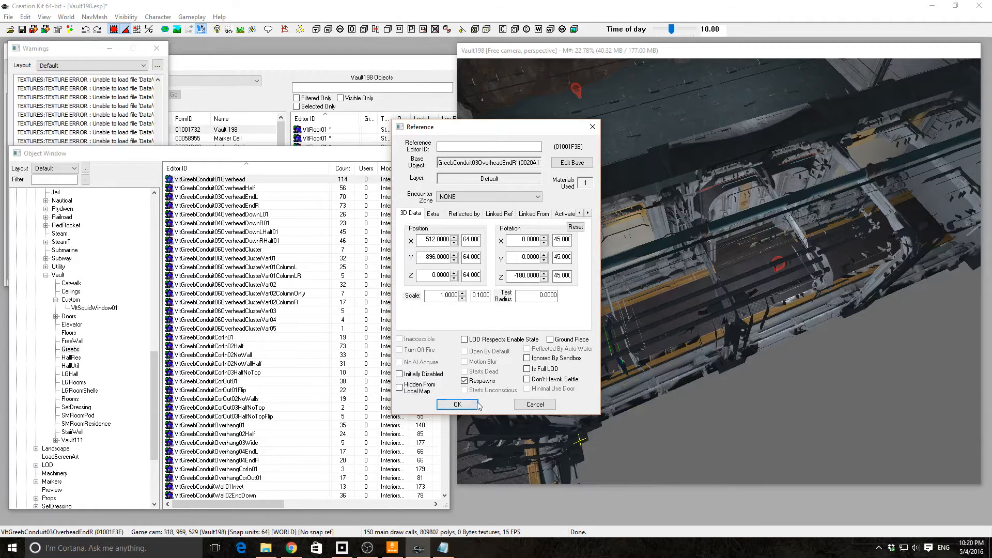
pyautogui.click(535, 403)
pyautogui.doubleClick(836, 246)
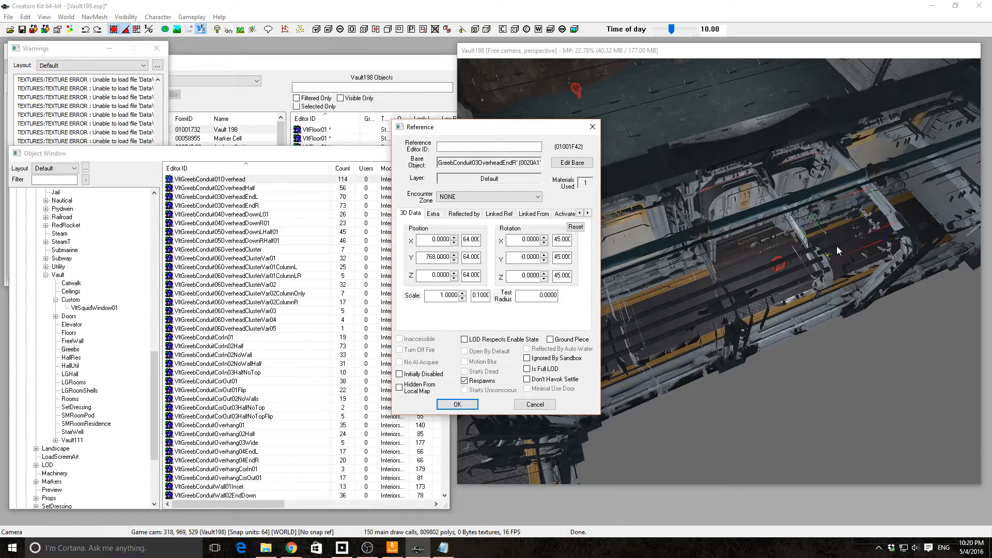
pyautogui.click(835, 248)
pyautogui.click(827, 255)
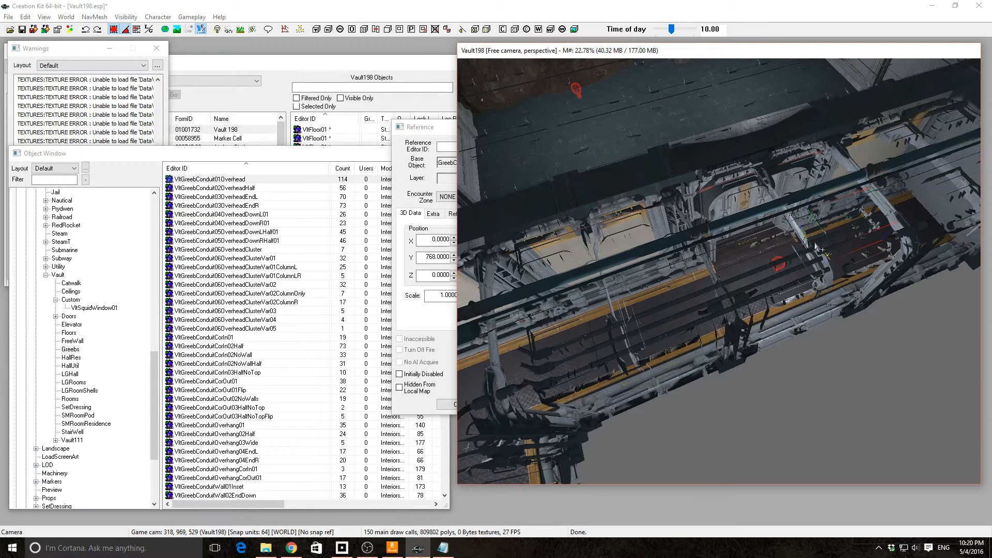
# Select and deselect the vault room piece, then pan across the vault interior
pyautogui.rightClick(848, 243)
pyautogui.click(821, 262)
pyautogui.click(787, 286)
pyautogui.moveTo(786, 286); pyautogui.dragTo(784, 291, button='right')
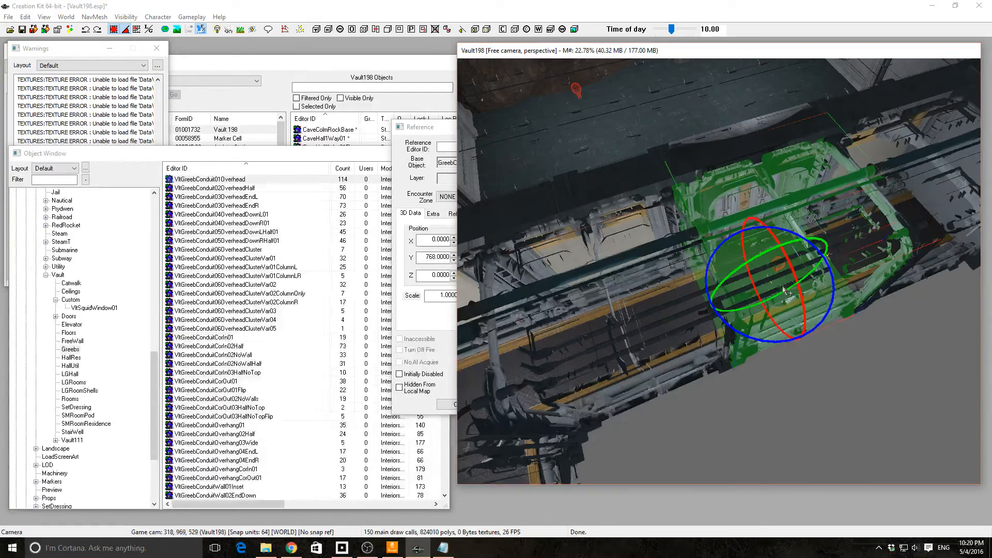
pyautogui.click(831, 357)
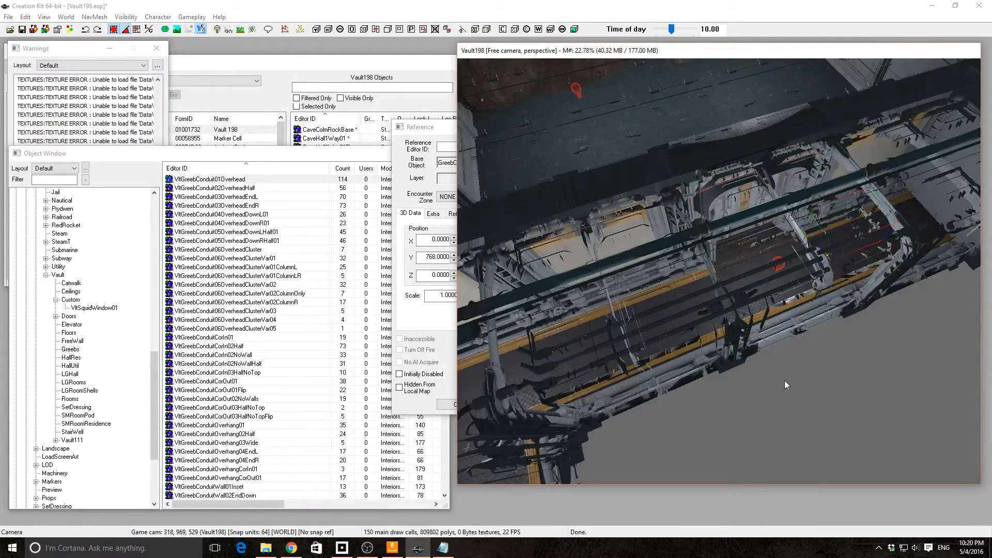
pyautogui.moveTo(784, 381); pyautogui.dragTo(756, 380, button='middle')
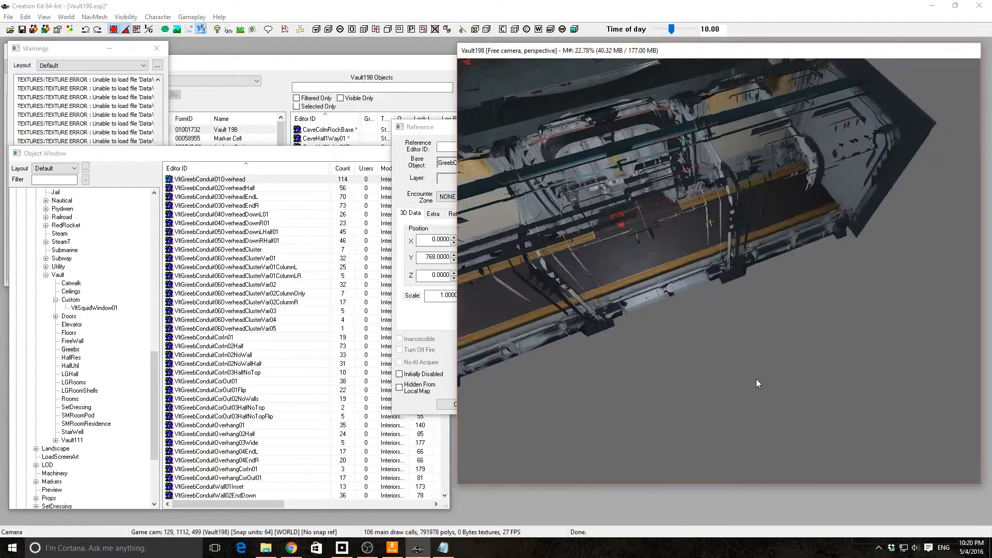
pyautogui.scroll(5, 756, 381)
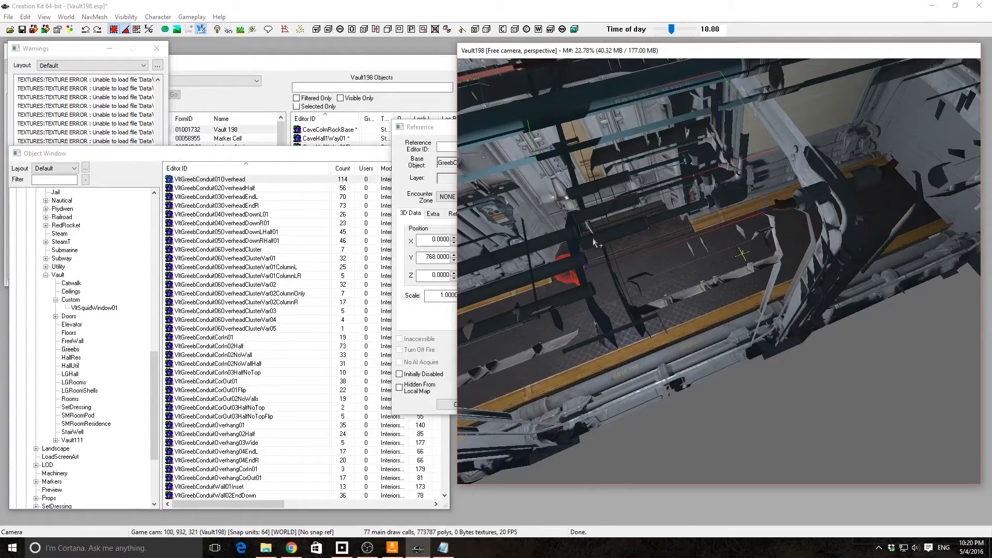
# Orbit down along the corridor wall and select the VltHallUtil1WayDoor01 hall piece at the landing
pyautogui.keyDown('shift'); pyautogui.moveTo(595, 243); pyautogui.dragTo(629, 115, button='middle'); pyautogui.keyUp('shift')
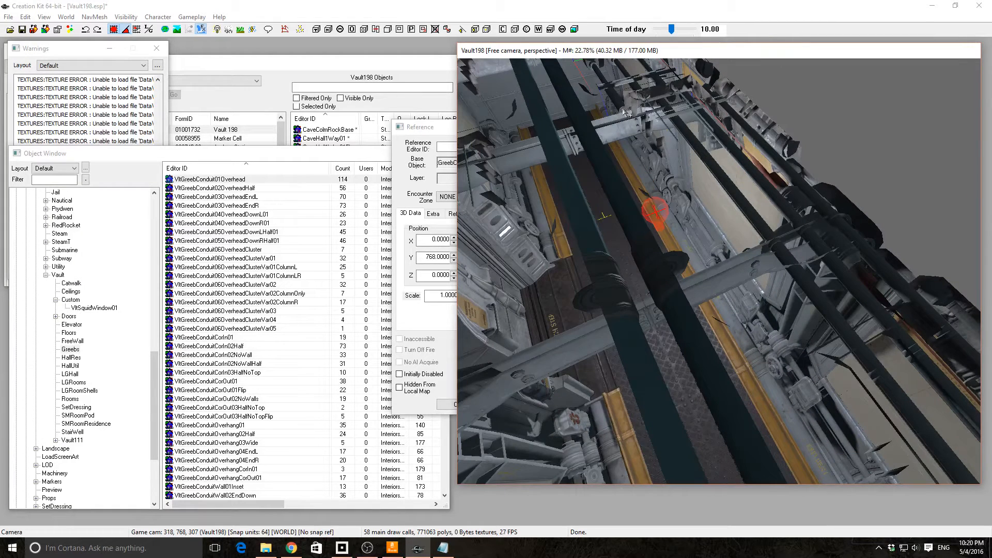
pyautogui.click(598, 98)
pyautogui.scroll(3, 622, 123)
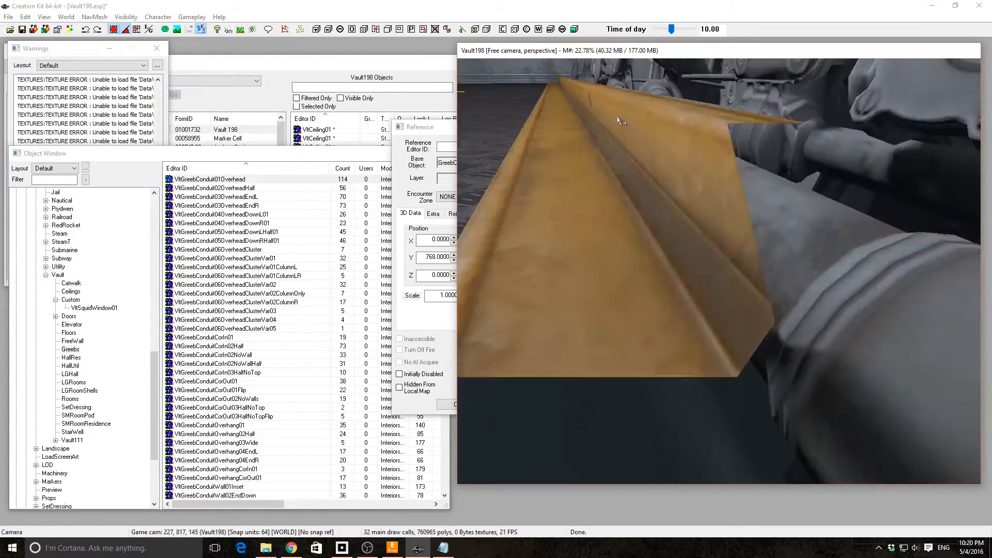
pyautogui.scroll(2, 622, 120)
pyautogui.moveTo(622, 119)
pyautogui.keyDown('shift'); pyautogui.mouseDown(button='middle')
pyautogui.moveTo(642, 137)
pyautogui.moveTo(642, 111)
pyautogui.mouseUp(button='middle'); pyautogui.keyUp('shift')
pyautogui.scroll(1, 649, 132)
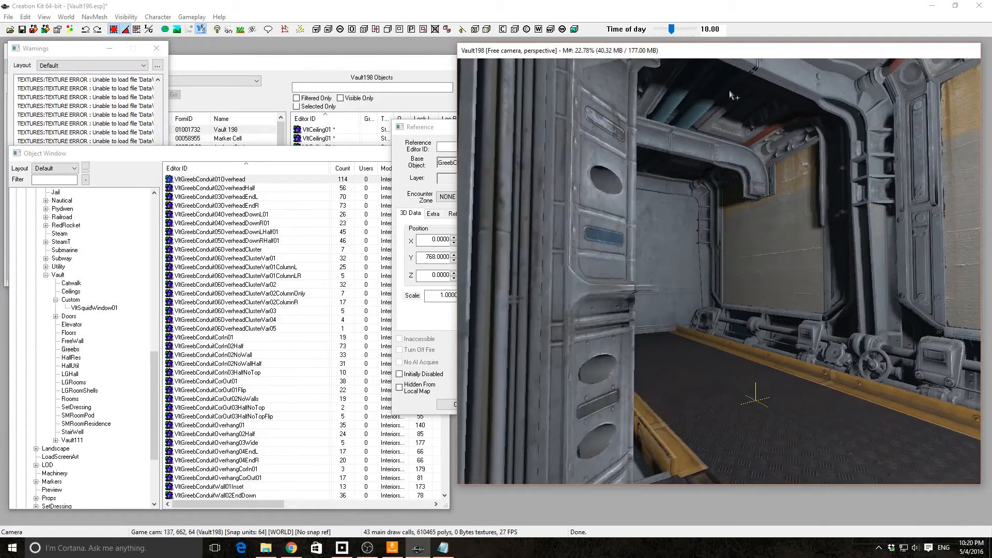
pyautogui.moveTo(729, 90)
pyautogui.keyDown('shift'); pyautogui.mouseDown(button='middle')
pyautogui.moveTo(752, 121)
pyautogui.moveTo(744, 134)
pyautogui.moveTo(749, 112)
pyautogui.mouseUp(button='middle'); pyautogui.keyUp('shift')
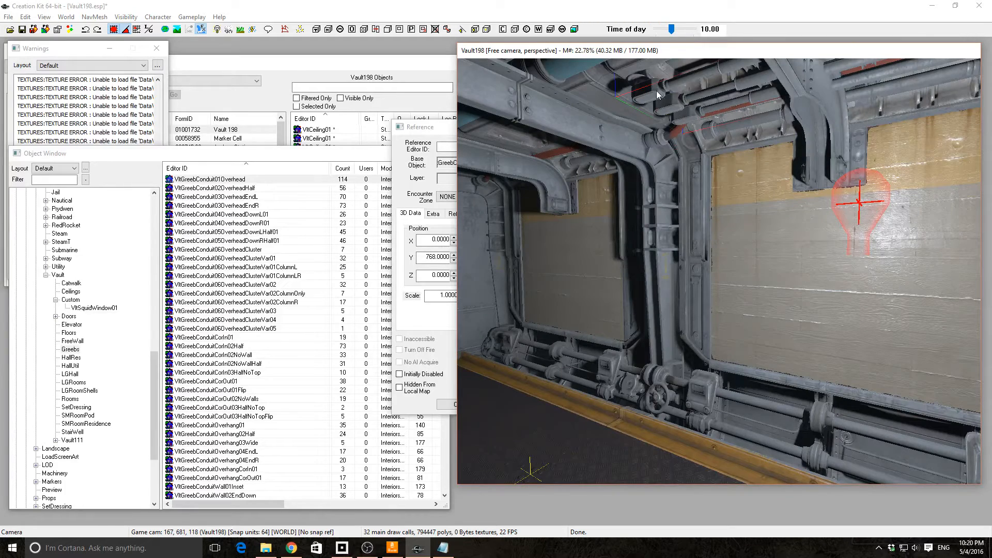
pyautogui.moveTo(677, 100)
pyautogui.keyDown('shift'); pyautogui.mouseDown(button='middle')
pyautogui.moveTo(704, 87)
pyautogui.moveTo(725, 107)
pyautogui.moveTo(733, 222)
pyautogui.moveTo(763, 209)
pyautogui.moveTo(823, 216)
pyautogui.mouseUp(button='middle'); pyautogui.keyUp('shift')
pyautogui.click(733, 222)
pyautogui.scroll(-5, 734, 224)
pyautogui.scroll(5, 801, 217)
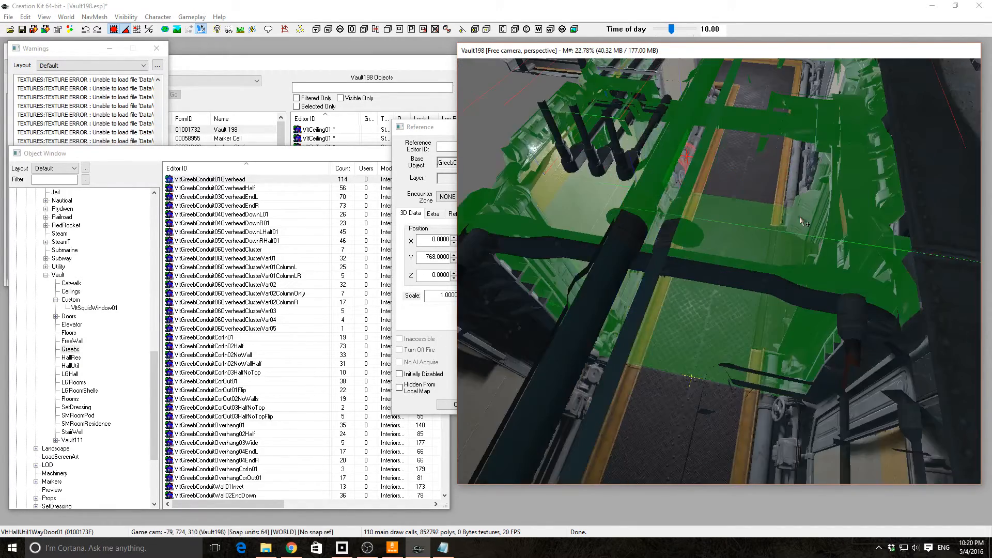
# Orbit beneath the wall conduits, select the lower VltGreebConduit01Overhead pipes, and raise the end piece's Reference dialog
pyautogui.scroll(5, 801, 220)
pyautogui.keyDown('shift'); pyautogui.moveTo(801, 220); pyautogui.dragTo(826, 110, button='middle'); pyautogui.keyUp('shift')
pyautogui.scroll(-5, 824, 129)
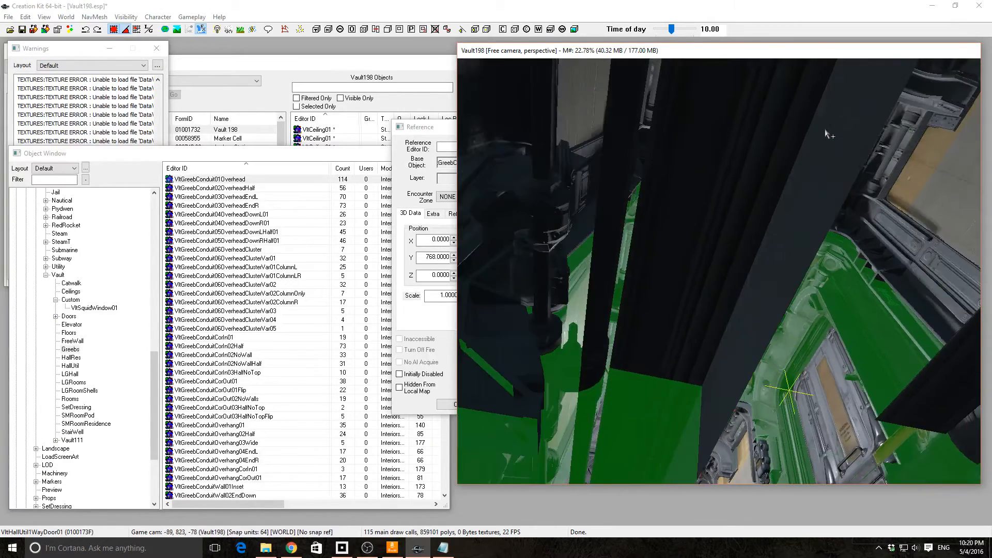
pyautogui.keyDown('shift'); pyautogui.moveTo(822, 149); pyautogui.dragTo(688, 281, button='middle'); pyautogui.keyUp('shift')
pyautogui.click(663, 373)
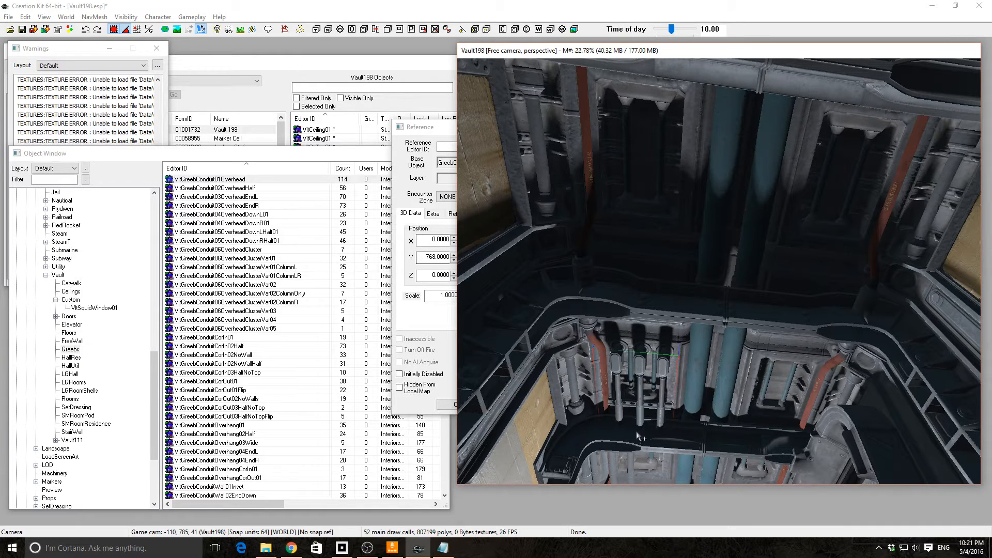
pyautogui.click(632, 468)
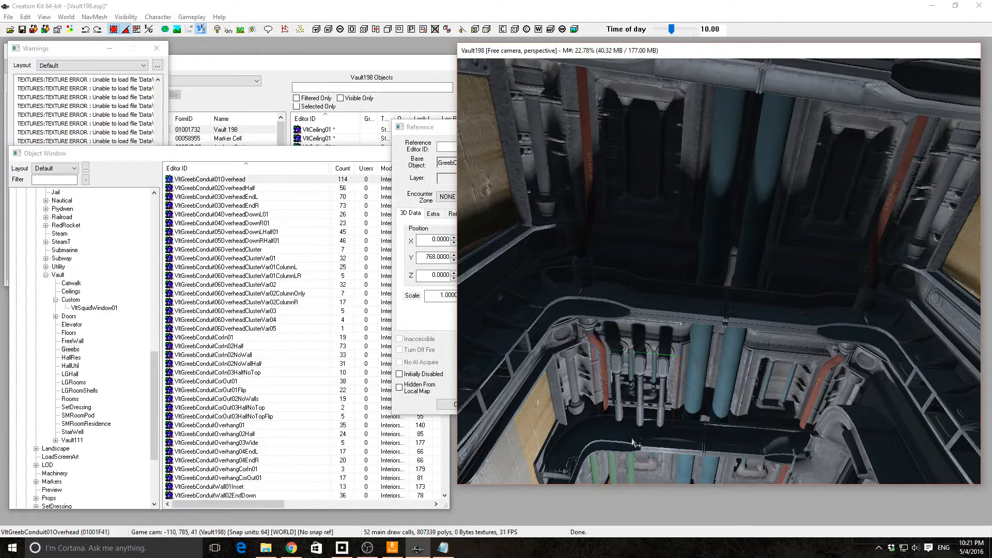
pyautogui.click(423, 127)
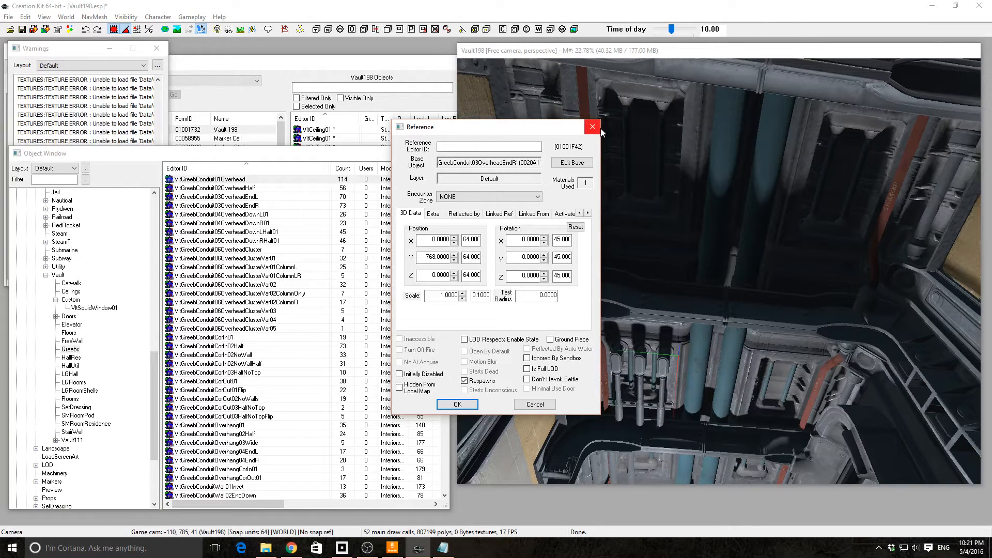
# Inspect the overhead conduit's and end piece's Reference data, closing both without changes
pyautogui.click(592, 127)
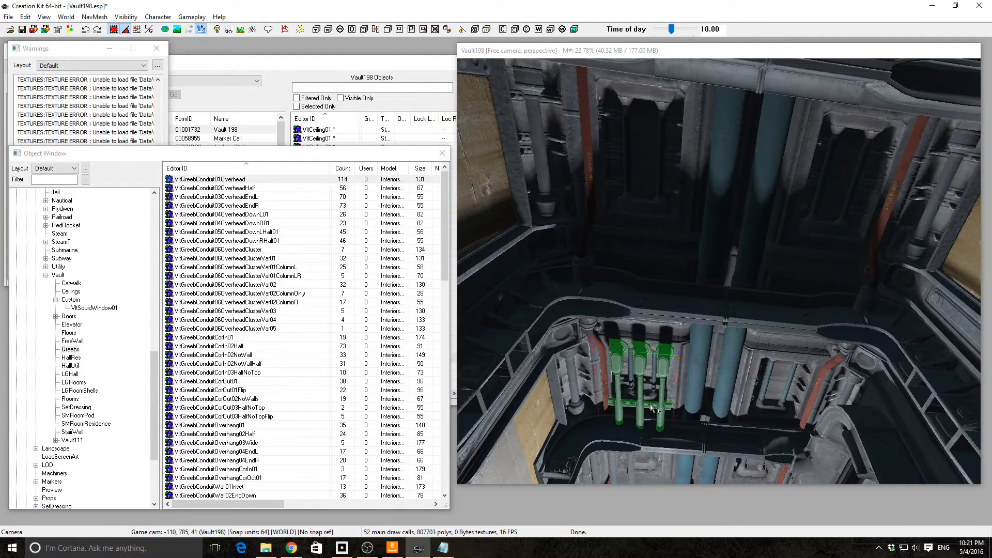
pyautogui.moveTo(645, 364)
pyautogui.keyDown('shift'); pyautogui.mouseDown(button='middle')
pyautogui.moveTo(640, 380)
pyautogui.moveTo(641, 370)
pyautogui.mouseUp(button='middle'); pyautogui.keyUp('shift')
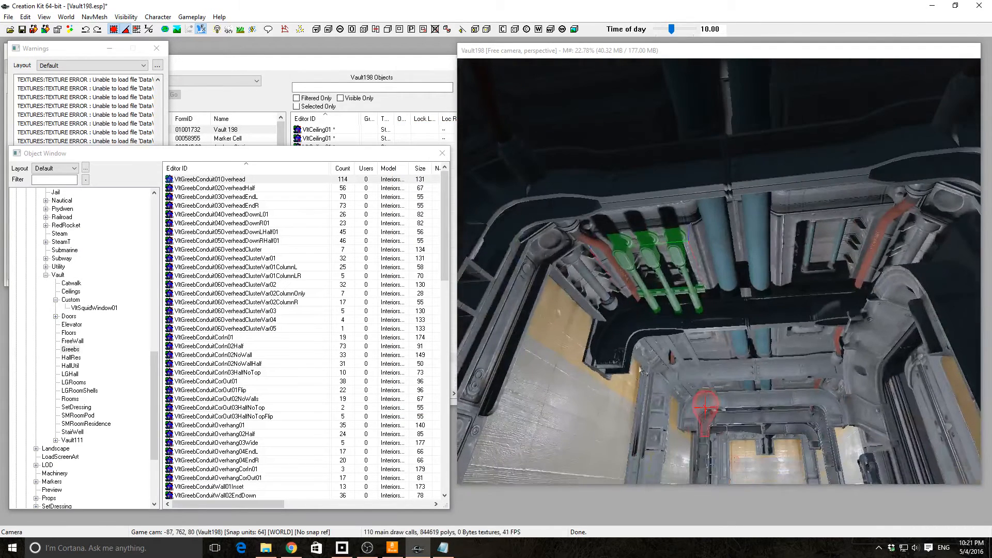
pyautogui.doubleClick(687, 346)
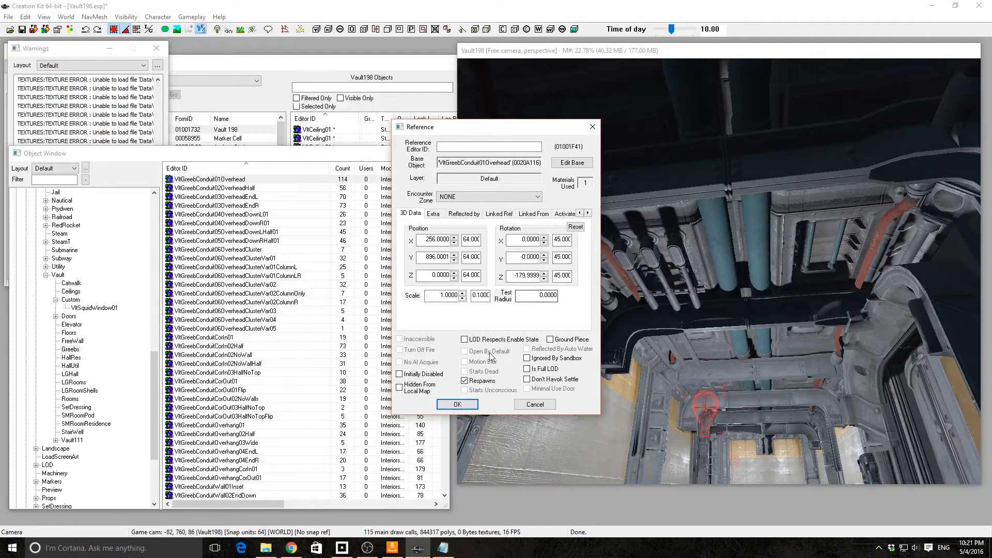
pyautogui.click(465, 406)
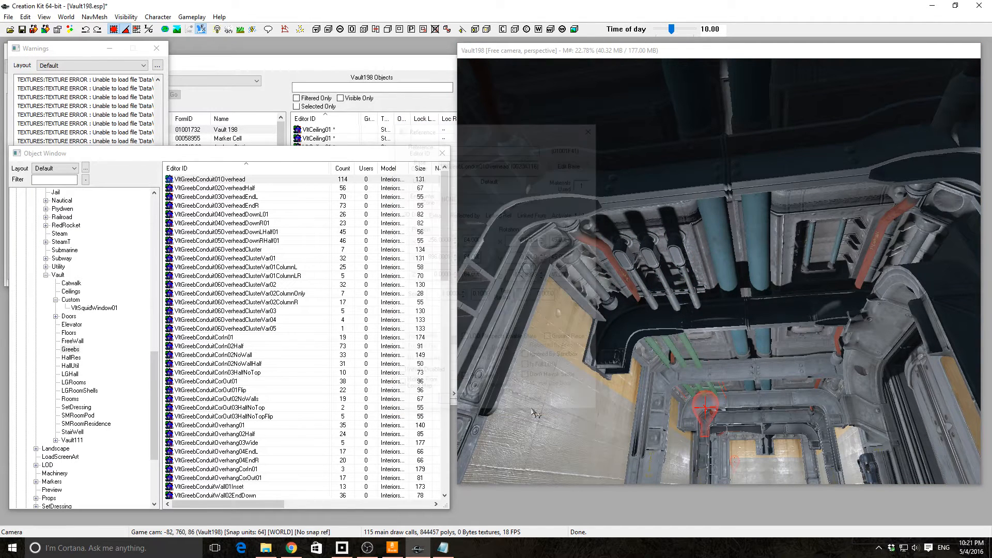
pyautogui.doubleClick(681, 262)
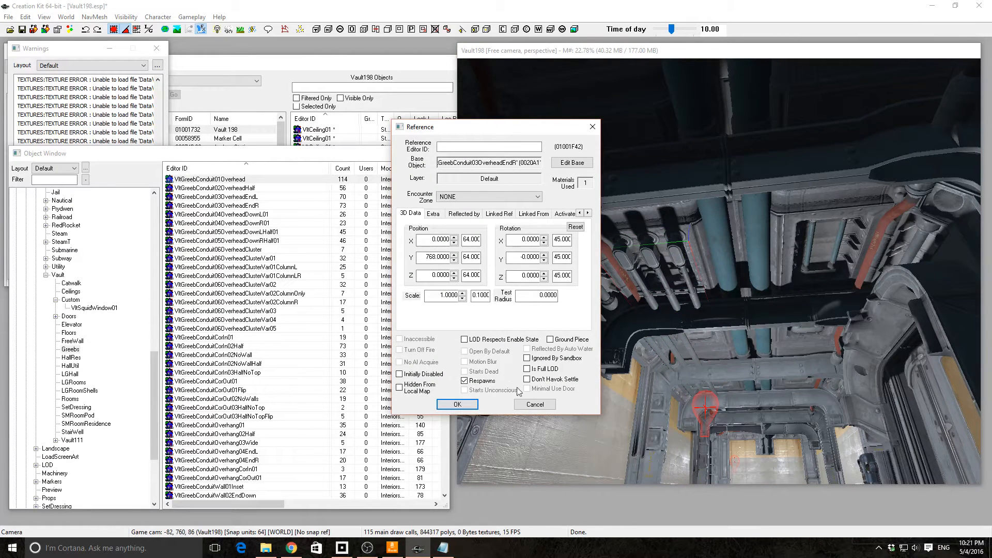
pyautogui.click(548, 405)
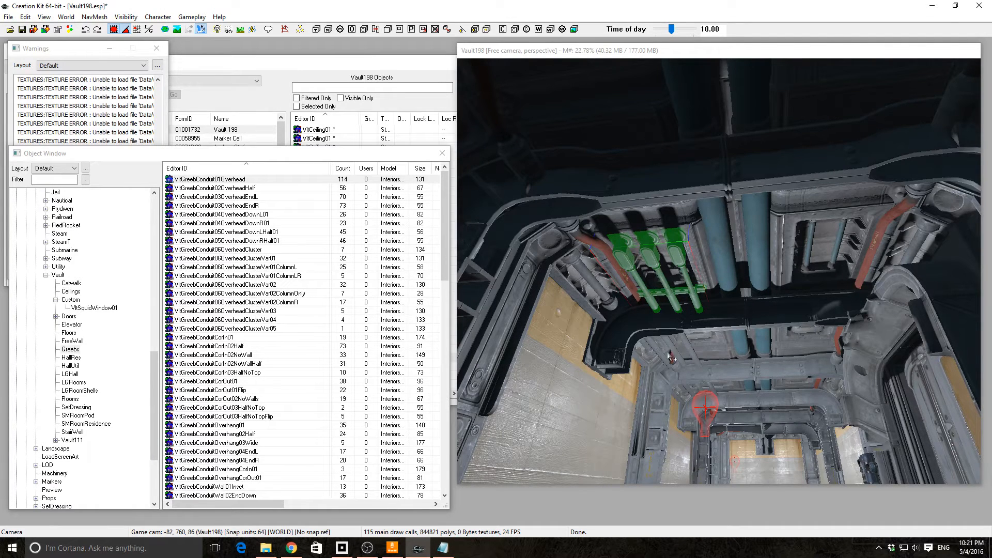
# Select the lower overhead conduit and try slanting it, then back out
pyautogui.keyDown('shift'); pyautogui.moveTo(668, 355); pyautogui.dragTo(666, 335, button='middle'); pyautogui.keyUp('shift')
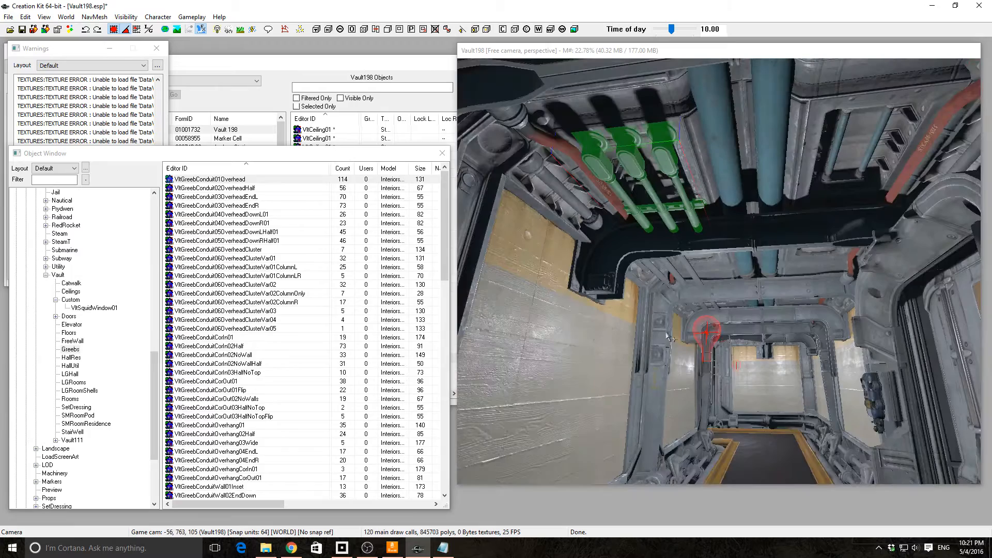
pyautogui.click(679, 293)
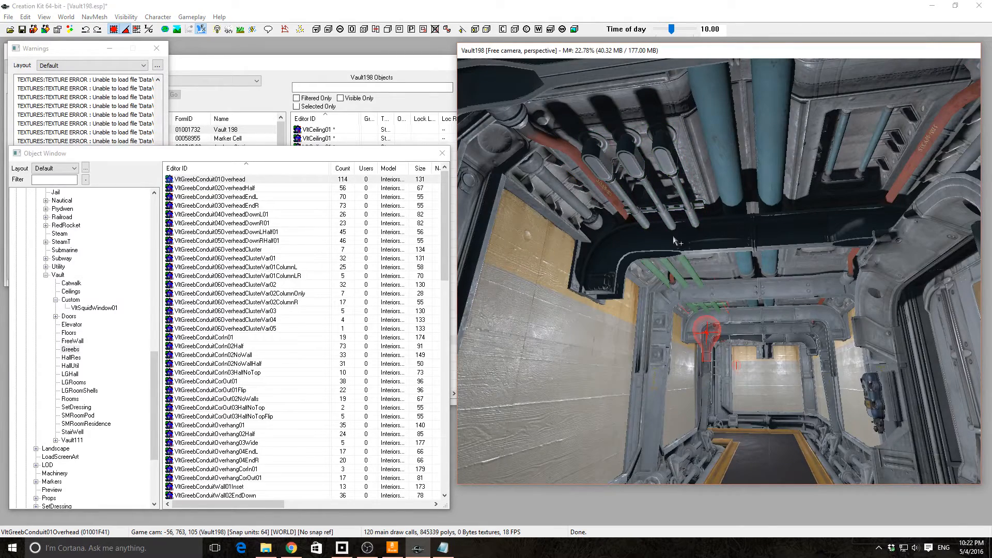
pyautogui.keyDown('shift'); pyautogui.moveTo(673, 237); pyautogui.dragTo(681, 257, button='middle'); pyautogui.keyUp('shift')
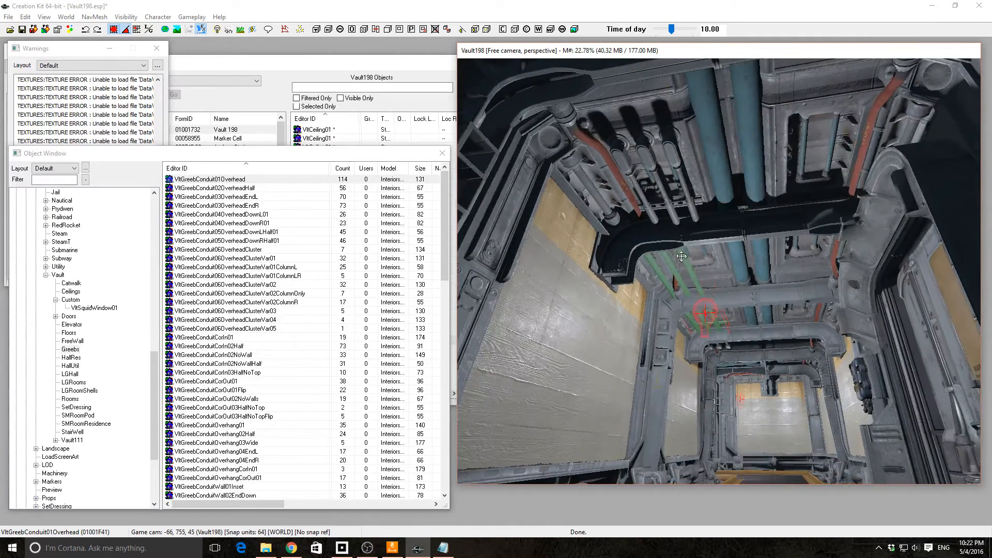
pyautogui.moveTo(686, 263)
pyautogui.mouseDown(button='right')
pyautogui.moveTo(750, 262)
pyautogui.moveTo(685, 256)
pyautogui.mouseUp(button='right')
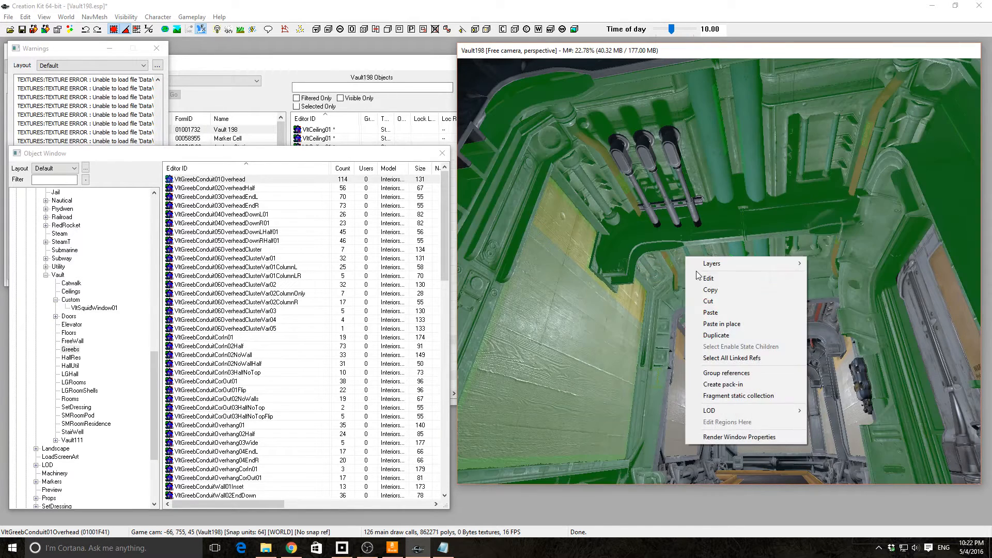
pyautogui.click(634, 285)
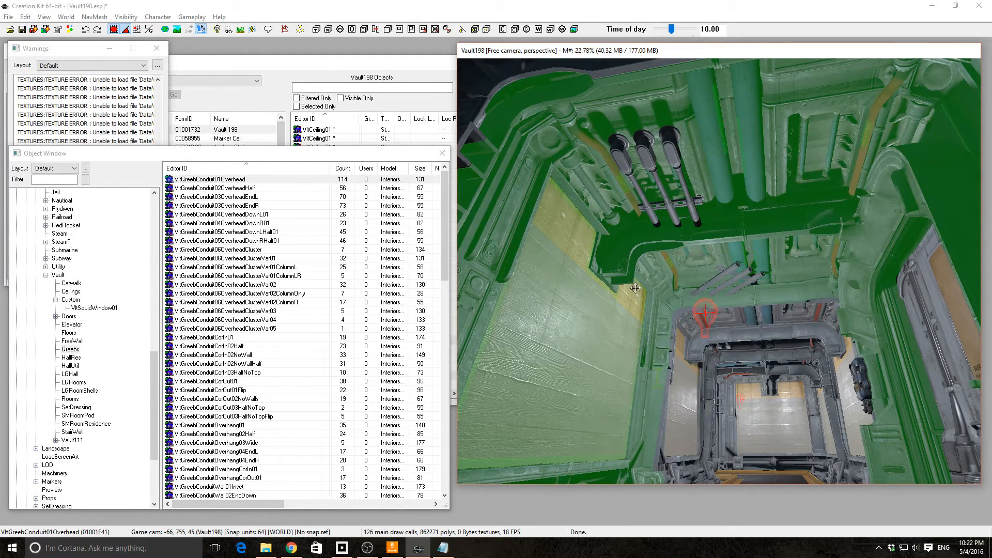
# Replace the angled conduit with a new VltGreebConduit01Overhead on the ceiling beside the blue pipes
pyautogui.click(739, 272)
pyautogui.press('Delete')
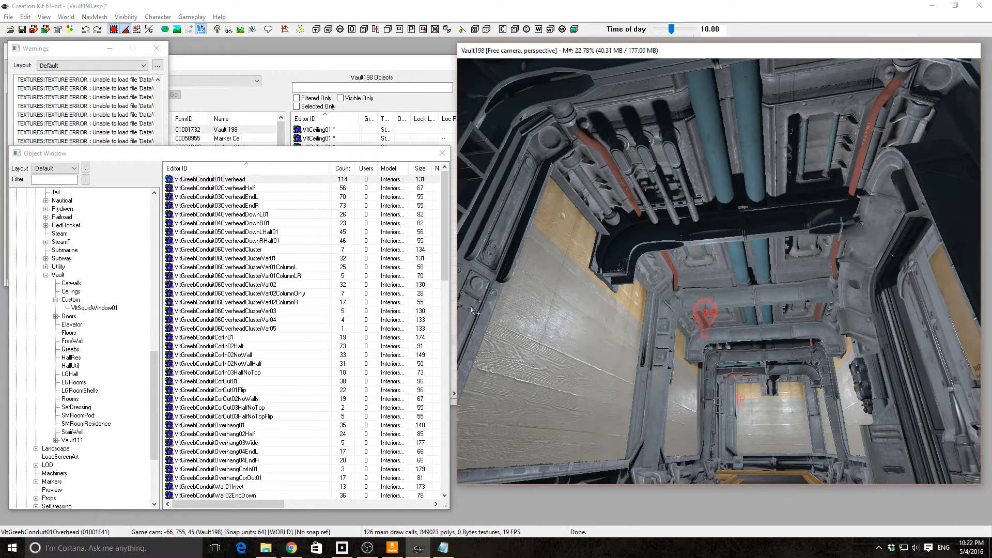
pyautogui.moveTo(698, 268); pyautogui.dragTo(713, 266)
pyautogui.moveTo(719, 263); pyautogui.dragTo(684, 241, button='right')
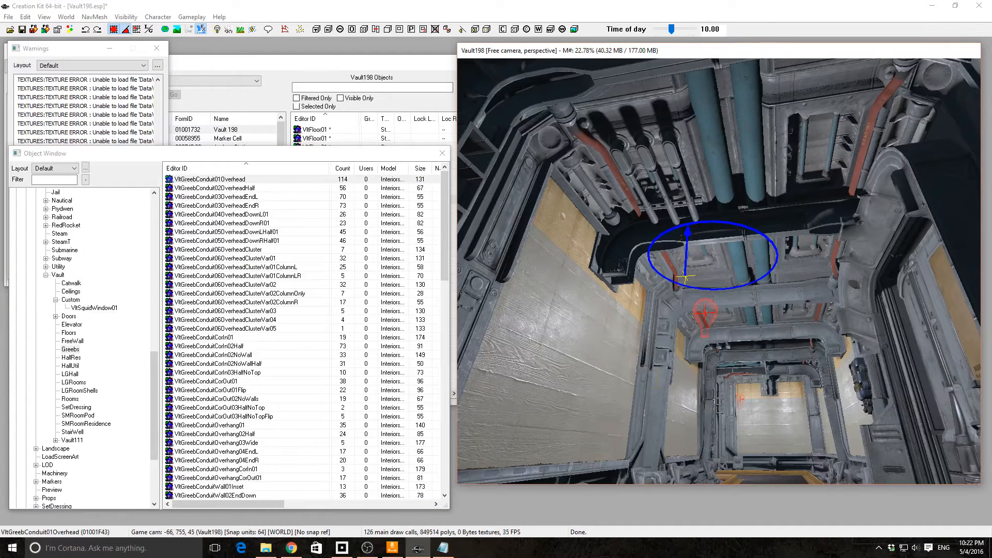
pyautogui.moveTo(686, 277); pyautogui.dragTo(665, 209)
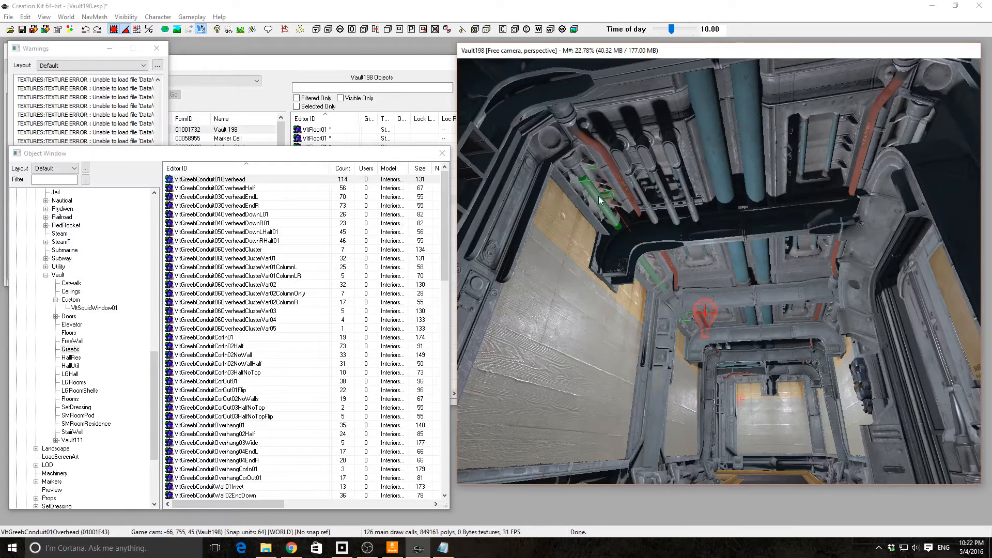
pyautogui.moveTo(599, 201); pyautogui.dragTo(700, 277)
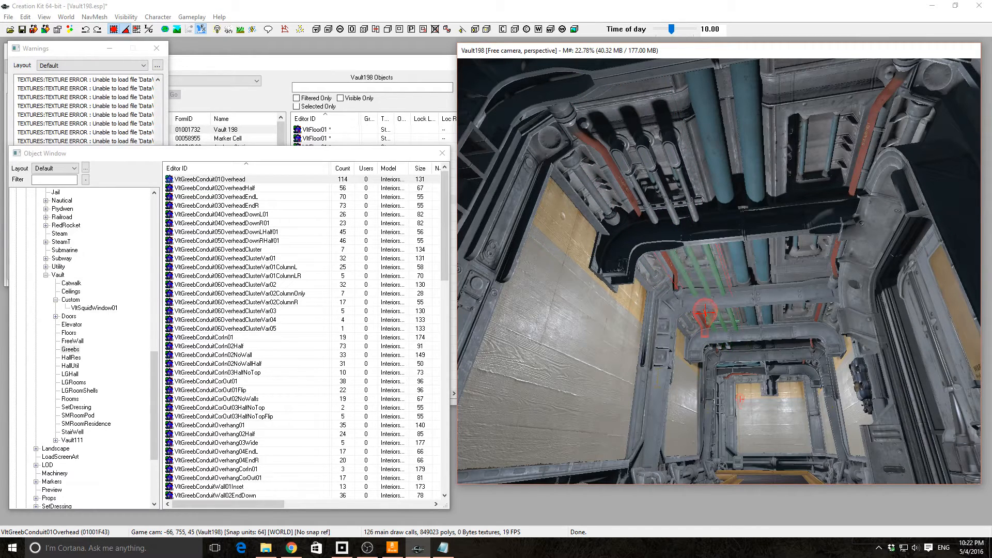
# Delete the VltGreebConduit03OverheadEndR end piece
pyautogui.moveTo(713, 256)
pyautogui.keyDown('shift'); pyautogui.mouseDown(button='middle')
pyautogui.moveTo(710, 242)
pyautogui.moveTo(713, 256)
pyautogui.mouseUp(button='middle'); pyautogui.keyUp('shift')
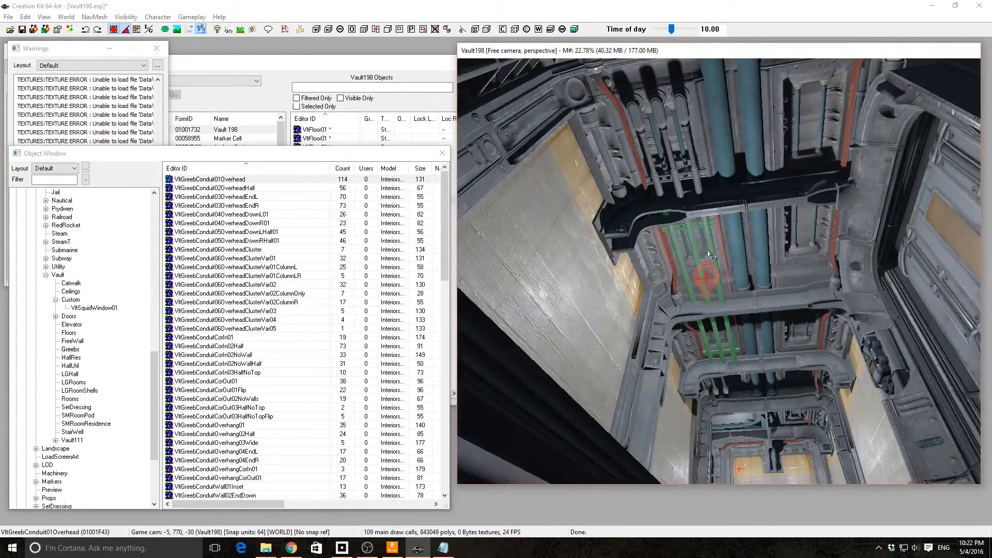
pyautogui.click(723, 390)
pyautogui.click(723, 388)
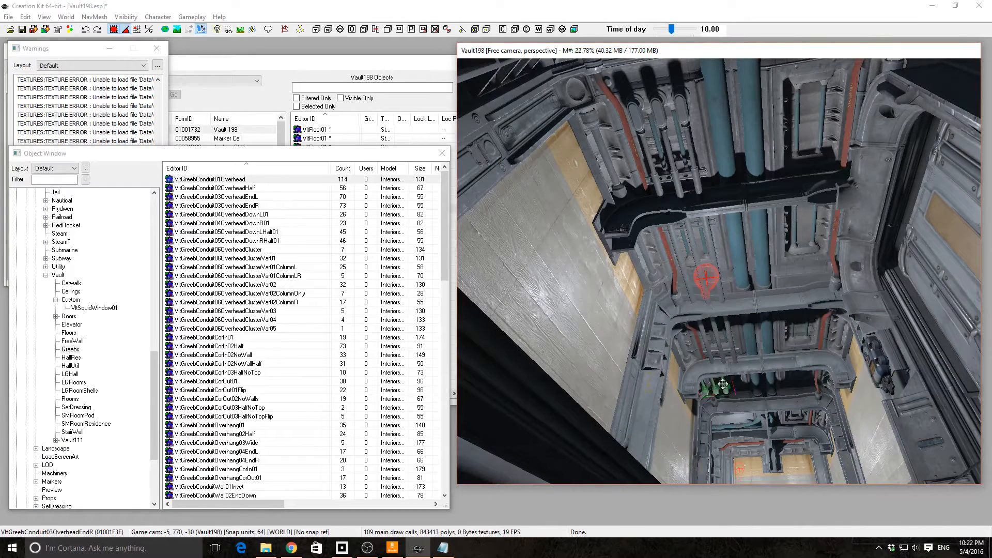
pyautogui.press('Delete')
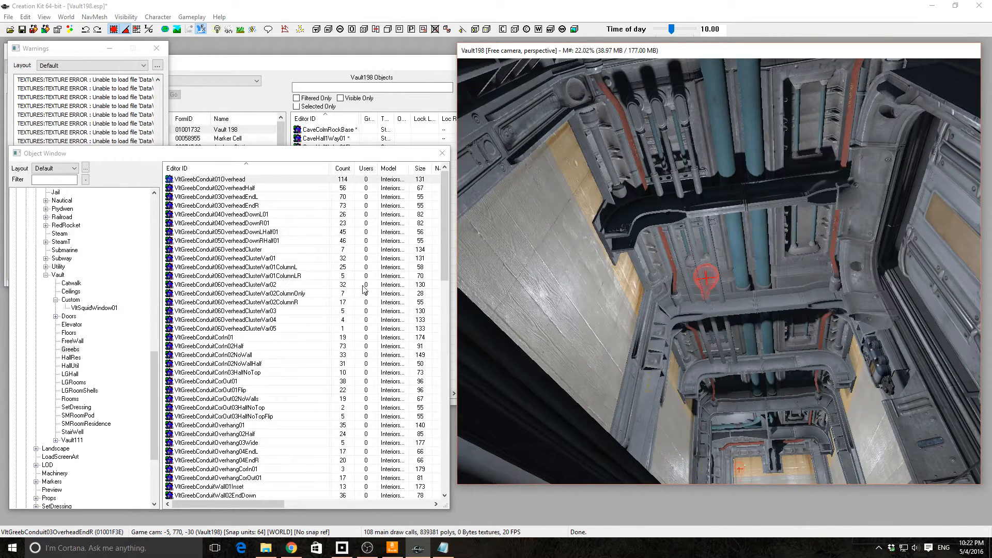
# Place a VltGreebConduit03OverheadEndL piece into the vault
pyautogui.click(242, 199)
pyautogui.moveTo(730, 384)
pyautogui.mouseDown()
pyautogui.moveTo(743, 497)
pyautogui.moveTo(744, 462)
pyautogui.moveTo(733, 460)
pyautogui.mouseUp()
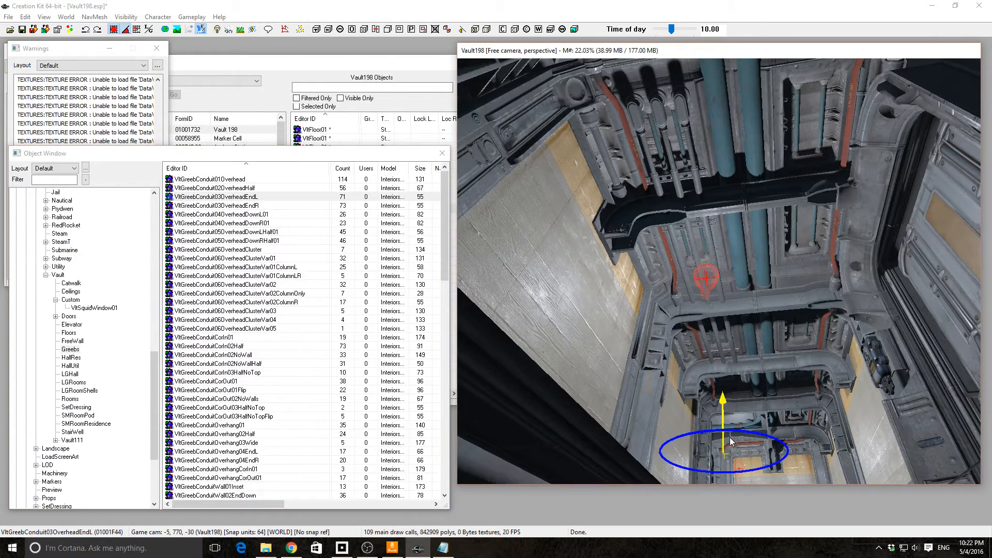
pyautogui.moveTo(739, 429)
pyautogui.mouseDown(button='middle')
pyautogui.moveTo(736, 486)
pyautogui.moveTo(727, 440)
pyautogui.moveTo(754, 410)
pyautogui.moveTo(739, 415)
pyautogui.mouseUp(button='middle')
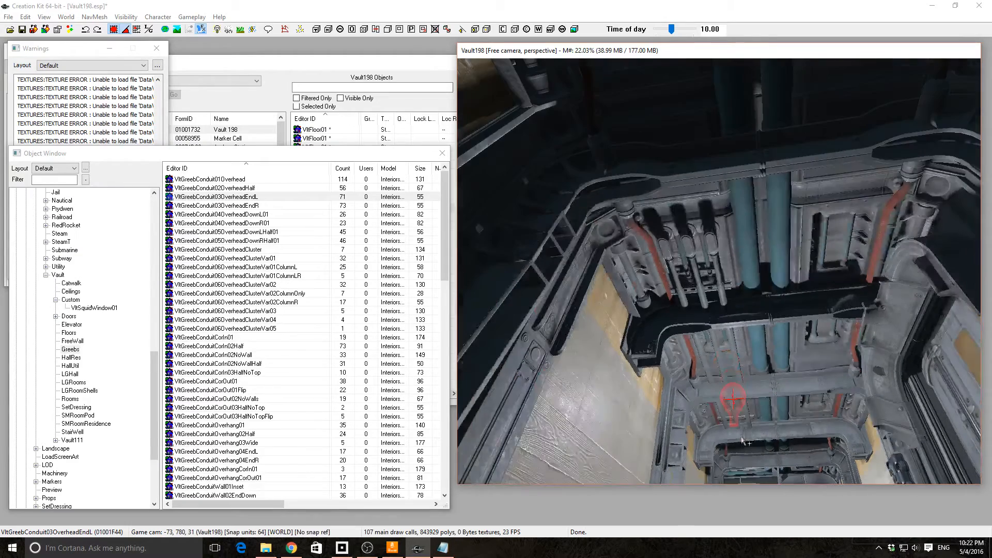
pyautogui.scroll(5, 741, 452)
pyautogui.scroll(5, 729, 437)
# Lower the EndL piece along Z through the corridor floor into the lower room
pyautogui.press('z')
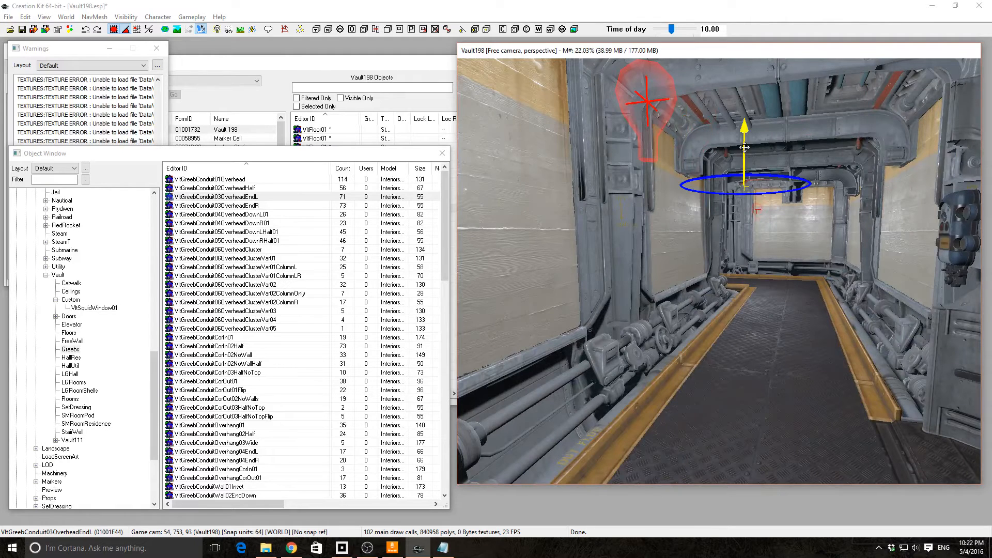
pyautogui.moveTo(744, 184); pyautogui.dragTo(744, 328)
pyautogui.keyDown('shift'); pyautogui.moveTo(752, 133); pyautogui.dragTo(736, 186, button='middle'); pyautogui.keyUp('shift')
pyautogui.click(739, 222)
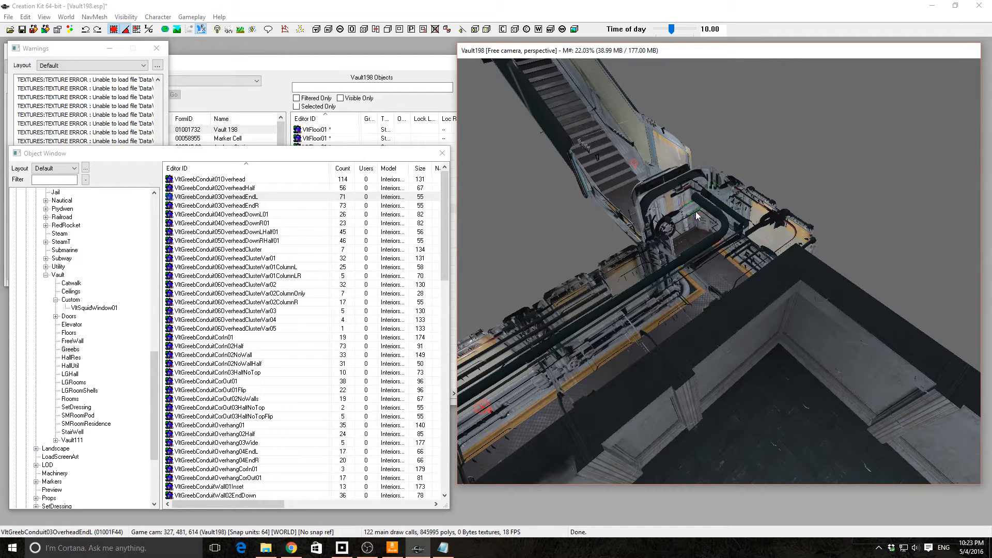
# Slide the EndL conduit piece down-left onto the lower room's floor
pyautogui.moveTo(696, 213); pyautogui.dragTo(627, 279)
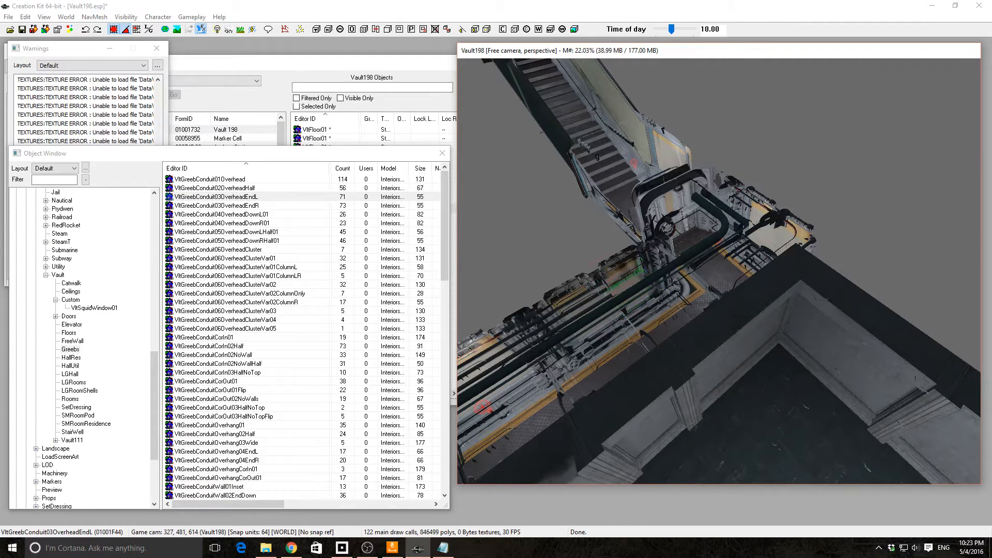
pyautogui.keyDown('shift'); pyautogui.moveTo(609, 306); pyautogui.dragTo(767, 329, button='middle'); pyautogui.keyUp('shift')
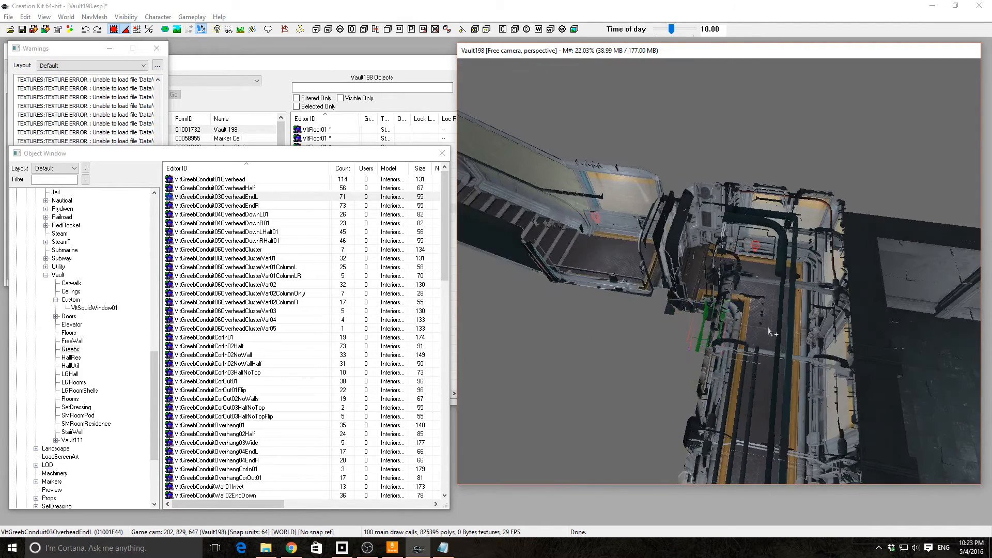
pyautogui.scroll(2, 765, 333)
pyautogui.scroll(2, 767, 333)
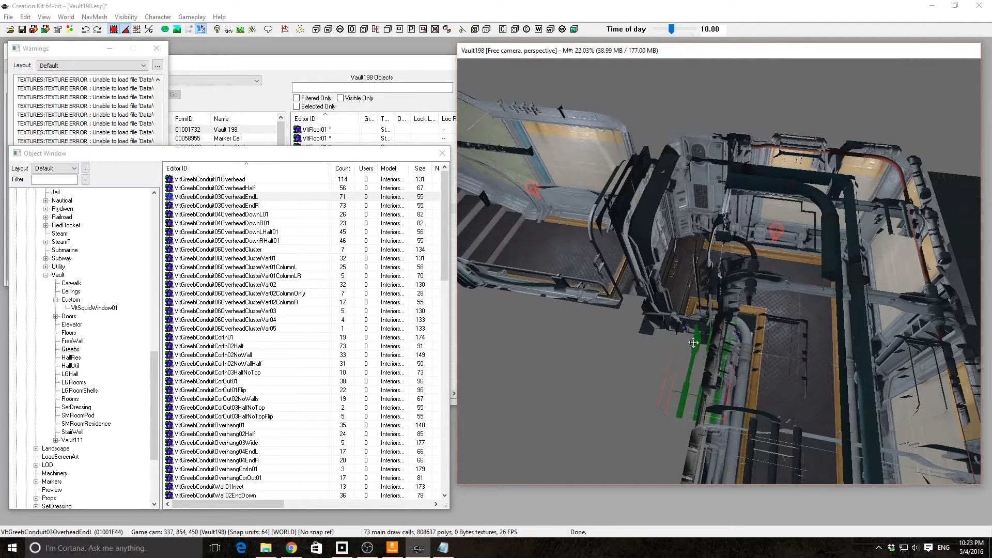
pyautogui.moveTo(695, 361); pyautogui.dragTo(774, 368)
pyautogui.keyDown('shift'); pyautogui.moveTo(774, 368); pyautogui.dragTo(869, 333, button='middle'); pyautogui.keyUp('shift')
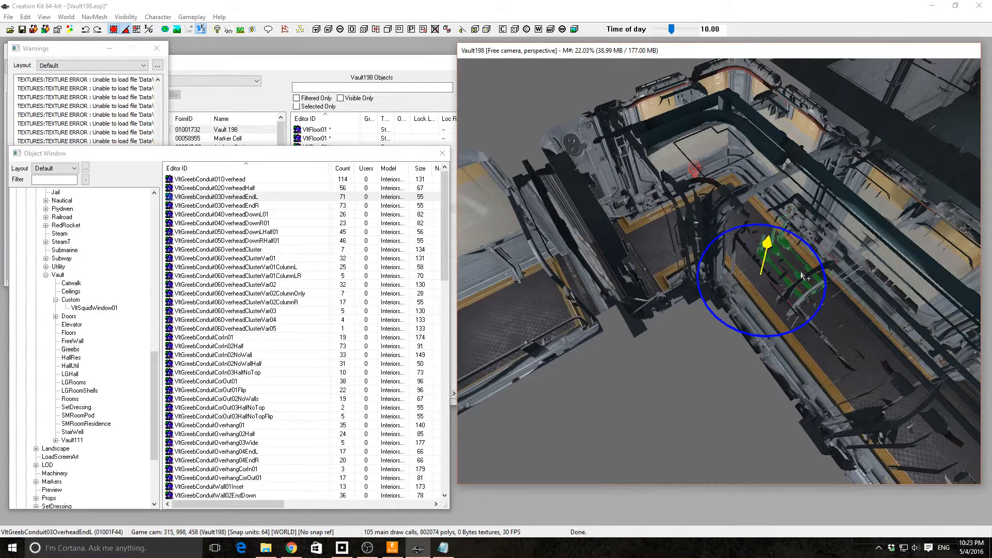
# Raise the conduit piece vertically, then deselect it and view the corridor
pyautogui.moveTo(770, 248); pyautogui.dragTo(776, 227)
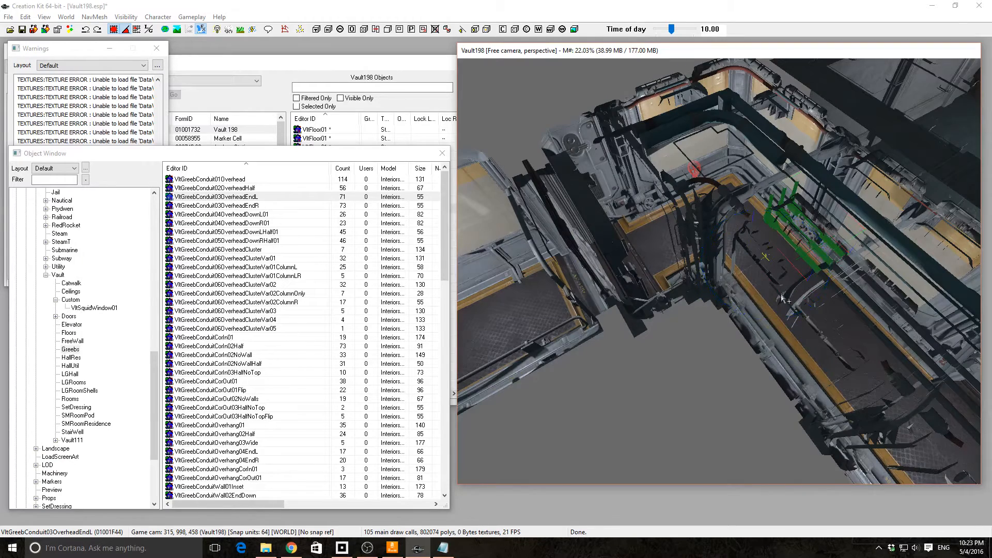
pyautogui.keyDown('shift'); pyautogui.moveTo(776, 227); pyautogui.dragTo(772, 299, button='middle'); pyautogui.keyUp('shift')
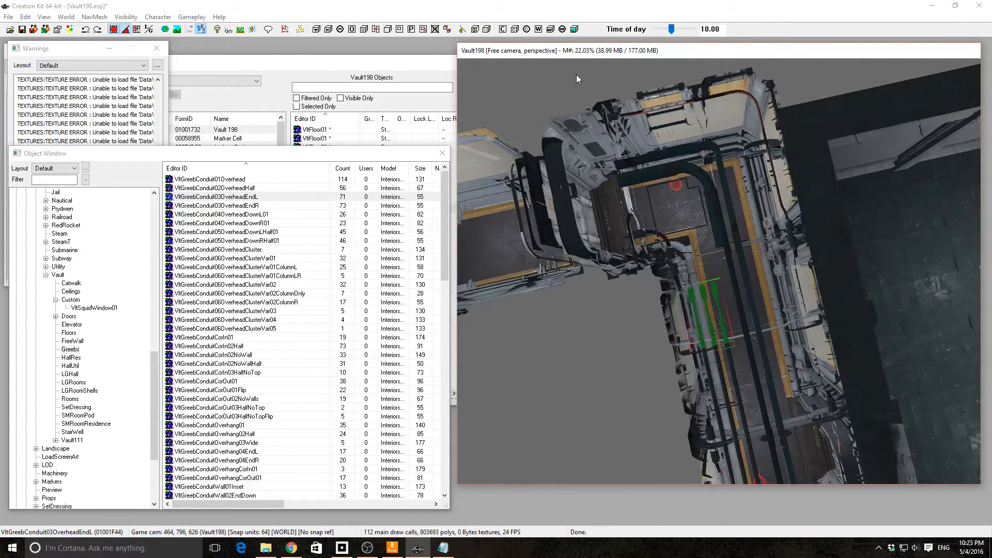
pyautogui.click(563, 97)
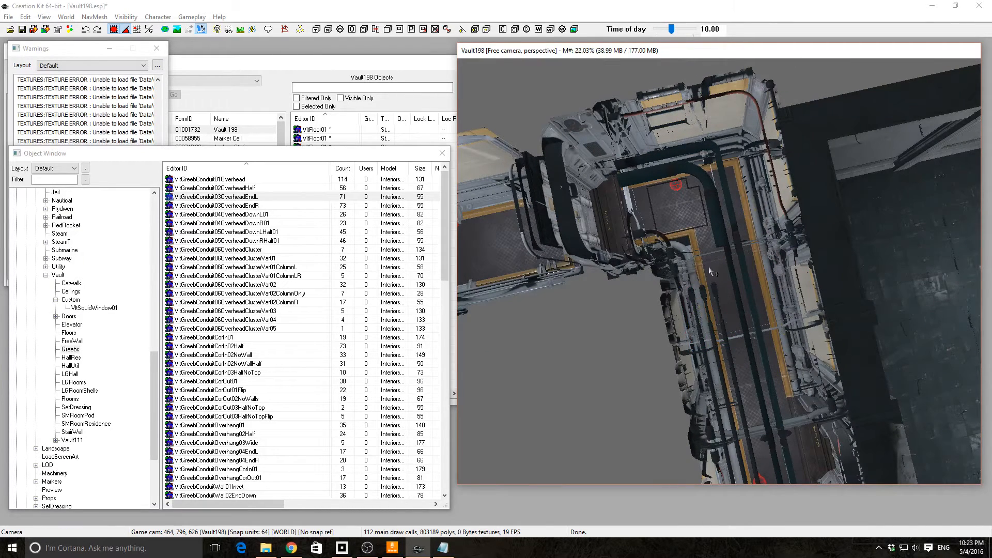
pyautogui.keyDown('shift'); pyautogui.moveTo(709, 265); pyautogui.dragTo(711, 253, button='middle'); pyautogui.keyUp('shift')
pyautogui.scroll(-8, 770, 295)
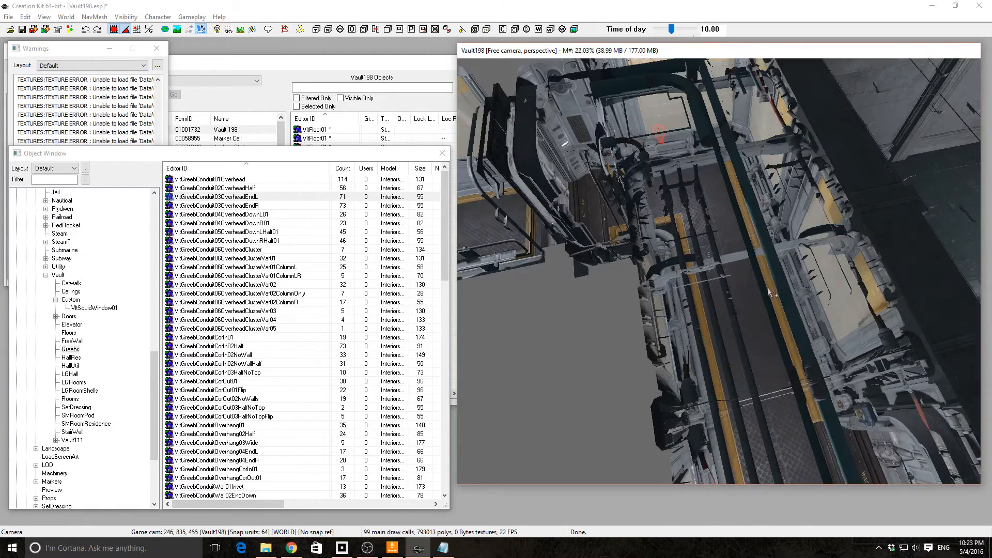
pyautogui.keyDown('shift'); pyautogui.moveTo(768, 314); pyautogui.dragTo(760, 315, button='middle'); pyautogui.keyUp('shift')
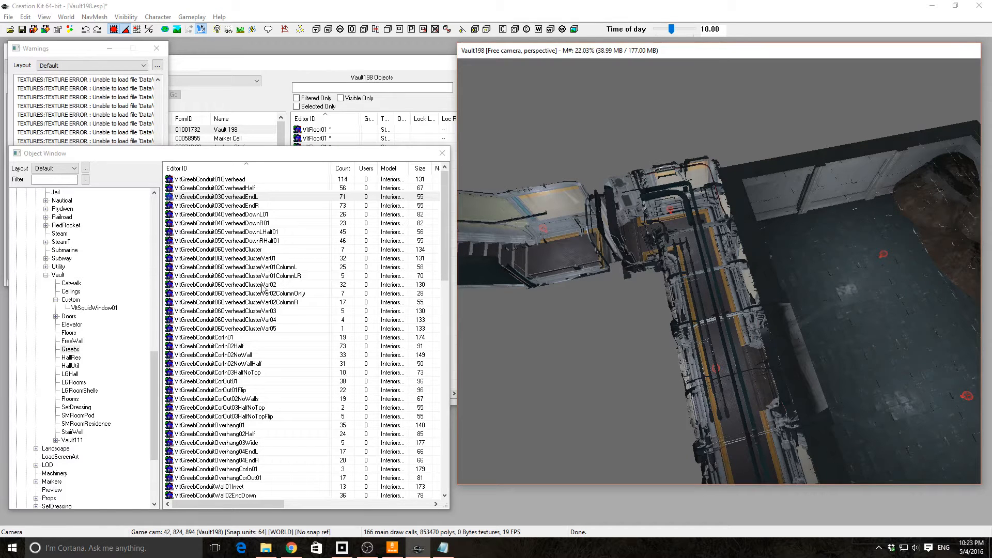
# Preview the VltGreebVentHangerRound01 and VltGreebVentCorOut04RecttoNarrow vent models
pyautogui.scroll(-9, 282, 331)
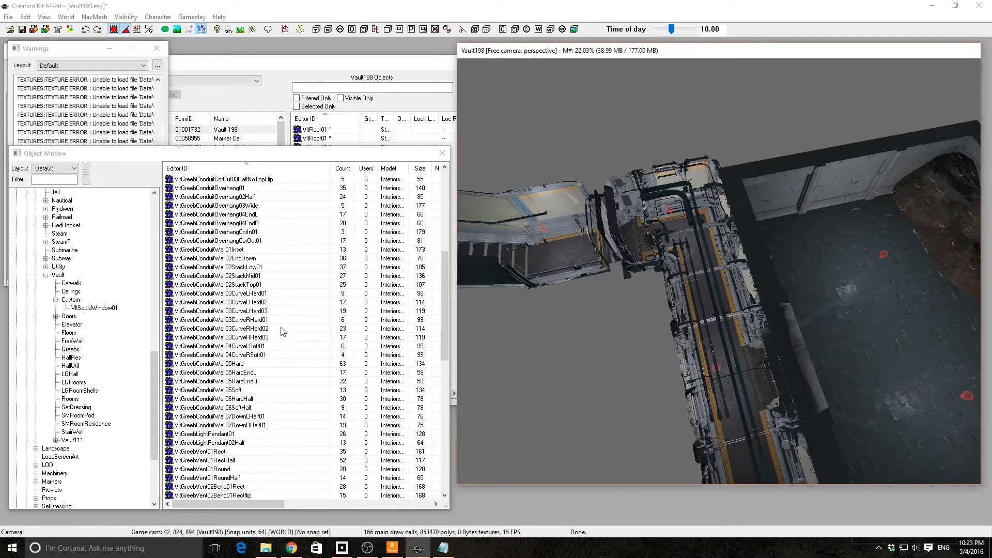
pyautogui.scroll(-12, 282, 331)
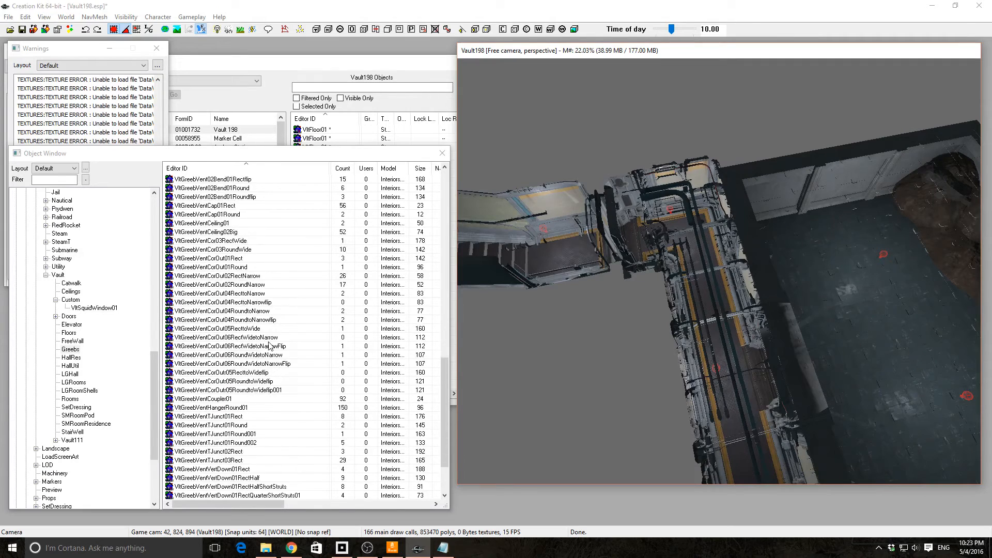
pyautogui.scroll(-3, 269, 346)
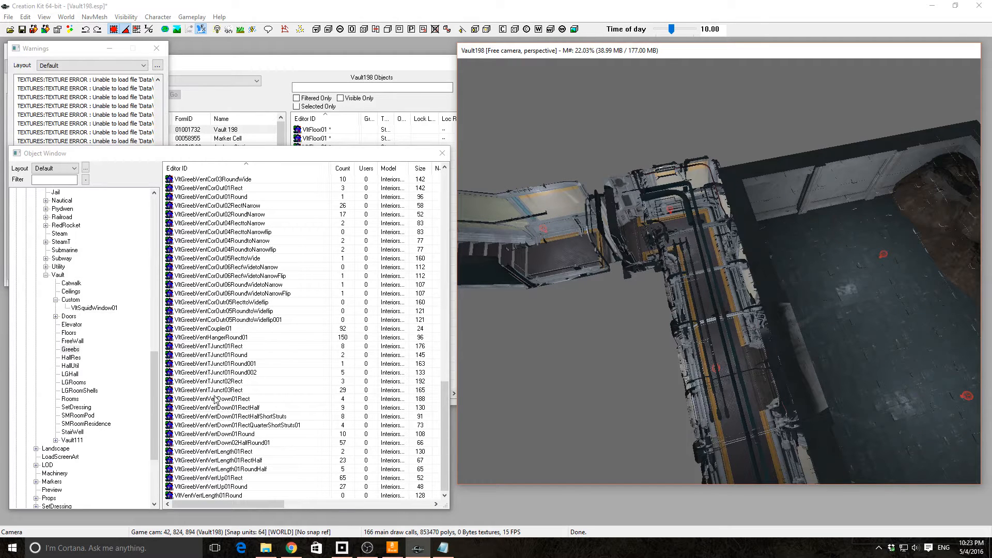
pyautogui.doubleClick(216, 337)
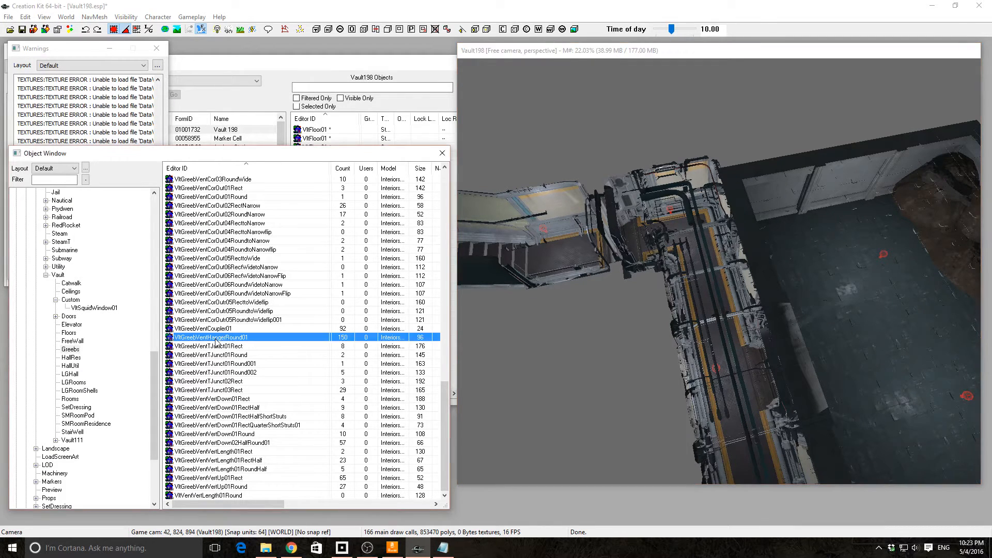
pyautogui.moveTo(592, 328); pyautogui.dragTo(554, 296)
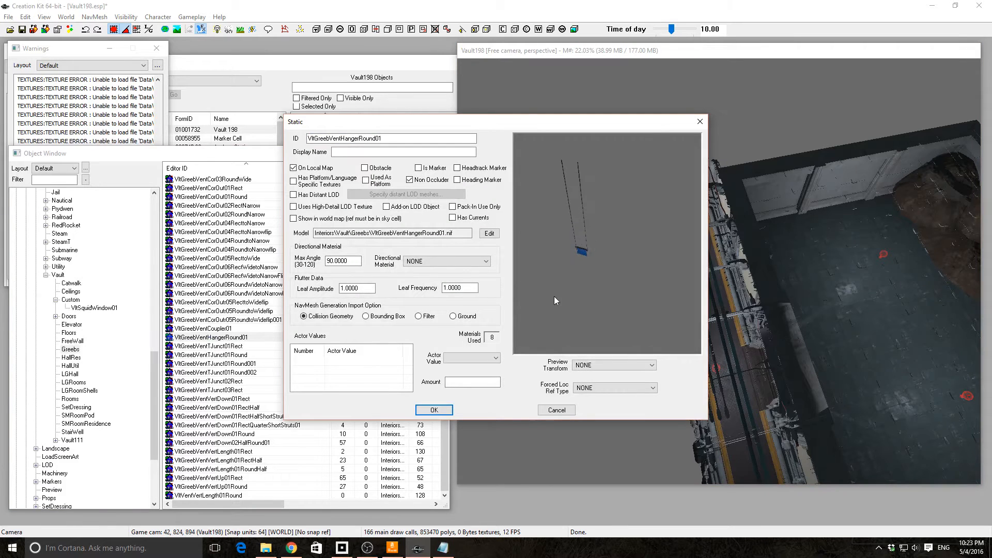
pyautogui.click(433, 410)
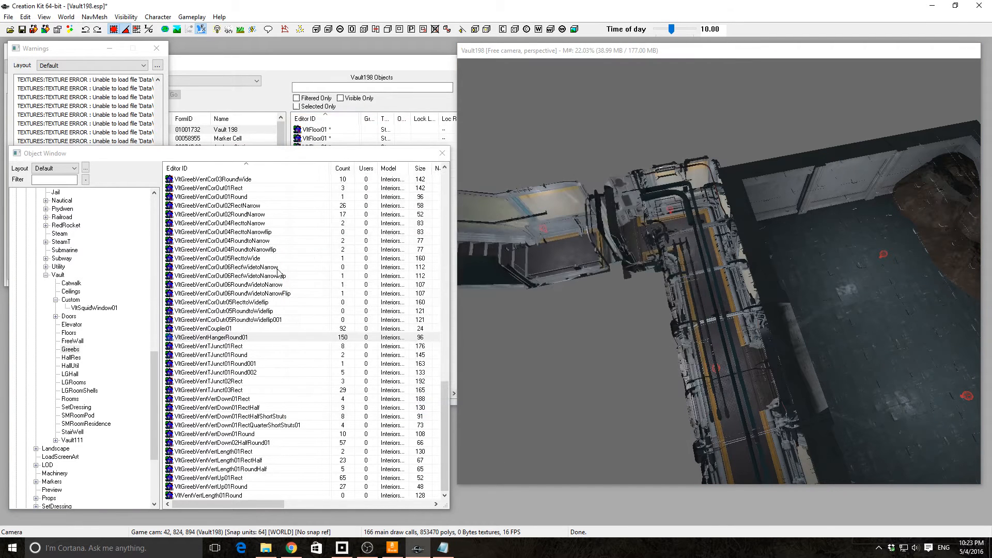
pyautogui.click(246, 223)
pyautogui.doubleClick(246, 223)
pyautogui.moveTo(599, 268)
pyautogui.mouseDown()
pyautogui.moveTo(687, 250)
pyautogui.moveTo(671, 165)
pyautogui.moveTo(592, 184)
pyautogui.moveTo(560, 231)
pyautogui.moveTo(630, 266)
pyautogui.moveTo(605, 266)
pyautogui.mouseUp()
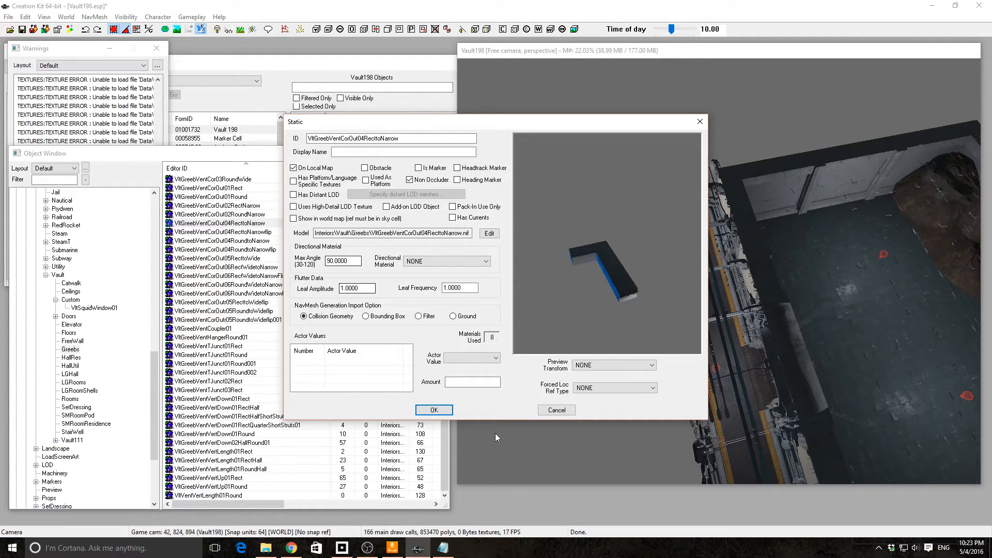
pyautogui.click(445, 410)
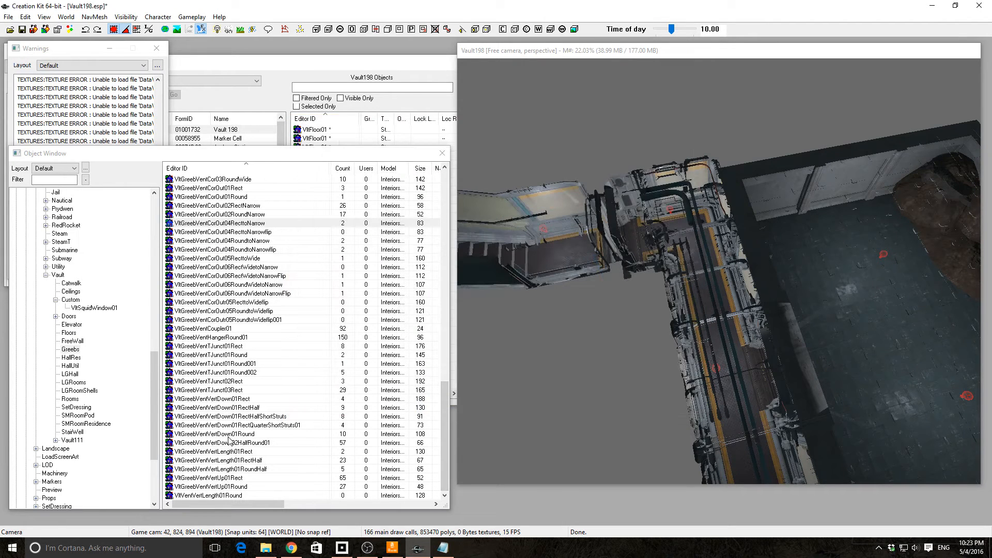
# Preview the VltGreebLightPendant01 and VltGreebLightPendant02Half pendant lights
pyautogui.scroll(6, 229, 439)
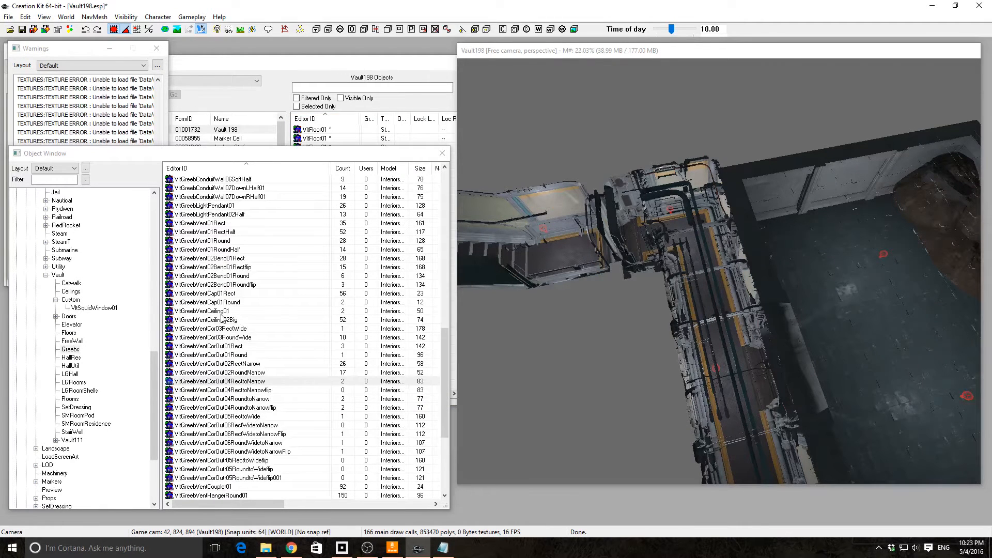
pyautogui.scroll(3, 222, 318)
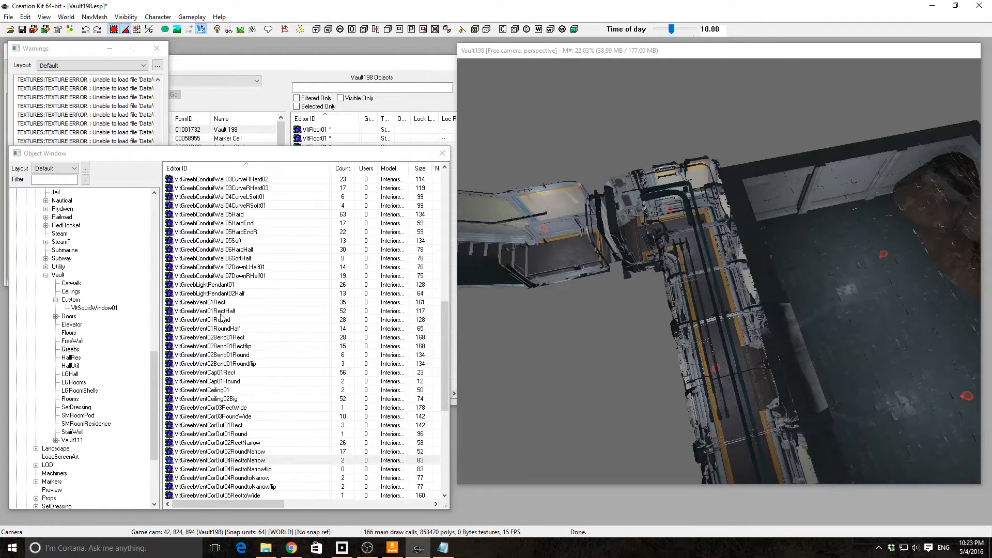
pyautogui.doubleClick(209, 284)
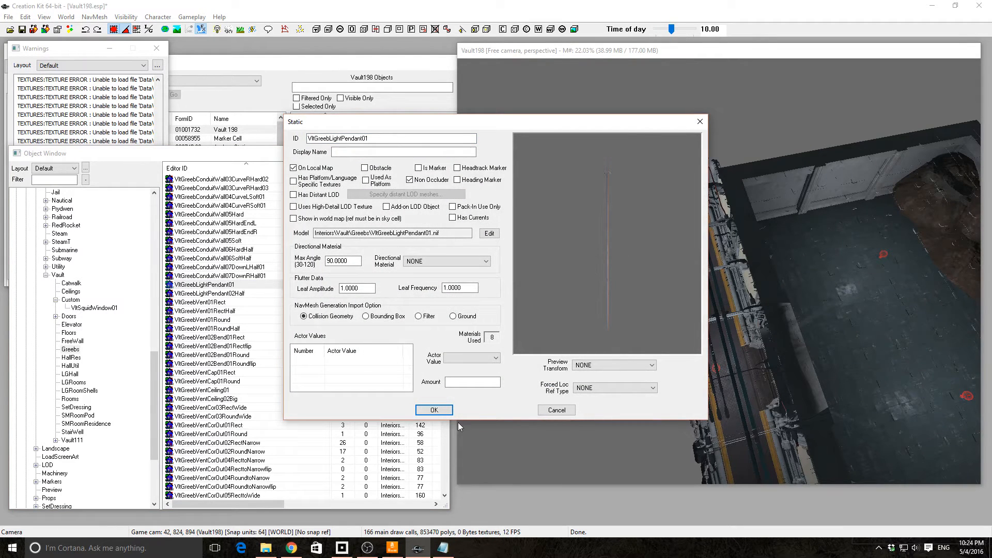
pyautogui.click(451, 410)
pyautogui.doubleClick(209, 293)
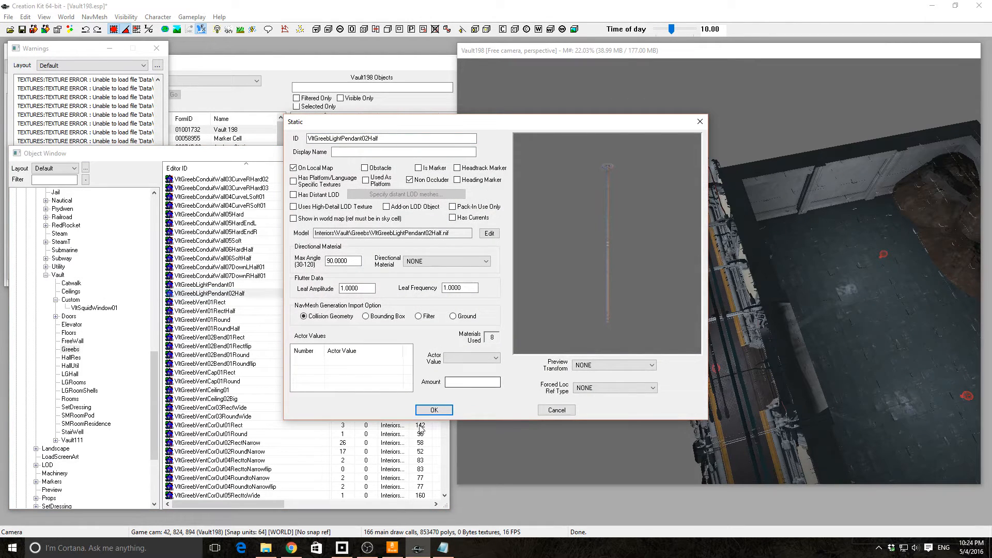
pyautogui.click(436, 409)
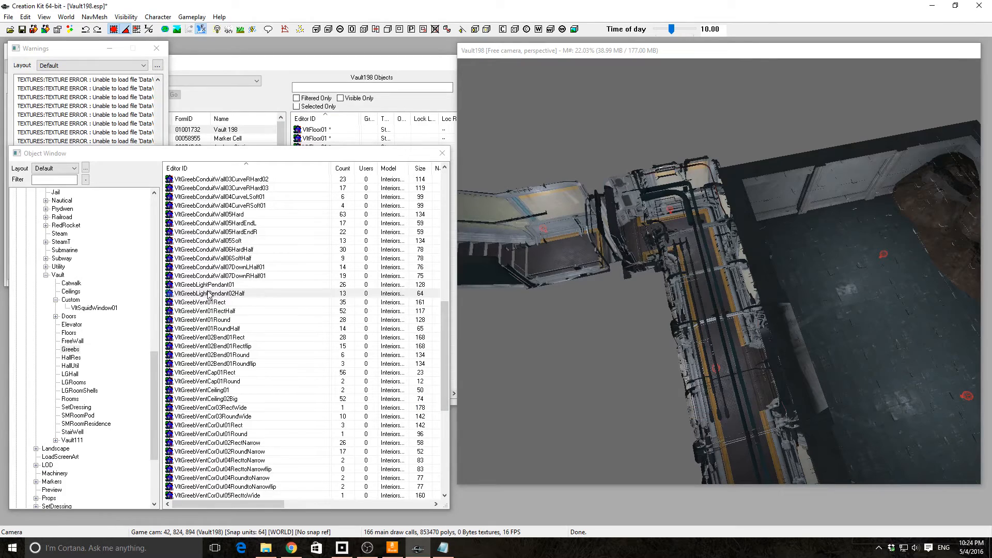
# Place a VltGreebLightPendant02Half pendant into the room
pyautogui.moveTo(210, 293); pyautogui.dragTo(863, 305)
pyautogui.keyDown('shift'); pyautogui.moveTo(901, 329); pyautogui.dragTo(665, 402, button='middle'); pyautogui.keyUp('shift')
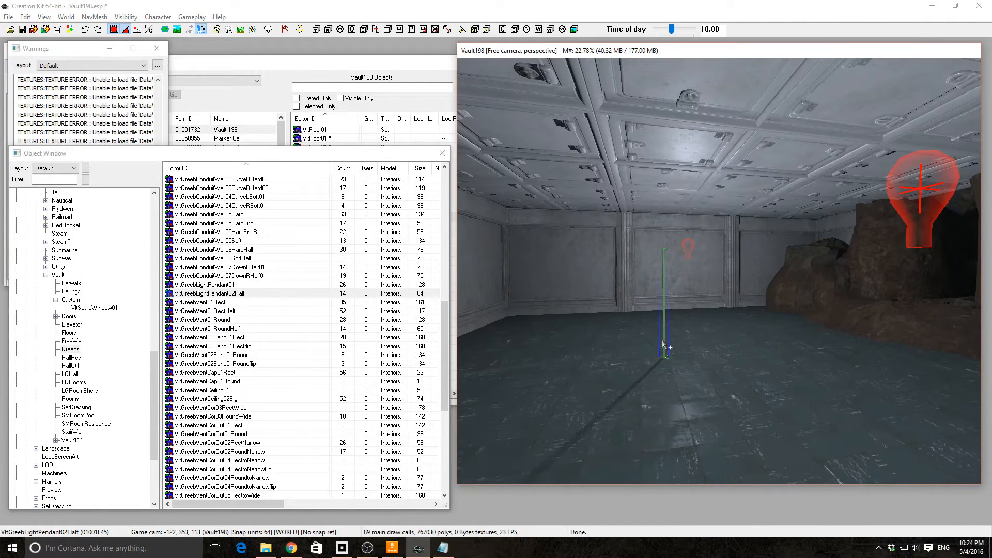
pyautogui.click(670, 369)
pyautogui.scroll(-3, 669, 367)
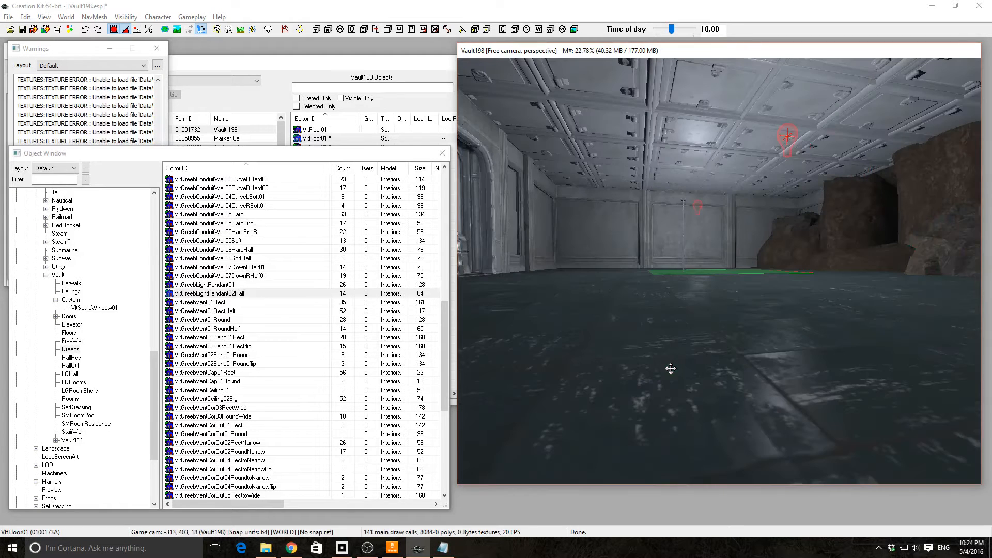
pyautogui.keyDown('shift'); pyautogui.moveTo(695, 319); pyautogui.dragTo(689, 354, button='middle'); pyautogui.keyUp('shift')
pyautogui.click(675, 329)
pyautogui.click(675, 347)
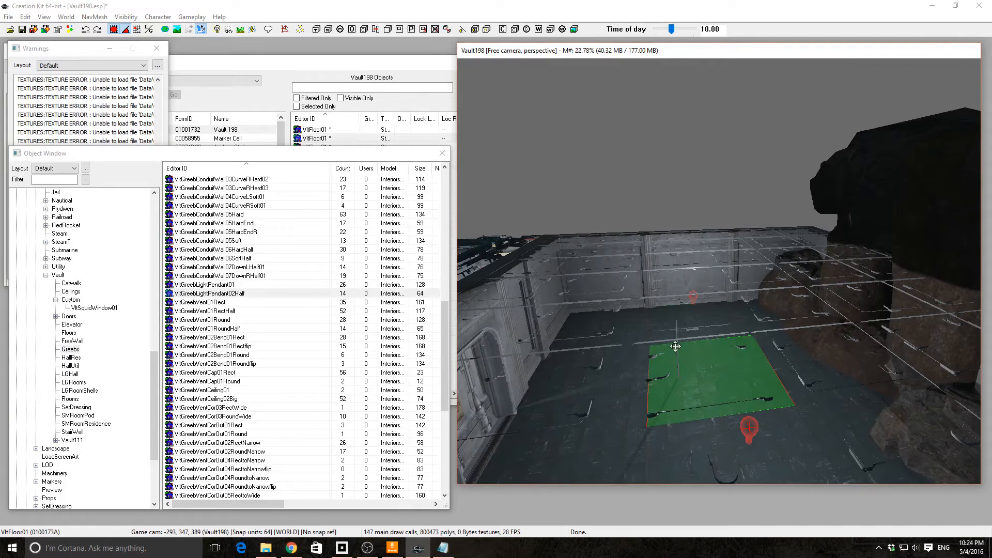
# Raise the pendant along the Z axis toward the ceiling
pyautogui.click(677, 348)
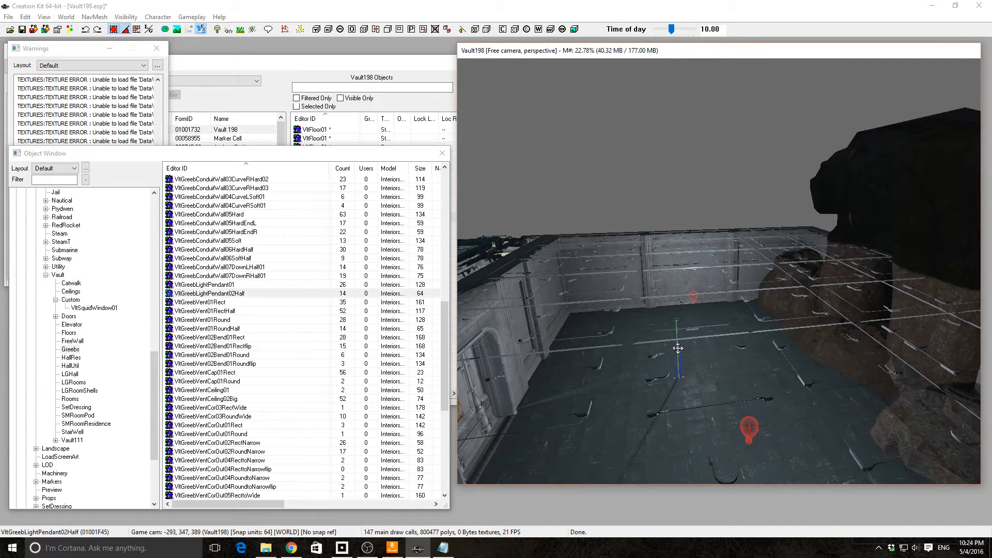
pyautogui.press('z')
pyautogui.moveTo(677, 348); pyautogui.dragTo(677, 314)
pyautogui.keyDown('shift'); pyautogui.moveTo(677, 330); pyautogui.dragTo(662, 346, button='middle'); pyautogui.keyUp('shift')
# Slide the pendant sideways along the ceiling and raise it up into the ceiling
pyautogui.click(669, 327)
pyautogui.scroll(8, 683, 323)
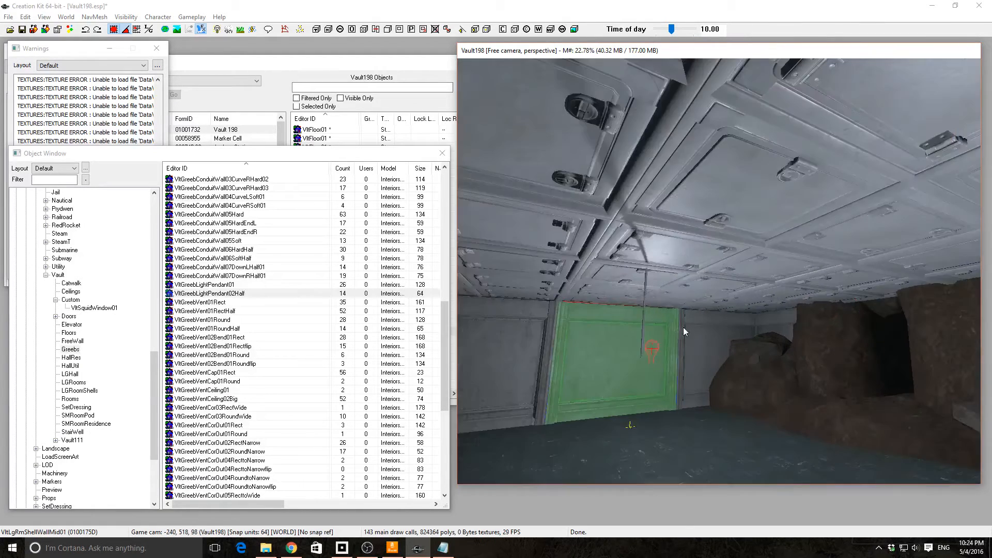
pyautogui.keyDown('shift'); pyautogui.moveTo(625, 366); pyautogui.dragTo(603, 321, button='middle'); pyautogui.keyUp('shift')
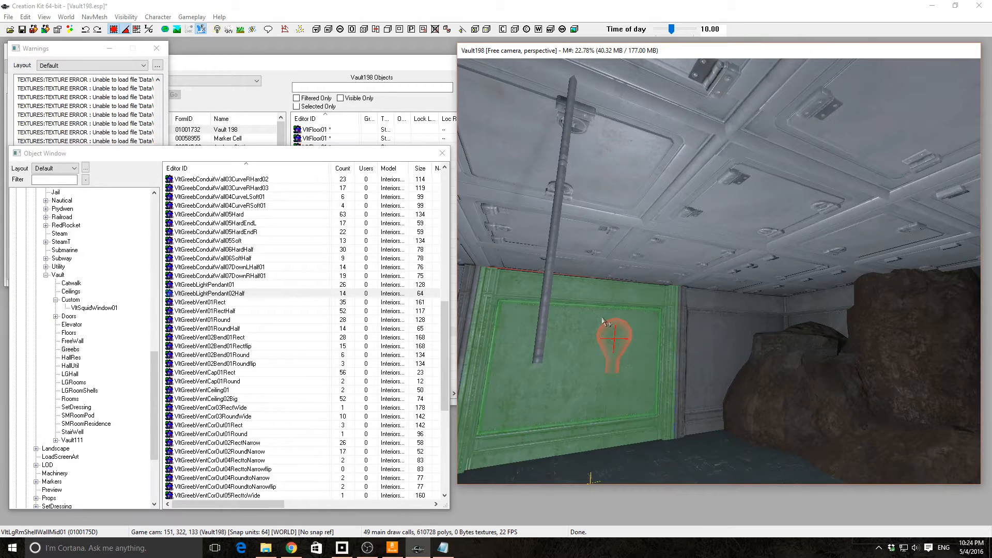
pyautogui.click(561, 177)
pyautogui.press('Delete')
pyautogui.hotkey('ctrl', 'z')
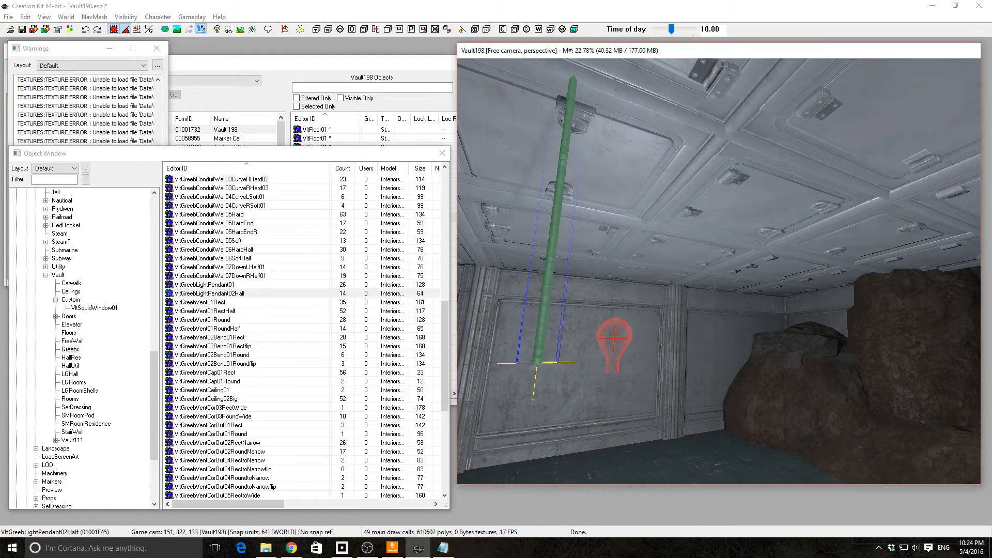
pyautogui.press('shift')
pyautogui.moveTo(552, 226); pyautogui.dragTo(550, 158)
pyautogui.press('z')
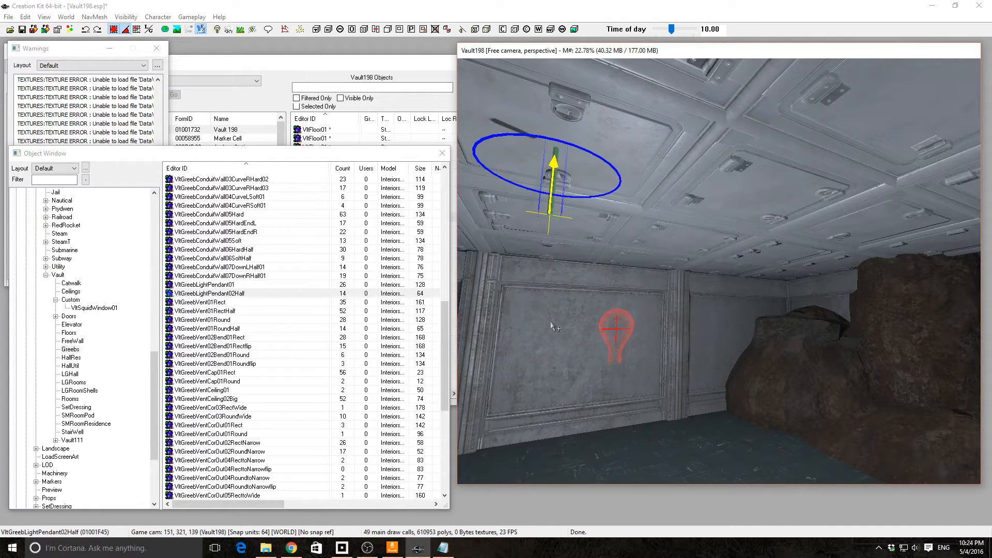
pyautogui.press('d')
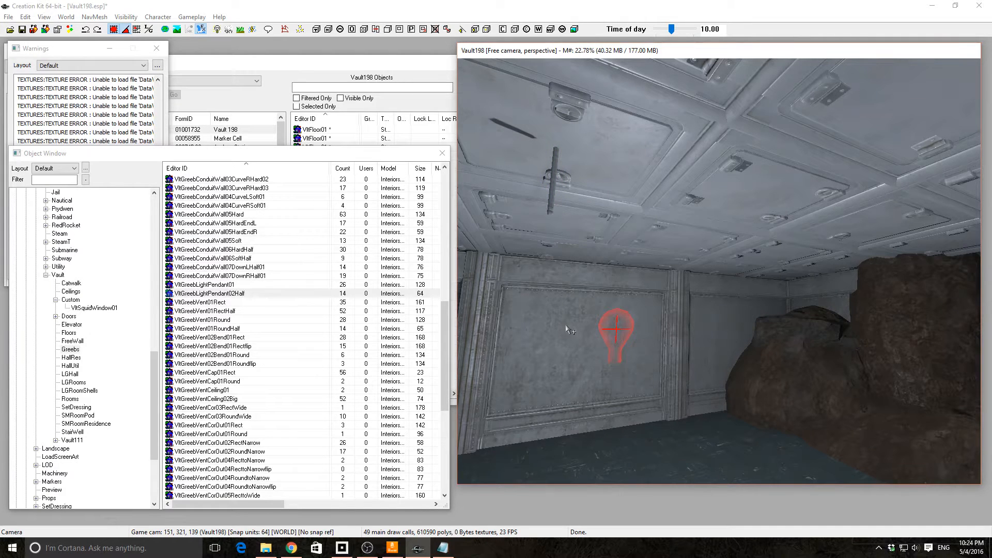
pyautogui.moveTo(557, 322); pyautogui.dragTo(634, 304, button='middle')
# Delete the pendant pole, then browse the HallRes, HallUtil, LGHall and LGRooms piece lists
pyautogui.click(606, 334)
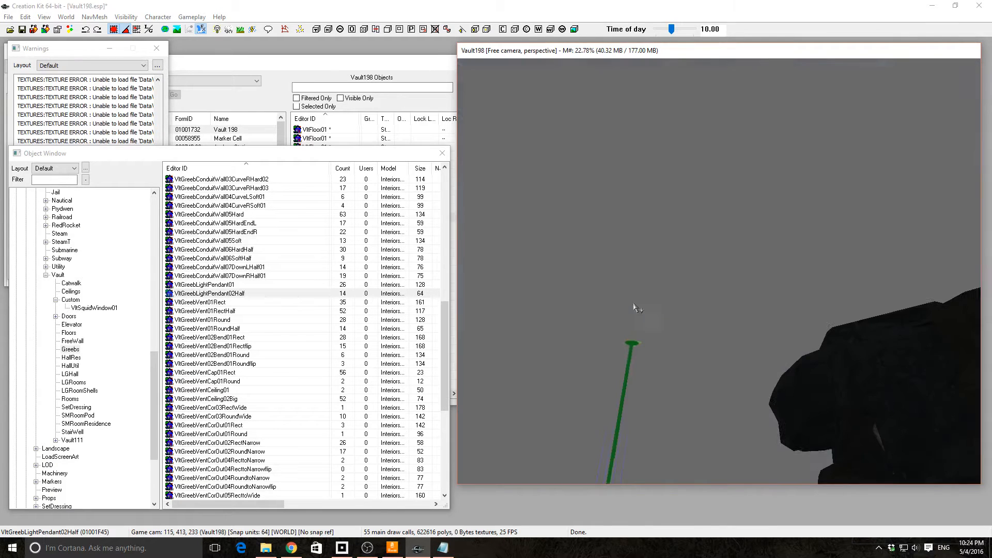
pyautogui.press('Delete')
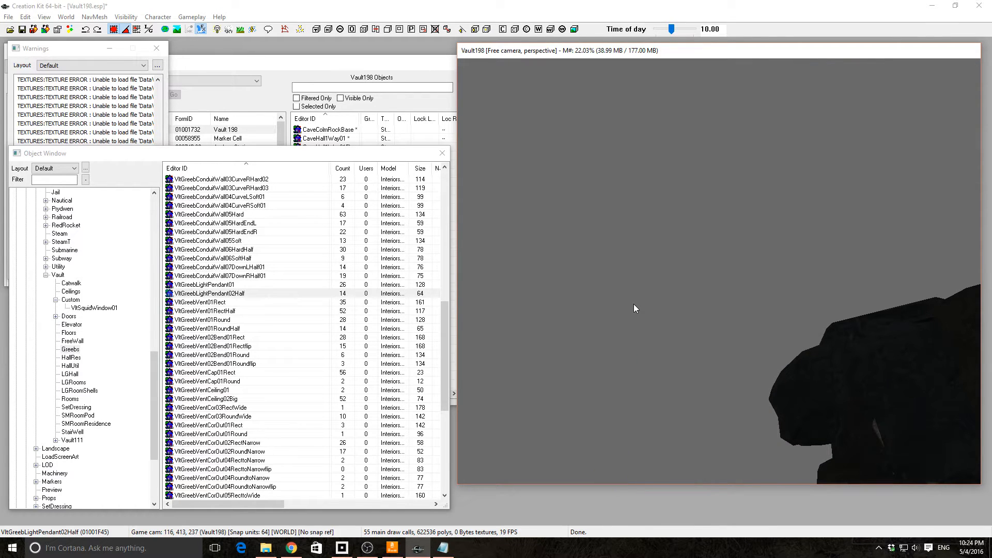
pyautogui.click(94, 357)
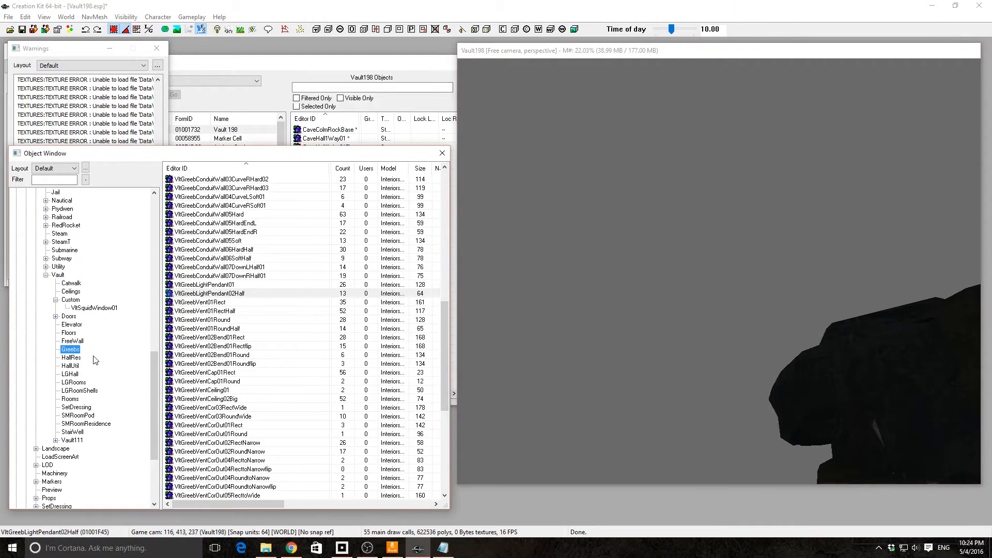
pyautogui.click(73, 357)
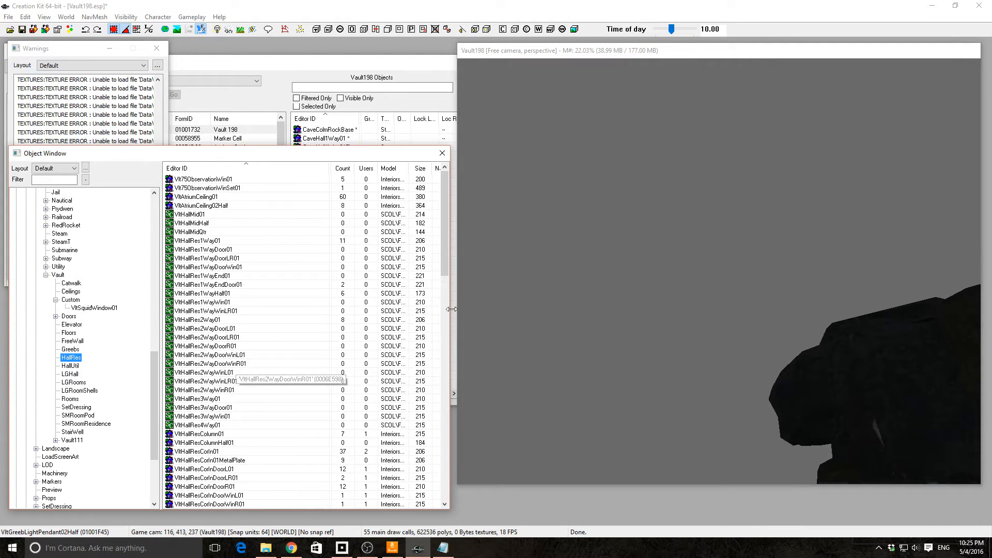
pyautogui.moveTo(445, 240); pyautogui.dragTo(159, 440)
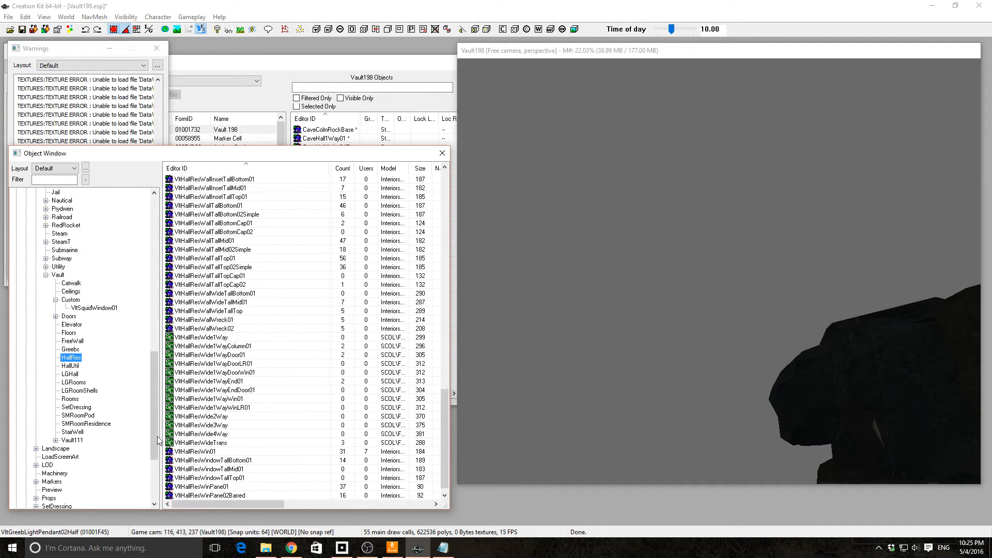
pyautogui.click(70, 366)
pyautogui.click(71, 374)
pyautogui.click(73, 382)
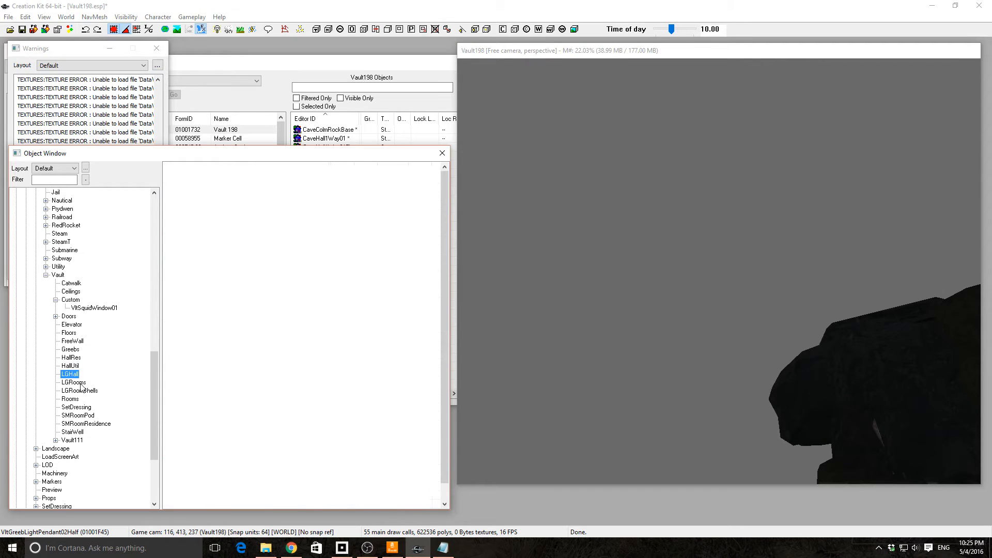
pyautogui.scroll(2, 85, 388)
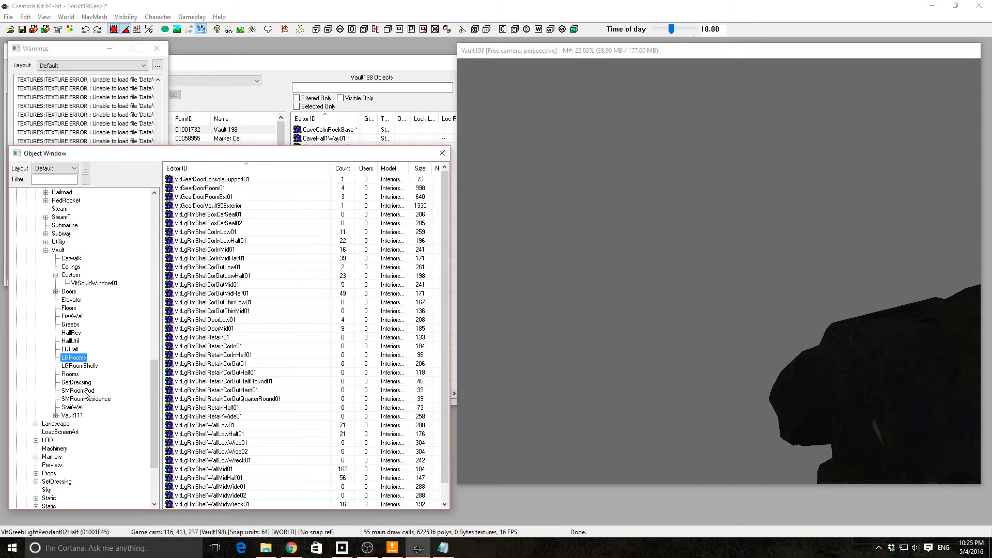
# Navigate the categories to list the Vault SetDressing objects
pyautogui.click(46, 324)
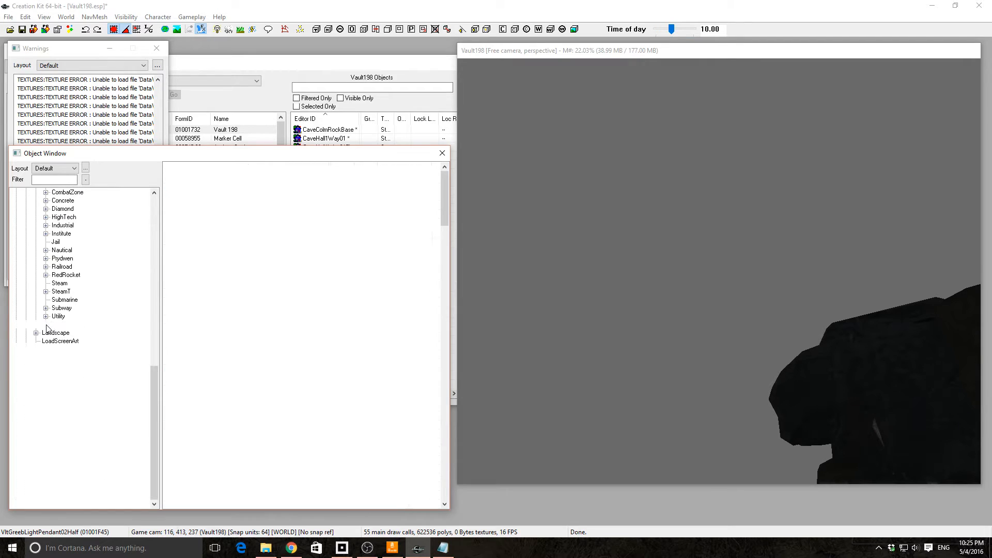
pyautogui.click(45, 316)
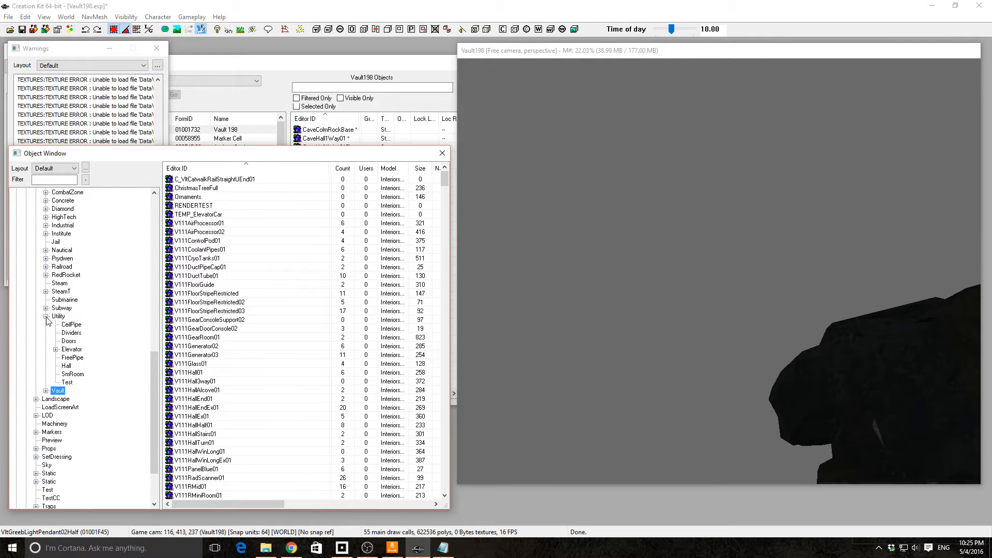
pyautogui.click(45, 316)
pyautogui.scroll(2, 76, 330)
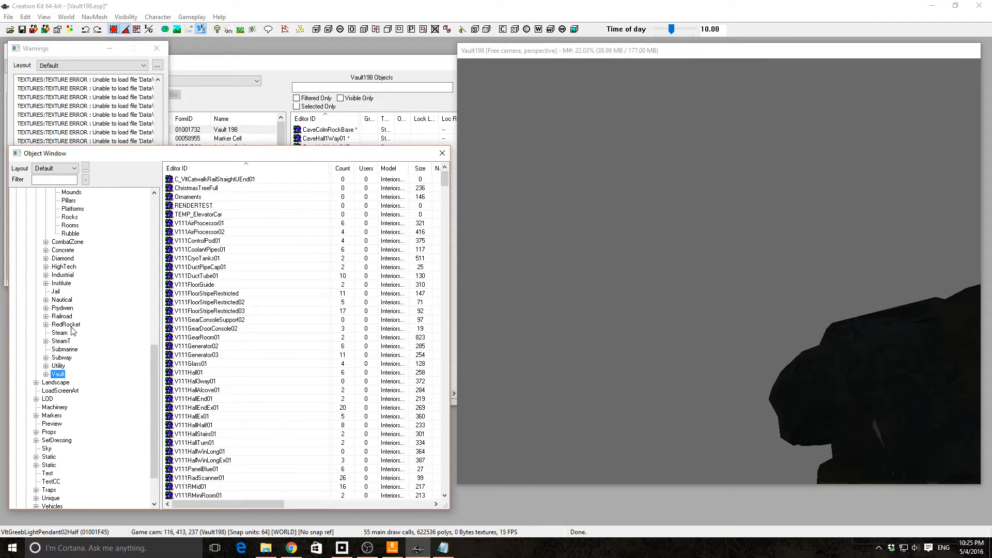
pyautogui.scroll(4, 72, 331)
pyautogui.click(45, 267)
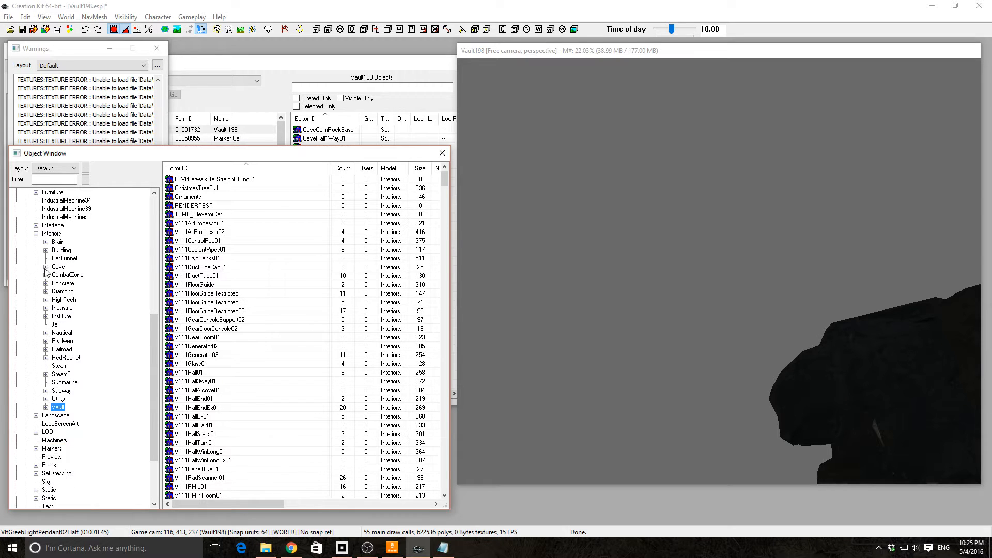
pyautogui.click(45, 299)
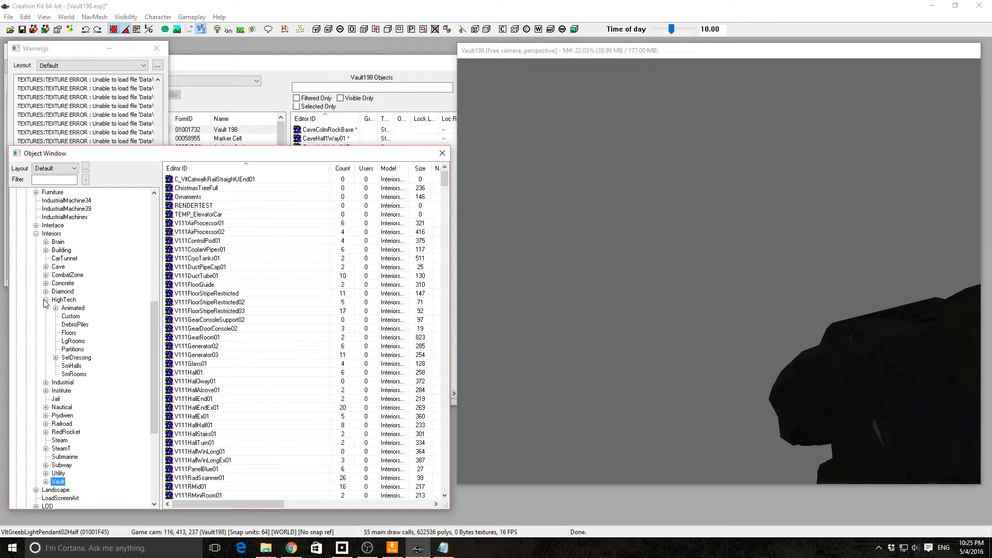
pyautogui.click(75, 358)
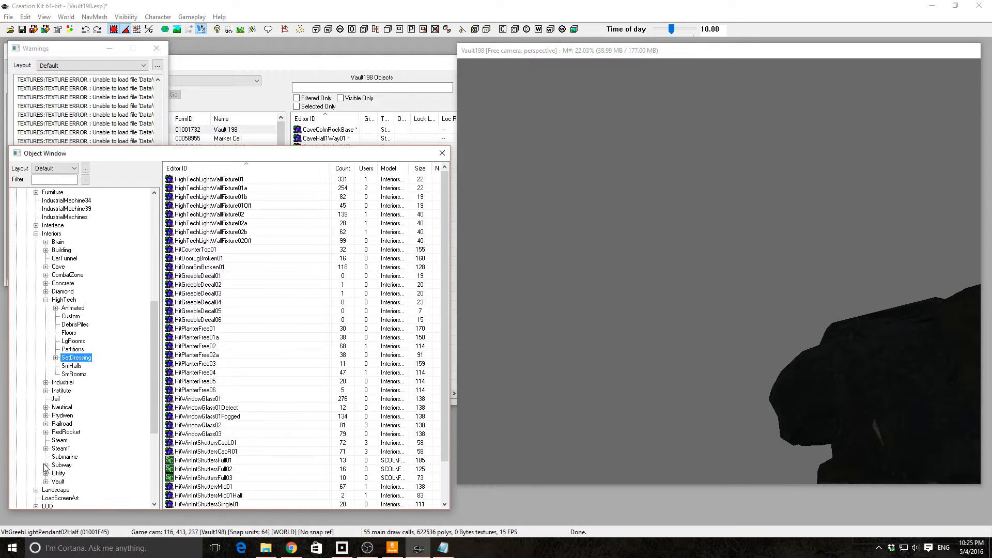
pyautogui.click(46, 481)
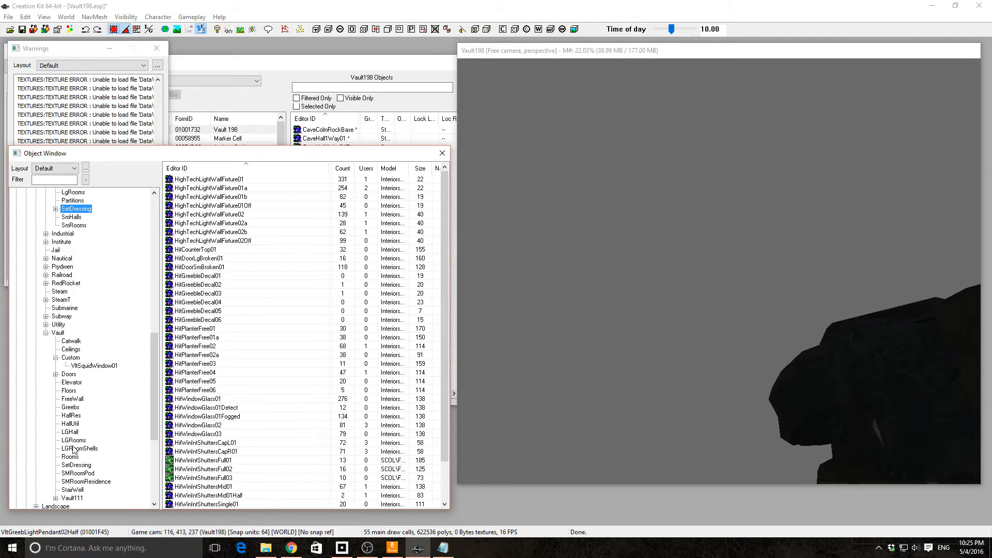
pyautogui.click(76, 466)
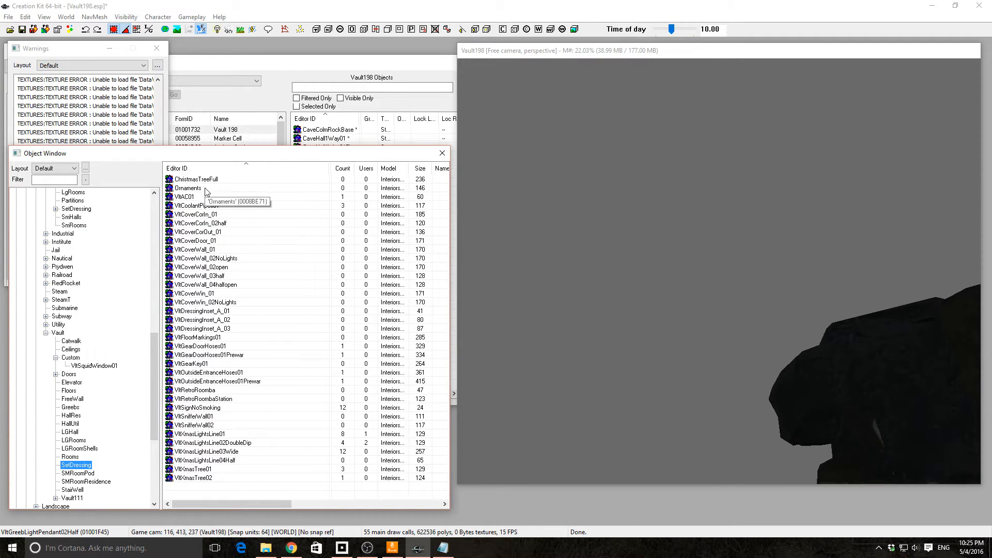
# Preview VltCoverCorIn_01, then open VltCoolantPipes01's properties and rotate its model
pyautogui.doubleClick(204, 214)
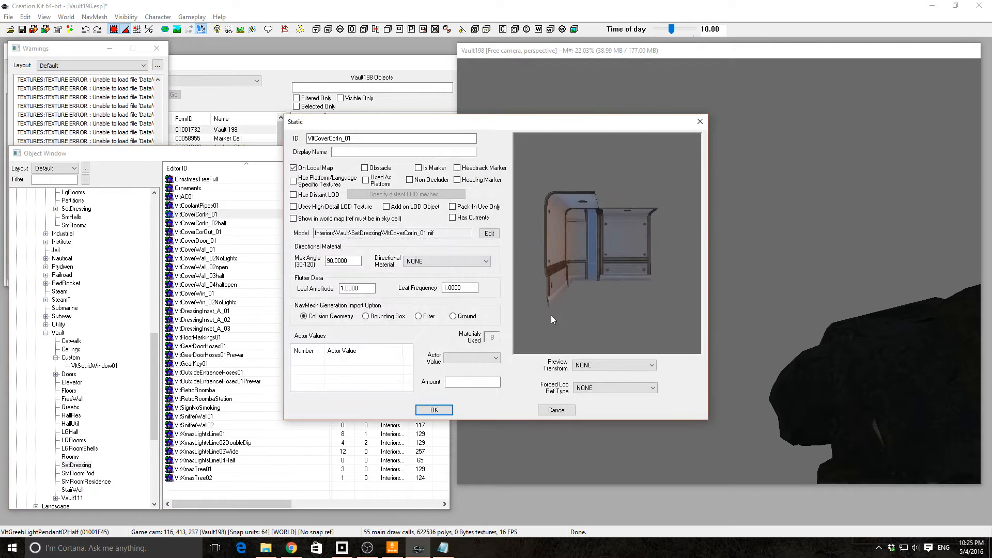
pyautogui.moveTo(551, 315); pyautogui.dragTo(529, 261)
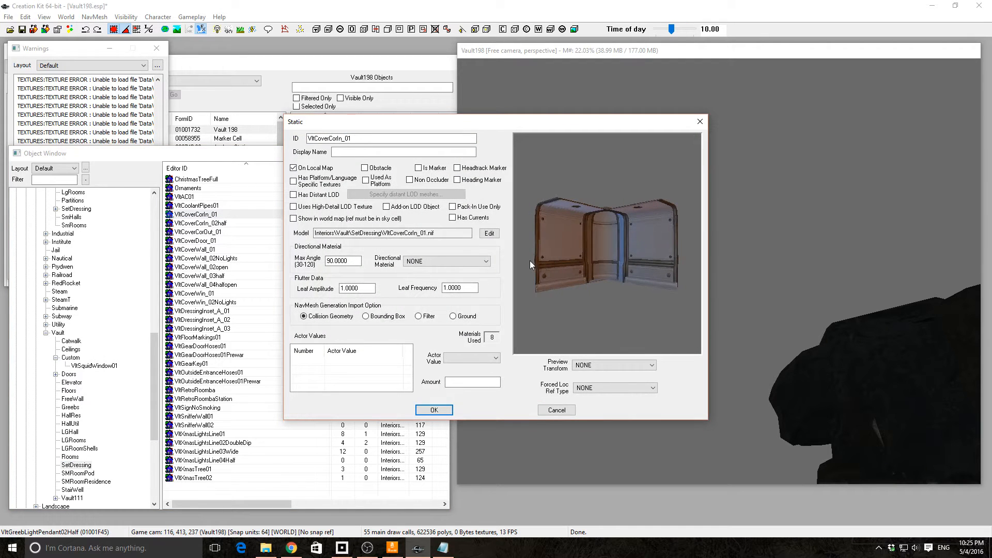
pyautogui.click(446, 412)
pyautogui.click(208, 207)
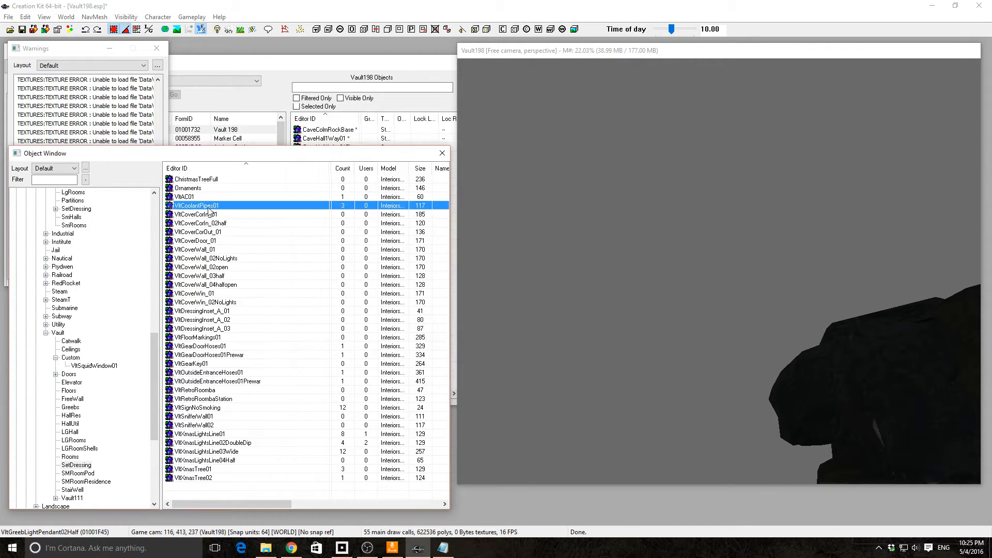
pyautogui.doubleClick(209, 206)
pyautogui.moveTo(517, 278); pyautogui.dragTo(658, 290)
pyautogui.click(739, 282)
pyautogui.scroll(-5, 723, 267)
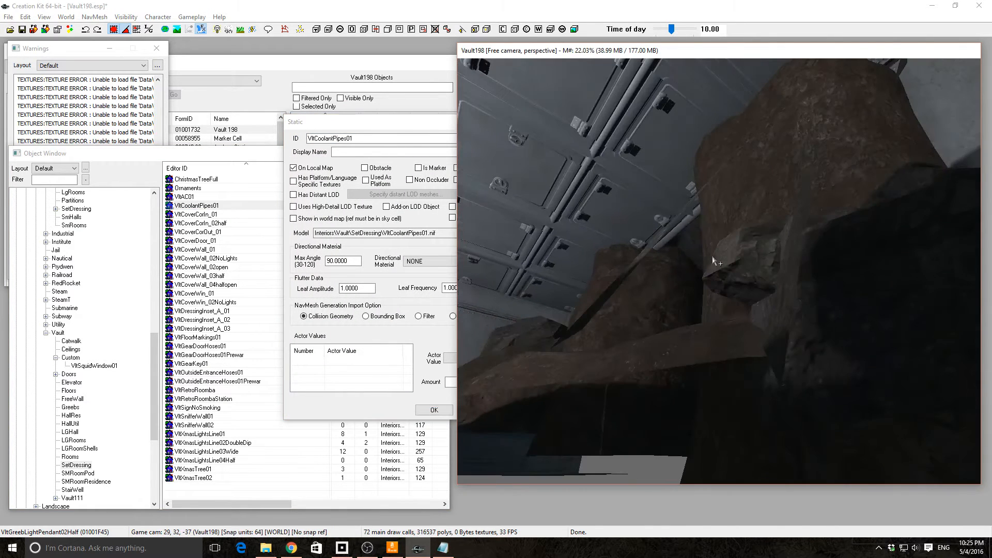
pyautogui.keyDown('shift'); pyautogui.moveTo(745, 304); pyautogui.dragTo(795, 354, button='middle'); pyautogui.keyUp('shift')
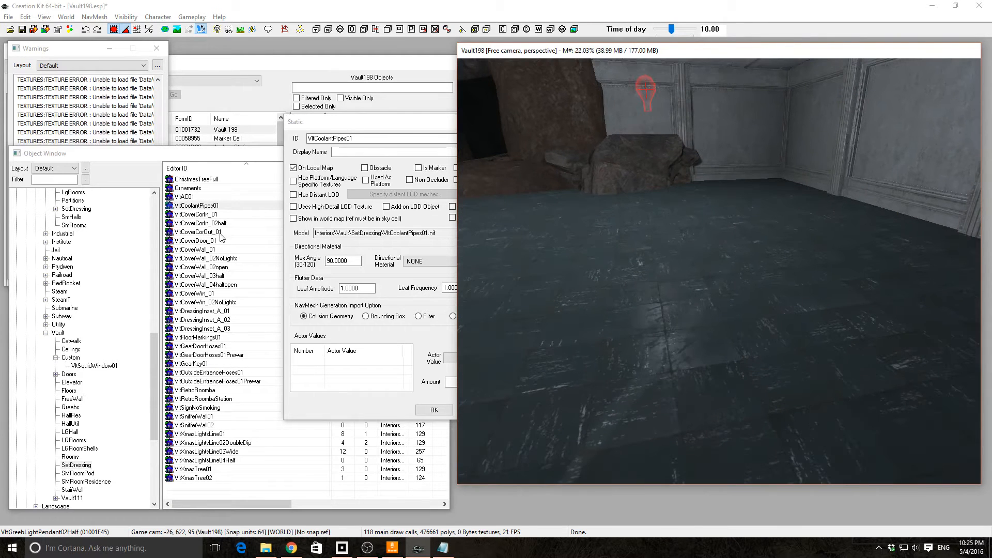
# Place a VltCoolantPipes01 with its elbow pointing right, pushed against the right wall
pyautogui.click(203, 206)
pyautogui.moveTo(723, 193); pyautogui.dragTo(726, 212)
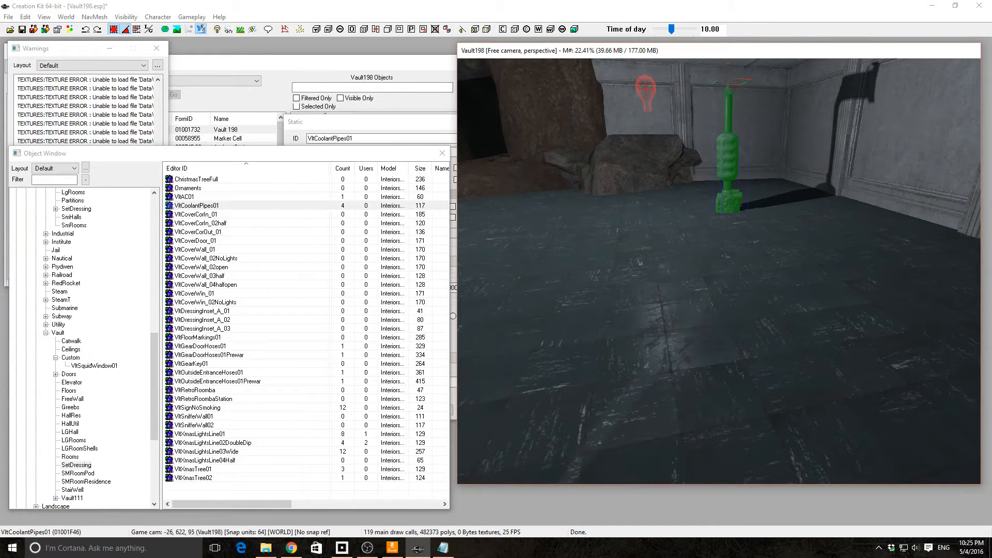
pyautogui.moveTo(729, 155); pyautogui.dragTo(749, 159)
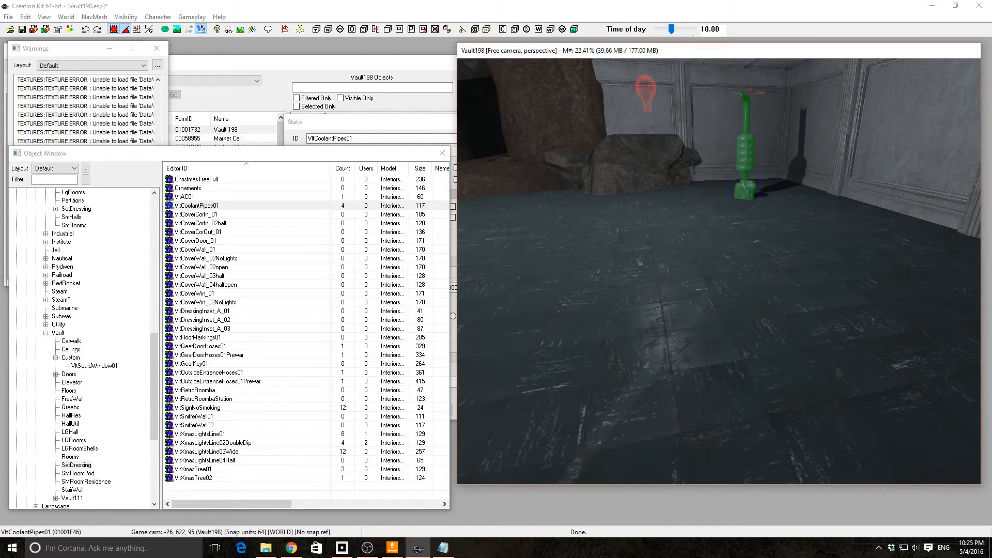
pyautogui.moveTo(750, 159); pyautogui.dragTo(749, 140, button='right')
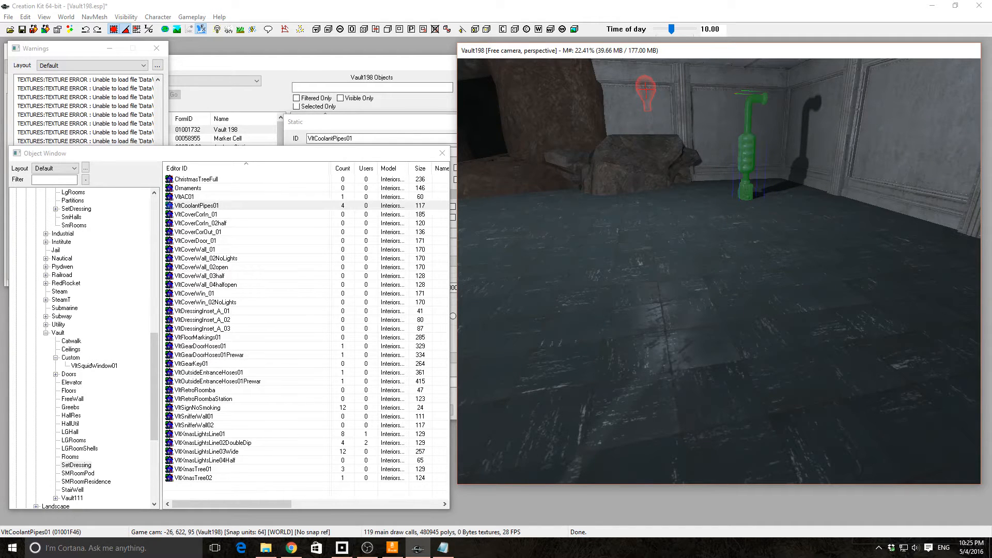
pyautogui.moveTo(746, 155); pyautogui.dragTo(850, 155)
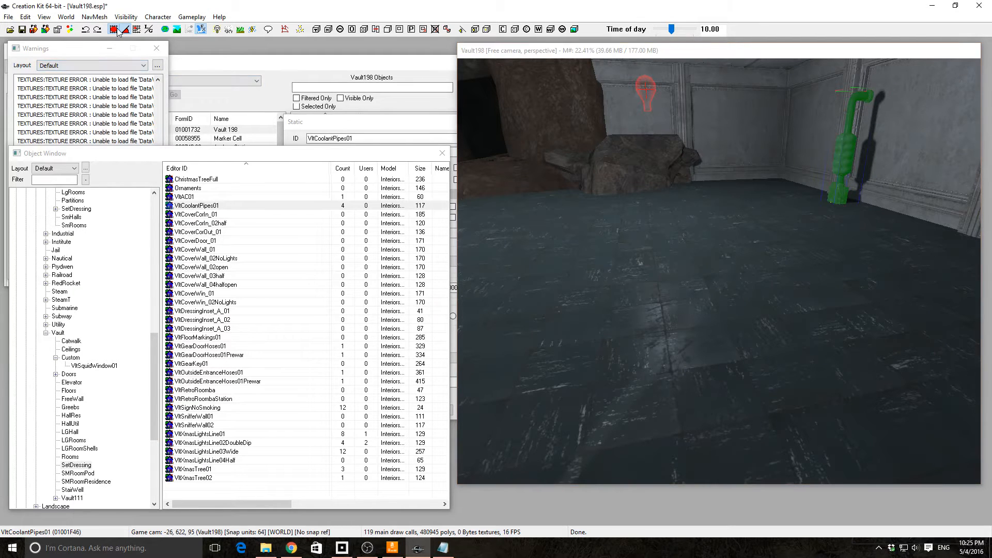
pyautogui.moveTo(845, 150); pyautogui.dragTo(864, 150)
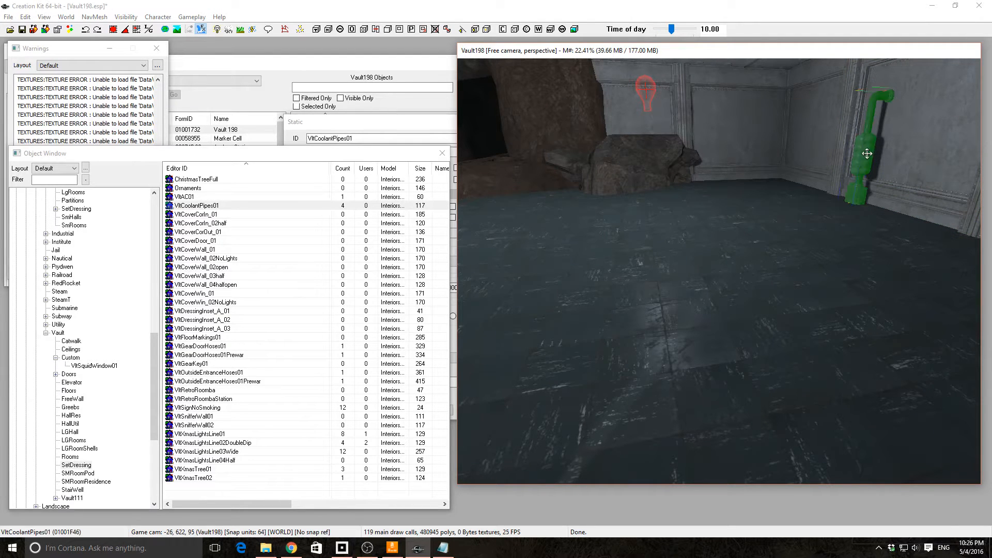
pyautogui.moveTo(867, 153)
pyautogui.mouseDown()
pyautogui.moveTo(907, 149)
pyautogui.moveTo(870, 155)
pyautogui.moveTo(879, 147)
pyautogui.mouseUp()
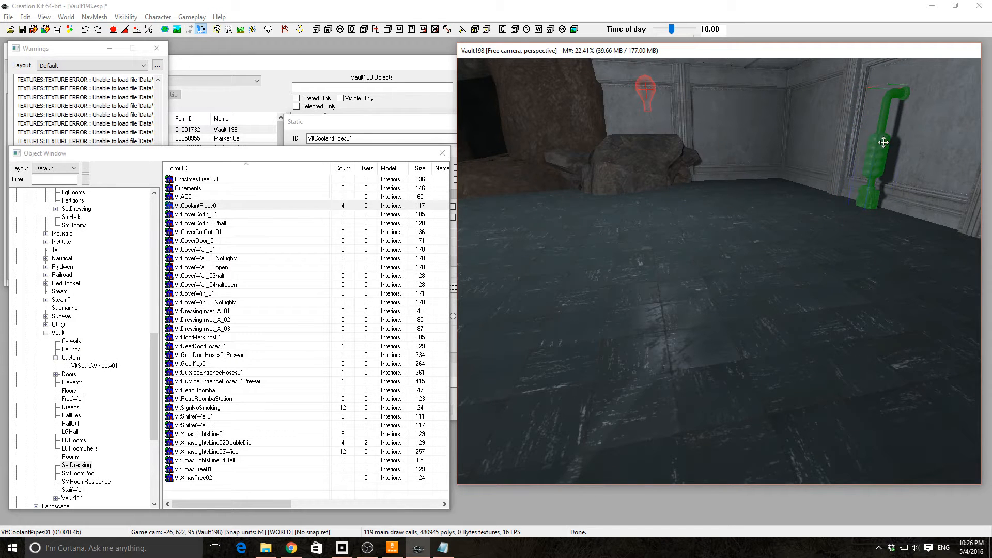
pyautogui.moveTo(883, 142); pyautogui.dragTo(865, 190, button='middle')
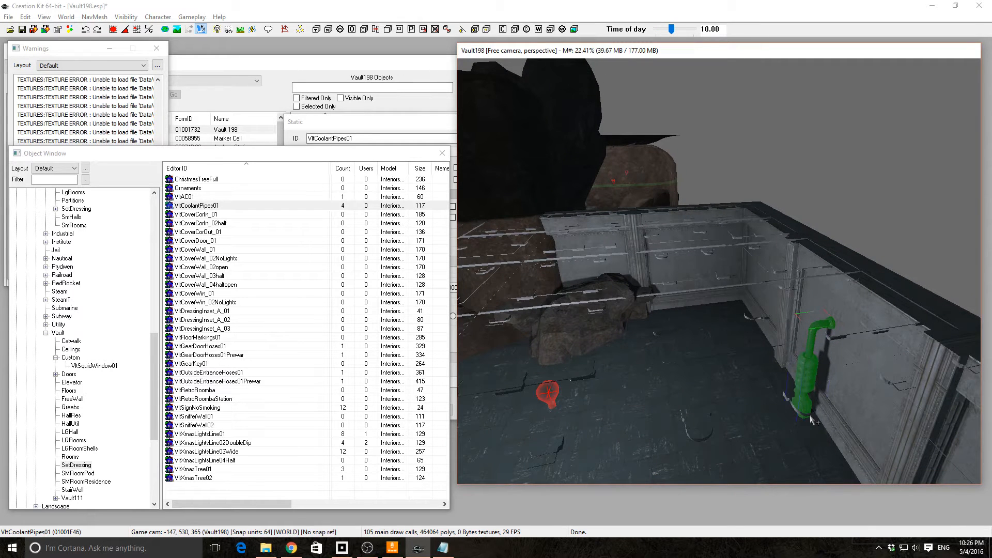
# Duplicate the coolant pipe and move the copy along the wall on the Y axis
pyautogui.press('z')
pyautogui.press('x')
pyautogui.press('c')
pyautogui.hotkey('ctrl', 'd')
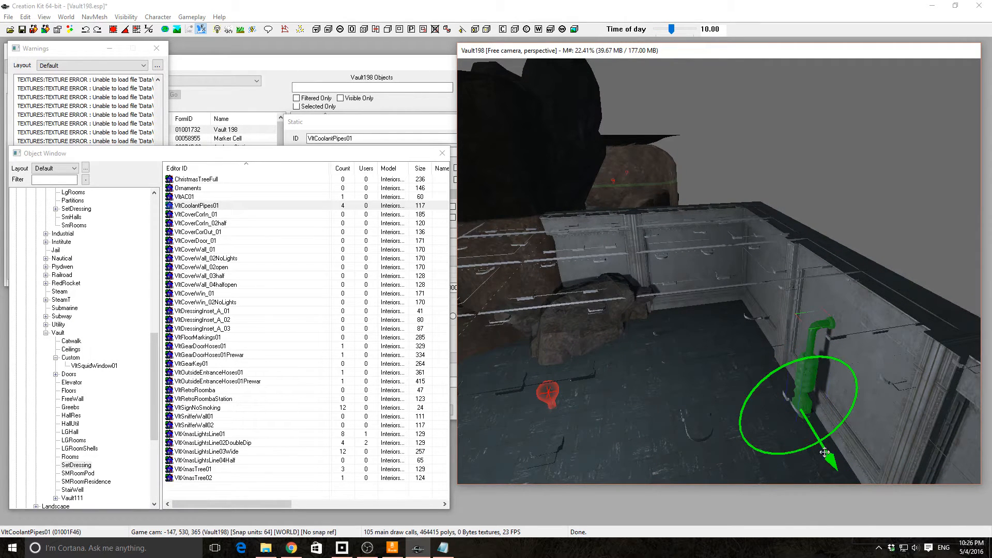
pyautogui.moveTo(820, 450); pyautogui.dragTo(845, 491)
pyautogui.keyDown('shift'); pyautogui.moveTo(837, 412); pyautogui.dragTo(800, 411, button='middle'); pyautogui.keyUp('shift')
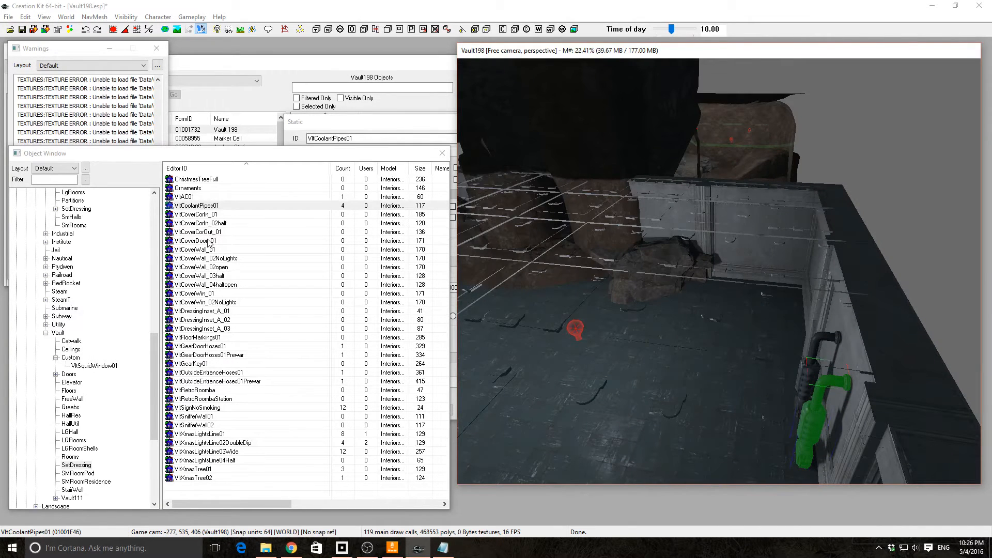
# Preview the VltCoverDoor_01 and VltCoverWall_01 models
pyautogui.doubleClick(206, 241)
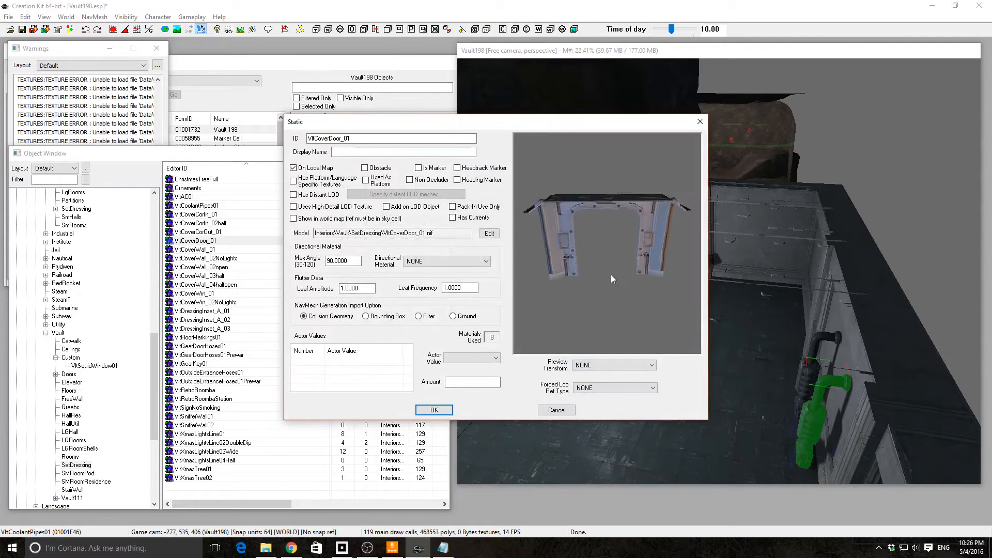
pyautogui.click(434, 410)
pyautogui.doubleClick(206, 250)
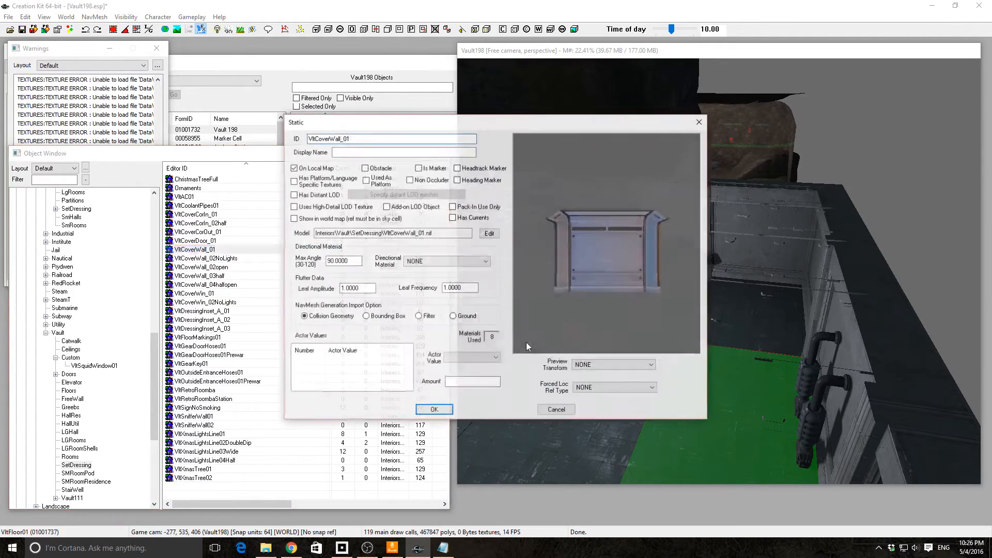
pyautogui.moveTo(614, 343); pyautogui.dragTo(634, 266)
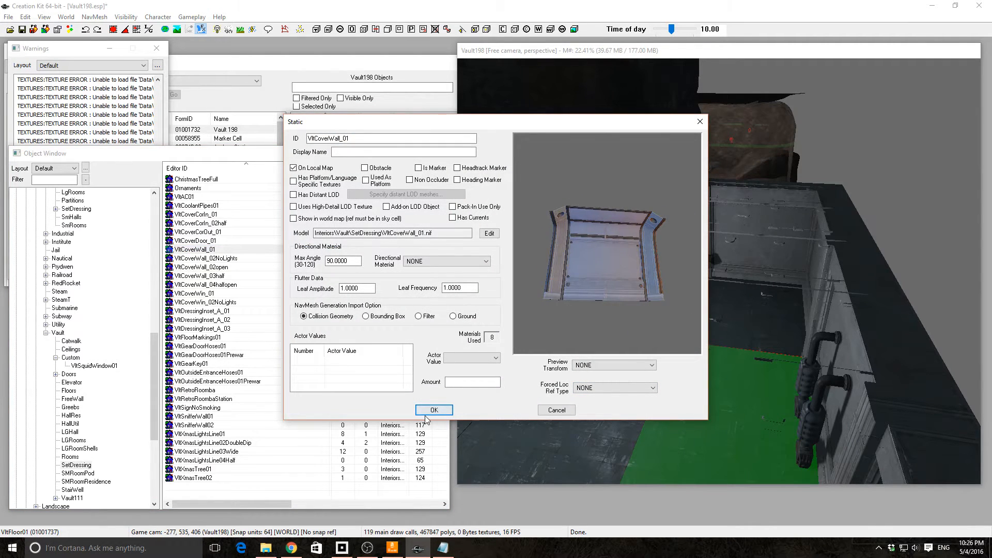
pyautogui.click(426, 410)
# Browse VltCoverWin_01 and VltFloorMarkings01, then preview VltGearDoorHoses01 and VltXmasTree01
pyautogui.click(215, 294)
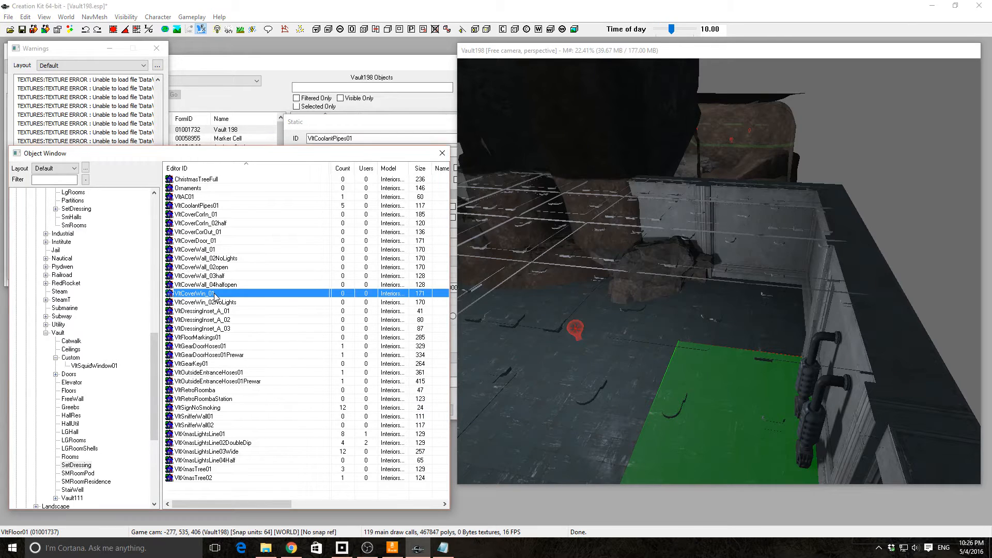
pyautogui.click(209, 337)
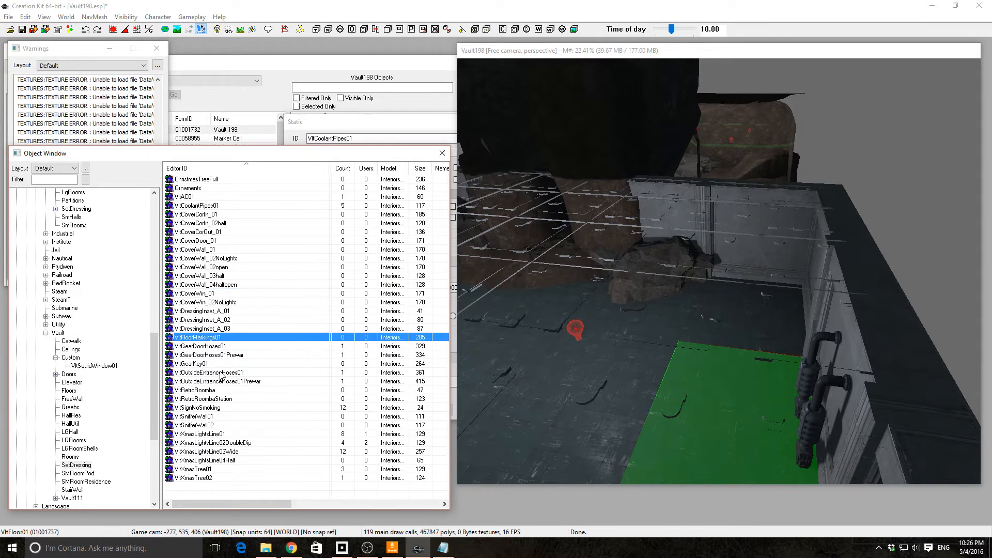
pyautogui.click(195, 355)
pyautogui.doubleClick(196, 346)
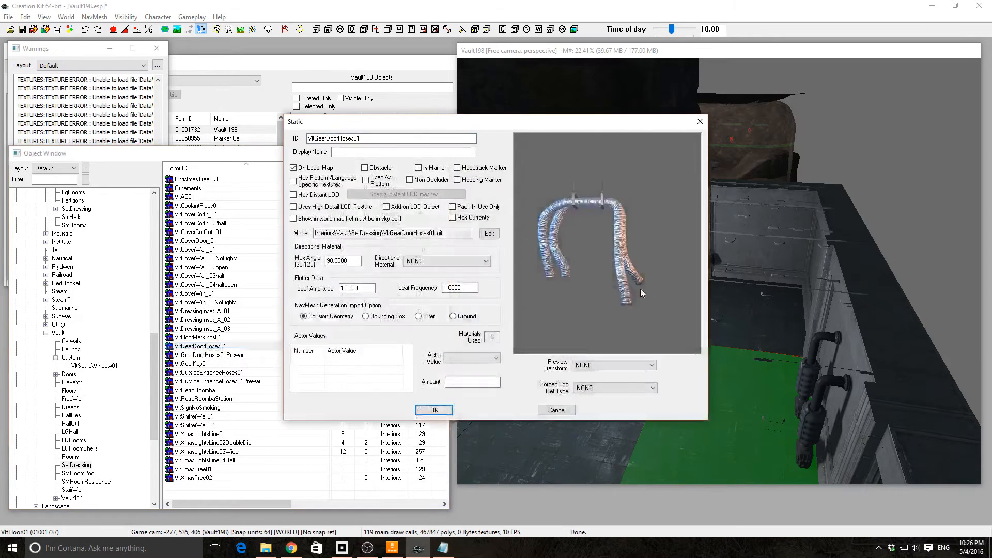
pyautogui.click(451, 410)
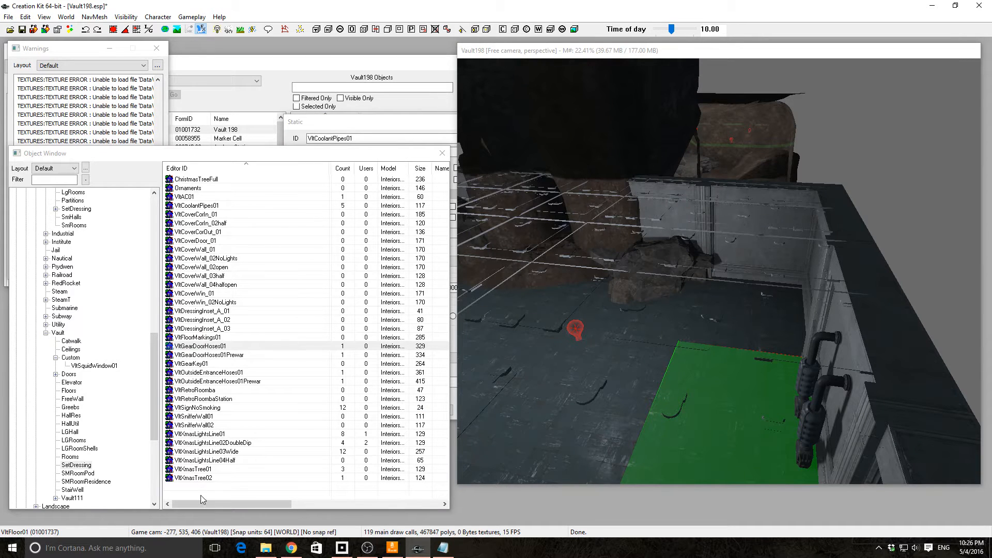
pyautogui.doubleClick(196, 469)
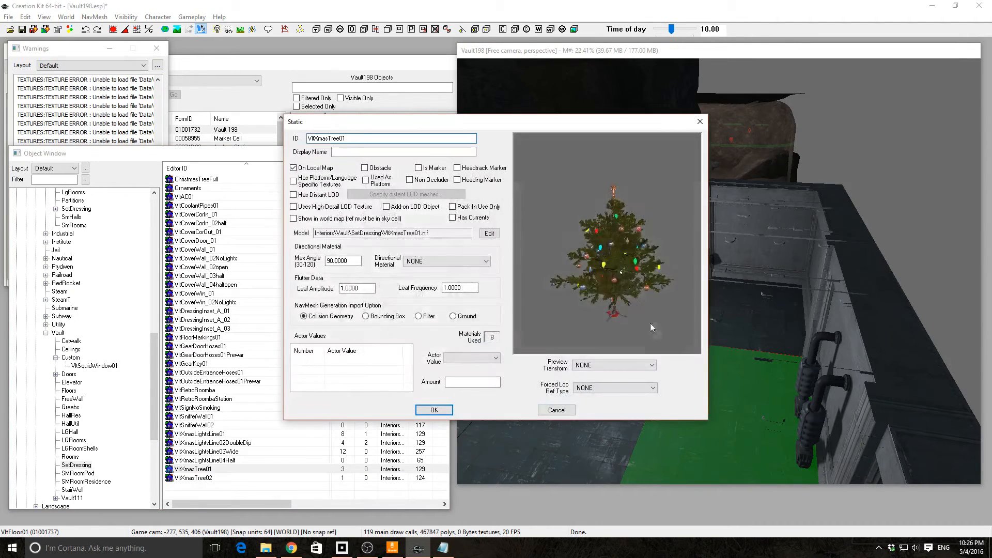
pyautogui.click(434, 410)
# Place VltXmasTree01 in the room and nudge it across the floor beside the coolant pipes
pyautogui.moveTo(180, 474); pyautogui.dragTo(744, 298)
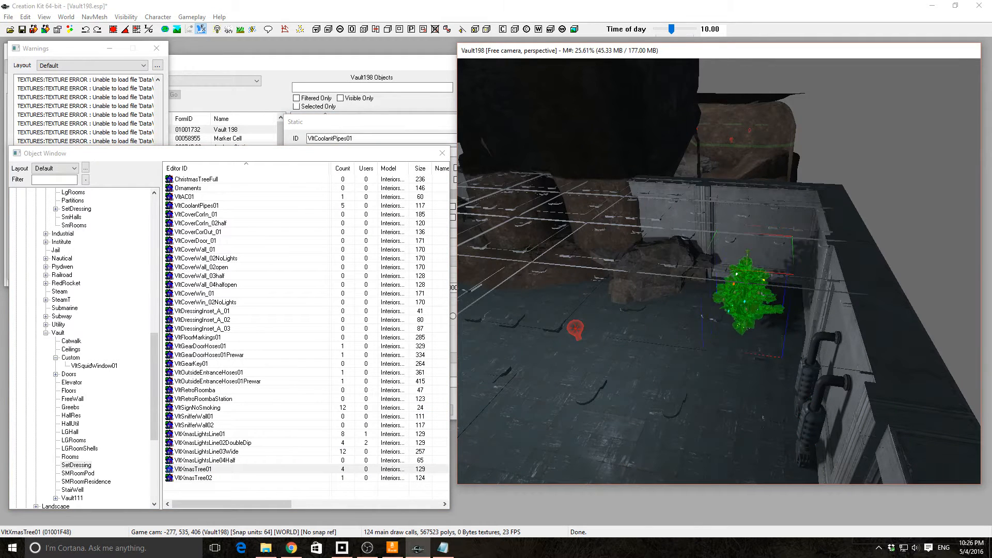
pyautogui.click(917, 164)
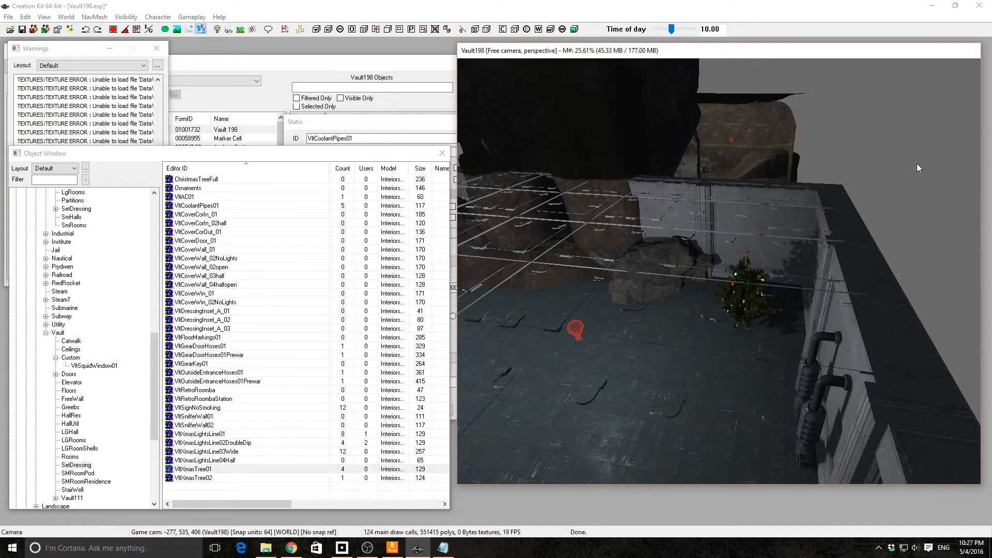
pyautogui.moveTo(766, 328); pyautogui.dragTo(801, 323, button='middle')
pyautogui.click(766, 307)
pyautogui.moveTo(766, 307); pyautogui.dragTo(775, 252)
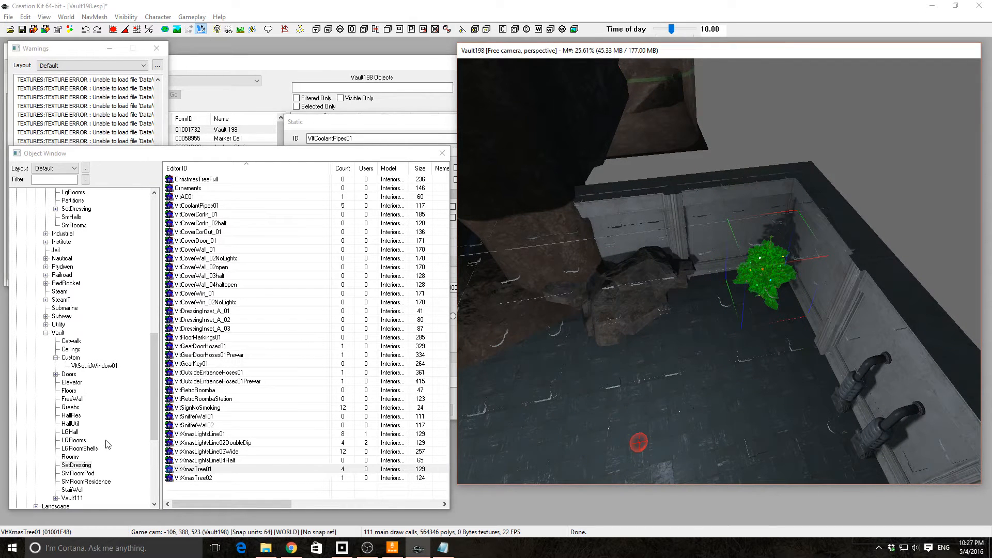
# Collapse the Vault, HighTech and Interiors static groups and list the Props > Clocks category
pyautogui.scroll(-3, 108, 444)
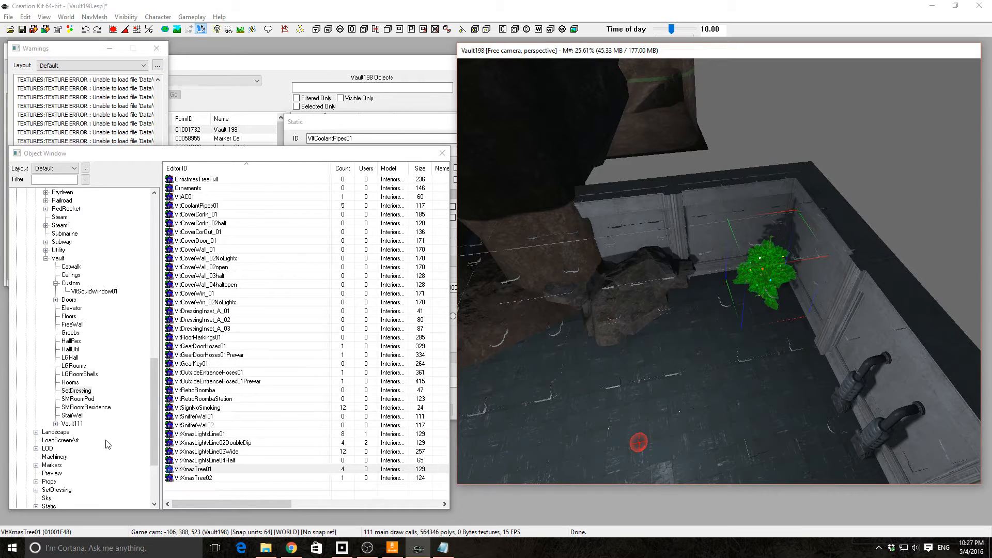
pyautogui.scroll(-2, 107, 444)
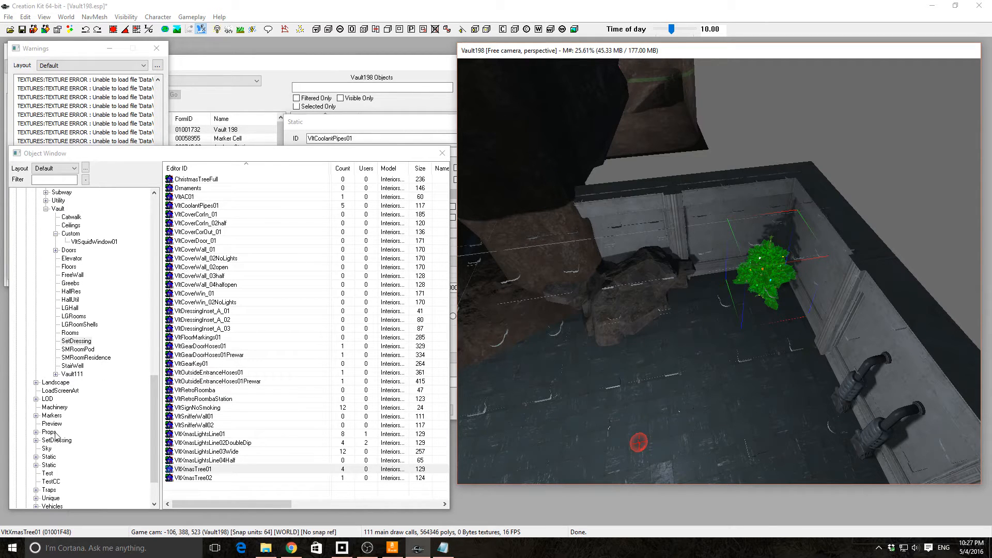
pyautogui.click(46, 209)
pyautogui.scroll(10, 89, 305)
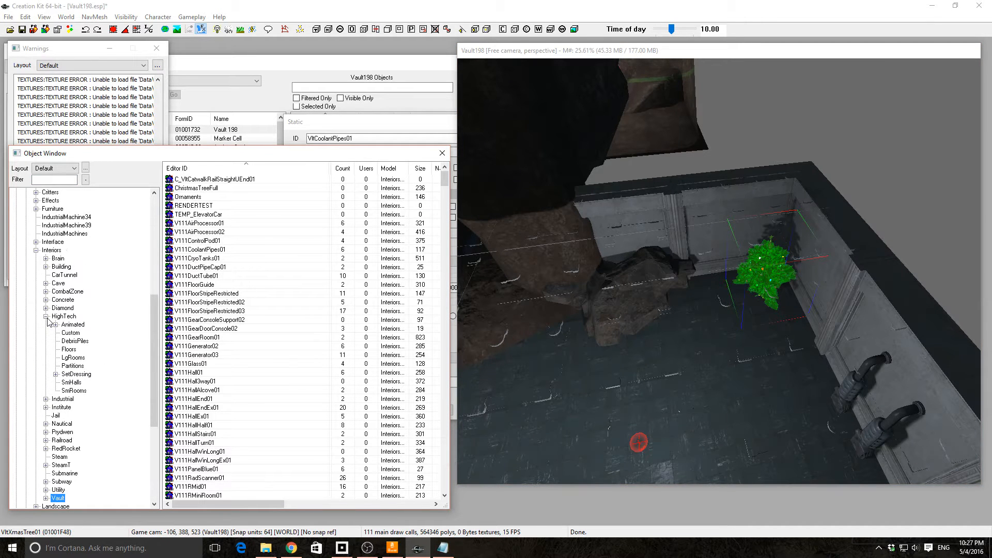
pyautogui.click(46, 316)
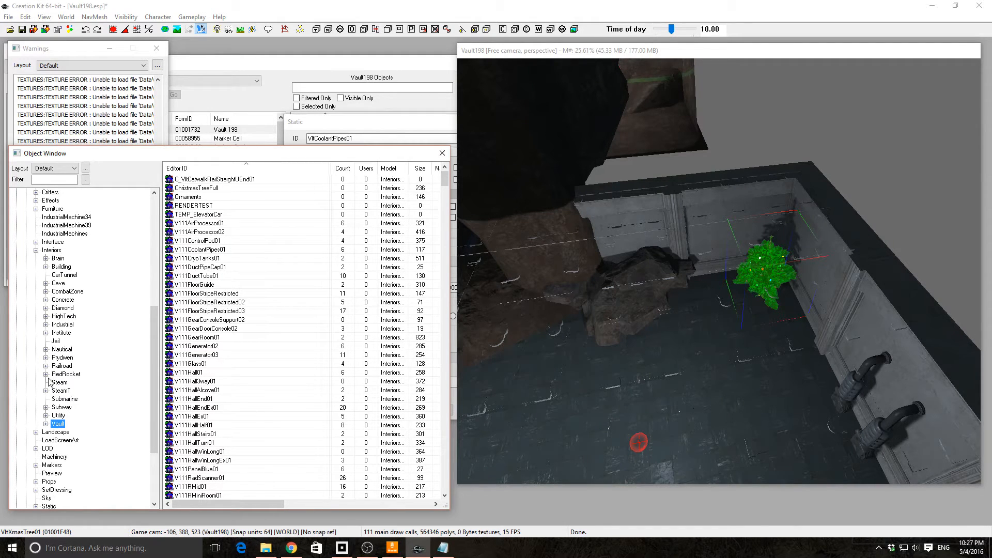
pyautogui.click(35, 250)
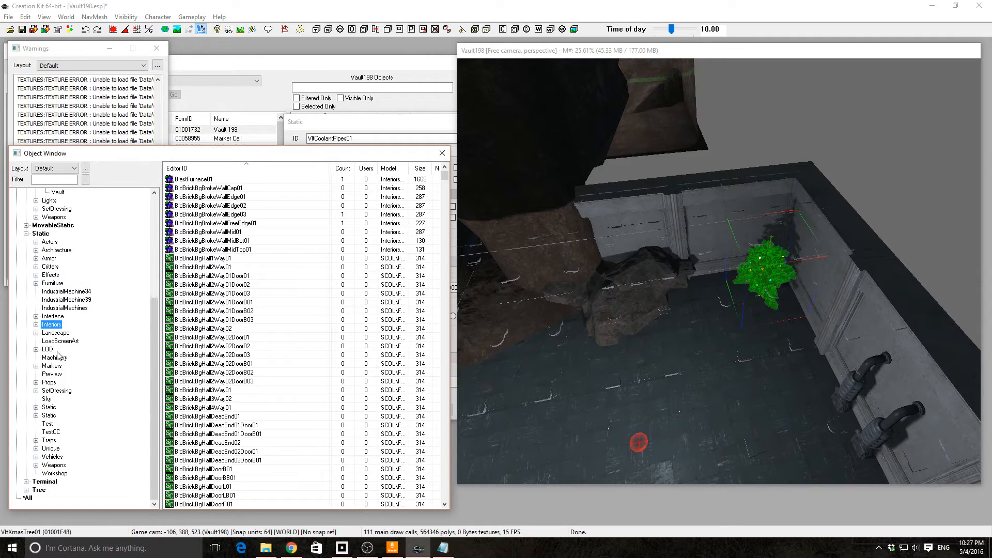
pyautogui.click(35, 382)
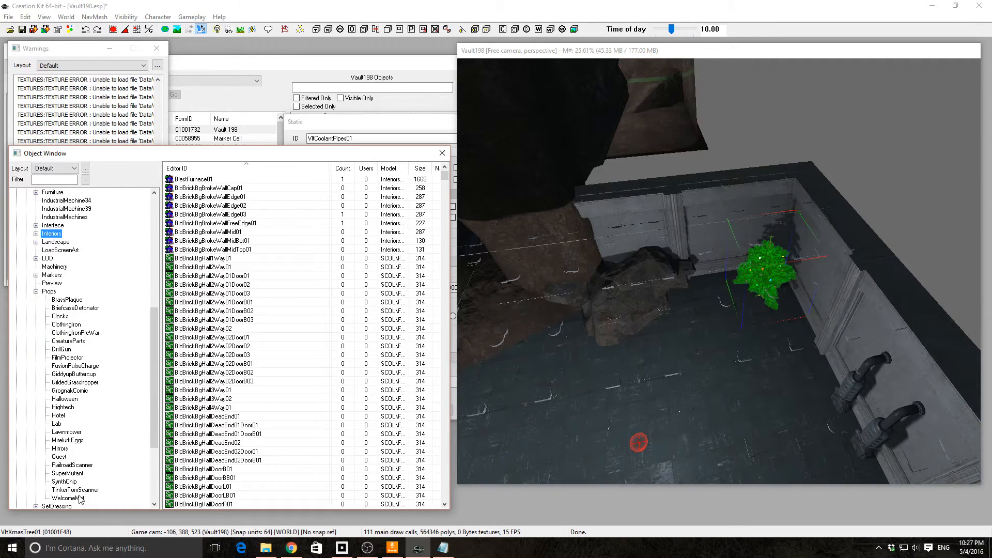
pyautogui.click(75, 301)
pyautogui.click(77, 308)
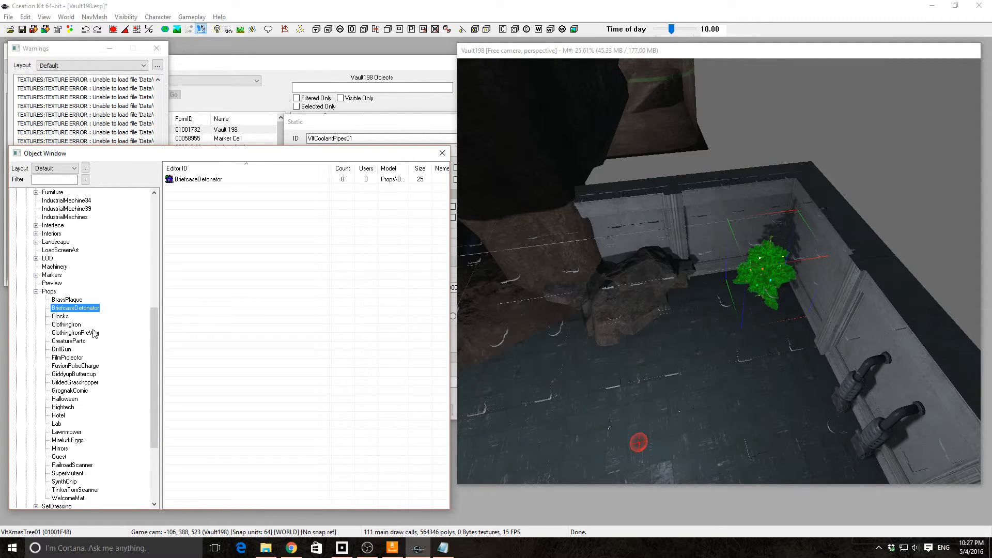
pyautogui.click(67, 324)
pyautogui.click(60, 317)
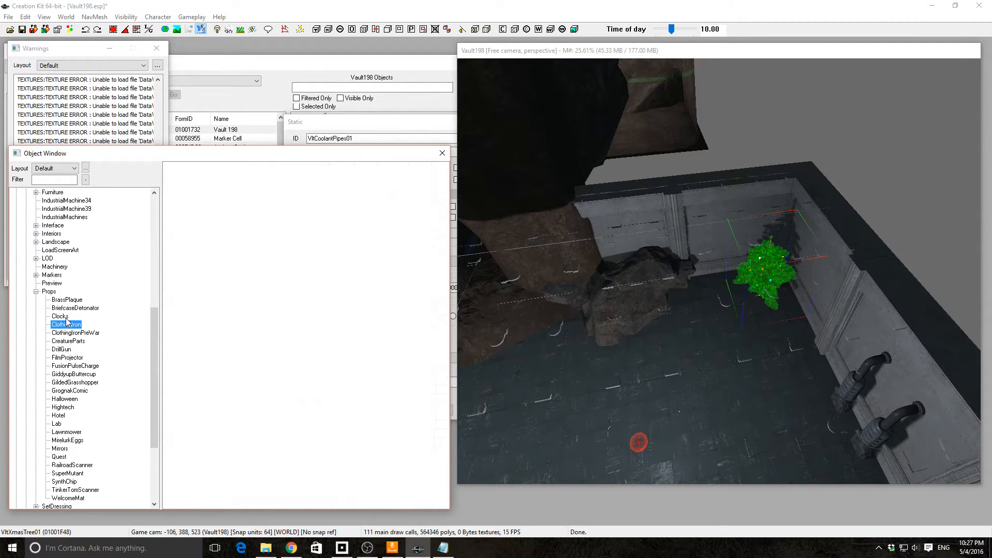
# Preview the Clock01_Wall, Clock03_Wall and Clock02_Wall models and close each one
pyautogui.doubleClick(195, 179)
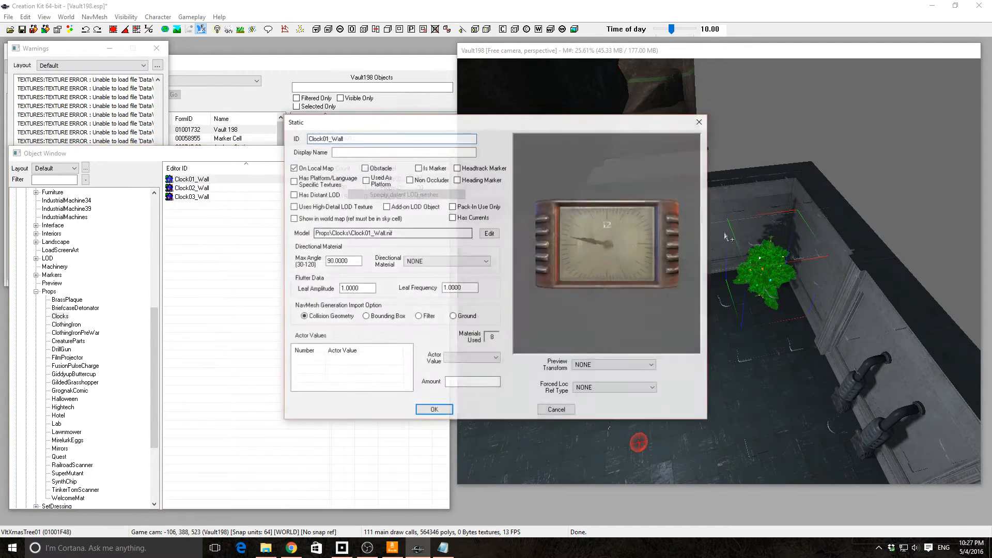
pyautogui.moveTo(619, 268); pyautogui.dragTo(646, 290)
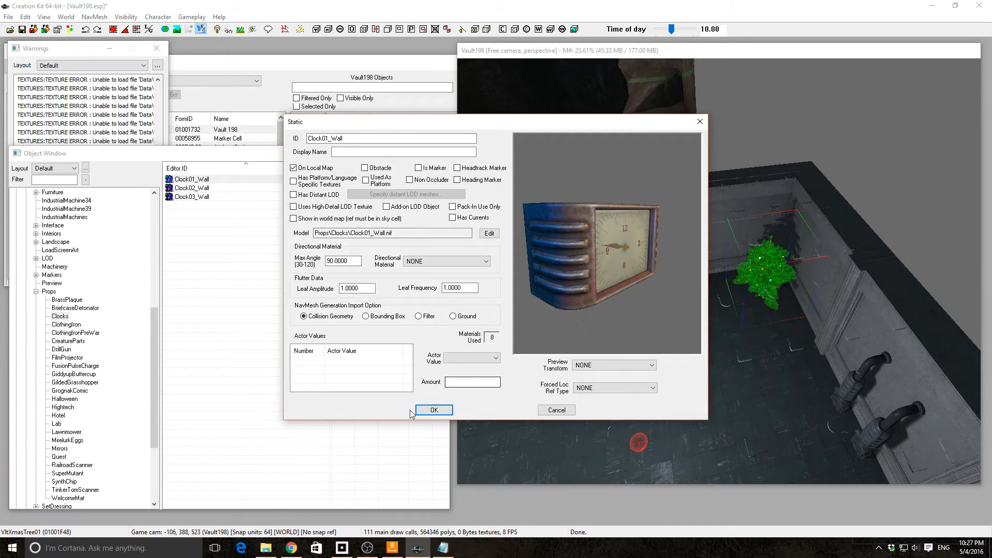
pyautogui.click(434, 410)
pyautogui.doubleClick(204, 197)
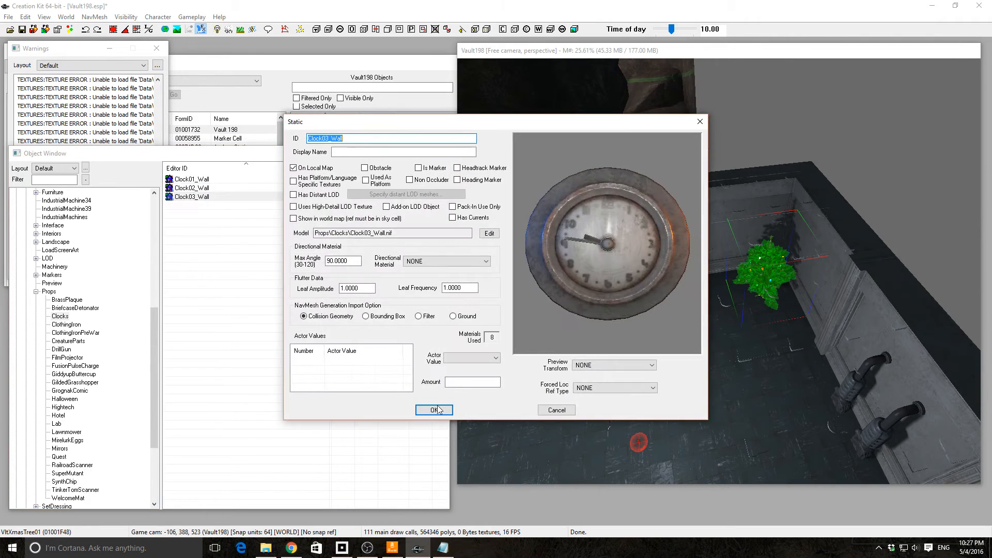
pyautogui.click(439, 410)
pyautogui.click(543, 411)
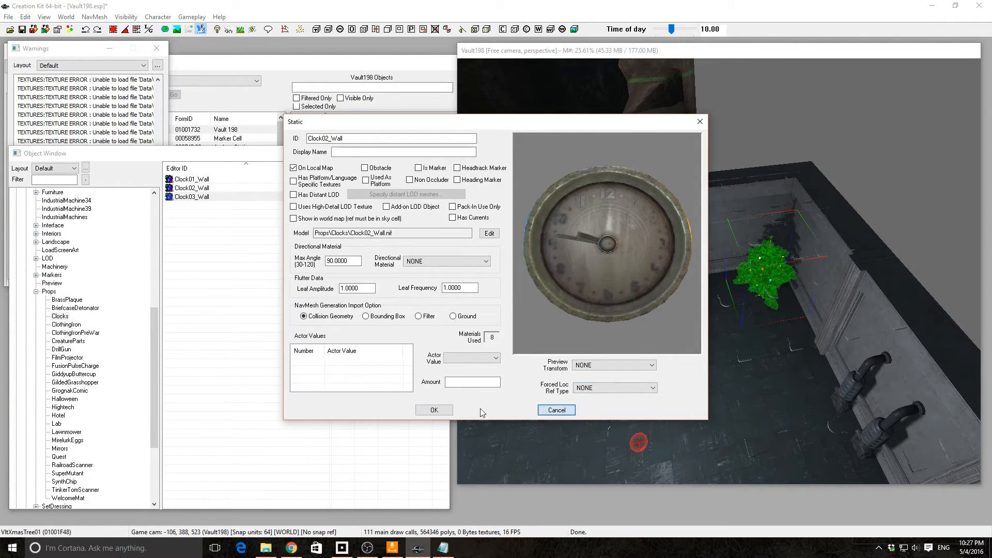
pyautogui.click(445, 410)
# Place a Clock03_Wall clock in the room and rotate it upright to face the room using angle snap
pyautogui.moveTo(204, 199); pyautogui.dragTo(715, 218)
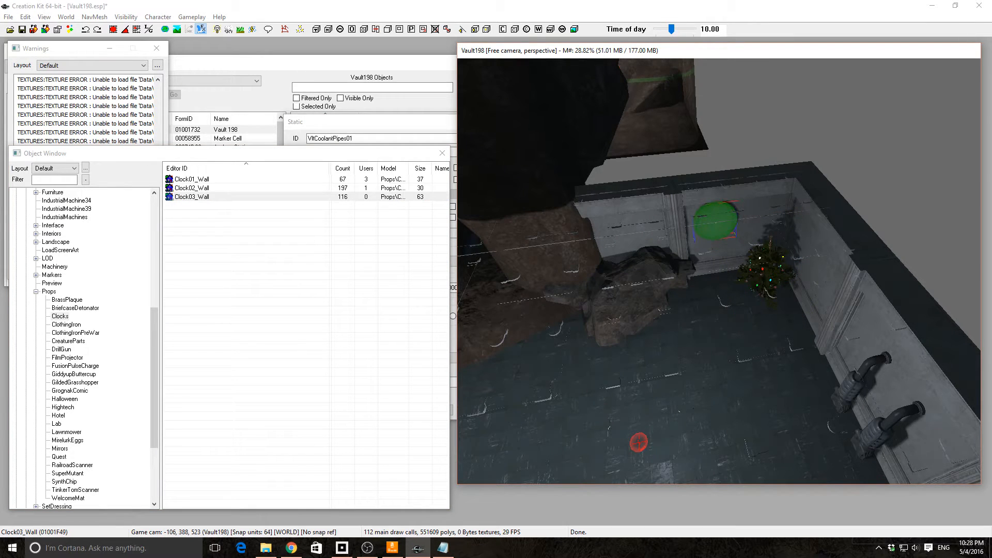
pyautogui.scroll(5, 740, 224)
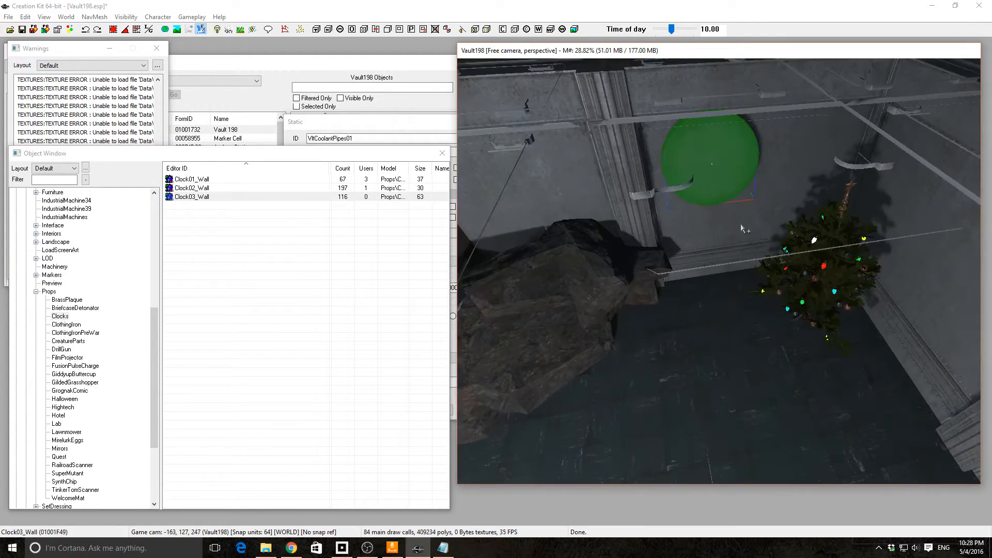
pyautogui.click(740, 223)
pyautogui.click(734, 155)
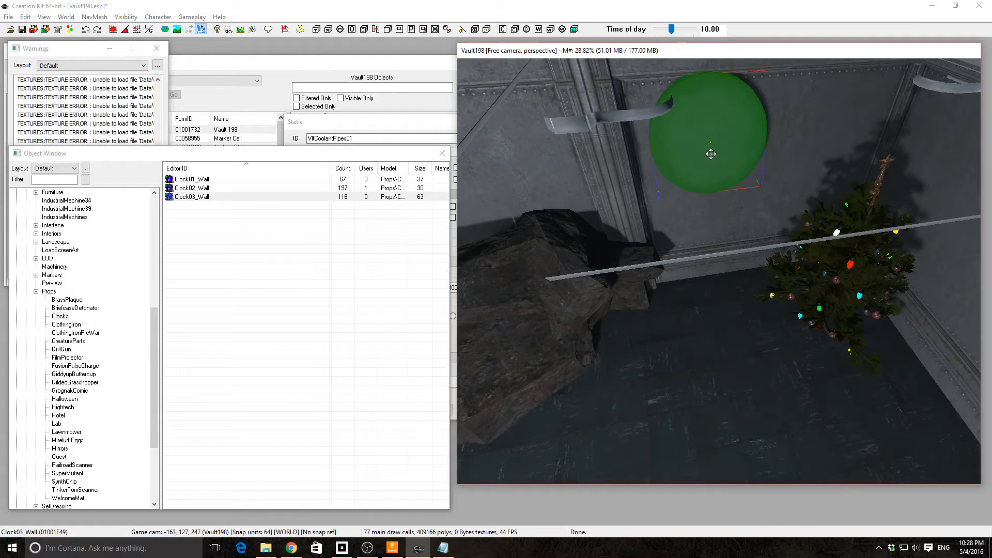
pyautogui.click(125, 30)
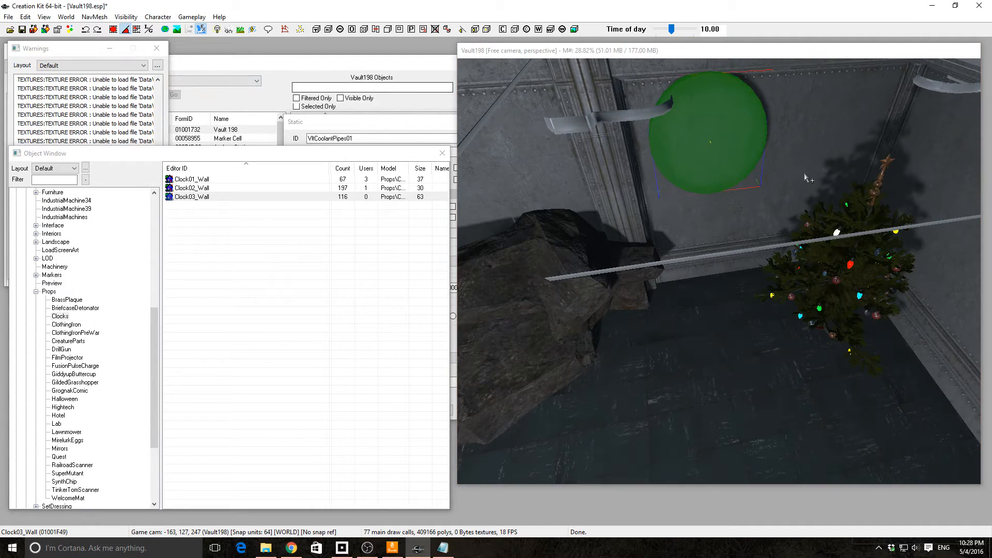
pyautogui.moveTo(693, 154); pyautogui.dragTo(718, 153, button='right')
pyautogui.moveTo(713, 139); pyautogui.dragTo(770, 138, button='right')
# Move the clock onto the wall beside the Christmas tree
pyautogui.moveTo(710, 140); pyautogui.dragTo(774, 385)
pyautogui.press('f')
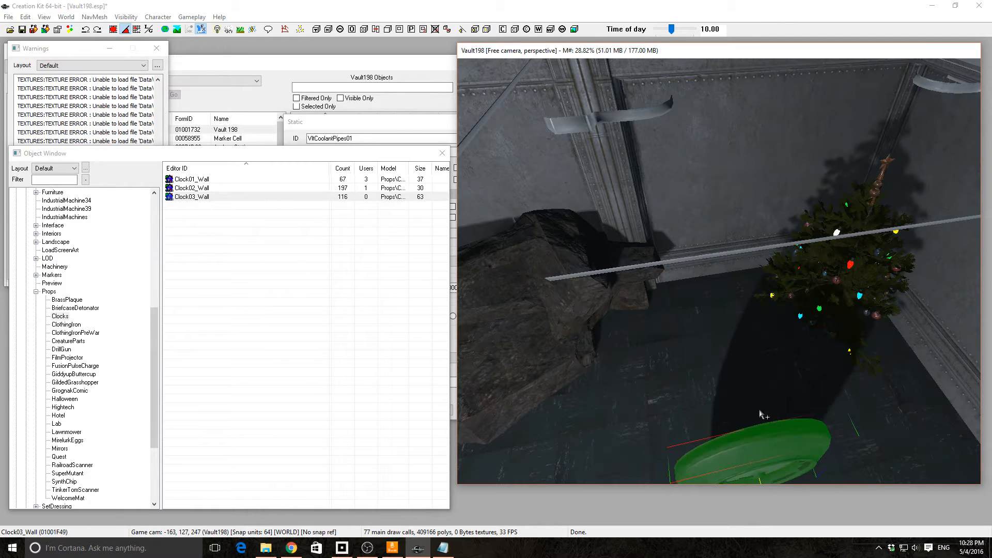
pyautogui.moveTo(770, 368)
pyautogui.keyDown('shift'); pyautogui.mouseDown(button='middle')
pyautogui.moveTo(768, 355)
pyautogui.moveTo(762, 365)
pyautogui.mouseUp(button='middle'); pyautogui.keyUp('shift')
pyautogui.scroll(-5, 763, 365)
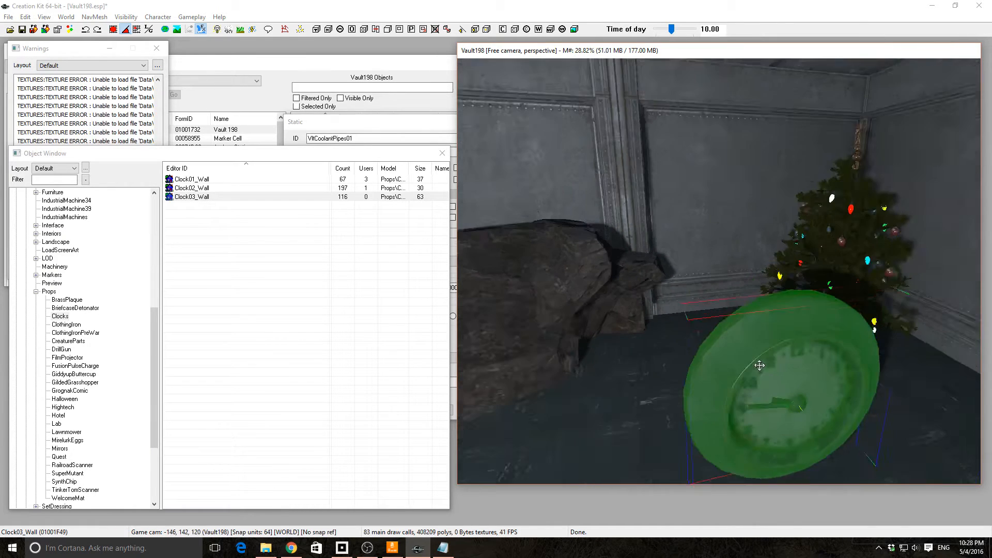
pyautogui.moveTo(764, 385); pyautogui.dragTo(721, 277)
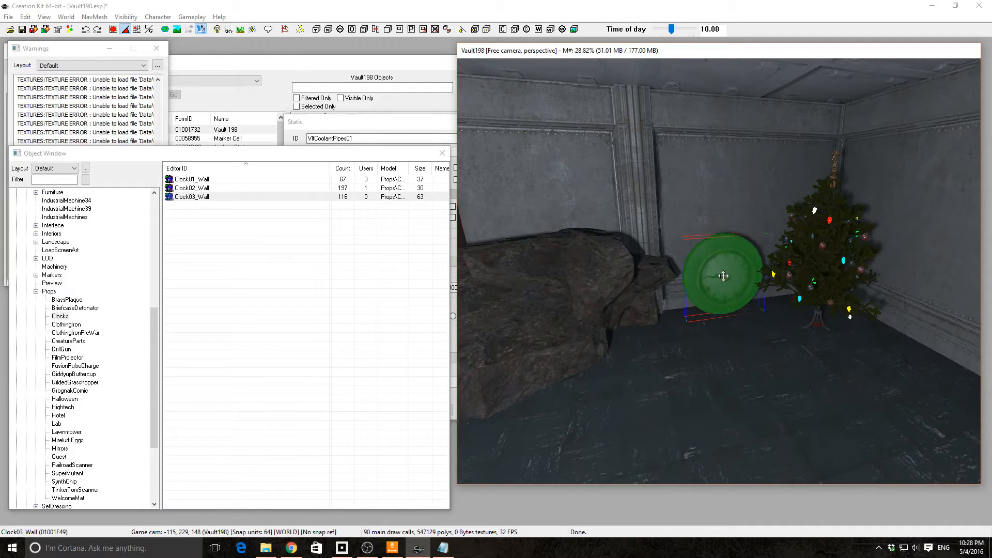
pyautogui.moveTo(722, 277)
pyautogui.keyDown('shift'); pyautogui.mouseDown(button='middle')
pyautogui.moveTo(722, 243)
pyautogui.moveTo(723, 293)
pyautogui.mouseUp(button='middle'); pyautogui.keyUp('shift')
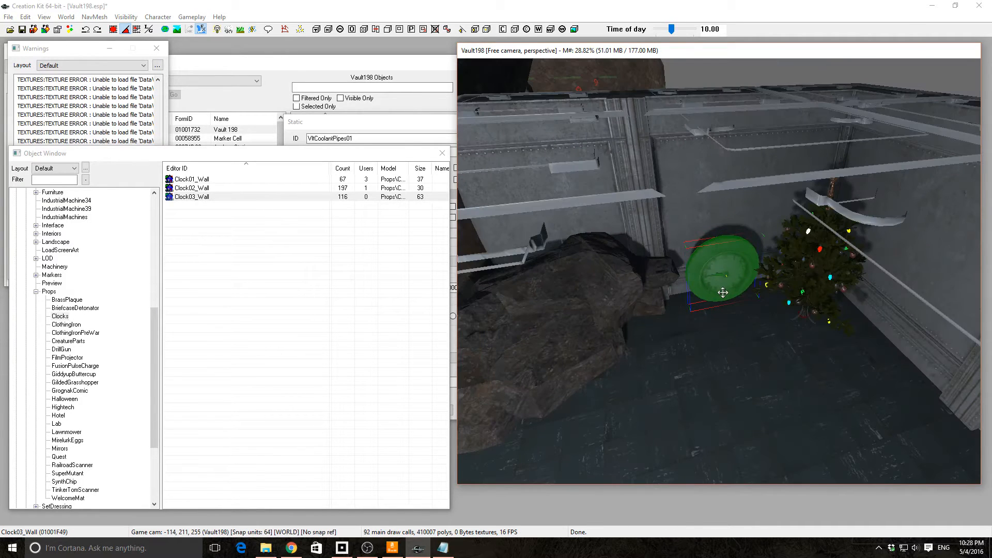
pyautogui.press('Delete')
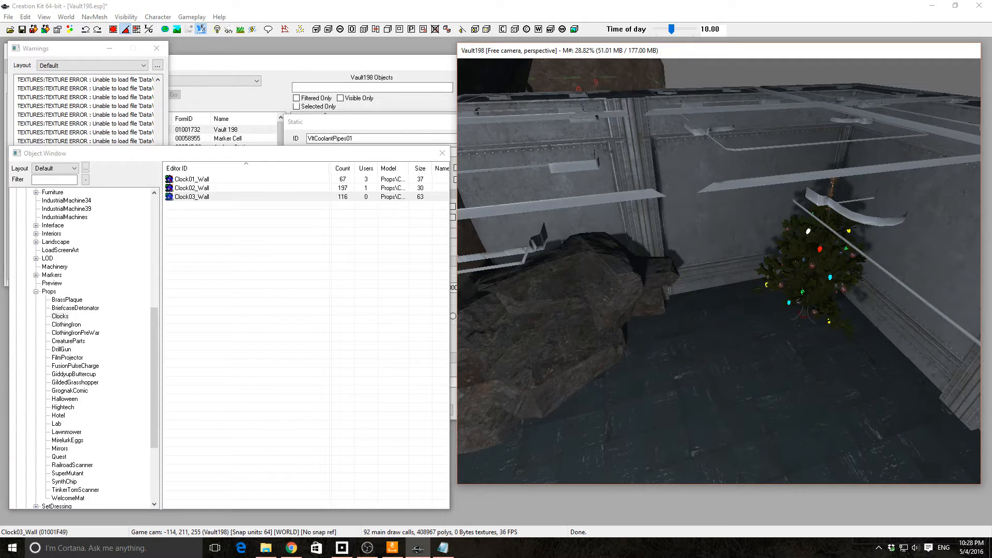
pyautogui.hotkey('ctrl', 'z')
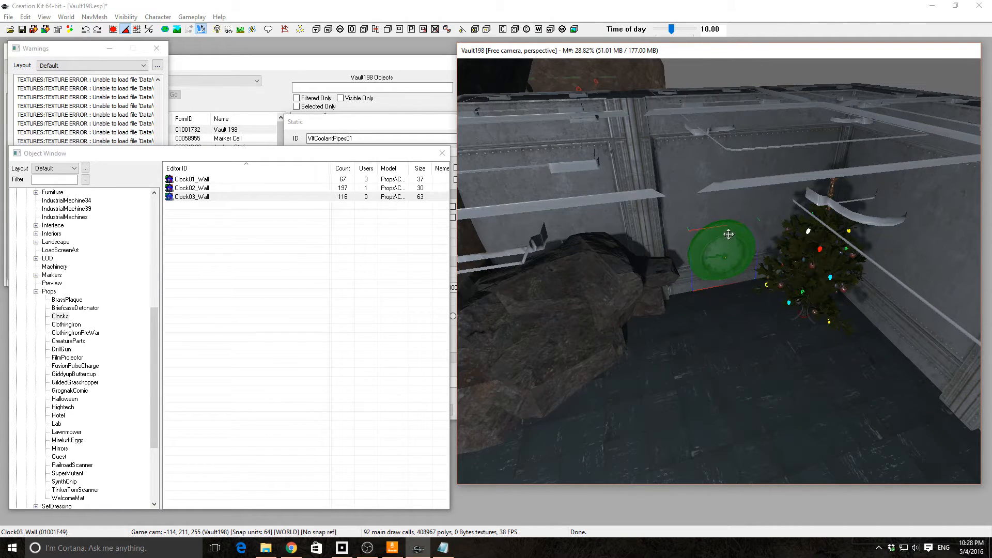
# Raise the clock higher and set it flush against the wall using X/Y axis constraints
pyautogui.moveTo(729, 243); pyautogui.dragTo(729, 170)
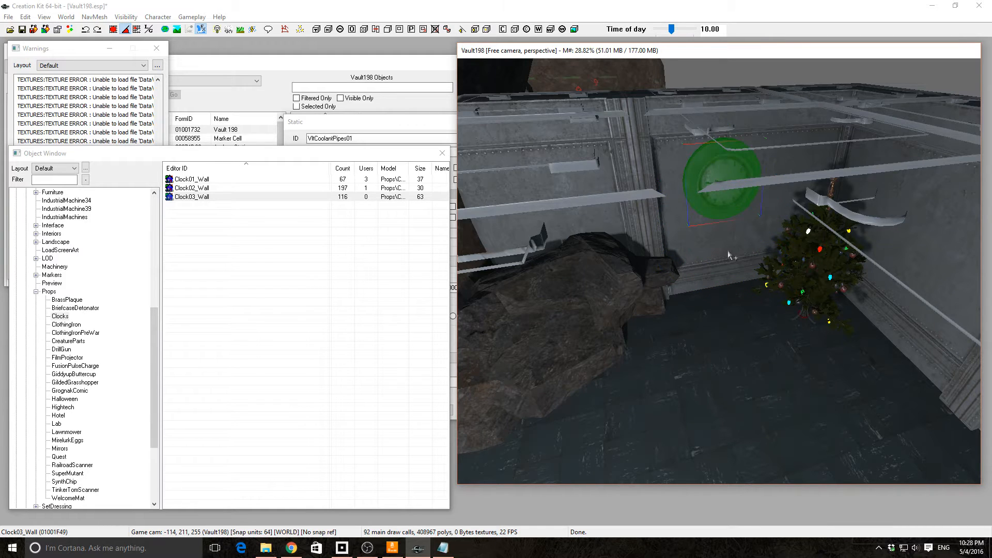
pyautogui.keyDown('shift'); pyautogui.moveTo(729, 250); pyautogui.dragTo(708, 205, button='middle'); pyautogui.keyUp('shift')
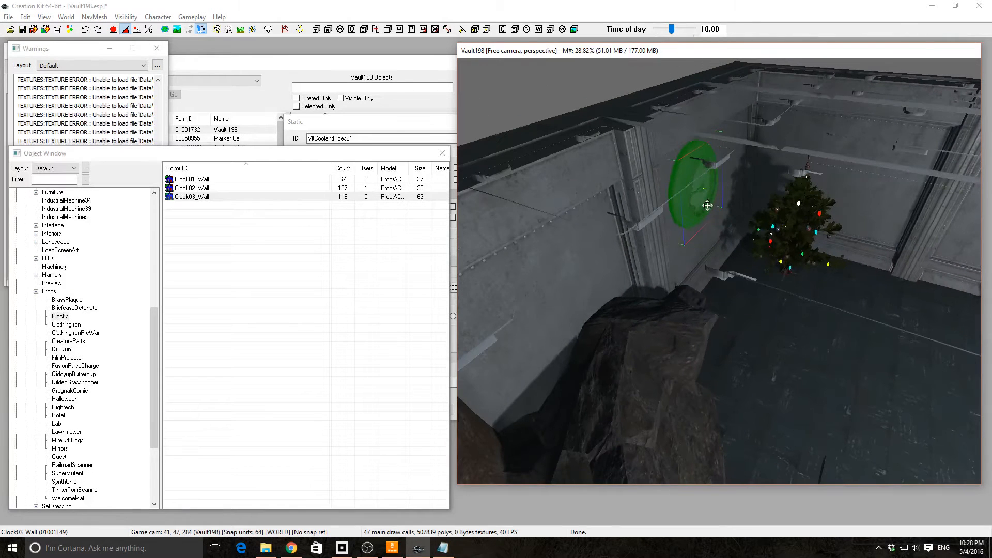
pyautogui.press('x')
pyautogui.press('y')
pyautogui.moveTo(725, 194); pyautogui.dragTo(728, 195)
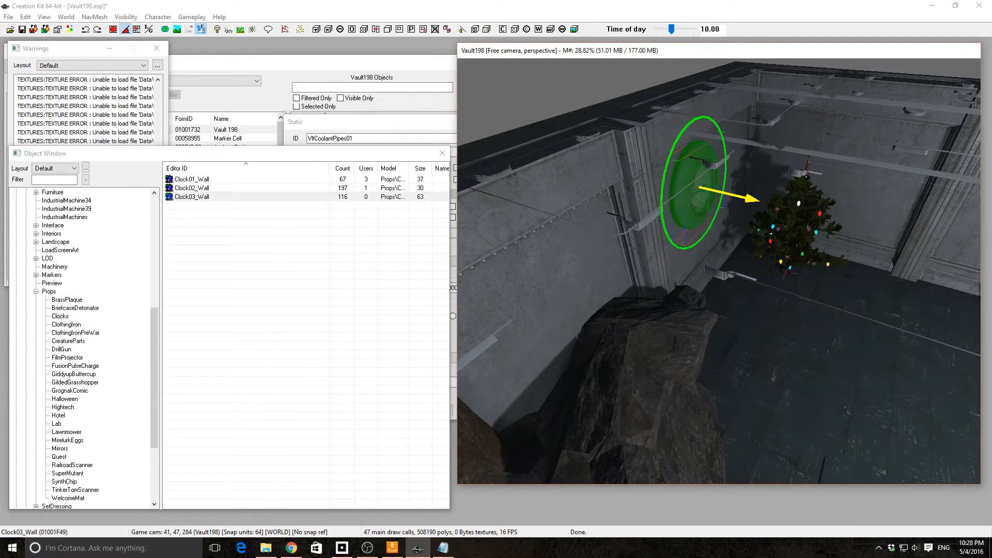
pyautogui.keyDown('shift'); pyautogui.moveTo(730, 197); pyautogui.dragTo(698, 184, button='middle'); pyautogui.keyUp('shift')
pyautogui.click(718, 259)
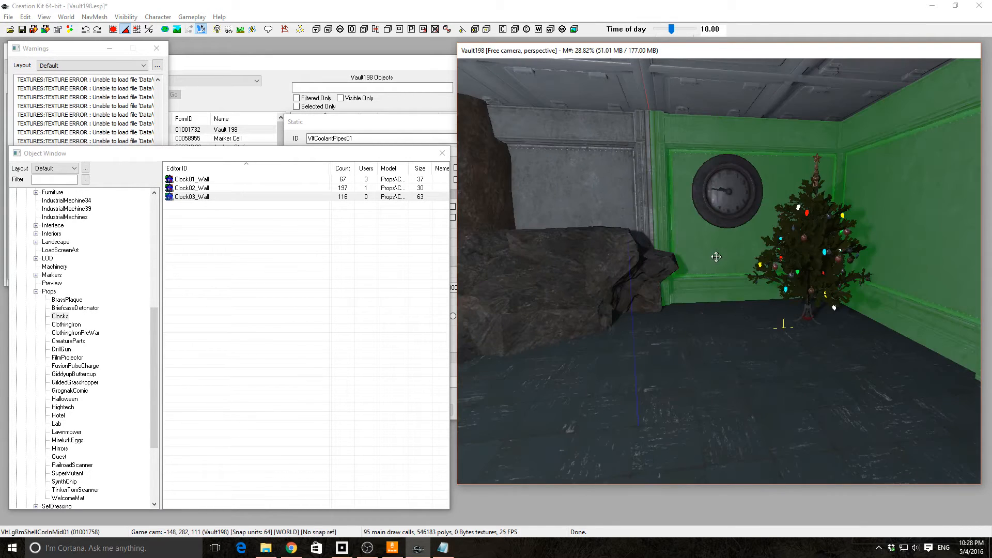
# Deselect the wall shell and expand the Static categories in the Object Window
pyautogui.click(708, 342)
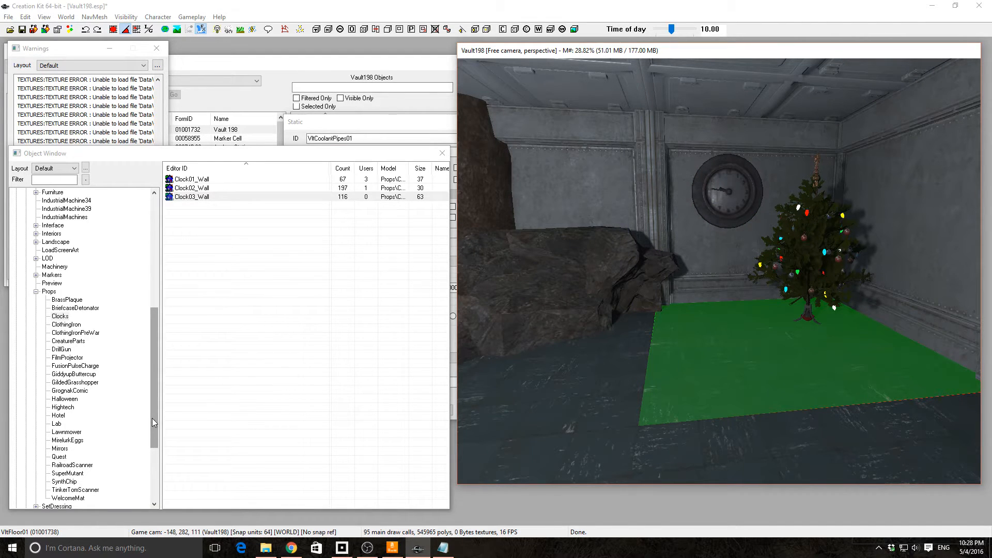
pyautogui.moveTo(152, 417); pyautogui.dragTo(150, 457)
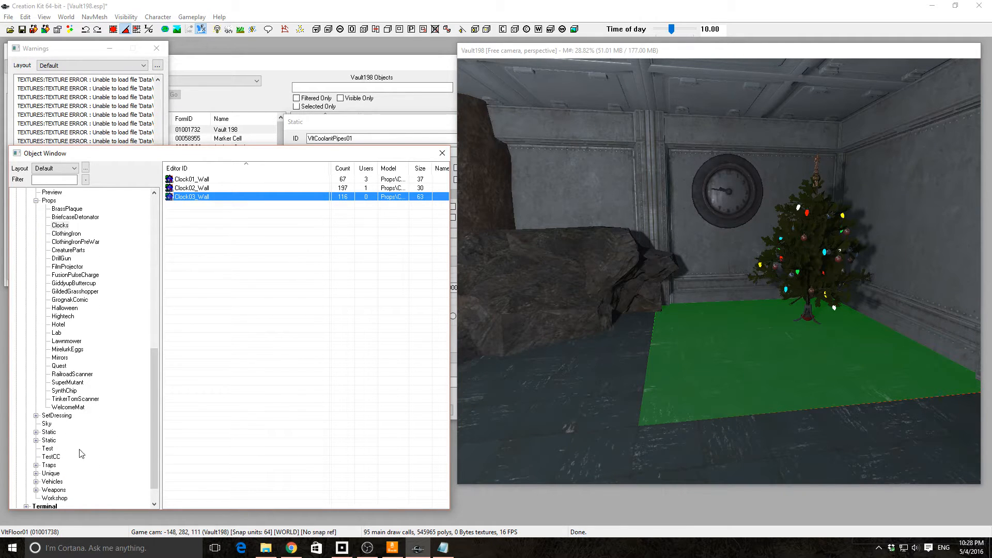
pyautogui.click(48, 433)
pyautogui.click(48, 440)
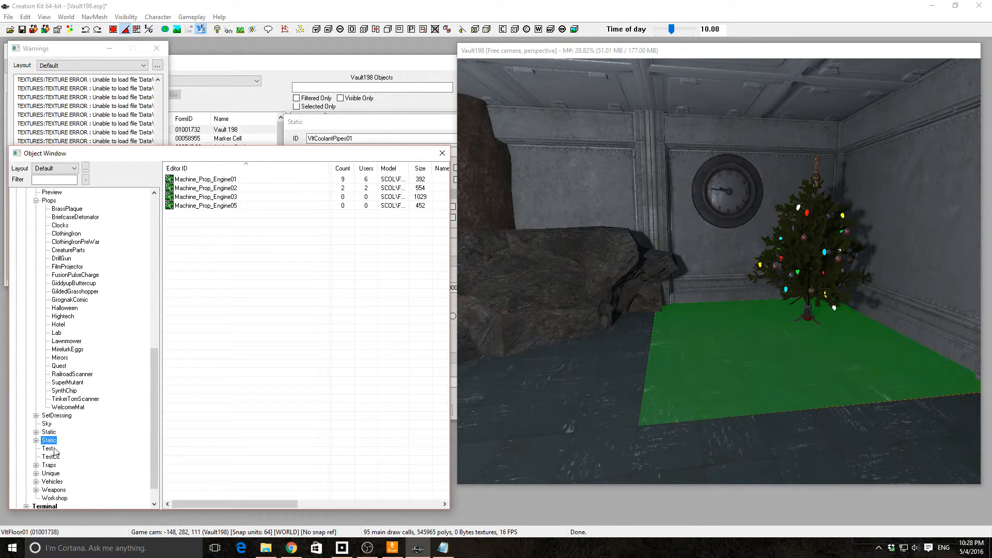
pyautogui.scroll(-1, 113, 474)
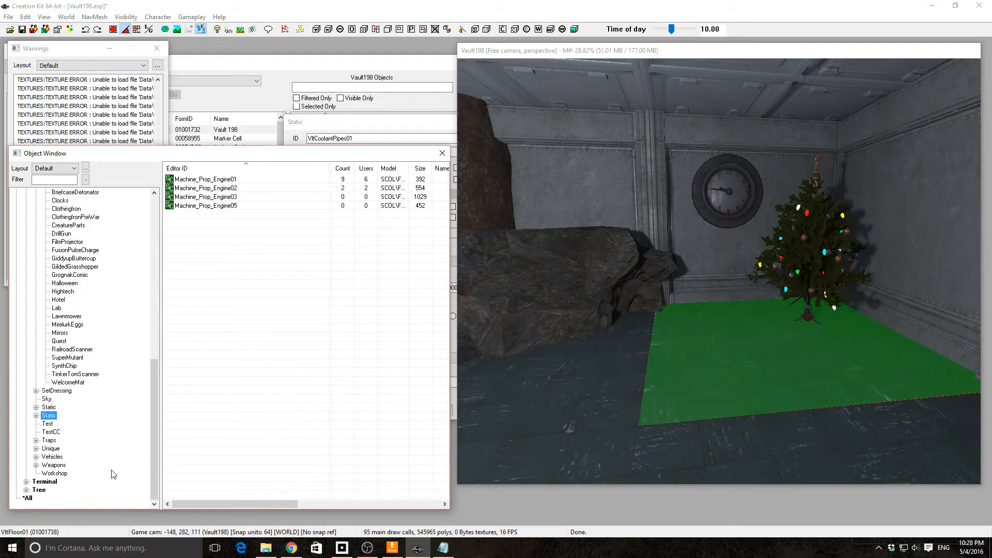
pyautogui.scroll(7, 113, 475)
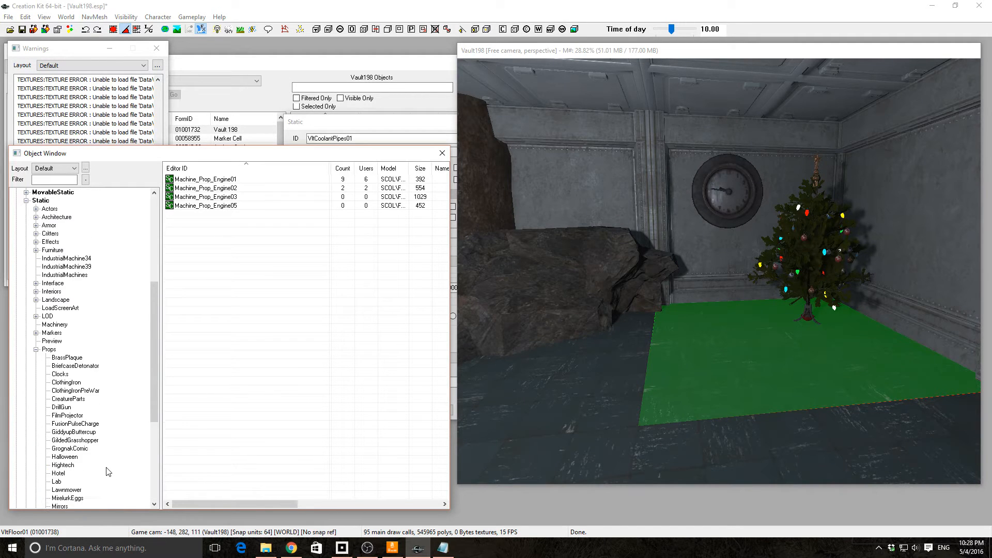
pyautogui.scroll(5, 108, 471)
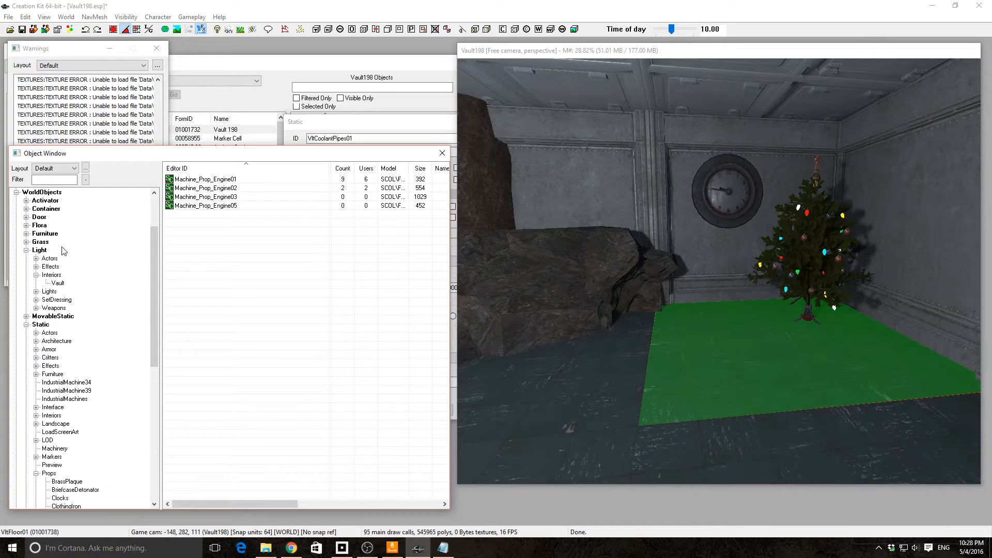
# Browse the Light categories, including interior and Vault lights, then show all lights
pyautogui.click(40, 250)
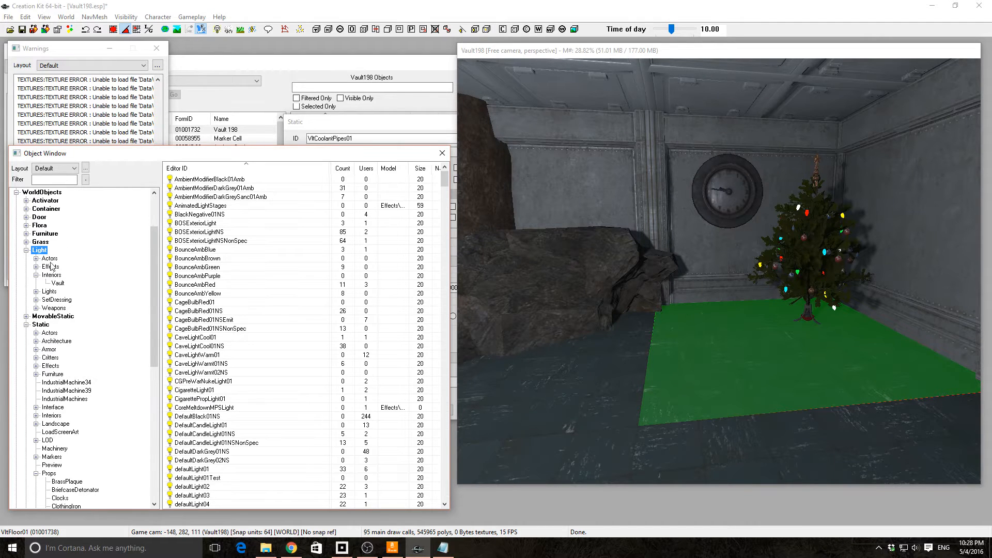
pyautogui.click(52, 276)
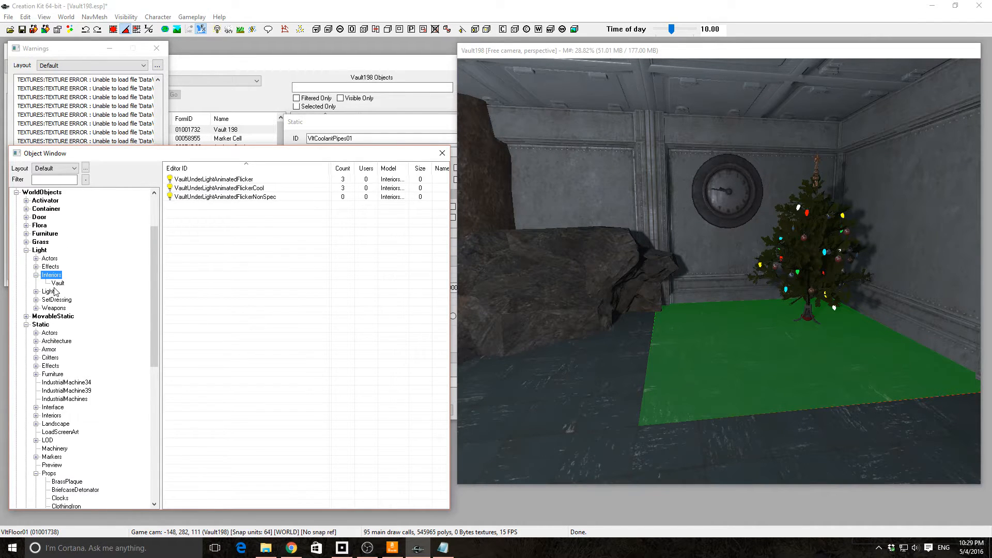
pyautogui.click(54, 291)
pyautogui.click(57, 283)
pyautogui.click(54, 275)
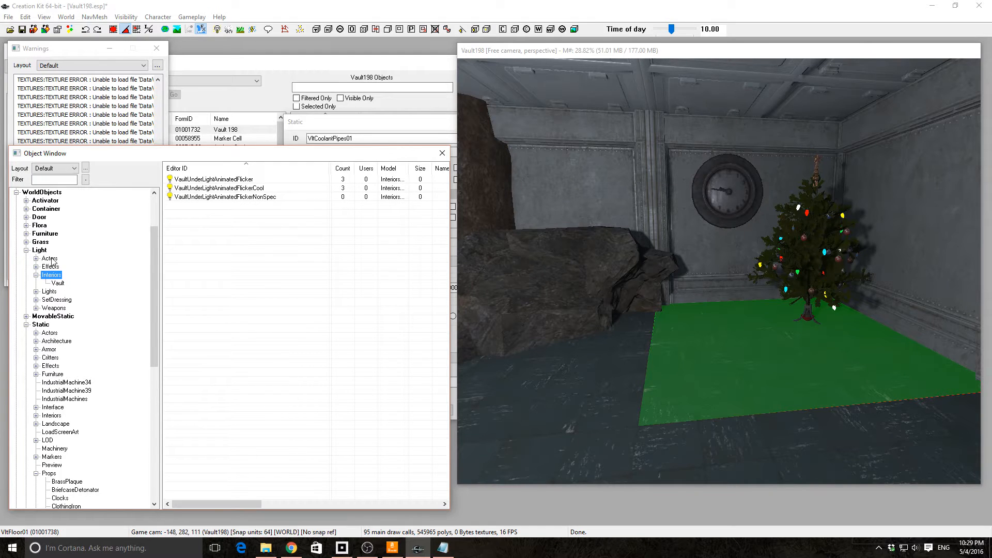
pyautogui.click(41, 251)
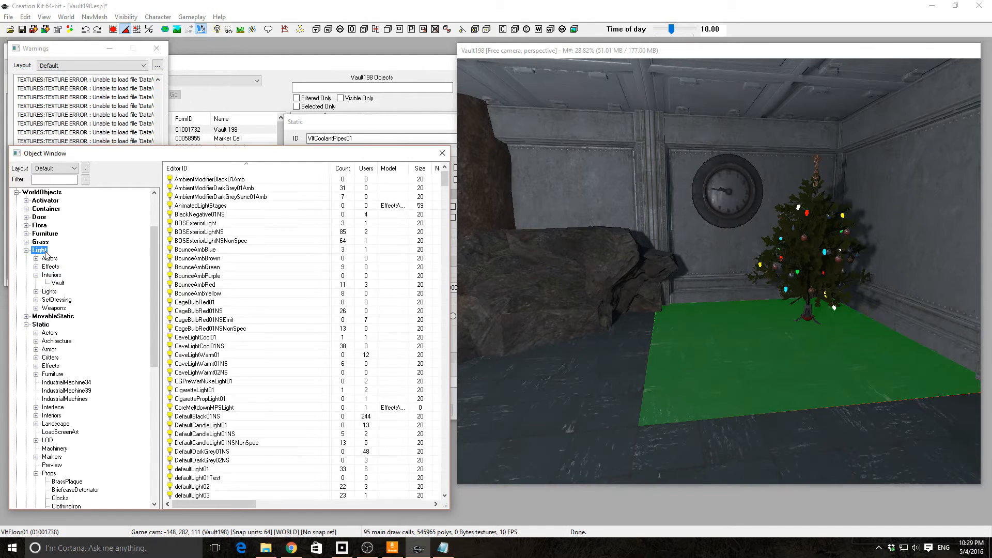
# Confirm the Xmas_Green_tight_FU light's settings and expand the Furniture category
pyautogui.moveTo(445, 180); pyautogui.dragTo(423, 497)
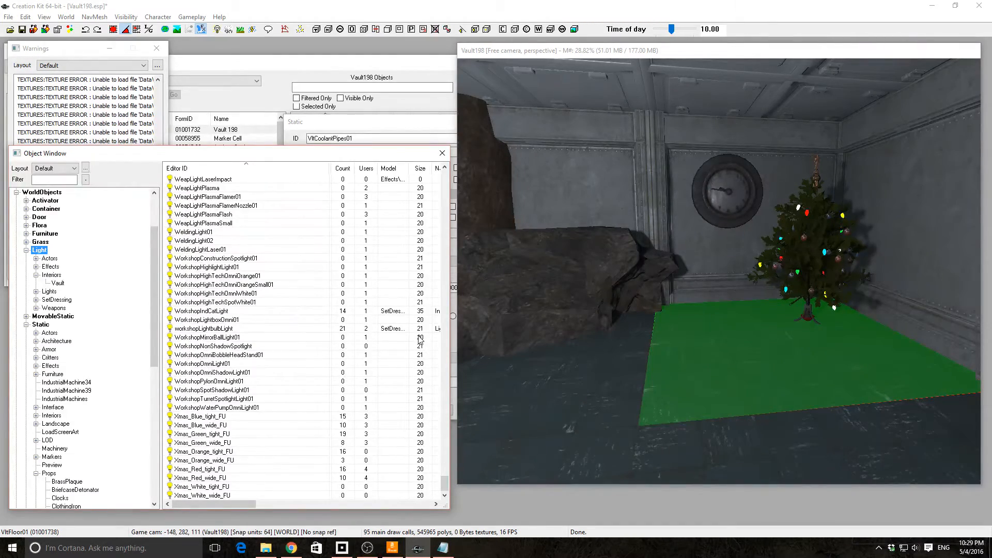
pyautogui.doubleClick(194, 435)
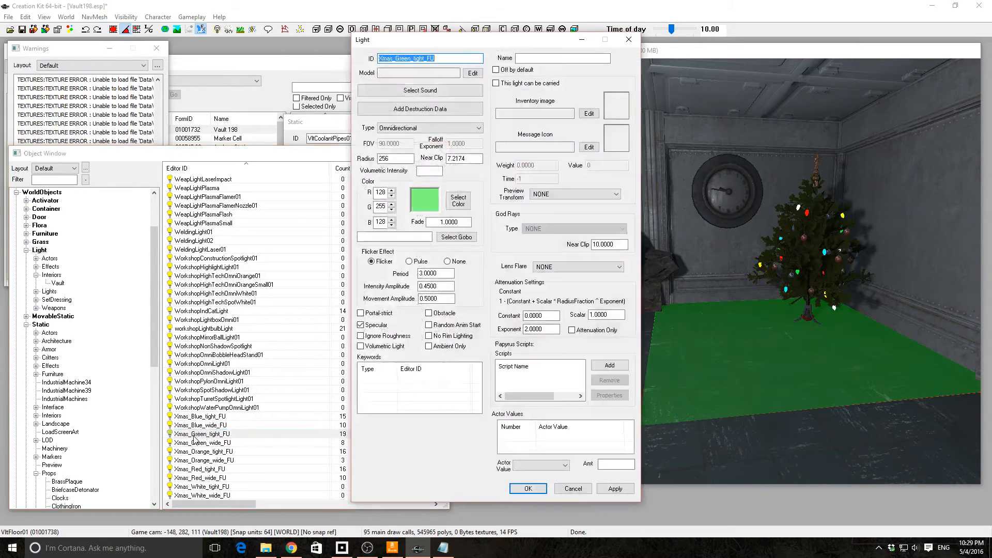
pyautogui.click(528, 488)
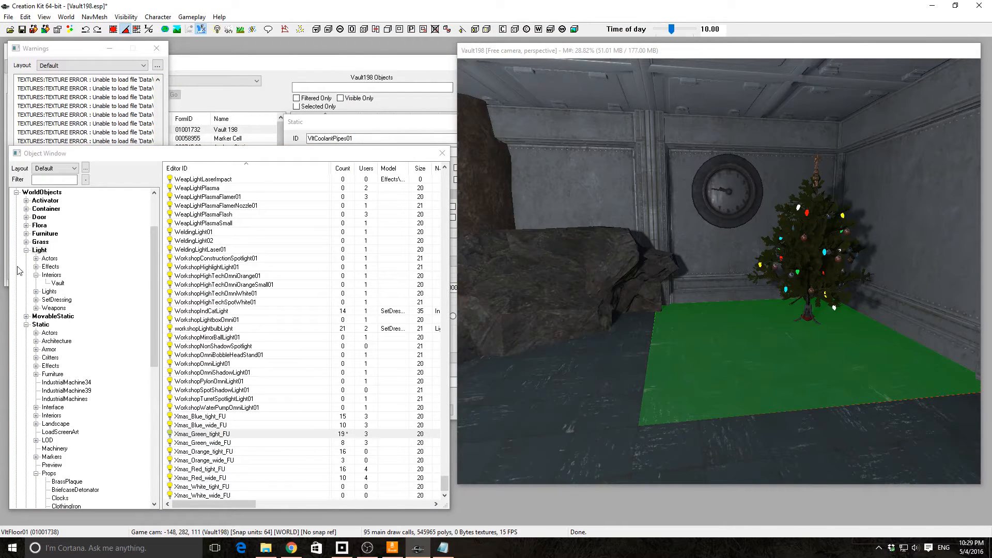
pyautogui.click(26, 234)
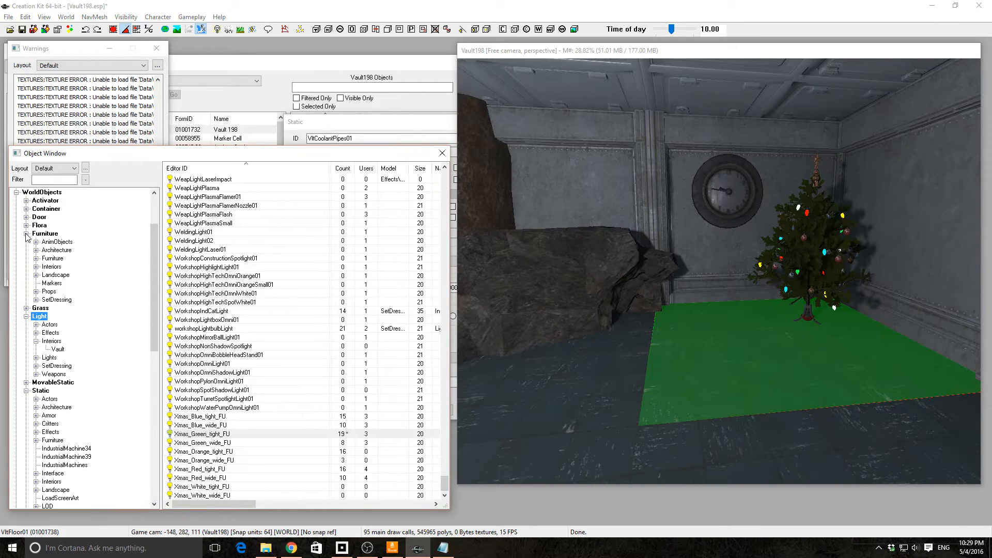
# Browse the furniture Interiors, Building animated and general Furniture lists
pyautogui.click(36, 267)
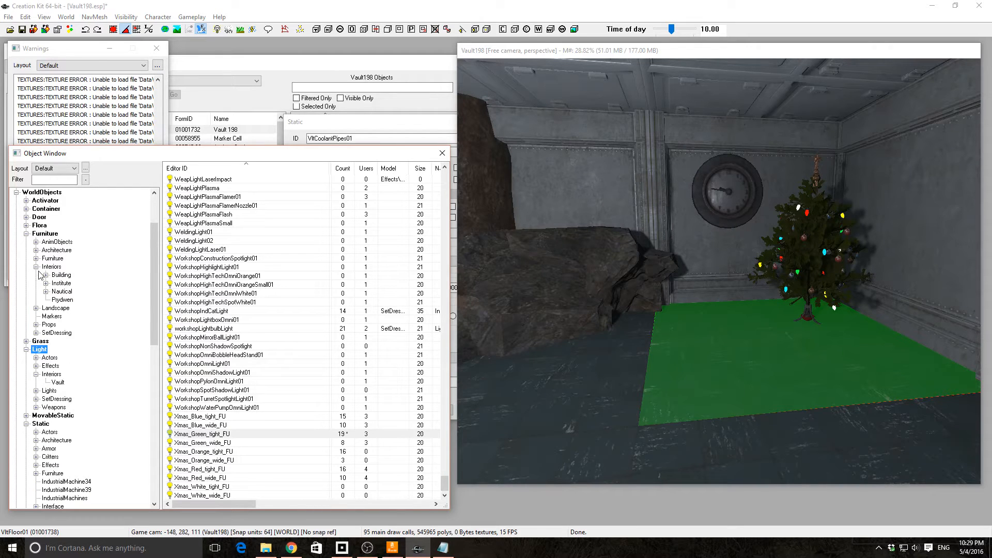
pyautogui.click(46, 275)
pyautogui.click(63, 284)
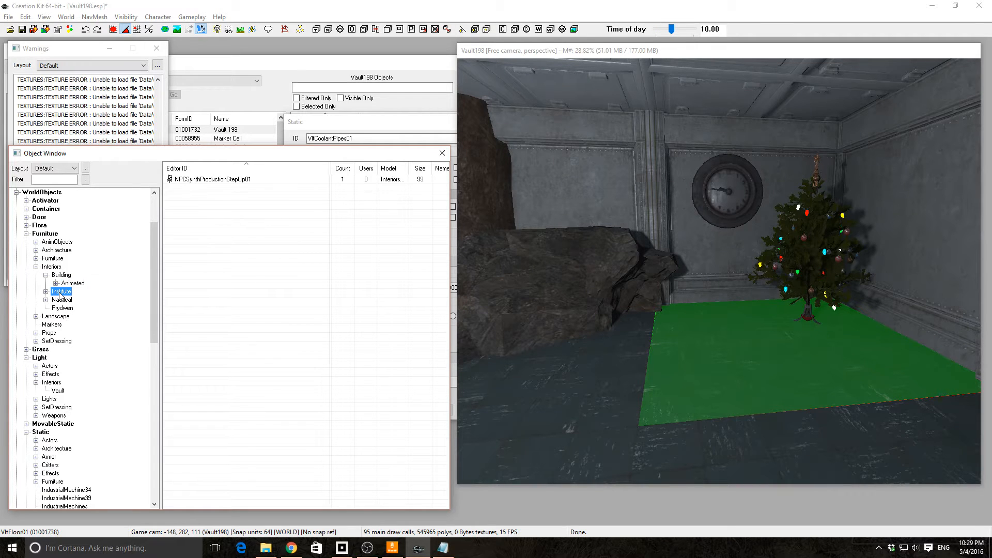
pyautogui.click(53, 268)
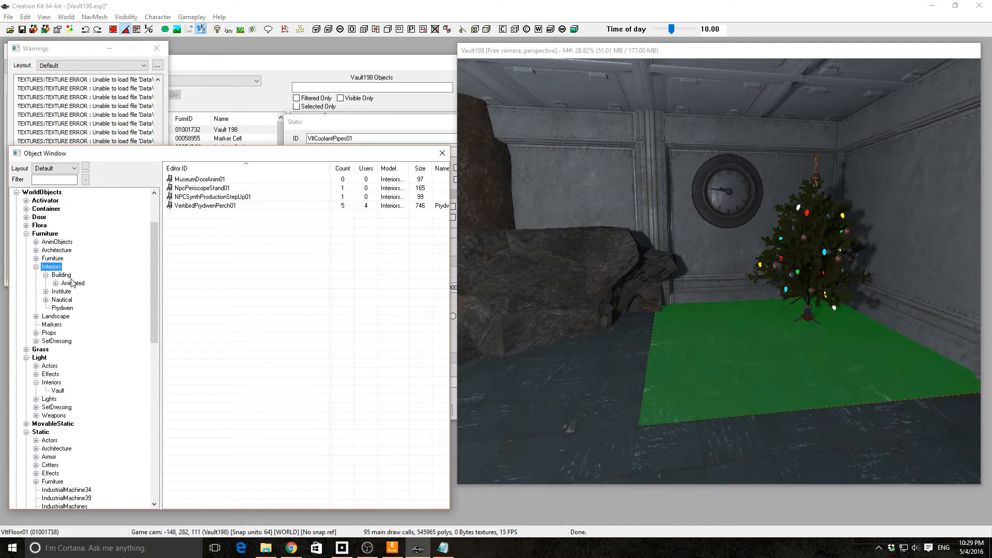
pyautogui.click(53, 258)
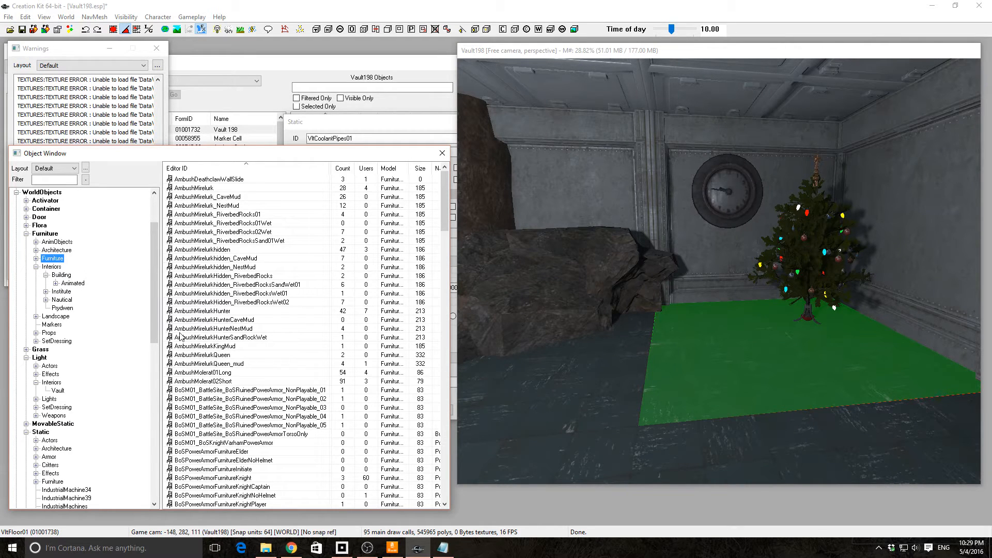
pyautogui.scroll(-6, 279, 338)
pyautogui.scroll(-15, 279, 338)
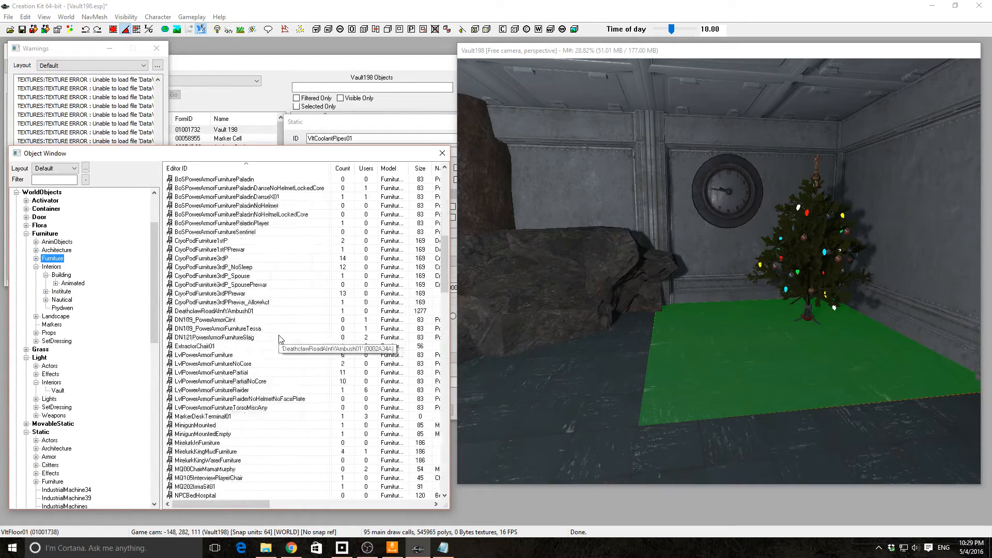
pyautogui.scroll(-10, 279, 339)
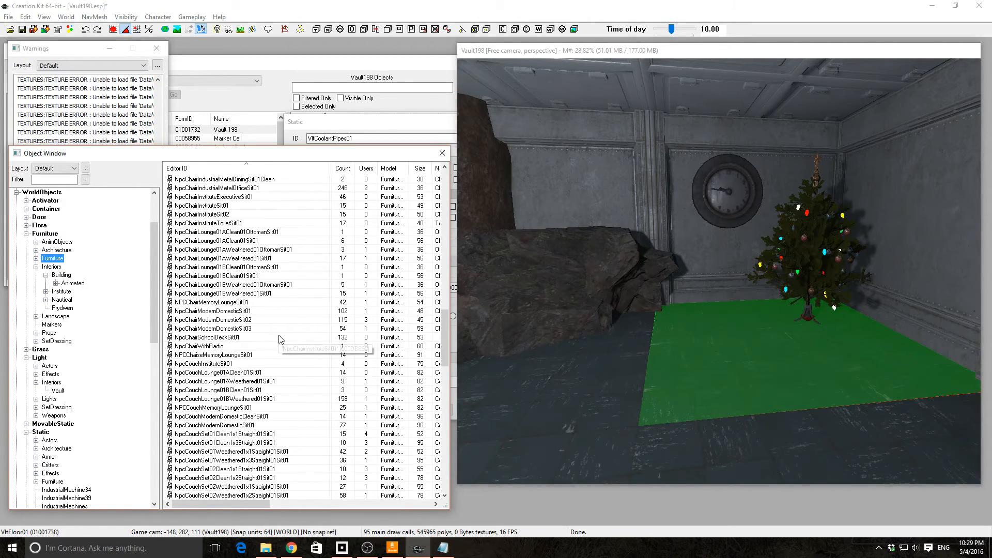
# Browse the Workshop, Workstations, Quest, Architecture and AnimObjects furniture lists
pyautogui.click(36, 259)
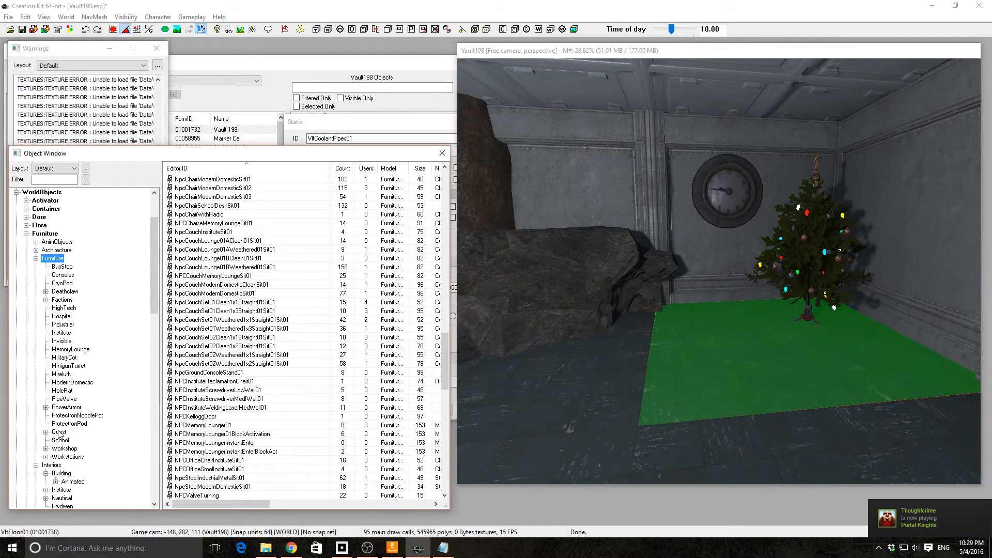
pyautogui.click(58, 449)
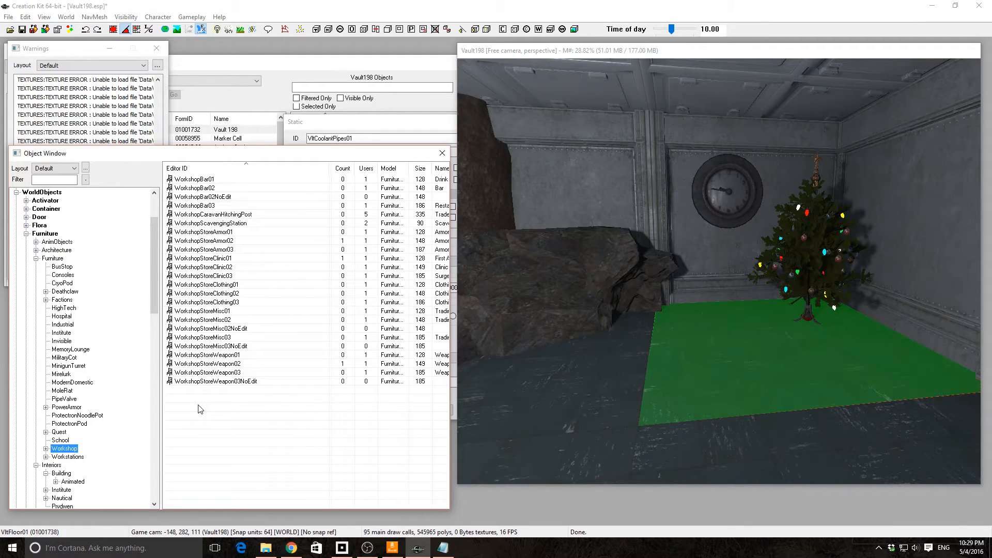
pyautogui.click(58, 457)
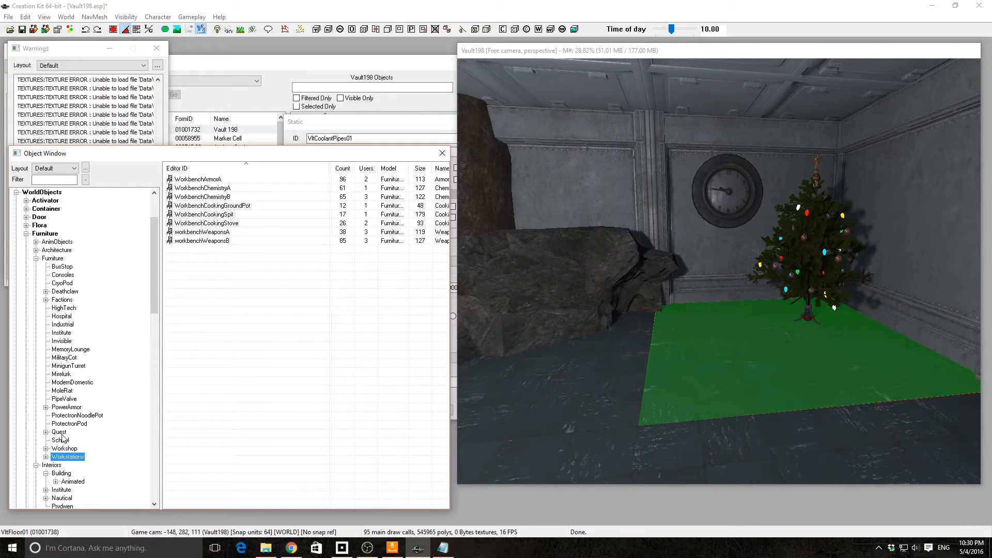
pyautogui.click(60, 433)
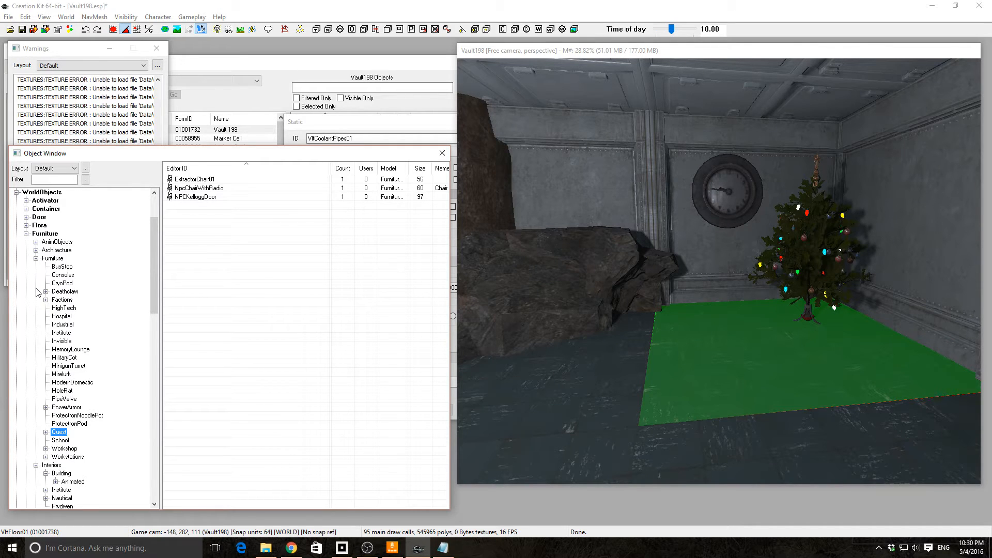
pyautogui.click(45, 251)
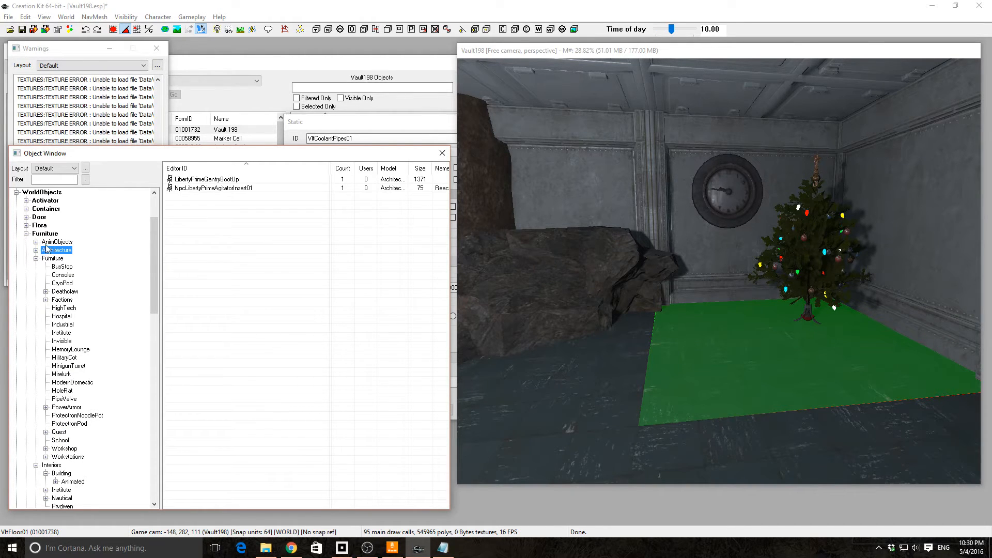
pyautogui.click(47, 243)
pyautogui.scroll(-4, 72, 354)
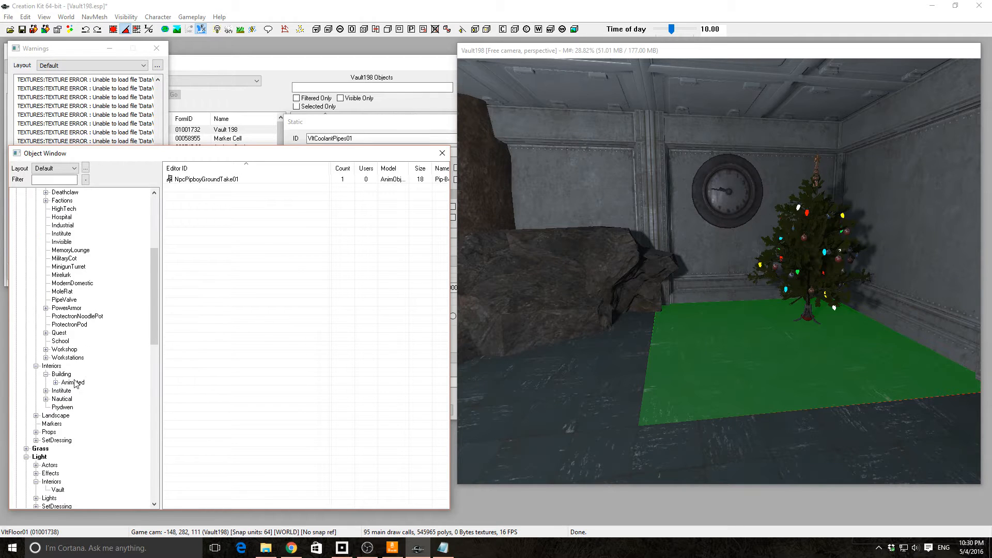
# Look through the Landscape, Markers and Props lists, ending on the SetDressing furniture list
pyautogui.click(55, 415)
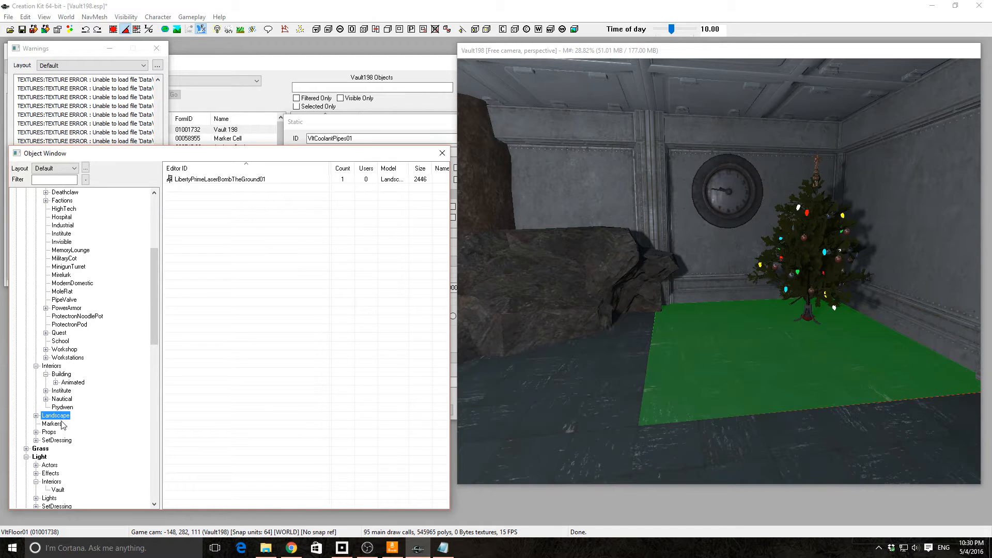
pyautogui.click(52, 424)
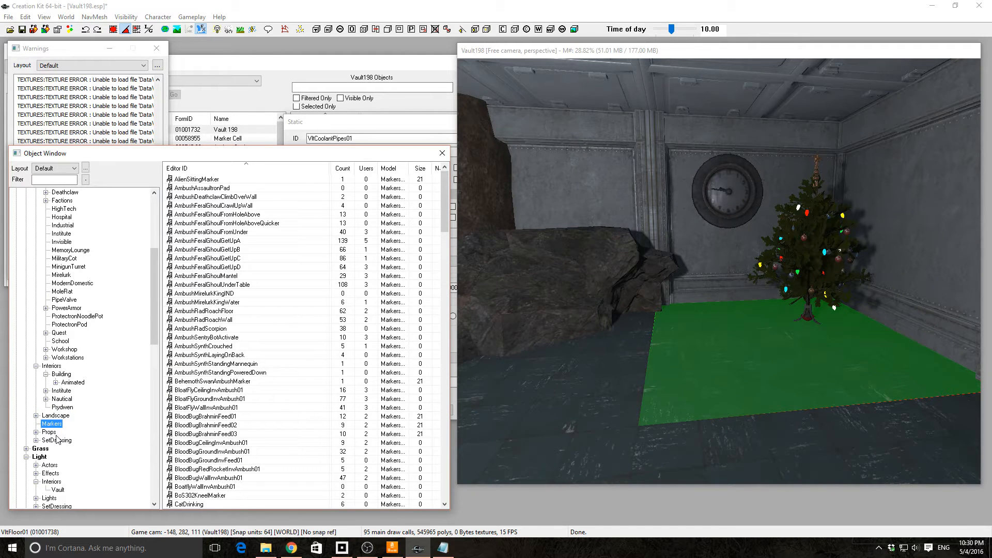
pyautogui.click(49, 432)
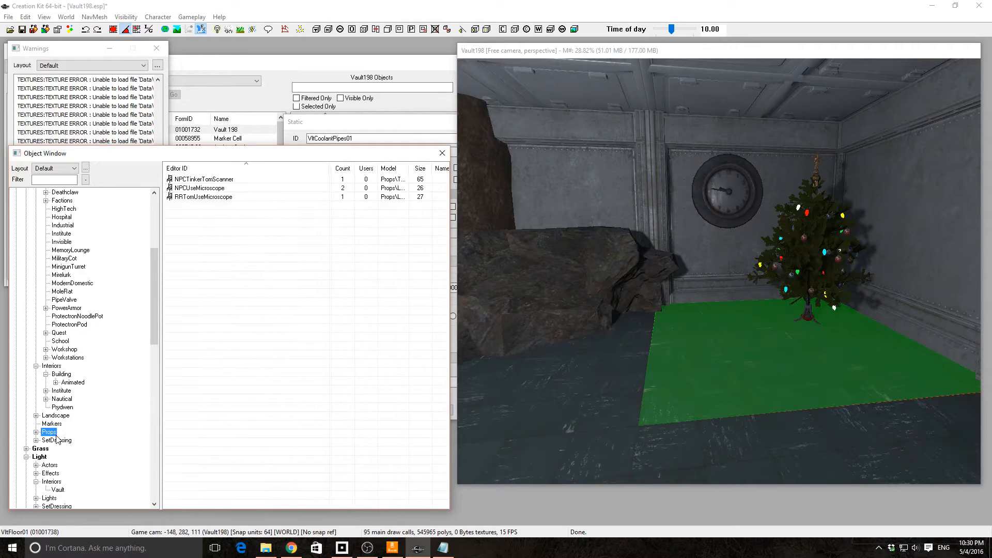
pyautogui.click(53, 440)
pyautogui.scroll(-15, 236, 416)
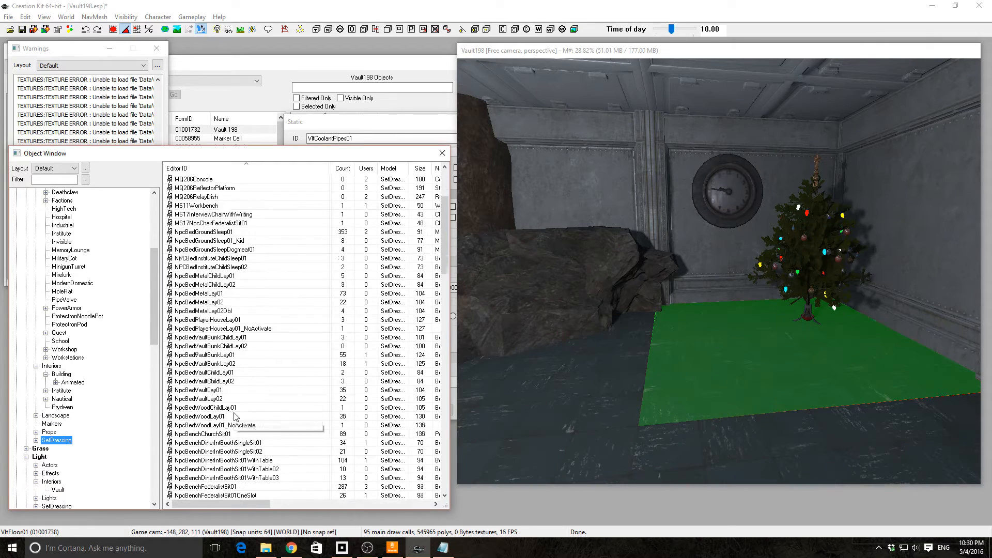
pyautogui.scroll(-5, 235, 416)
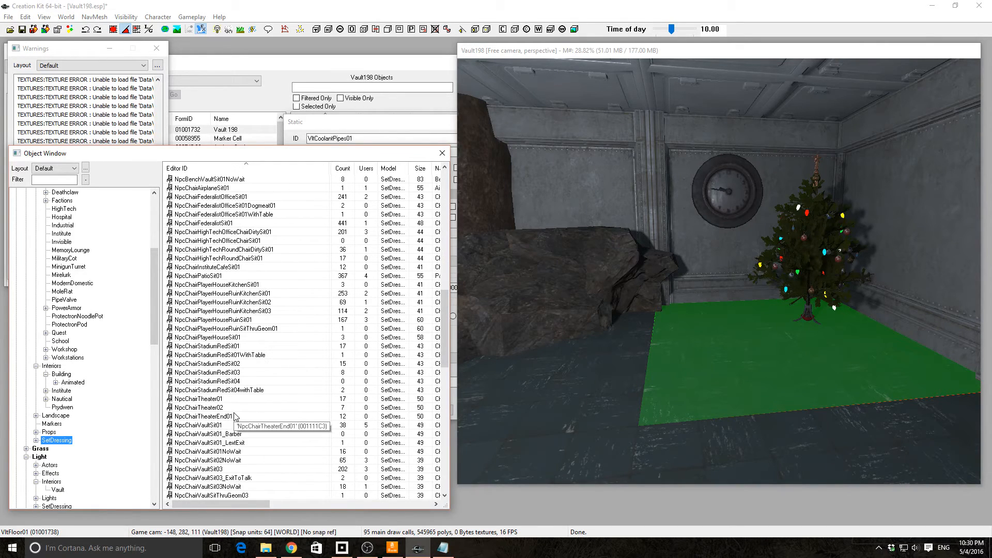
pyautogui.scroll(-5, 235, 416)
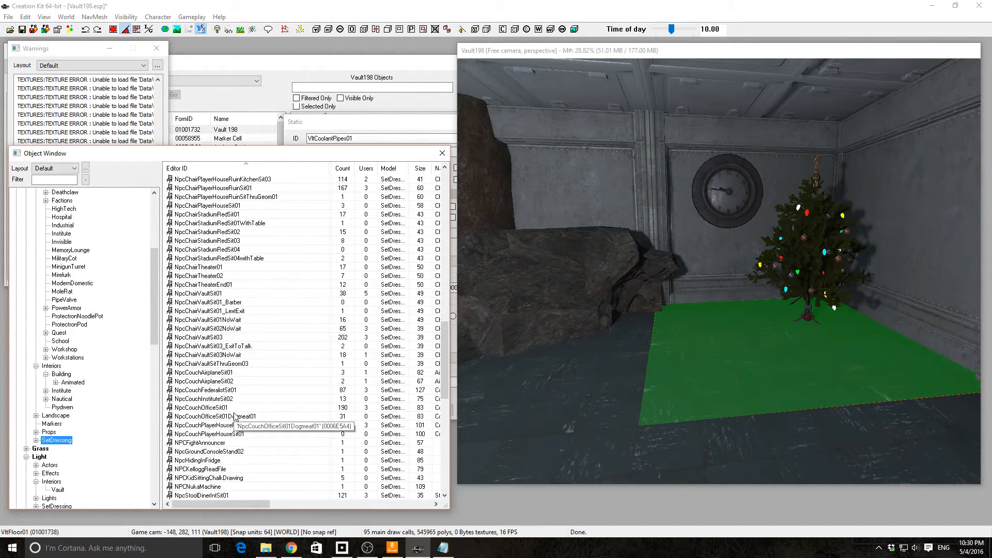
pyautogui.scroll(-13, 235, 416)
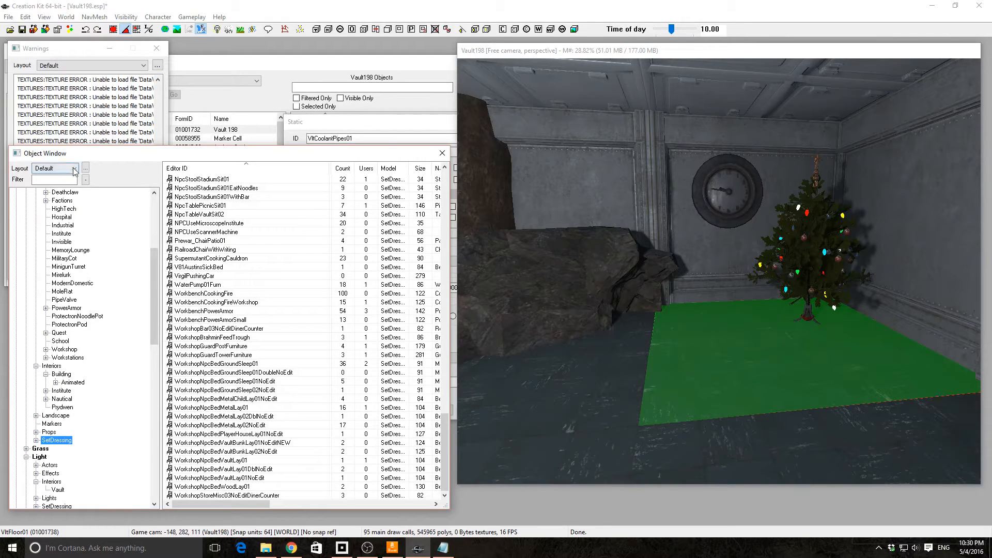
pyautogui.click(69, 180)
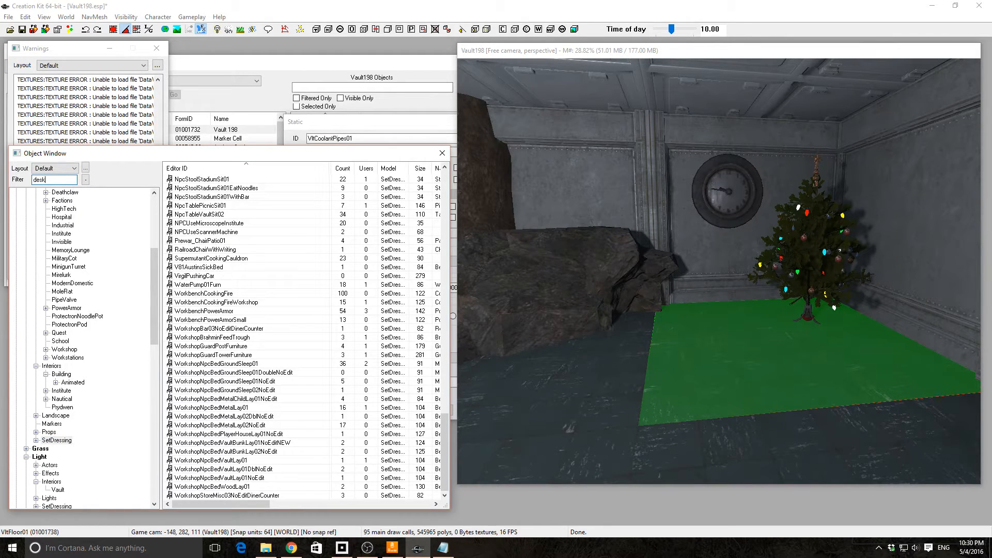
# Show desk objects from all categories and preview ClutterGenDeskA, ClutterGenDeskB and ClutterGenDeskD
pyautogui.moveTo(154, 331); pyautogui.dragTo(151, 494)
pyautogui.click(28, 499)
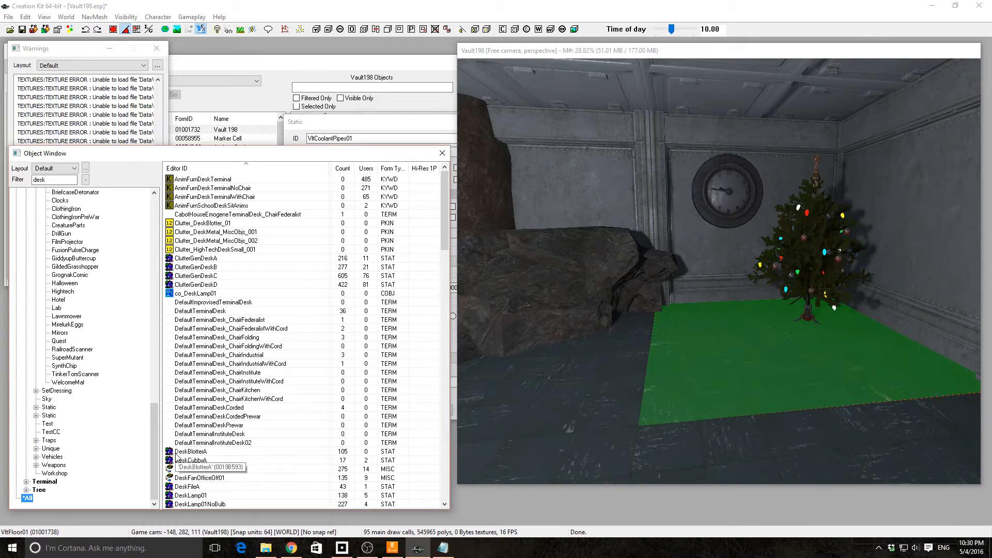
pyautogui.doubleClick(196, 260)
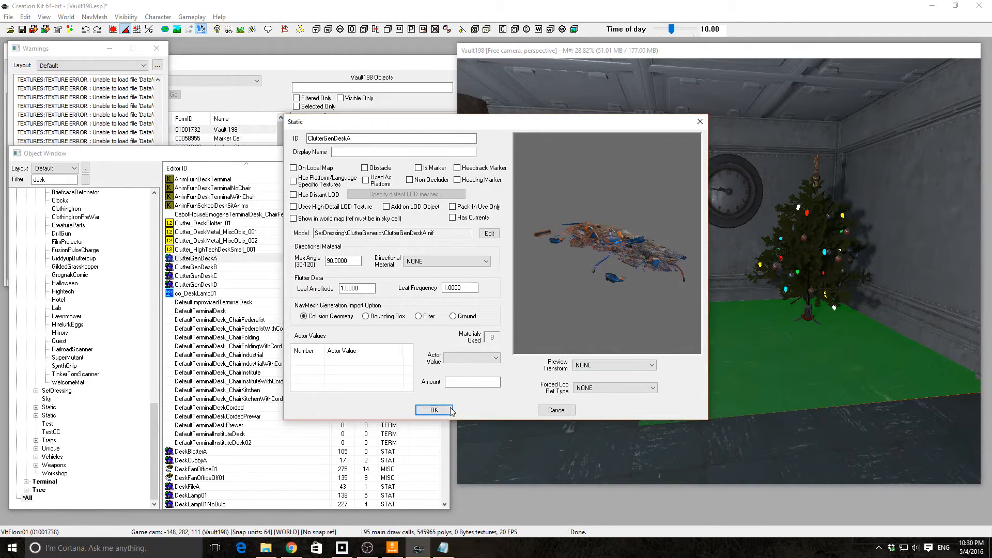
pyautogui.click(434, 410)
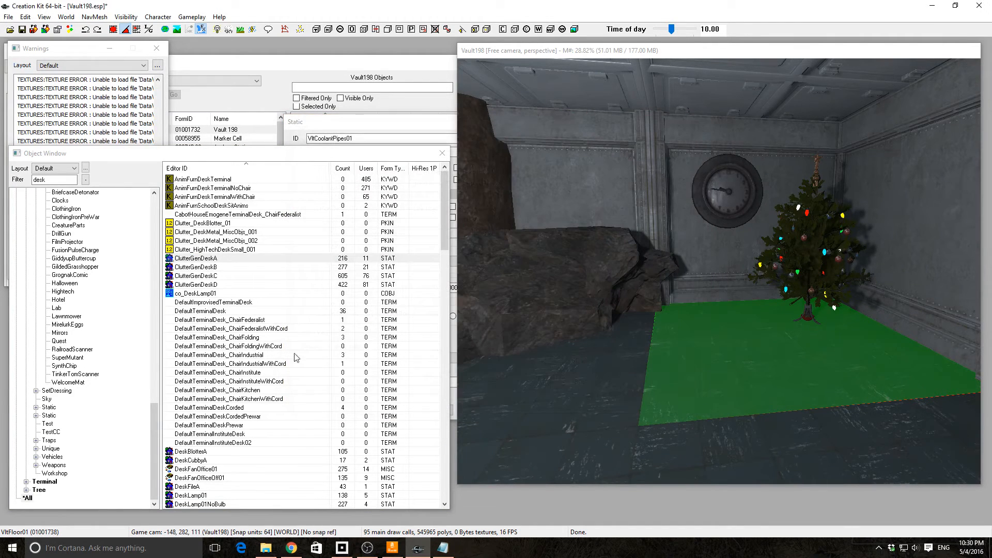
pyautogui.doubleClick(205, 267)
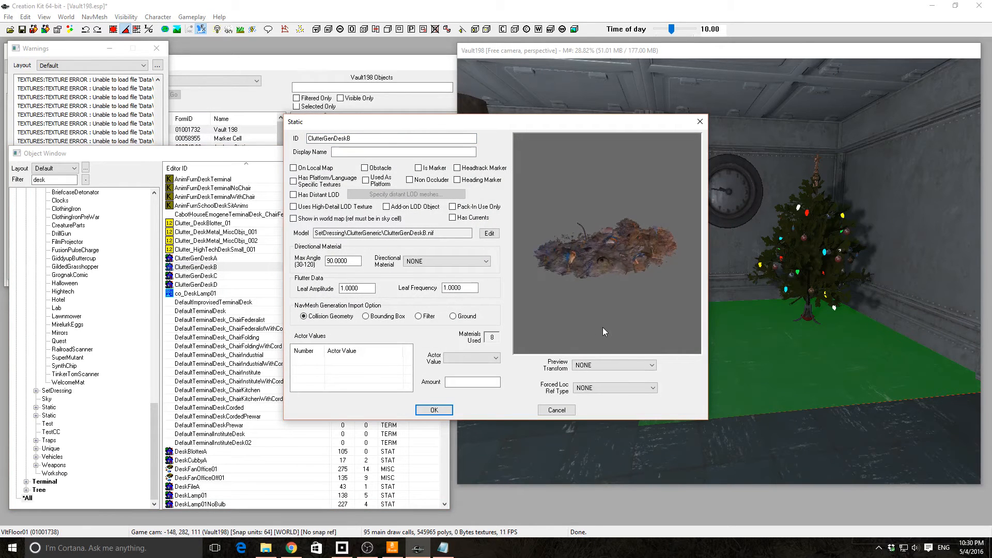
pyautogui.click(437, 411)
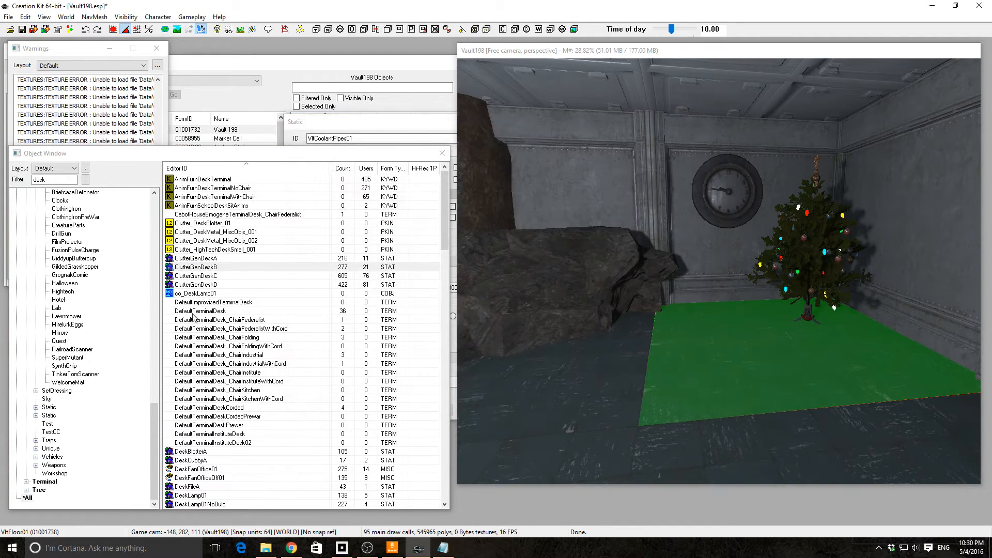
pyautogui.doubleClick(209, 285)
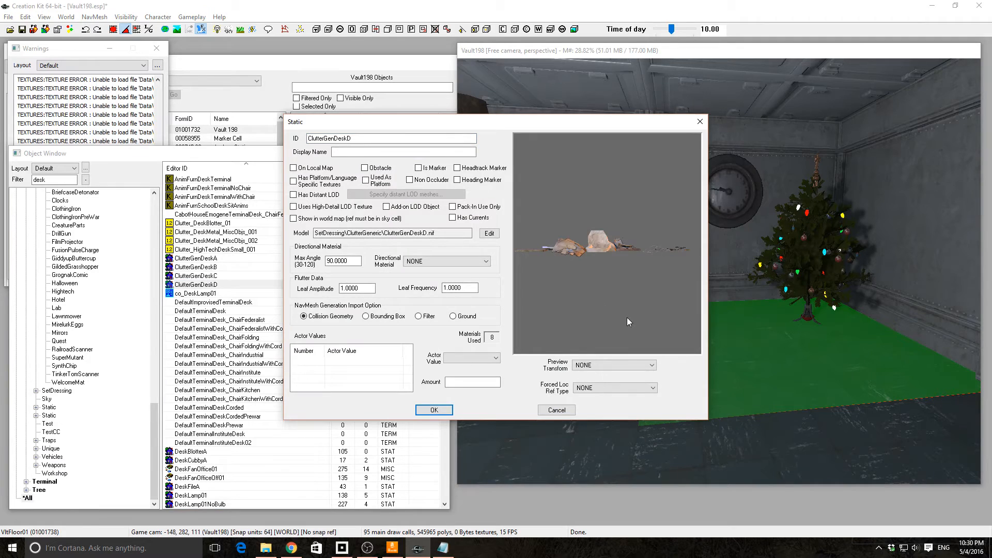
pyautogui.click(434, 411)
# Inspect the DeskLamp01 model, then select the DN096_OfficeDesk01_WithKey desk
pyautogui.scroll(-4, 283, 356)
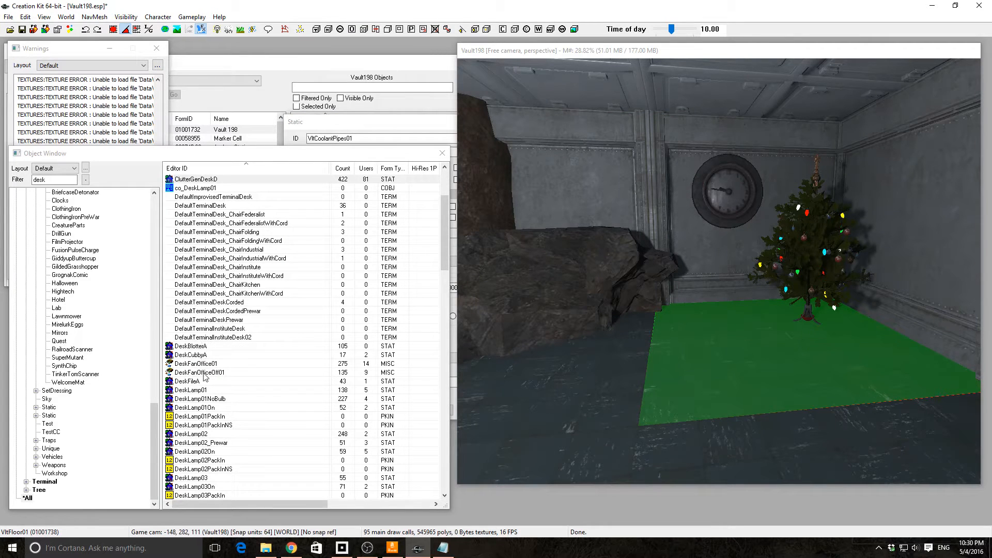
pyautogui.doubleClick(208, 391)
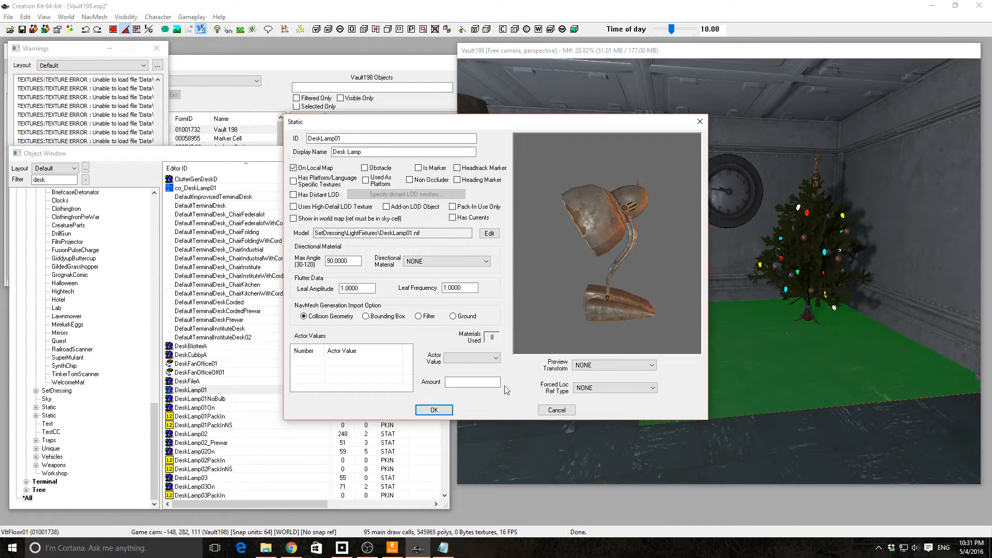
pyautogui.moveTo(651, 238); pyautogui.dragTo(689, 216)
pyautogui.click(434, 411)
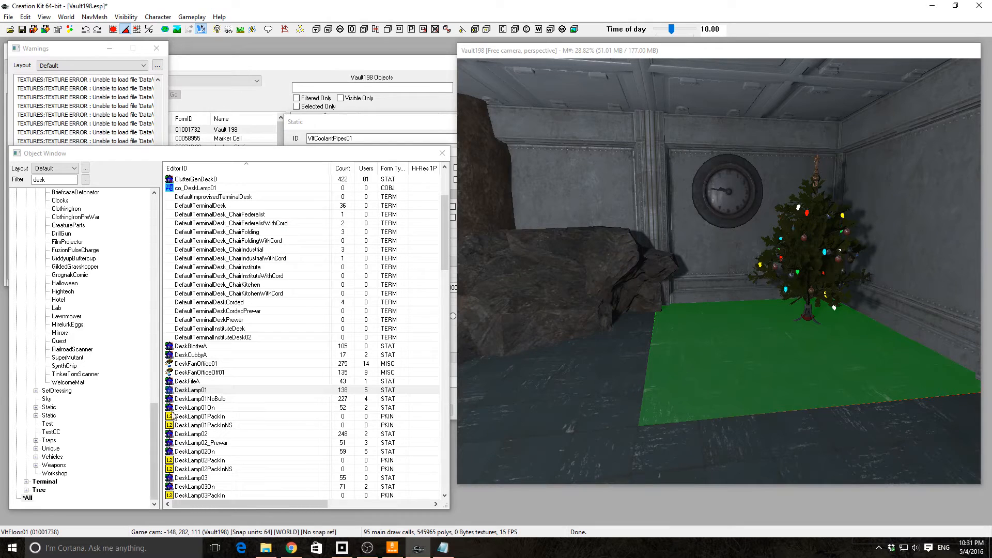
pyautogui.scroll(-7, 230, 445)
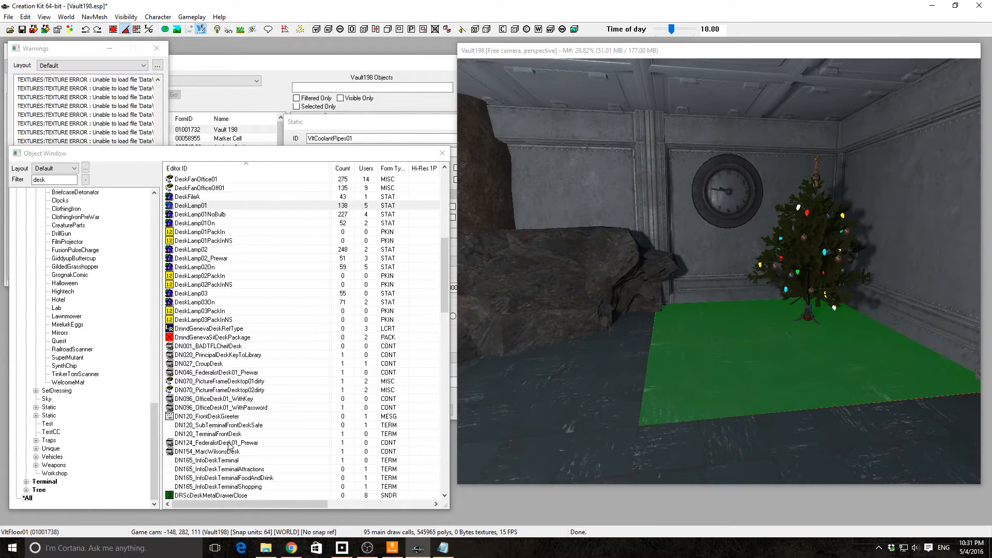
pyautogui.click(217, 400)
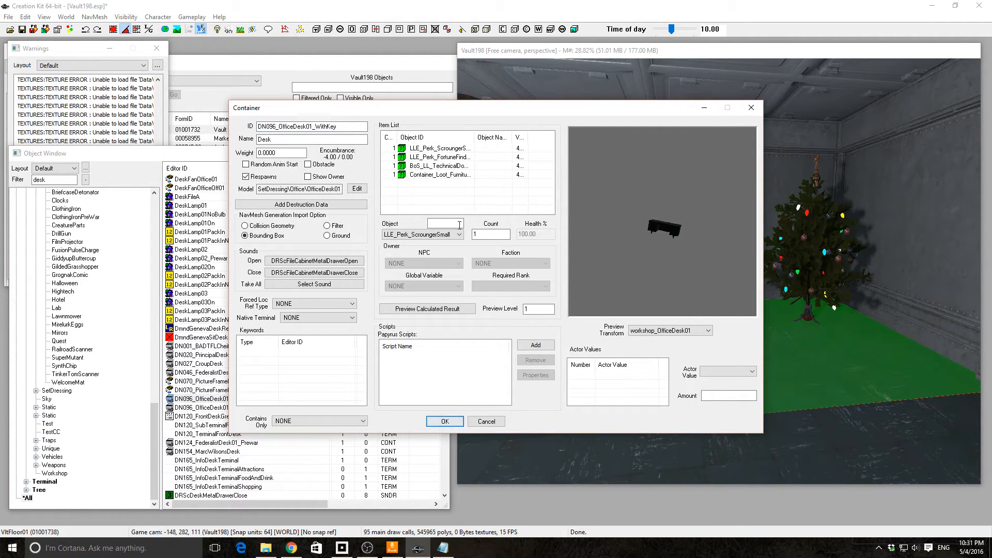
# Close the office desk dialog, preview HighTechDesk01_Dirty, then select HighTechDesk02_Dirty
pyautogui.click(438, 421)
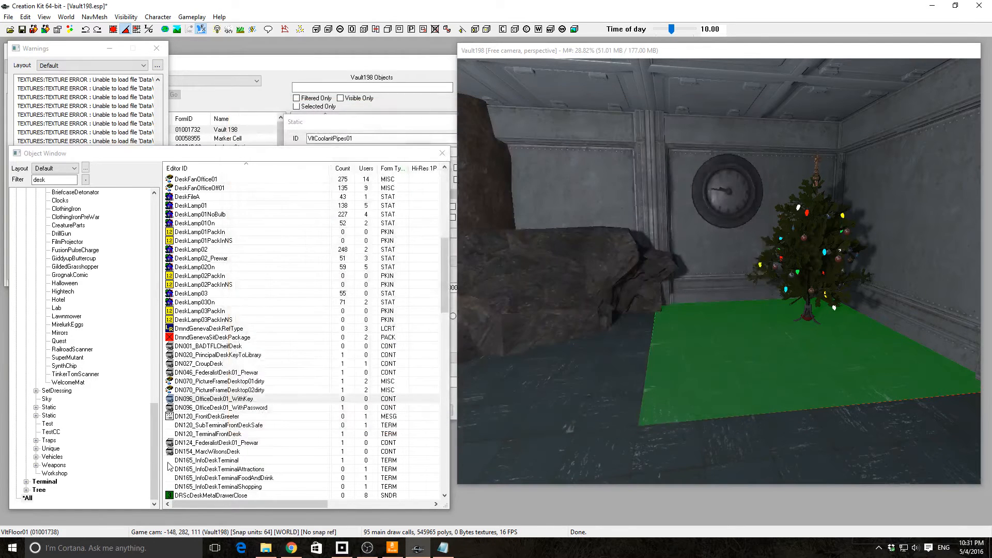
pyautogui.scroll(-6, 252, 444)
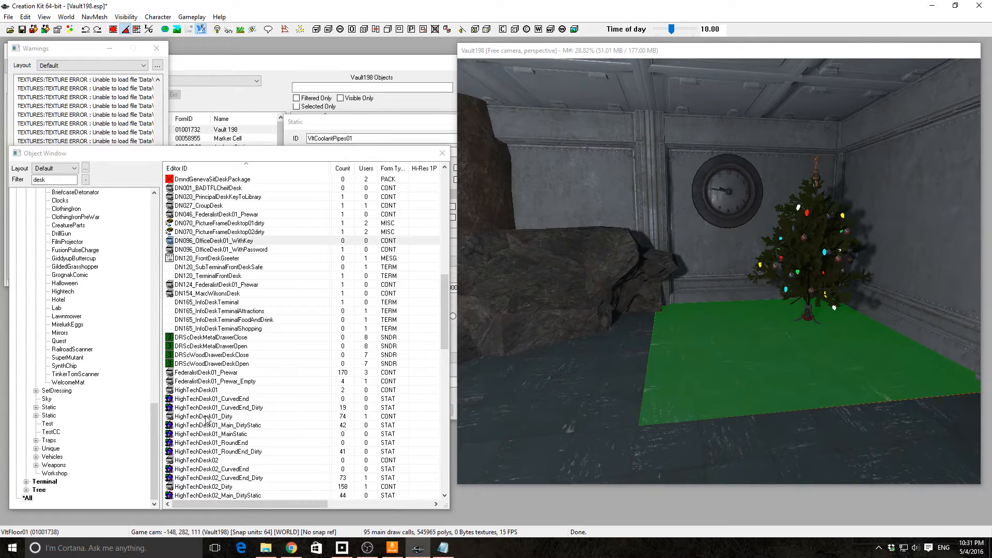
pyautogui.click(170, 416)
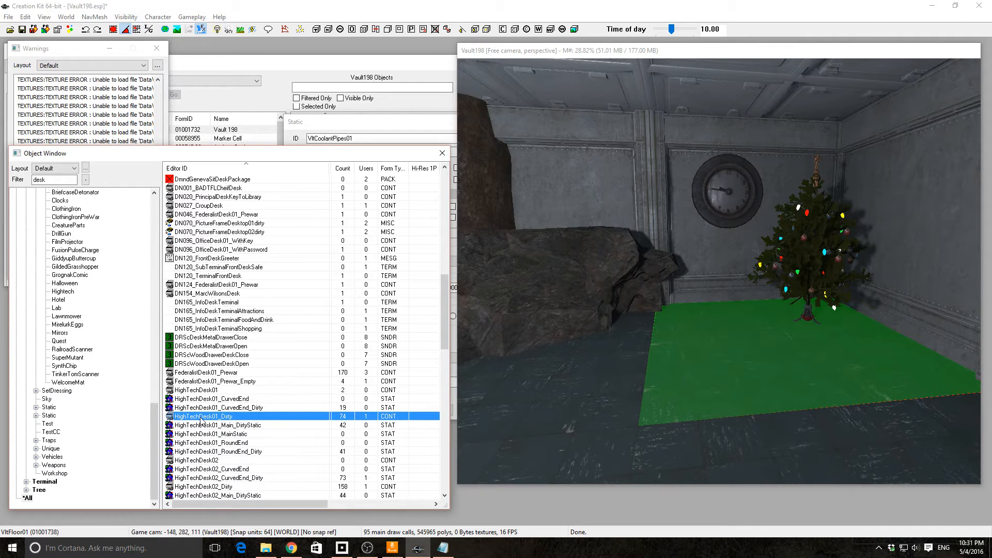
pyautogui.doubleClick(227, 417)
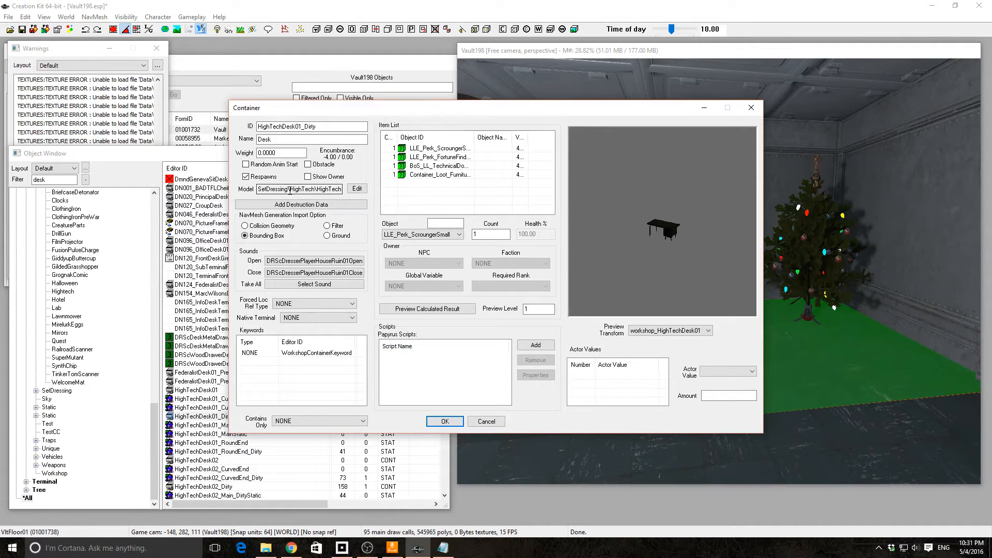
pyautogui.click(445, 421)
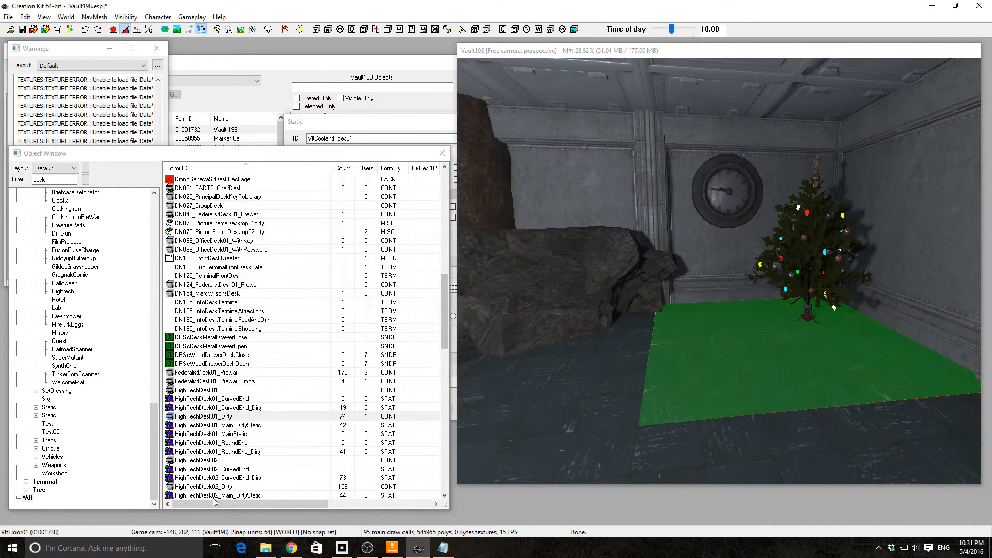
pyautogui.click(197, 487)
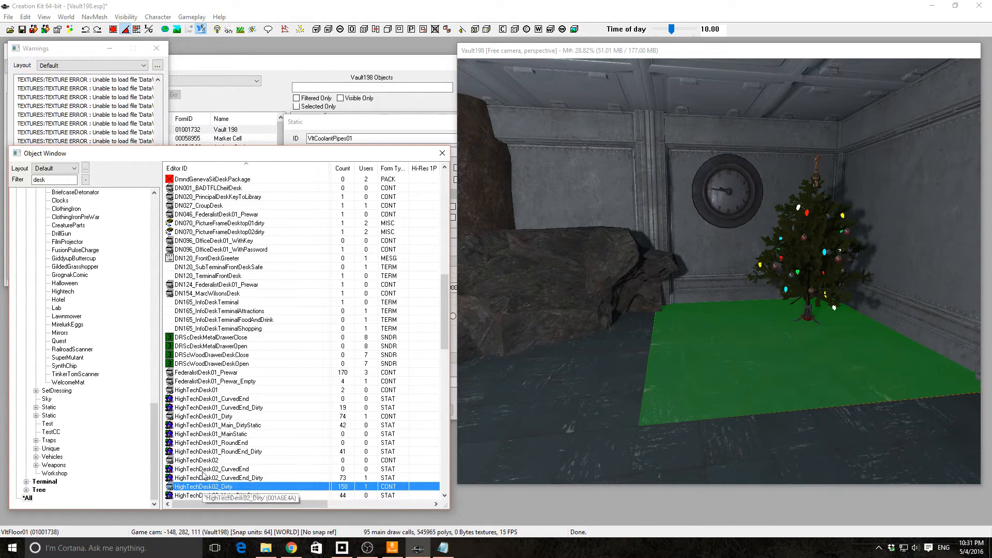
# Drop a HighTechDesk02 desk into the vault room and turn it to face the other way
pyautogui.moveTo(205, 461); pyautogui.dragTo(567, 422)
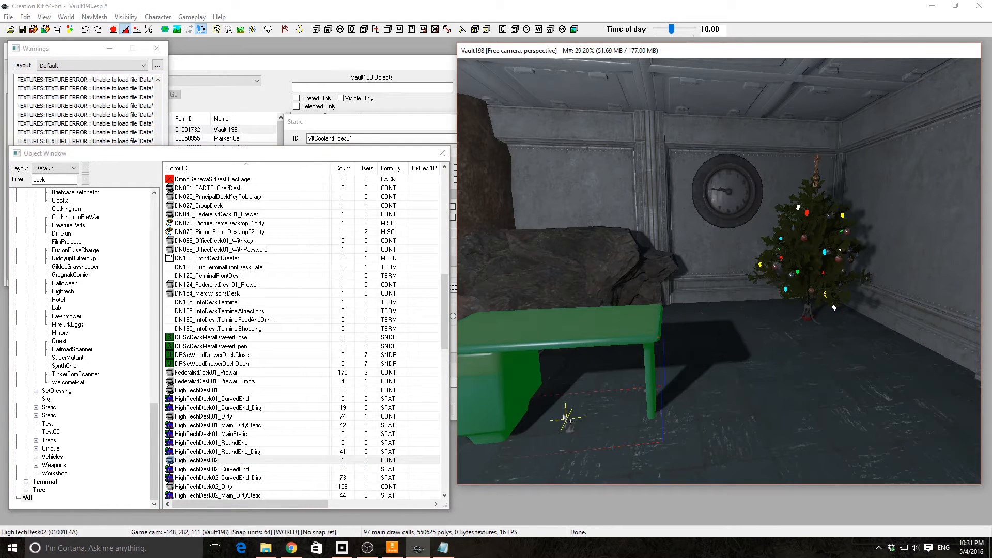
pyautogui.moveTo(584, 391); pyautogui.dragTo(645, 377, button='middle')
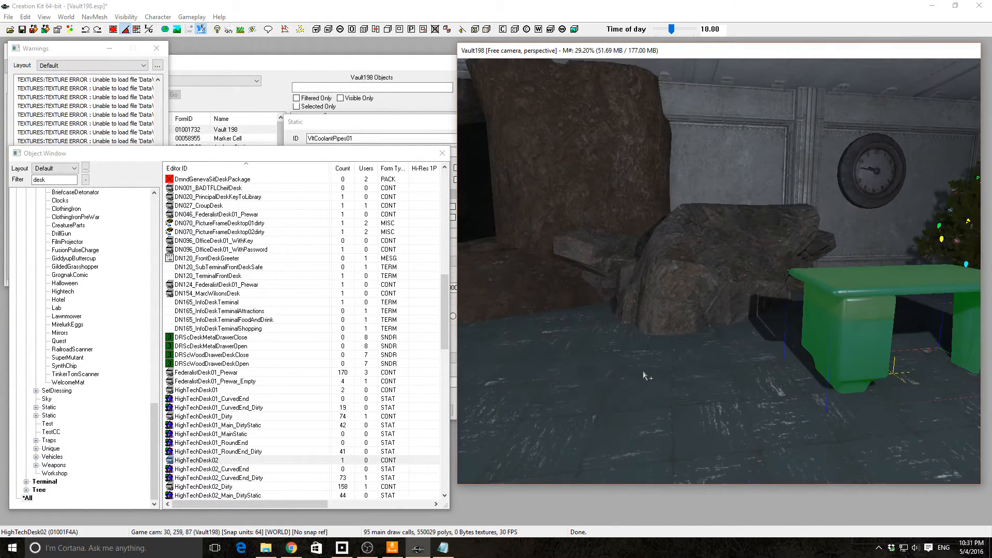
pyautogui.scroll(-3, 658, 371)
pyautogui.moveTo(782, 321); pyautogui.dragTo(794, 315, button='right')
pyautogui.keyDown('shift'); pyautogui.moveTo(769, 325); pyautogui.dragTo(762, 334, button='middle'); pyautogui.keyUp('shift')
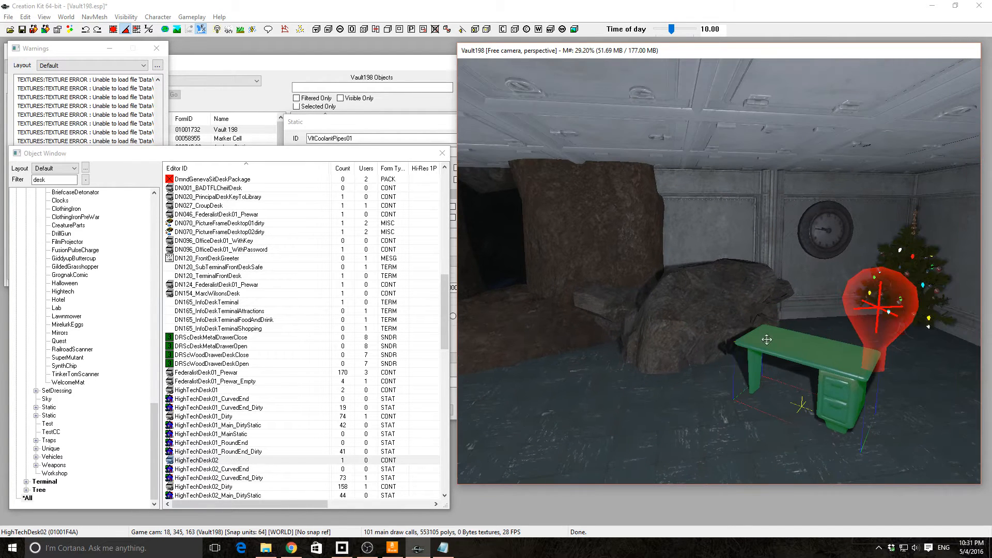
pyautogui.moveTo(779, 339); pyautogui.dragTo(720, 267)
# Move the desk to the middle of the room, rotate it and push it against the left wall
pyautogui.scroll(-2, 720, 251)
pyautogui.moveTo(720, 251); pyautogui.dragTo(773, 234, button='middle')
pyautogui.scroll(-3, 770, 245)
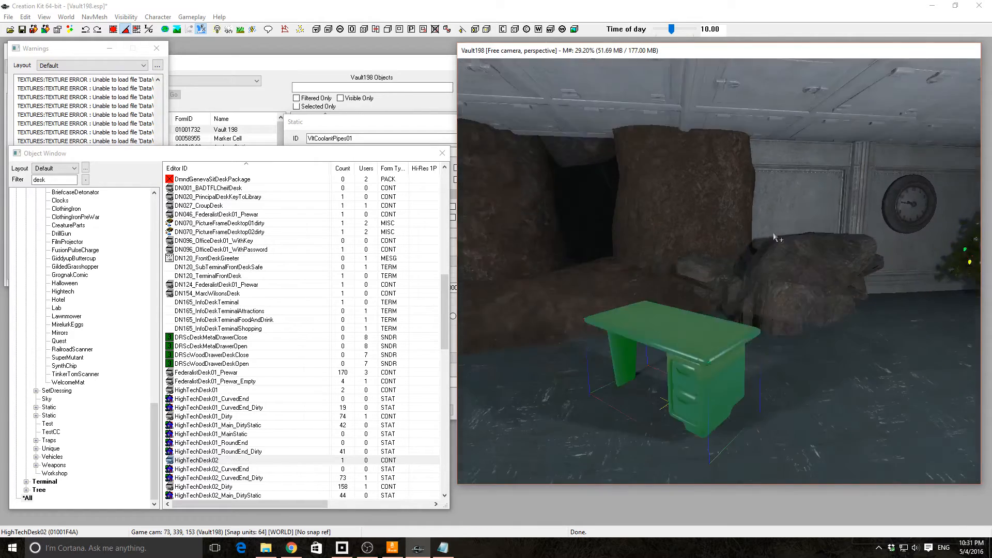
pyautogui.scroll(-5, 756, 249)
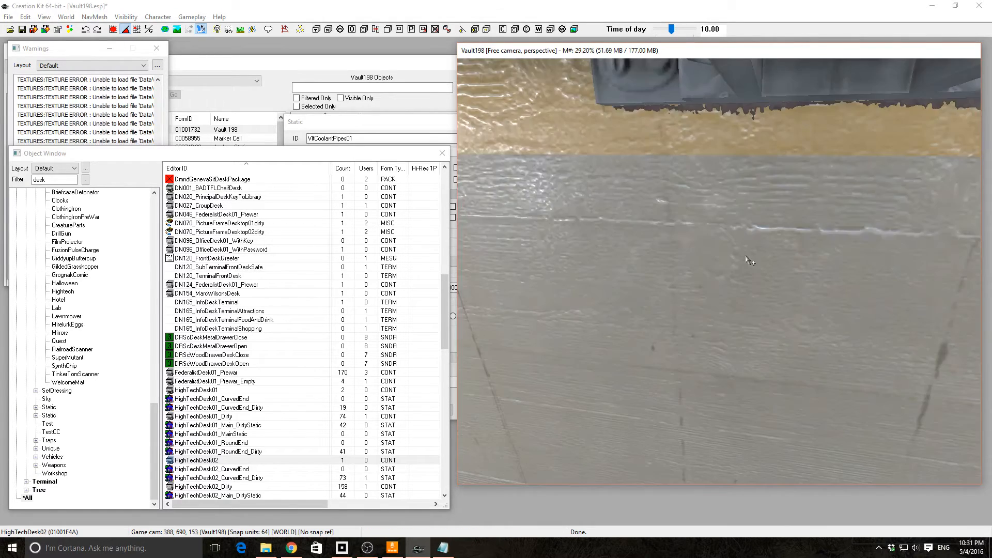
pyautogui.keyDown('shift'); pyautogui.moveTo(744, 263); pyautogui.dragTo(724, 315, button='middle'); pyautogui.keyUp('shift')
pyautogui.scroll(3, 735, 289)
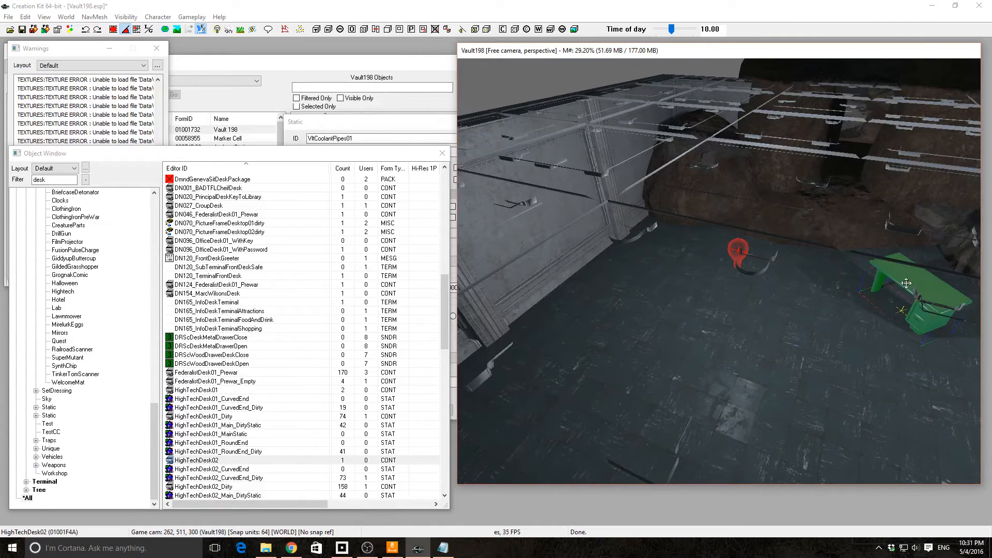
pyautogui.moveTo(906, 284); pyautogui.dragTo(699, 298)
pyautogui.moveTo(718, 310); pyautogui.dragTo(727, 311, button='right')
pyautogui.moveTo(724, 308); pyautogui.dragTo(575, 291)
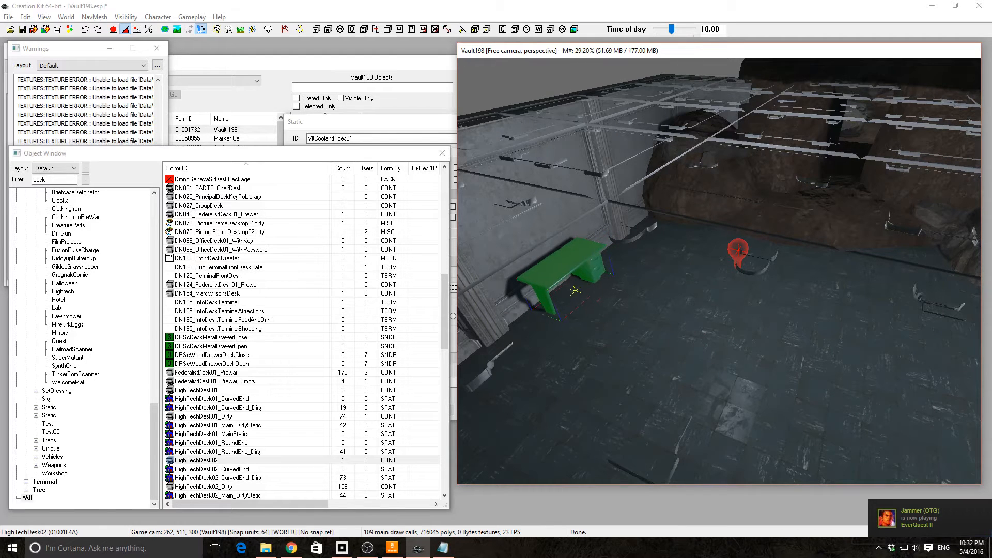
pyautogui.scroll(-4, 557, 245)
pyautogui.keyDown('shift'); pyautogui.moveTo(540, 239); pyautogui.dragTo(561, 277, button='middle'); pyautogui.keyUp('shift')
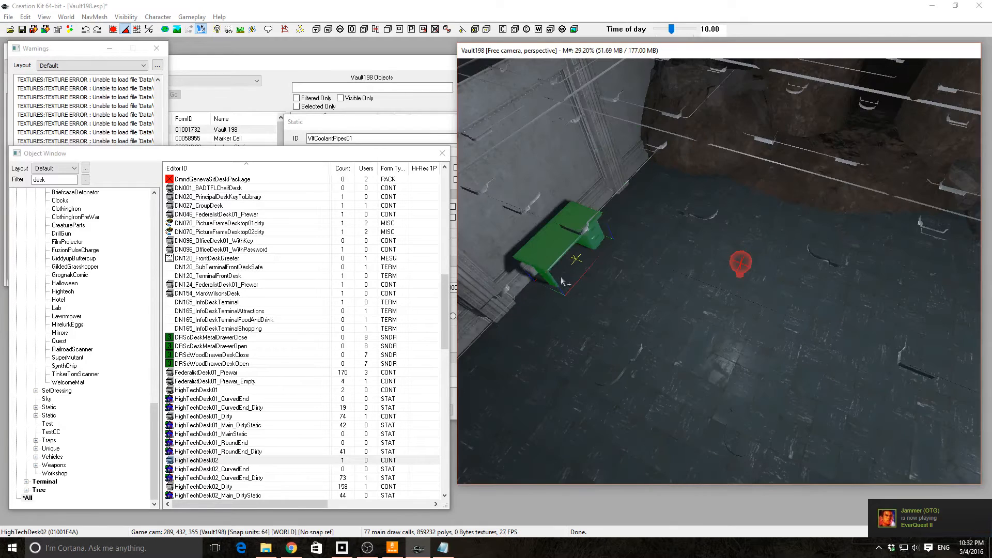
pyautogui.scroll(-5, 275, 405)
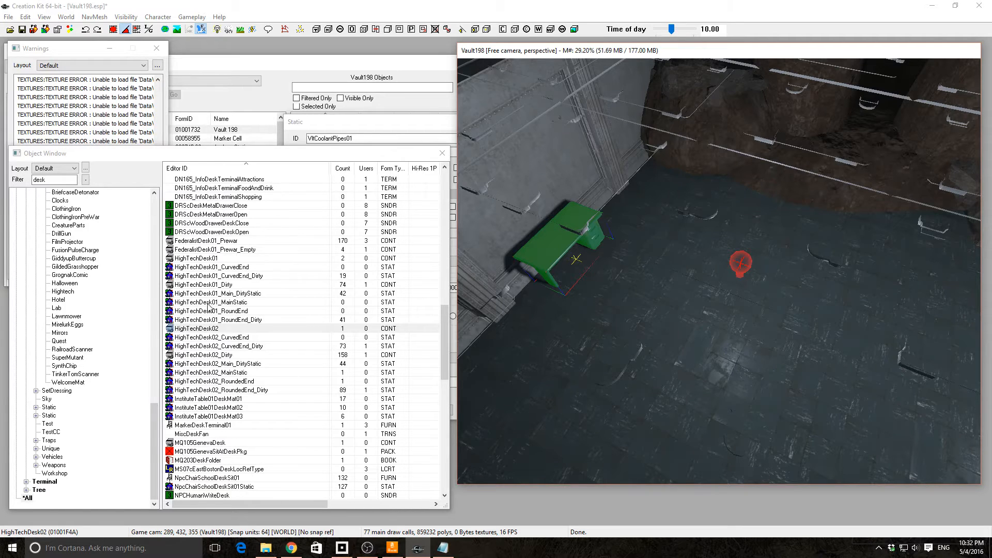
# Review HighTechDesk01_Dirty's details twice and collapse the Furniture, Light and Static categories
pyautogui.doubleClick(204, 285)
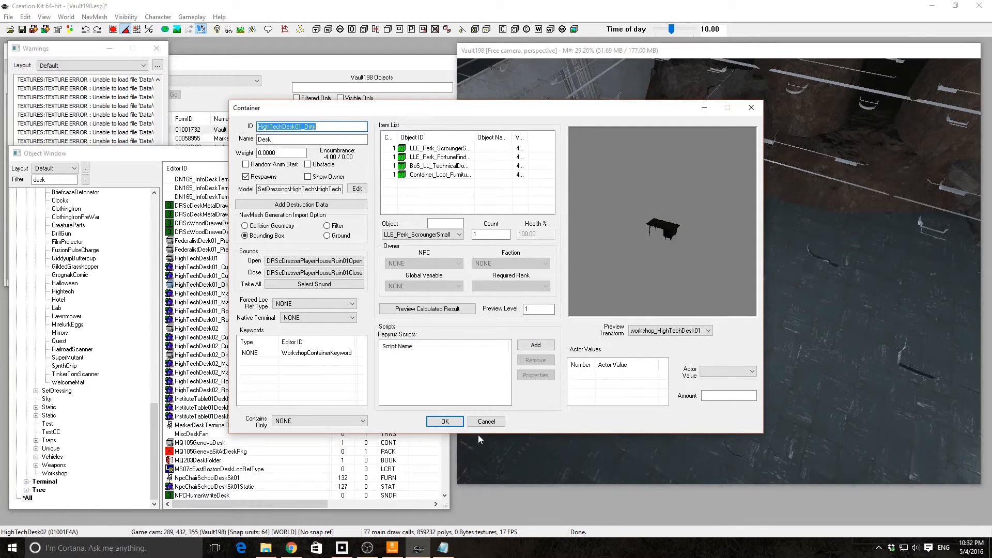
pyautogui.click(486, 421)
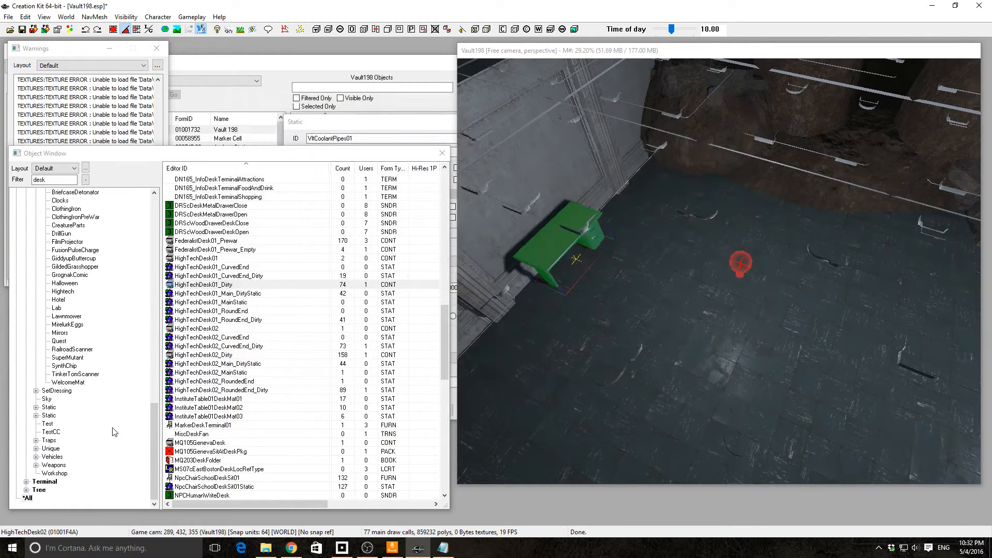
pyautogui.moveTo(153, 451); pyautogui.dragTo(162, 251)
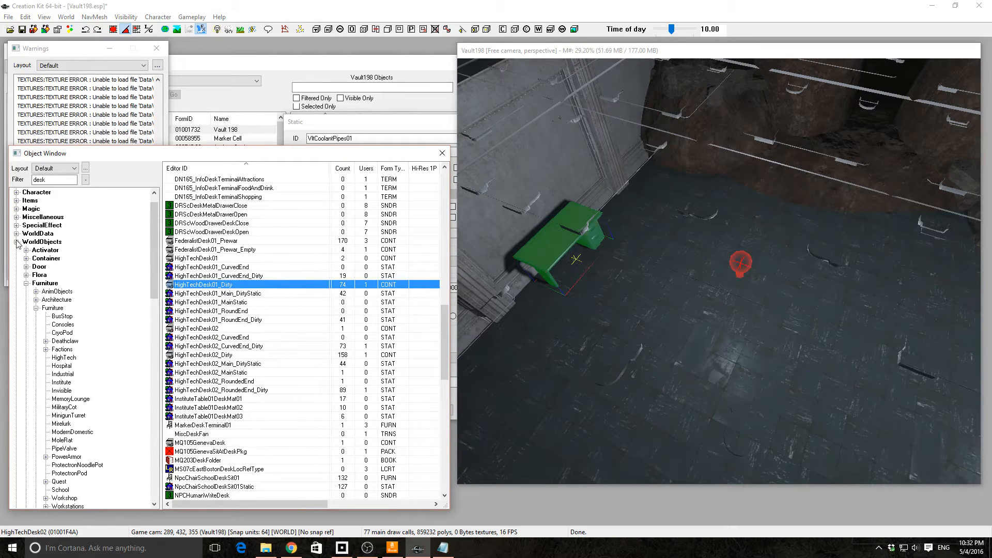
pyautogui.click(26, 283)
pyautogui.click(26, 299)
pyautogui.click(27, 317)
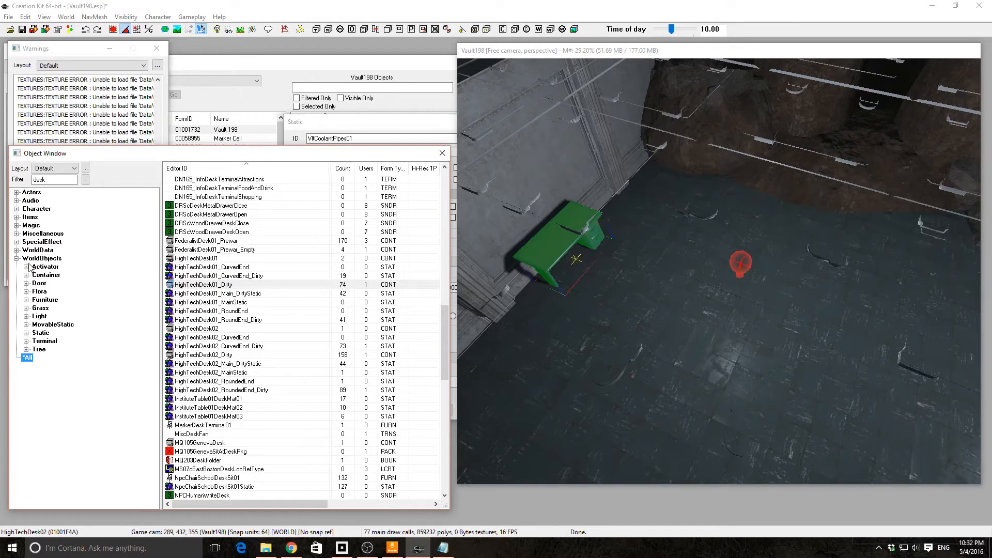
pyautogui.click(207, 286)
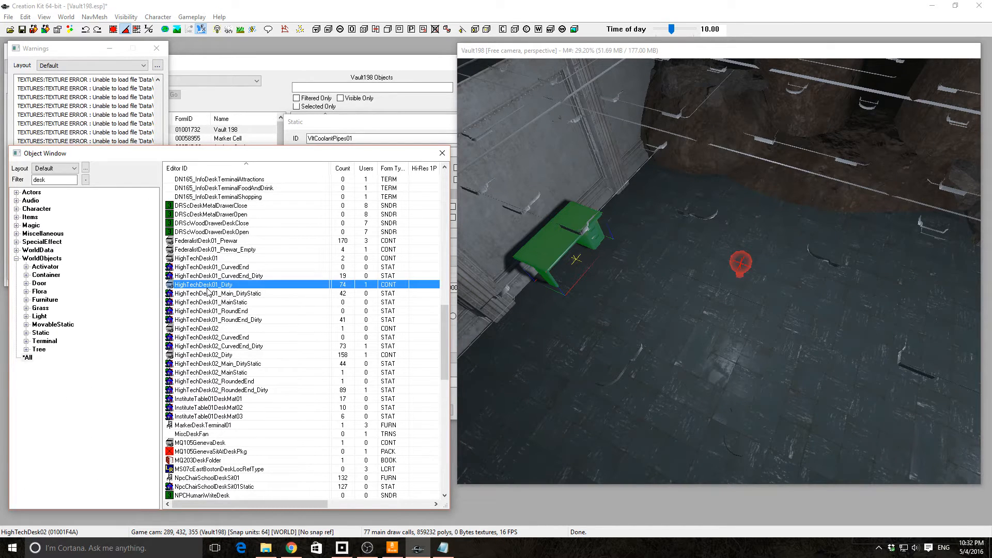
pyautogui.doubleClick(208, 286)
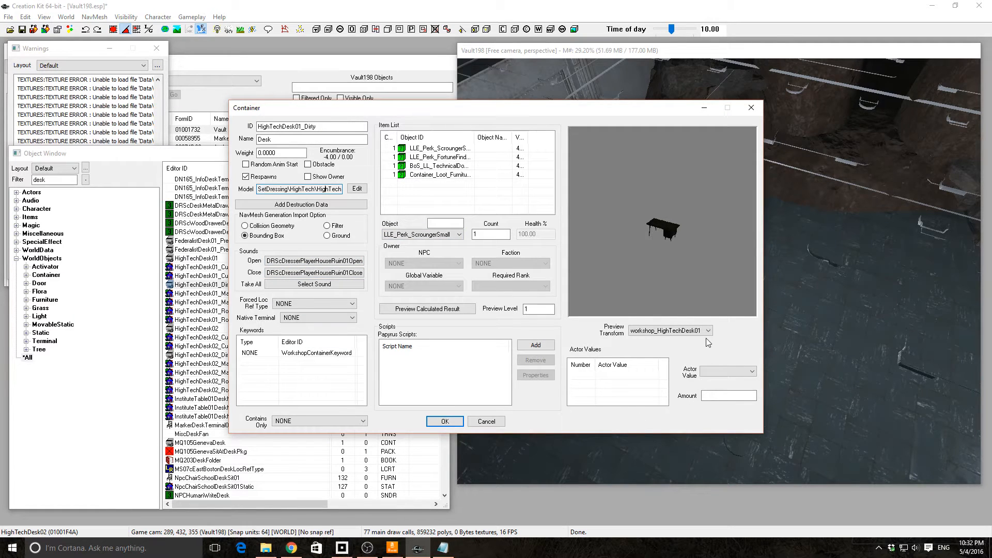
pyautogui.click(500, 421)
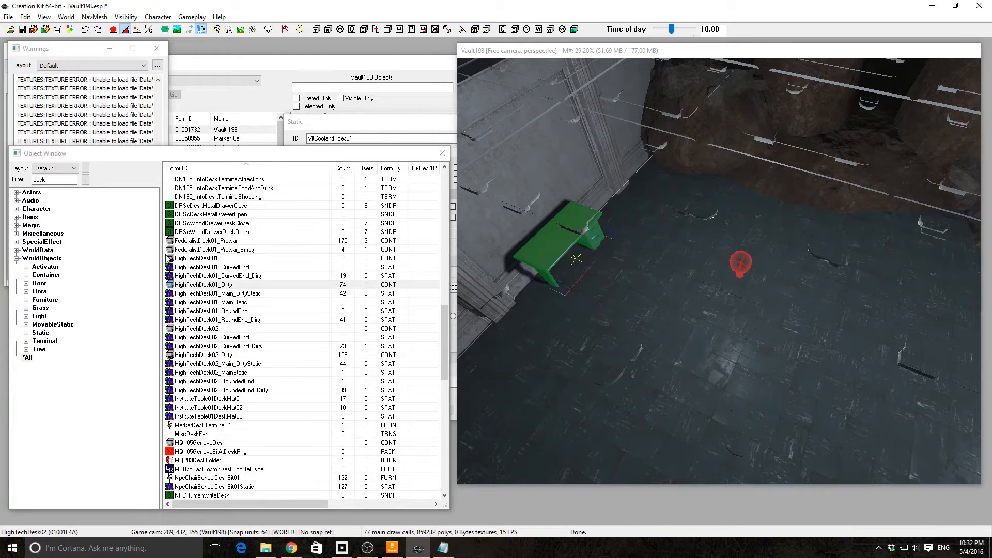
# View the usage report showing where HighTechDesk01_Dirty is used
pyautogui.rightClick(181, 286)
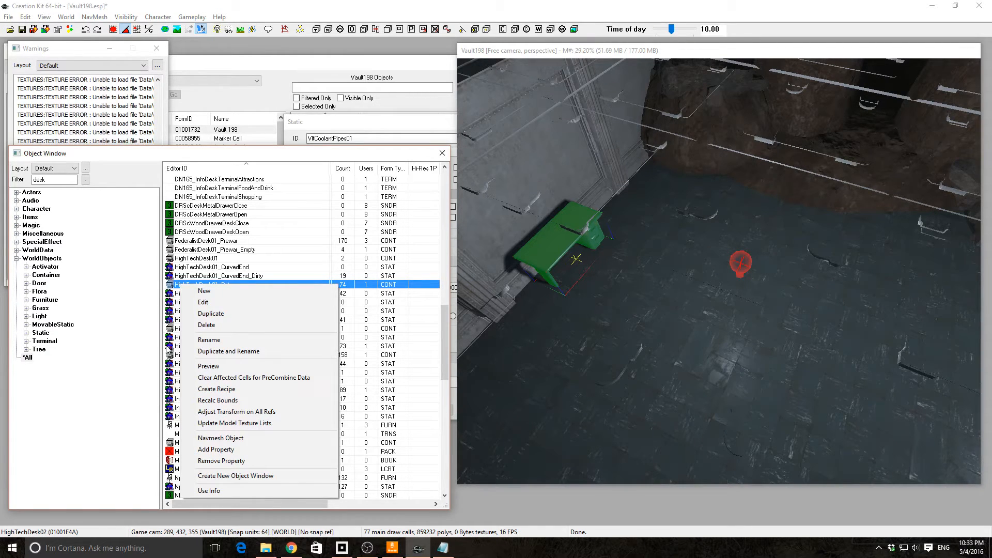
pyautogui.click(200, 491)
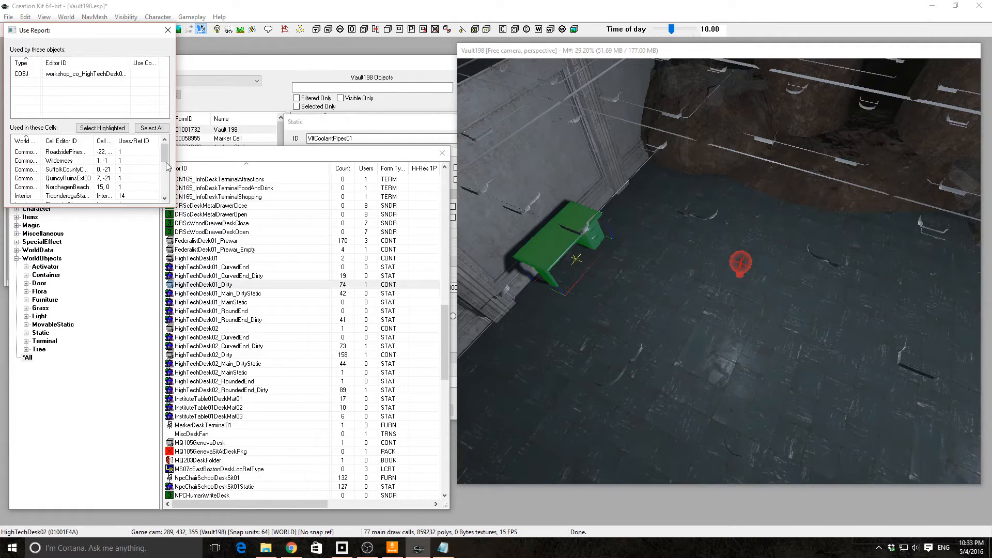
pyautogui.click(168, 31)
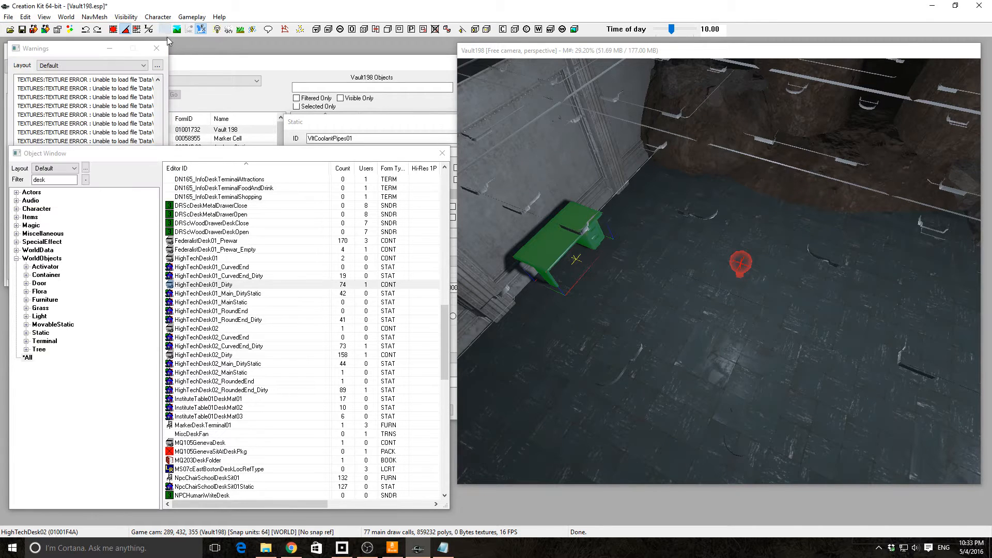
# Expand the Items category and list only its desk-filtered entries
pyautogui.click(17, 218)
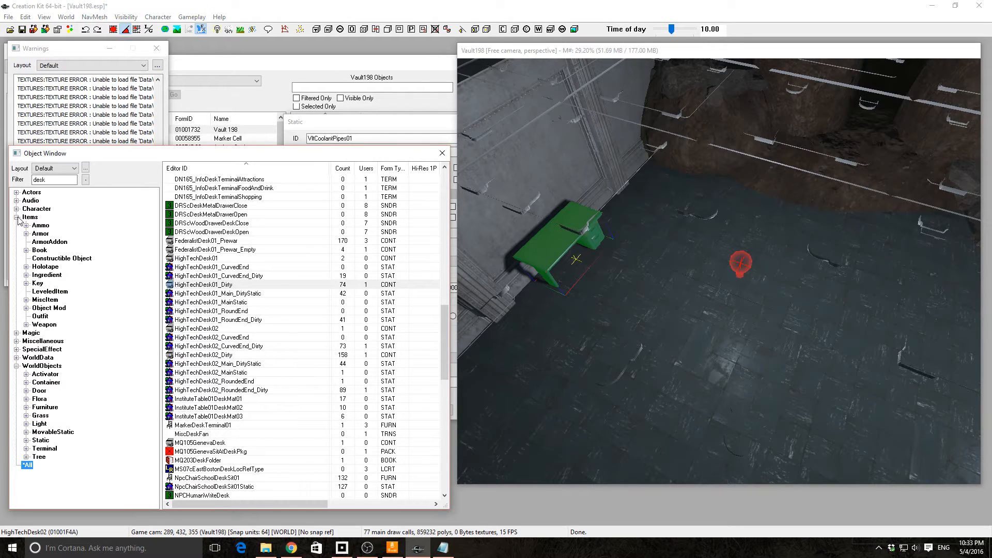
pyautogui.click(26, 300)
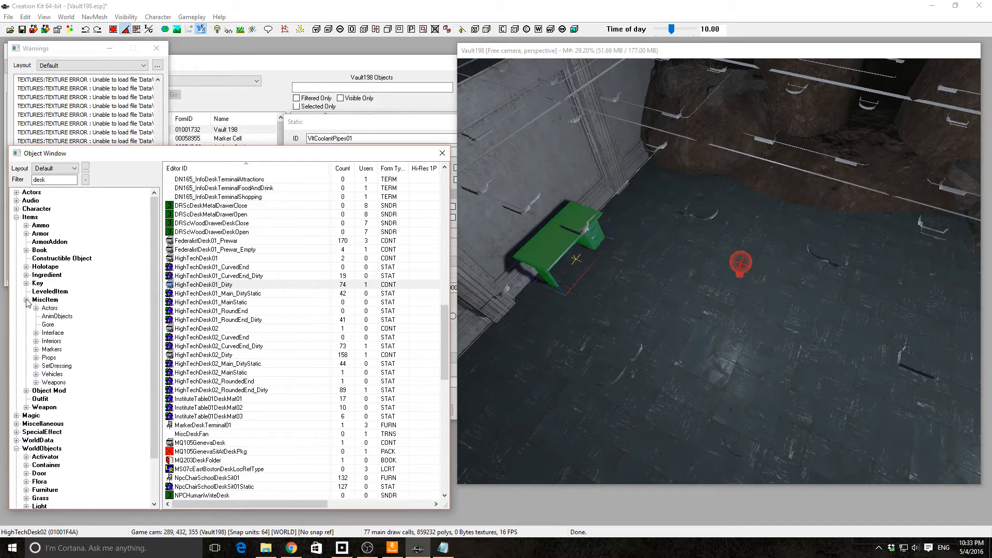
pyautogui.click(26, 300)
pyautogui.click(35, 219)
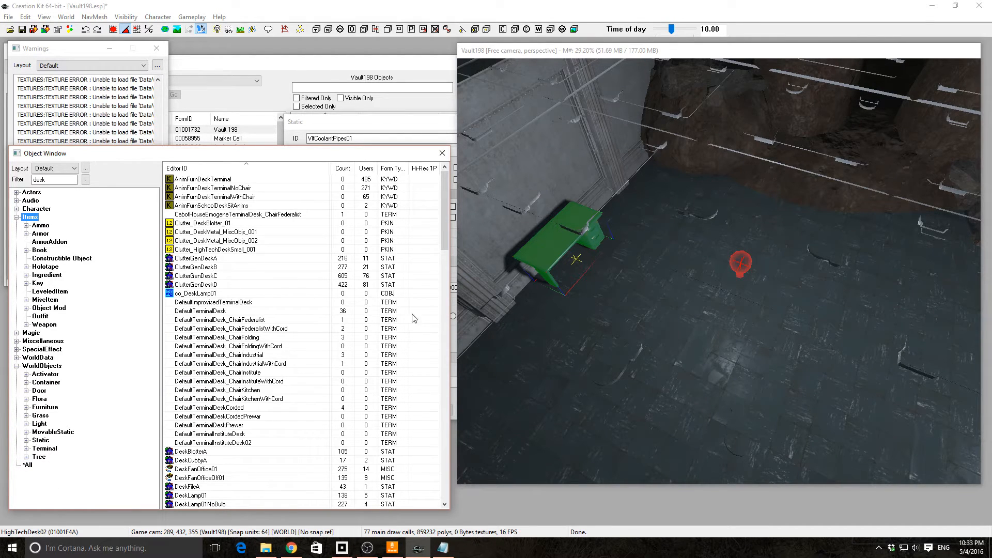
pyautogui.scroll(-3, 331, 372)
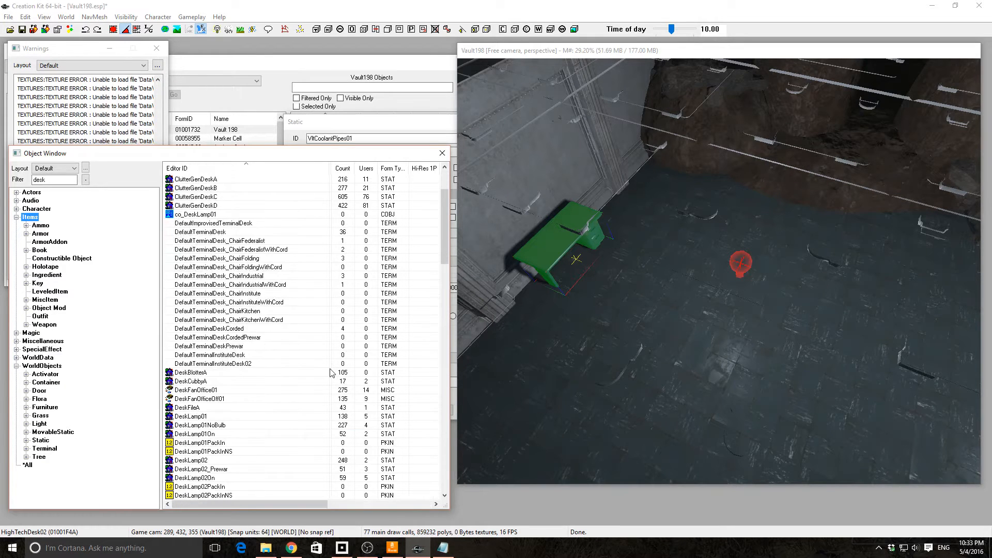
pyautogui.scroll(-9, 331, 372)
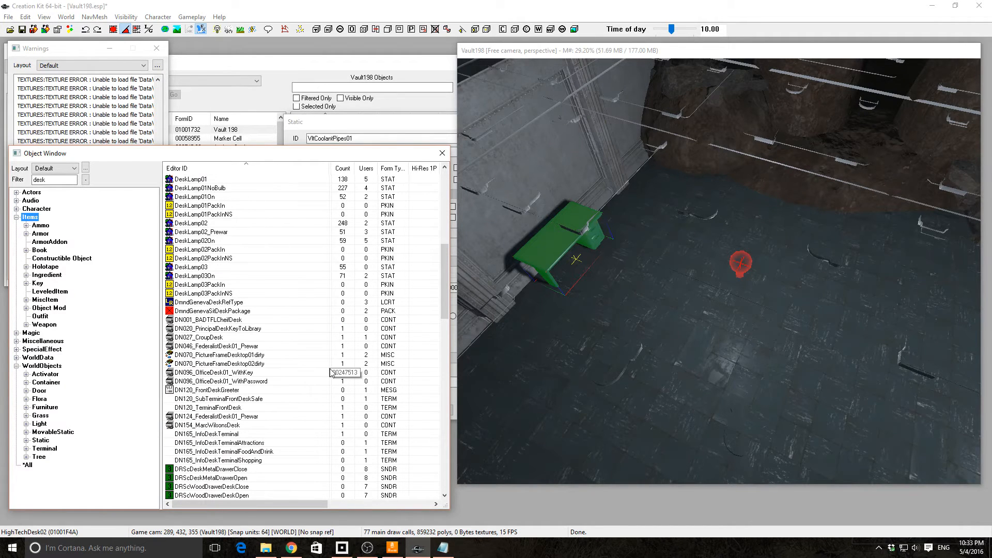
pyautogui.scroll(-5, 330, 372)
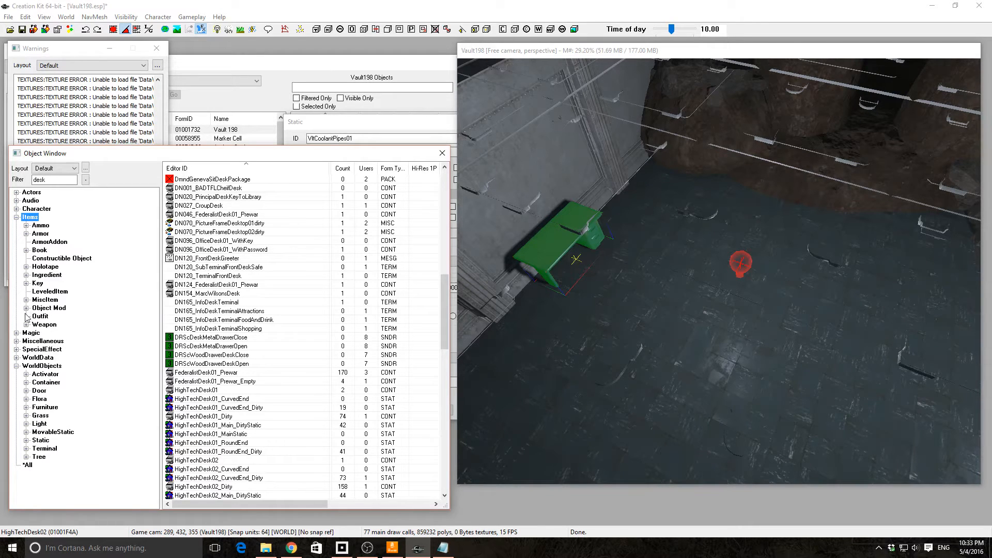
# Inspect DeskFanOffice01 from the MiscItem list, place it on the desk, and rotate it to face the room
pyautogui.click(44, 301)
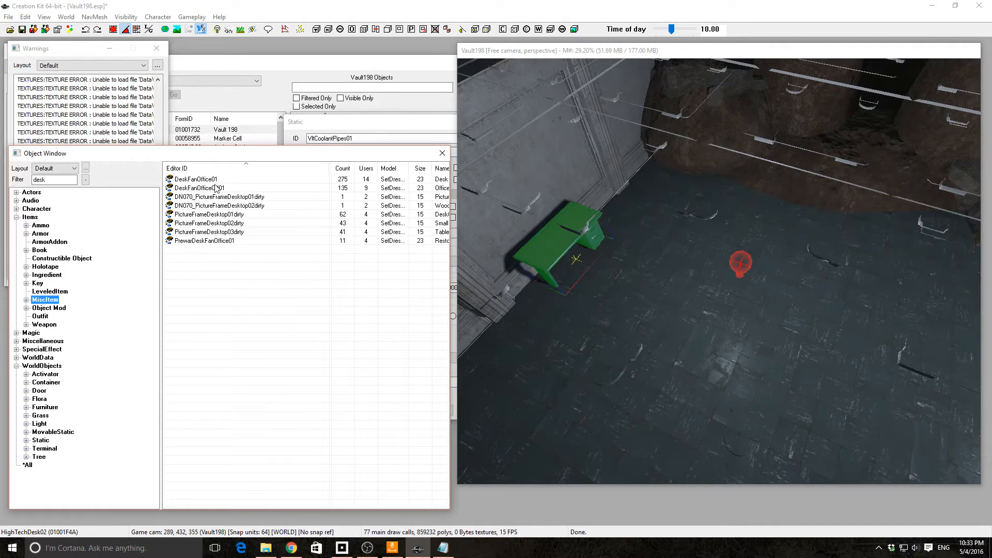
pyautogui.doubleClick(199, 180)
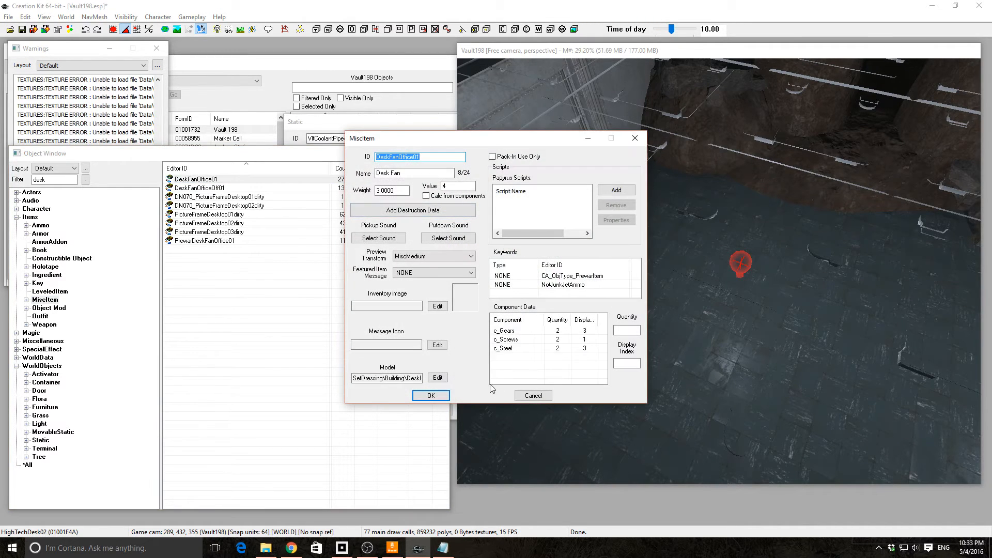
pyautogui.click(435, 396)
pyautogui.moveTo(204, 179); pyautogui.dragTo(537, 258)
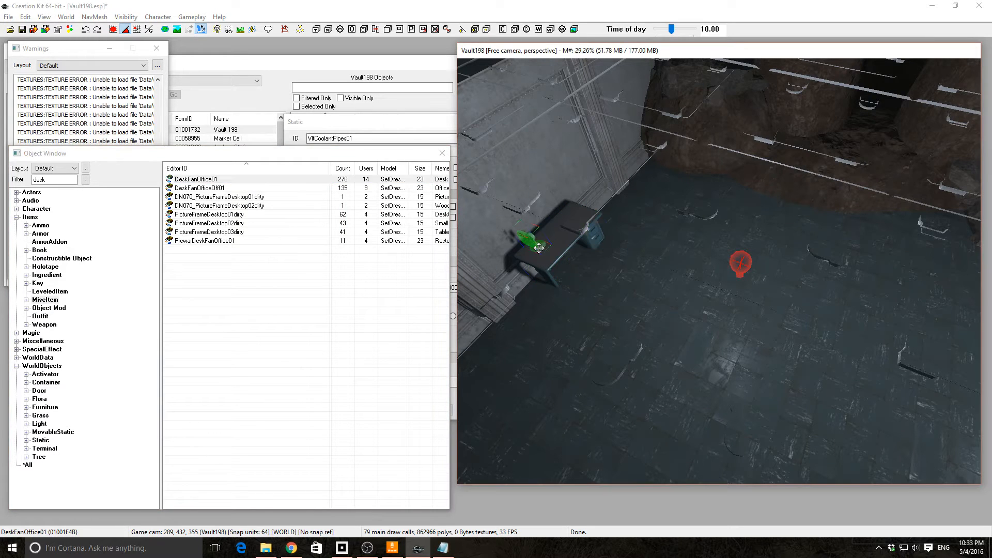
pyautogui.moveTo(538, 248); pyautogui.dragTo(185, 85, button='right')
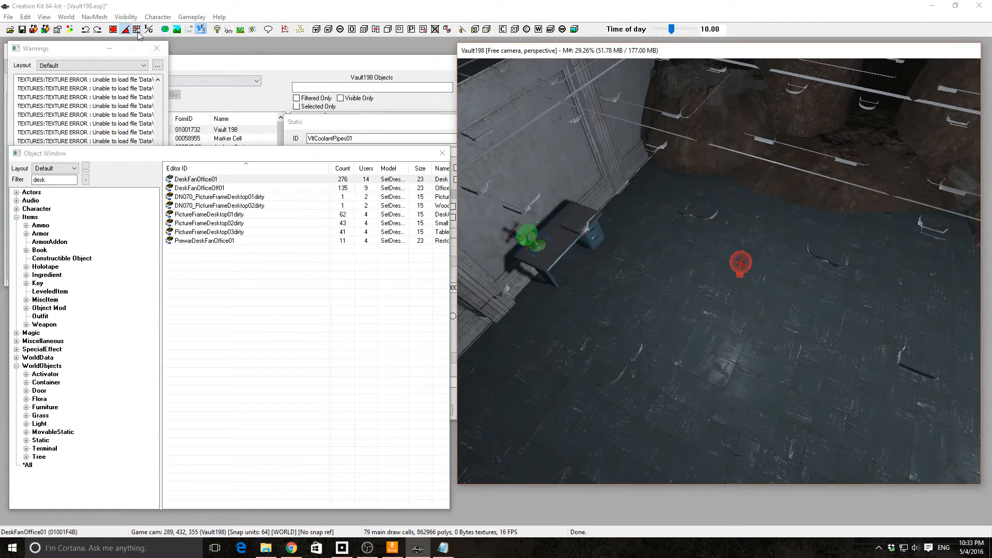
pyautogui.moveTo(540, 243)
pyautogui.mouseDown(button='right')
pyautogui.moveTo(498, 244)
pyautogui.moveTo(538, 240)
pyautogui.mouseUp(button='right')
pyautogui.click(561, 291)
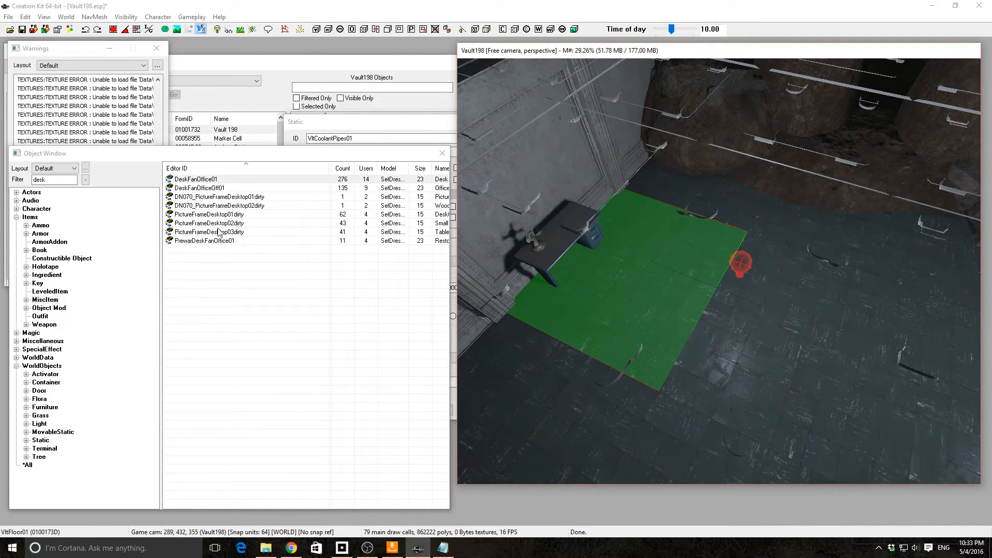
# Place PictureFrameDesktop02dirty on the desk, focus on it, and rotate it to face the room
pyautogui.moveTo(213, 225); pyautogui.dragTo(572, 216)
pyautogui.moveTo(571, 213); pyautogui.dragTo(562, 223, button='right')
pyautogui.scroll(6, 563, 223)
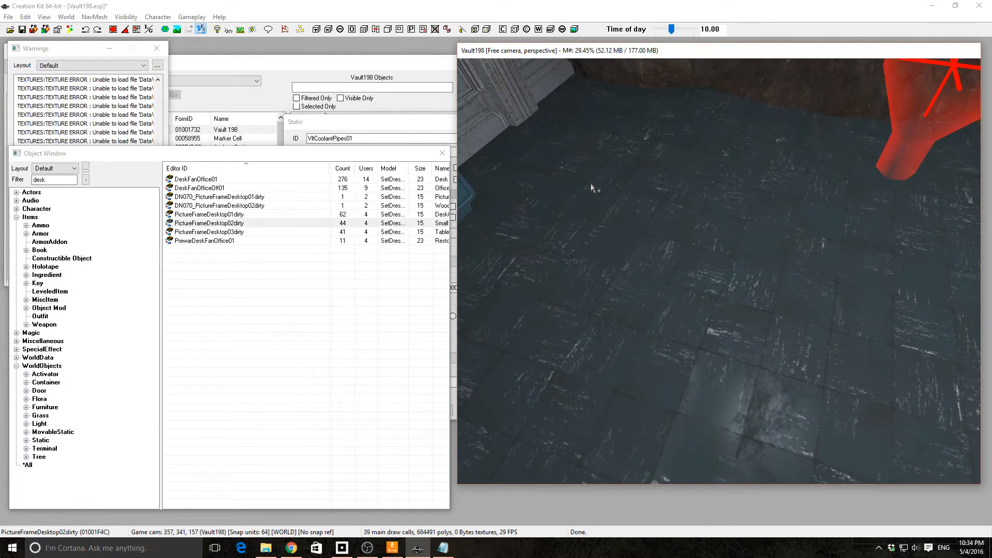
pyautogui.press('f')
pyautogui.keyDown('shift'); pyautogui.moveTo(701, 215); pyautogui.dragTo(696, 215, button='middle'); pyautogui.keyUp('shift')
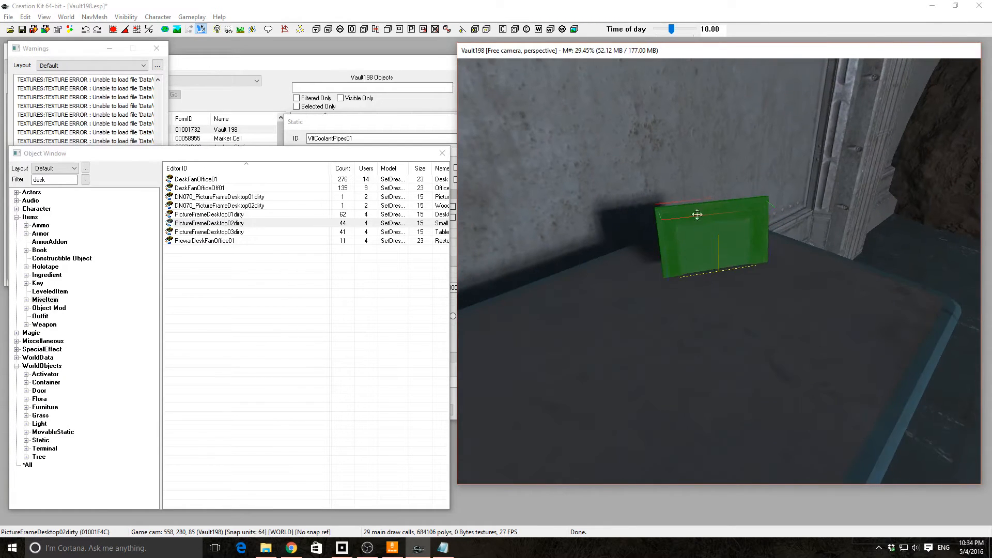
pyautogui.click(685, 278)
pyautogui.click(688, 248)
pyautogui.moveTo(688, 248); pyautogui.dragTo(792, 248, button='right')
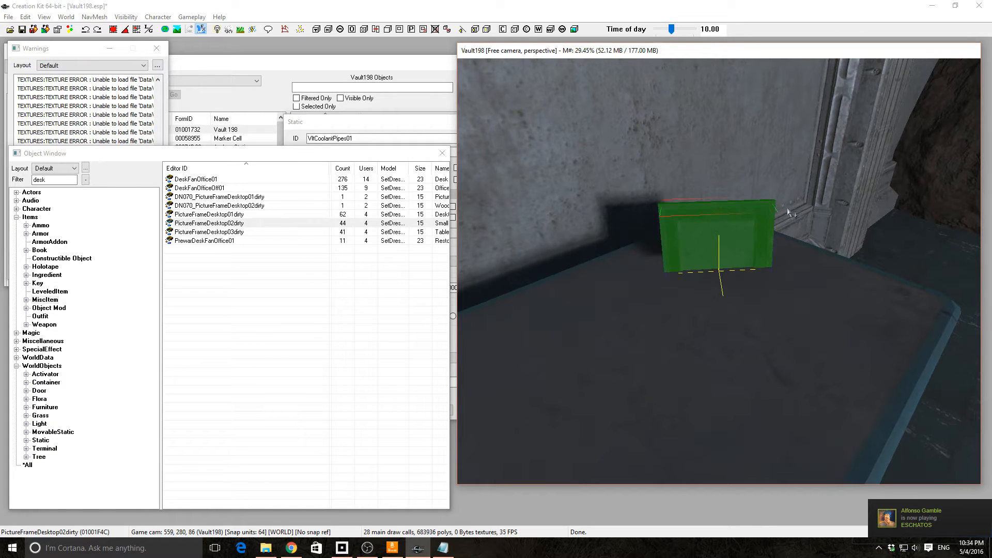
# Push the picture frame back against the wall and settle it onto the desk with Z-constrained moves
pyautogui.click(747, 243)
pyautogui.press('d')
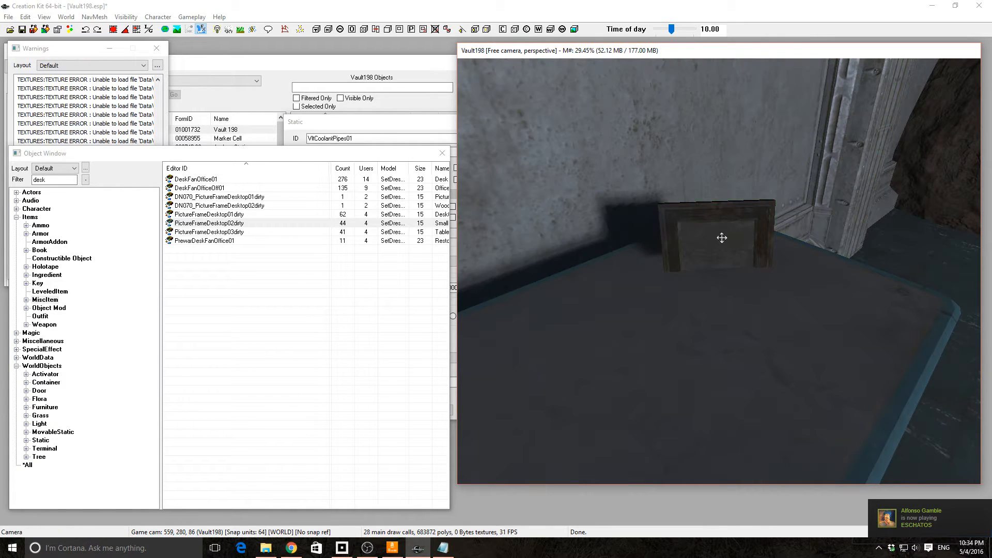
pyautogui.click(721, 238)
pyautogui.moveTo(718, 238); pyautogui.dragTo(718, 150)
pyautogui.press('z')
pyautogui.moveTo(718, 203); pyautogui.dragTo(718, 211)
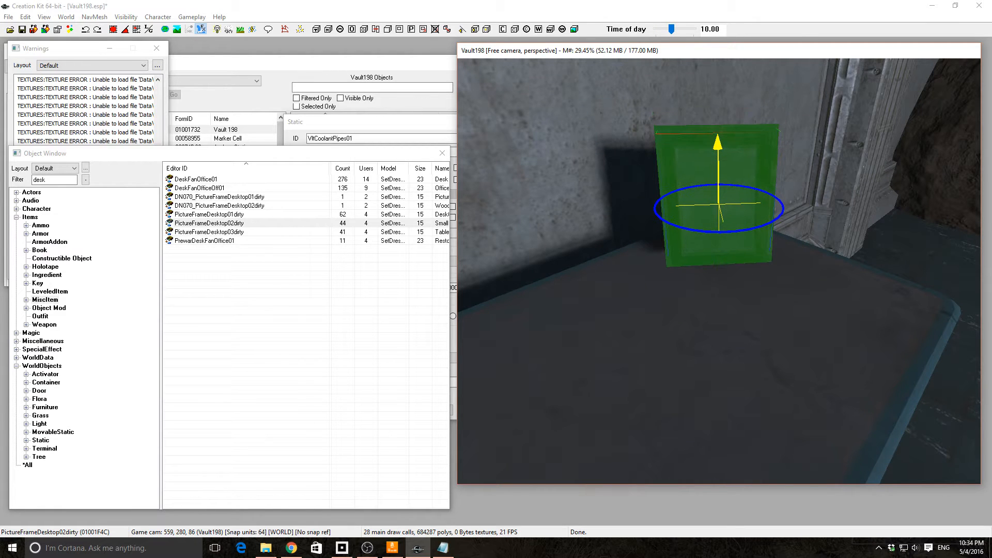
pyautogui.moveTo(724, 215)
pyautogui.keyDown('shift'); pyautogui.mouseDown(button='middle')
pyautogui.moveTo(759, 219)
pyautogui.moveTo(717, 199)
pyautogui.mouseUp(button='middle'); pyautogui.keyUp('shift')
pyautogui.press('z')
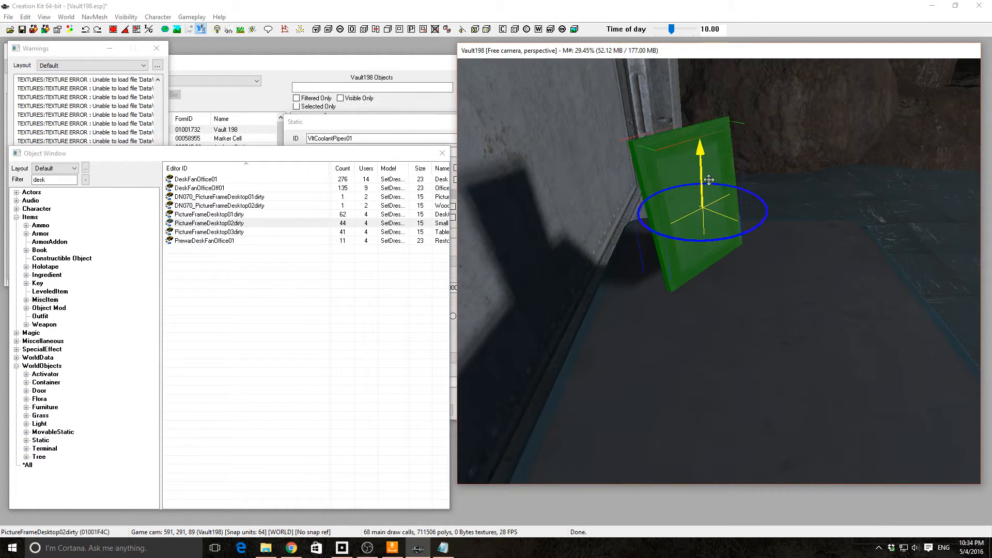
pyautogui.moveTo(708, 177); pyautogui.dragTo(701, 63)
pyautogui.press('f')
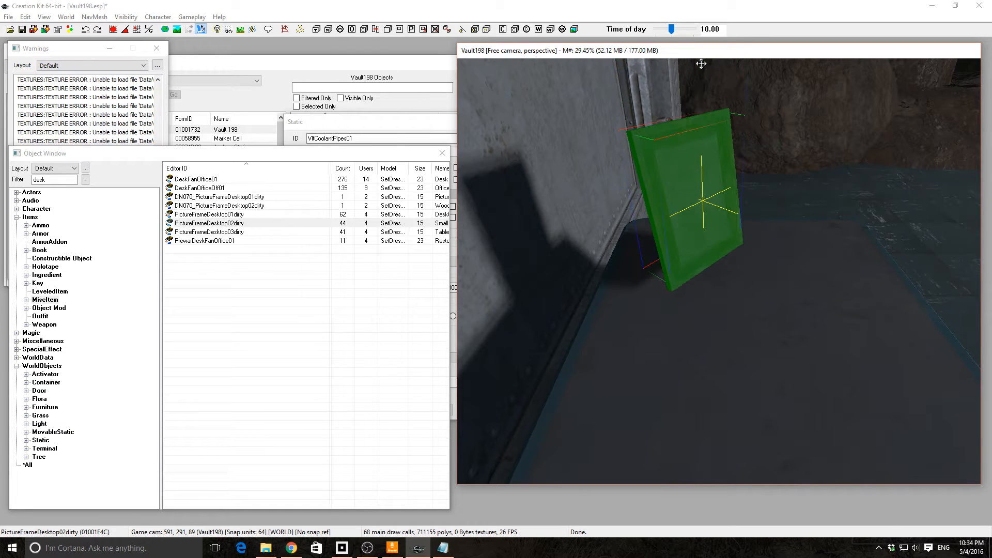
pyautogui.keyDown('shift'); pyautogui.moveTo(724, 127); pyautogui.dragTo(679, 114, button='middle'); pyautogui.keyUp('shift')
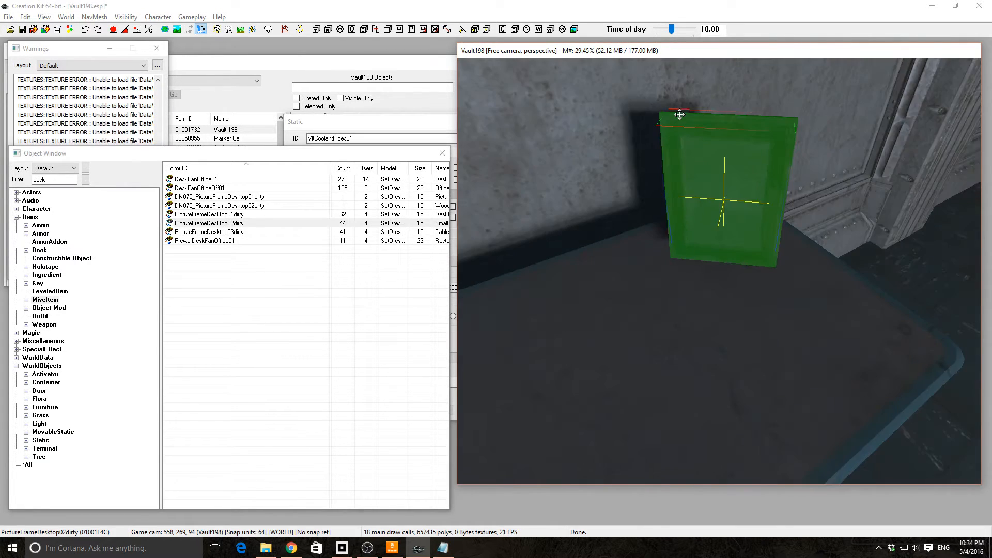
pyautogui.scroll(-5, 671, 230)
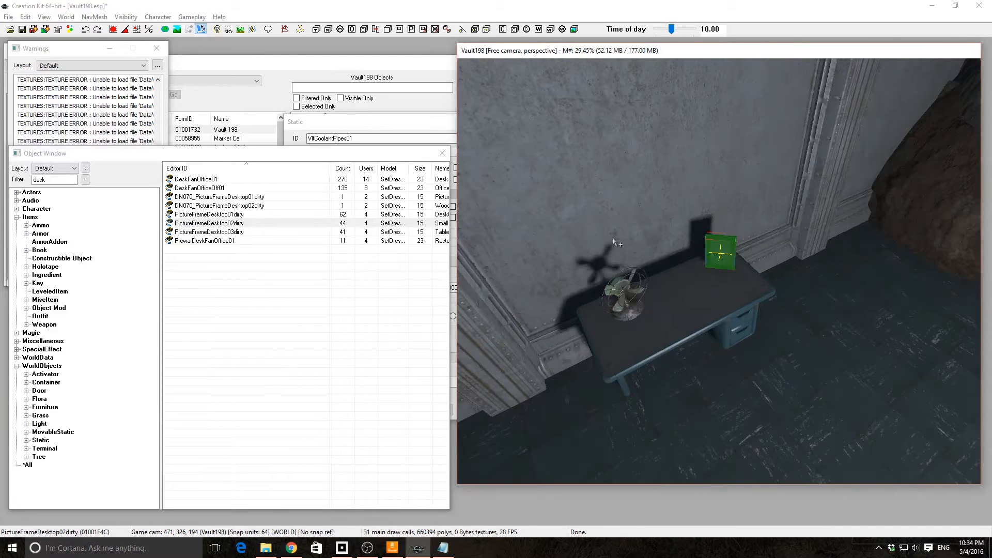
pyautogui.click(30, 217)
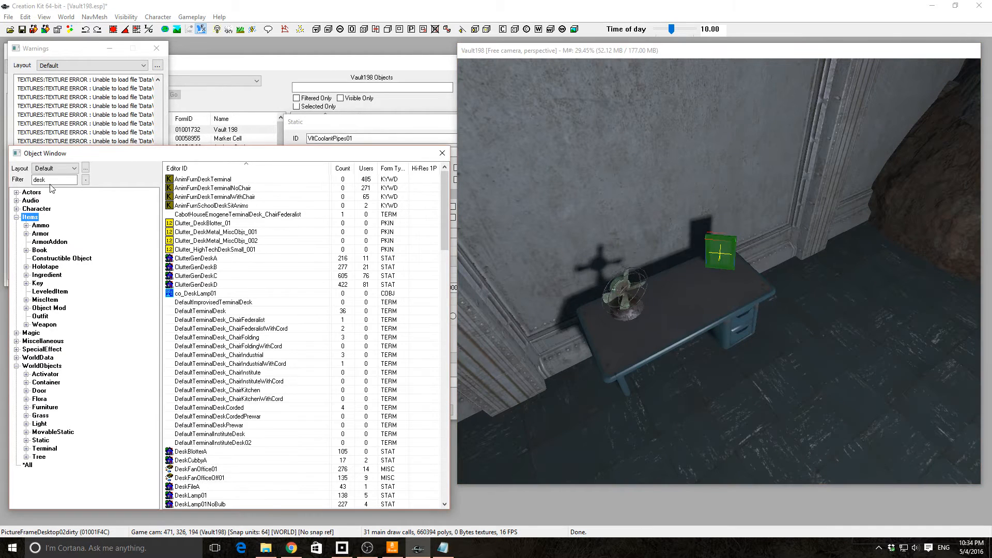
# Filter the Object Window by 'chair' and preview HightechOfficeChair01_Static
pyautogui.click(51, 181)
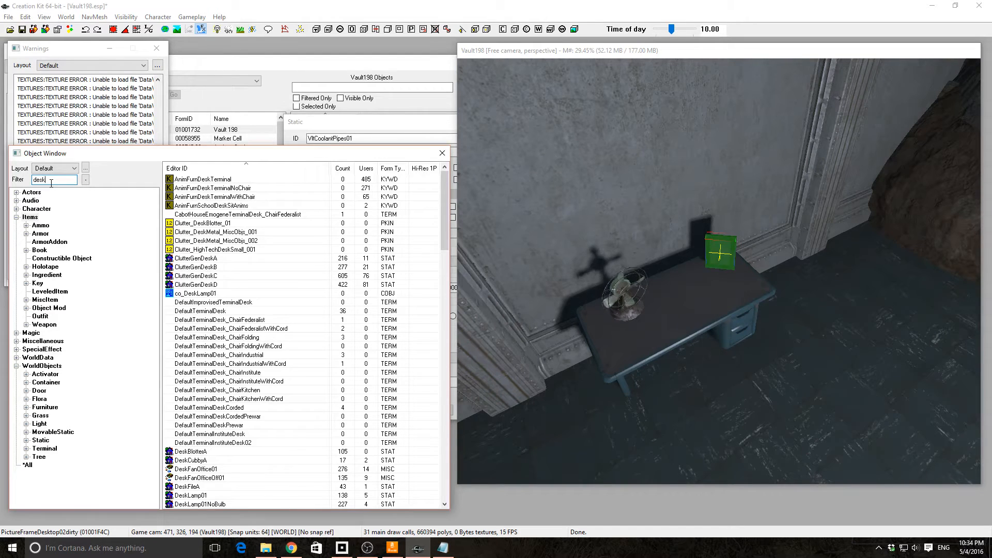
pyautogui.write('chai')
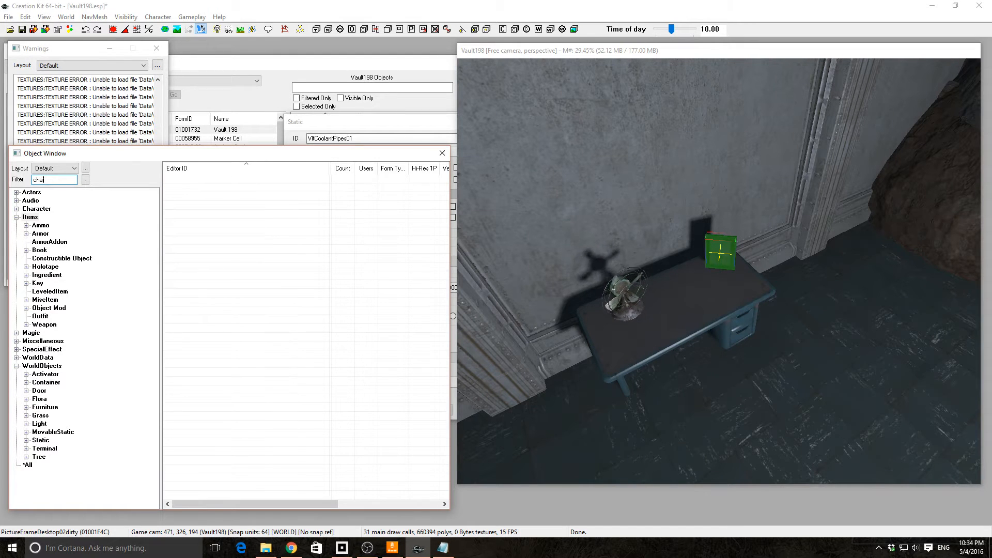
pyautogui.write('r')
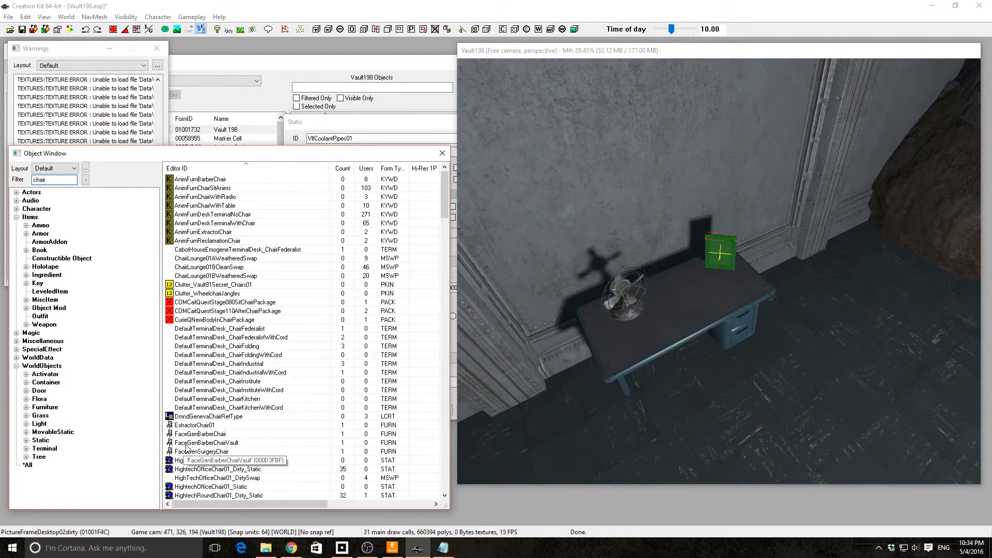
pyautogui.scroll(-4, 231, 448)
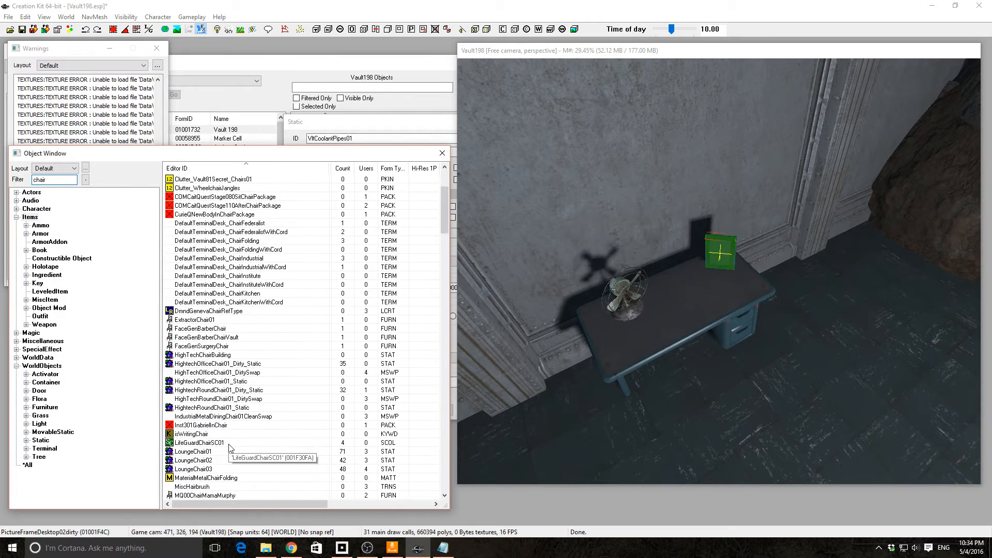
pyautogui.doubleClick(193, 382)
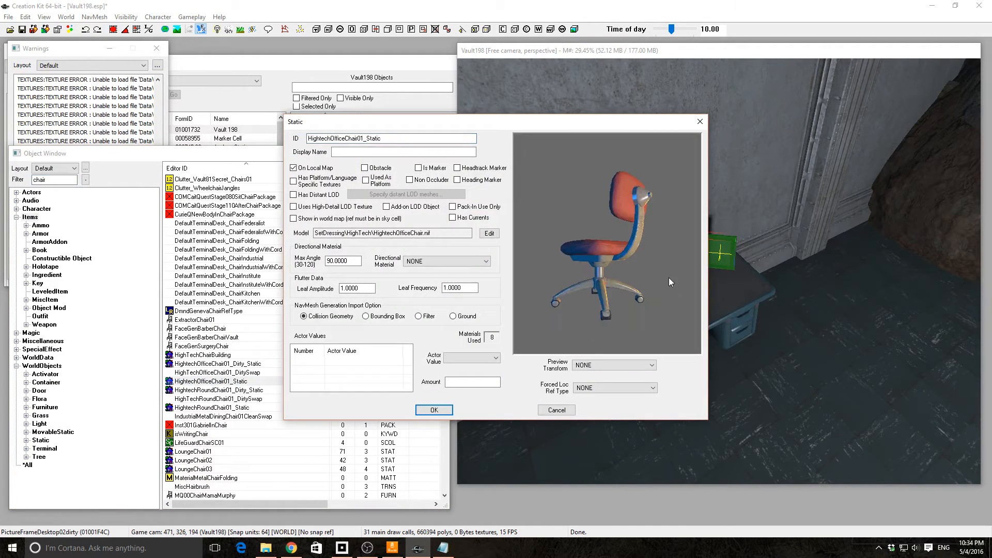
pyautogui.click(434, 410)
# Compare the HightechRoundChair01_Dirty_Static and clean HightechRoundChair01_Static previews, ending on the dirty one
pyautogui.click(212, 391)
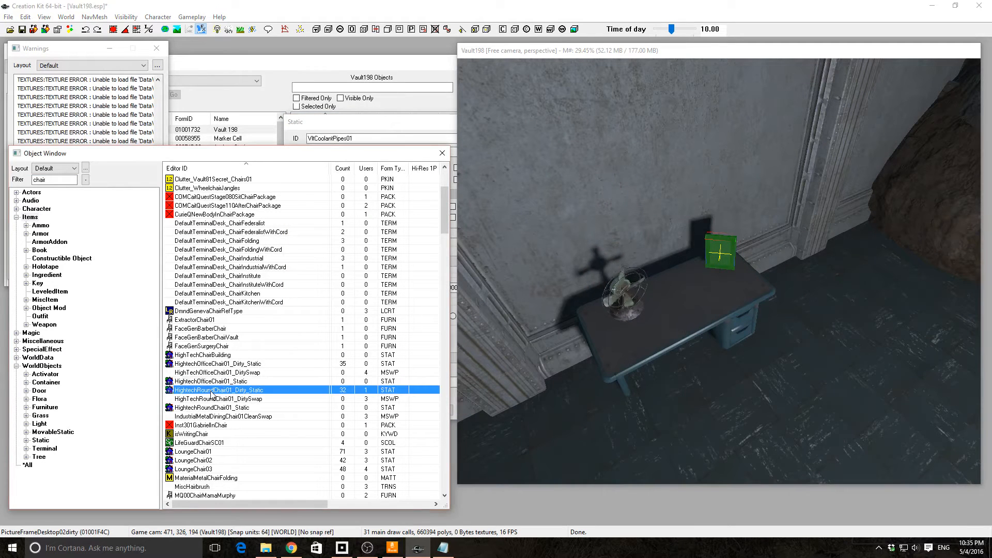
pyautogui.doubleClick(211, 390)
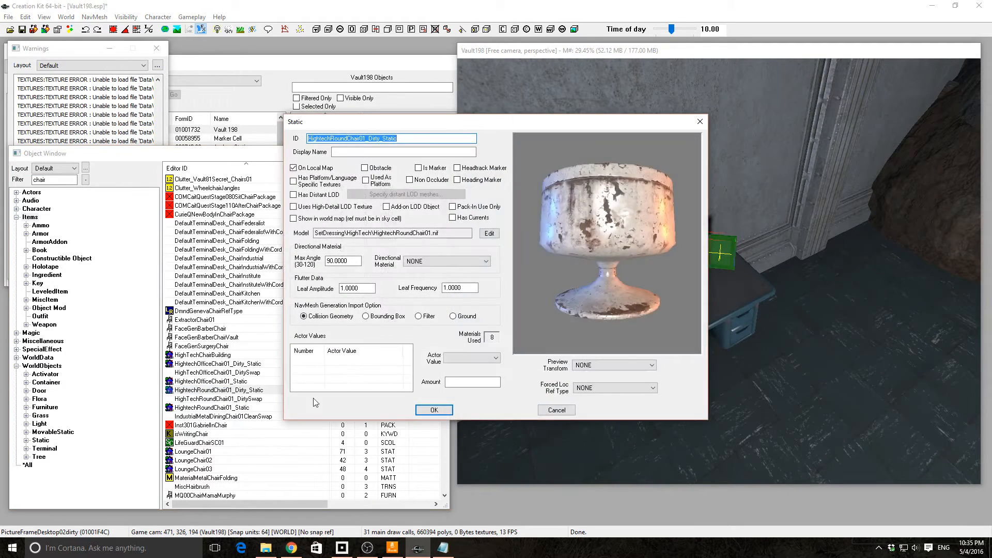
pyautogui.moveTo(652, 275); pyautogui.dragTo(759, 305)
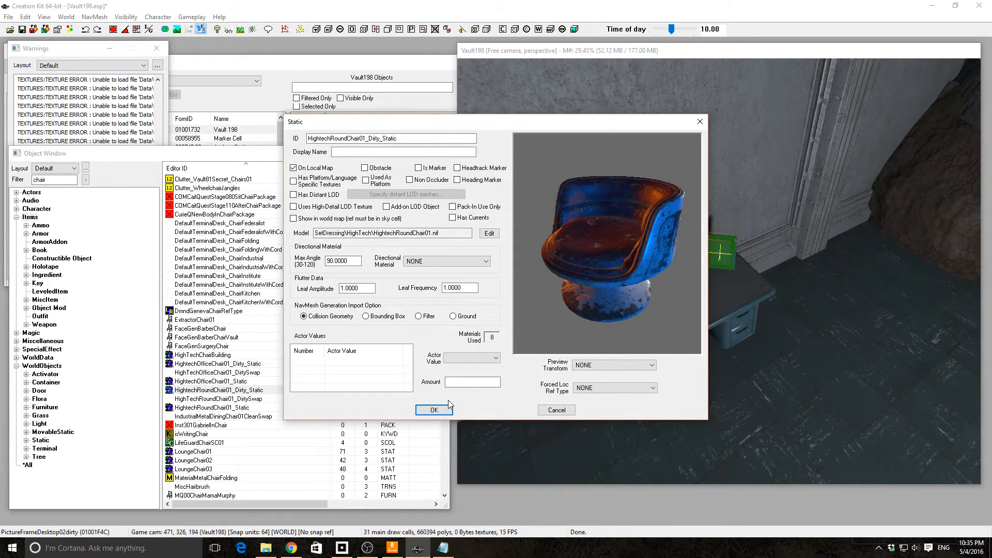
pyautogui.click(434, 410)
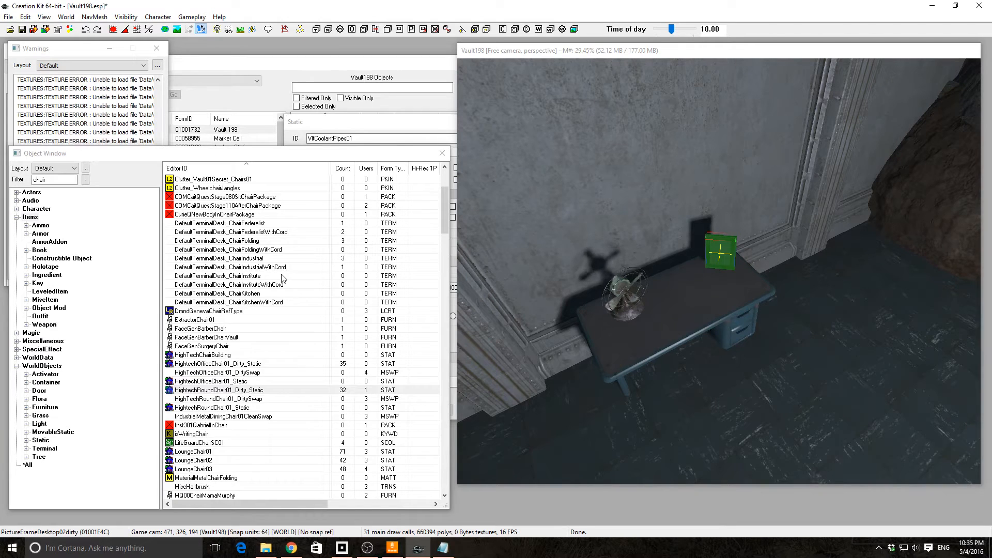
pyautogui.doubleClick(211, 408)
pyautogui.moveTo(617, 284); pyautogui.dragTo(475, 385)
pyautogui.click(445, 412)
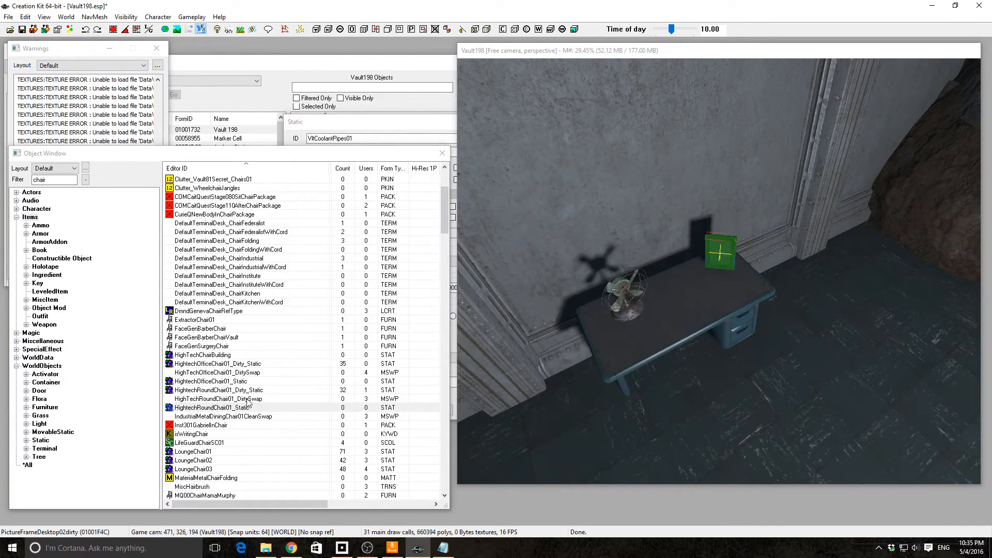
pyautogui.doubleClick(220, 390)
pyautogui.moveTo(594, 341); pyautogui.dragTo(733, 321)
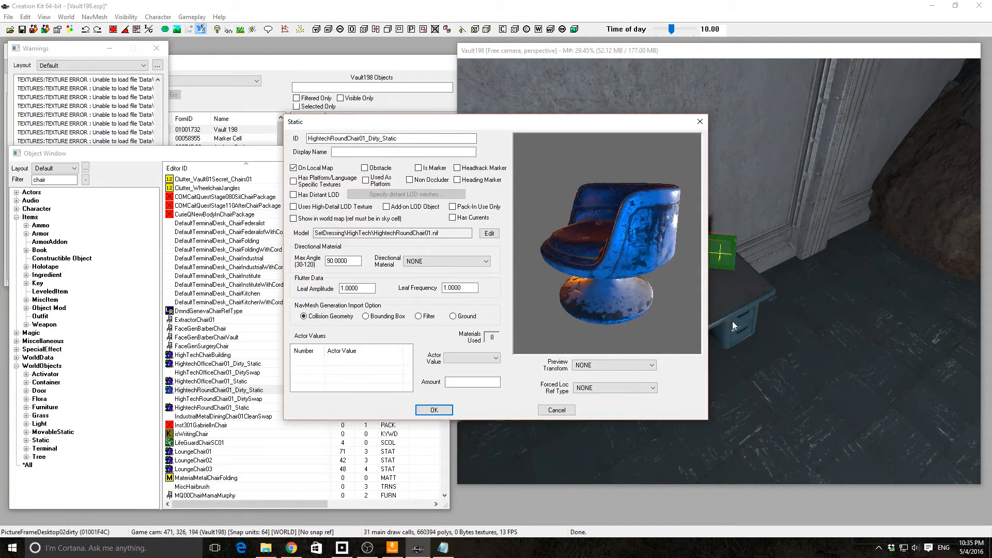
pyautogui.click(436, 410)
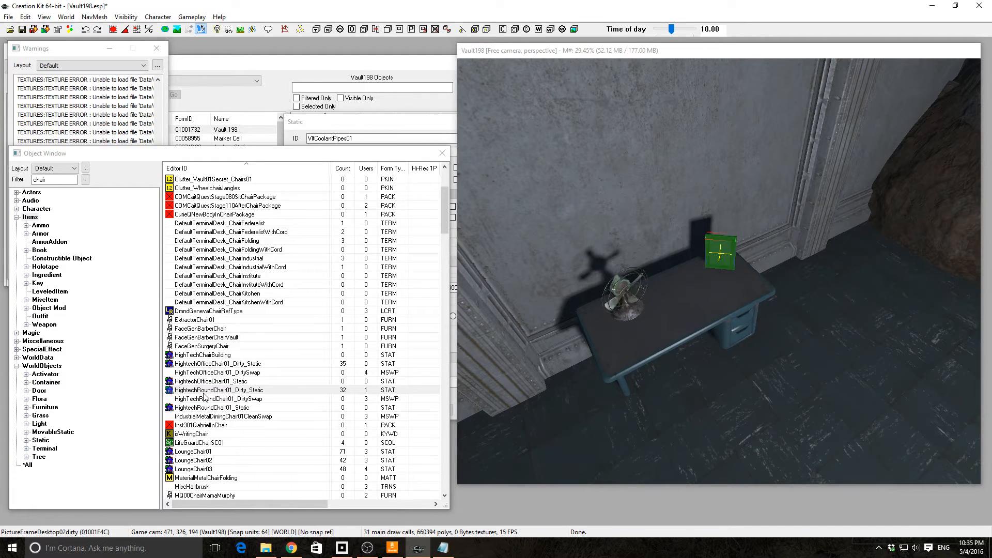
# Place HightechRoundChair01_Dirty_Static in front of the desk, turned out from it, then show all Items
pyautogui.moveTo(204, 391); pyautogui.dragTo(733, 374)
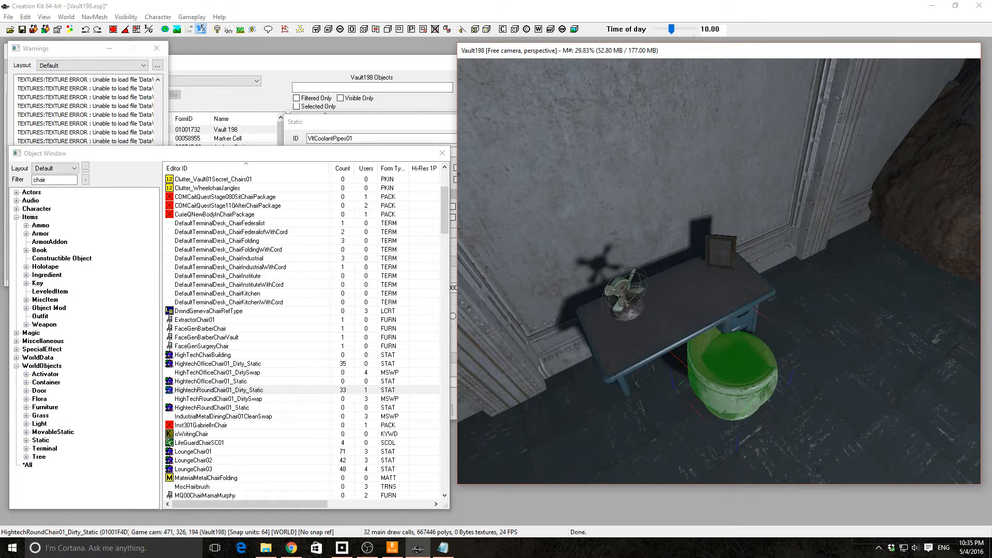
pyautogui.moveTo(732, 374); pyautogui.dragTo(765, 375, button='right')
pyautogui.moveTo(734, 369); pyautogui.dragTo(770, 393)
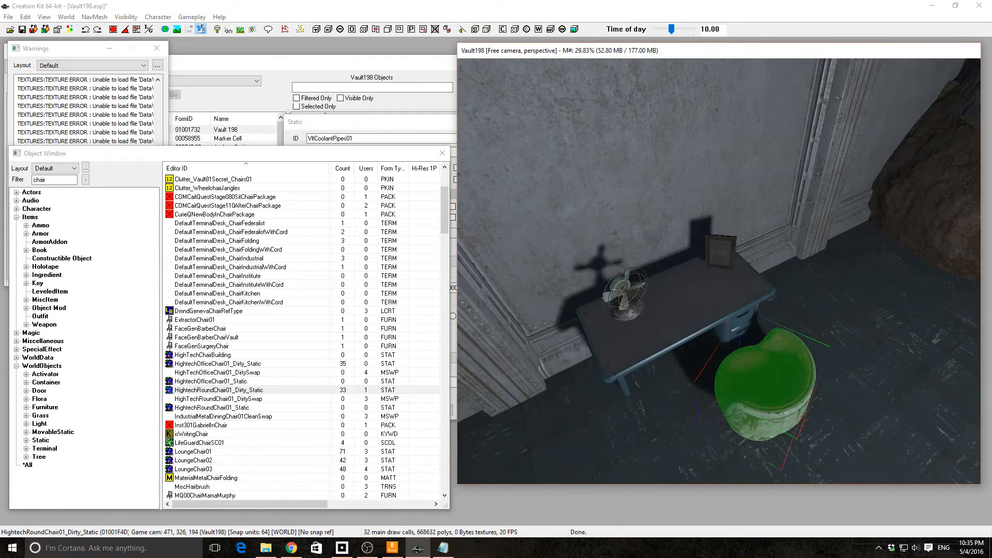
pyautogui.keyDown('shift'); pyautogui.moveTo(813, 360); pyautogui.dragTo(733, 360, button='middle'); pyautogui.keyUp('shift')
pyautogui.scroll(-3, 819, 346)
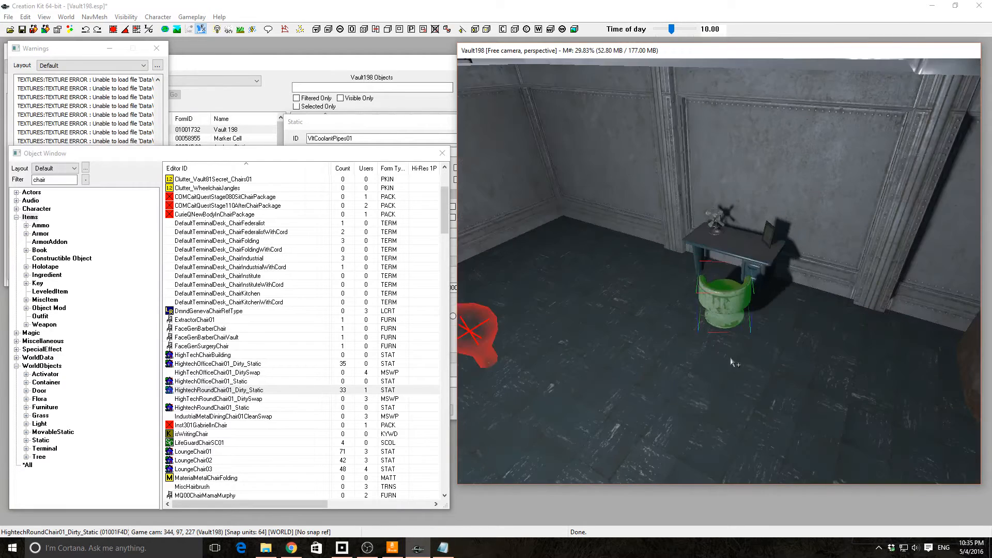
pyautogui.click(31, 218)
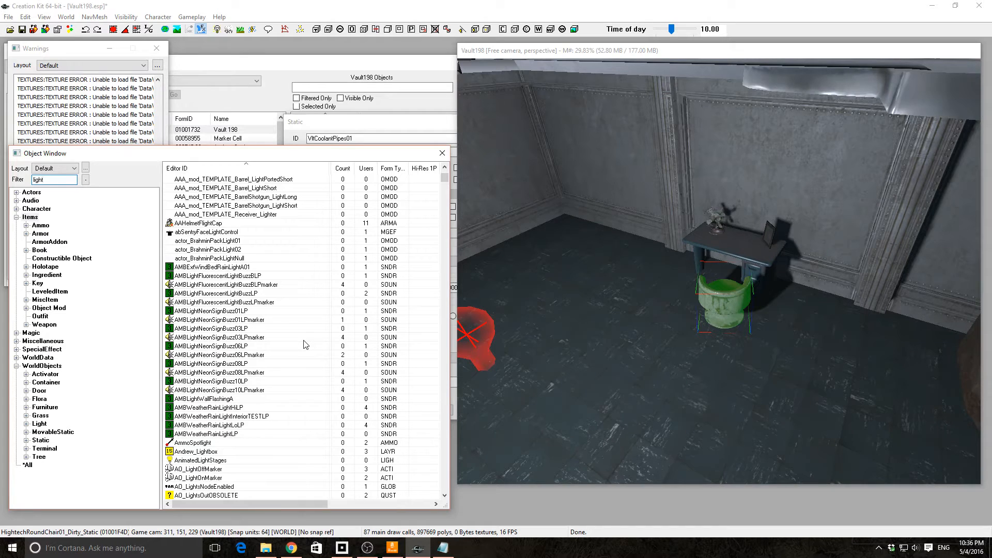
pyautogui.scroll(-9, 274, 359)
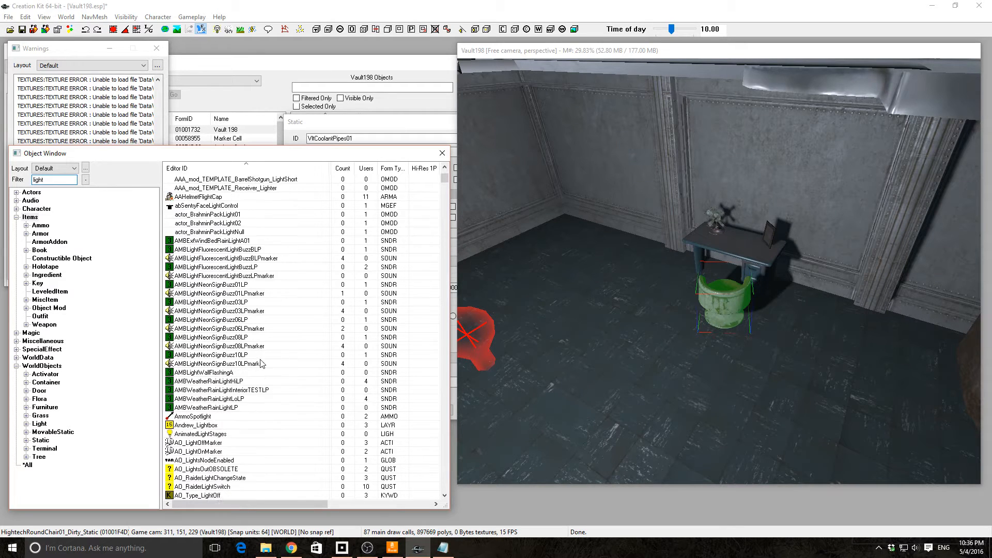
pyautogui.scroll(-3, 261, 363)
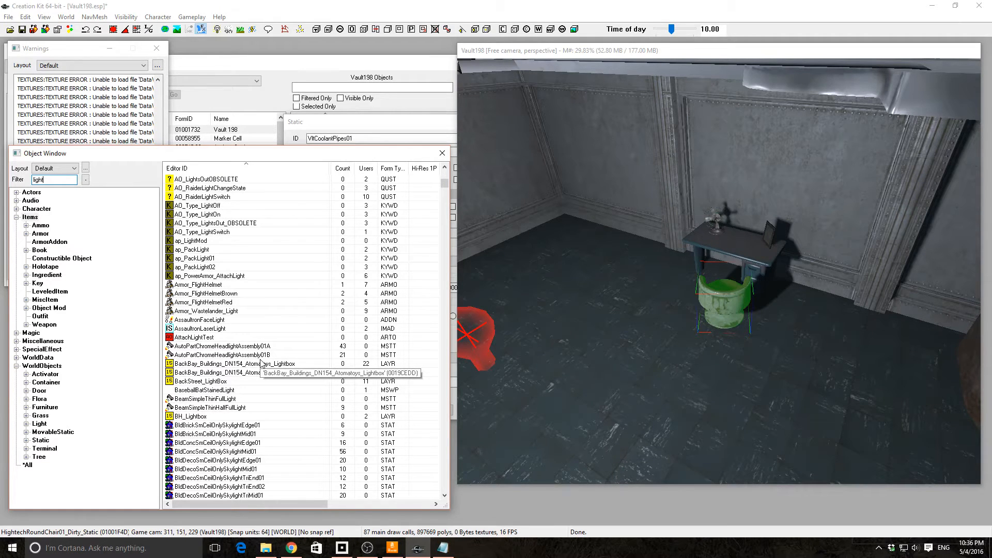
pyautogui.scroll(-6, 261, 363)
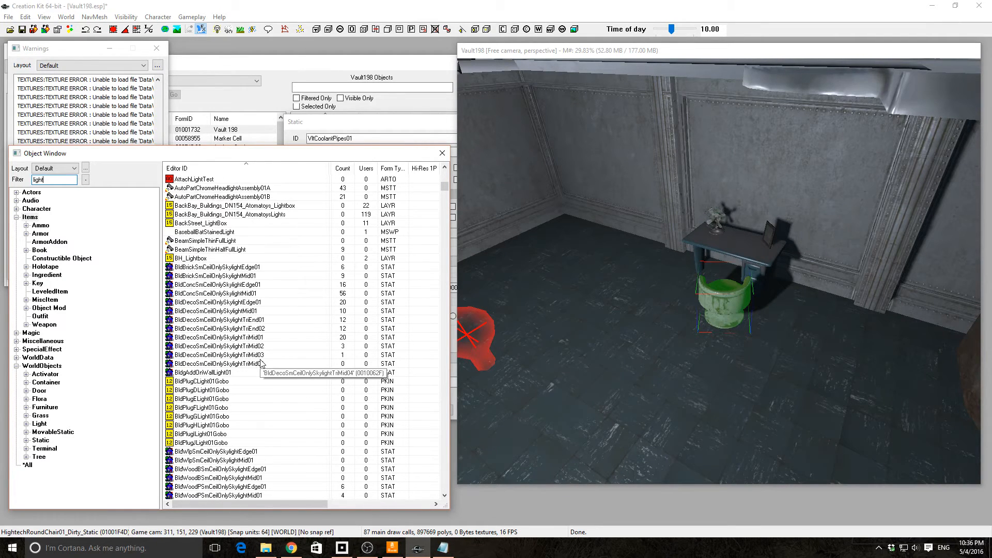
pyautogui.scroll(-2, 261, 363)
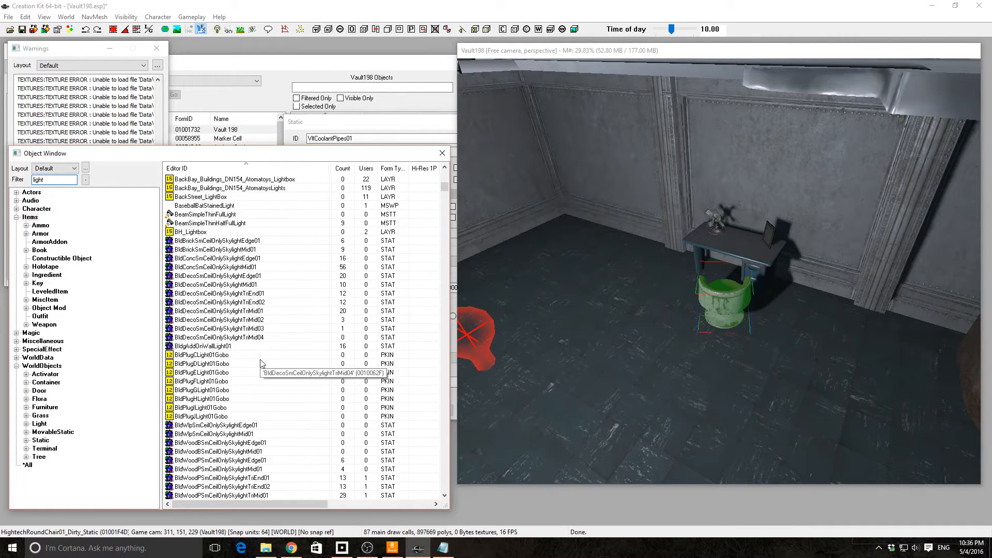
pyautogui.scroll(-9, 261, 363)
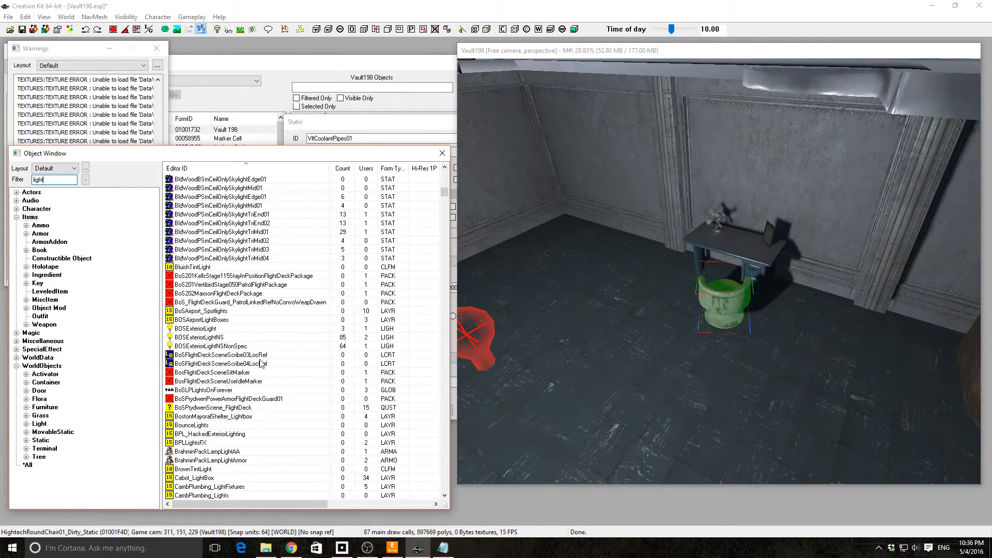
pyautogui.scroll(9, 260, 363)
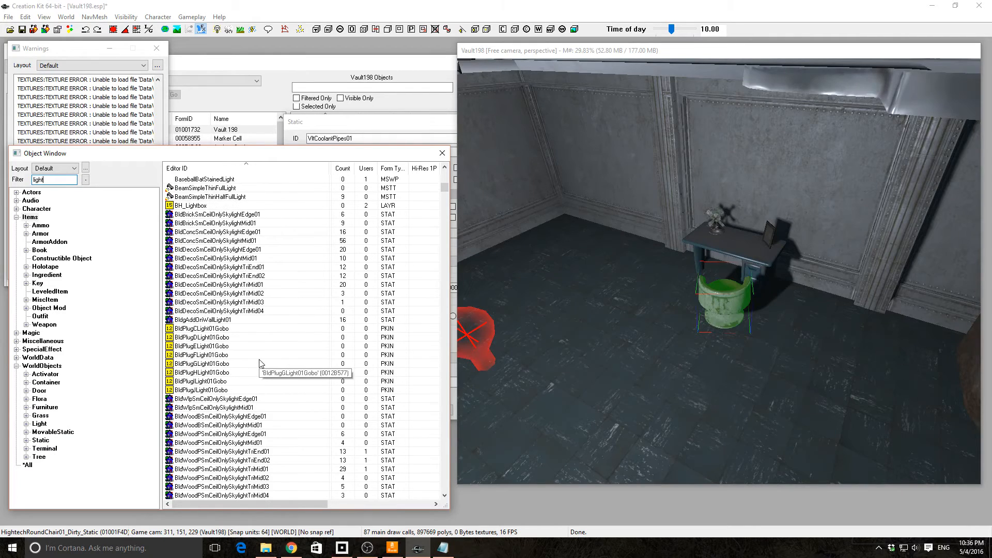
pyautogui.scroll(-11, 261, 363)
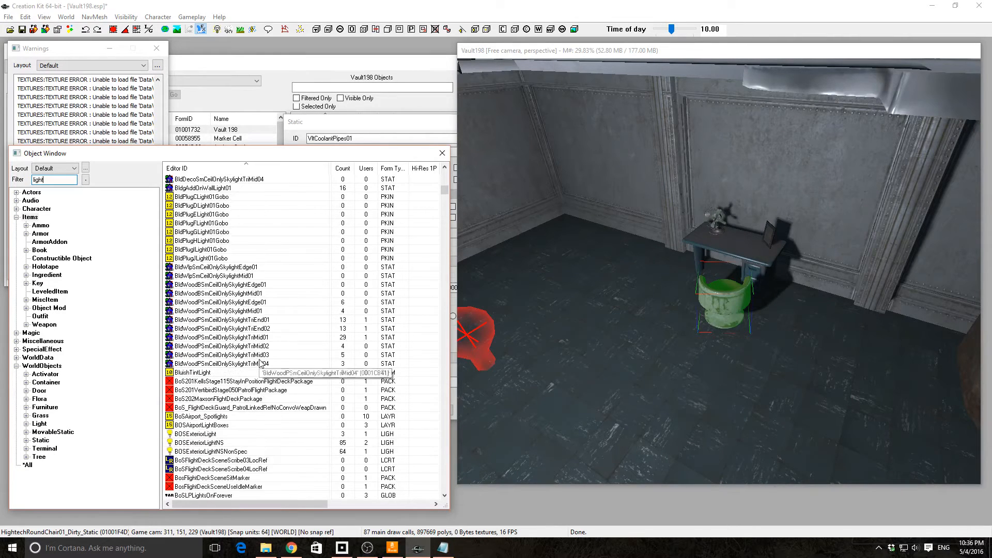
pyautogui.scroll(-2, 261, 363)
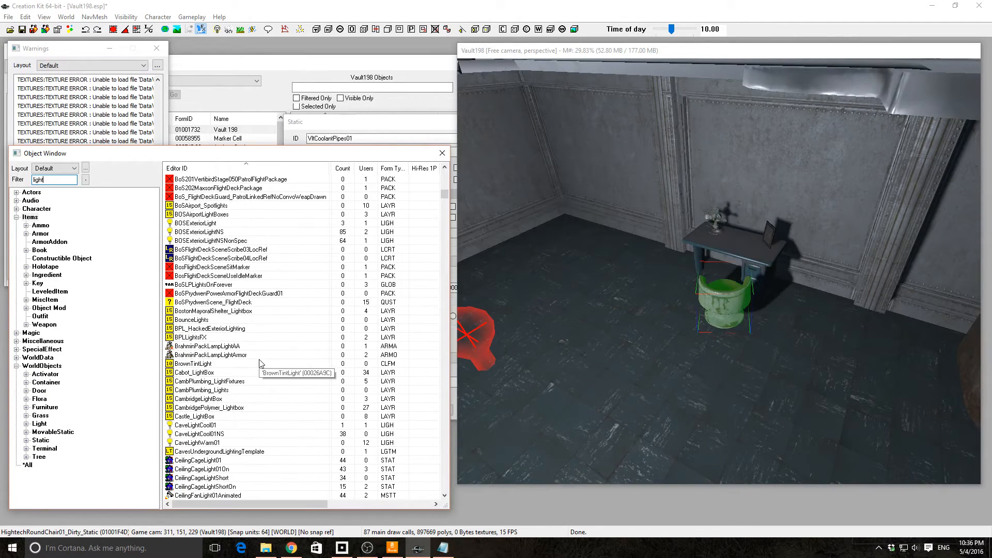
pyautogui.scroll(-4, 261, 364)
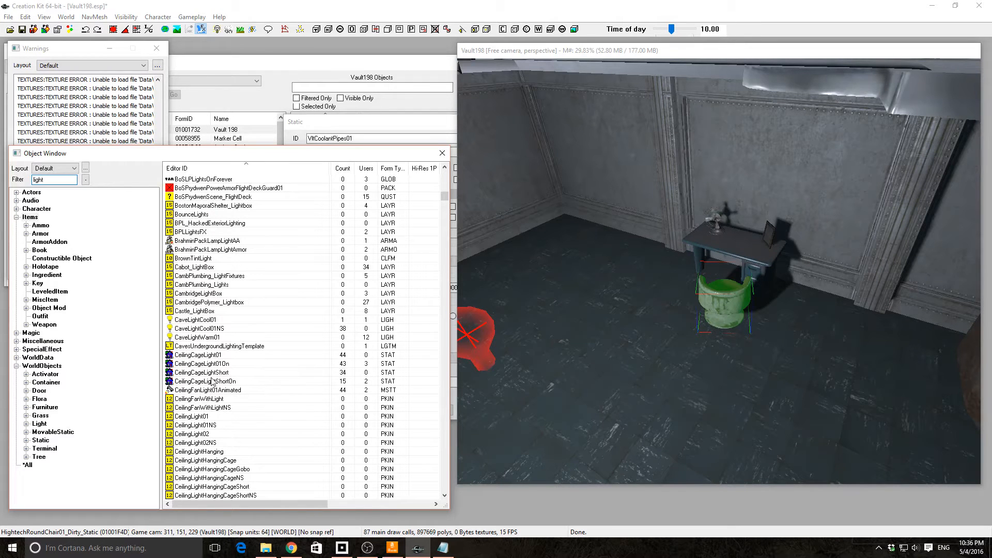
pyautogui.click(198, 357)
pyautogui.doubleClick(198, 357)
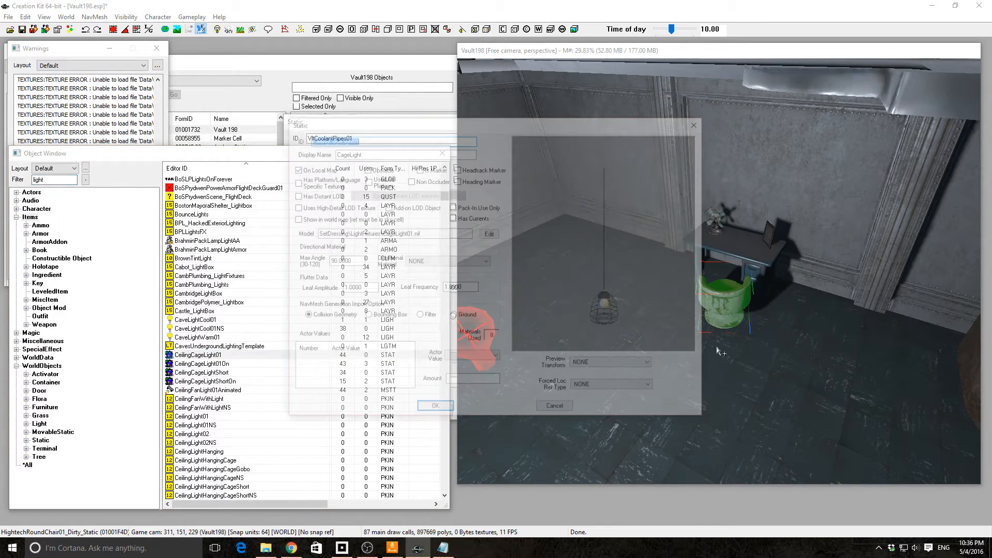
pyautogui.moveTo(602, 265); pyautogui.dragTo(604, 287)
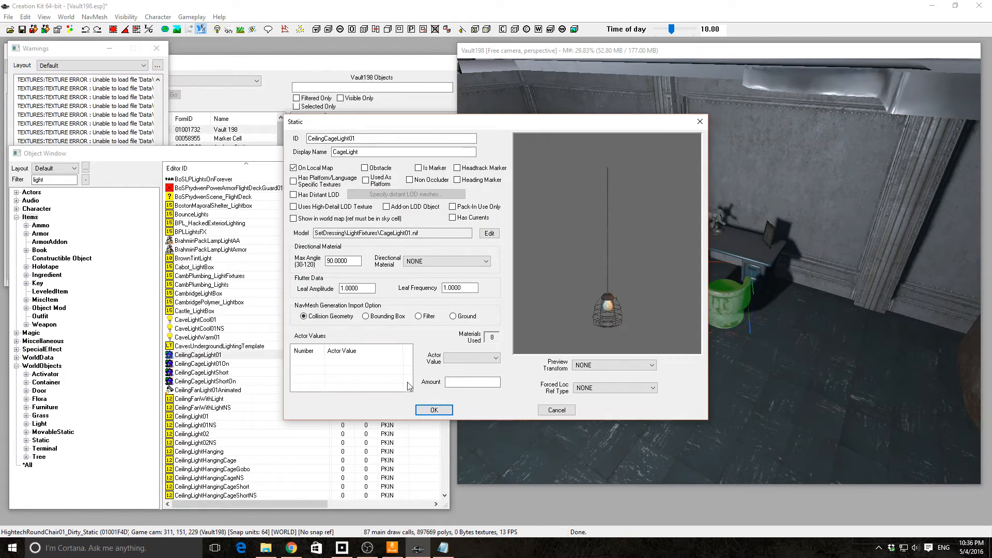
pyautogui.click(435, 410)
pyautogui.doubleClick(221, 374)
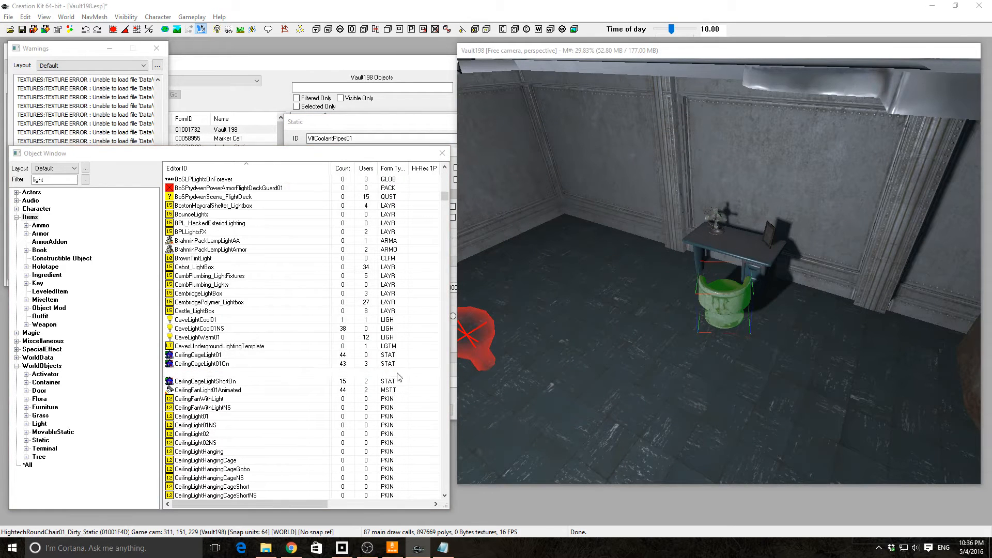
pyautogui.moveTo(620, 282); pyautogui.dragTo(608, 265)
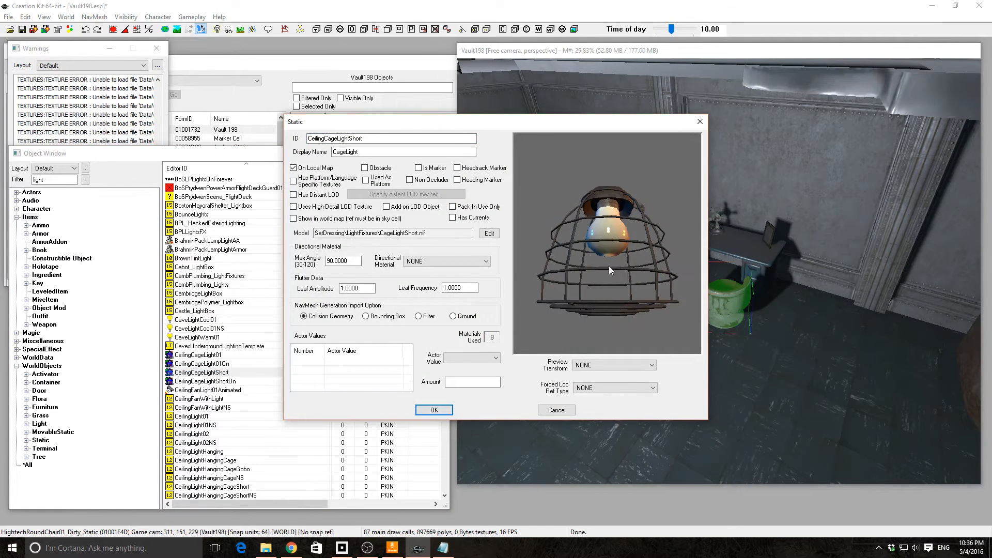
pyautogui.click(424, 411)
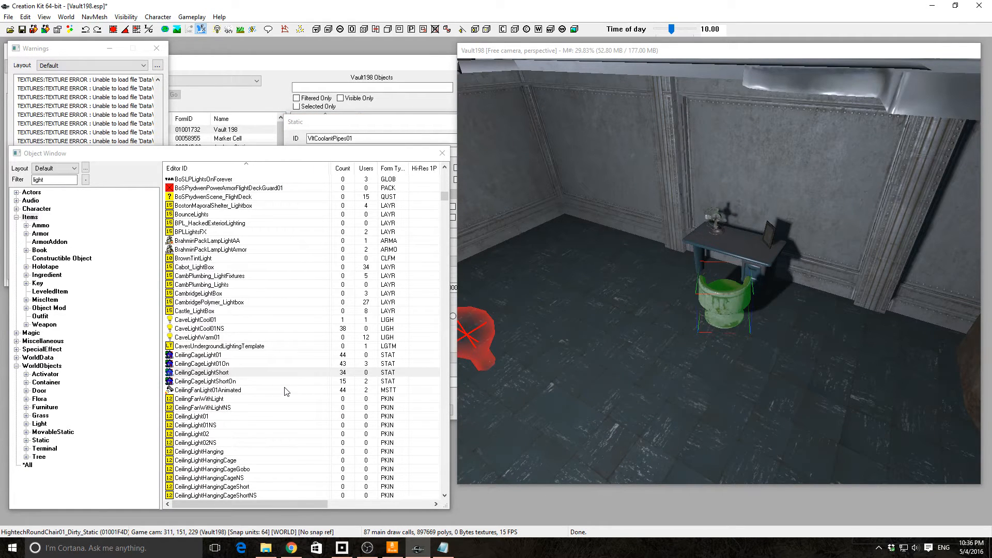
pyautogui.scroll(-10, 287, 391)
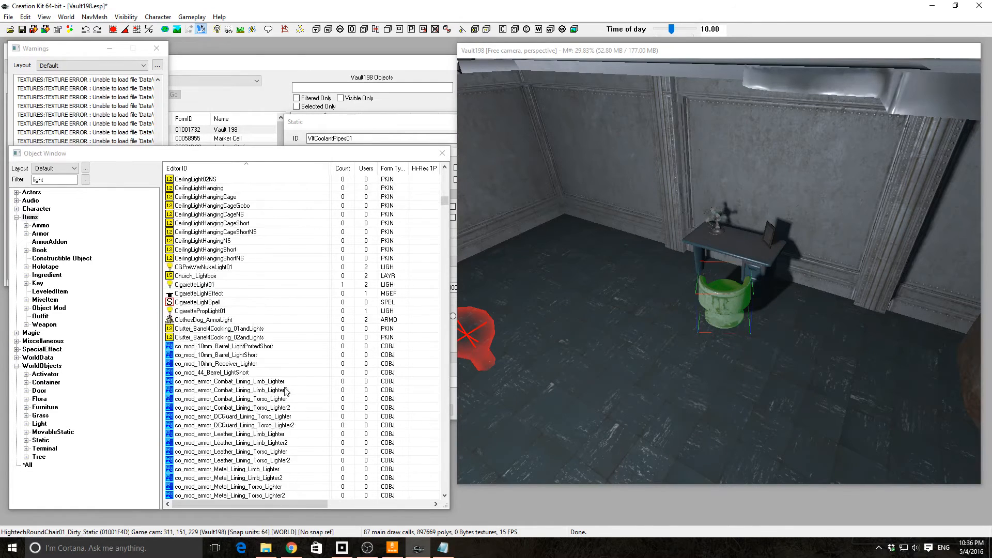
pyautogui.scroll(-12, 286, 391)
pyautogui.scroll(-11, 326, 411)
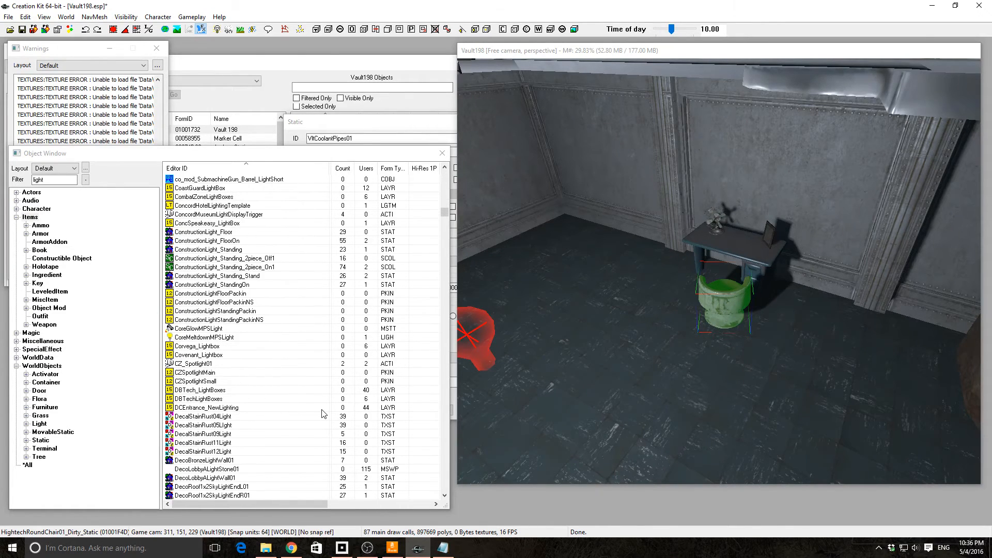
pyautogui.scroll(-6, 274, 423)
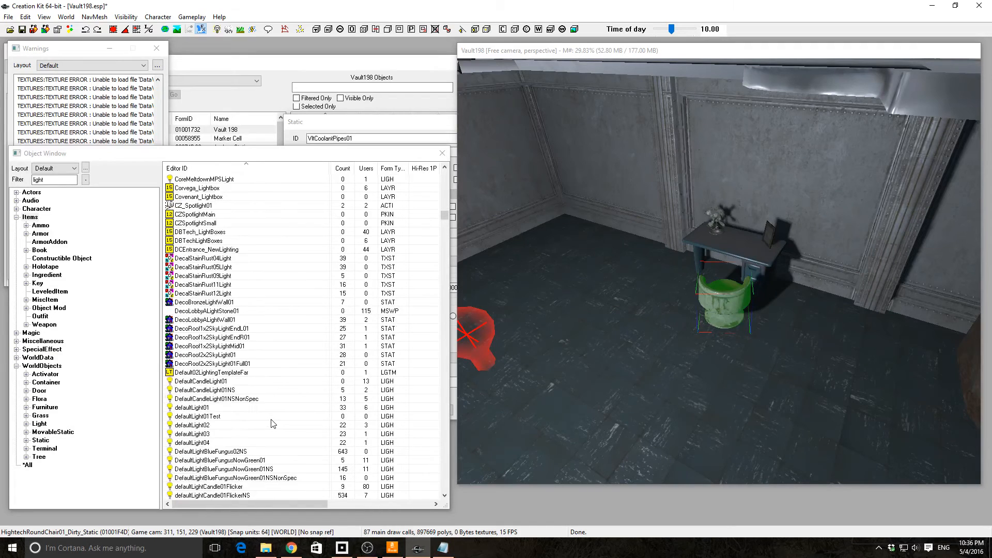
pyautogui.click(199, 329)
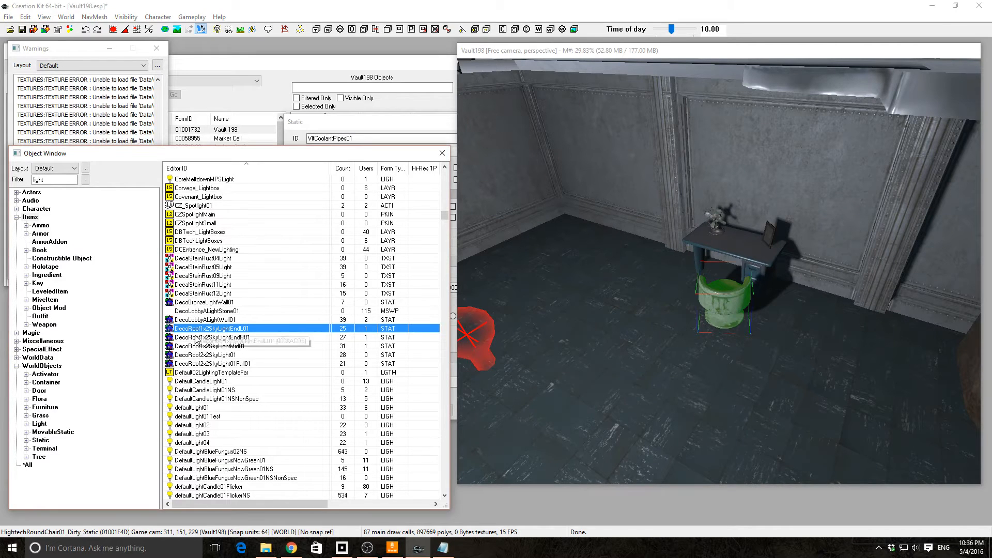
pyautogui.scroll(-3, 201, 324)
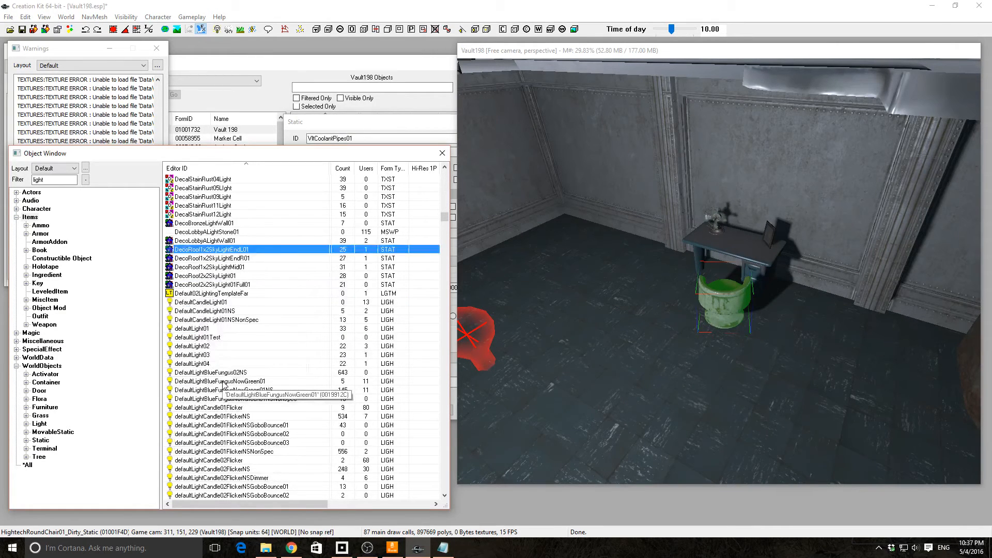
# Open and cancel defaultLight02, then sort the light list by the Form Type column
pyautogui.doubleClick(200, 346)
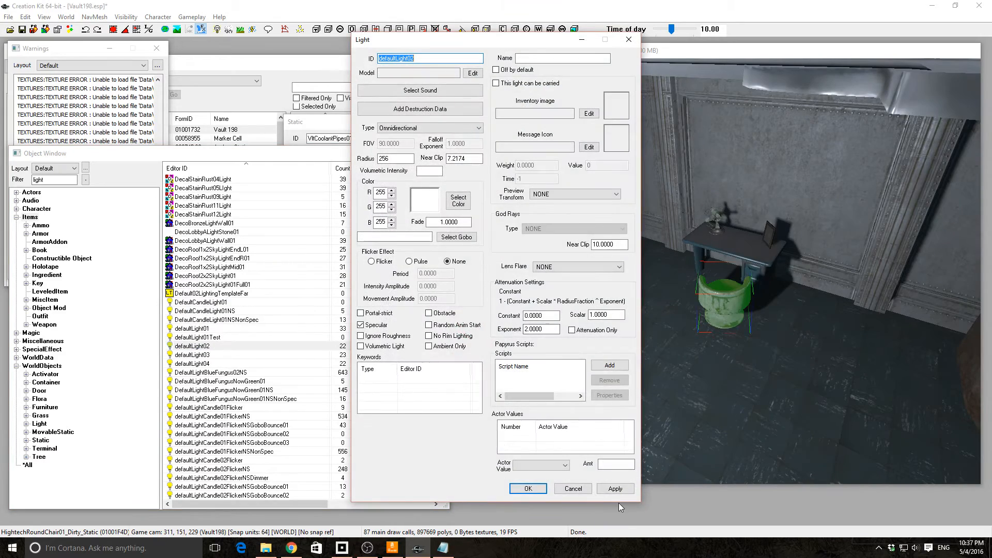
pyautogui.click(572, 488)
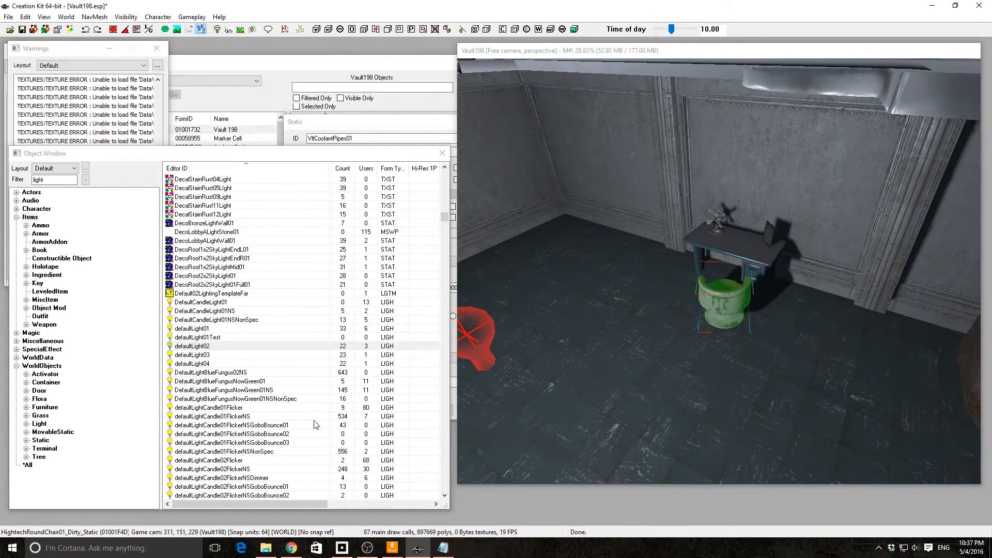
pyautogui.scroll(-10, 316, 425)
pyautogui.scroll(20, 357, 372)
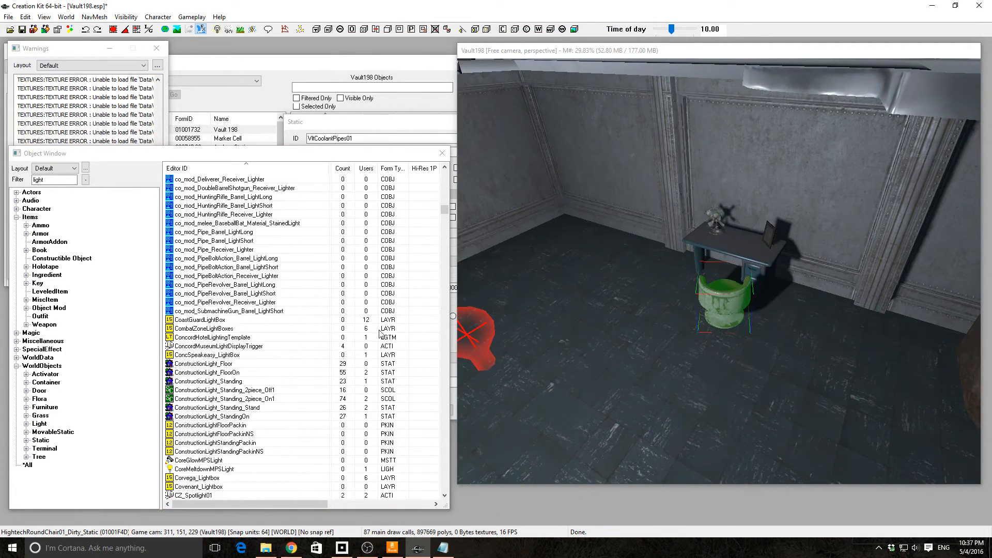
pyautogui.scroll(6, 421, 230)
pyautogui.scroll(7, 499, 317)
pyautogui.scroll(17, 297, 297)
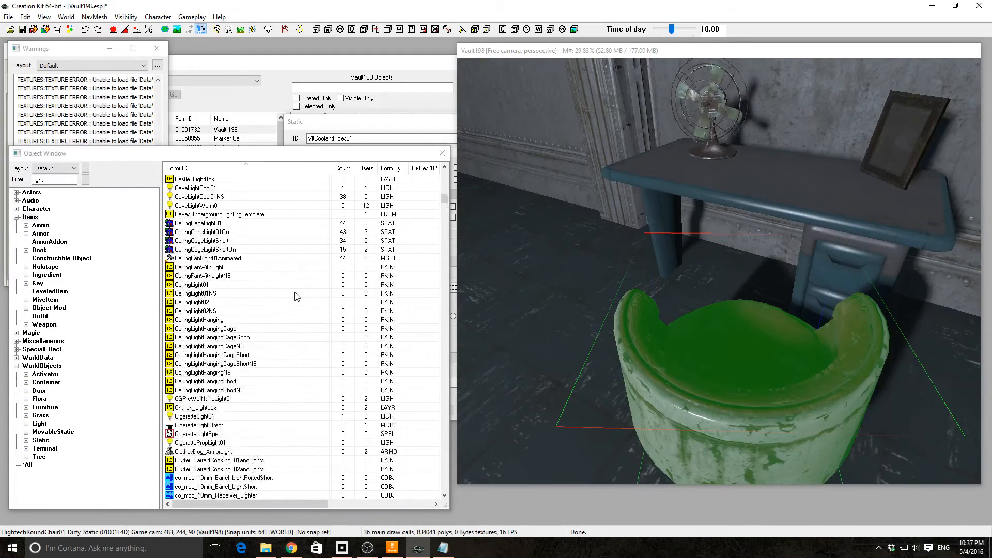
pyautogui.scroll(5, 295, 305)
pyautogui.click(210, 363)
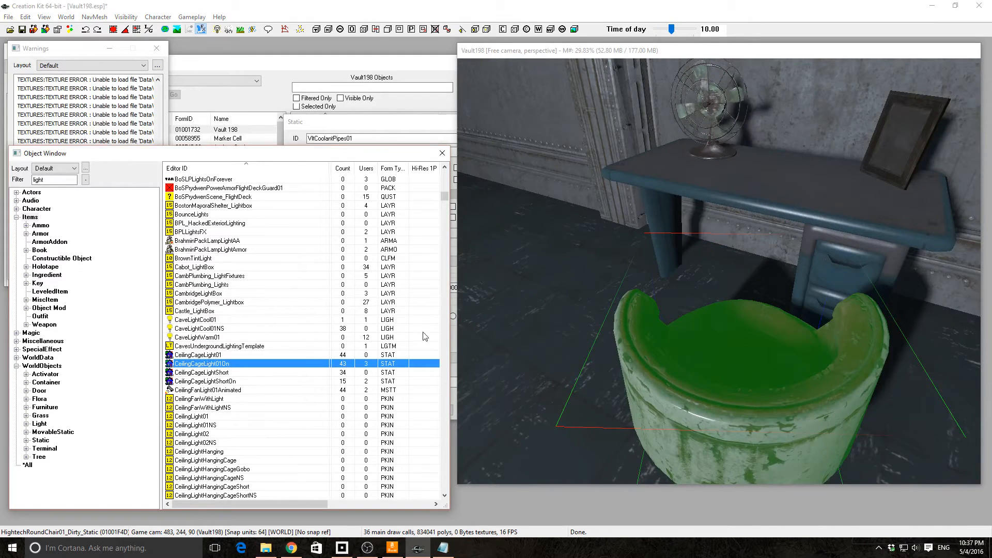
pyautogui.click(395, 168)
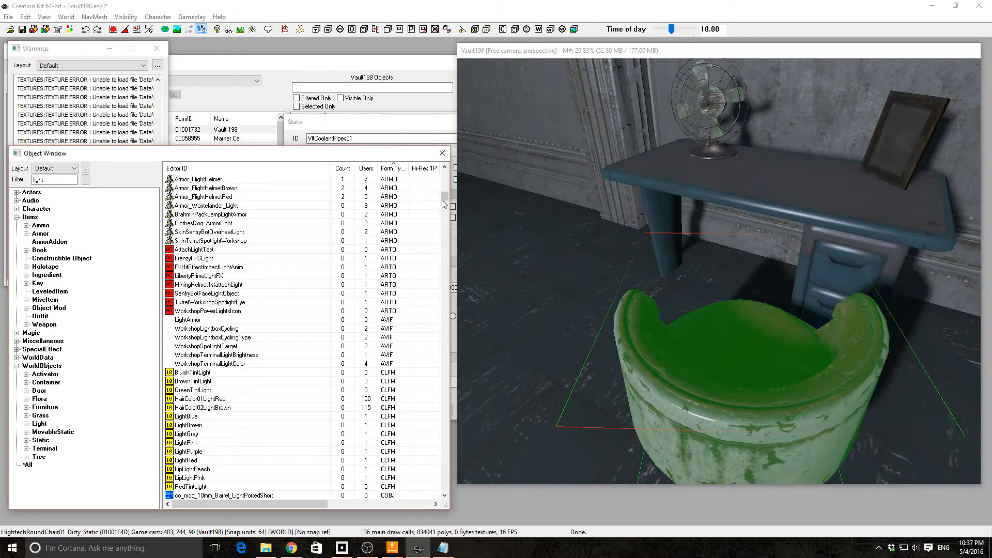
# Preview the BldgAddOnWallLight01 model from several angles and close it
pyautogui.moveTo(446, 203); pyautogui.dragTo(437, 395)
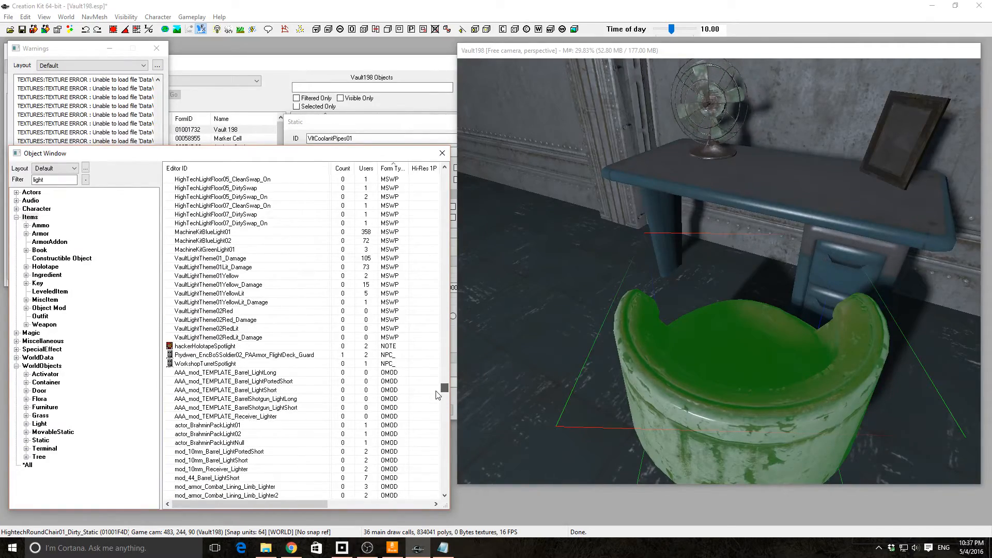
pyautogui.moveTo(437, 396); pyautogui.dragTo(433, 445)
pyautogui.scroll(3, 327, 401)
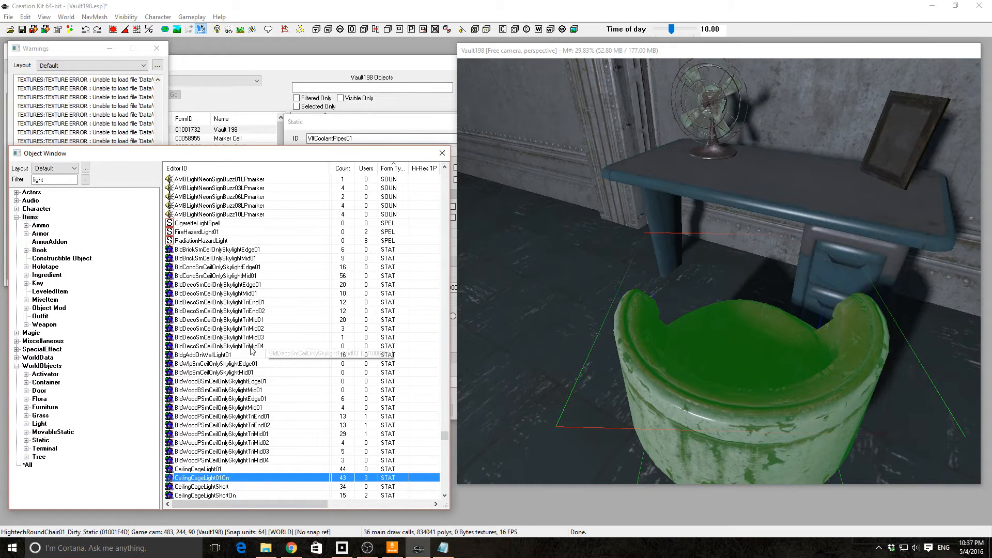
pyautogui.moveTo(299, 355); pyautogui.dragTo(302, 366)
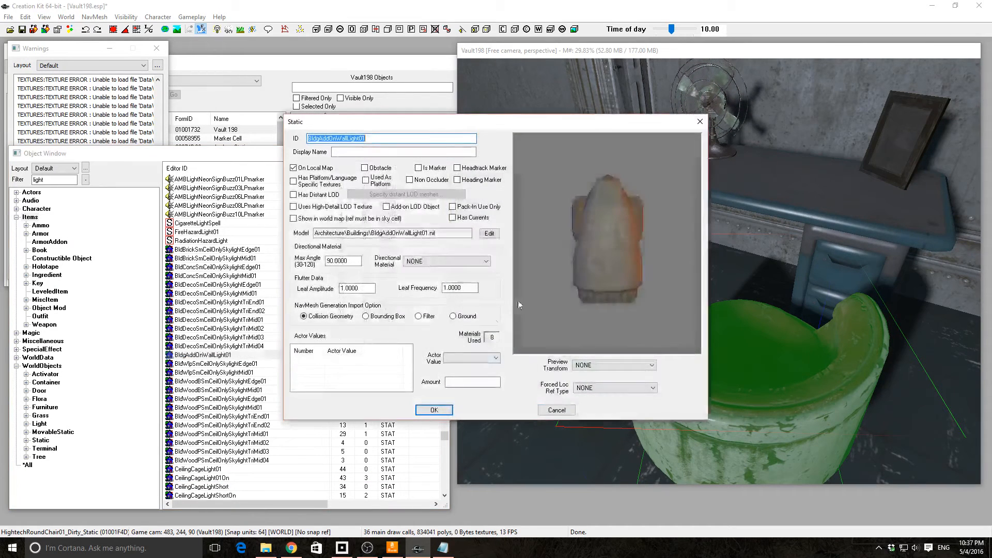
pyautogui.moveTo(574, 295); pyautogui.dragTo(657, 275)
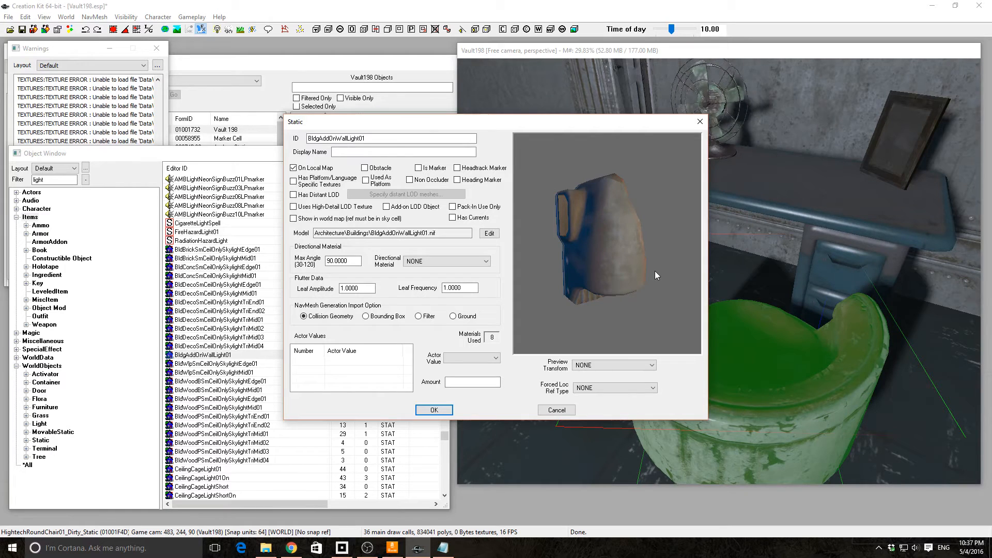
pyautogui.moveTo(655, 271); pyautogui.dragTo(448, 396)
pyautogui.click(435, 409)
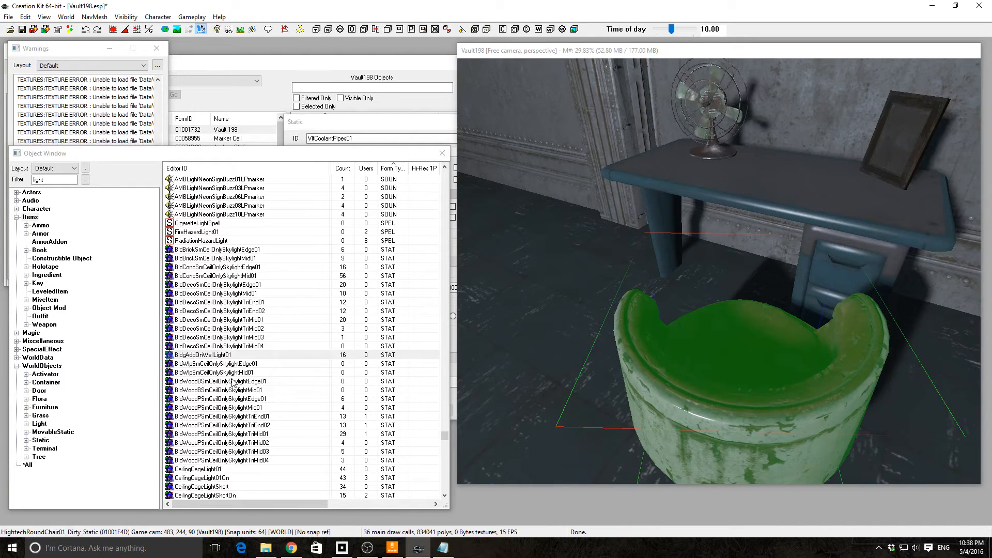
# Preview the FancyLightOff01 fixture model from the filtered light list
pyautogui.click(209, 433)
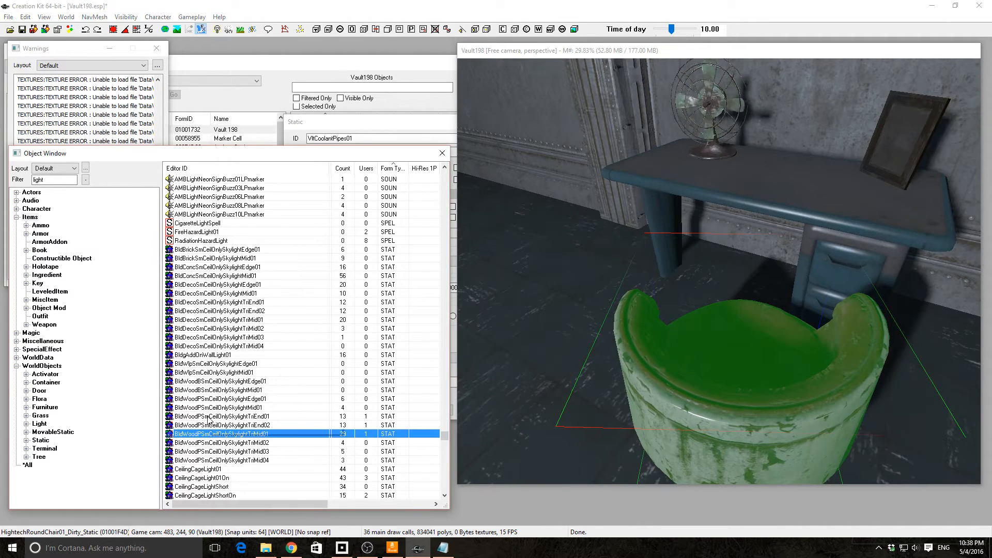
pyautogui.scroll(-5, 207, 424)
pyautogui.scroll(-2, 206, 413)
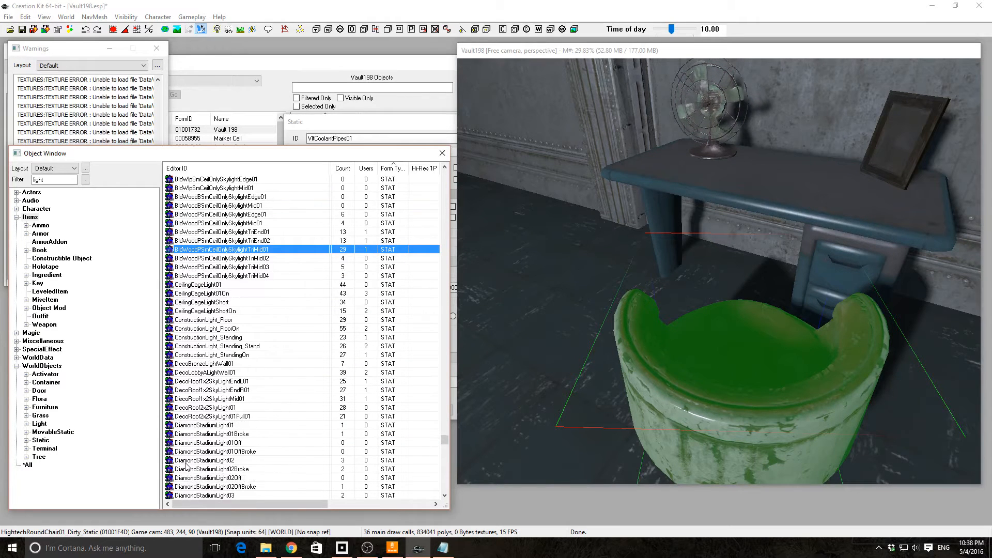
pyautogui.scroll(-2, 188, 465)
pyautogui.scroll(-2, 209, 473)
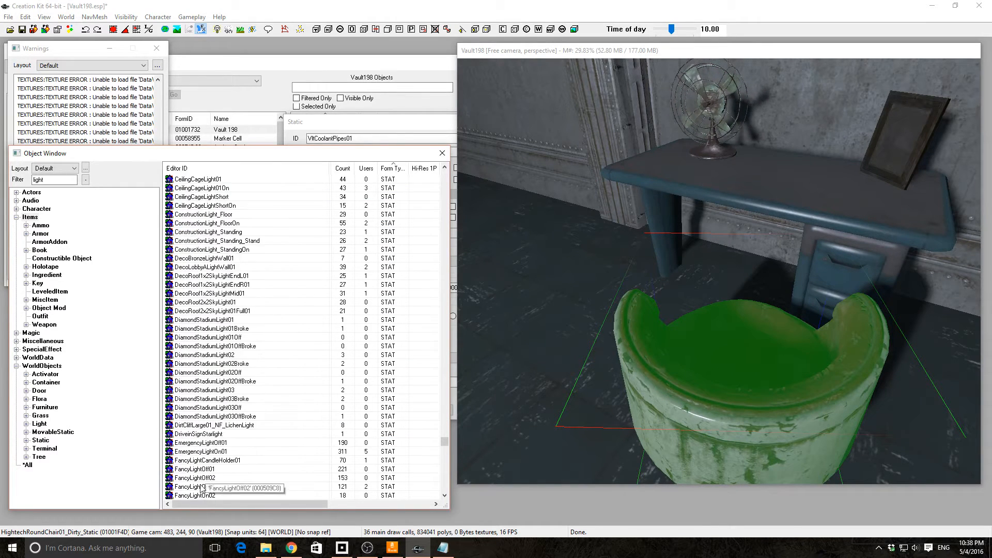
pyautogui.click(196, 469)
pyautogui.doubleClick(197, 470)
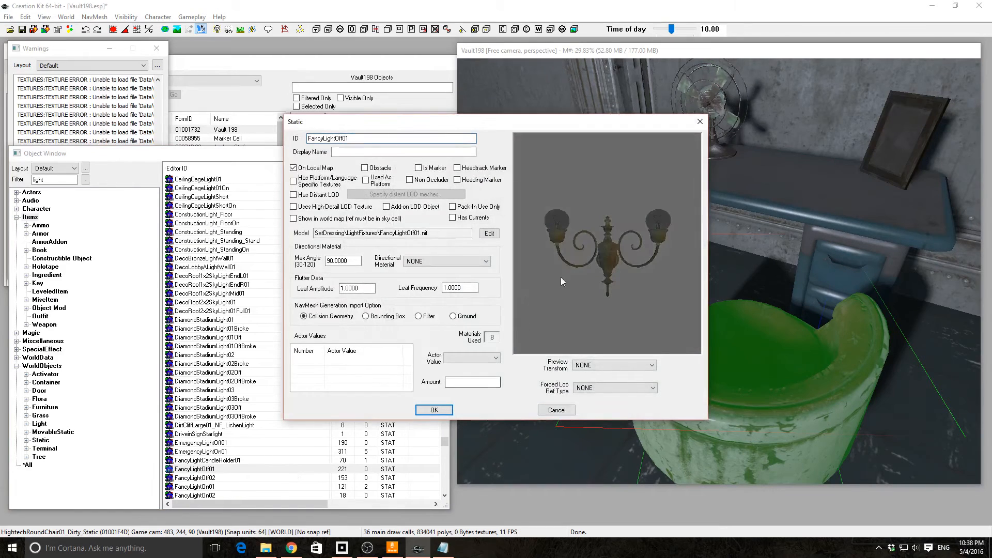
pyautogui.click(434, 410)
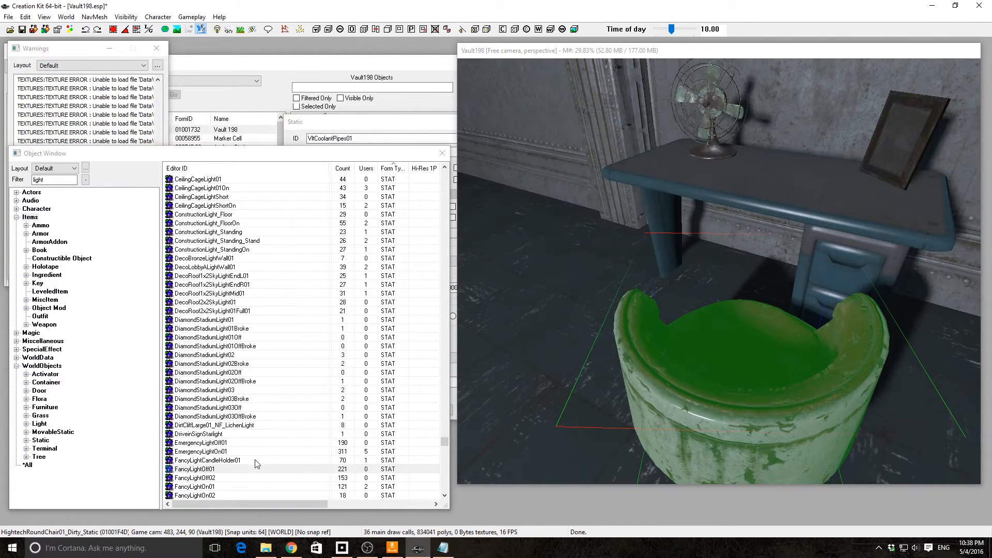
# Preview the FluorescentLight01 and HighTechLightCeiling01 models, rotating each to inspect it
pyautogui.scroll(-3, 243, 459)
pyautogui.doubleClick(212, 443)
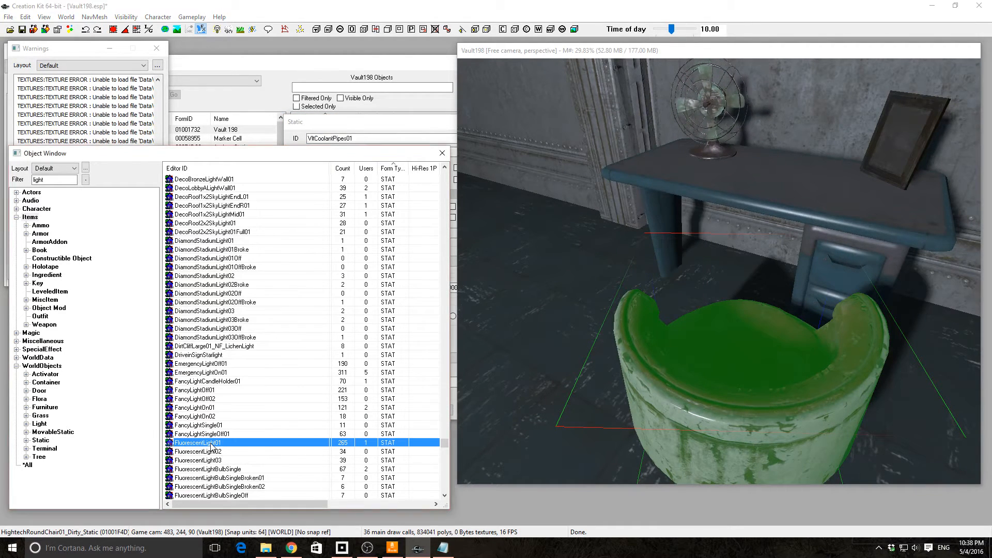
pyautogui.moveTo(572, 334); pyautogui.dragTo(622, 296)
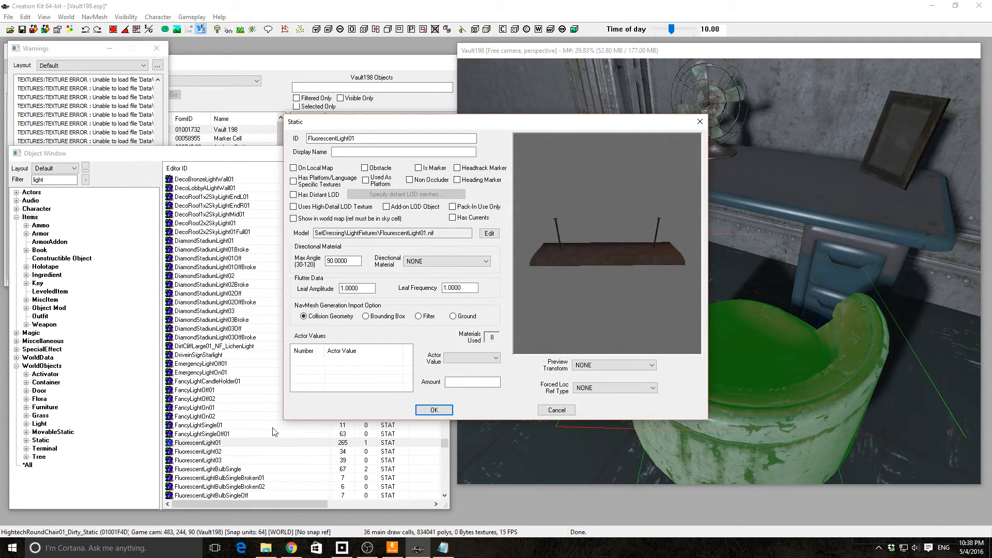
pyautogui.click(419, 414)
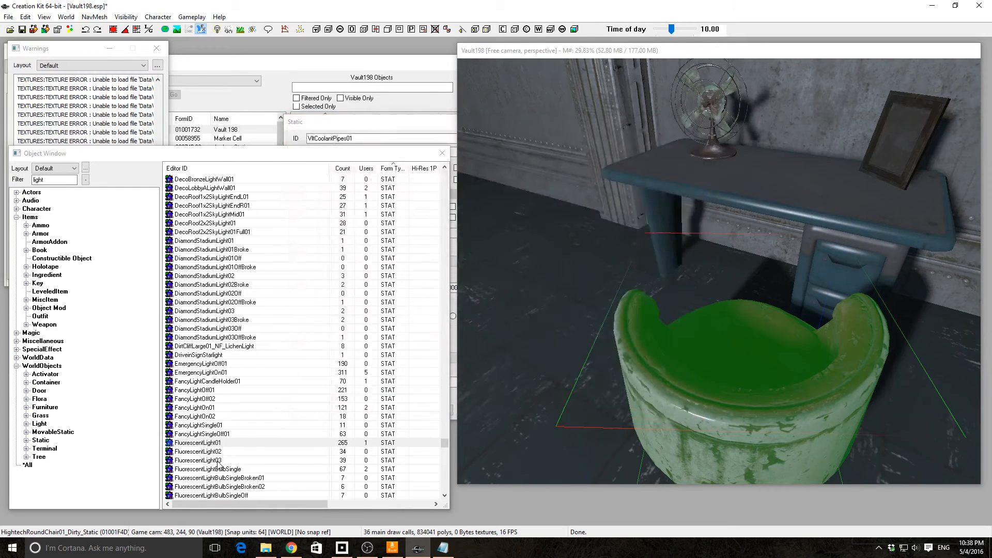
pyautogui.scroll(-6, 218, 463)
pyautogui.scroll(-2, 218, 463)
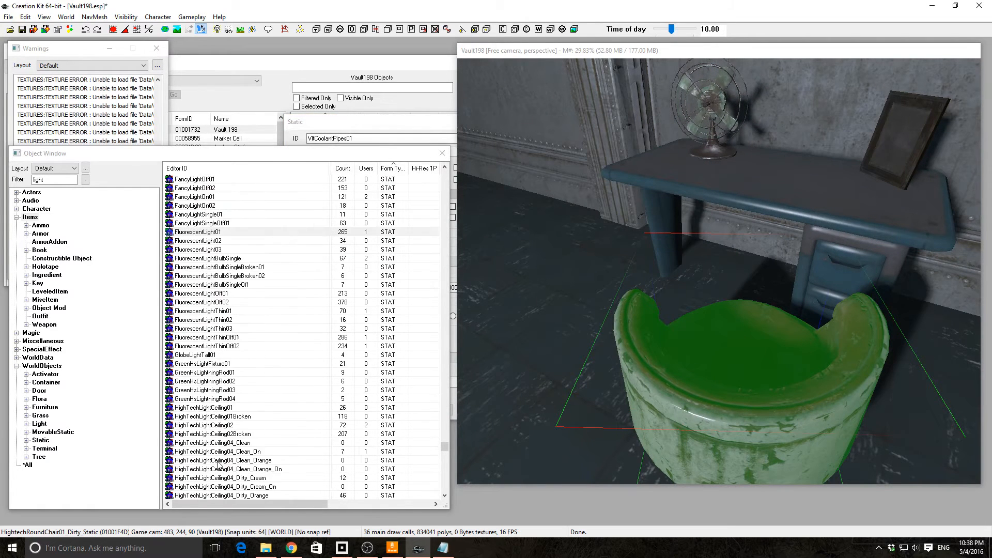
pyautogui.click(217, 408)
pyautogui.doubleClick(217, 408)
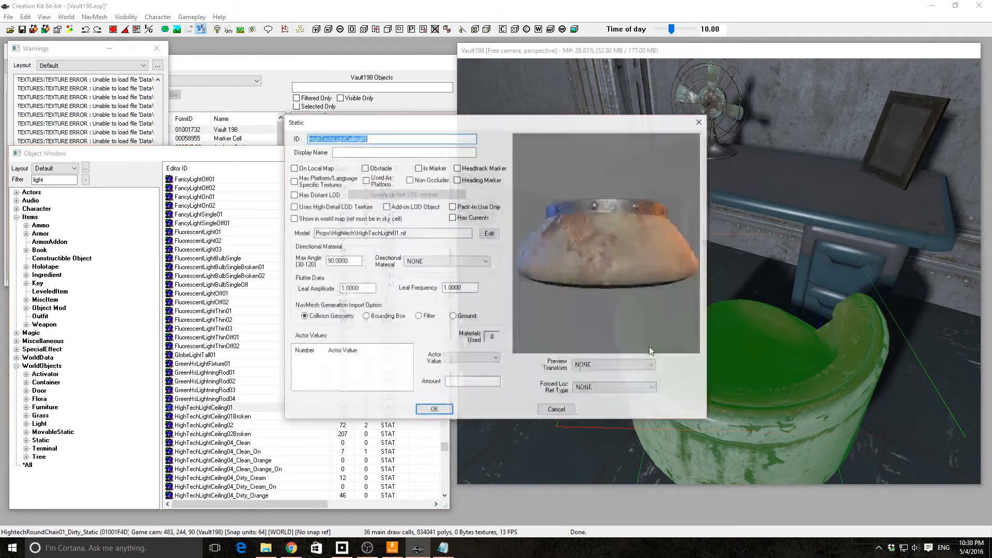
pyautogui.moveTo(620, 269)
pyautogui.mouseDown()
pyautogui.moveTo(614, 197)
pyautogui.moveTo(606, 199)
pyautogui.moveTo(634, 268)
pyautogui.mouseUp()
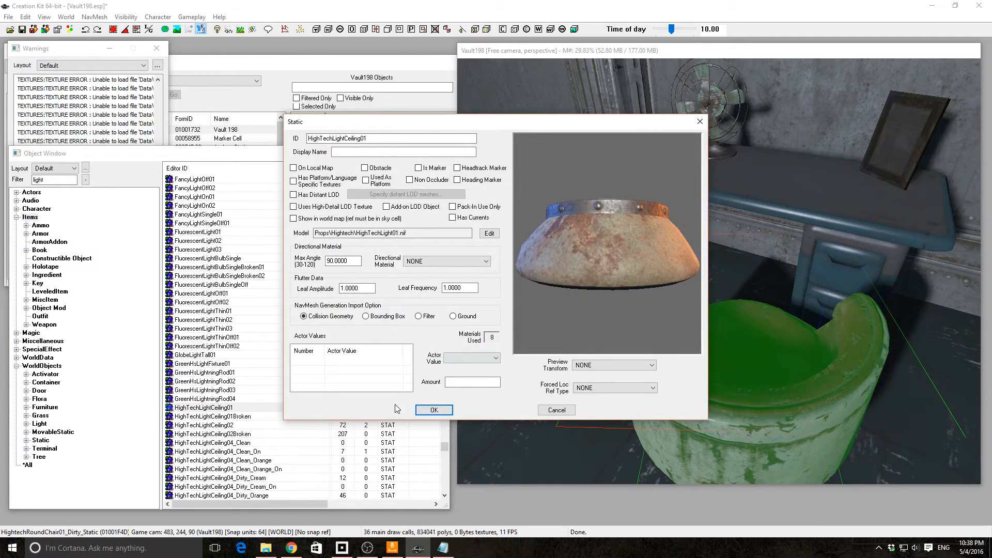
pyautogui.click(434, 410)
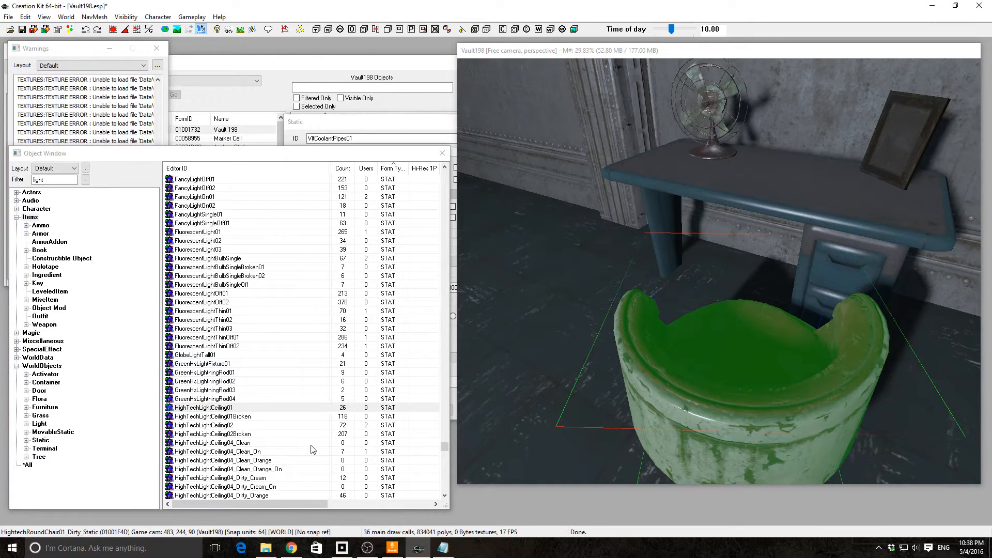
# Reselect HighTechLightCeiling01, then list the MiscItem objects matching 'light'
pyautogui.click(223, 411)
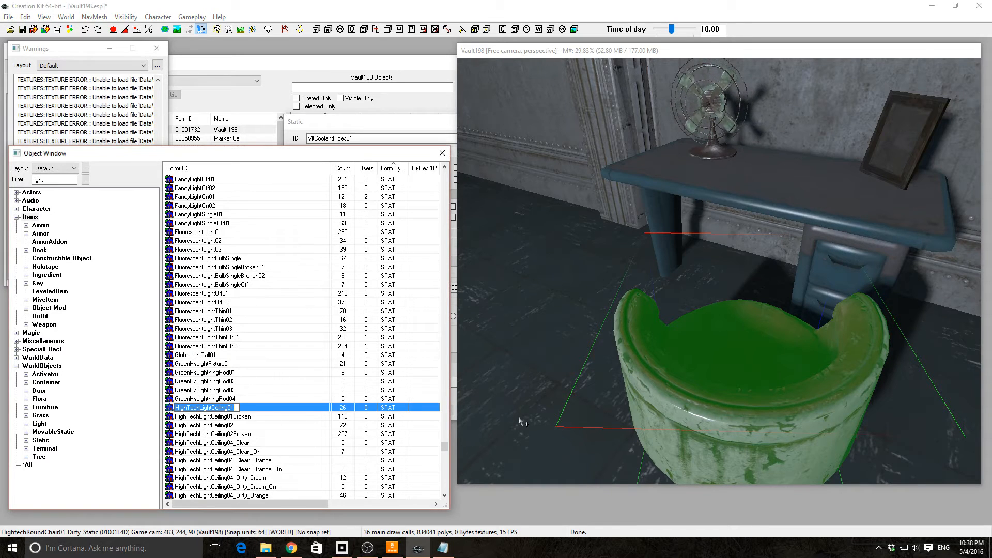
pyautogui.click(172, 409)
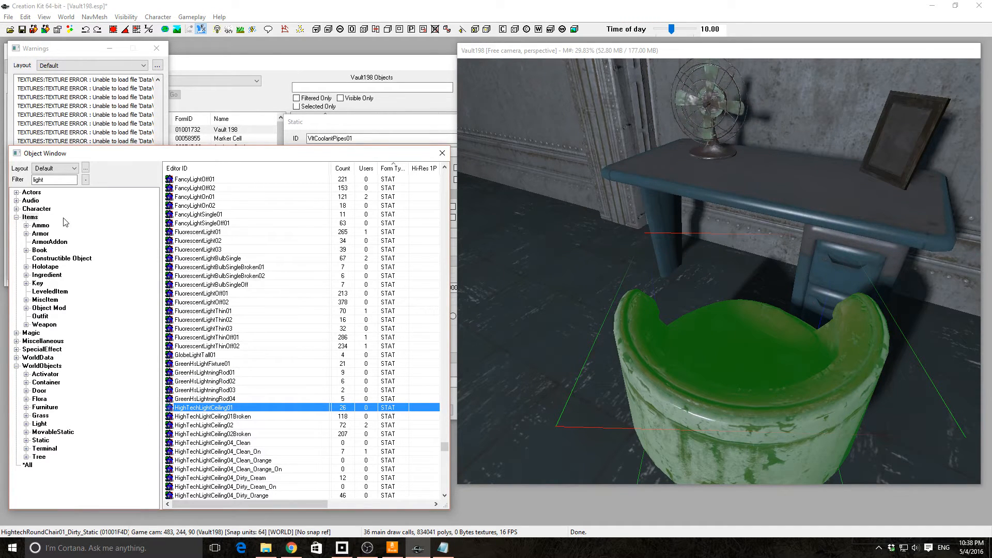
pyautogui.click(45, 299)
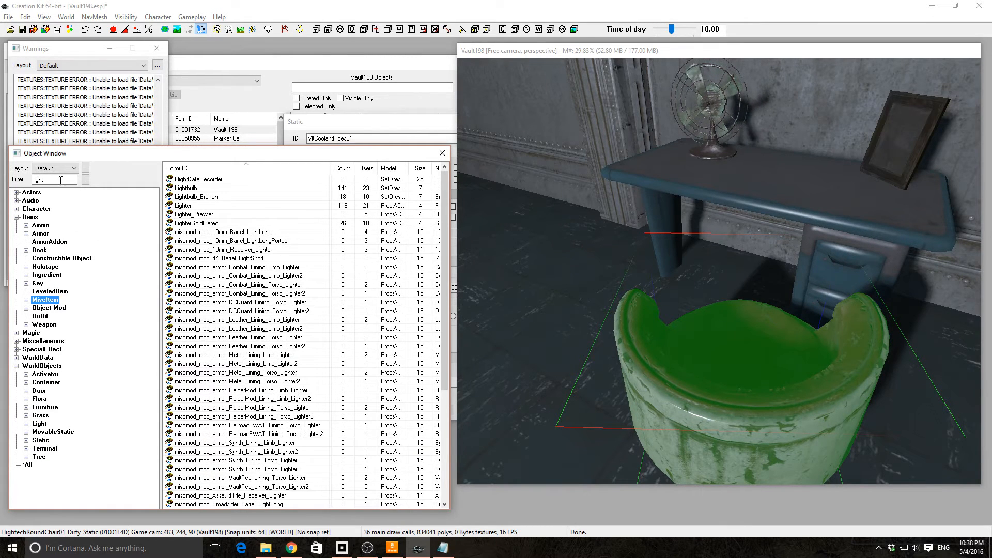
# Filter the Object Window to 'hightech' and list the matching Items
pyautogui.click(60, 179)
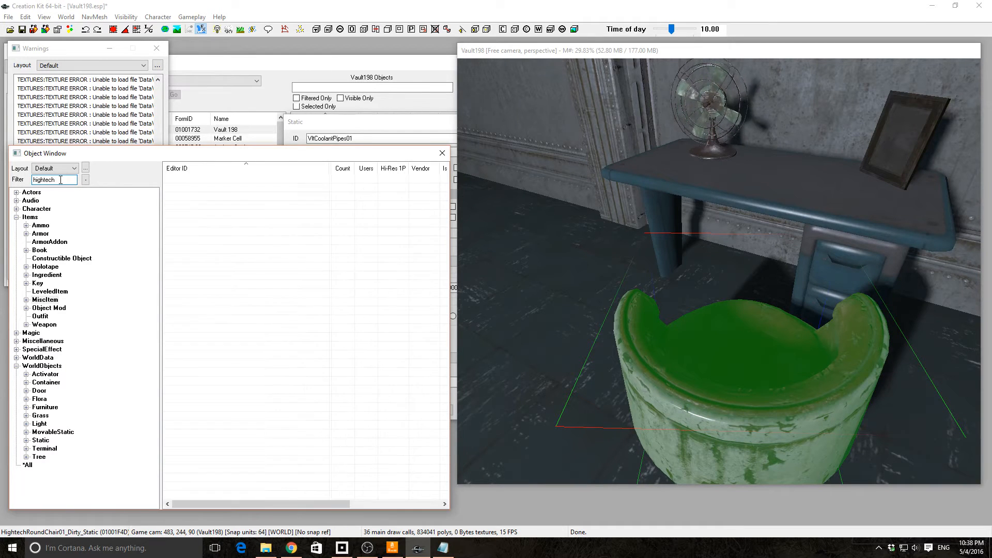
pyautogui.click(36, 218)
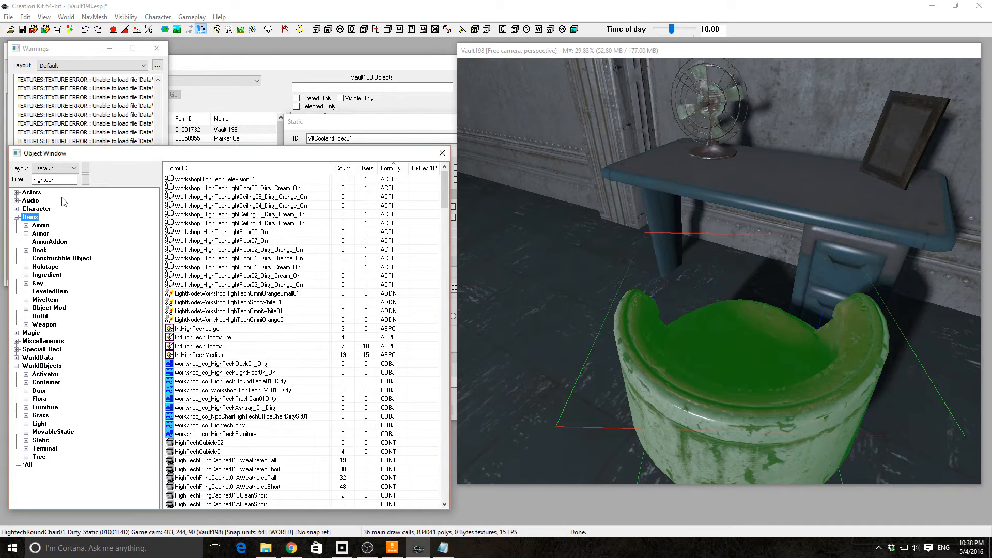
pyautogui.click(58, 180)
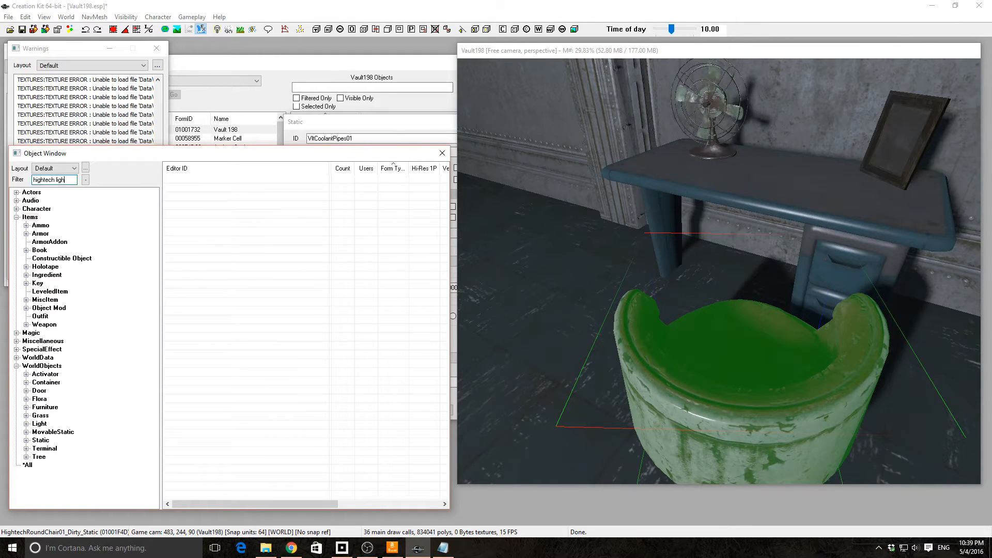
pyautogui.click(35, 218)
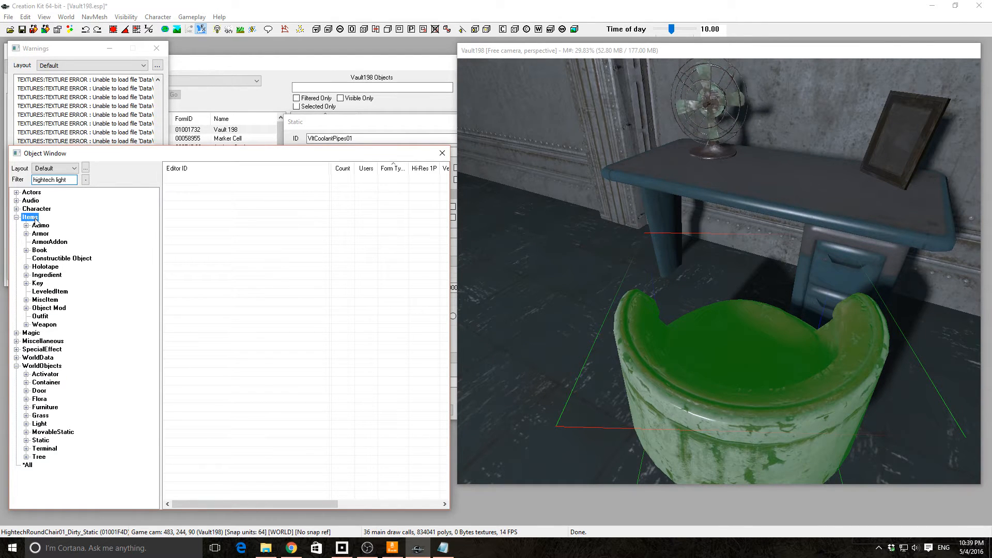
pyautogui.moveTo(71, 180); pyautogui.dragTo(22, 180)
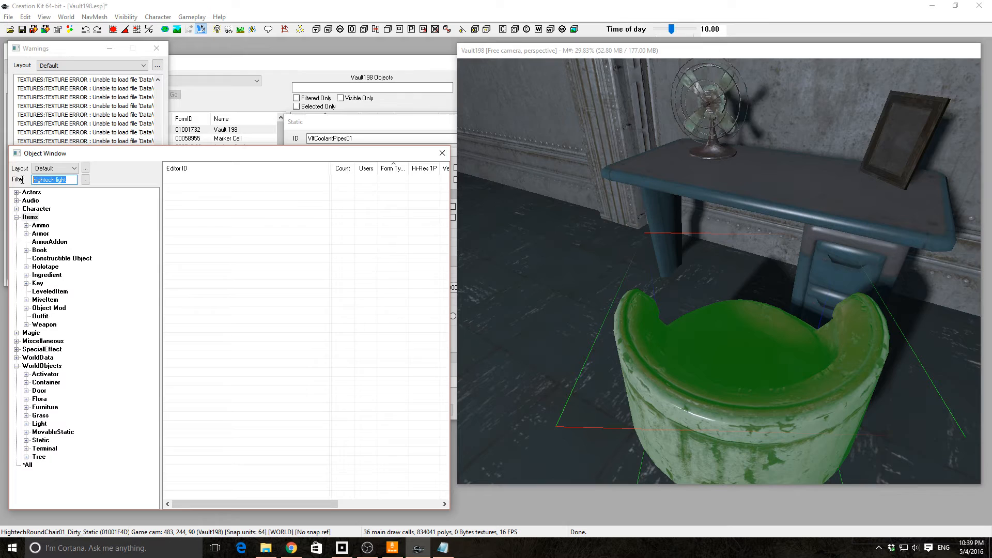
pyautogui.click(75, 180)
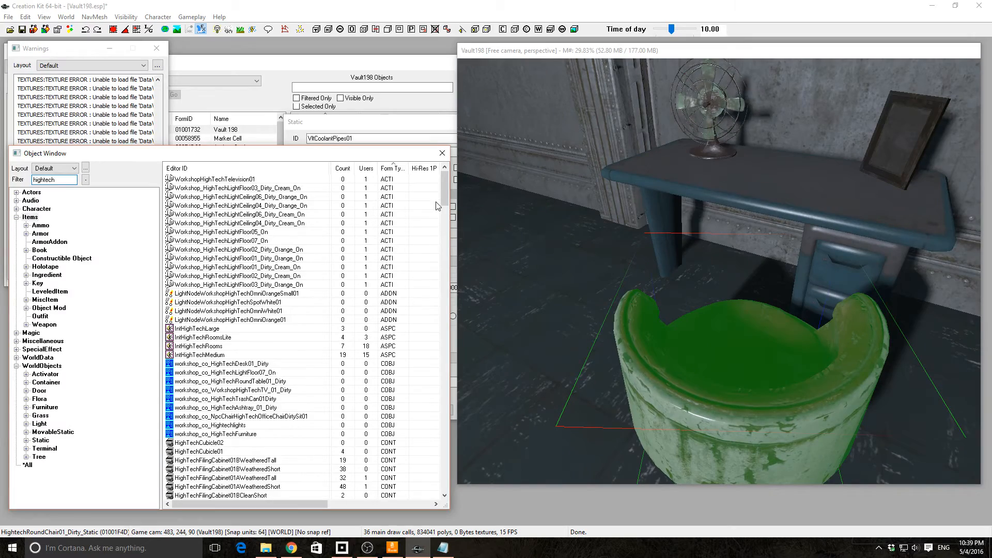
# Scroll down to HighTechLightCeiling06_Dirty_Orange_On in the list and select it
pyautogui.moveTo(445, 193); pyautogui.dragTo(429, 383)
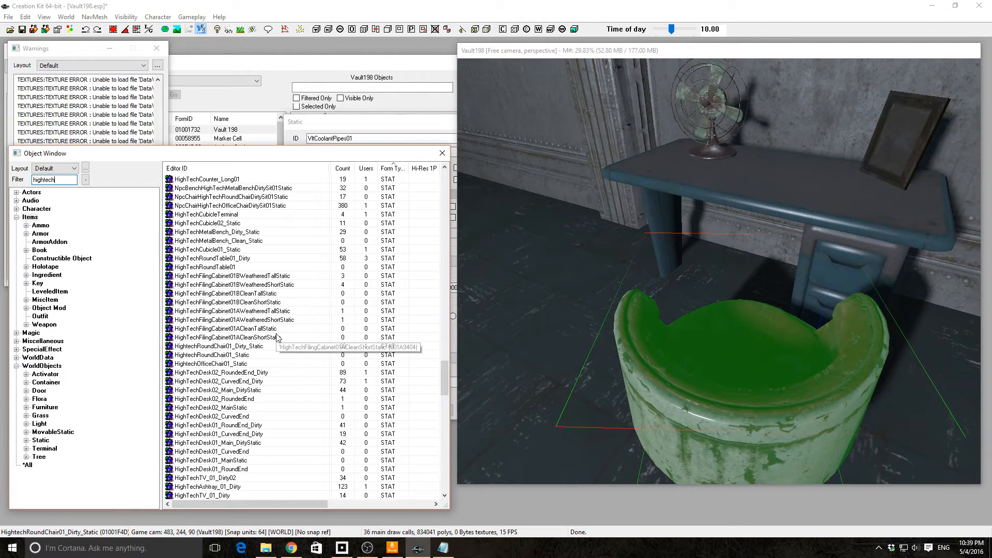
pyautogui.scroll(2, 278, 337)
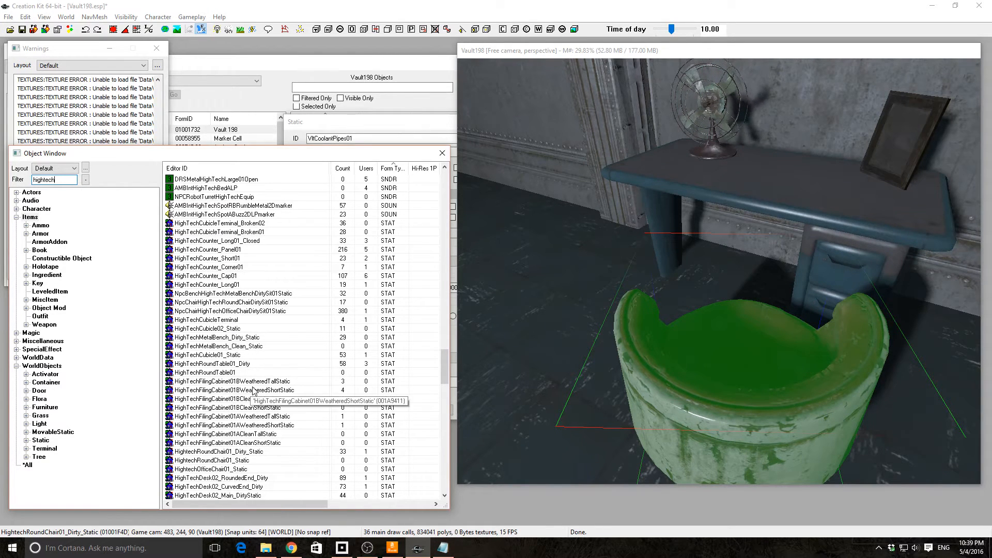
pyautogui.scroll(-1, 253, 391)
pyautogui.scroll(-6, 253, 391)
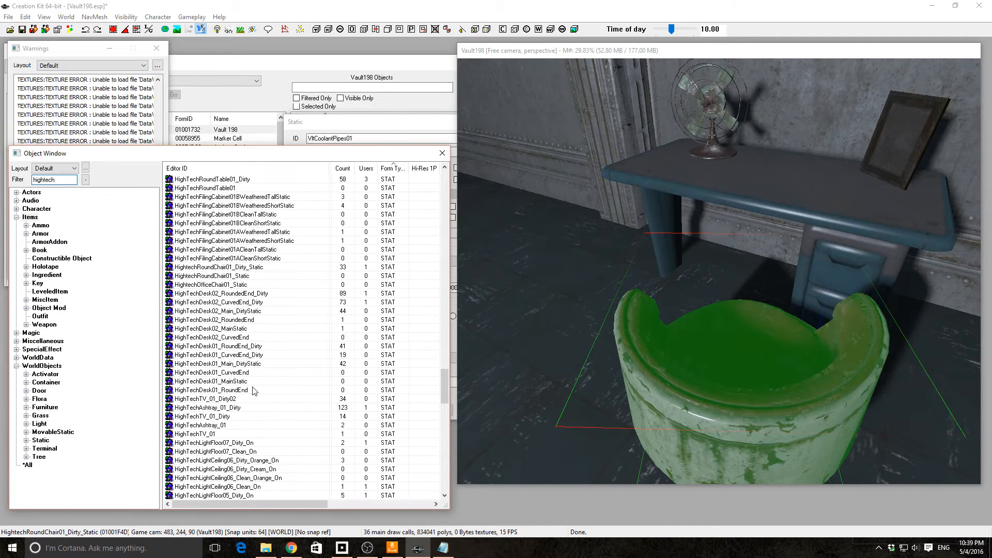
pyautogui.scroll(-5, 253, 391)
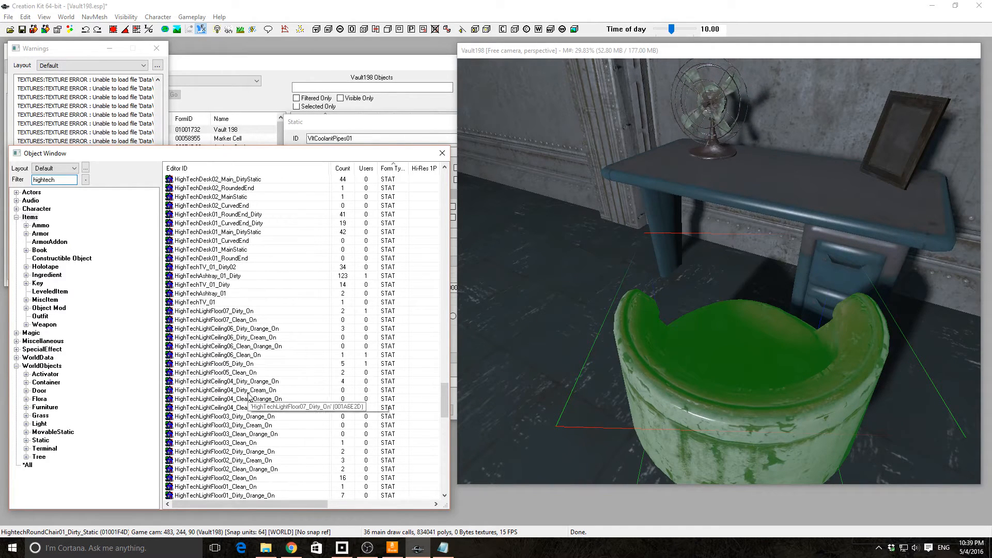
pyautogui.click(212, 330)
pyautogui.click(212, 330)
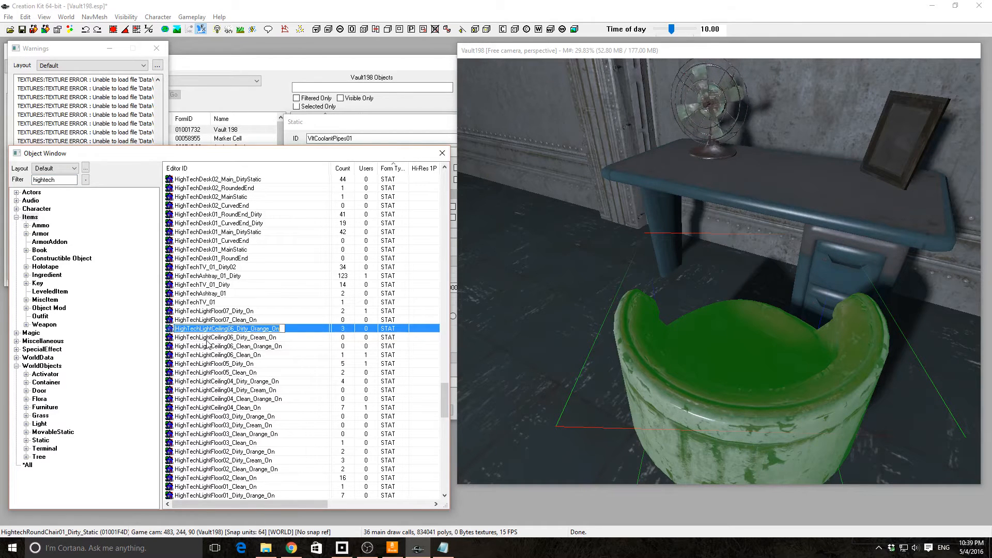
# Preview HighTechLightCeiling06 Dirty_Orange_On, Ceiling06_Clean_On, Ceiling04_Clean_On and HighTechLightFloor02_Clean_On
pyautogui.doubleClick(203, 331)
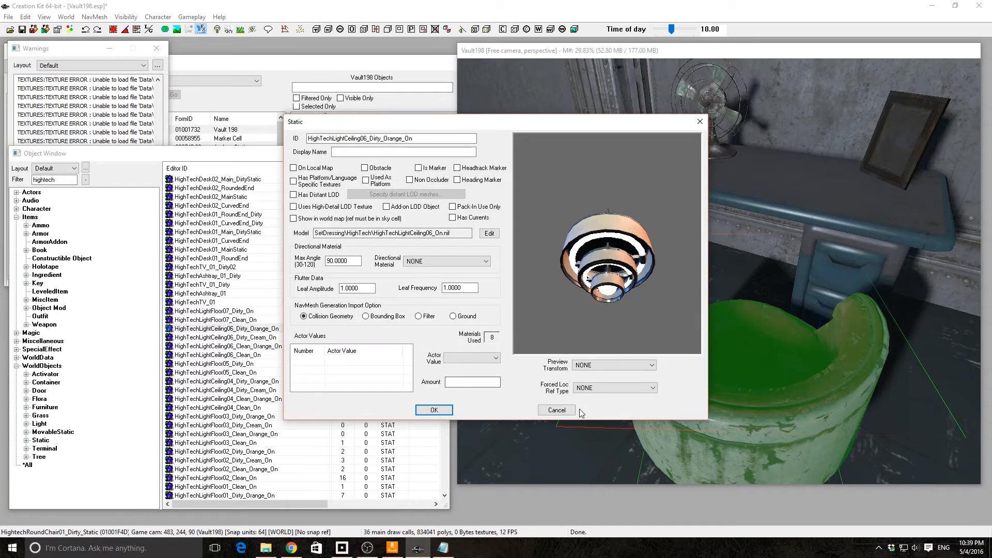
pyautogui.click(556, 410)
pyautogui.doubleClick(223, 355)
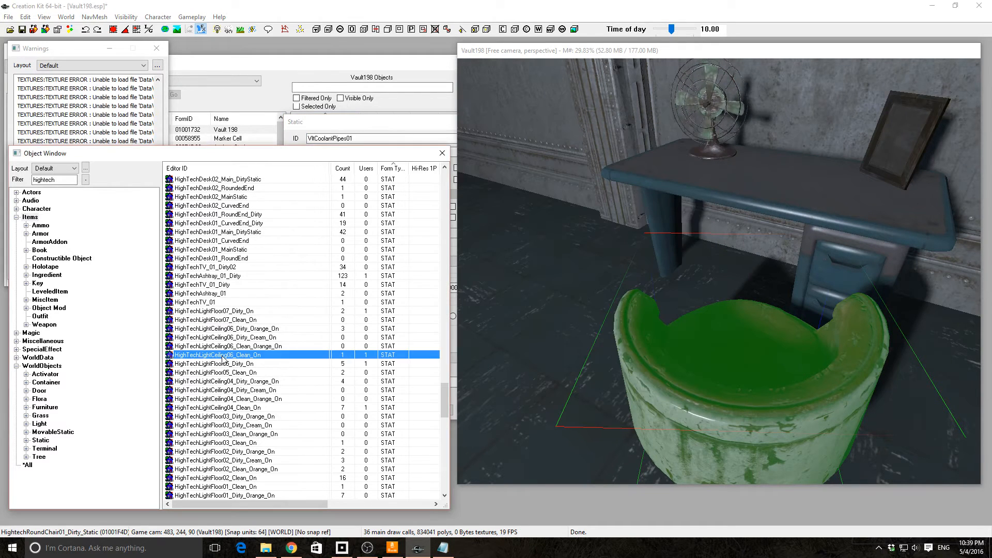
pyautogui.click(559, 410)
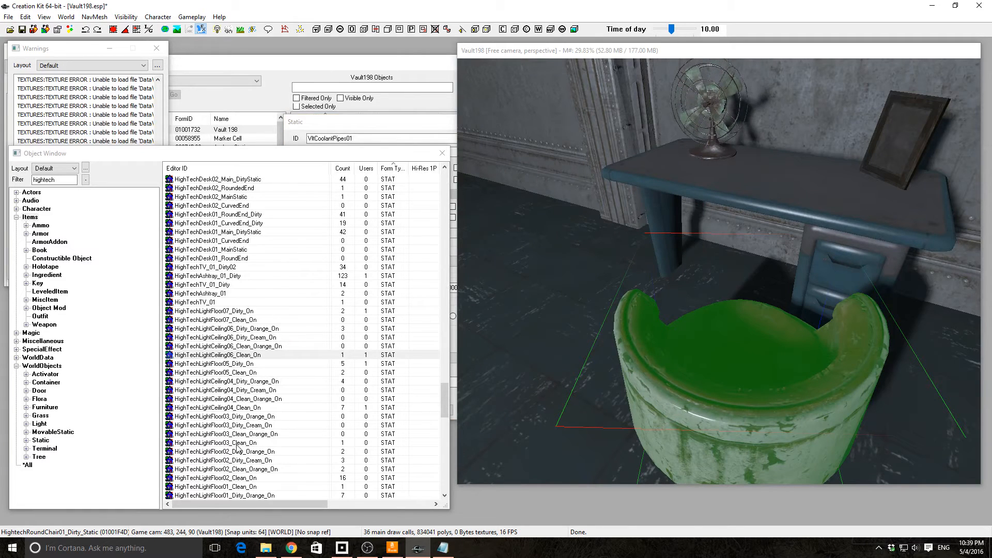
pyautogui.doubleClick(206, 408)
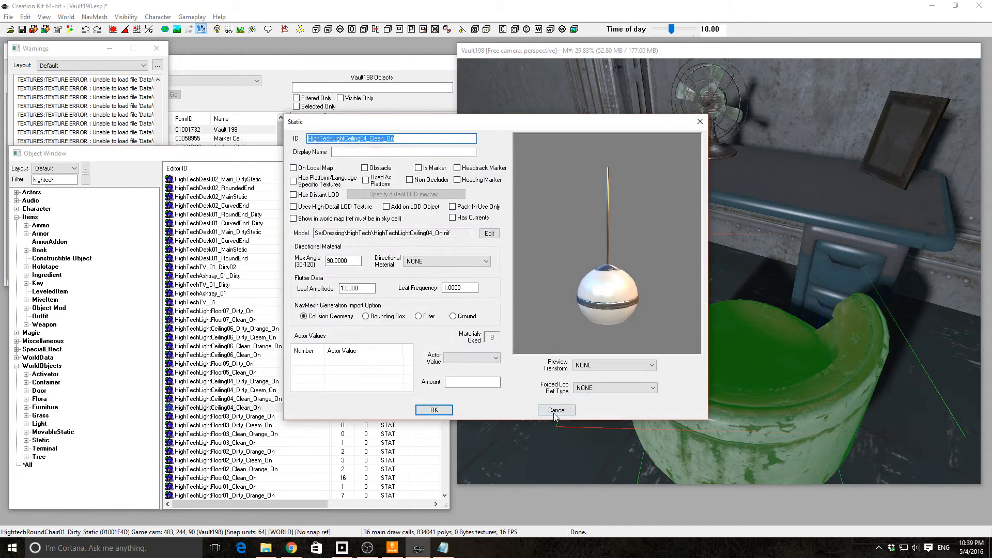
pyautogui.click(557, 412)
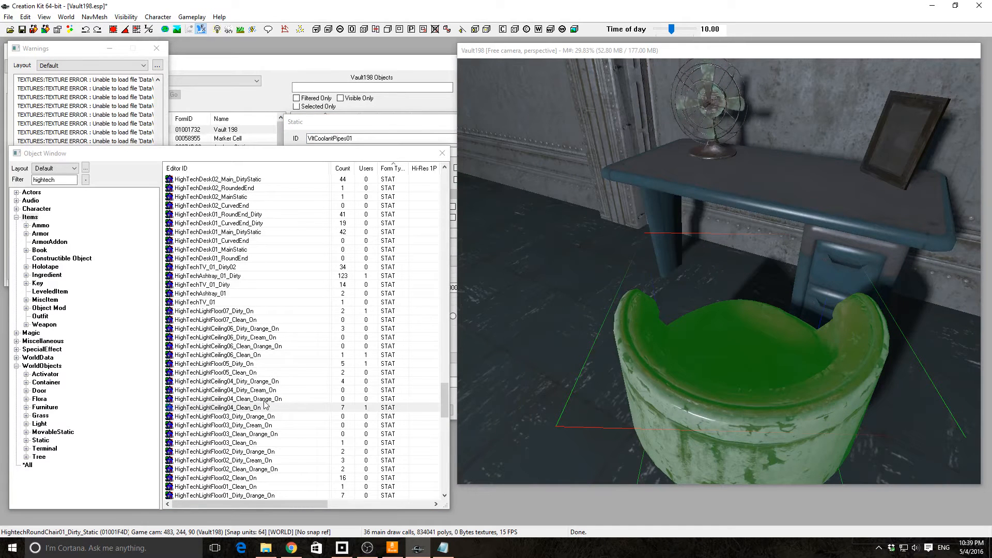
pyautogui.scroll(-1, 265, 404)
pyautogui.click(209, 452)
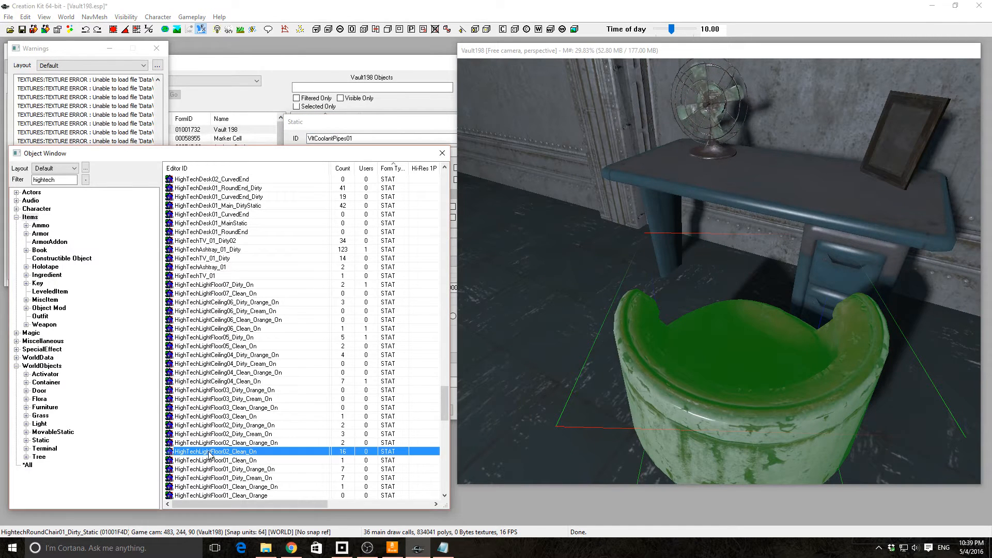
pyautogui.doubleClick(209, 452)
pyautogui.click(438, 411)
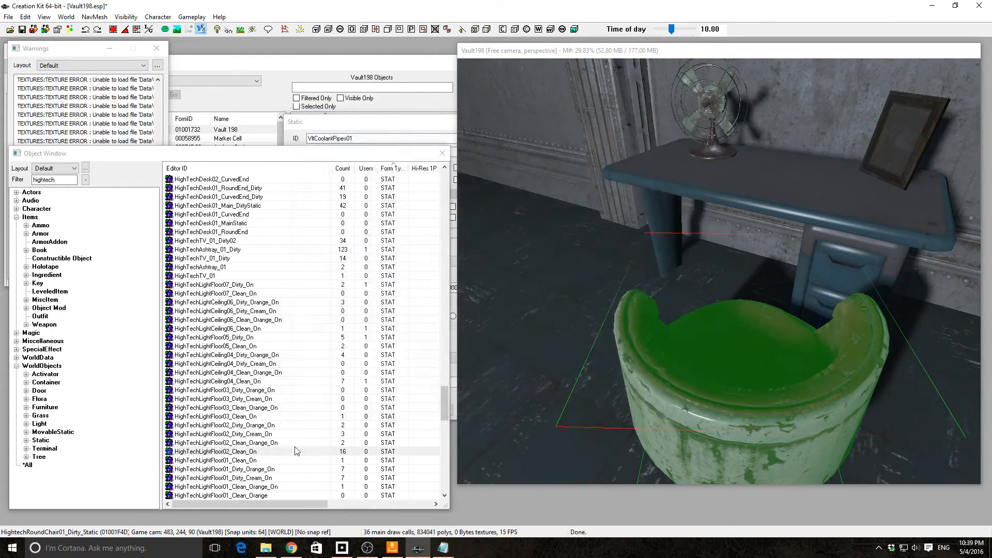
# Preview the HighTechLightCeiling06_Dirty_Cream and HighTechLightCeiling06_Clean ceiling lamps
pyautogui.scroll(-4, 277, 464)
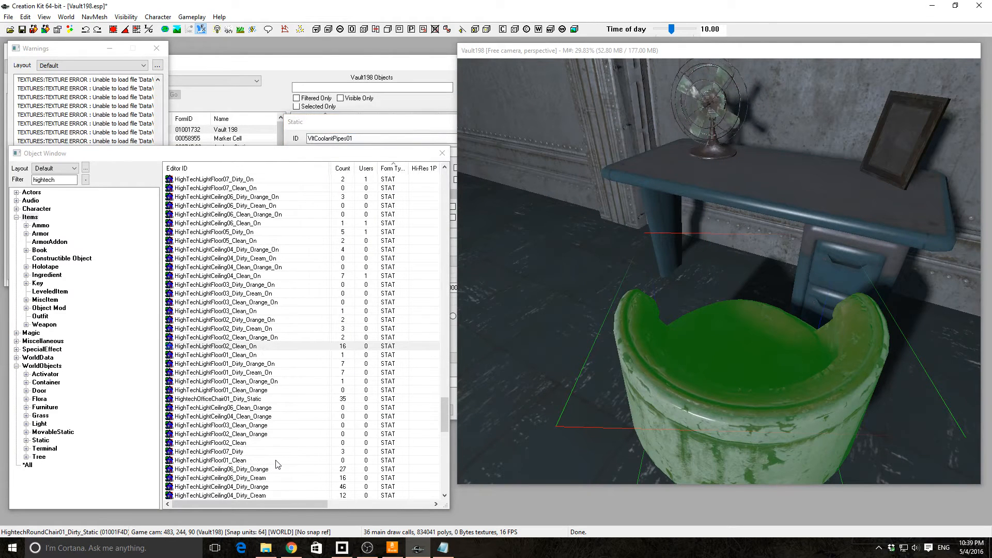
pyautogui.scroll(-2, 277, 463)
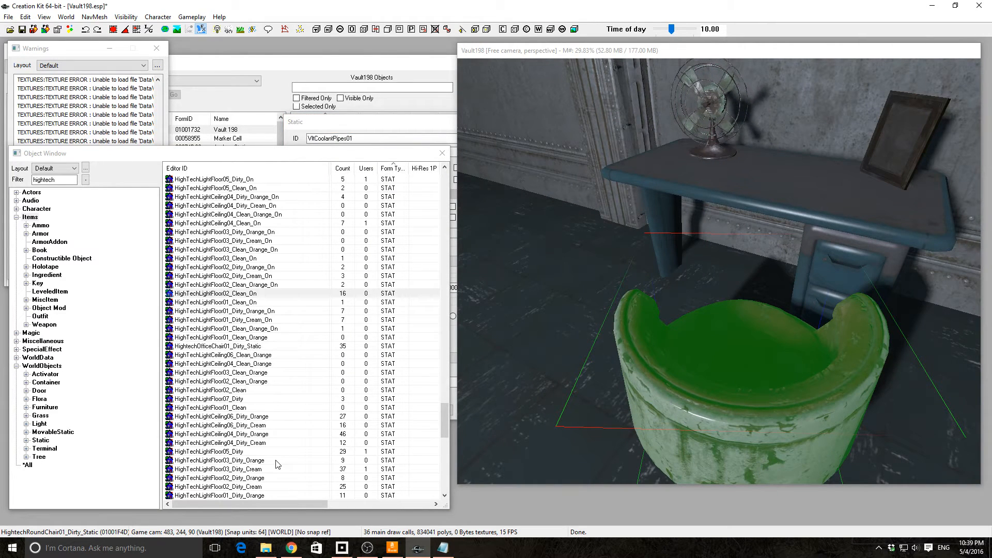
pyautogui.doubleClick(217, 425)
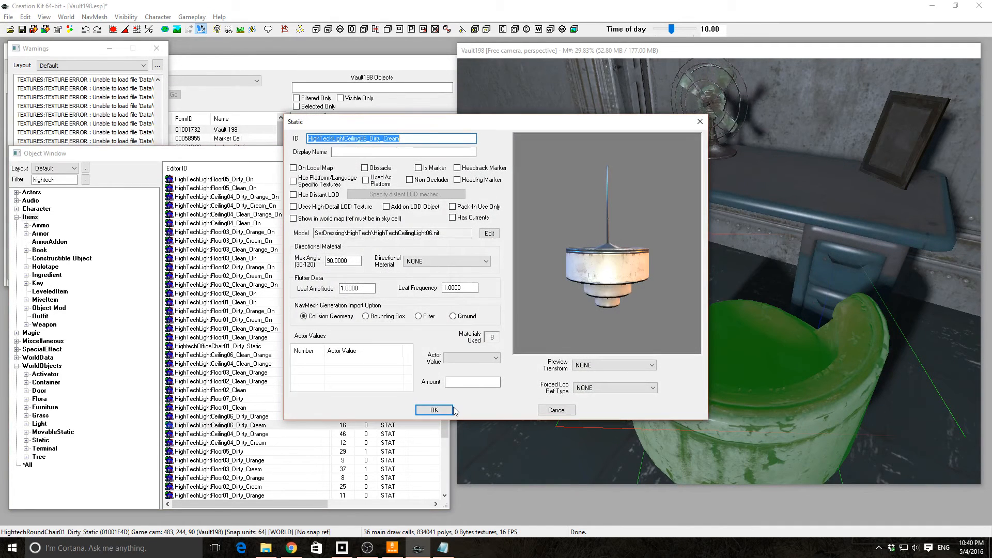
pyautogui.click(434, 410)
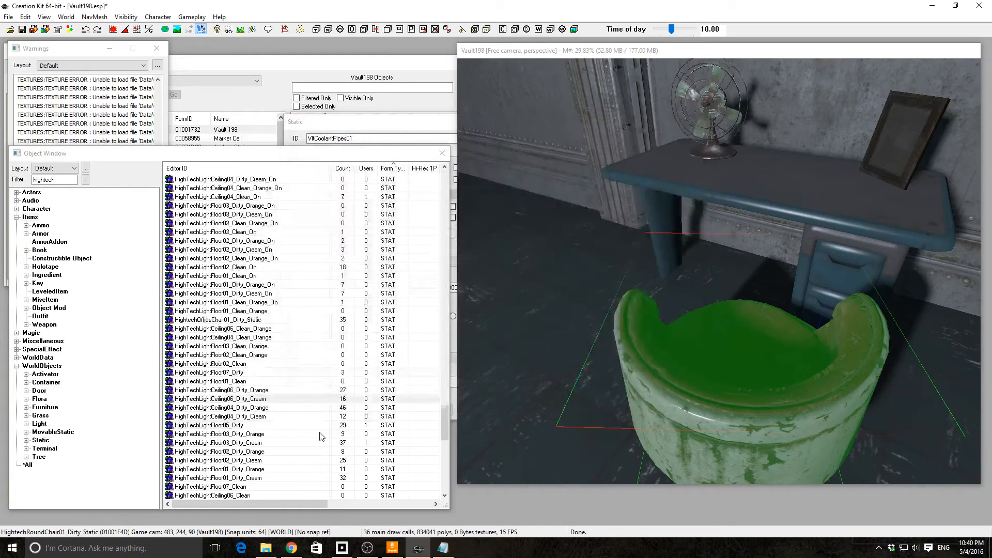
pyautogui.scroll(-4, 321, 436)
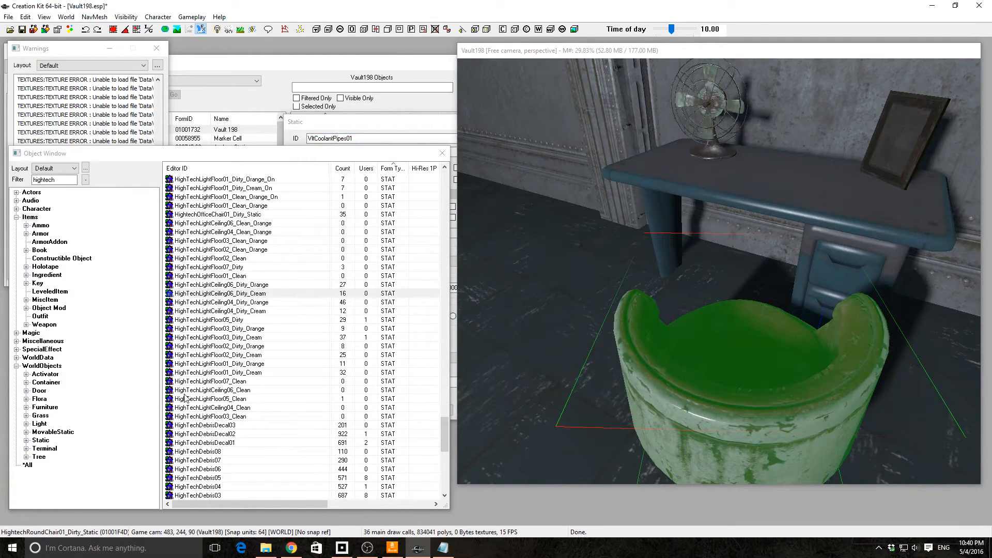
pyautogui.doubleClick(197, 389)
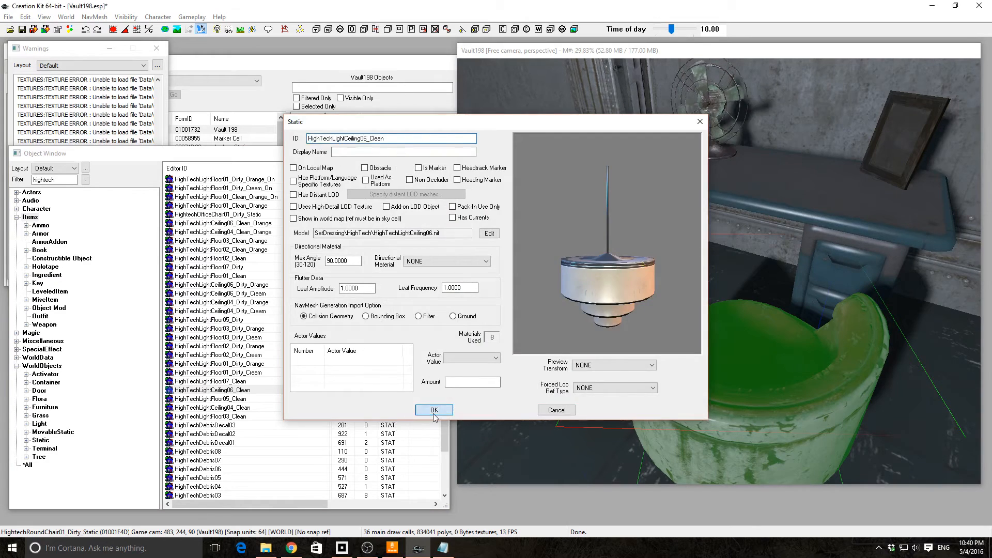
pyautogui.click(434, 409)
# Preview wall fixtures 02b and 01a, then select HighTechLightWallFixture01b's name for copying
pyautogui.scroll(-9, 219, 444)
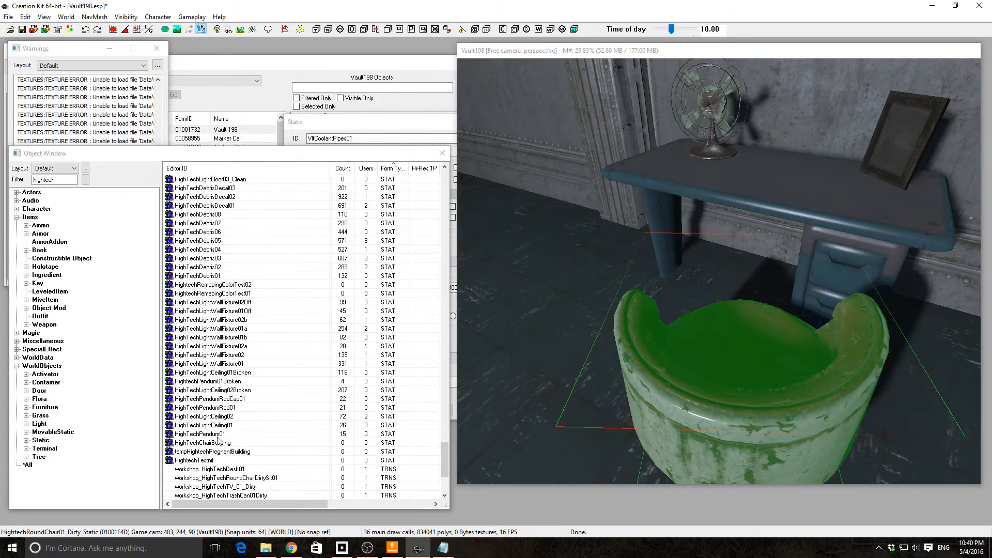
pyautogui.doubleClick(212, 320)
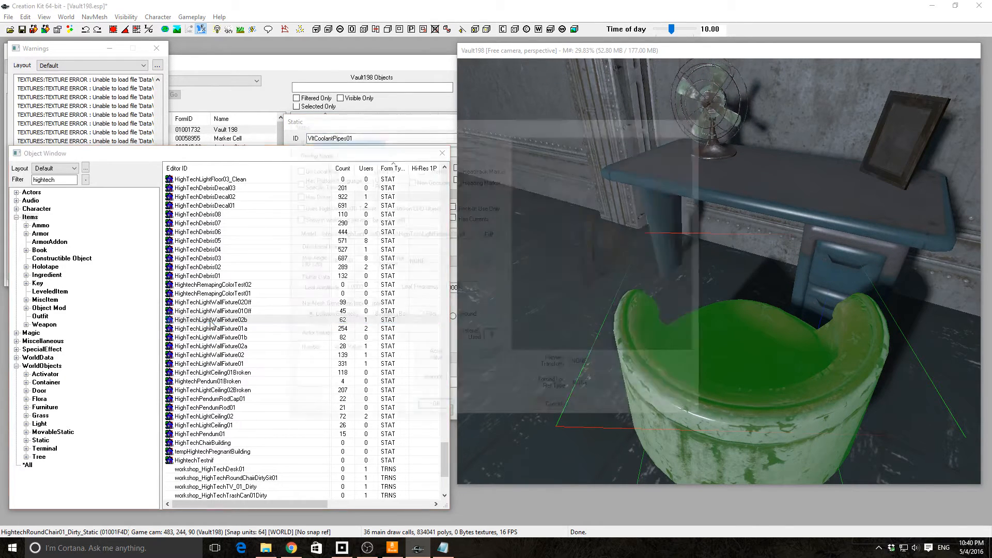
pyautogui.moveTo(646, 213); pyautogui.dragTo(504, 266)
pyautogui.click(434, 410)
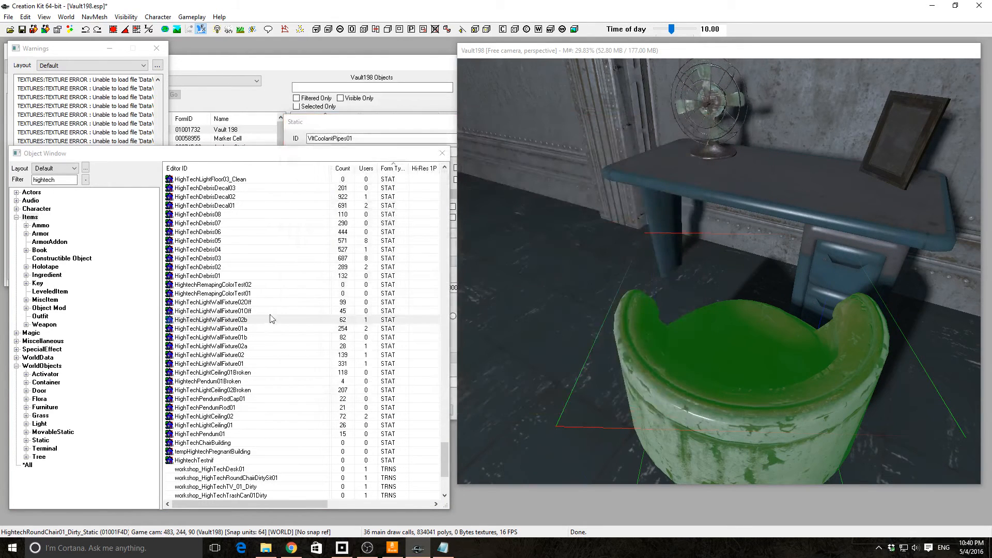
pyautogui.click(233, 329)
pyautogui.doubleClick(232, 331)
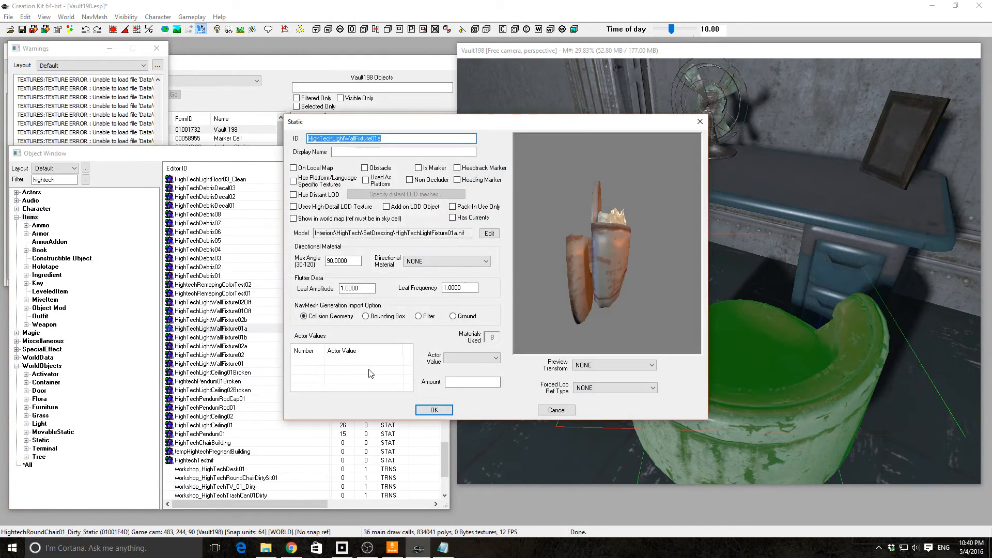
pyautogui.click(446, 413)
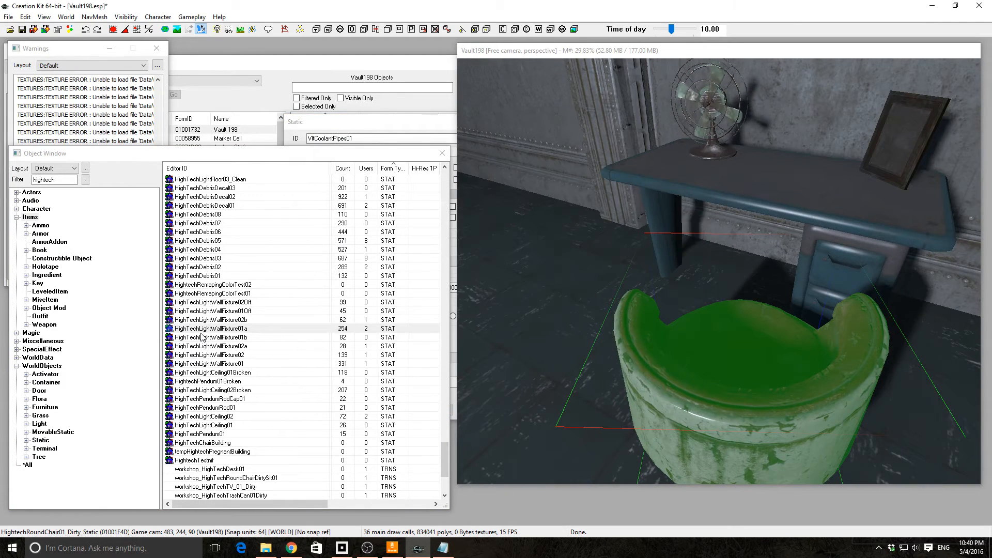
pyautogui.click(201, 337)
pyautogui.click(202, 337)
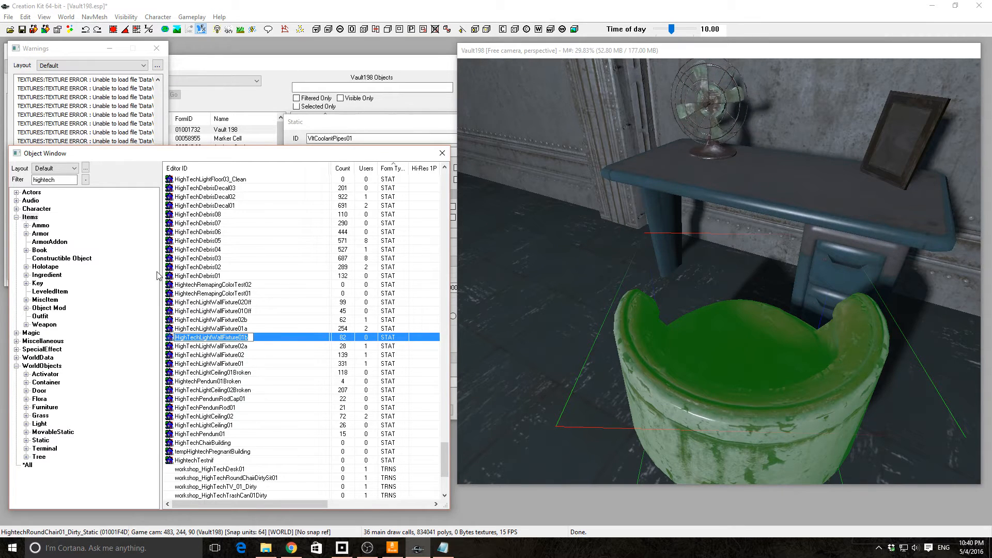
# Copy the HighTechLightWallFixture01b name and paste it into the Filter box
pyautogui.hotkey('ctrl', 'c')
pyautogui.doubleClick(60, 179)
pyautogui.hotkey('ctrl', 'v')
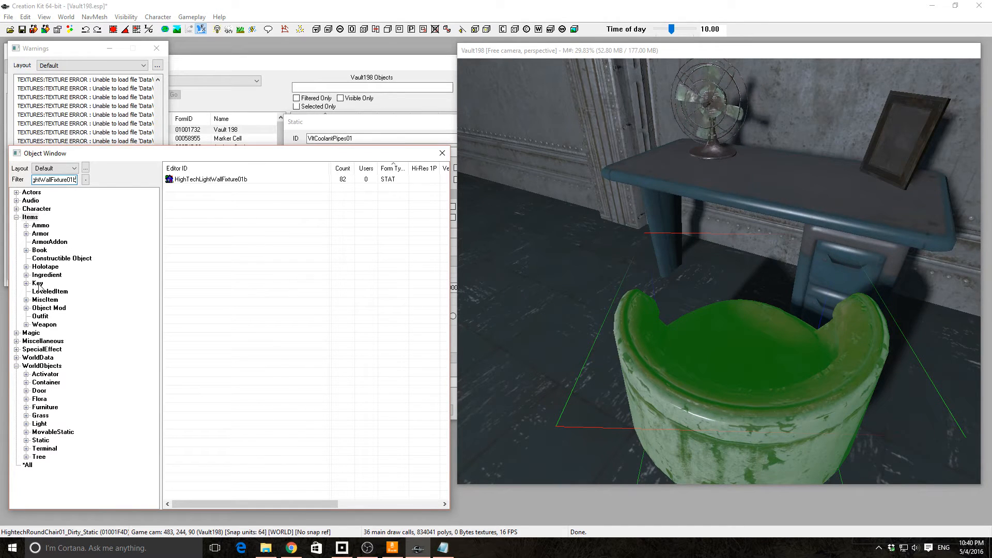
# Check the Items subcategories for the wall fixture, ending on Items showing HighTechLightWallFixture01b
pyautogui.click(46, 299)
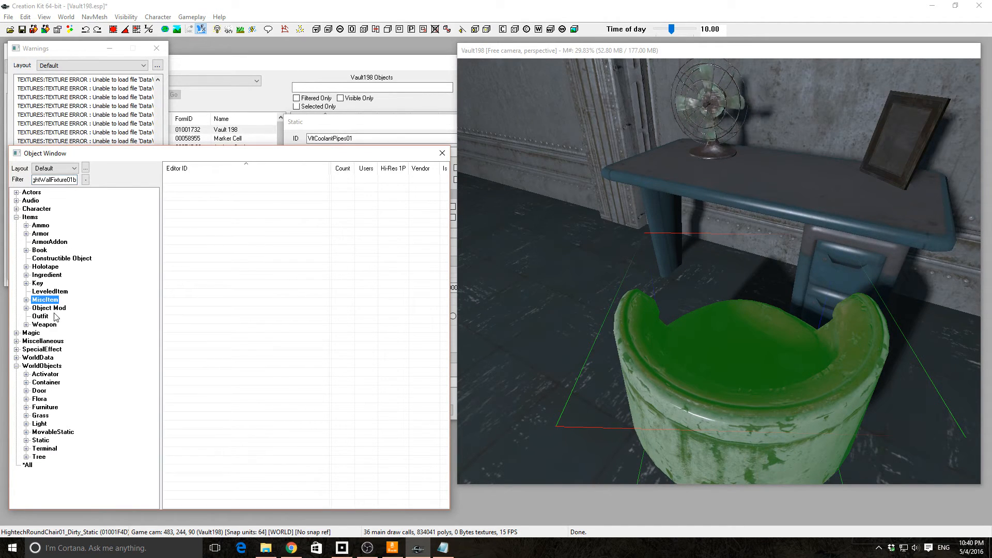
pyautogui.click(49, 309)
pyautogui.click(46, 316)
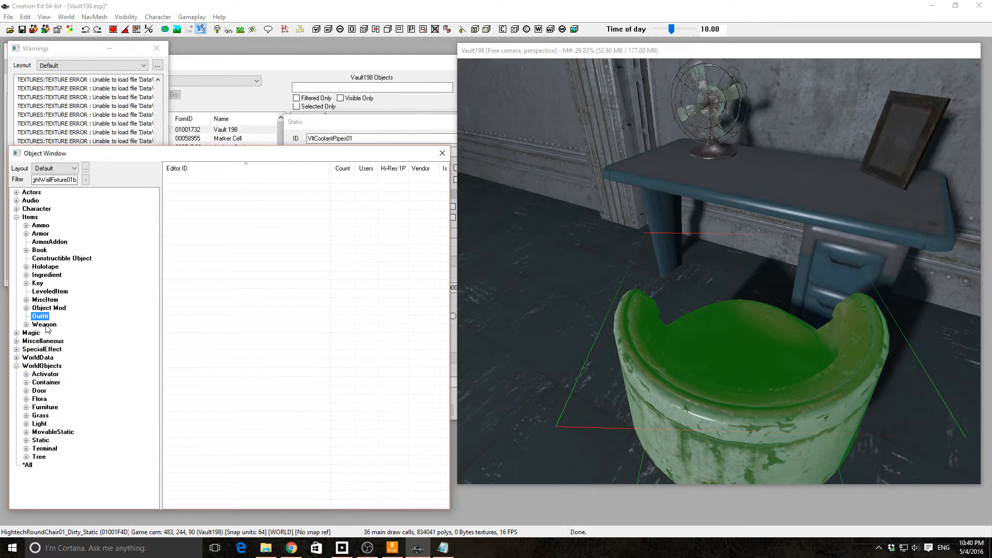
pyautogui.click(46, 325)
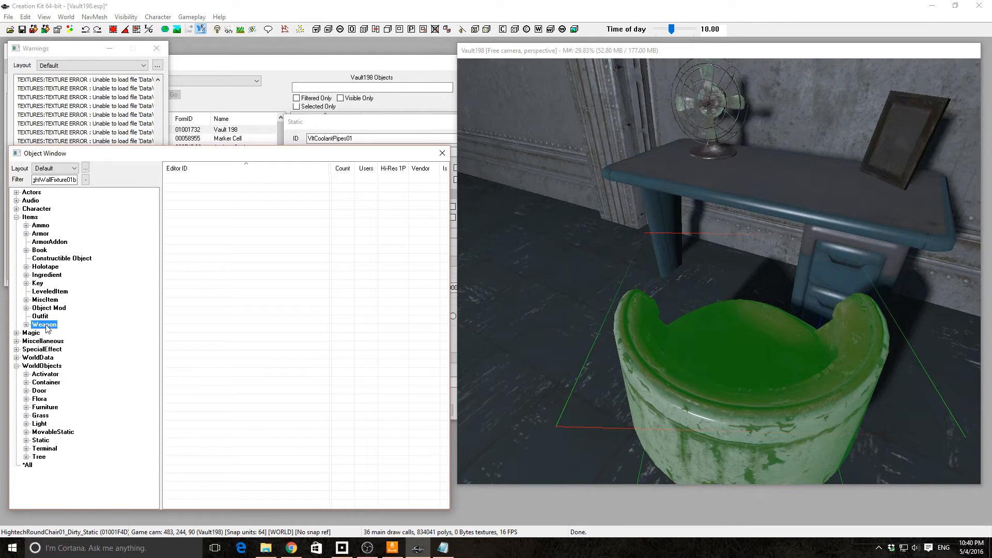
pyautogui.click(41, 226)
pyautogui.click(43, 234)
pyautogui.click(45, 243)
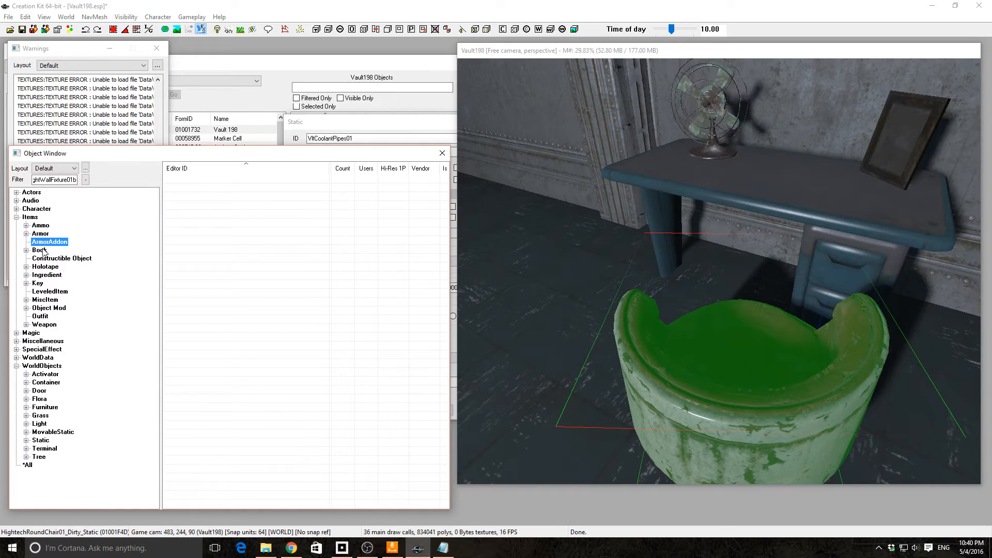
pyautogui.click(44, 252)
pyautogui.click(45, 259)
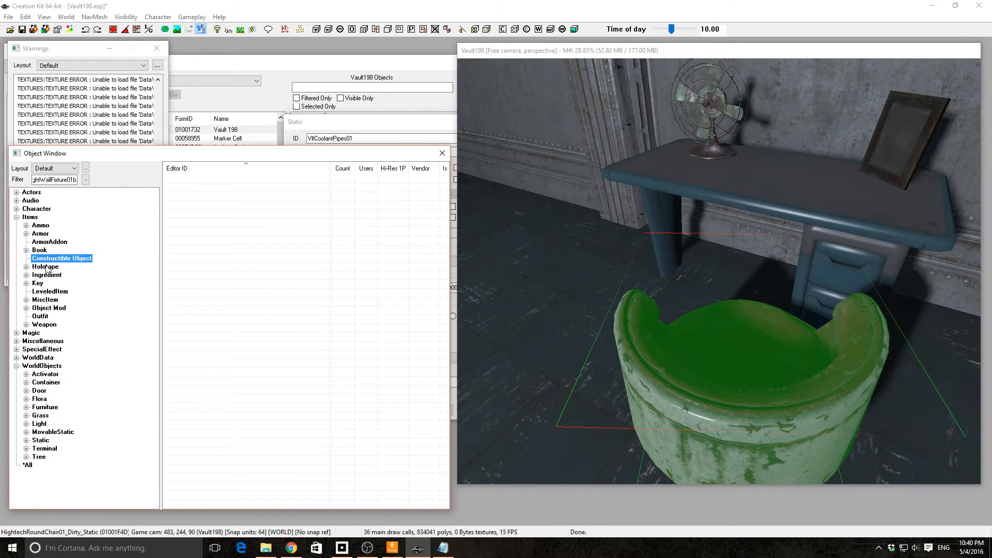
pyautogui.click(47, 267)
pyautogui.click(46, 276)
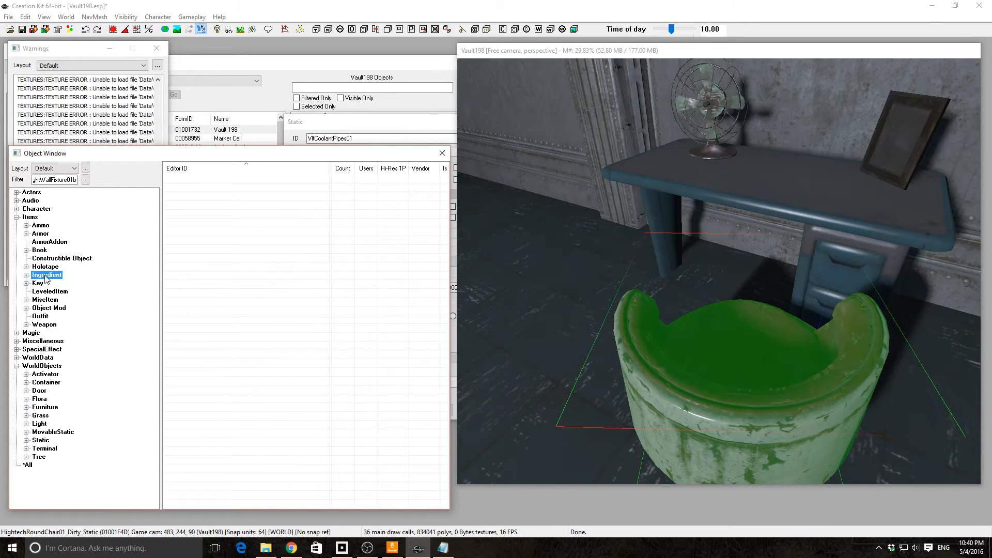
pyautogui.click(40, 285)
pyautogui.click(46, 293)
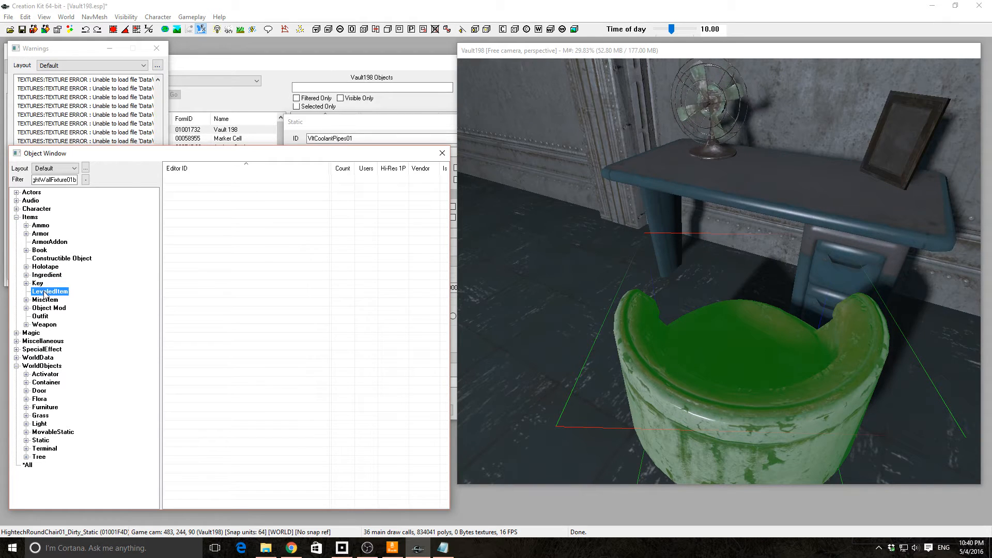
pyautogui.click(47, 300)
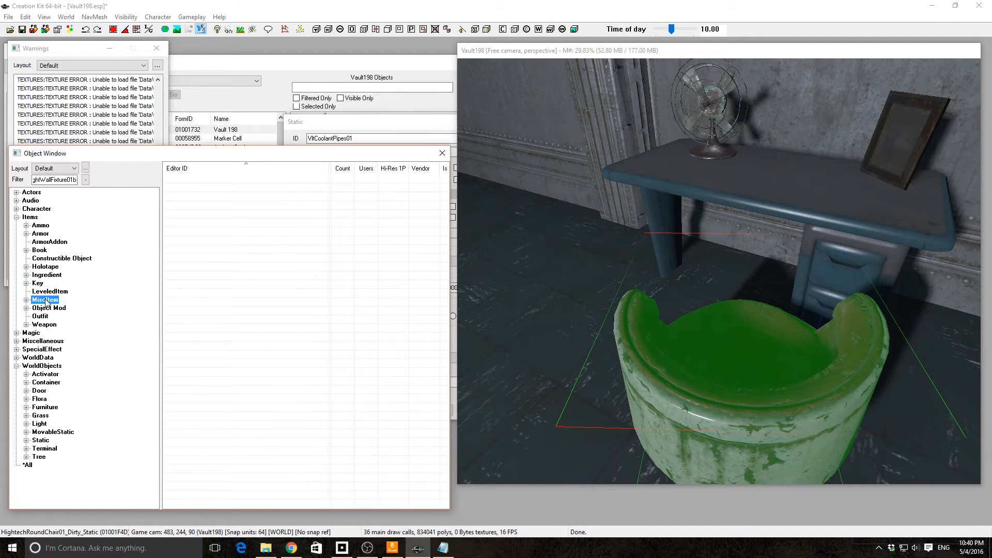
pyautogui.click(29, 217)
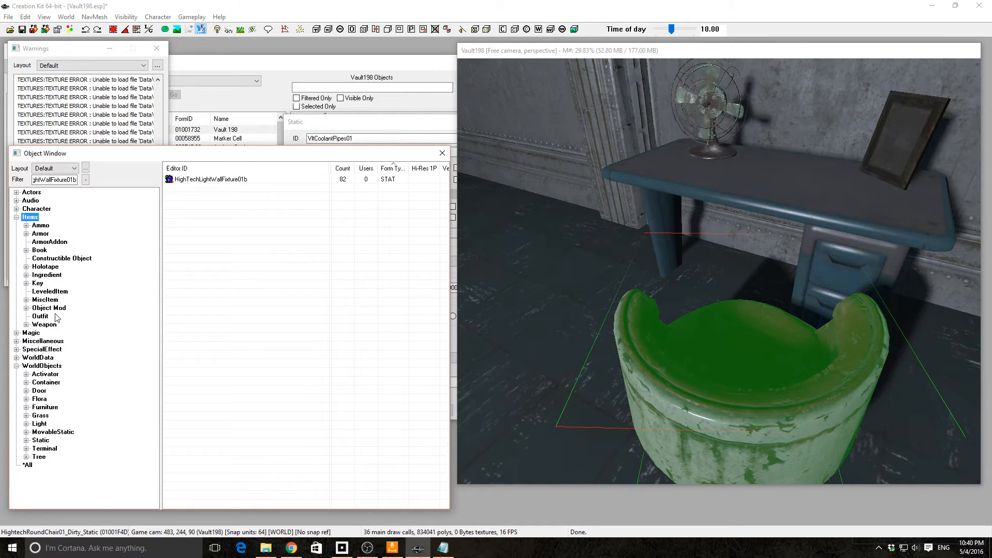
pyautogui.click(44, 324)
pyautogui.click(46, 317)
pyautogui.click(48, 310)
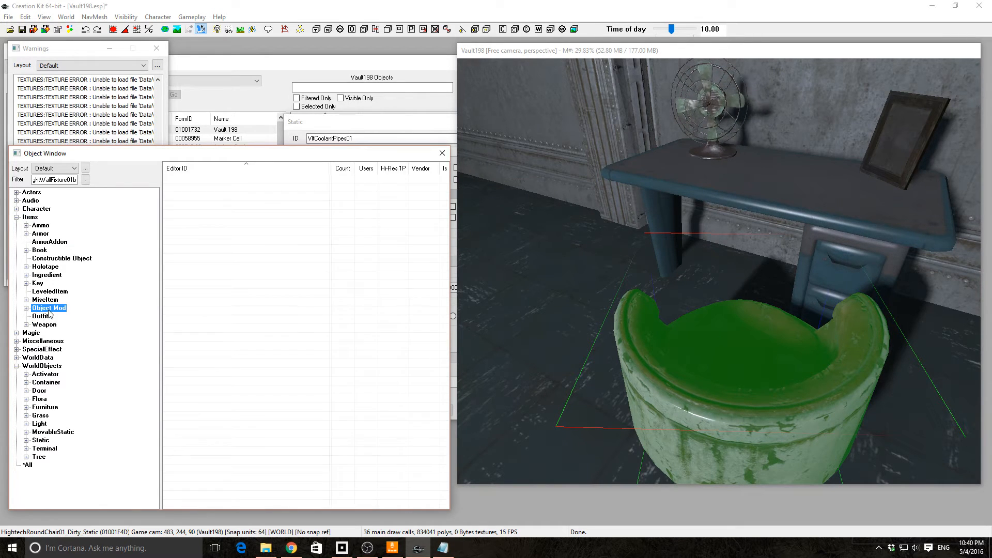
pyautogui.click(53, 300)
pyautogui.click(37, 217)
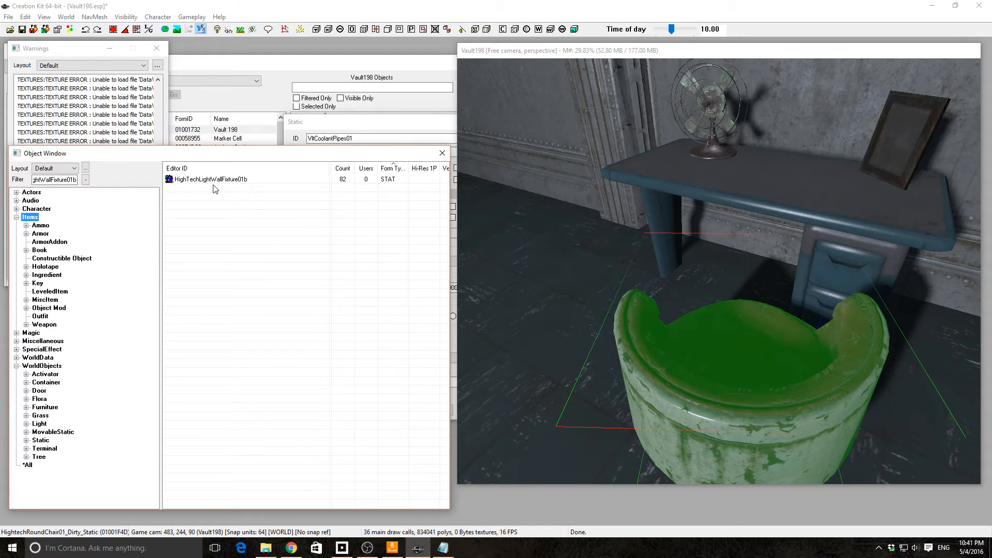
# Pan from the desk to the room corner and frame the VltLgRmShellCorInMid01 wall piece
pyautogui.moveTo(563, 230)
pyautogui.mouseDown(button='middle')
pyautogui.moveTo(554, 255)
pyautogui.moveTo(564, 234)
pyautogui.mouseUp(button='middle')
pyautogui.scroll(-5, 573, 233)
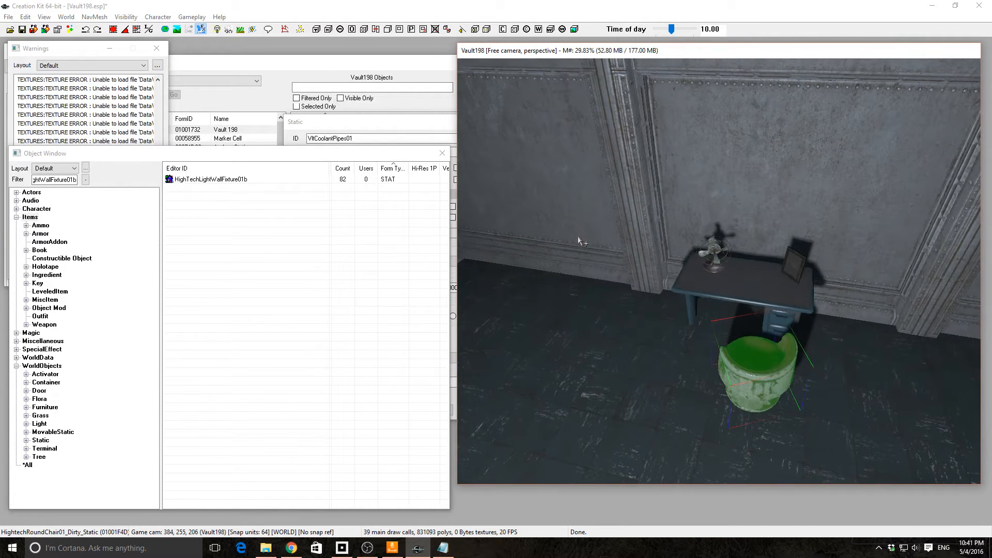
pyautogui.moveTo(579, 237); pyautogui.dragTo(607, 232, button='middle')
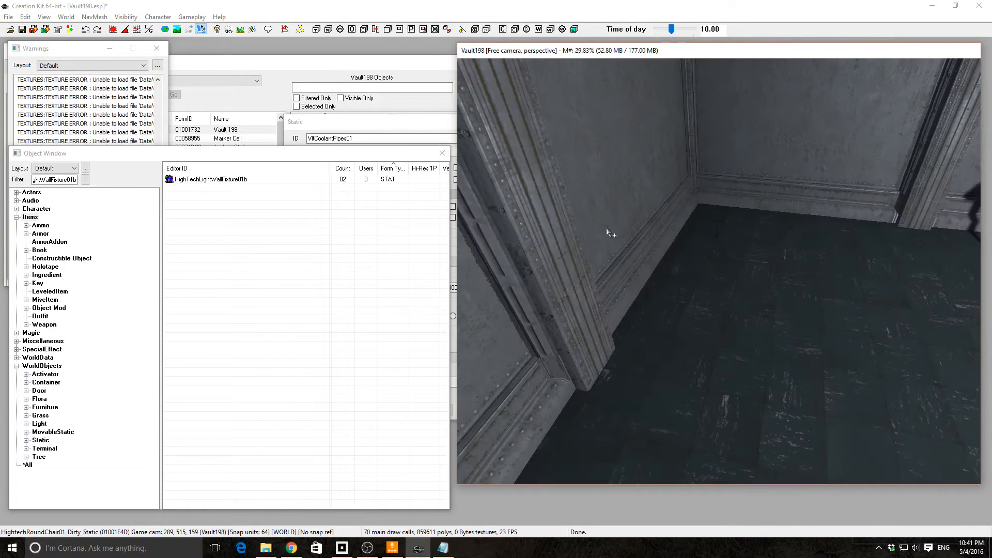
pyautogui.moveTo(668, 244)
pyautogui.mouseDown(button='middle')
pyautogui.moveTo(642, 265)
pyautogui.moveTo(652, 252)
pyautogui.mouseUp(button='middle')
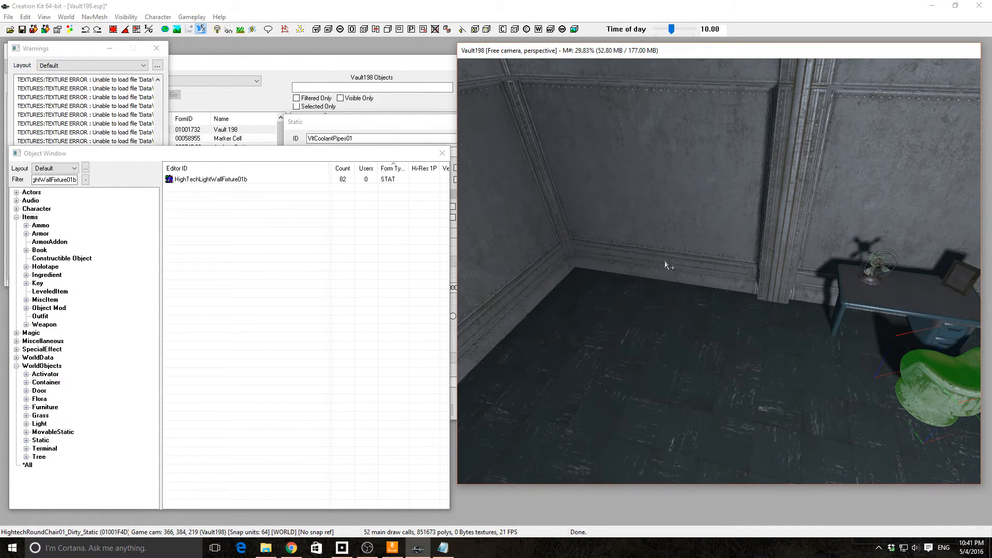
pyautogui.click(672, 226)
pyautogui.press('c')
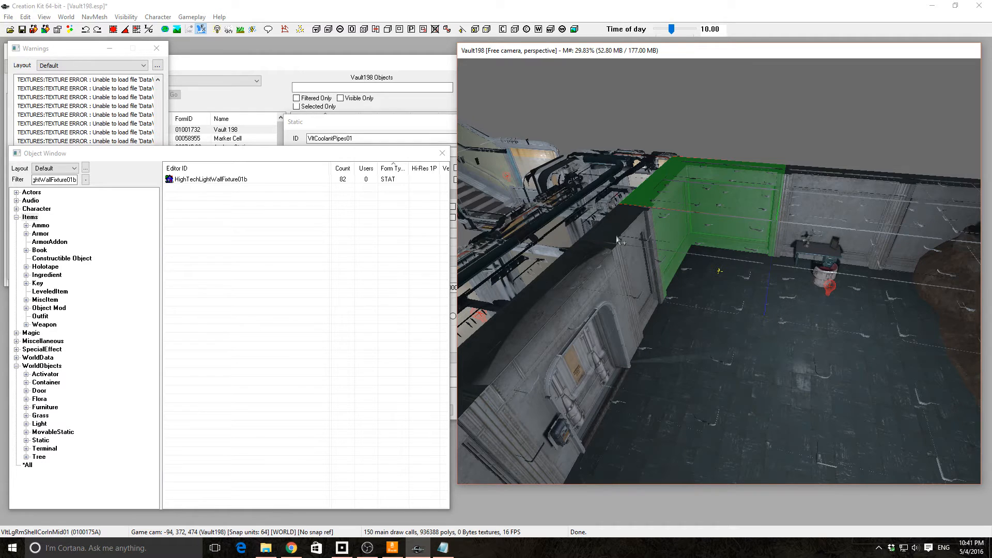
# Drop HighTechLightWallFixture01b by the corner and rotate it toward the room with angle snap on
pyautogui.keyDown('shift'); pyautogui.moveTo(785, 283); pyautogui.dragTo(744, 285, button='middle'); pyautogui.keyUp('shift')
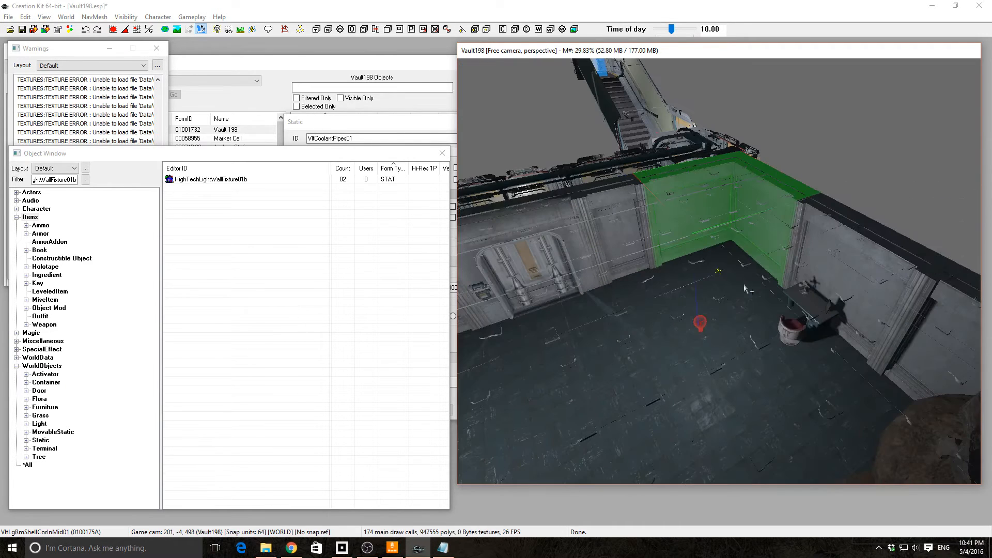
pyautogui.moveTo(196, 180); pyautogui.dragTo(624, 233)
pyautogui.scroll(3, 624, 260)
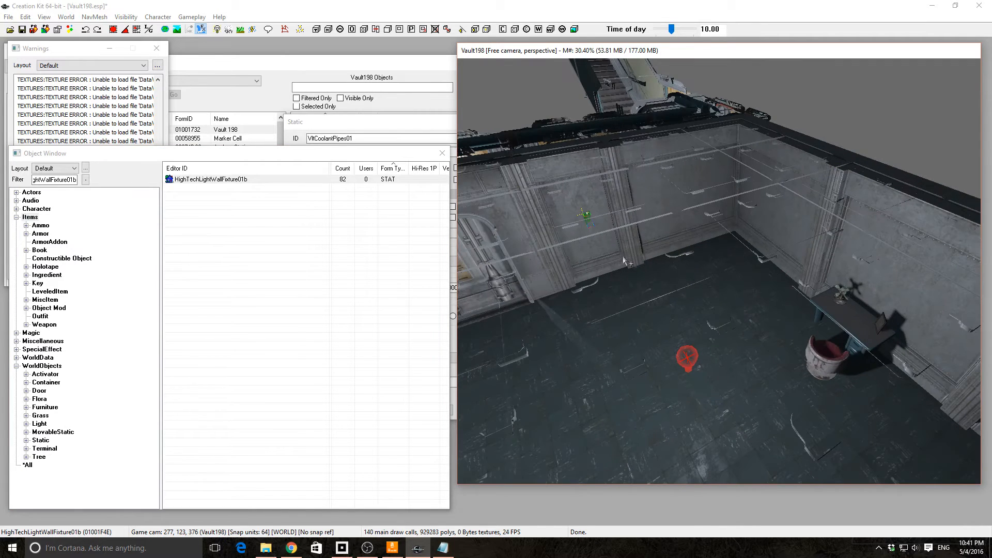
pyautogui.scroll(3, 623, 260)
pyautogui.keyDown('shift'); pyautogui.moveTo(622, 241); pyautogui.dragTo(580, 219, button='middle'); pyautogui.keyUp('shift')
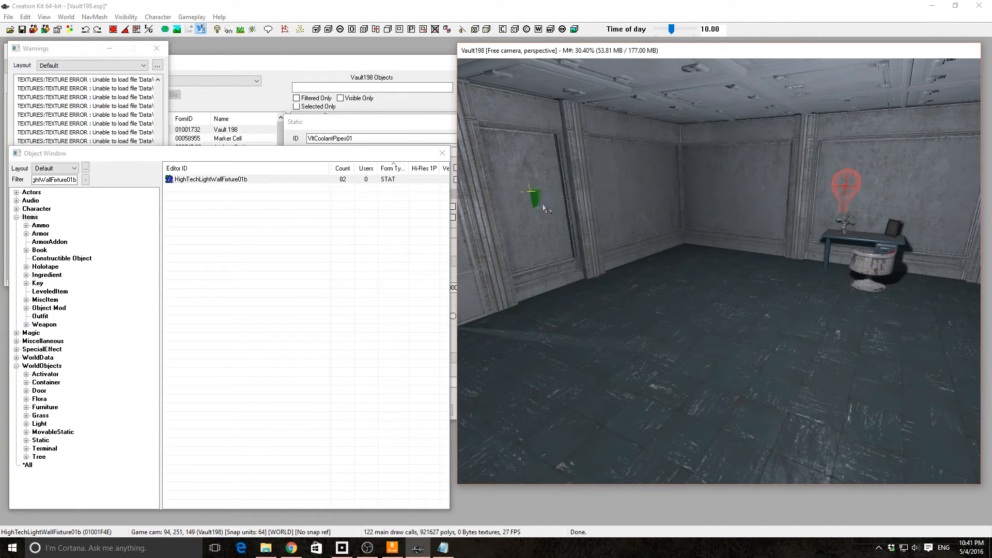
pyautogui.moveTo(542, 206); pyautogui.dragTo(571, 206, button='right')
pyautogui.click(125, 30)
pyautogui.moveTo(531, 199); pyautogui.dragTo(547, 199, button='right')
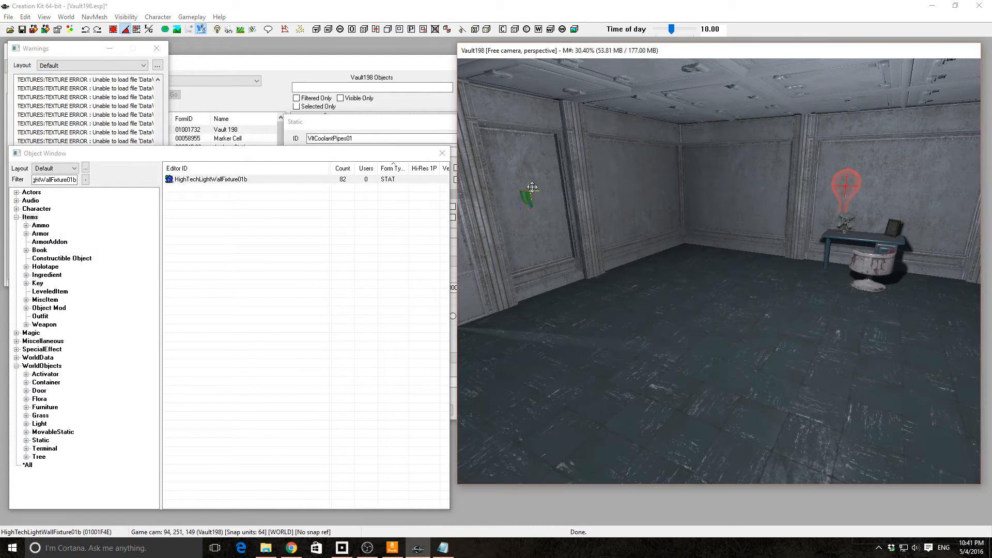
pyautogui.keyDown('shift'); pyautogui.moveTo(531, 199); pyautogui.dragTo(536, 233, button='middle'); pyautogui.keyUp('shift')
pyautogui.moveTo(530, 199)
pyautogui.mouseDown(button='right')
pyautogui.moveTo(548, 199)
pyautogui.moveTo(525, 194)
pyautogui.mouseUp(button='right')
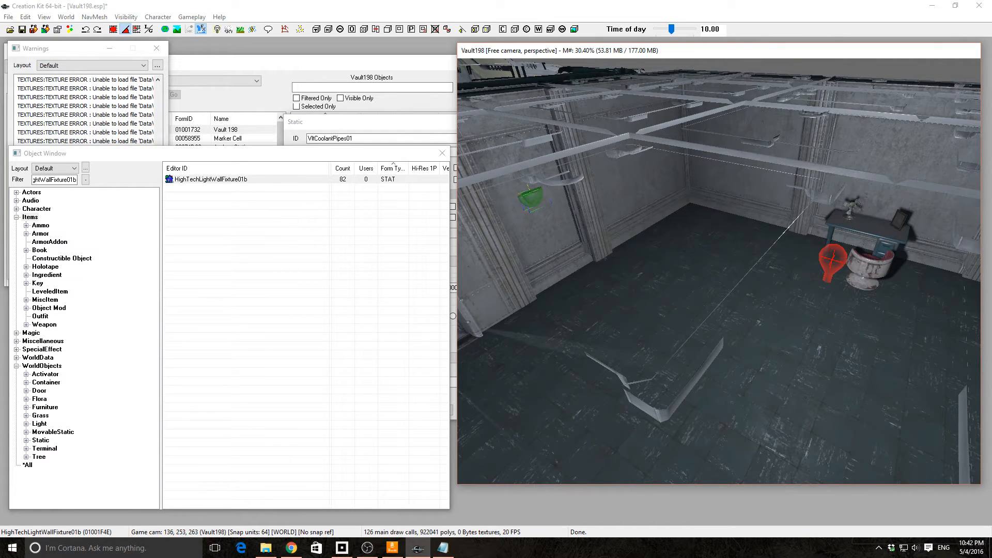
# Slide the wall light along the wall on a single axis, then recentre the view on it
pyautogui.press('z')
pyautogui.press('x')
pyautogui.press('y')
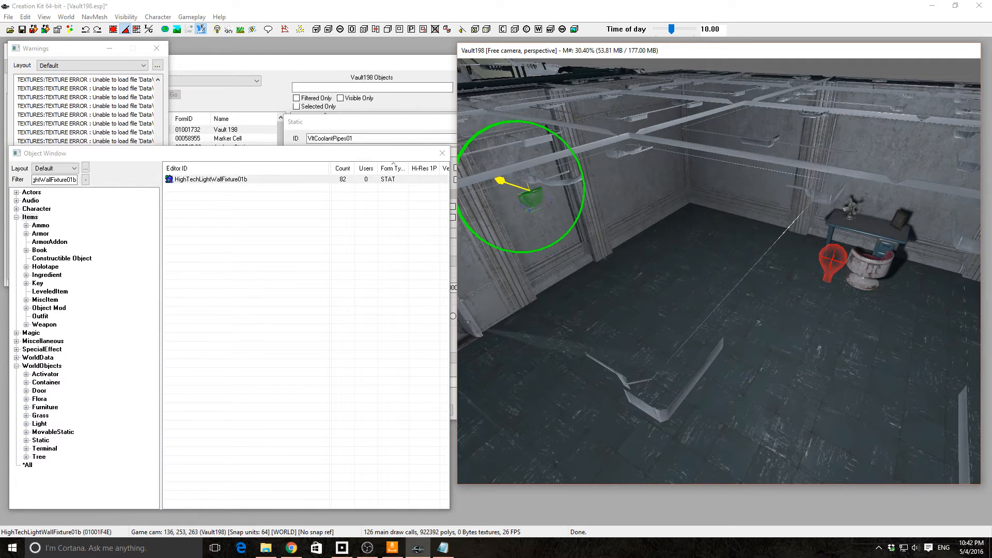
pyautogui.moveTo(507, 186); pyautogui.dragTo(531, 195)
pyautogui.keyDown('shift'); pyautogui.moveTo(531, 195); pyautogui.dragTo(526, 213, button='middle'); pyautogui.keyUp('shift')
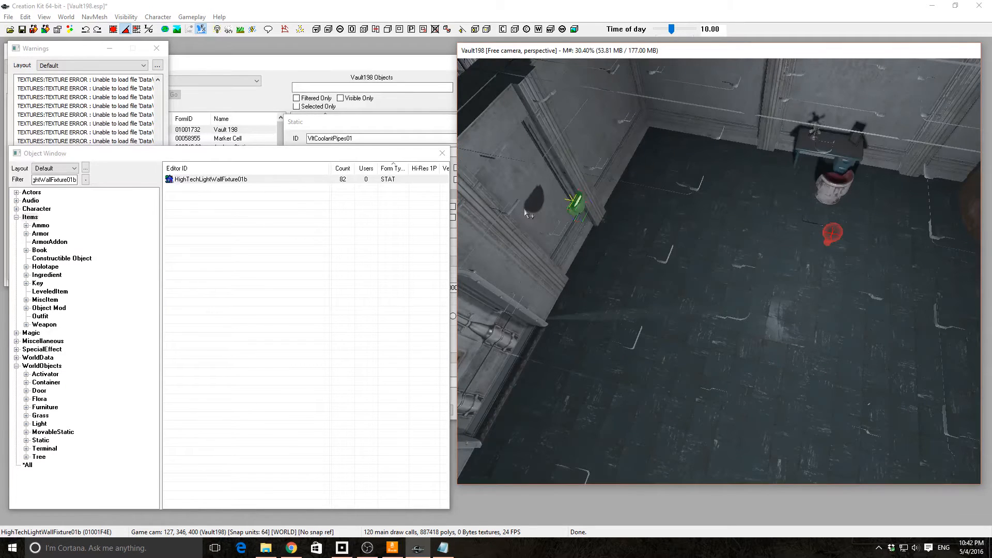
pyautogui.press('c')
pyautogui.keyDown('shift'); pyautogui.moveTo(624, 206); pyautogui.dragTo(540, 196, button='middle'); pyautogui.keyUp('shift')
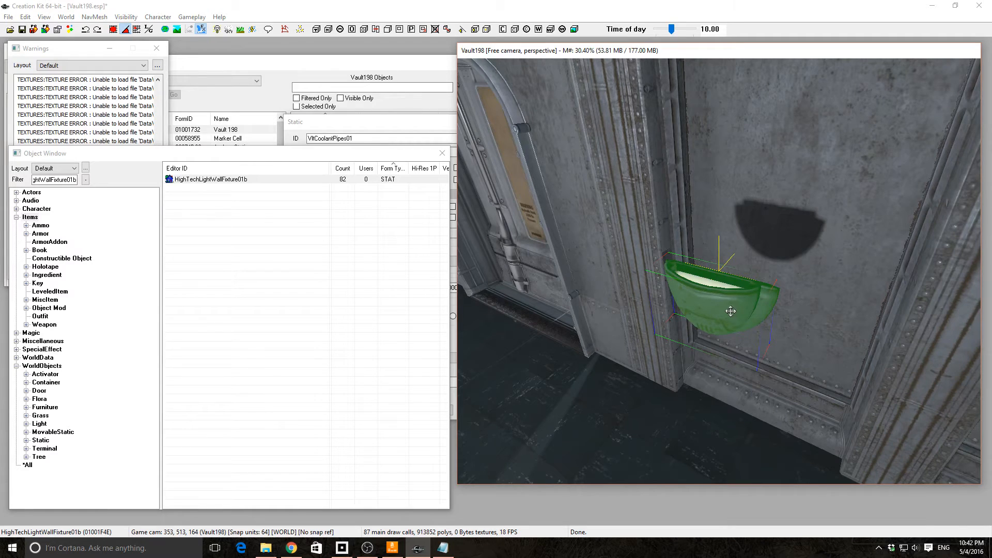
# Turn the wall light about its vertical axis and seat it flush against the wall panel
pyautogui.moveTo(731, 311); pyautogui.dragTo(837, 311, button='right')
pyautogui.press('z')
pyautogui.press('c')
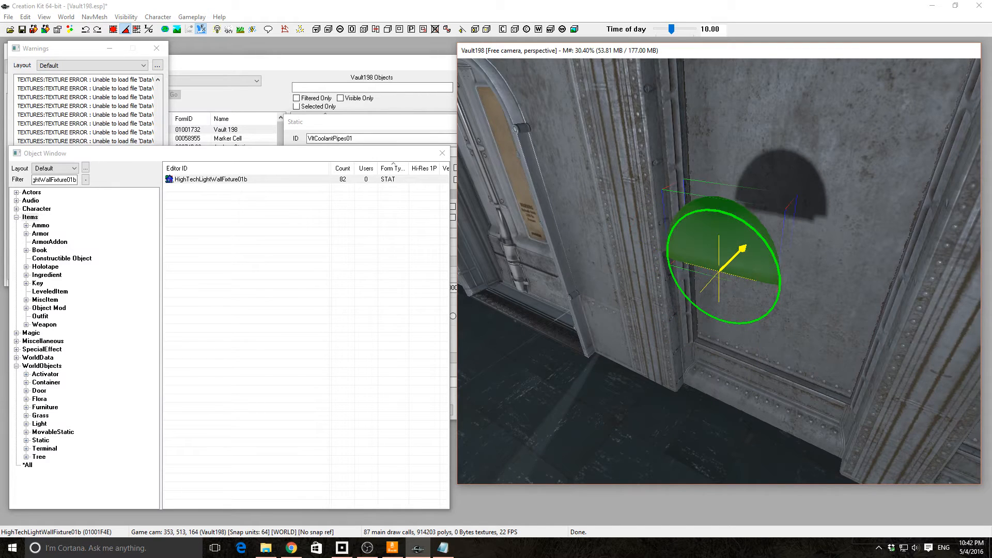
pyautogui.moveTo(711, 279)
pyautogui.mouseDown(button='right')
pyautogui.moveTo(744, 279)
pyautogui.moveTo(706, 264)
pyautogui.moveTo(721, 266)
pyautogui.mouseUp(button='right')
pyautogui.moveTo(721, 258); pyautogui.dragTo(771, 179)
pyautogui.keyDown('shift'); pyautogui.moveTo(770, 179); pyautogui.dragTo(739, 196, button='middle'); pyautogui.keyUp('shift')
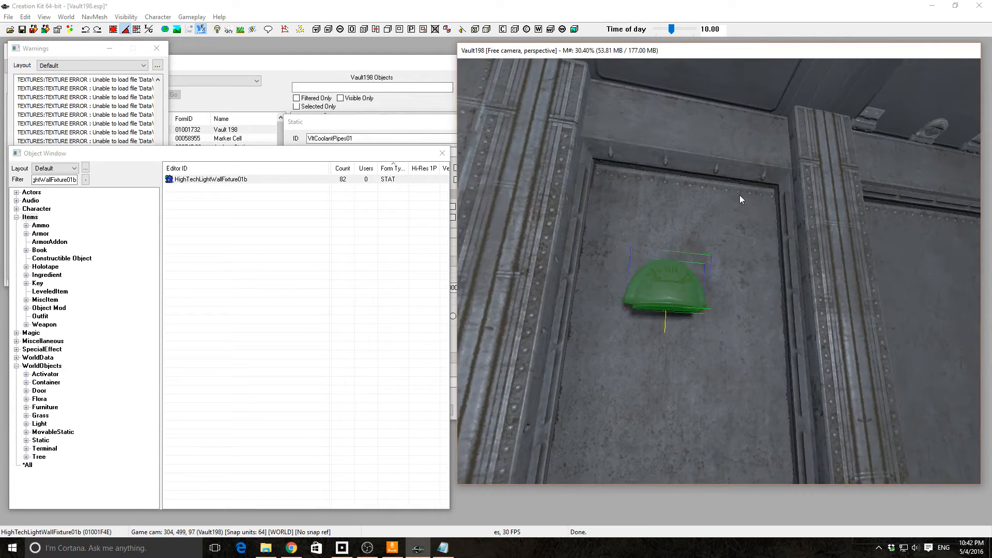
pyautogui.moveTo(660, 291)
pyautogui.mouseDown()
pyautogui.moveTo(667, 279)
pyautogui.moveTo(710, 278)
pyautogui.moveTo(666, 290)
pyautogui.mouseUp()
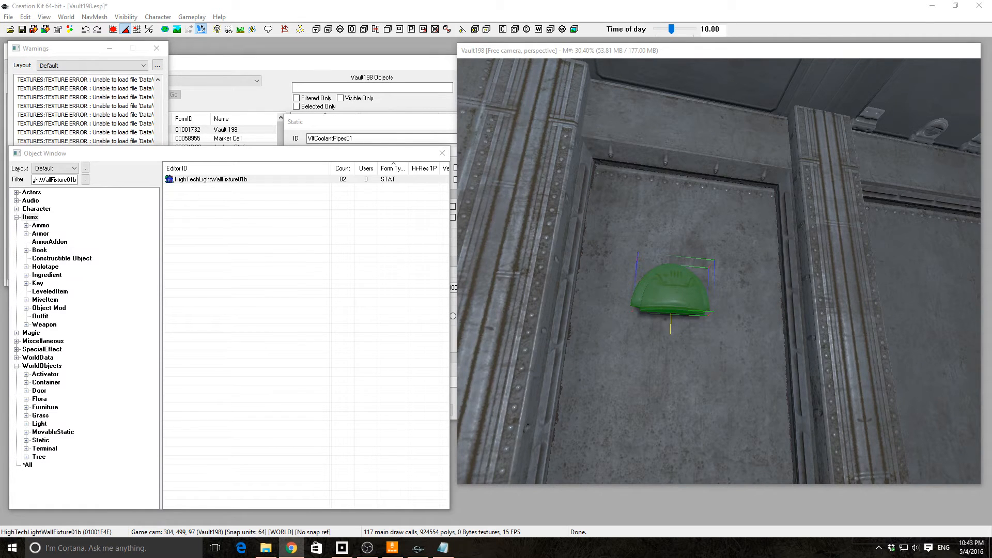
# Drag Chrome with the Creation Kit Keyboard Mapping page over the editor and maximize it
pyautogui.moveTo(991, 16); pyautogui.dragTo(753, 0)
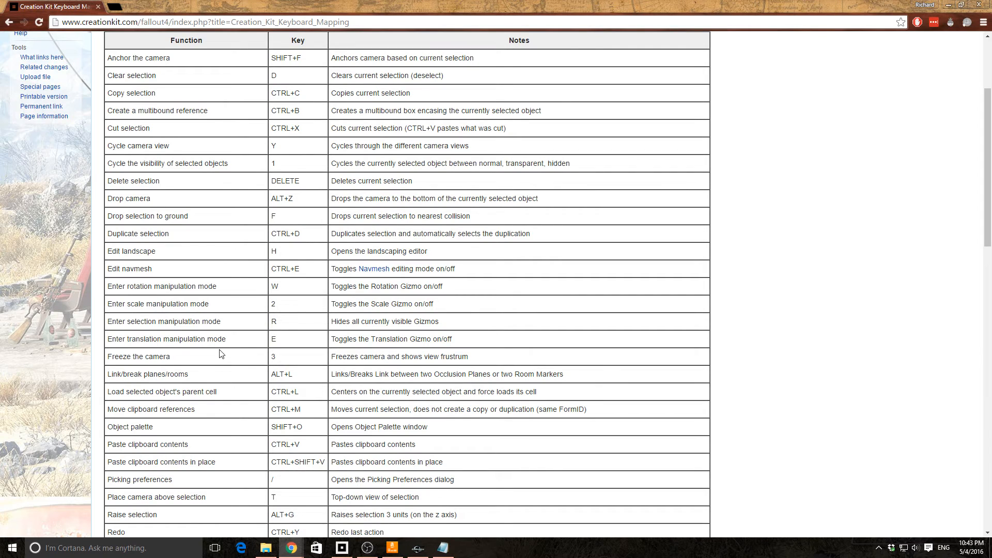
# Read through the keyboard mapping table, then restore Chrome and move it off the right edge
pyautogui.scroll(-2, 219, 359)
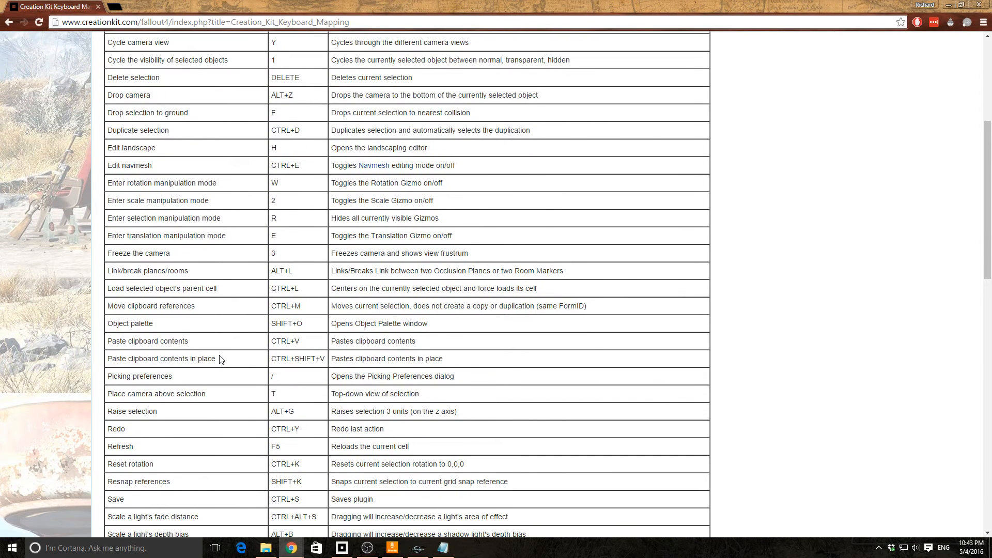
pyautogui.scroll(-1, 219, 359)
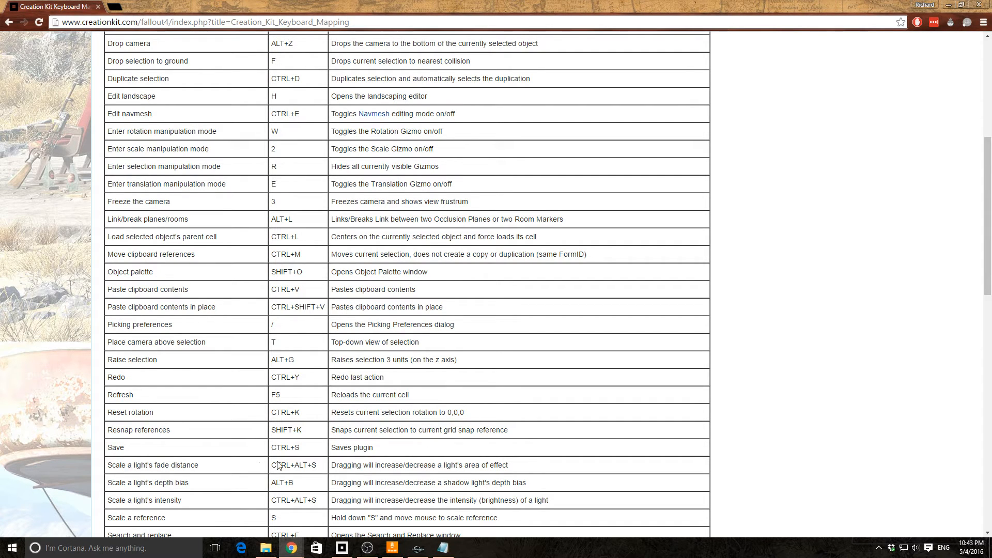
pyautogui.scroll(-3, 234, 432)
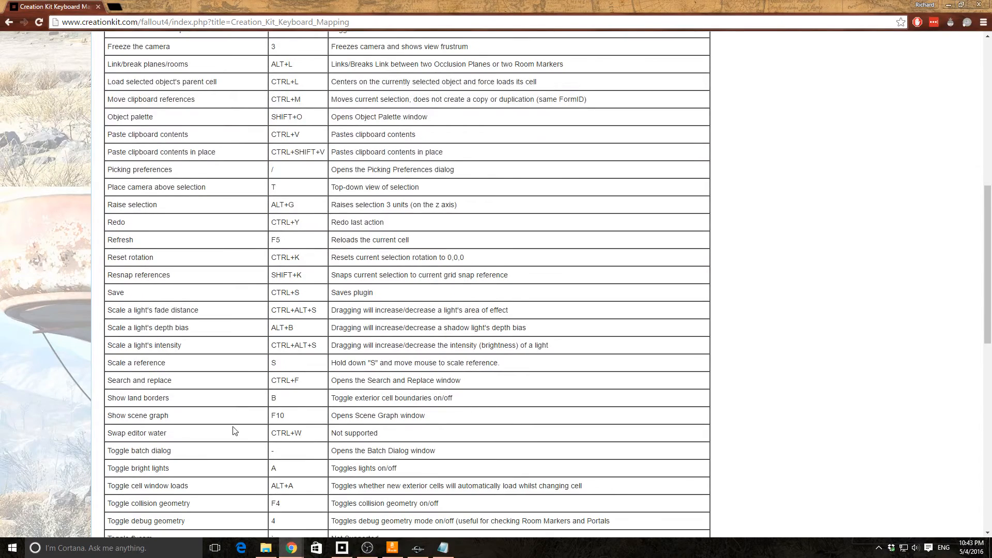
pyautogui.scroll(-1, 234, 431)
pyautogui.scroll(-1, 234, 431)
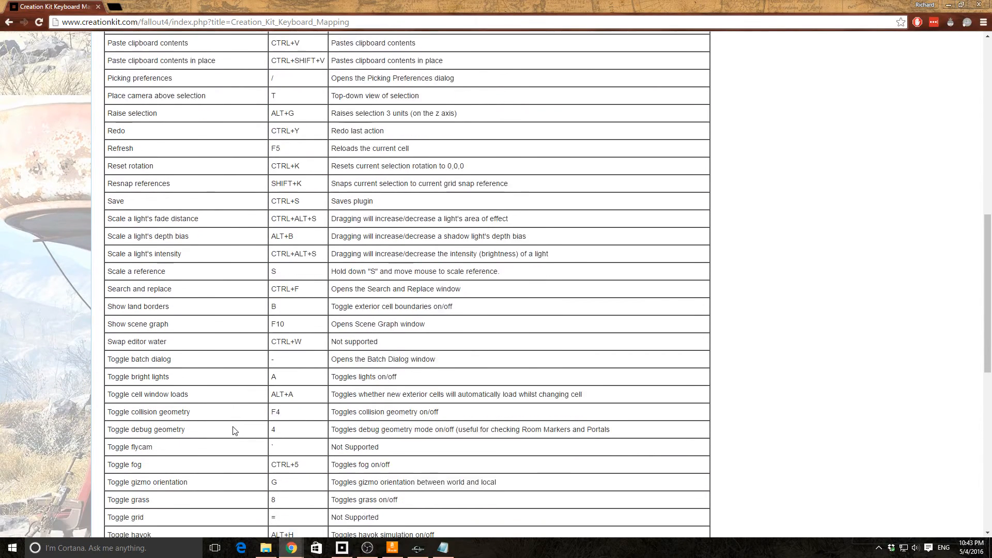
pyautogui.scroll(-1, 234, 431)
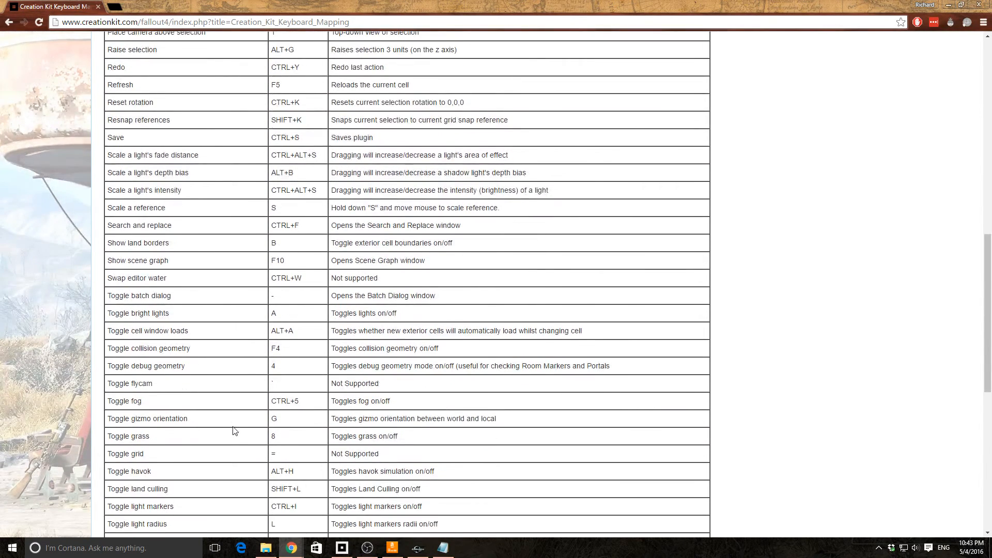
pyautogui.scroll(-3, 234, 431)
pyautogui.scroll(-5, 234, 432)
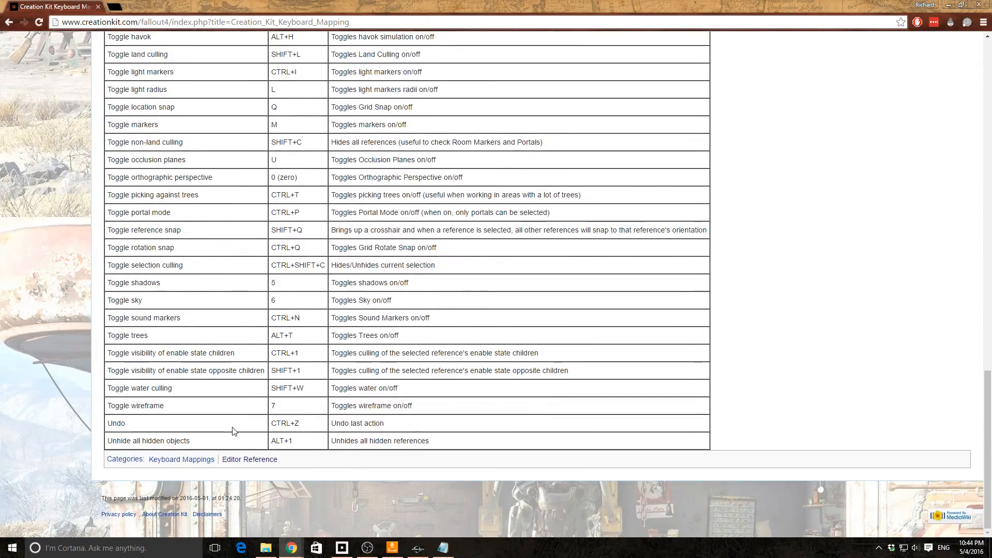
pyautogui.scroll(12, 234, 431)
pyautogui.scroll(8, 234, 432)
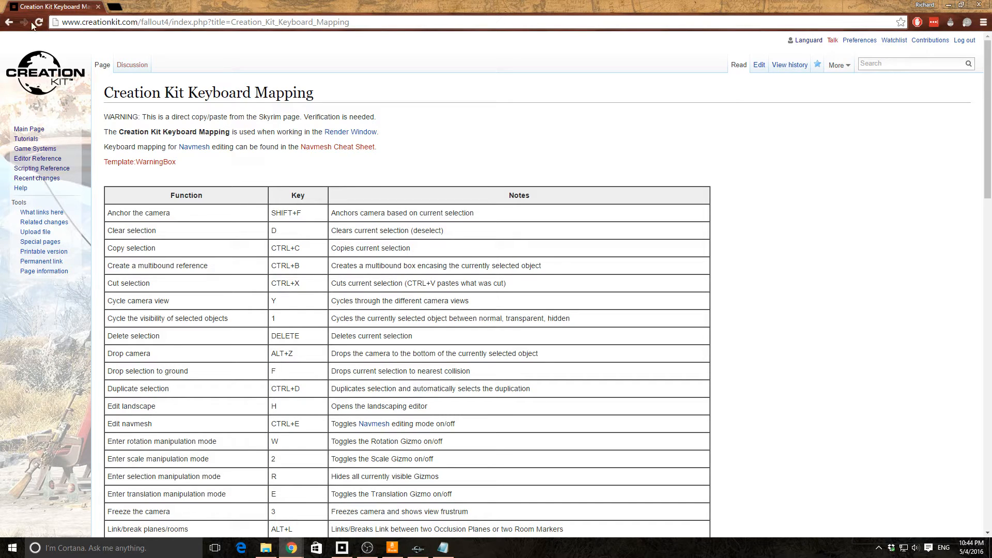
pyautogui.doubleClick(57, 5)
pyautogui.moveTo(95, 21); pyautogui.dragTo(991, 108)
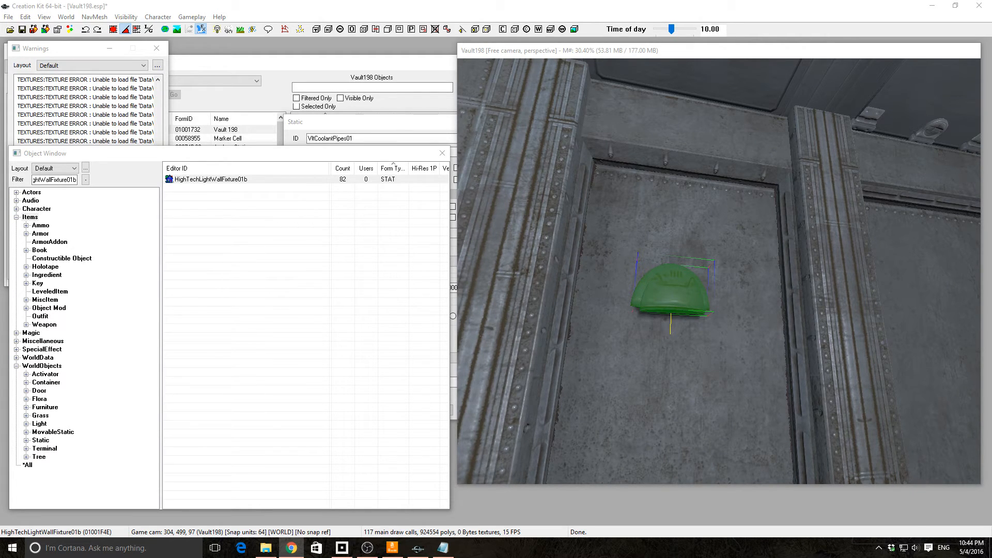
# Slide the wall light along X onto the panel just right of the vault door
pyautogui.moveTo(684, 264)
pyautogui.mouseDown(button='middle')
pyautogui.moveTo(686, 274)
pyautogui.moveTo(696, 265)
pyautogui.mouseUp(button='middle')
pyautogui.press('z')
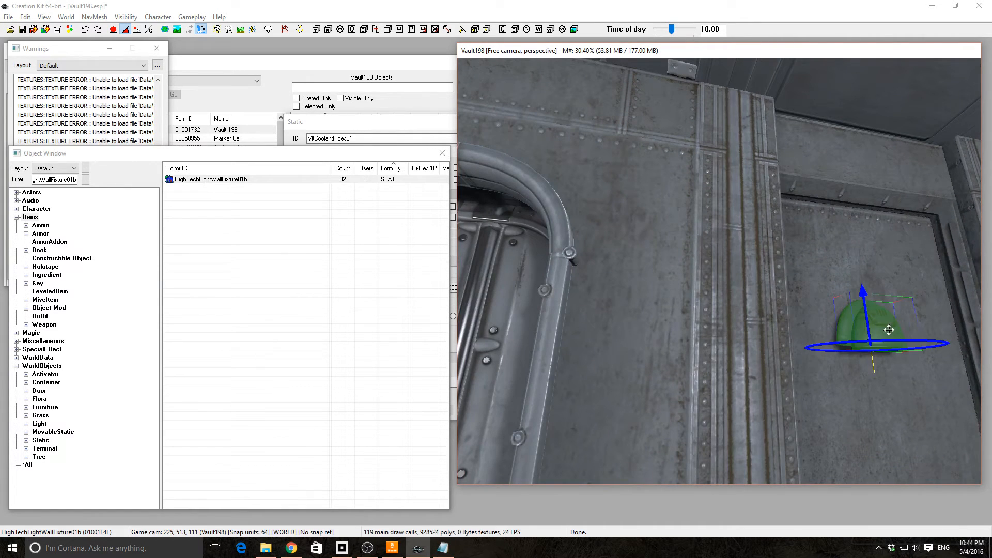
pyautogui.press('x')
pyautogui.press('c')
pyautogui.press('x')
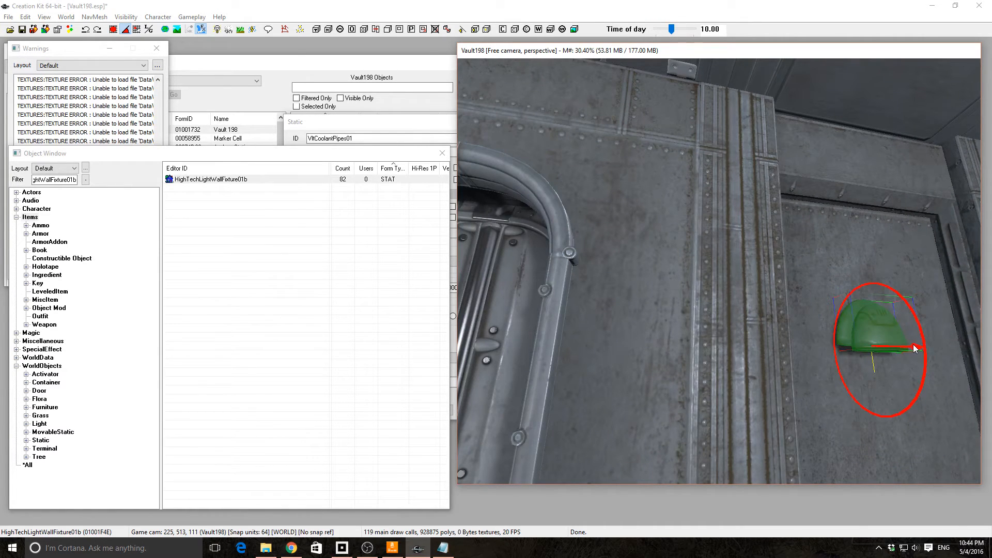
pyautogui.moveTo(914, 347); pyautogui.dragTo(940, 347)
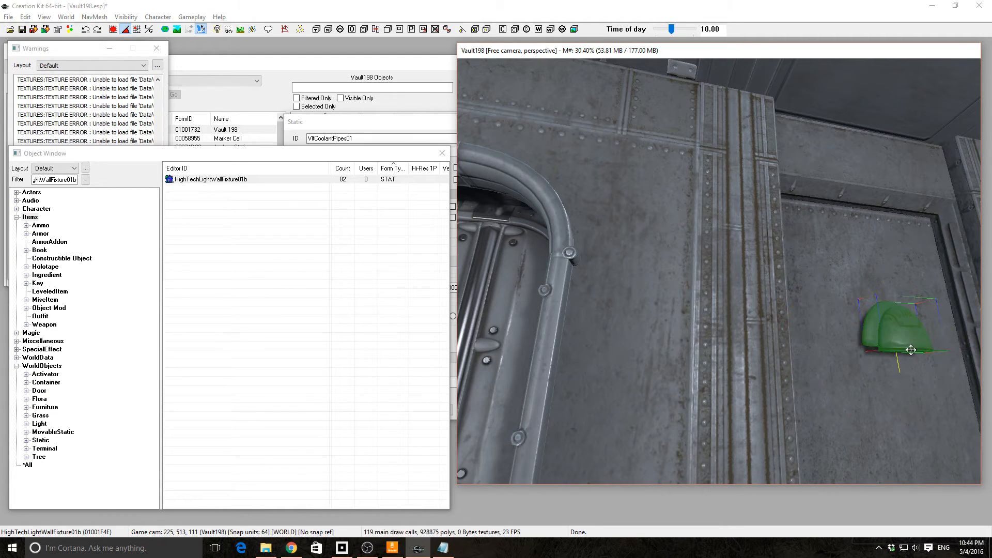
pyautogui.moveTo(909, 346); pyautogui.dragTo(881, 379, button='middle')
pyautogui.press('f')
# Rotate the fixture upright on Y, push it flush against the wall, and zoom out
pyautogui.press('z')
pyautogui.press('x')
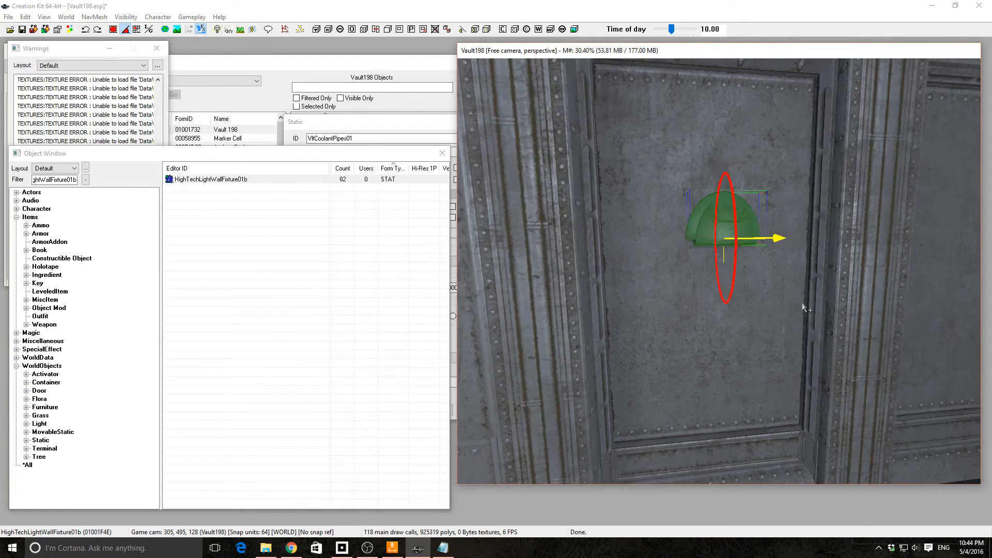
pyautogui.press('y')
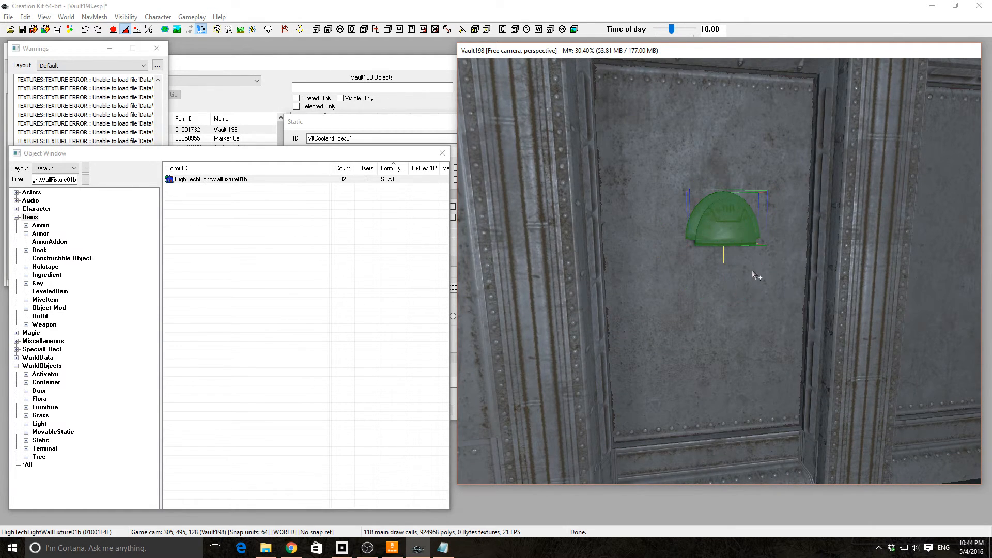
pyautogui.keyDown('shift'); pyautogui.moveTo(752, 272); pyautogui.dragTo(799, 272, button='middle'); pyautogui.keyUp('shift')
pyautogui.press('y')
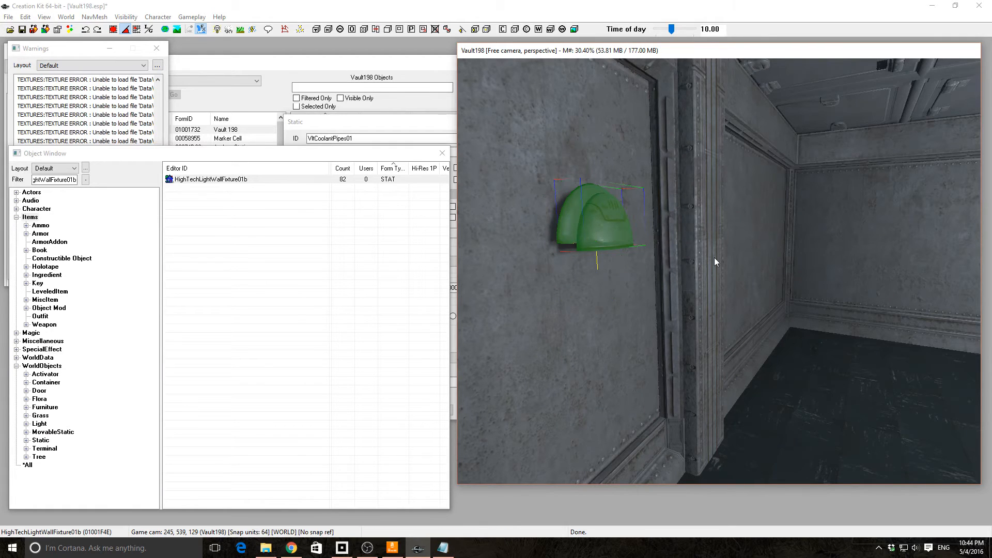
pyautogui.keyDown('shift'); pyautogui.moveTo(715, 257); pyautogui.dragTo(739, 263, button='middle'); pyautogui.keyUp('shift')
pyautogui.press('y')
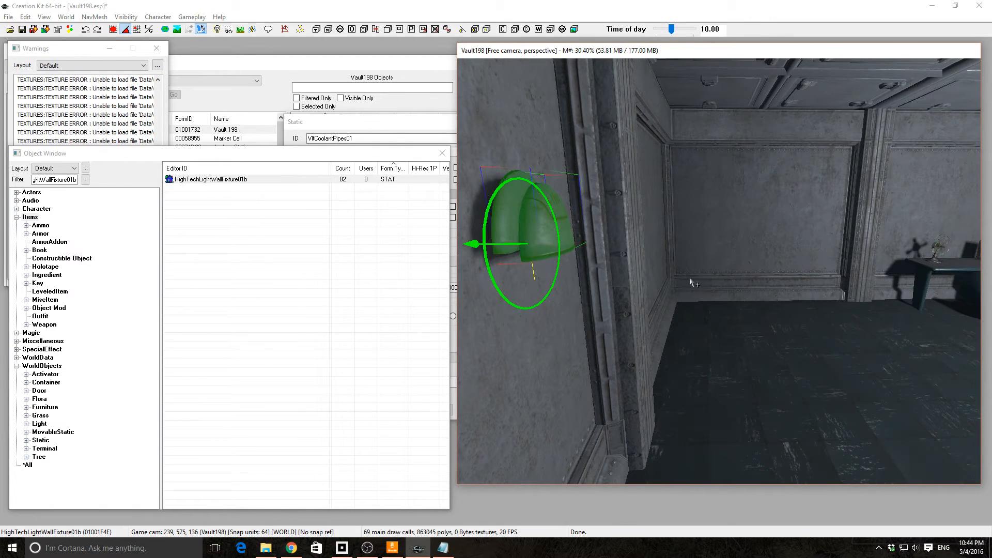
pyautogui.keyDown('shift'); pyautogui.moveTo(690, 281); pyautogui.dragTo(678, 315, button='middle'); pyautogui.keyUp('shift')
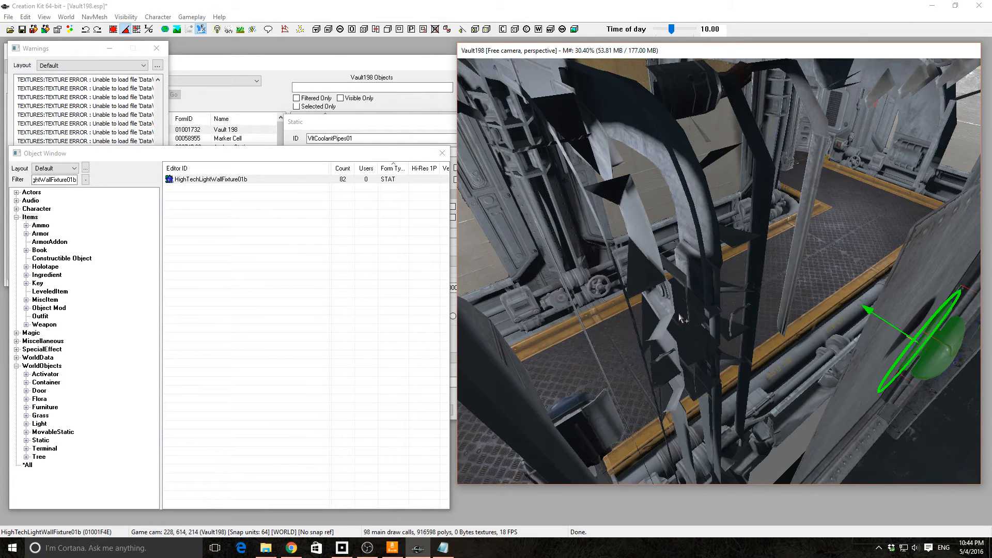
pyautogui.moveTo(863, 309); pyautogui.dragTo(851, 297)
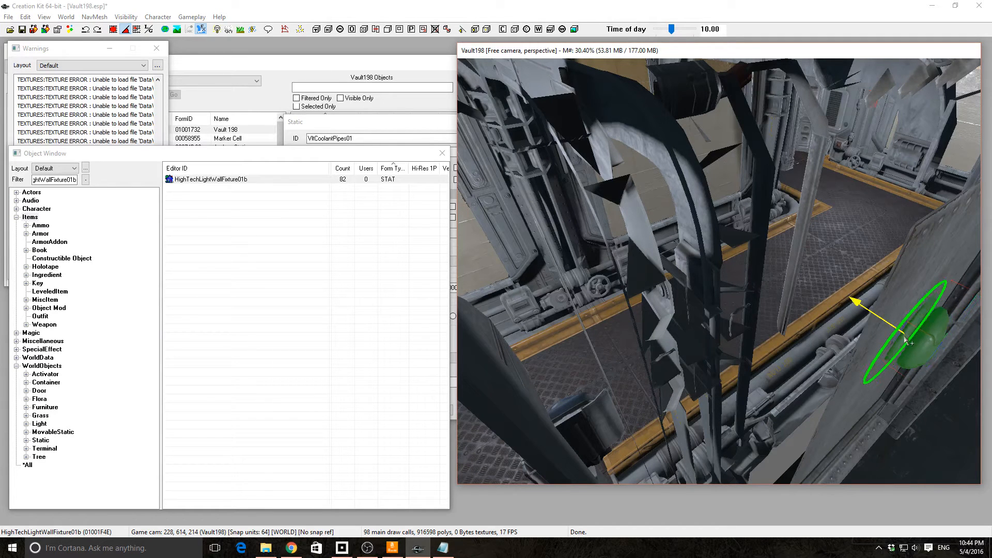
pyautogui.keyDown('shift'); pyautogui.moveTo(905, 337); pyautogui.dragTo(738, 286, button='middle'); pyautogui.keyUp('shift')
pyautogui.scroll(-5, 726, 296)
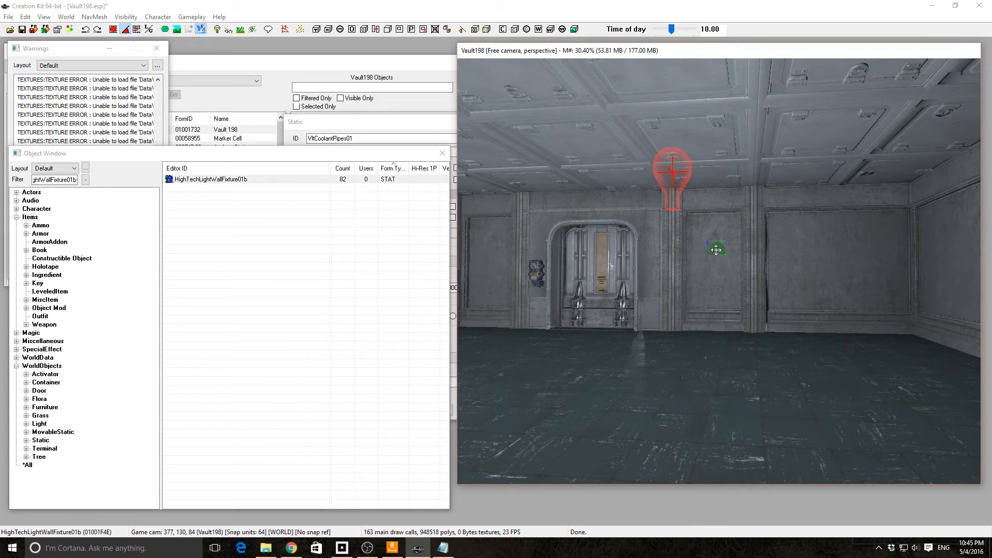
# Duplicate the wall light and shift the copy right onto the next wall panel
pyautogui.press('d')
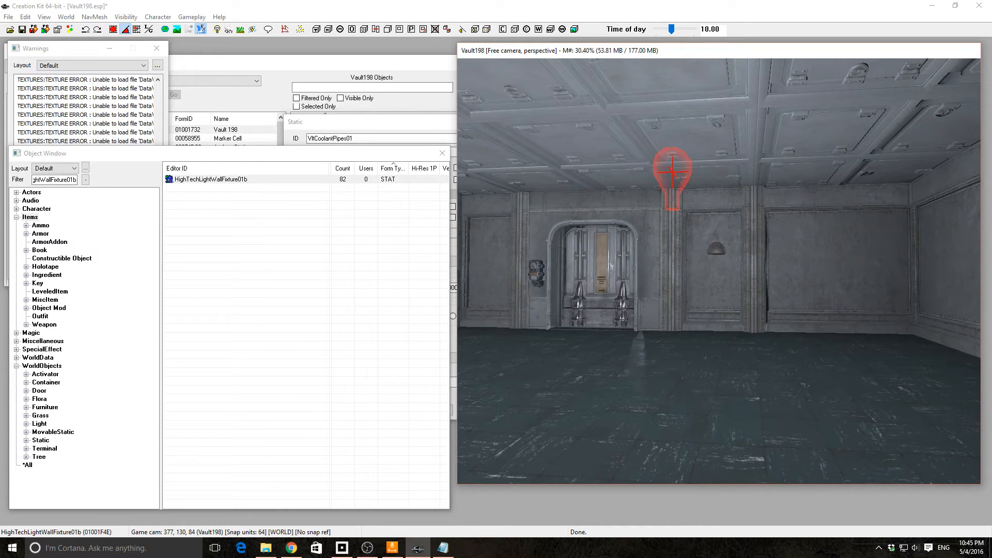
pyautogui.moveTo(717, 249); pyautogui.dragTo(844, 252)
pyautogui.hotkey('ctrl', 'z')
pyautogui.press('e')
pyautogui.press('e')
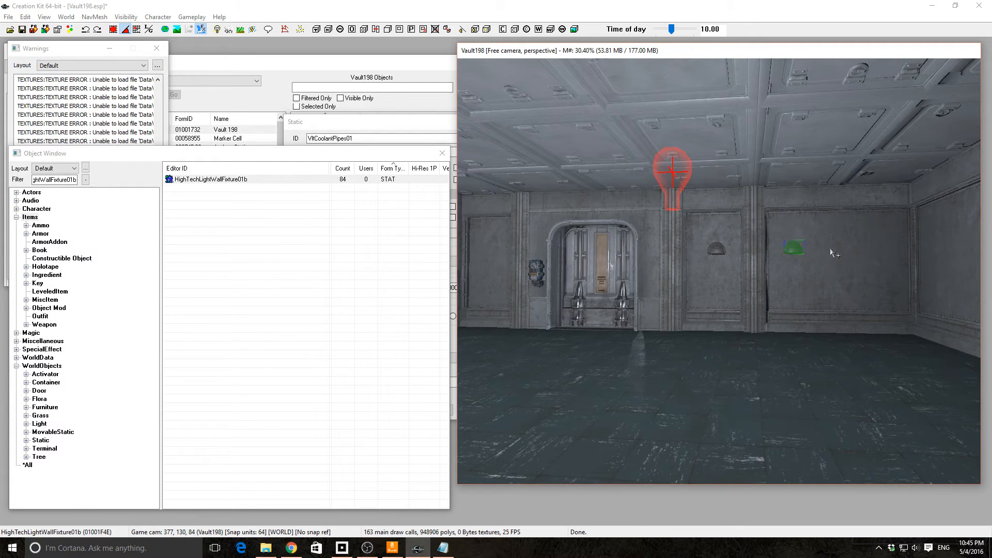
pyautogui.press('e')
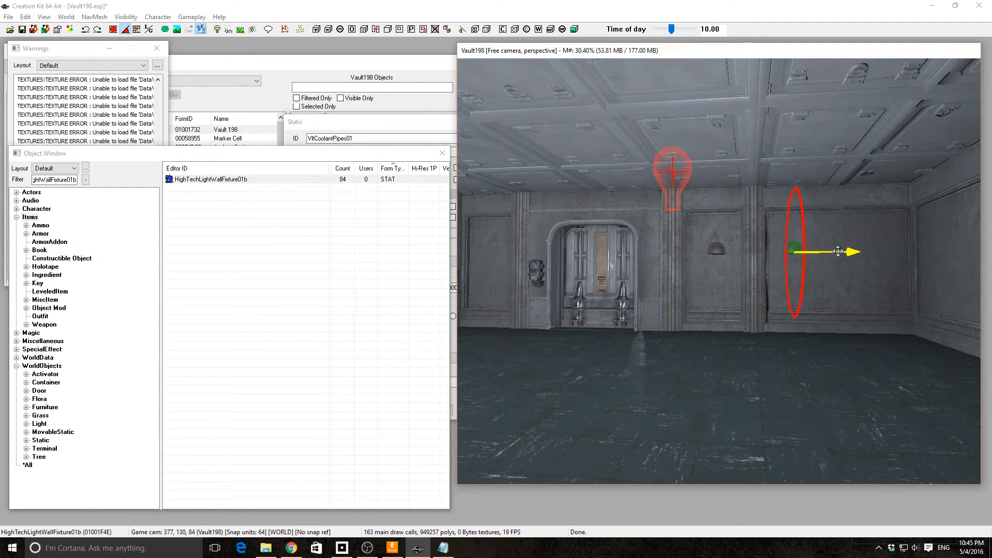
pyautogui.moveTo(824, 252); pyautogui.dragTo(852, 250)
pyautogui.press('e')
# Slide the green HighTechLightWallFixture01b fixture left onto the left panel, then select its bulb
pyautogui.click(726, 252)
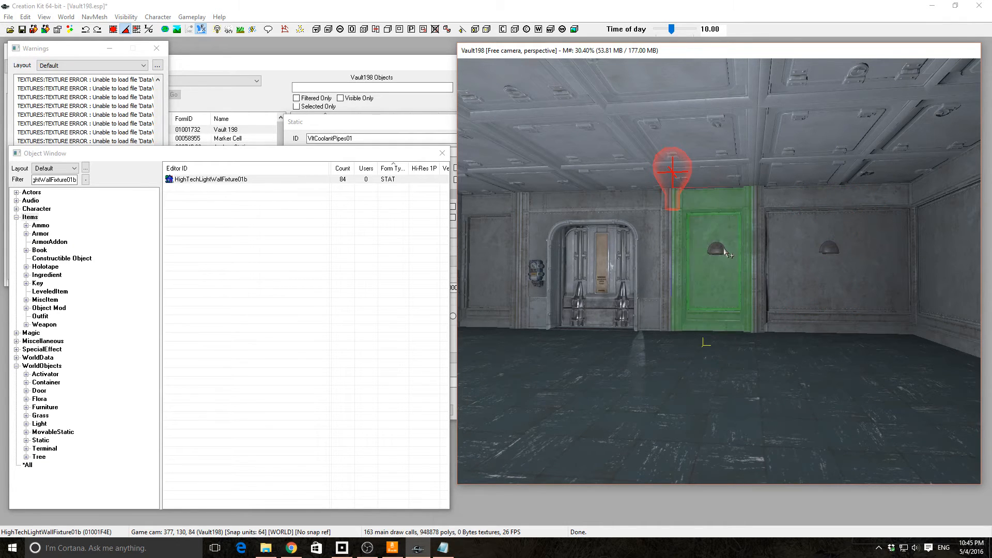
pyautogui.click(718, 250)
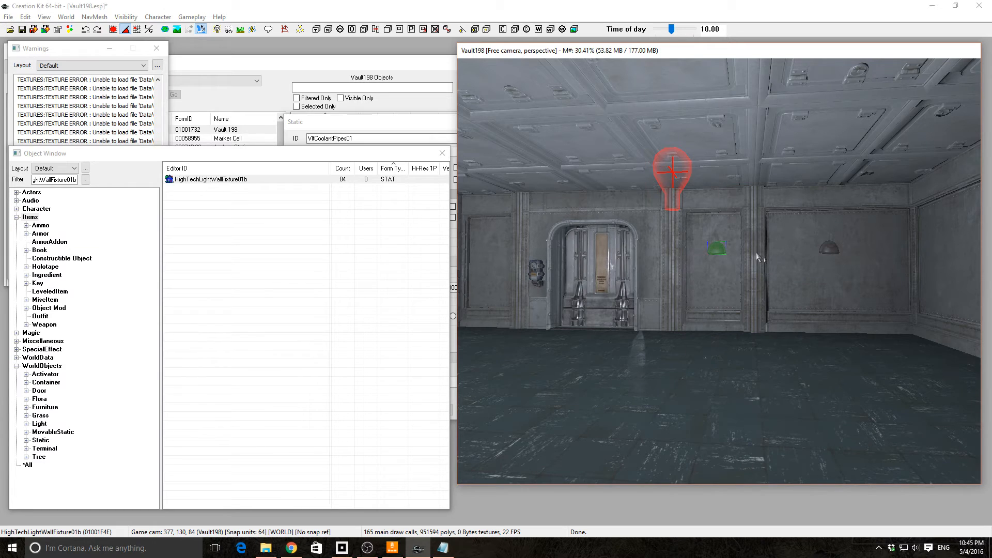
pyautogui.press('e')
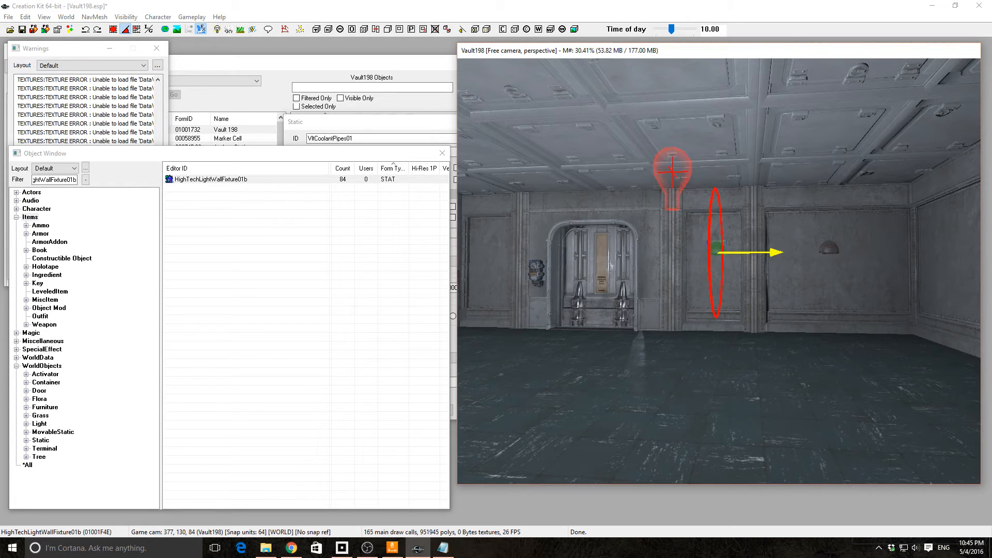
pyautogui.moveTo(774, 254); pyautogui.dragTo(548, 253)
pyautogui.press('e')
pyautogui.moveTo(764, 258); pyautogui.dragTo(798, 262, button='middle')
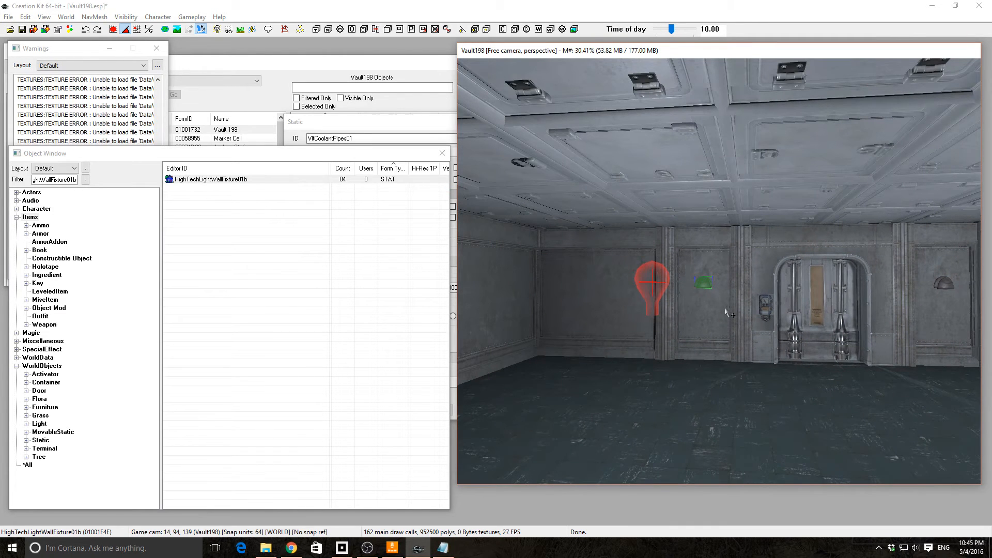
pyautogui.press('e')
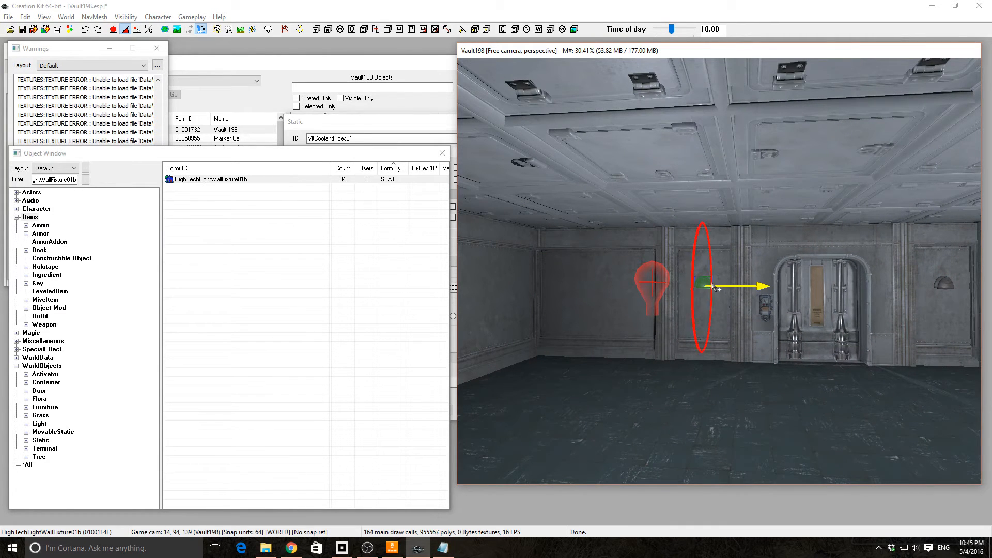
pyautogui.moveTo(762, 286); pyautogui.dragTo(657, 286)
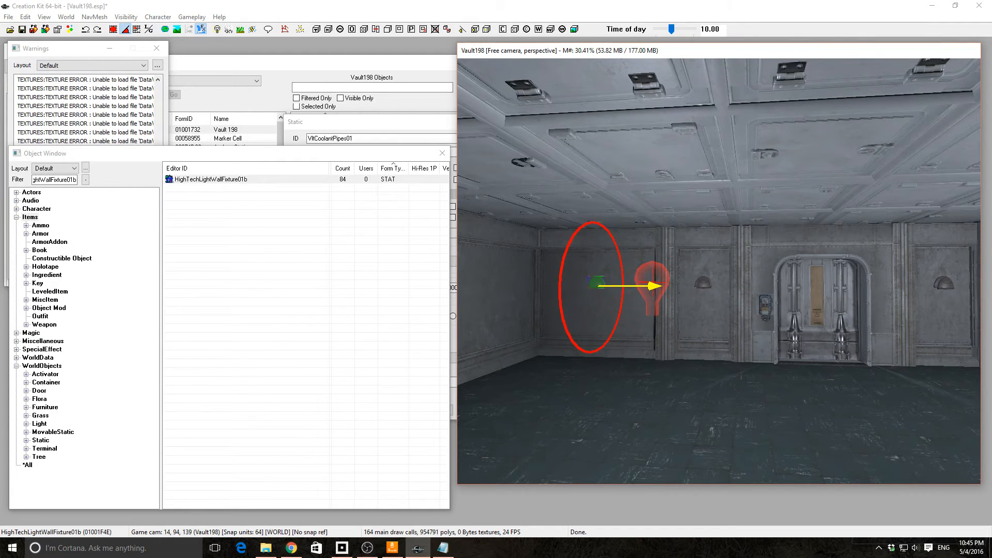
pyautogui.press('e')
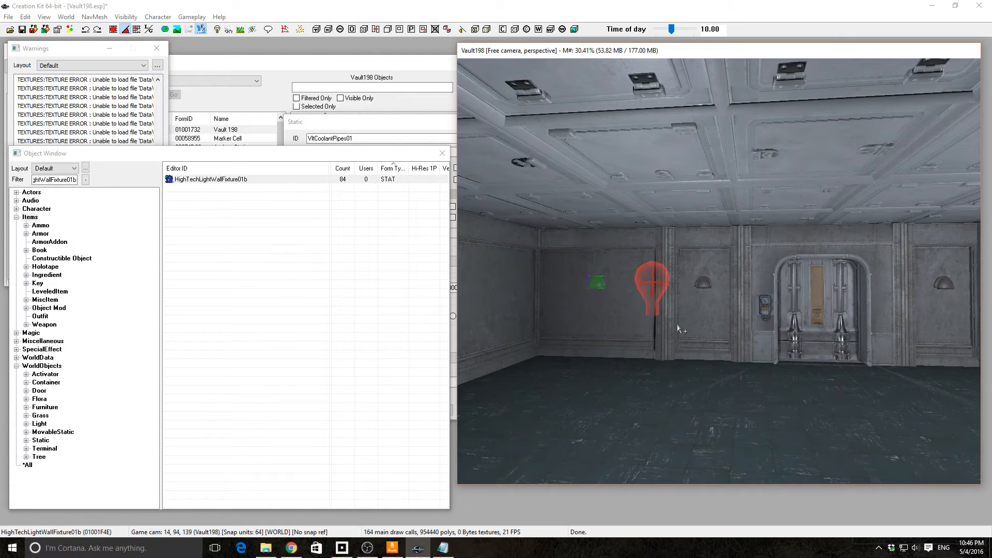
pyautogui.keyDown('shift'); pyautogui.moveTo(690, 336); pyautogui.dragTo(707, 350, button='middle'); pyautogui.keyUp('shift')
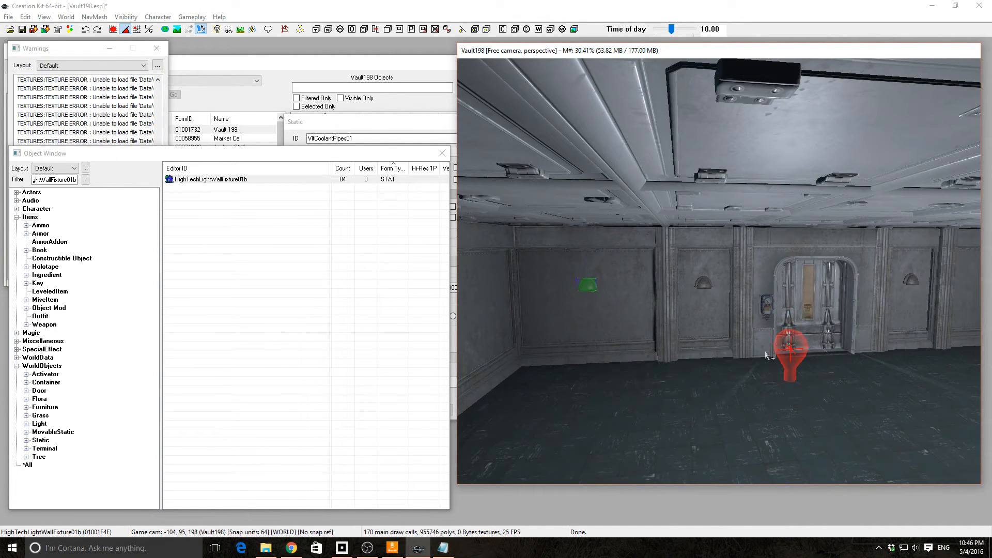
pyautogui.click(786, 342)
# Turn on bright preview lighting and delete the light bulb on the right wall
pyautogui.press('Delete')
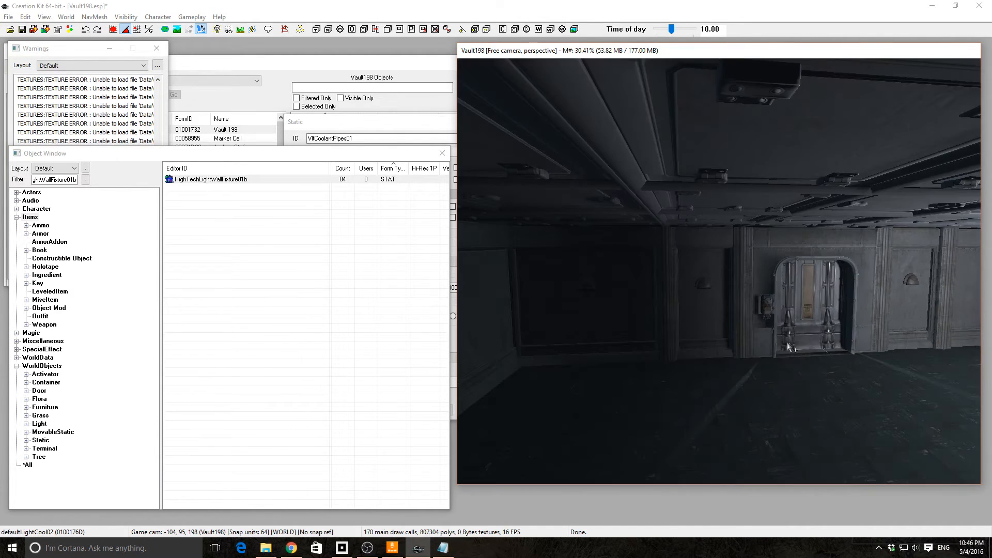
pyautogui.press('a')
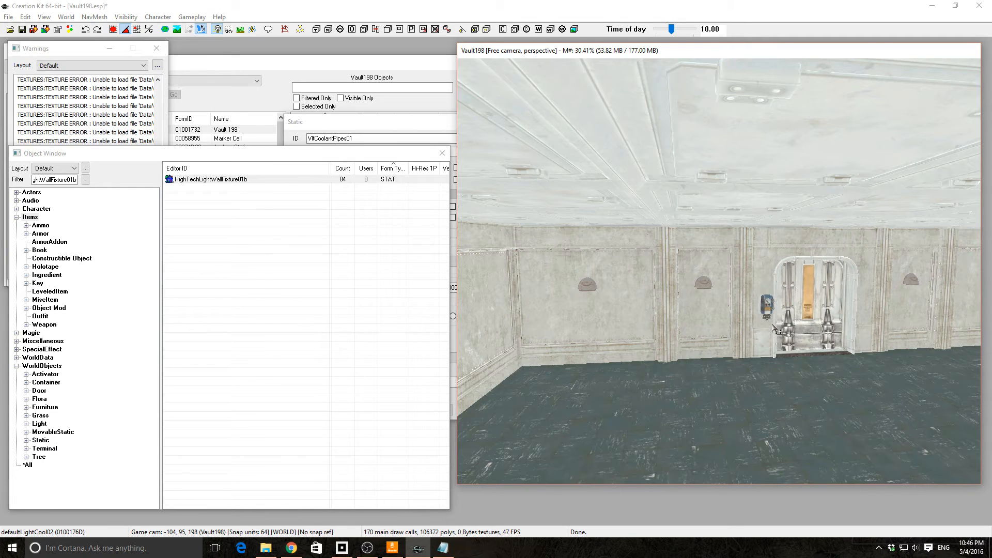
pyautogui.moveTo(801, 318); pyautogui.dragTo(893, 266, button='middle')
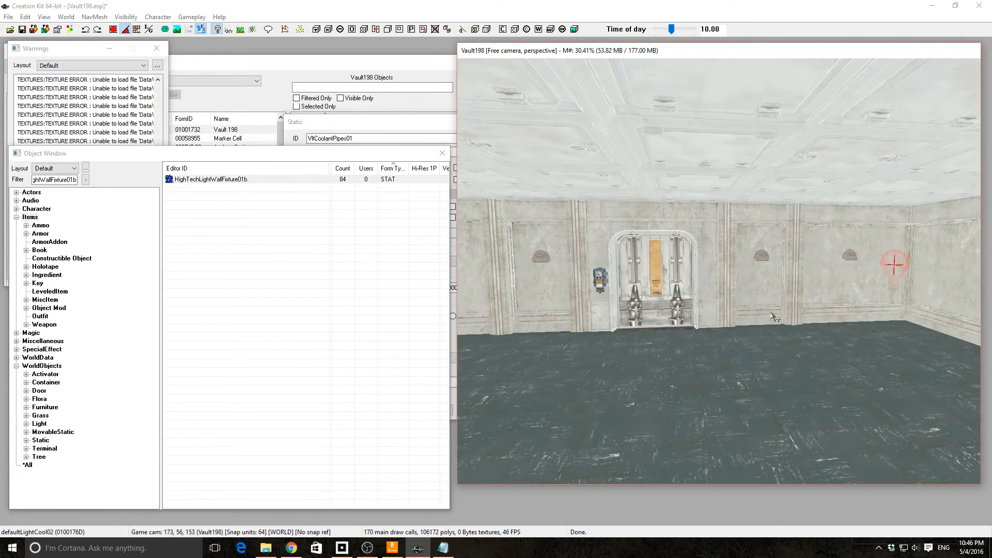
pyautogui.click(892, 262)
pyautogui.press('Delete')
pyautogui.moveTo(801, 311); pyautogui.dragTo(824, 315, button='middle')
# From top view, move defaultLightCool02 onto the far-wall fixture and lower it down the wall
pyautogui.press('t')
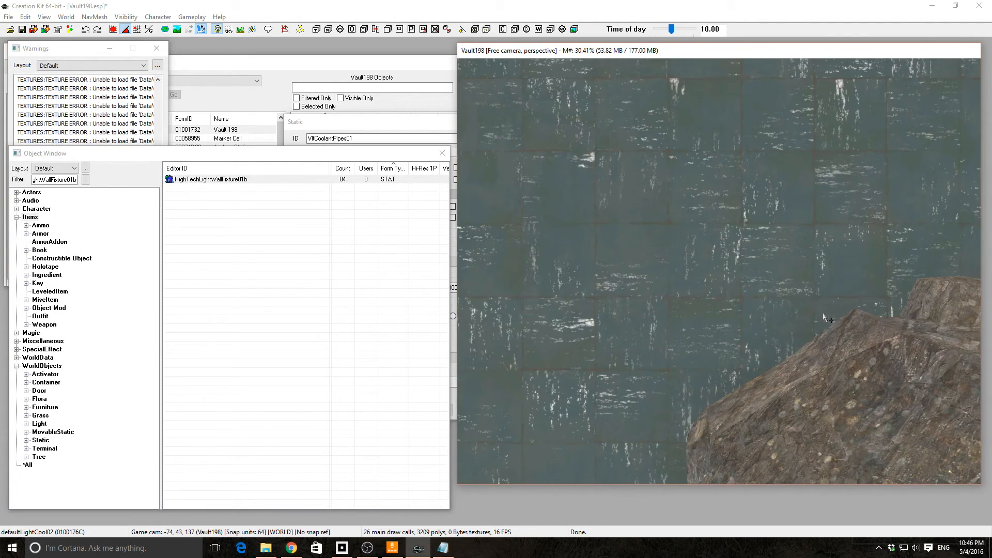
pyautogui.scroll(-8, 869, 259)
pyautogui.scroll(-1, 869, 259)
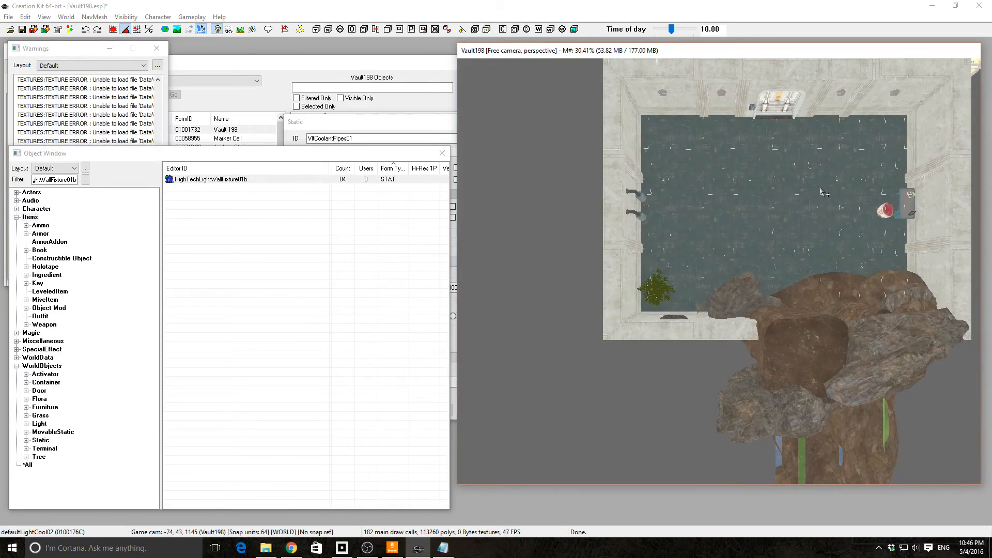
pyautogui.moveTo(821, 189); pyautogui.dragTo(784, 213, button='middle')
pyautogui.scroll(5, 784, 213)
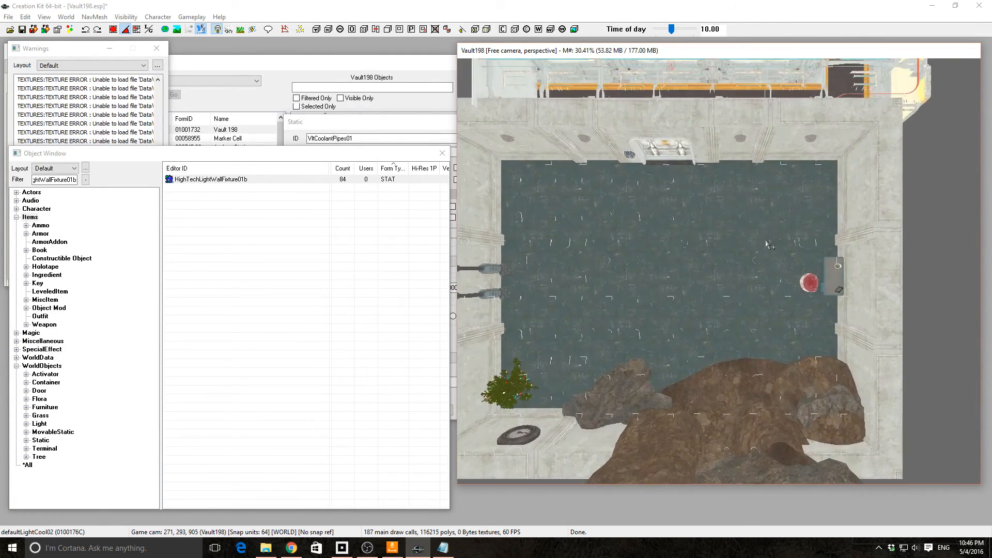
pyautogui.scroll(-3, 764, 254)
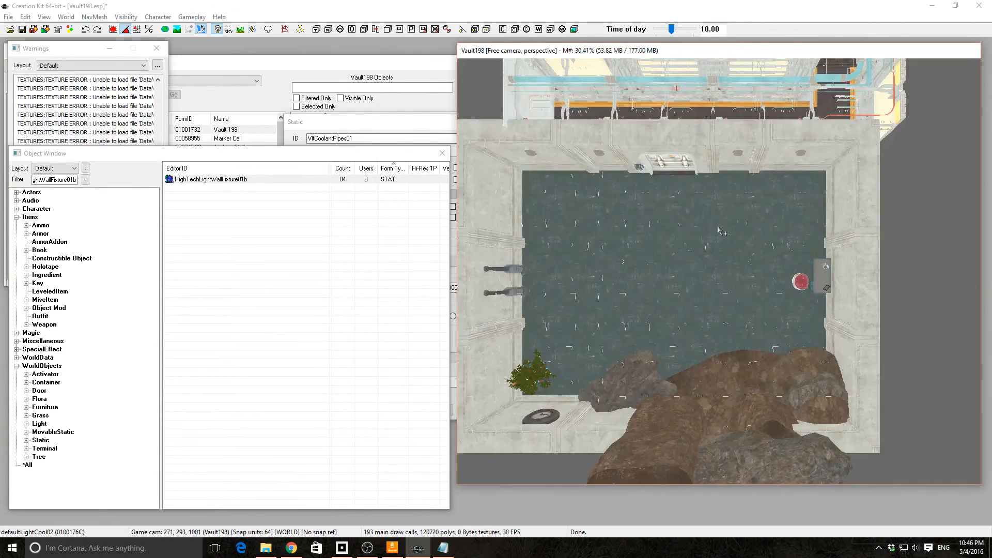
pyautogui.moveTo(692, 173); pyautogui.dragTo(697, 202, button='middle')
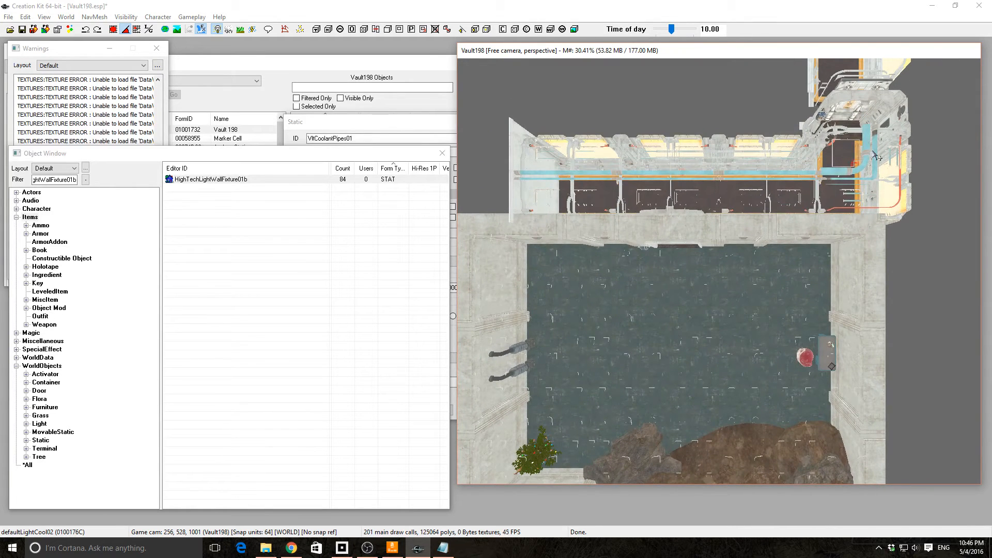
pyautogui.press('t')
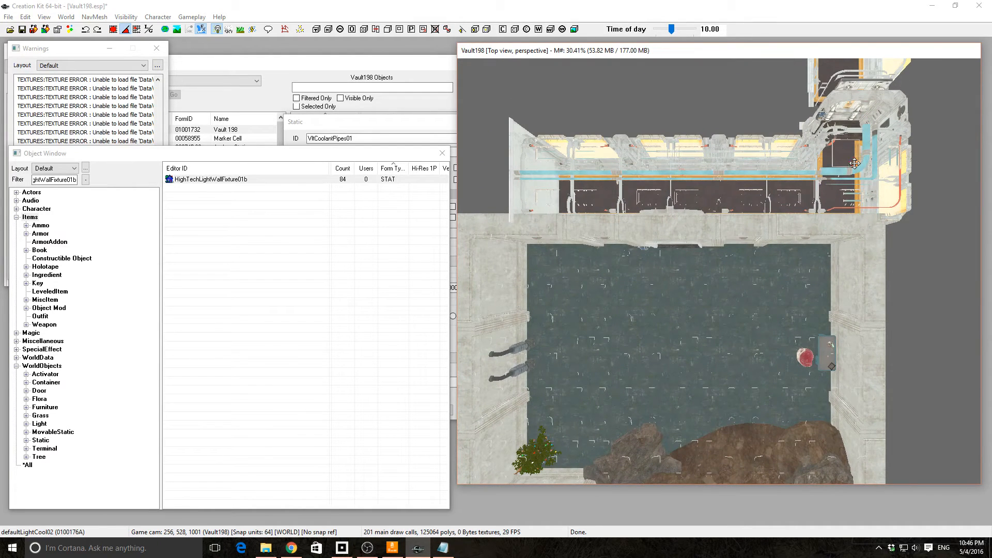
pyautogui.moveTo(855, 164); pyautogui.dragTo(854, 160)
pyautogui.press('a')
pyautogui.keyDown('shift'); pyautogui.moveTo(807, 265); pyautogui.dragTo(827, 198, button='middle'); pyautogui.keyUp('shift')
pyautogui.moveTo(836, 162); pyautogui.dragTo(836, 185)
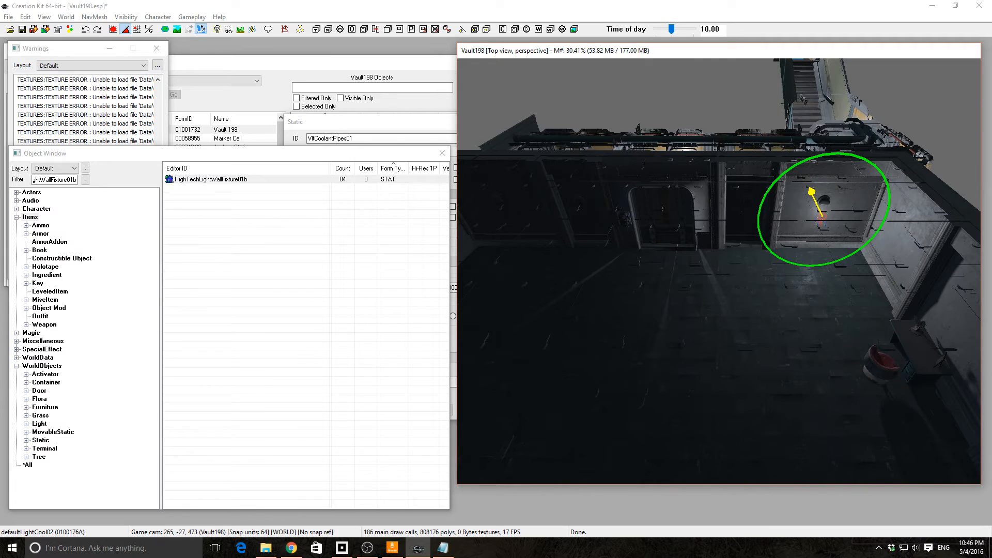
# Place cool lights on each back-wall panel fixture, moving copies leftward to the far-left panel
pyautogui.moveTo(812, 212)
pyautogui.keyDown('shift'); pyautogui.mouseDown(button='middle')
pyautogui.moveTo(822, 243)
pyautogui.moveTo(805, 179)
pyautogui.moveTo(813, 204)
pyautogui.moveTo(826, 203)
pyautogui.mouseUp(button='middle'); pyautogui.keyUp('shift')
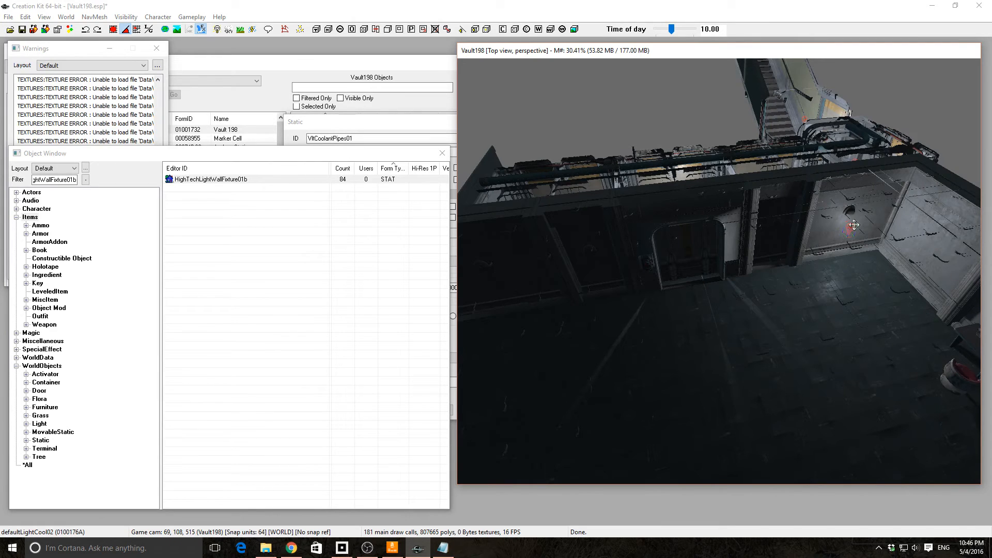
pyautogui.keyDown('shift'); pyautogui.moveTo(825, 240); pyautogui.dragTo(810, 232, button='middle'); pyautogui.keyUp('shift')
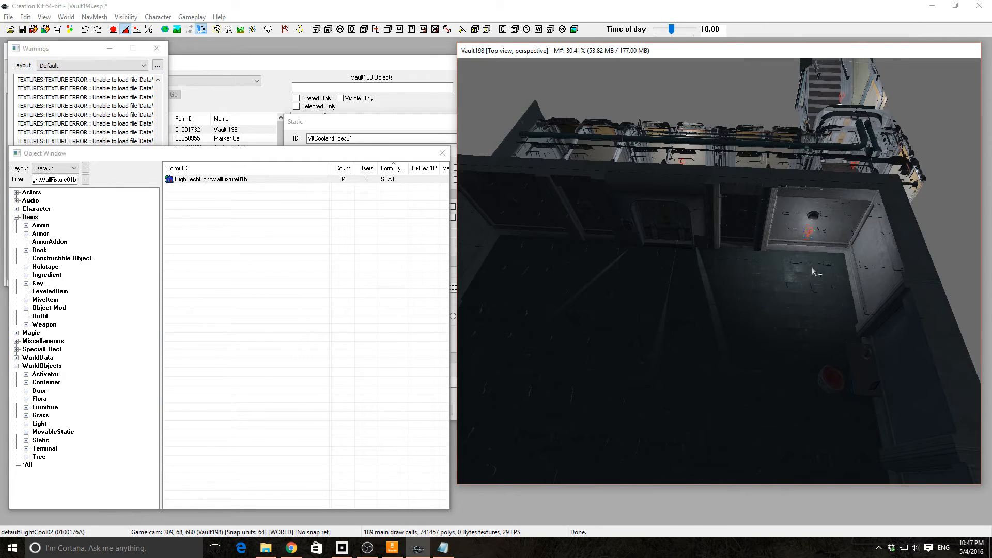
pyautogui.click(807, 234)
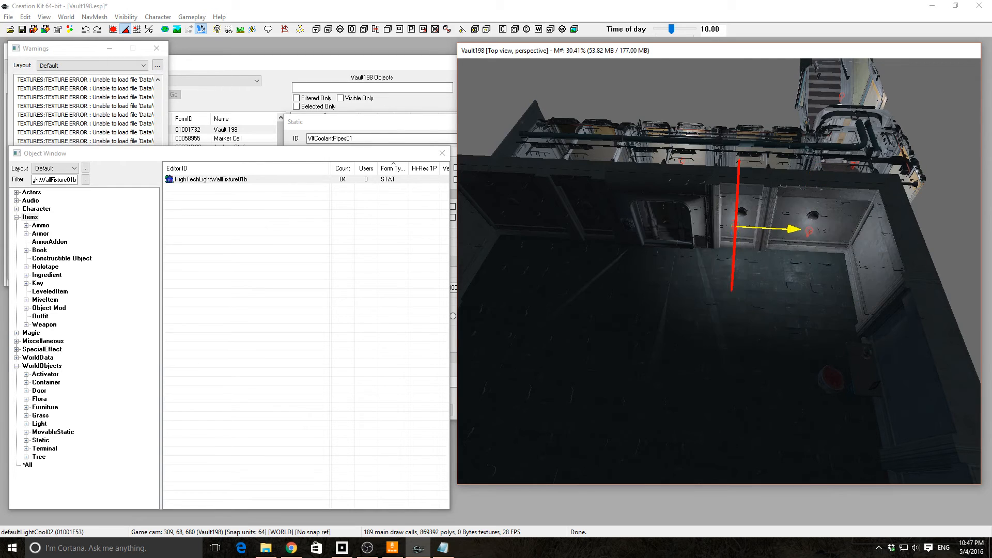
pyautogui.moveTo(793, 228)
pyautogui.mouseDown()
pyautogui.moveTo(670, 221)
pyautogui.moveTo(800, 229)
pyautogui.mouseUp()
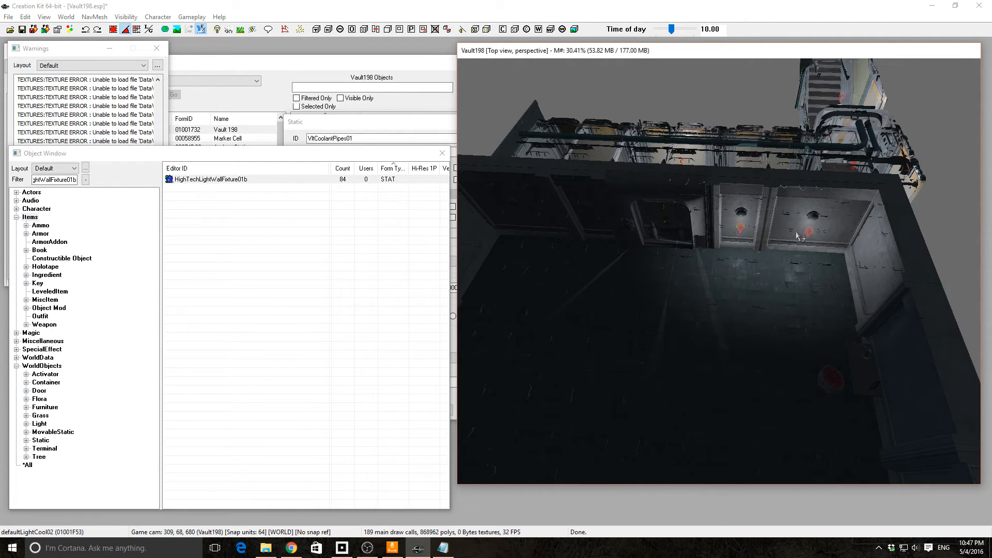
pyautogui.click(788, 232)
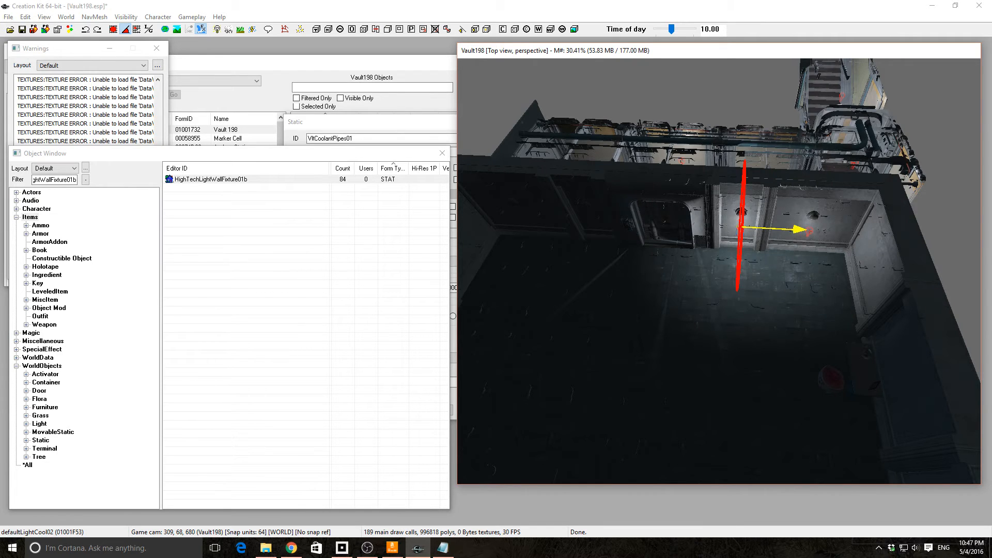
pyautogui.moveTo(788, 233); pyautogui.dragTo(632, 227)
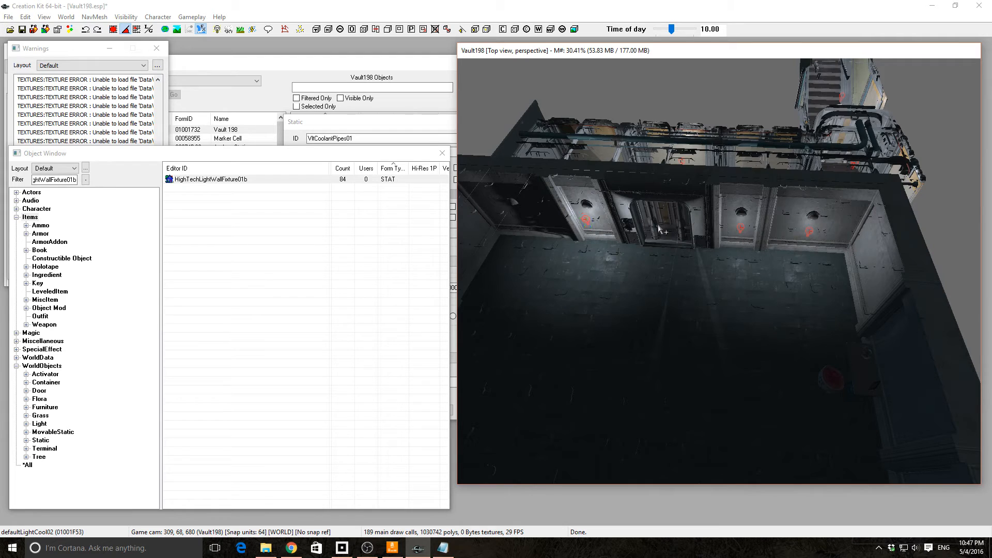
pyautogui.moveTo(634, 220); pyautogui.dragTo(565, 218)
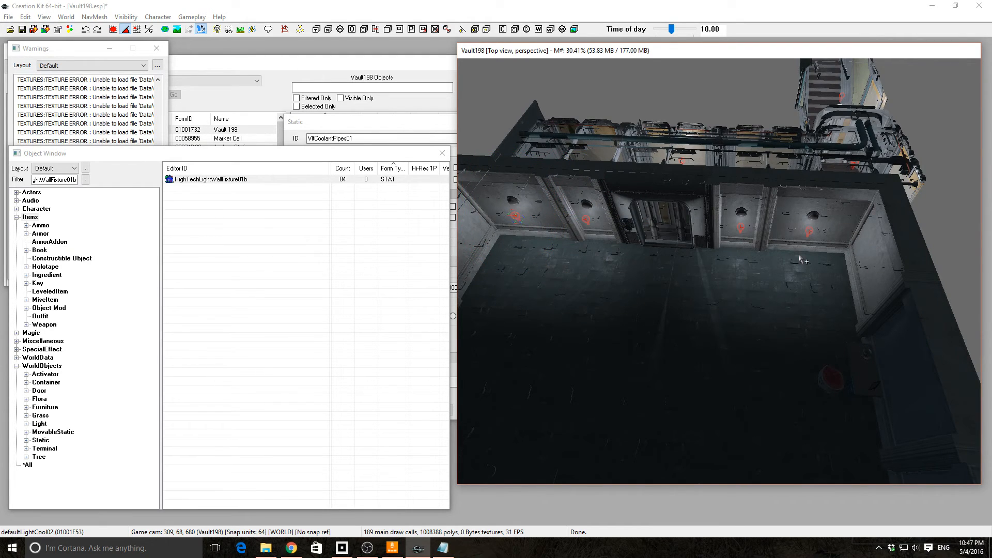
# Delete the stray light in the corridor and check the room lighting
pyautogui.moveTo(799, 259); pyautogui.dragTo(778, 250, button='middle')
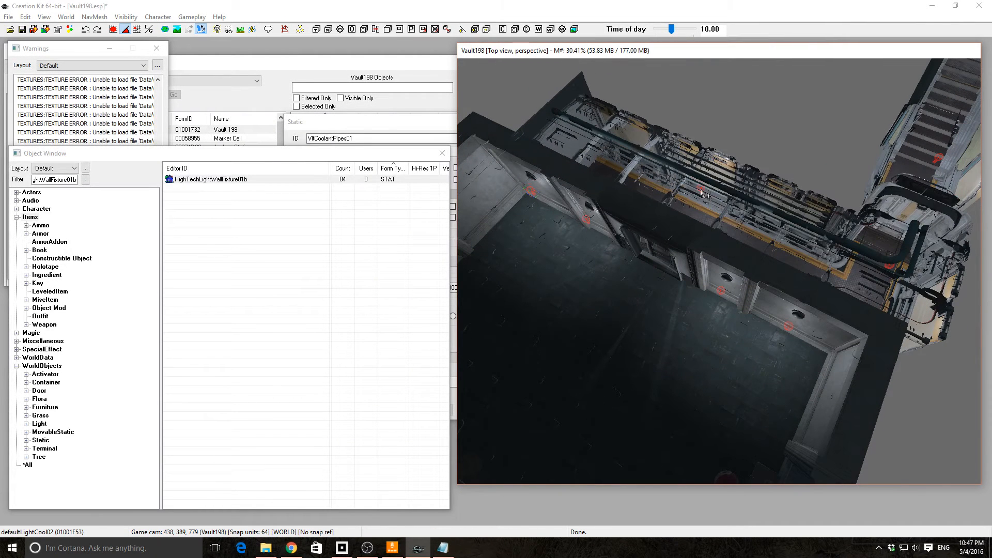
pyautogui.press('Delete')
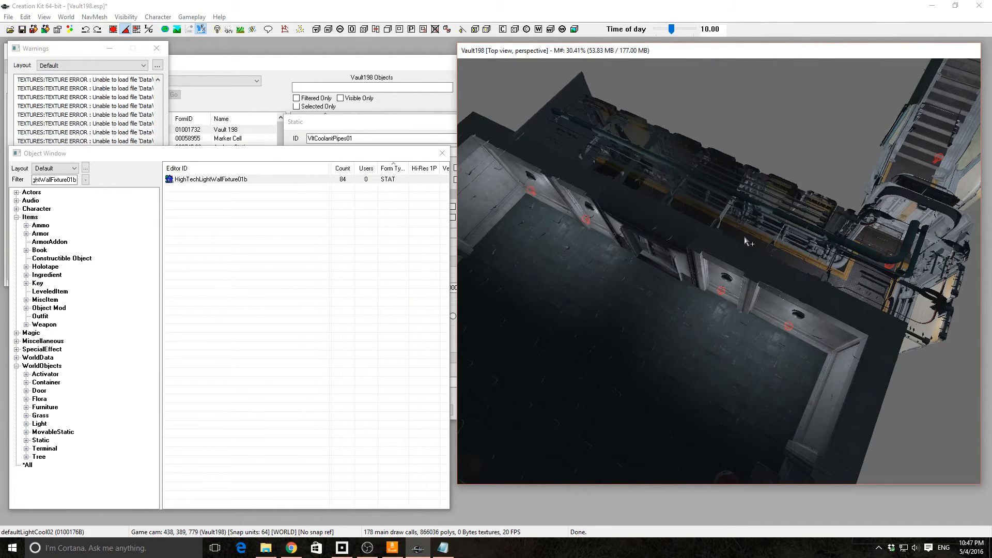
pyautogui.moveTo(763, 195); pyautogui.dragTo(795, 245, button='middle')
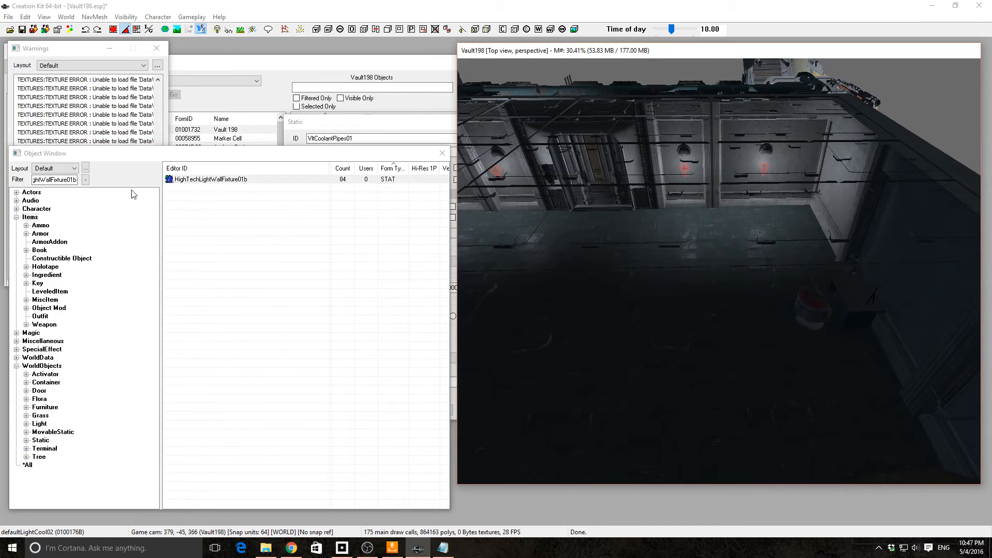
# Filter the Object Window by 'ceilingl' and open the CeilingLightHangingNS pack-in for editing
pyautogui.click(63, 180)
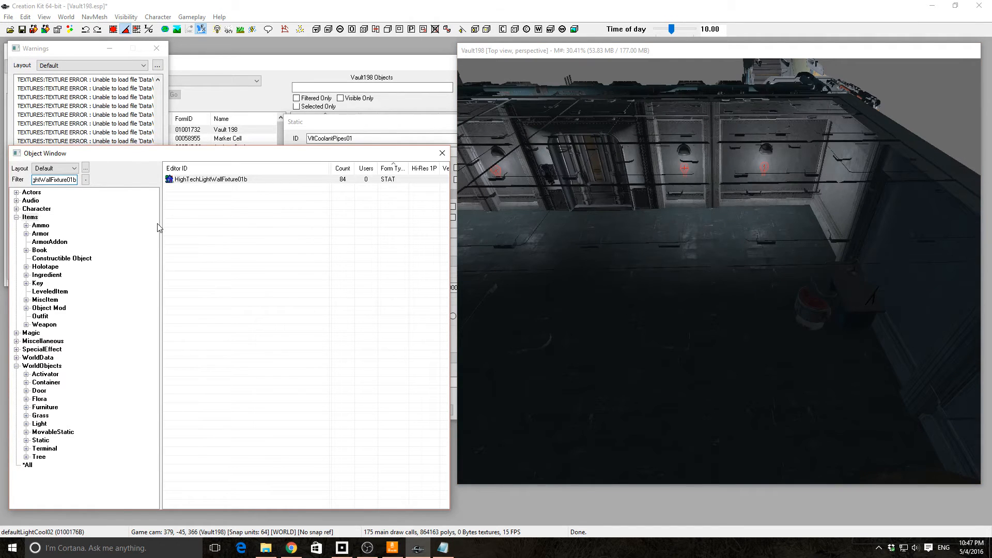
pyautogui.moveTo(75, 182); pyautogui.dragTo(1, 181)
pyautogui.write('wb')
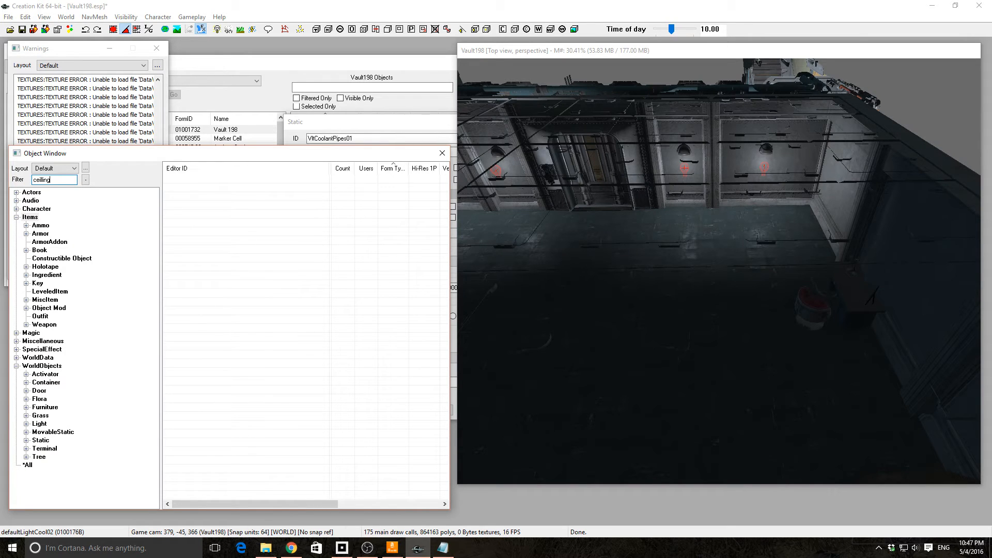
pyautogui.click(29, 217)
pyautogui.hotkey('alt', 'Tab')
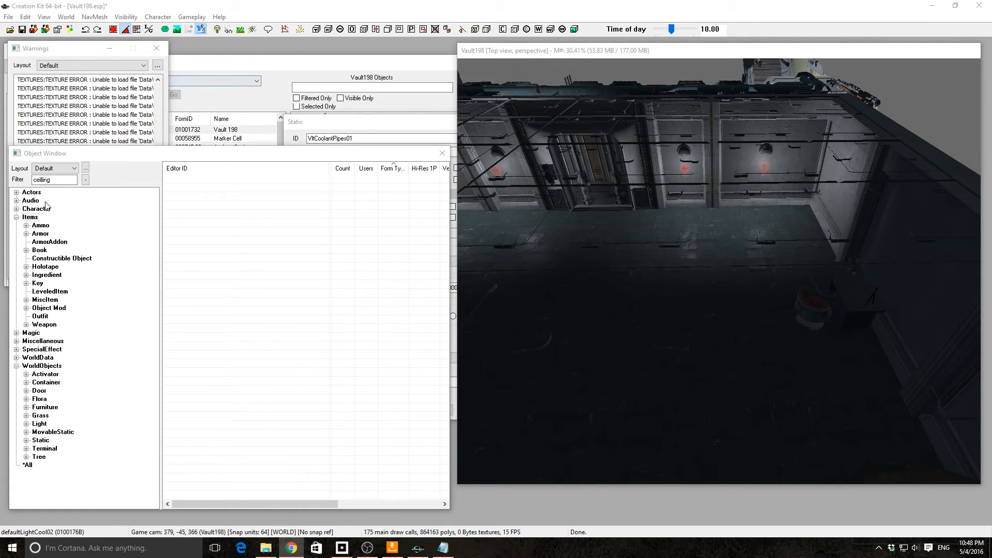
pyautogui.click(43, 180)
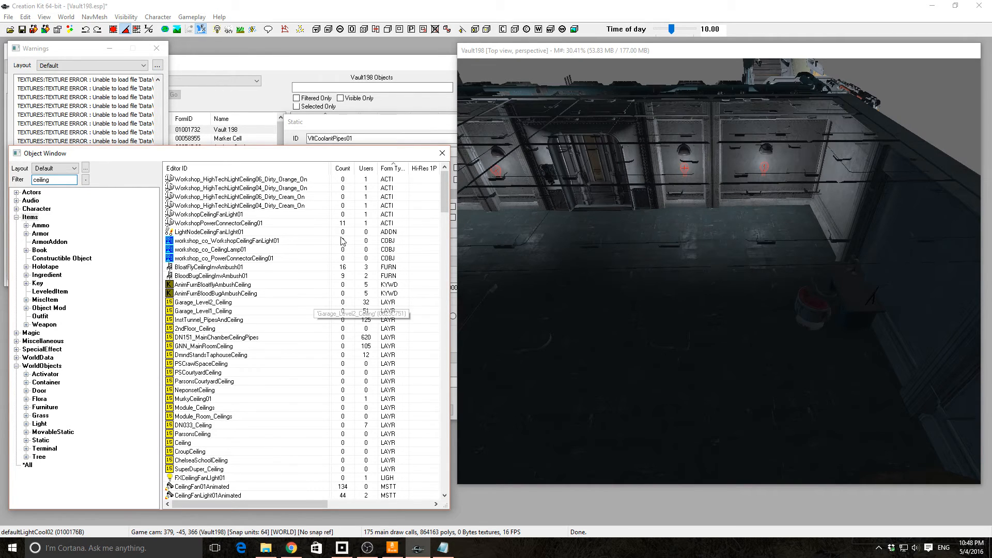
pyautogui.moveTo(444, 194); pyautogui.dragTo(435, 301)
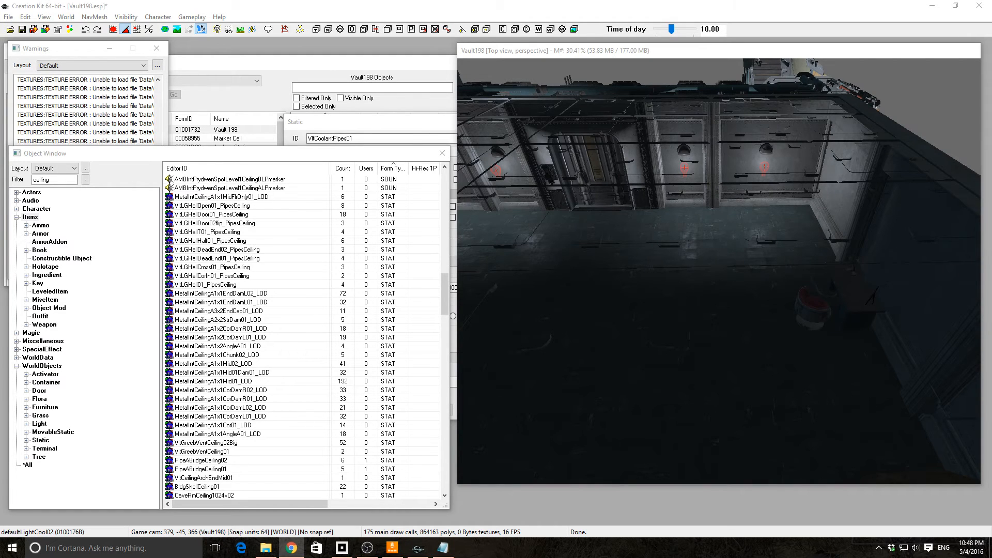
pyautogui.click(252, 293)
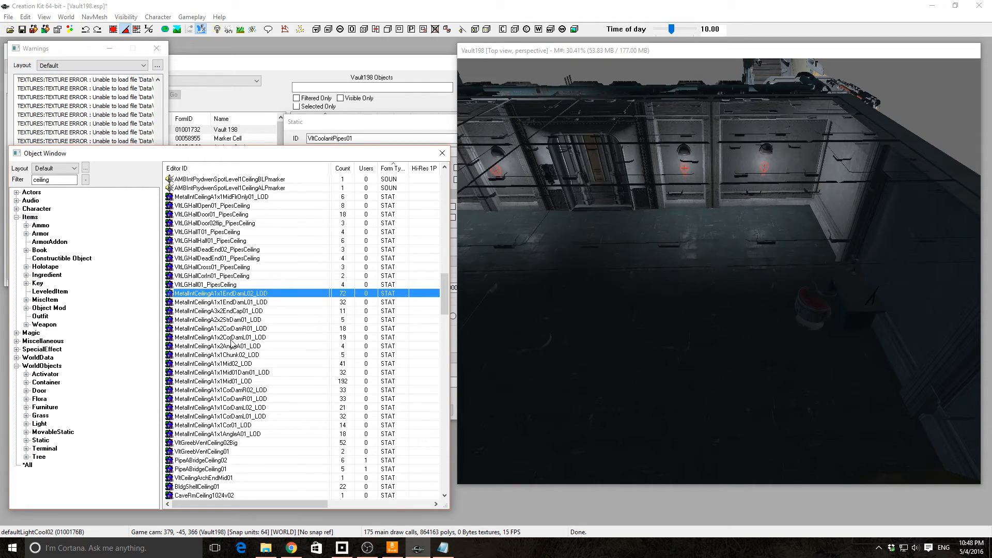
pyautogui.scroll(-2, 230, 344)
pyautogui.scroll(3, 230, 344)
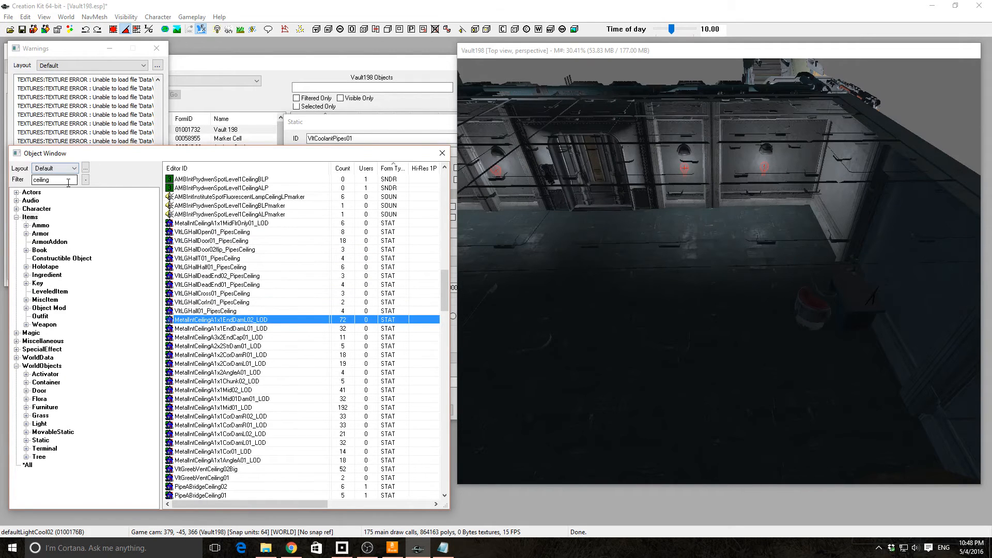
pyautogui.click(69, 183)
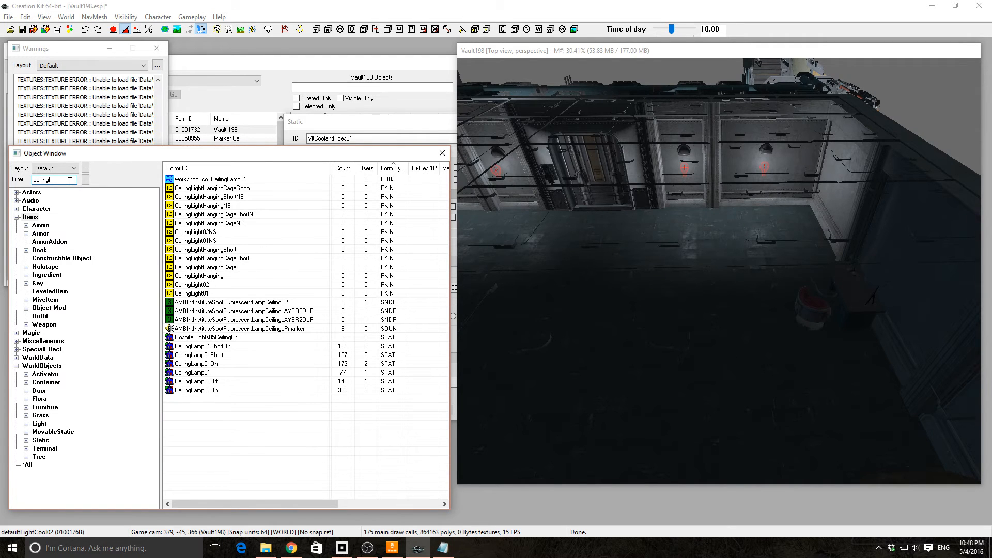
pyautogui.doubleClick(231, 206)
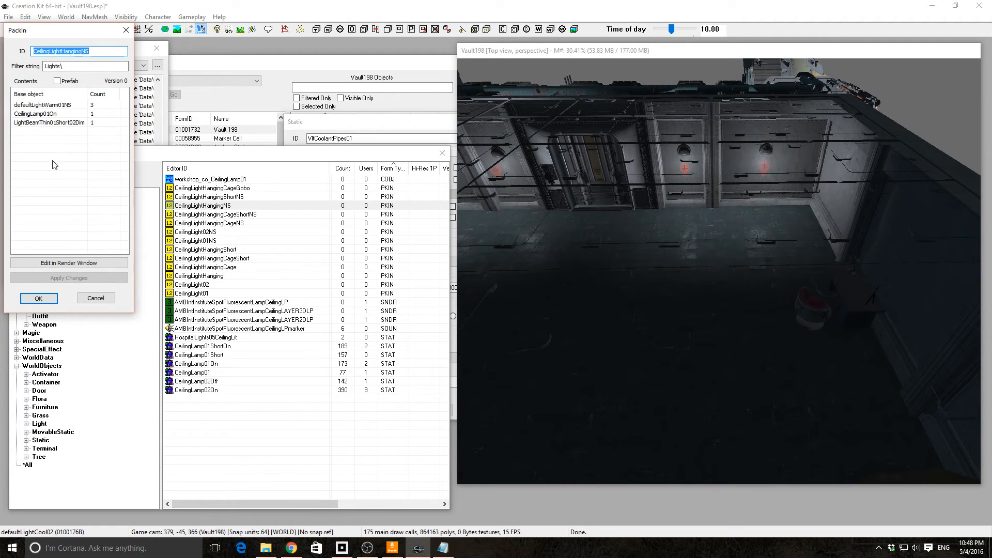
# Place CeilingLightHangingNS in the room and raise it along Z up to the ceiling
pyautogui.click(45, 298)
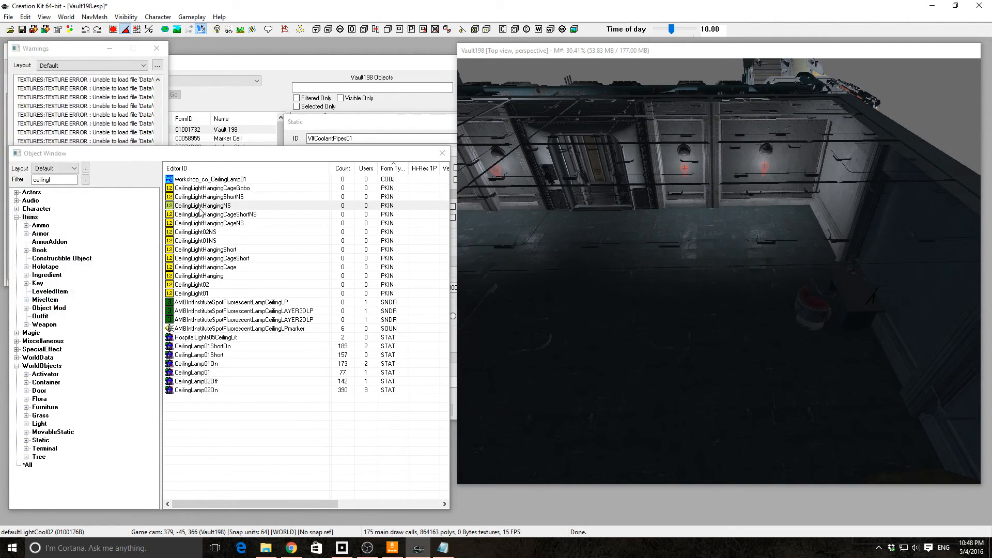
pyautogui.moveTo(200, 212); pyautogui.dragTo(594, 277)
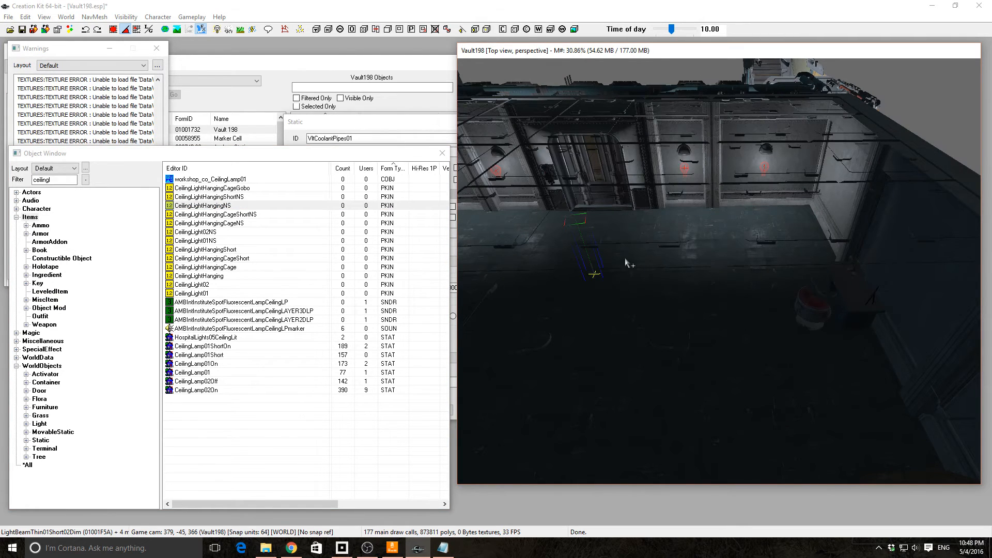
pyautogui.keyDown('shift'); pyautogui.moveTo(625, 260); pyautogui.dragTo(686, 262, button='middle'); pyautogui.keyUp('shift')
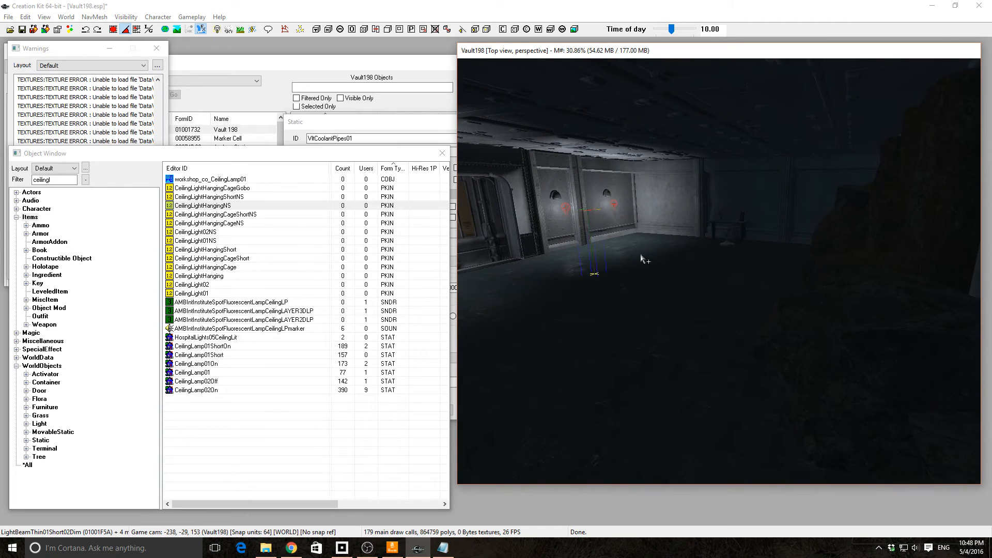
pyautogui.press('z')
pyautogui.moveTo(592, 224); pyautogui.dragTo(571, 72)
pyautogui.moveTo(609, 234)
pyautogui.keyDown('shift'); pyautogui.mouseDown(button='middle')
pyautogui.moveTo(643, 221)
pyautogui.moveTo(654, 238)
pyautogui.moveTo(669, 231)
pyautogui.moveTo(636, 197)
pyautogui.mouseUp(button='middle'); pyautogui.keyUp('shift')
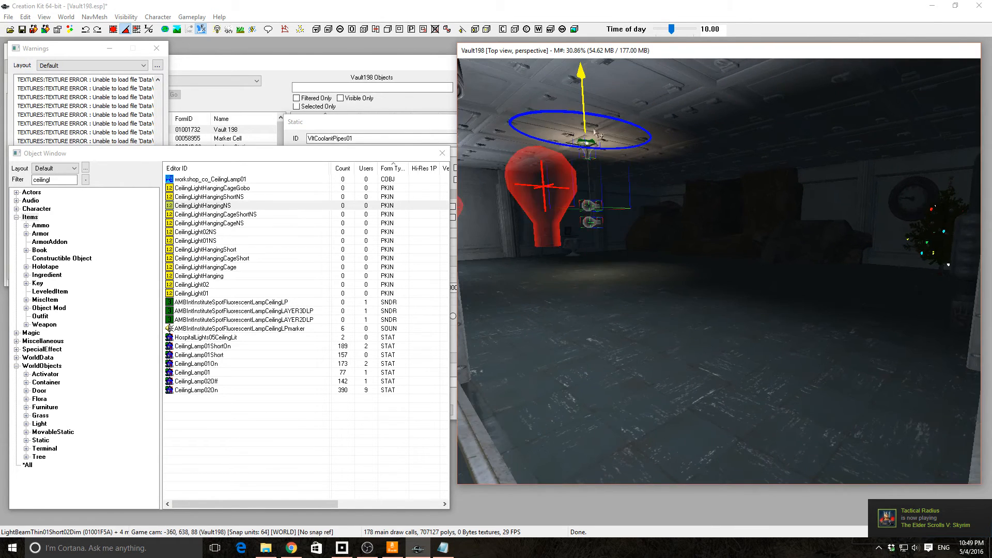
pyautogui.moveTo(582, 93)
pyautogui.mouseDown()
pyautogui.moveTo(586, 142)
pyautogui.moveTo(584, 85)
pyautogui.mouseUp()
# Slide the hanging light sideways along X and inspect it from below
pyautogui.press('z')
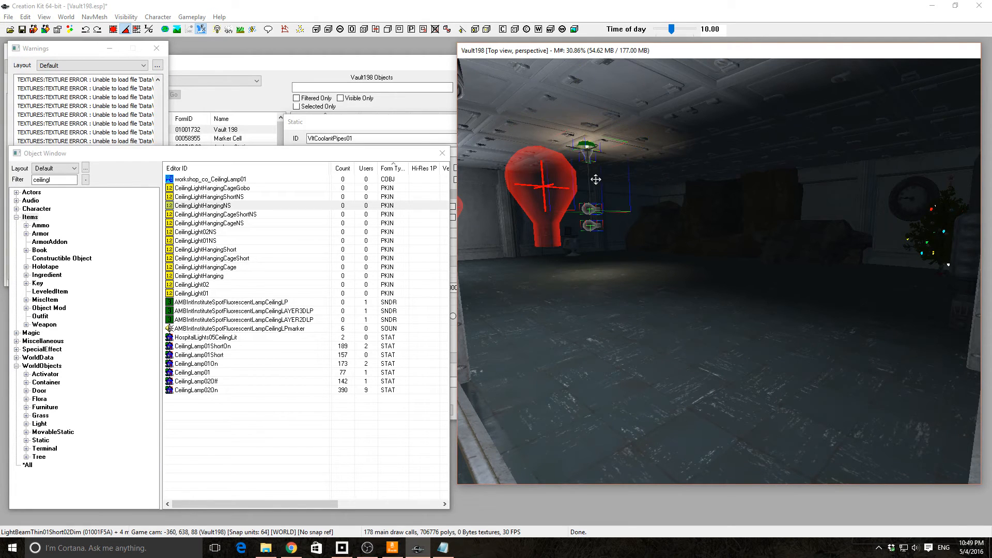
pyautogui.moveTo(595, 199); pyautogui.dragTo(596, 205, button='middle')
pyautogui.press('x')
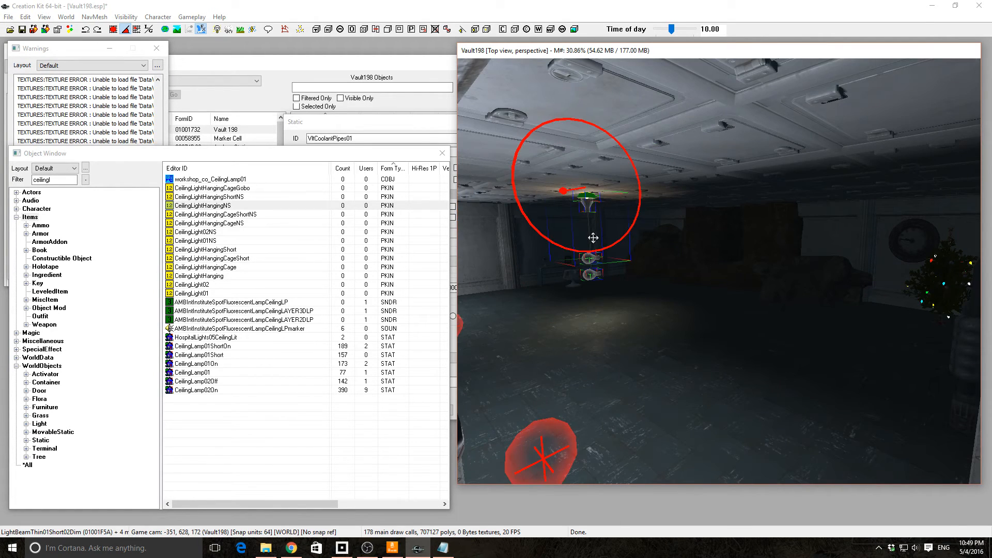
pyautogui.press('z')
pyautogui.press('x')
pyautogui.moveTo(585, 195); pyautogui.dragTo(573, 187)
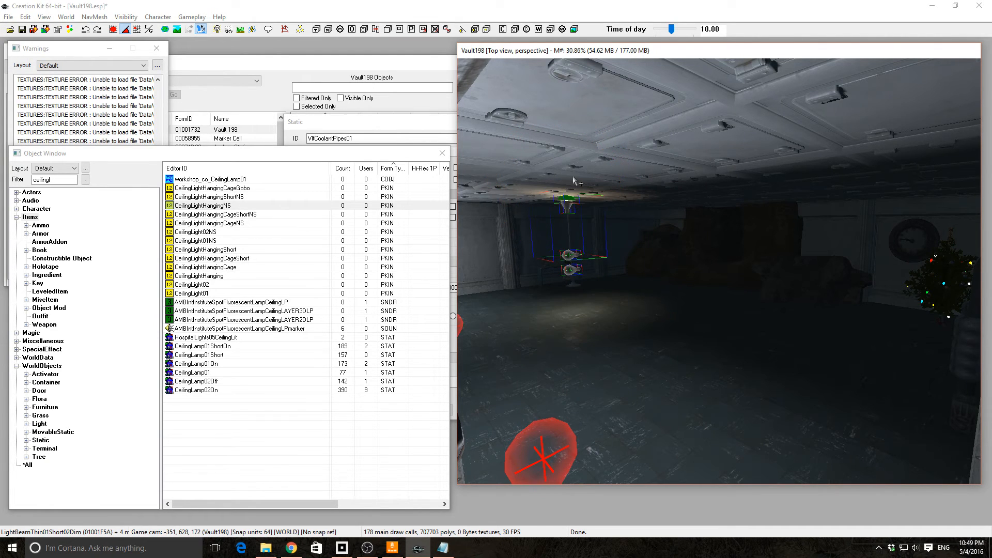
pyautogui.keyDown('shift'); pyautogui.moveTo(573, 181); pyautogui.dragTo(573, 186, button='middle'); pyautogui.keyUp('shift')
pyautogui.press('c')
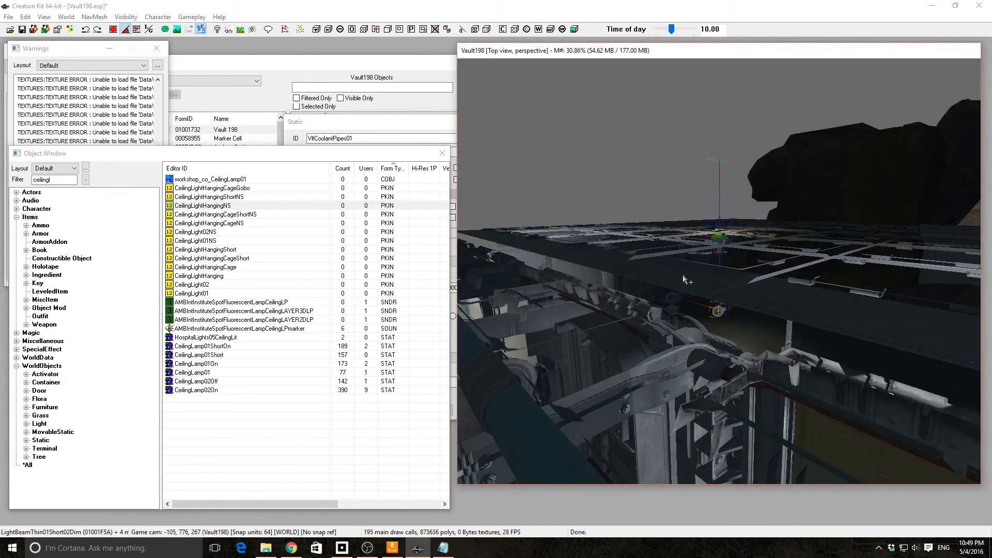
pyautogui.scroll(8, 686, 281)
pyautogui.scroll(2, 685, 282)
pyautogui.scroll(-2, 685, 283)
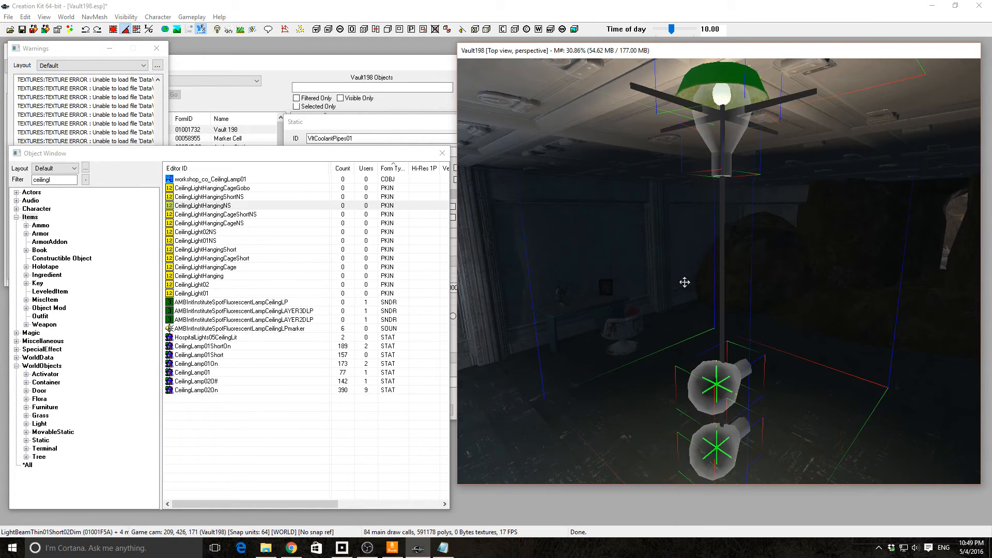
pyautogui.moveTo(688, 285)
pyautogui.keyDown('shift'); pyautogui.mouseDown(button='middle')
pyautogui.moveTo(702, 266)
pyautogui.moveTo(742, 263)
pyautogui.moveTo(797, 281)
pyautogui.moveTo(689, 273)
pyautogui.mouseUp(button='middle'); pyautogui.keyUp('shift')
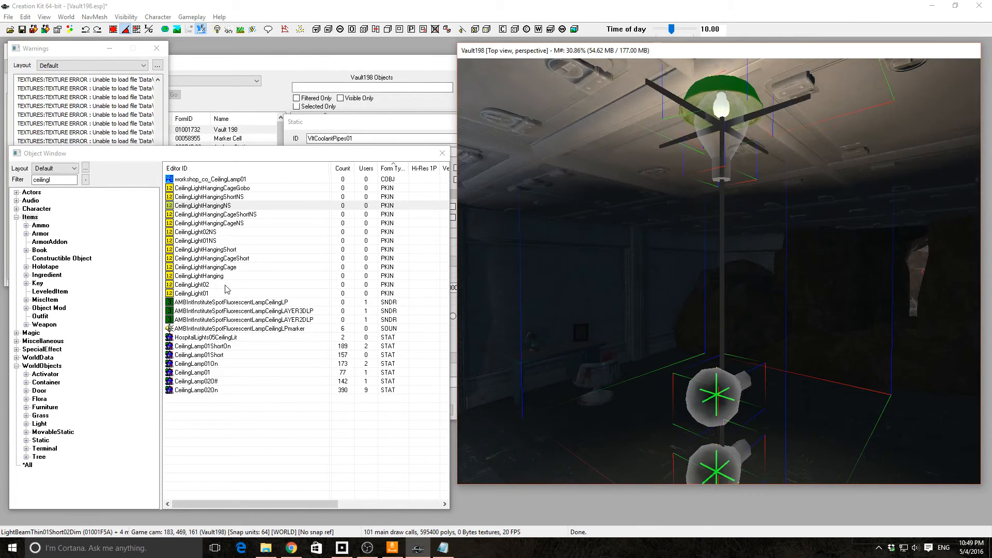
pyautogui.doubleClick(190, 208)
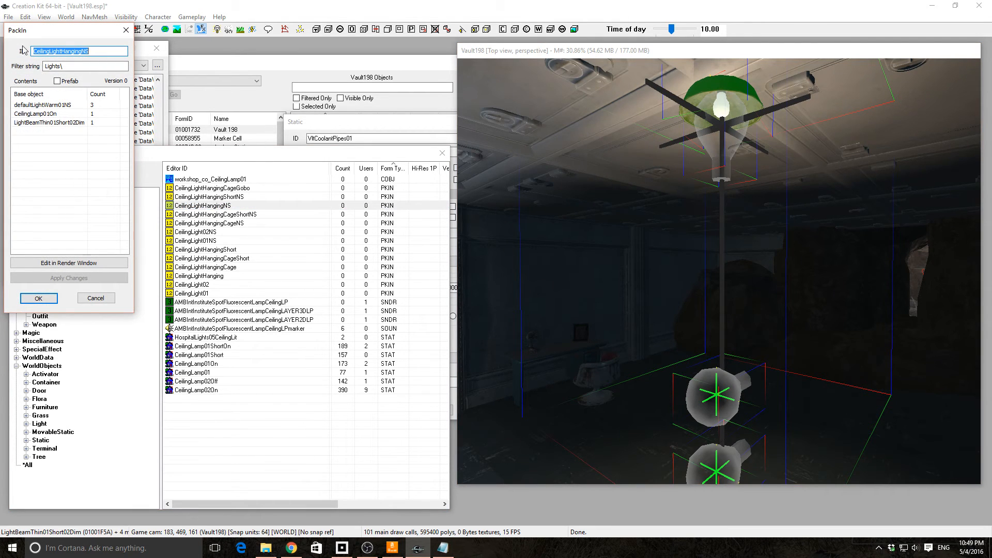
pyautogui.click(39, 114)
pyautogui.click(34, 124)
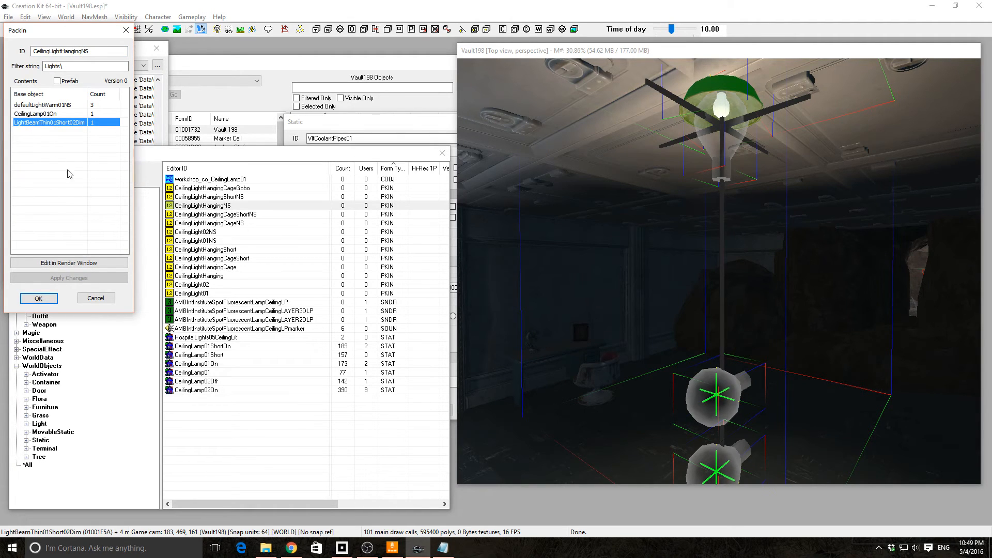
pyautogui.click(39, 298)
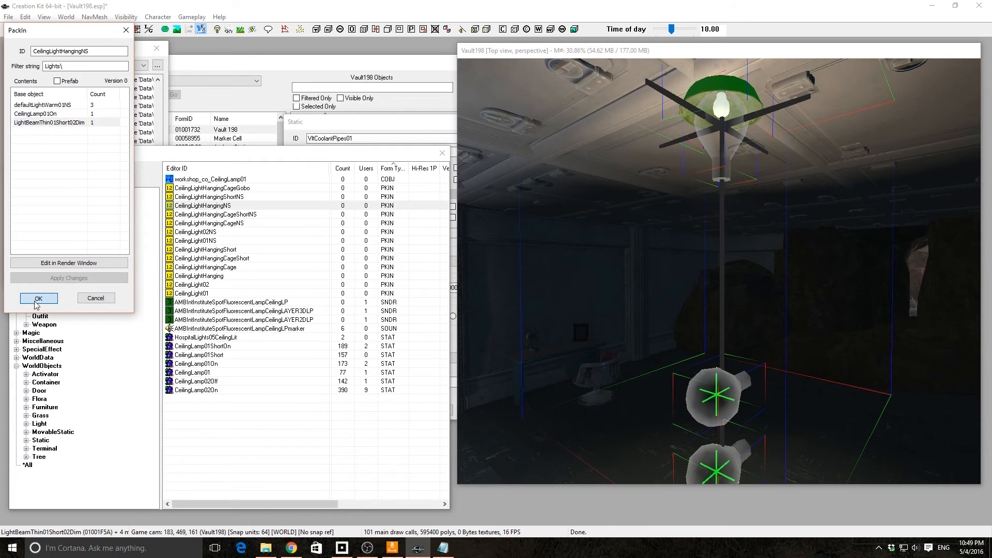
pyautogui.keyDown('shift'); pyautogui.moveTo(745, 199); pyautogui.dragTo(740, 225, button='middle'); pyautogui.keyUp('shift')
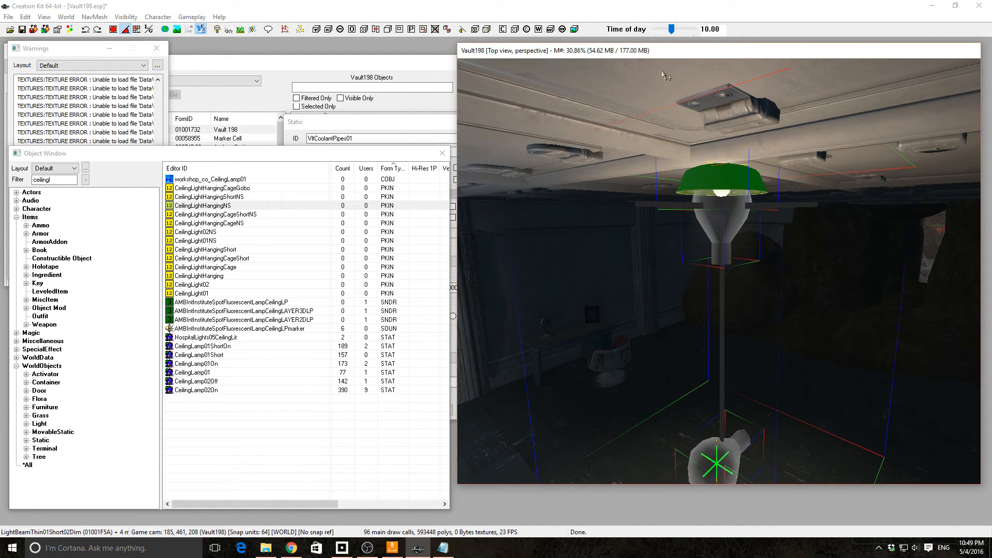
# Move the green-shaded lamp left, lower it, and slide it along Y toward the side wall
pyautogui.press('m')
pyautogui.moveTo(724, 247); pyautogui.dragTo(725, 247, button='middle')
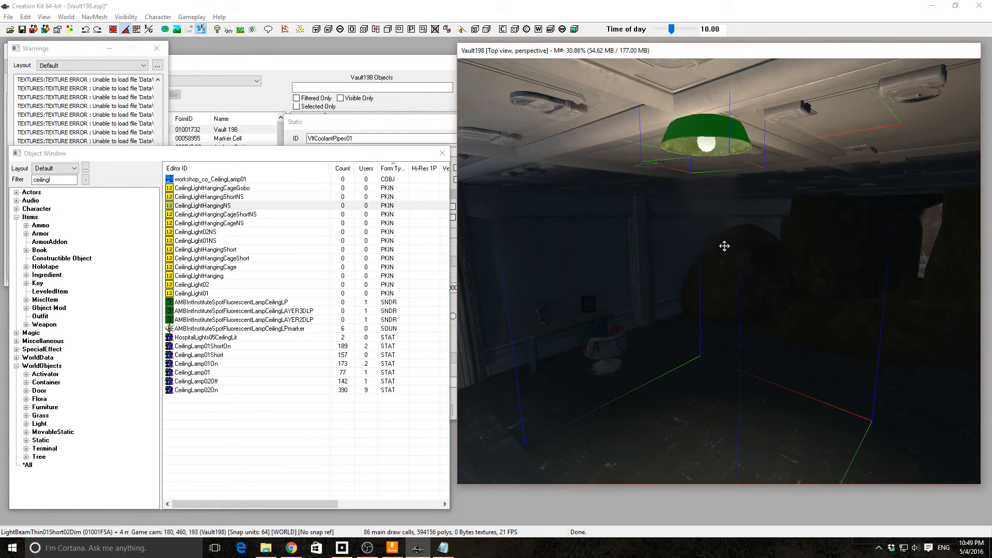
pyautogui.press('m')
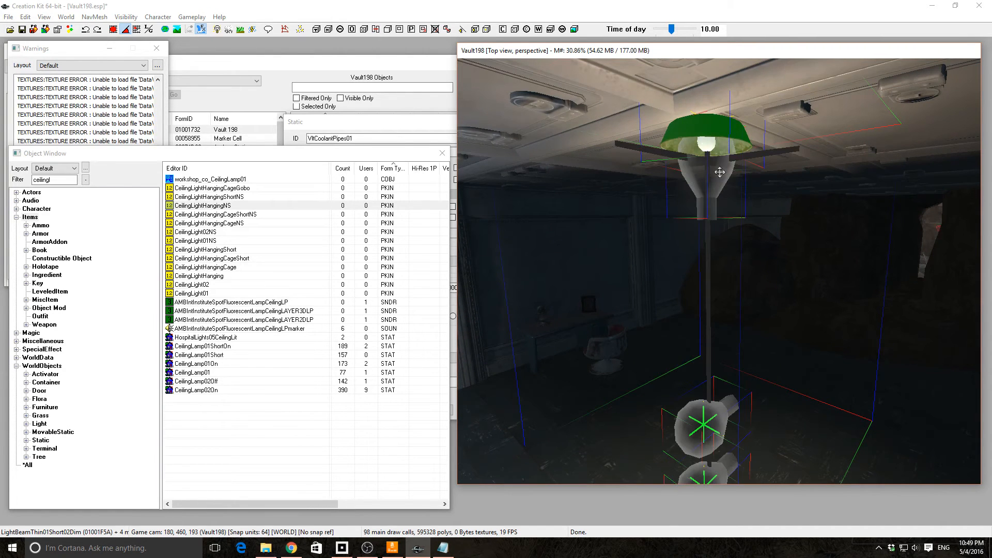
pyautogui.moveTo(706, 132); pyautogui.dragTo(482, 133)
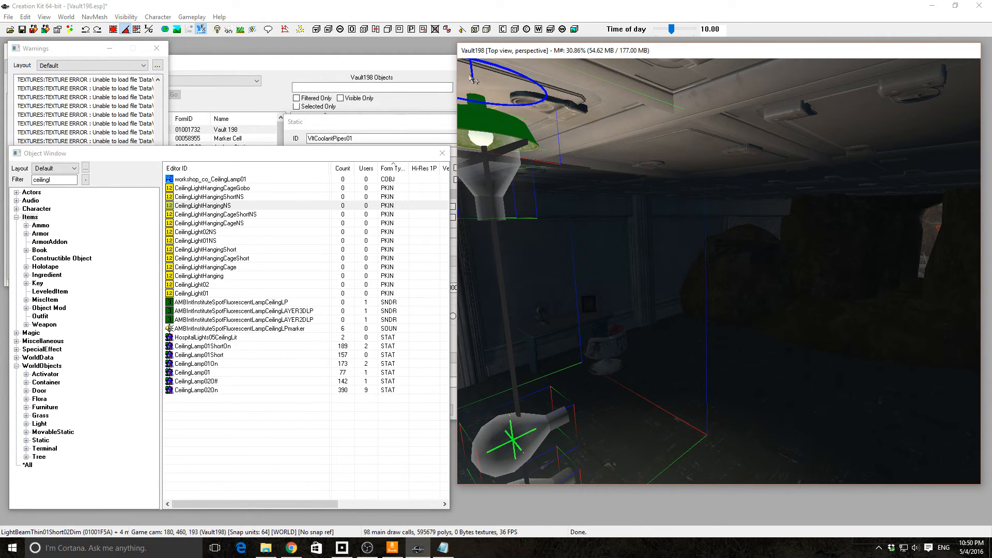
pyautogui.moveTo(471, 76); pyautogui.dragTo(476, 110)
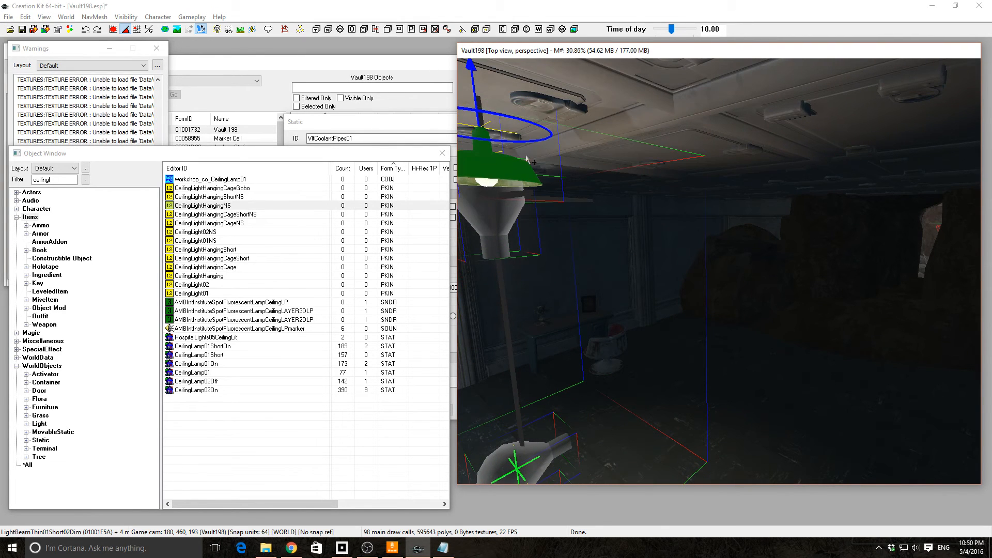
pyautogui.moveTo(477, 114)
pyautogui.keyDown('shift'); pyautogui.mouseDown(button='middle')
pyautogui.moveTo(513, 214)
pyautogui.moveTo(492, 190)
pyautogui.moveTo(496, 154)
pyautogui.mouseUp(button='middle'); pyautogui.keyUp('shift')
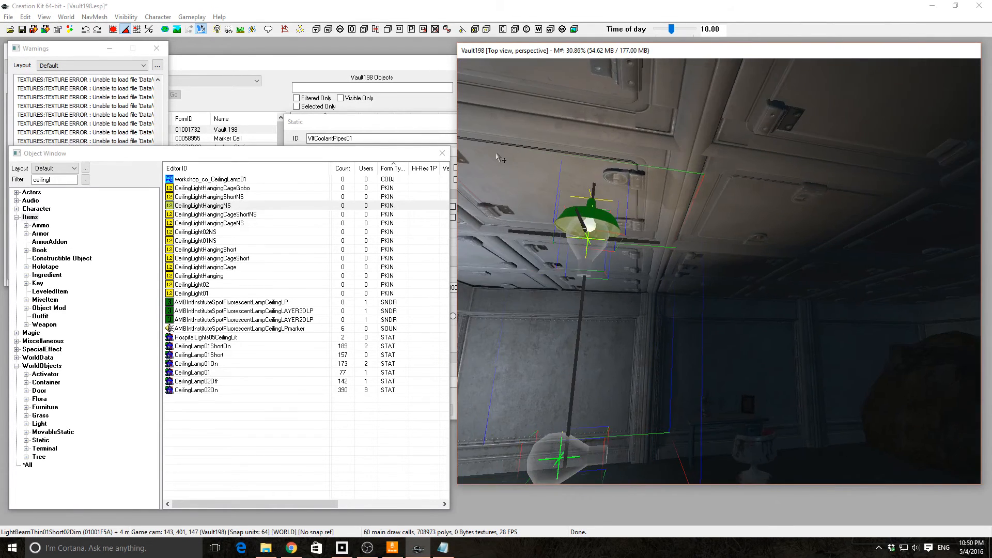
pyautogui.press('z')
pyautogui.press('c')
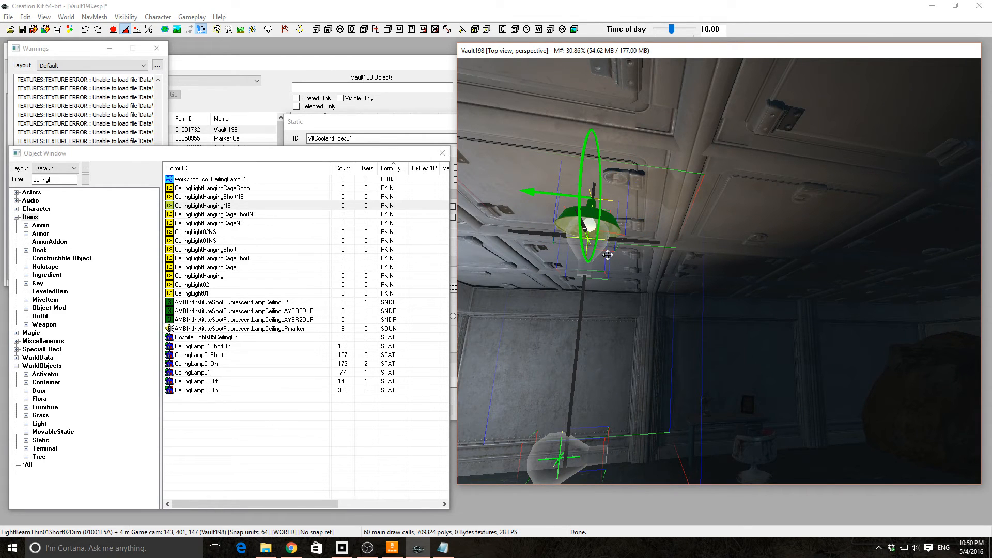
pyautogui.moveTo(526, 189); pyautogui.dragTo(528, 194)
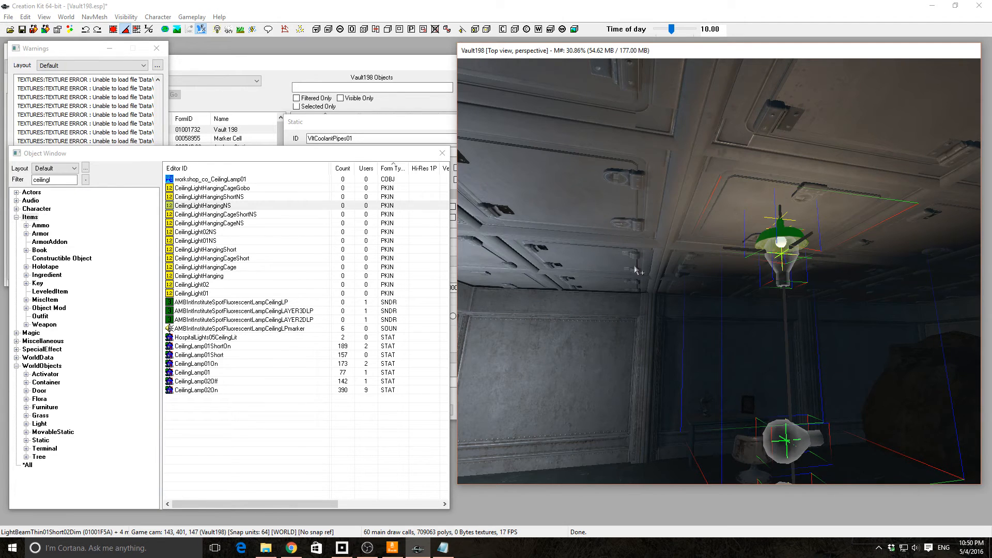
pyautogui.moveTo(718, 259)
pyautogui.keyDown('shift'); pyautogui.mouseDown(button='middle')
pyautogui.moveTo(709, 233)
pyautogui.moveTo(753, 294)
pyautogui.moveTo(685, 278)
pyautogui.moveTo(698, 296)
pyautogui.moveTo(717, 299)
pyautogui.moveTo(723, 291)
pyautogui.moveTo(708, 284)
pyautogui.mouseUp(button='middle'); pyautogui.keyUp('shift')
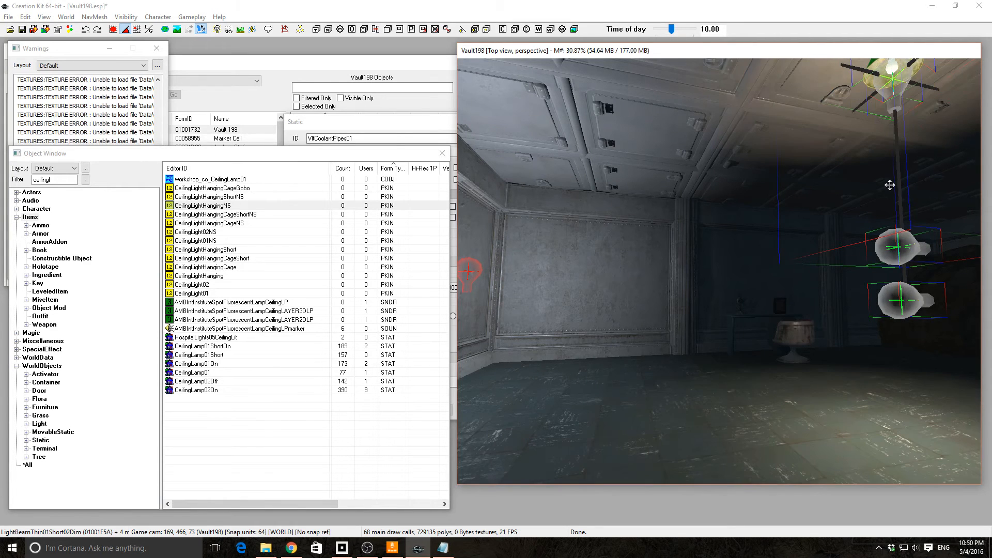
pyautogui.moveTo(879, 169); pyautogui.dragTo(878, 173, button='middle')
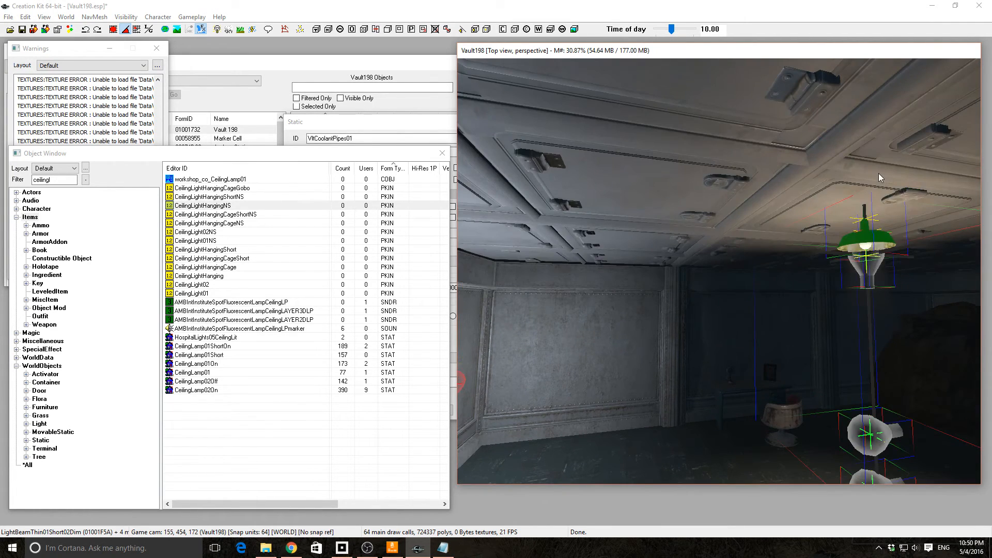
# In top view, space the hanging lamps along X into an even row across the room
pyautogui.press('t')
pyautogui.scroll(-6, 753, 284)
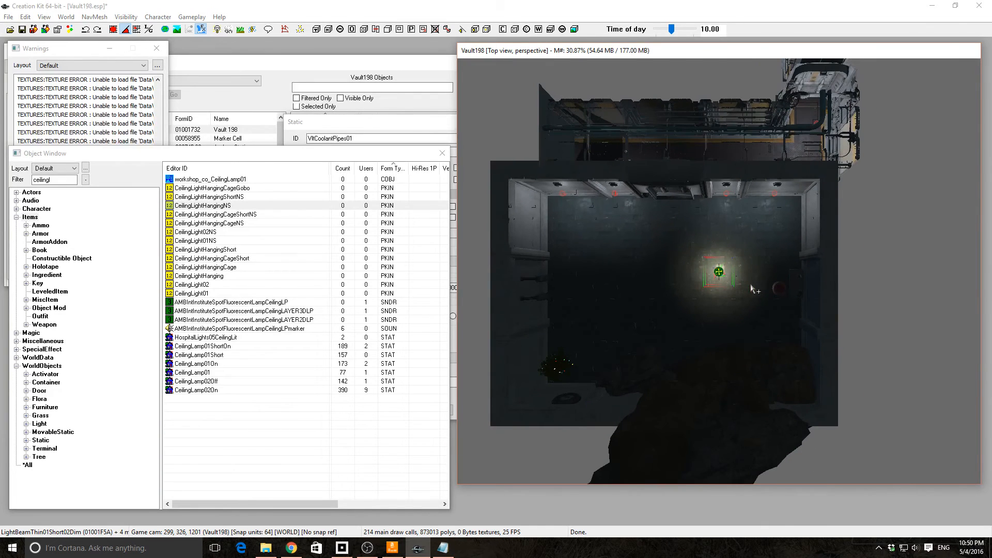
pyautogui.press('2')
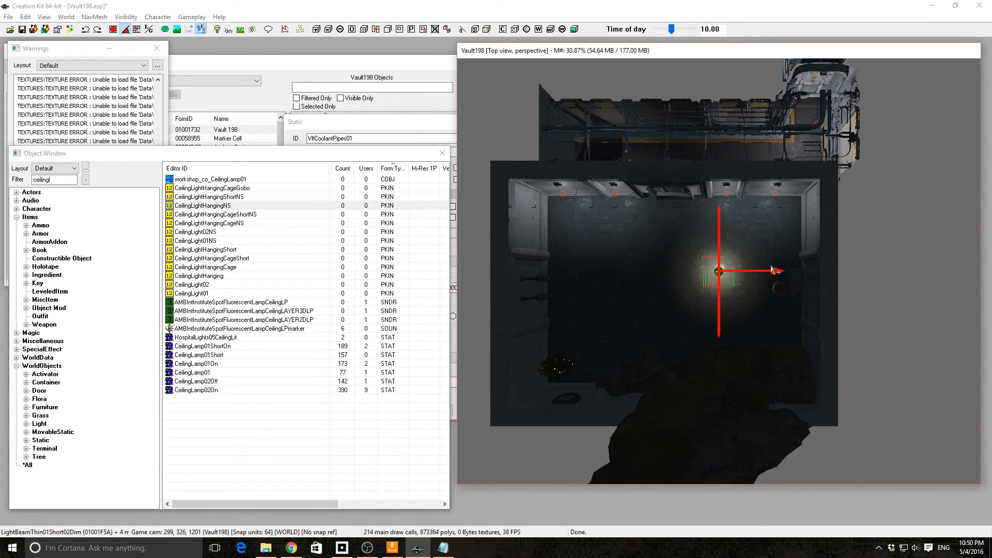
pyautogui.moveTo(723, 271); pyautogui.dragTo(776, 271)
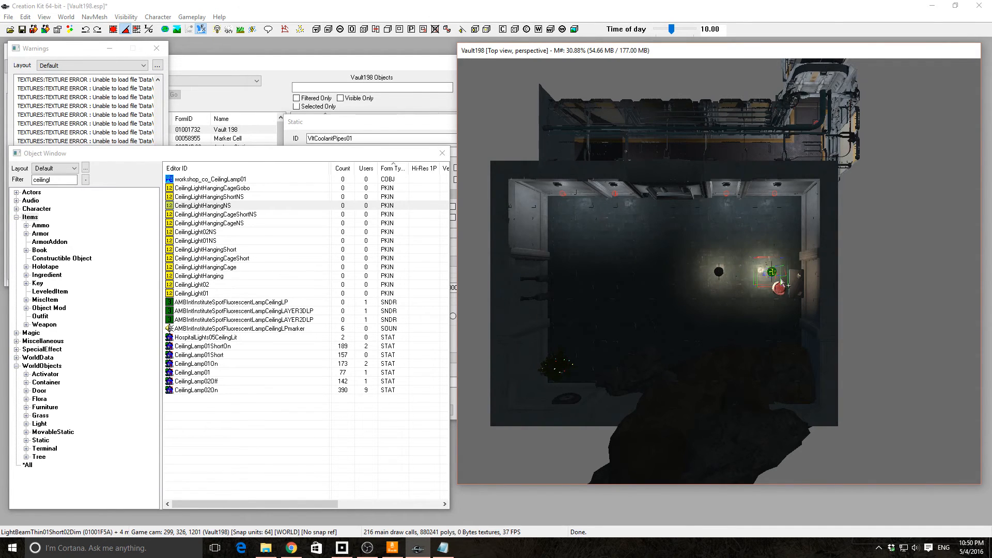
pyautogui.moveTo(782, 282); pyautogui.dragTo(656, 282)
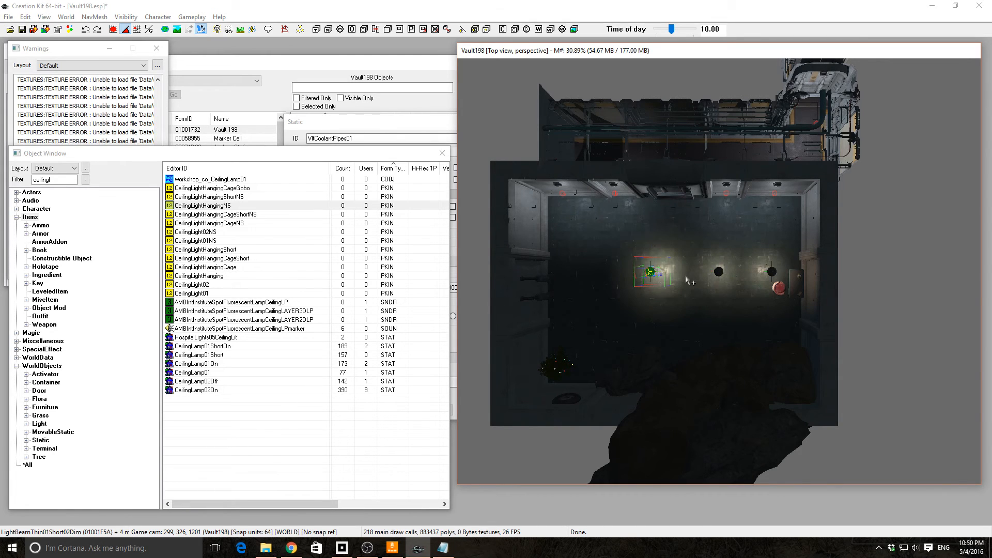
pyautogui.press('x')
pyautogui.moveTo(680, 286); pyautogui.dragTo(604, 286)
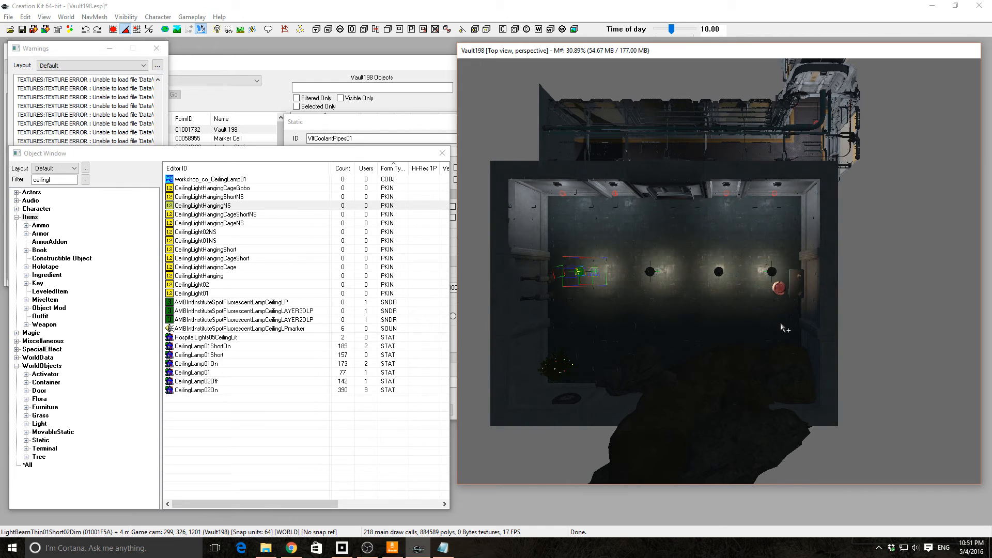
pyautogui.keyDown('shift'); pyautogui.moveTo(701, 312); pyautogui.dragTo(695, 279, button='middle'); pyautogui.keyUp('shift')
# Save Vault198.esp, dismissing the warning and closing the open Static form first
pyautogui.keyDown('shift'); pyautogui.moveTo(627, 273); pyautogui.dragTo(699, 269, button='middle'); pyautogui.keyUp('shift')
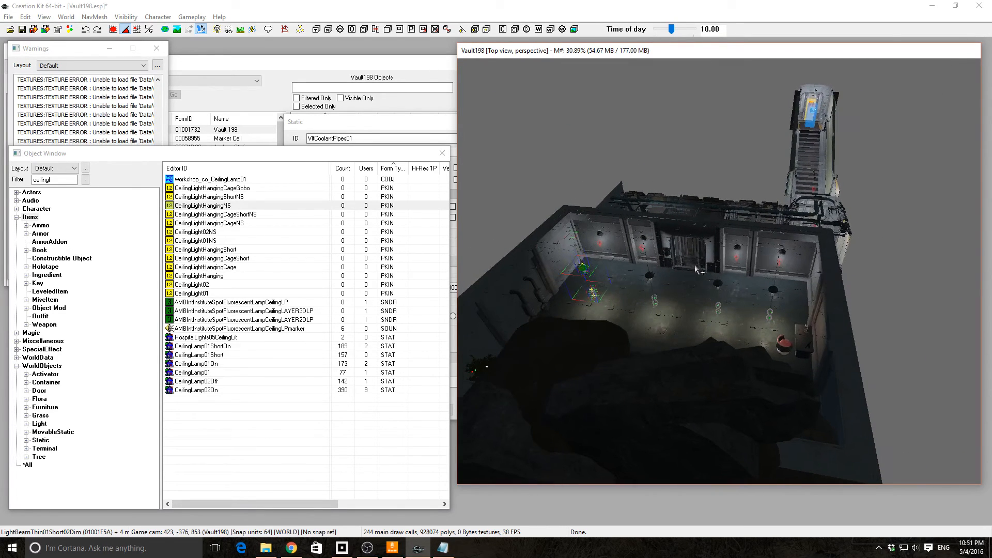
pyautogui.click(22, 29)
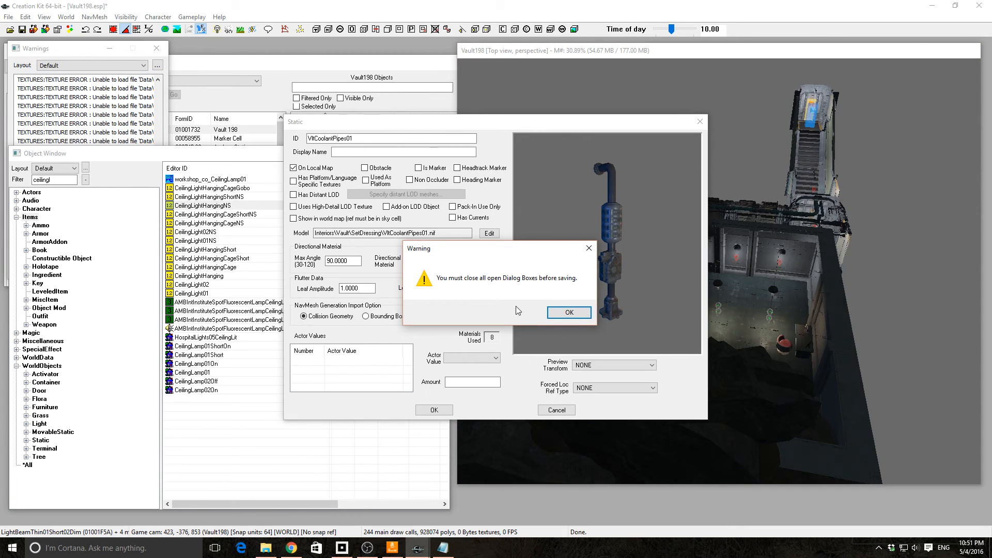
pyautogui.click(576, 313)
pyautogui.click(444, 410)
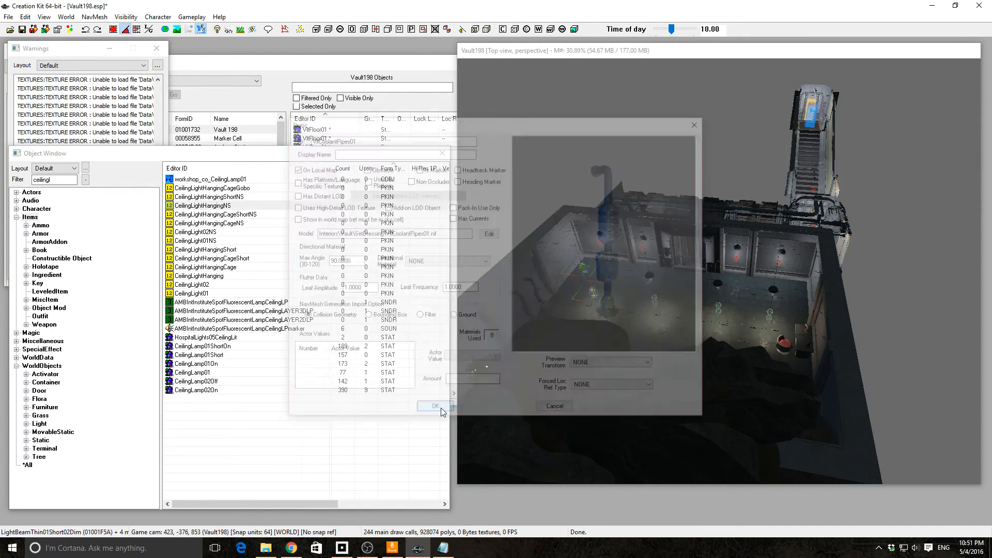
pyautogui.click(22, 30)
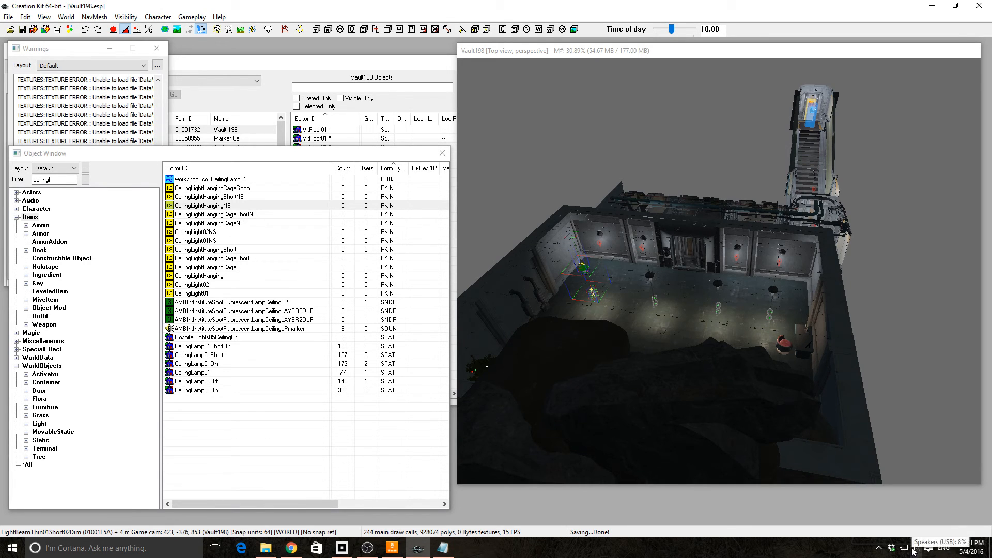
pyautogui.click(879, 549)
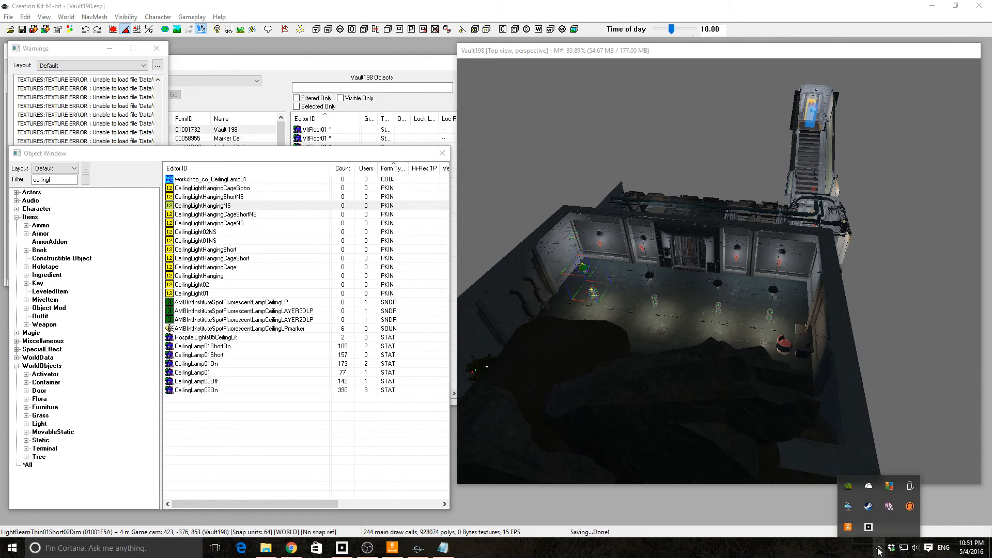
# Launch Fallout 4 from the Steam tray icon's game list
pyautogui.rightClick(868, 506)
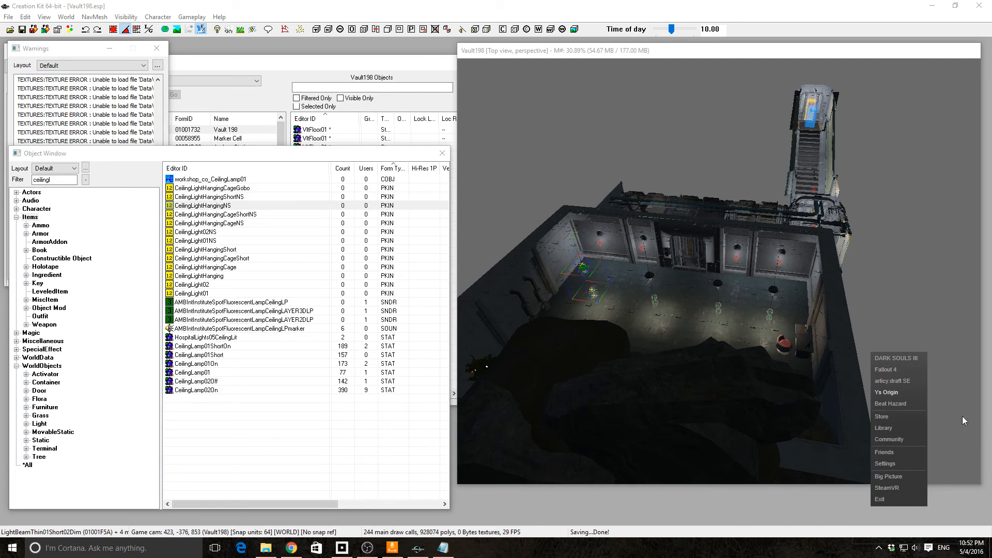
pyautogui.click(898, 370)
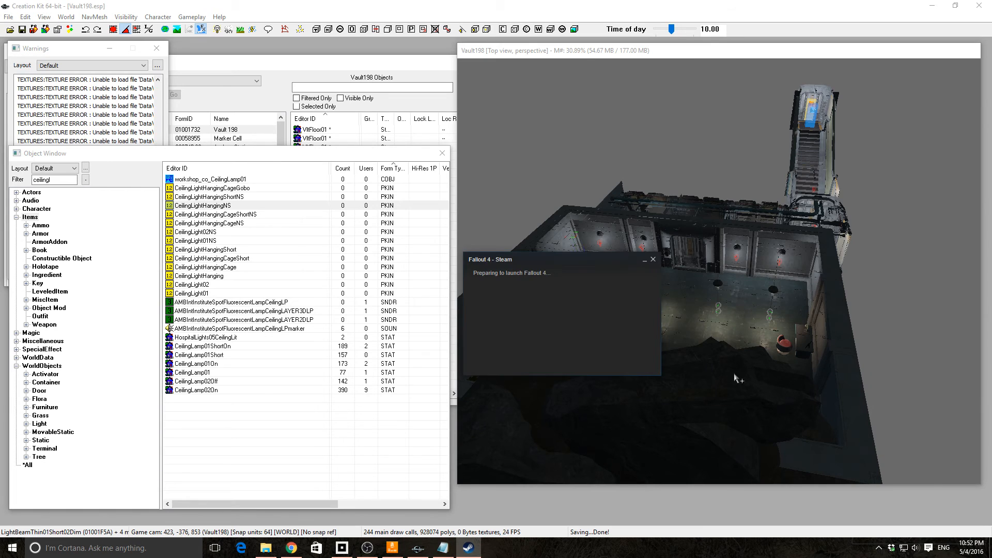
# Launch Fallout 4 with PLAY in the launcher and skip the title screen to the main menu
pyautogui.click(671, 203)
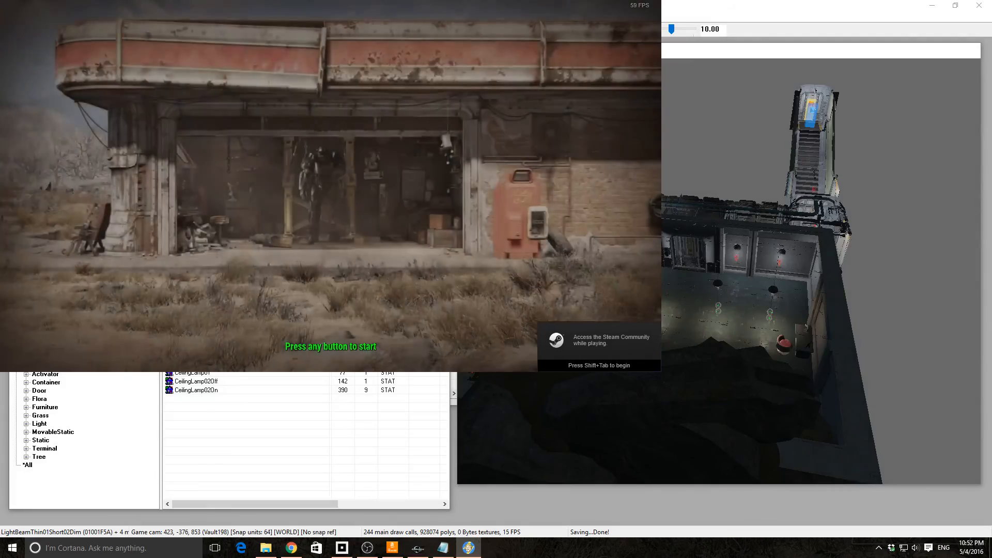
pyautogui.click(222, 132)
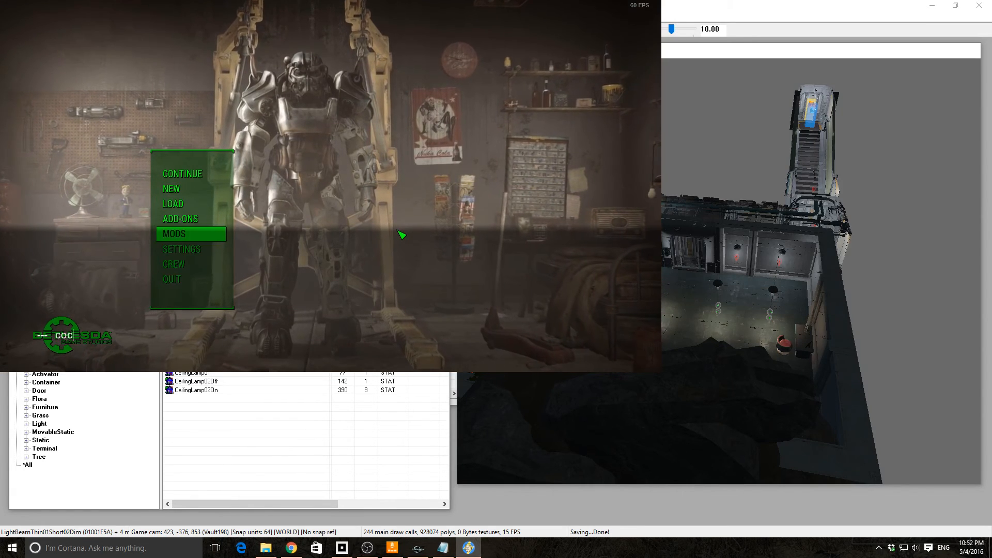
# Load into Vault198 with coc vault198, quit to the main menu, then rerun the command
pyautogui.write('vault198')
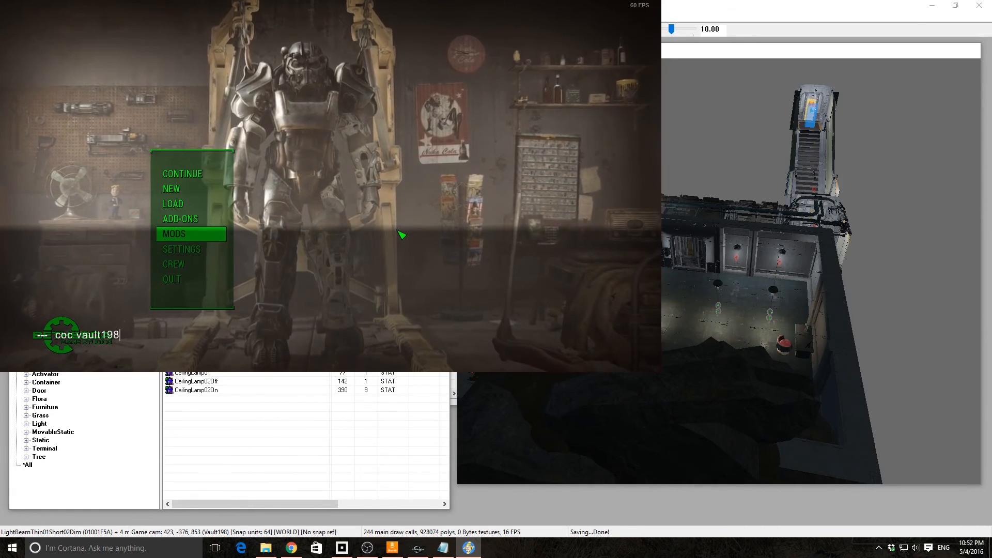
pyautogui.press('Return')
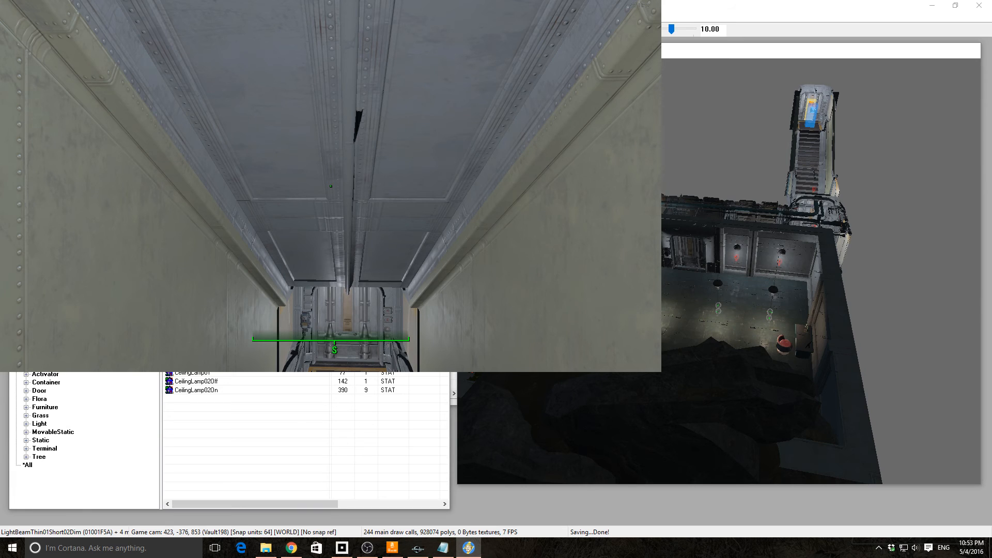
pyautogui.press('Escape')
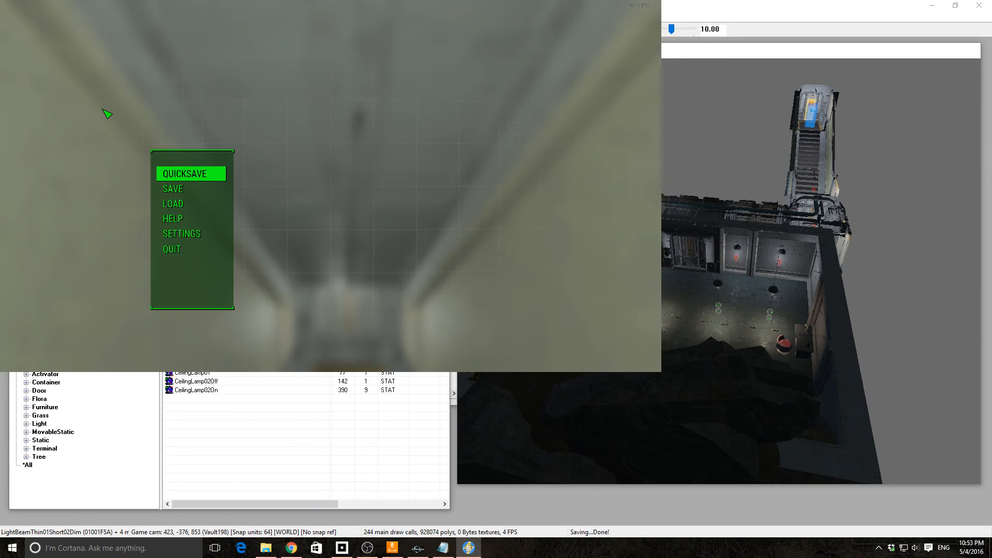
pyautogui.click(186, 251)
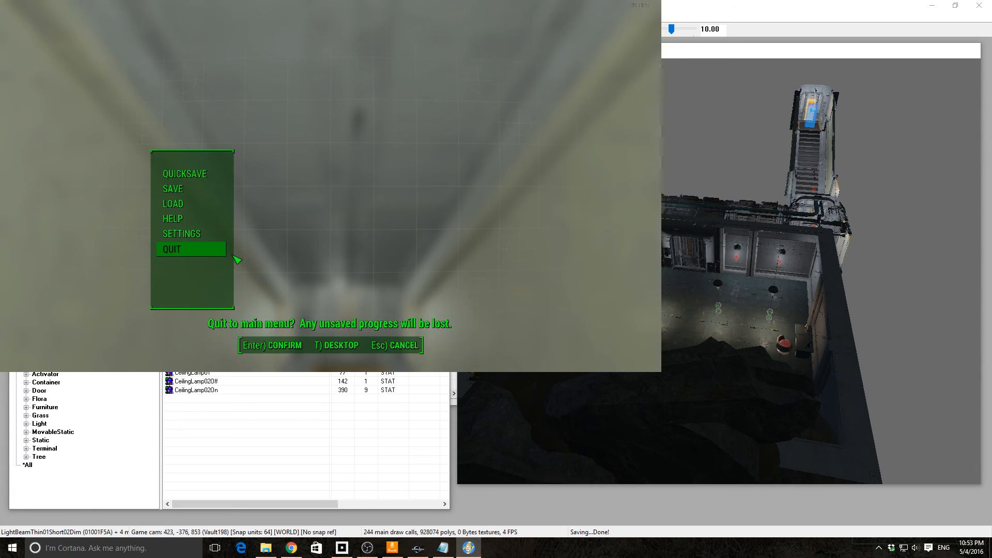
pyautogui.click(291, 346)
pyautogui.press('`')
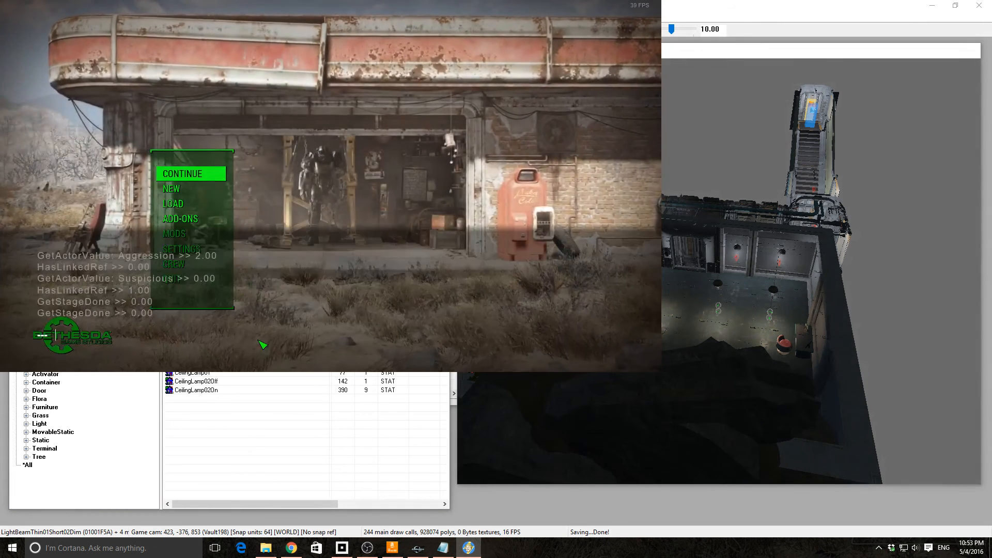
pyautogui.press('Up')
pyautogui.press('Return')
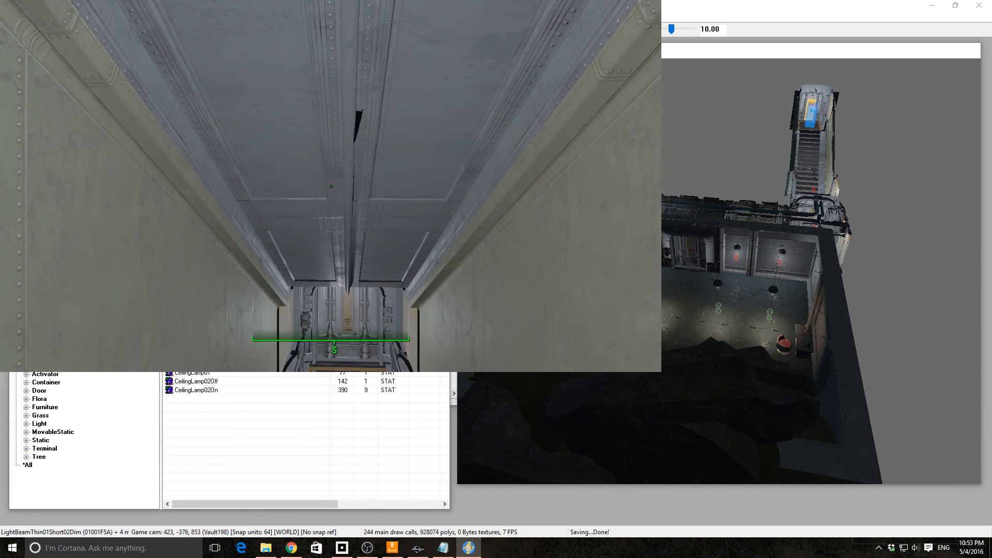
# Walk down the stairs, through the sliding door and past the lamp-lit desk into the rocky cave
pyautogui.press('w')
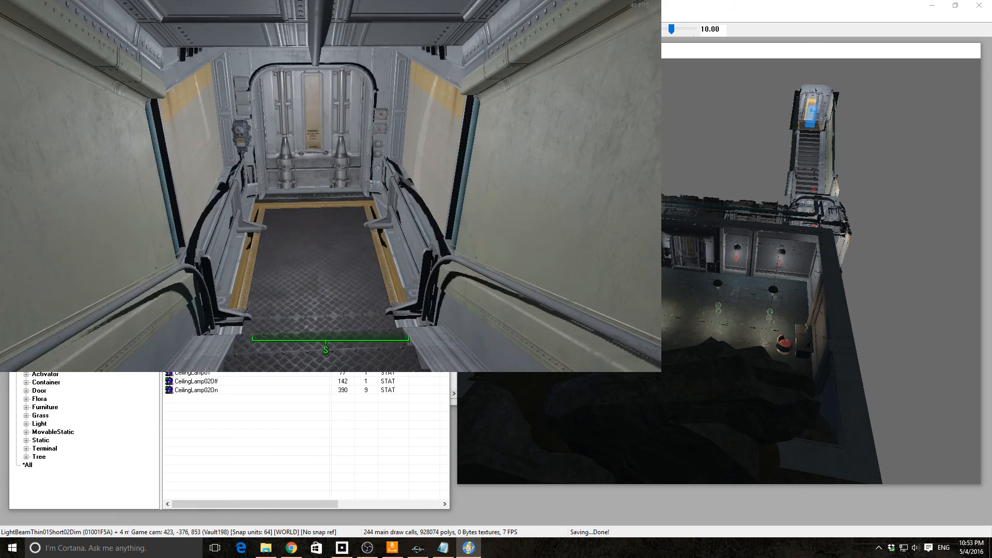
pyautogui.press('w')
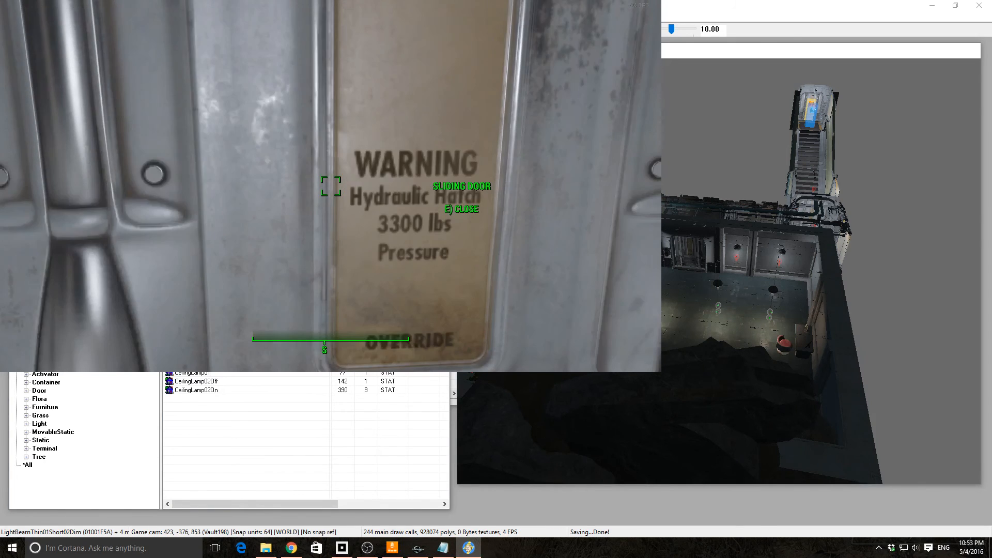
pyautogui.press('w')
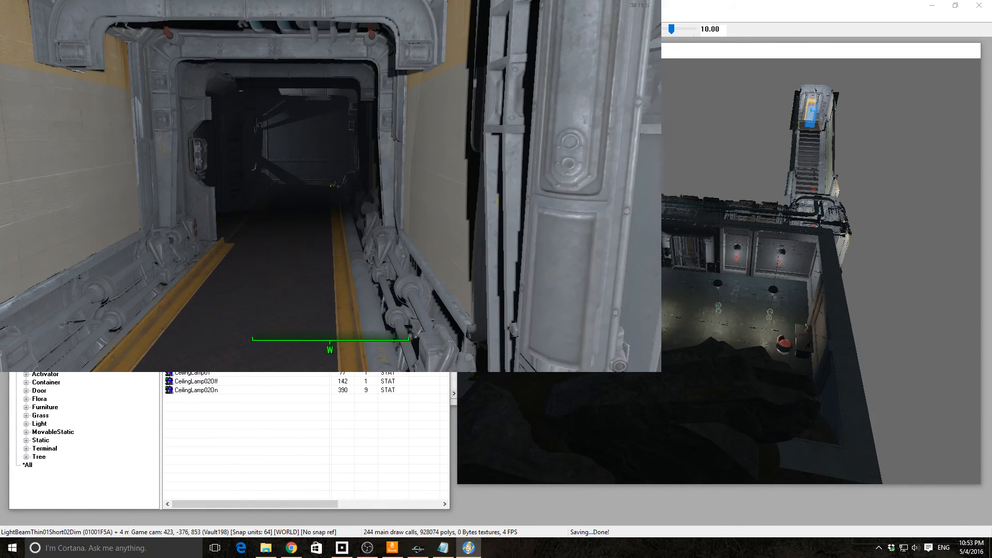
pyautogui.press('w')
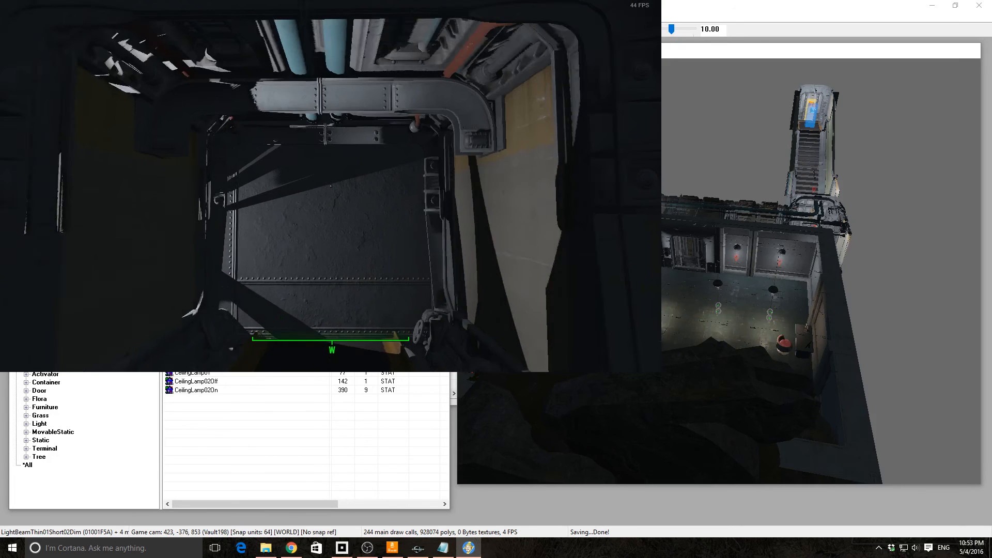
pyautogui.press('w')
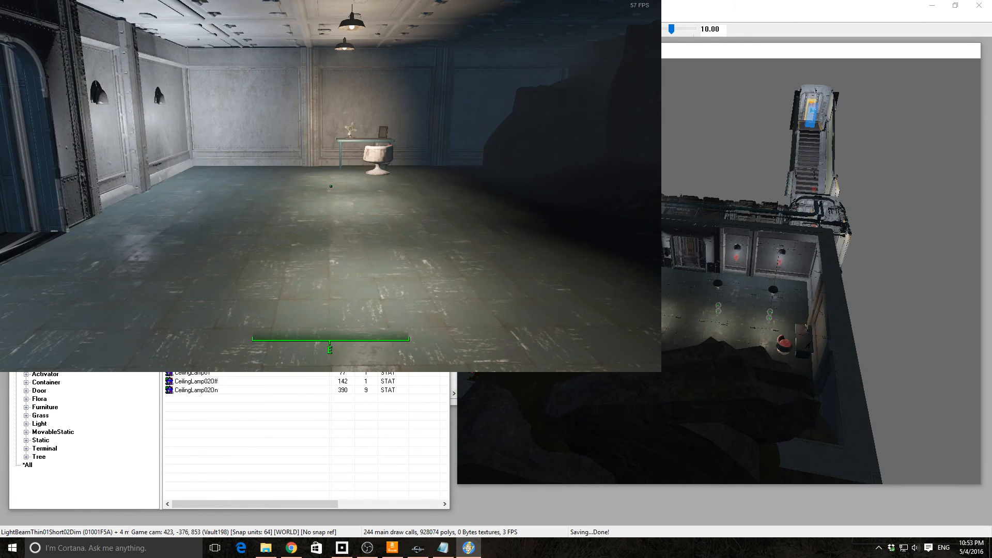
pyautogui.press('w')
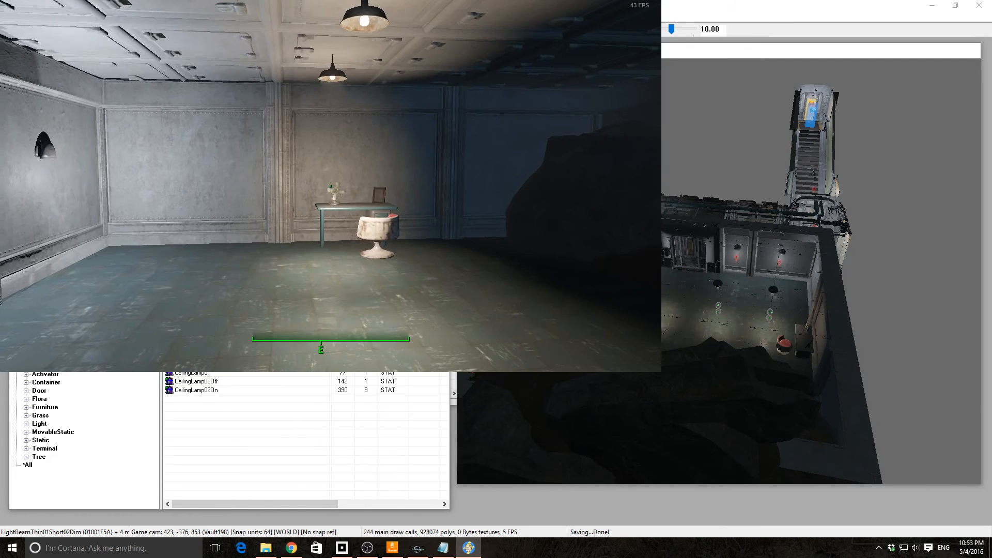
pyautogui.press('w')
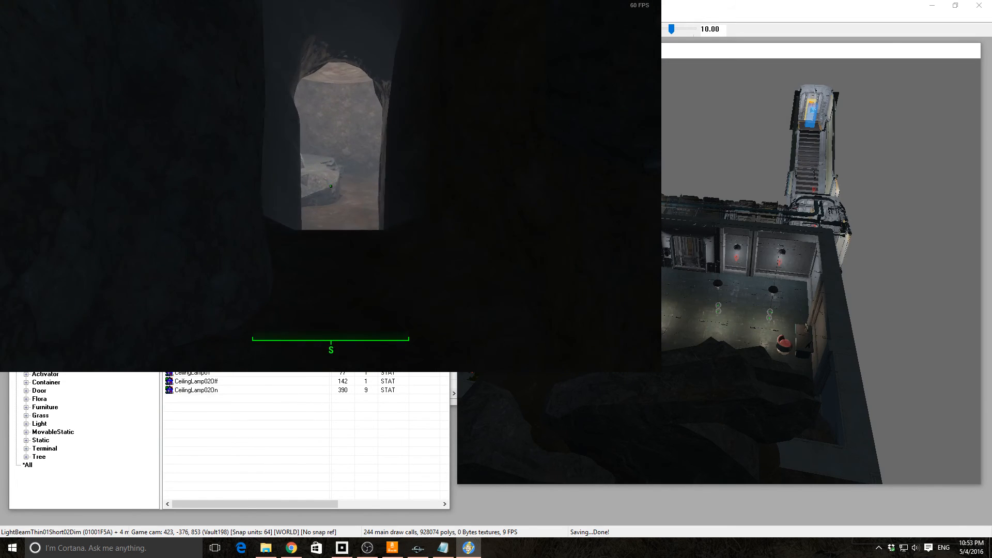
pyautogui.press('w')
pyautogui.press('w')
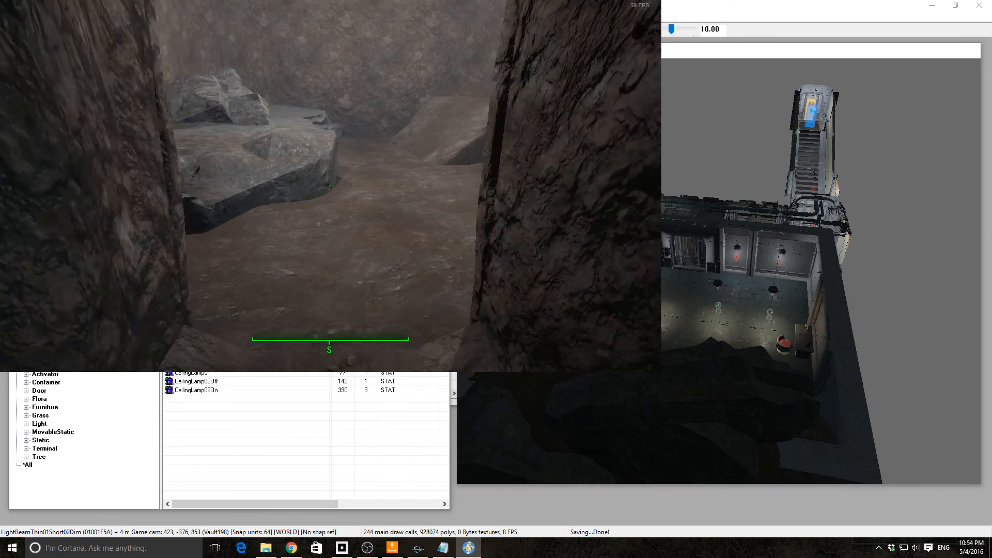
pyautogui.press('w')
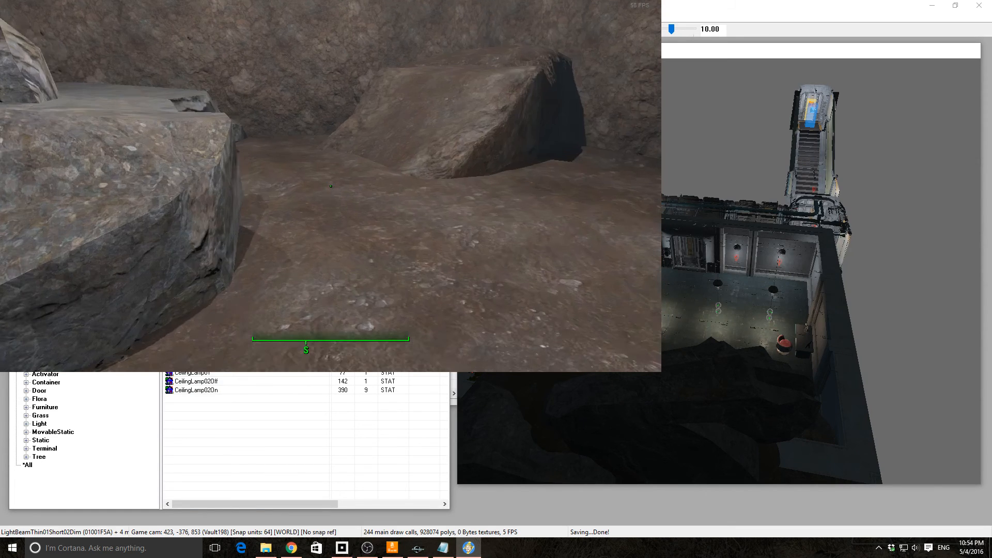
pyautogui.press('w')
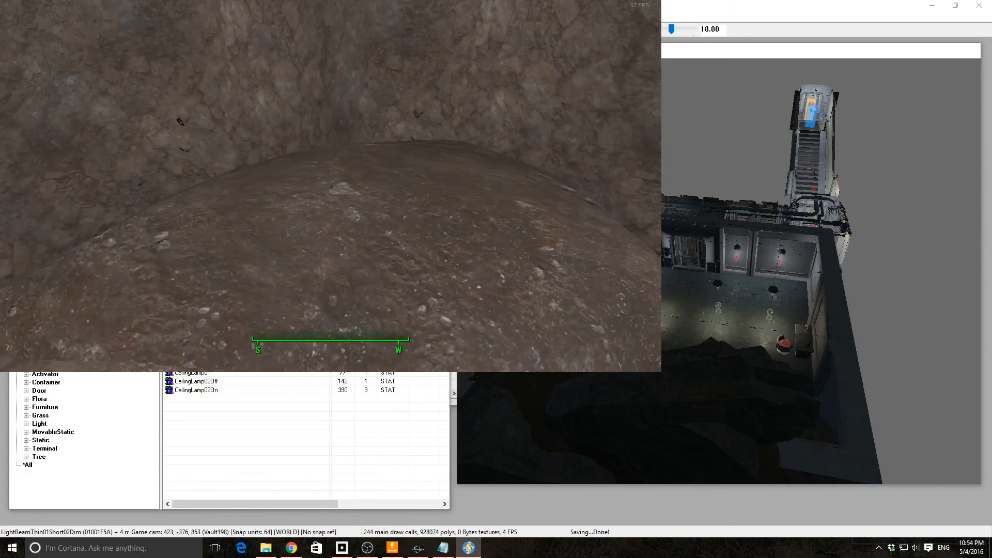
# Head back through the cave's narrow tunnel and climb over the rock ledge
pyautogui.press('w')
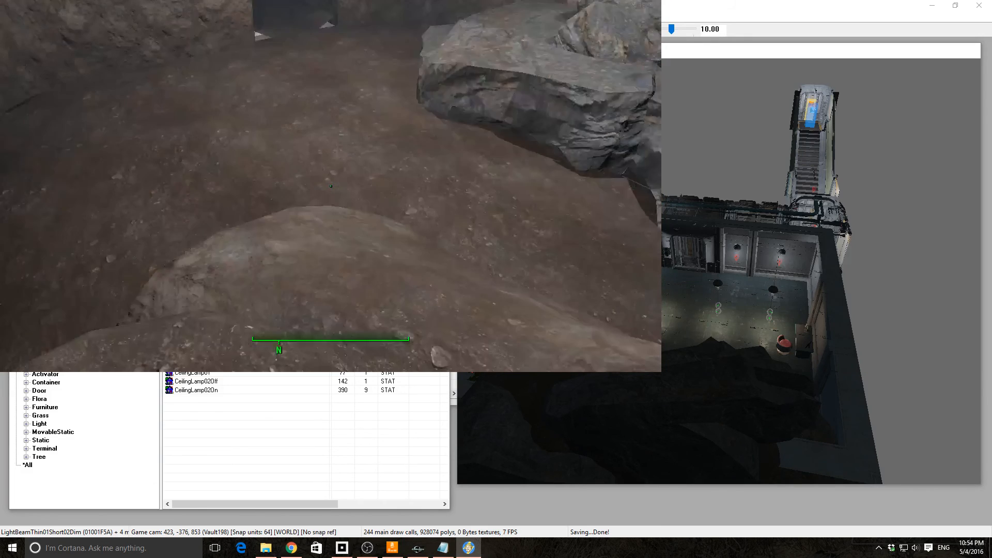
pyautogui.press('w')
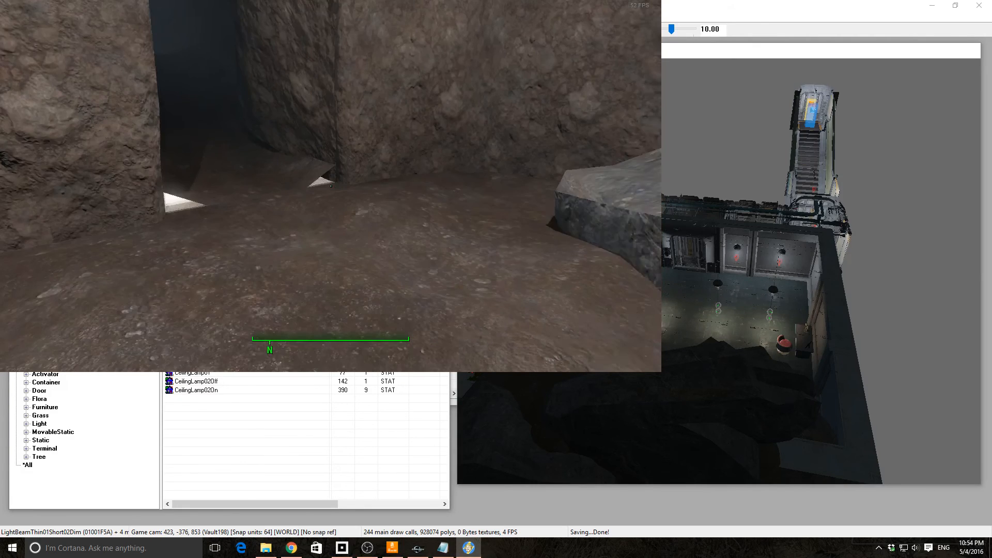
pyautogui.press('w')
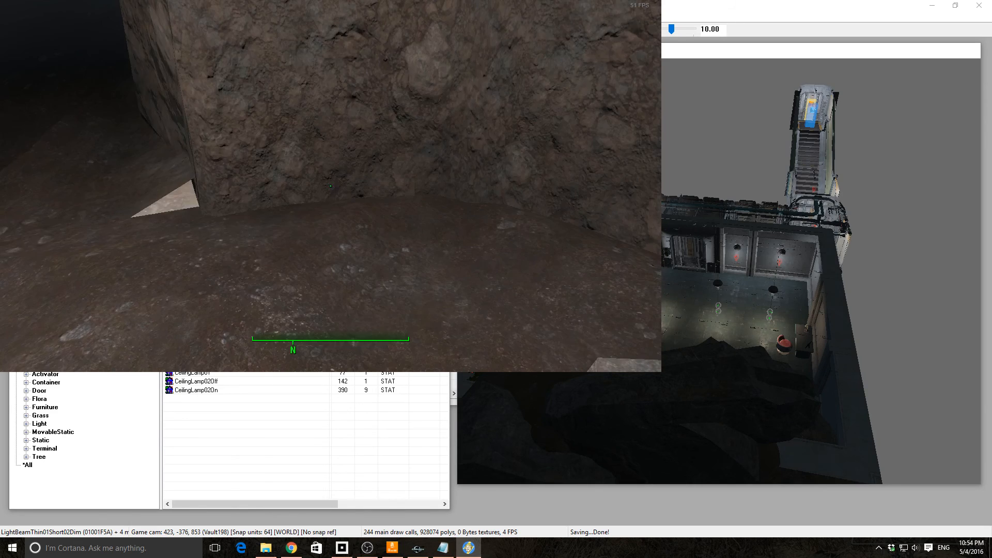
pyautogui.press('w')
pyautogui.press('w')
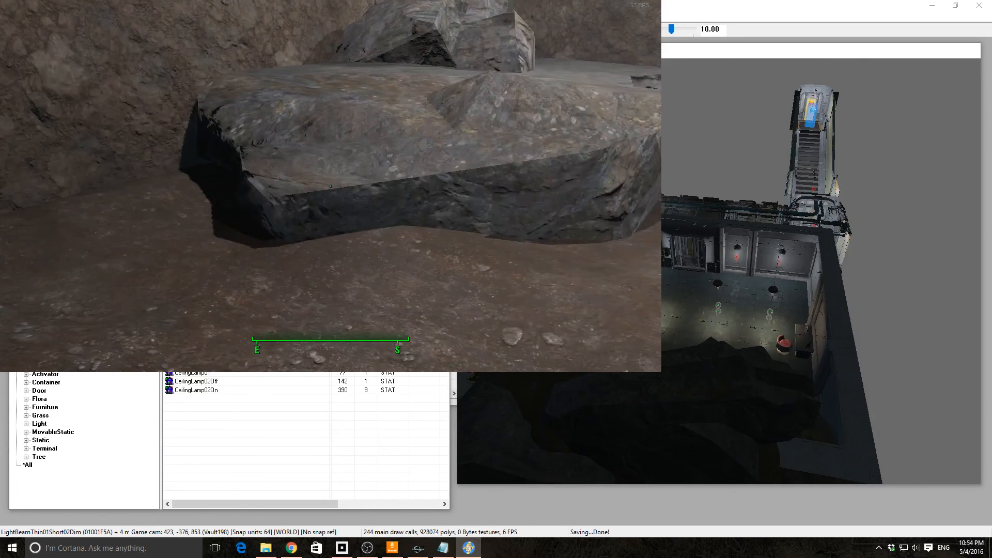
pyautogui.press('w')
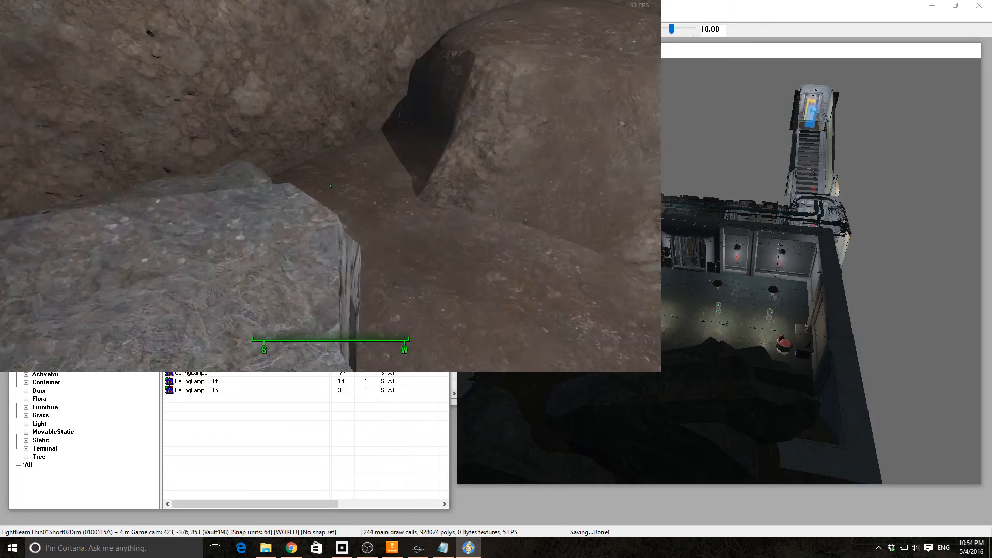
pyautogui.press('w')
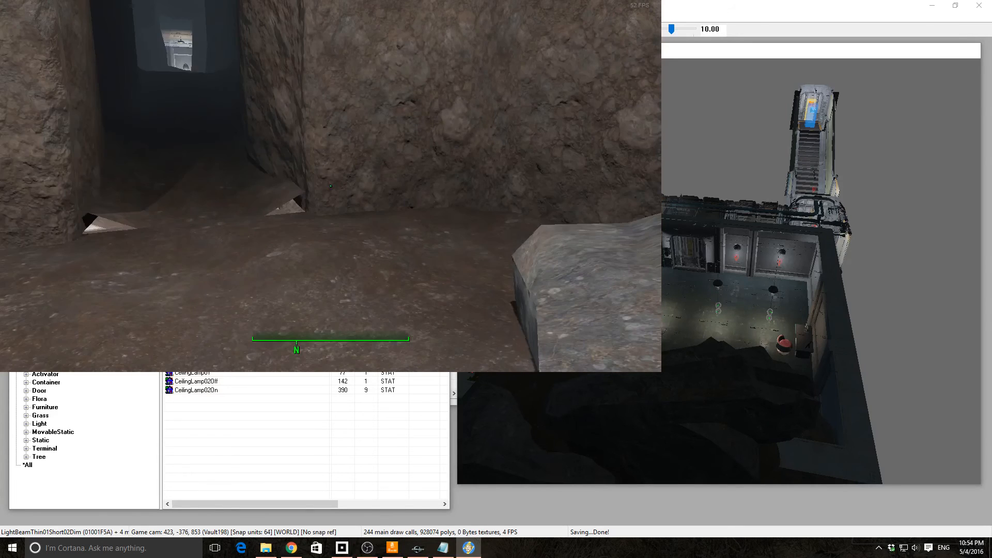
pyautogui.press('w')
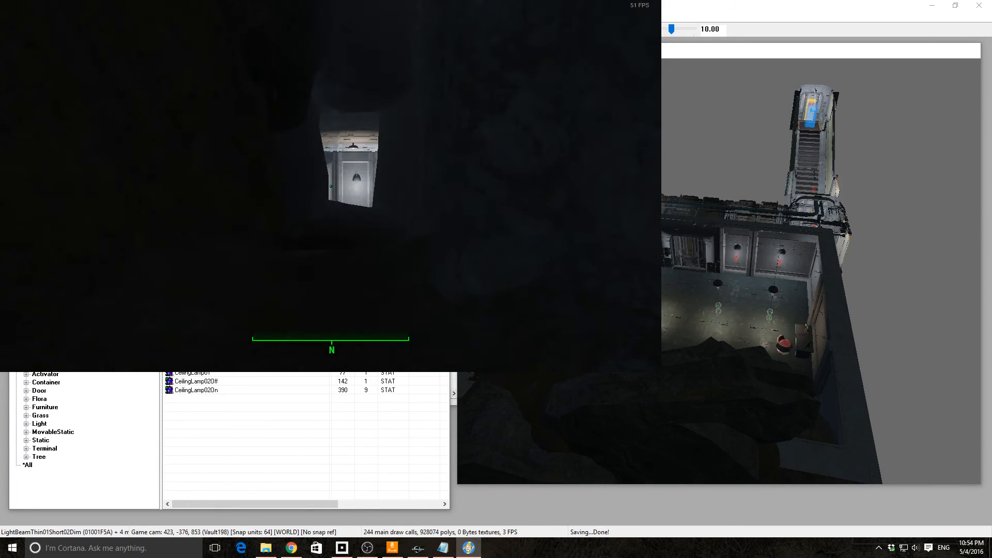
# Pick a way through the dark rocks until the lit vault room floor is in view
pyautogui.press('d')
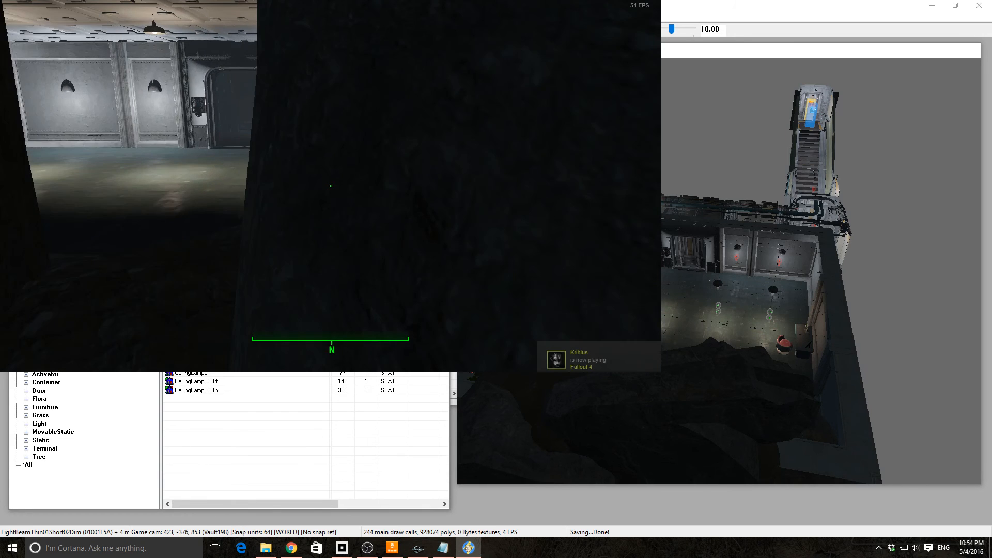
pyautogui.press('a')
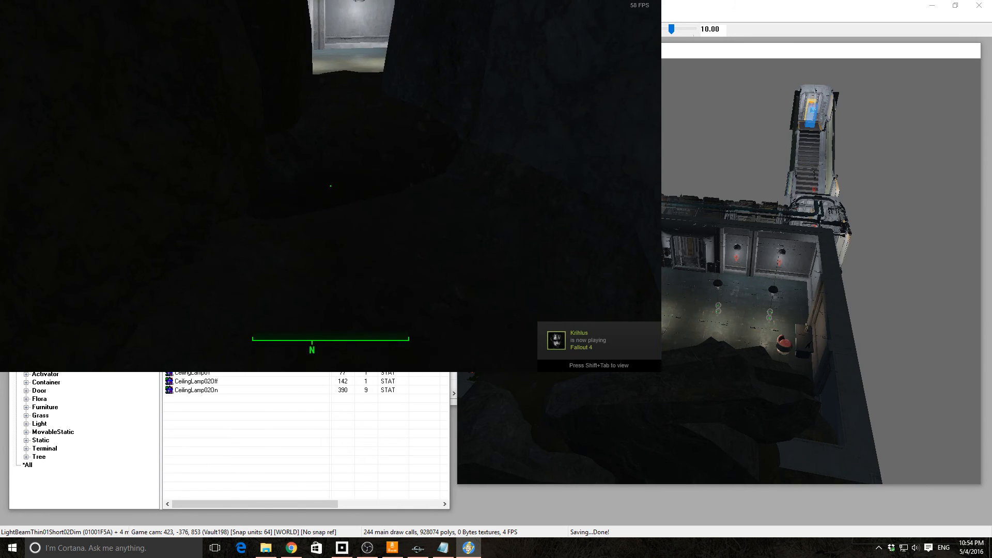
pyautogui.press('w')
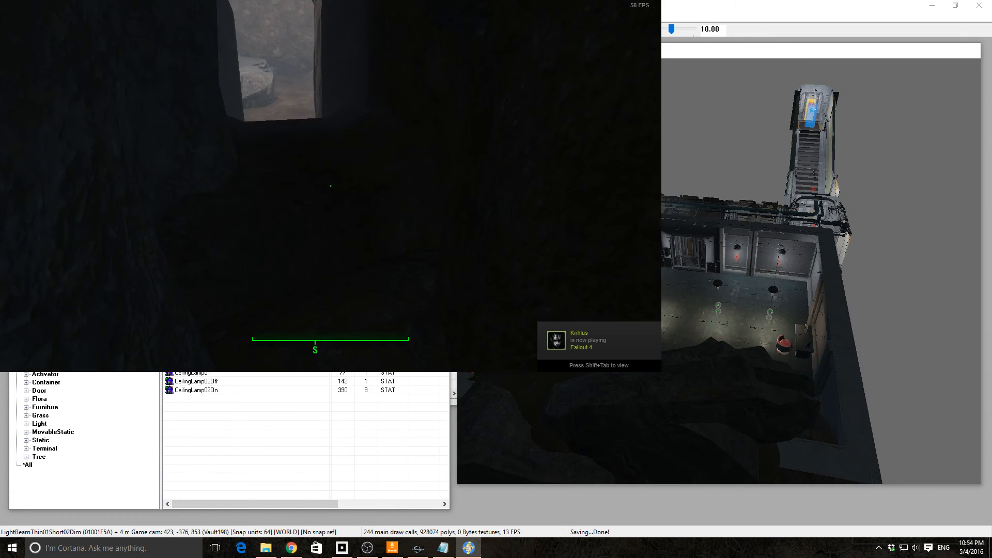
pyautogui.press('s')
pyautogui.press('a')
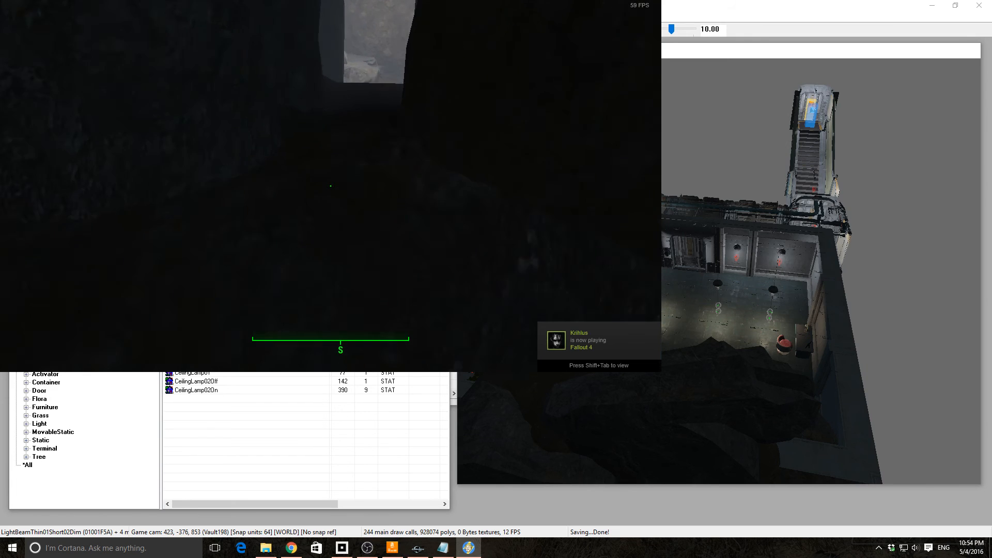
pyautogui.press('d')
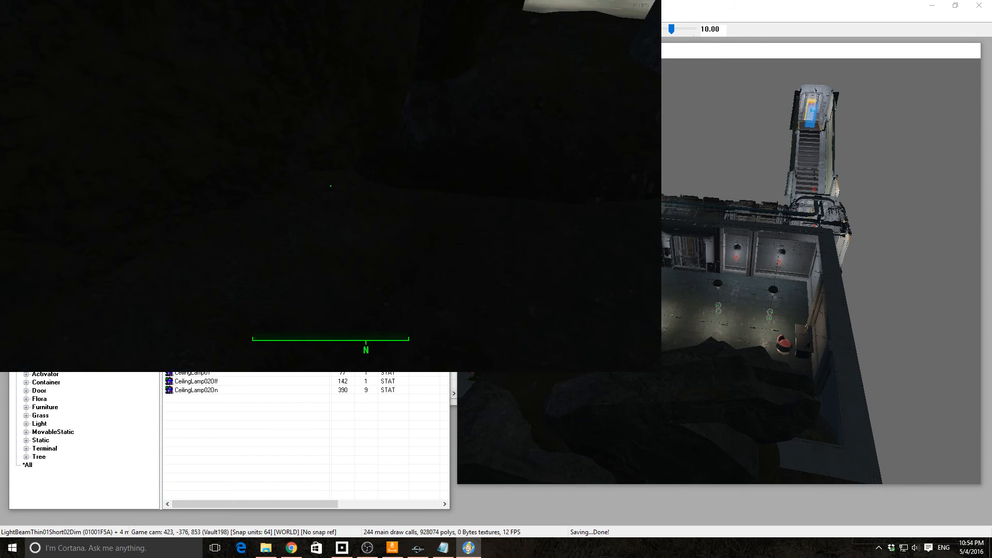
pyautogui.press('w')
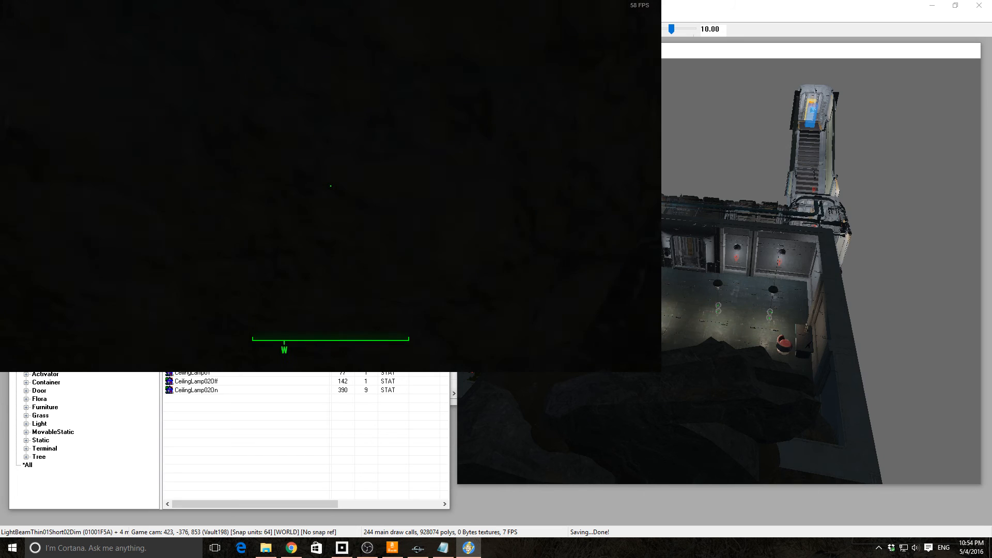
# Cross the room to the doorway's wall switch and close the sliding door
pyautogui.press('d')
pyautogui.press('a')
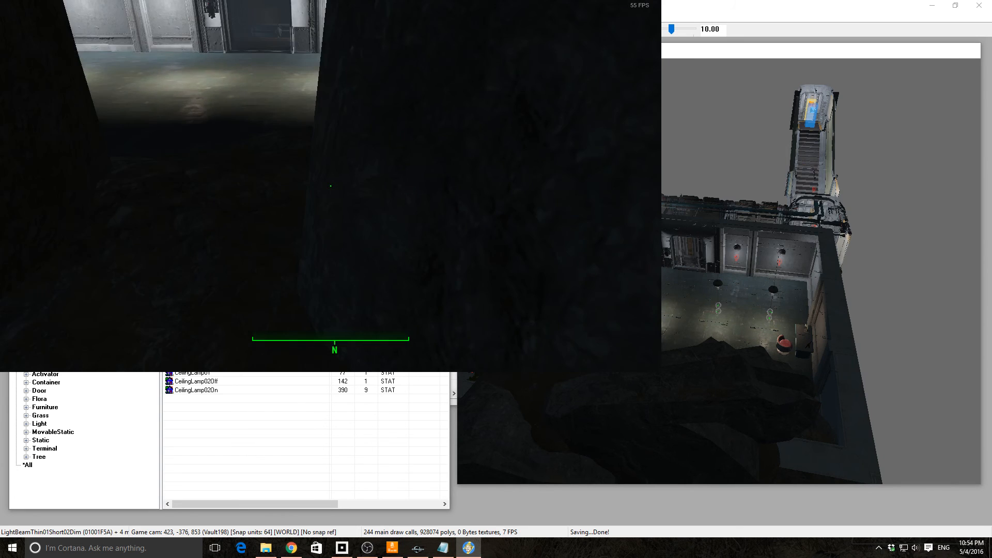
pyautogui.press('w')
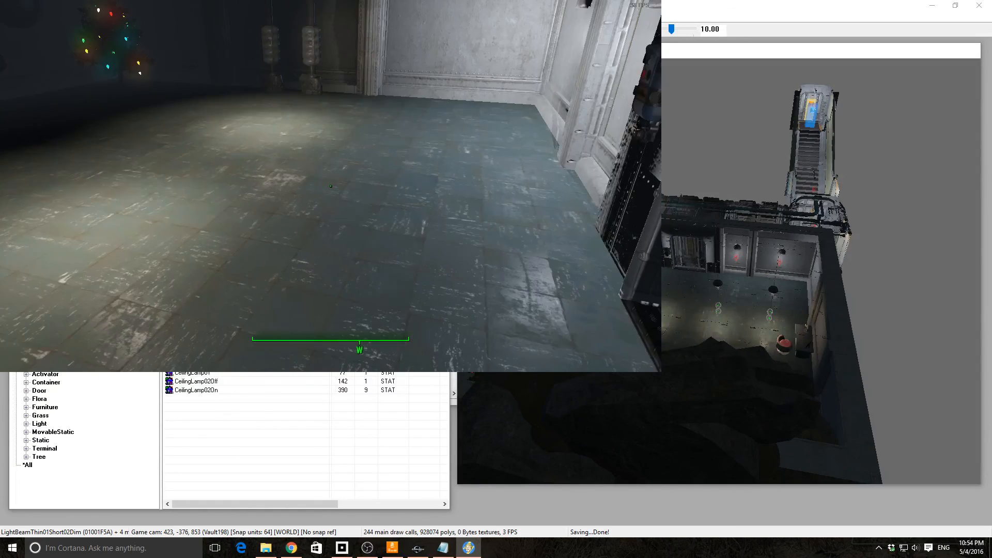
pyautogui.press('a')
pyautogui.press('w')
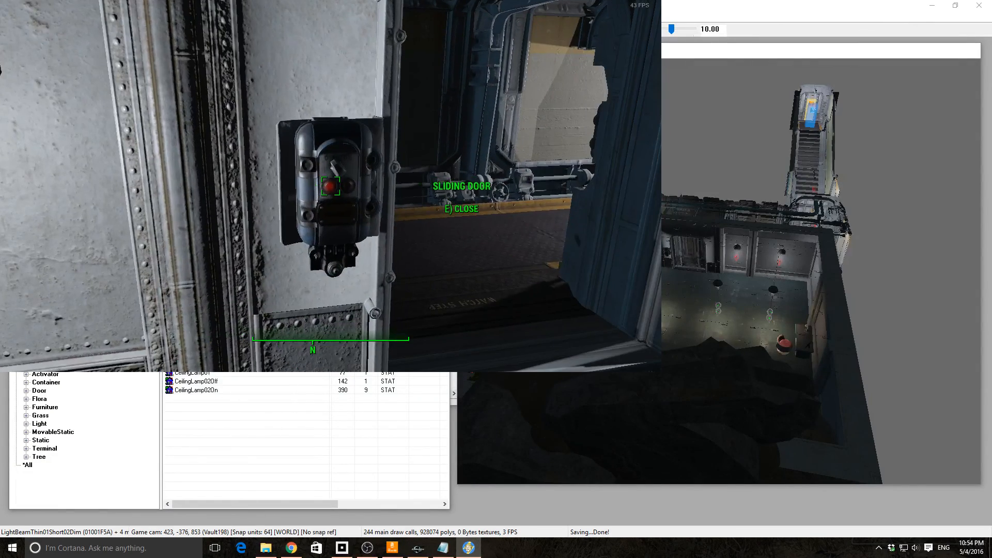
pyautogui.press('e')
# Walk up to the desk and check that its container is empty
pyautogui.press('w')
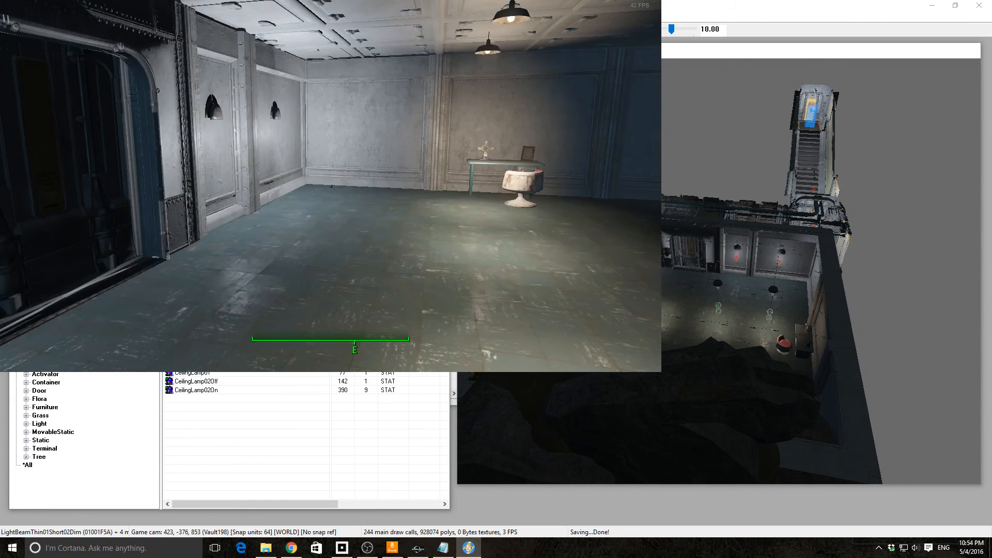
pyautogui.press('w')
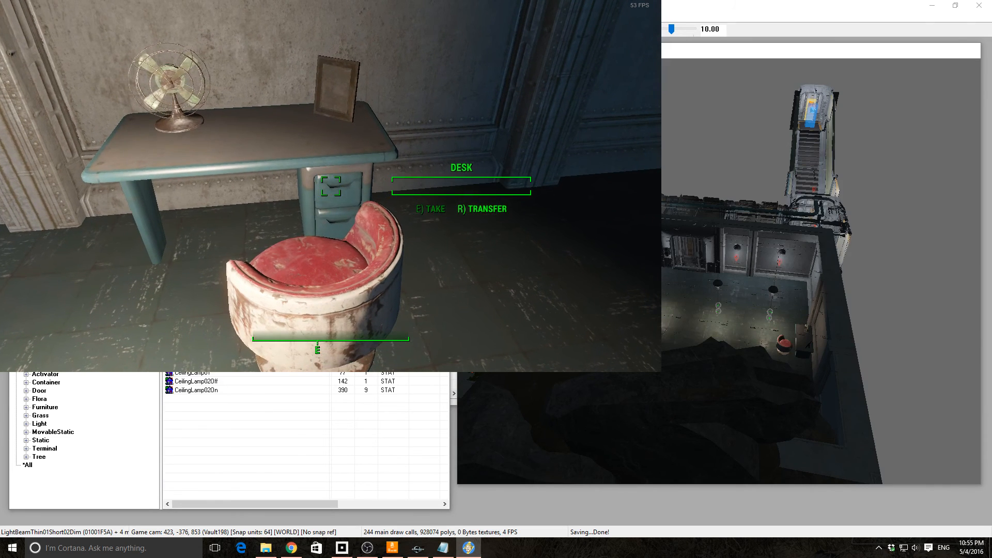
pyautogui.press('r')
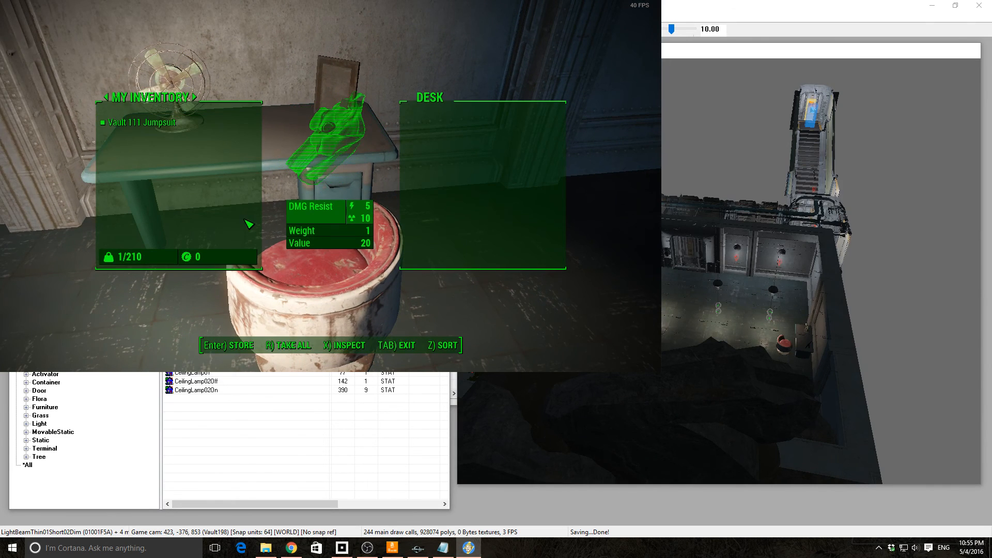
pyautogui.press('Tab')
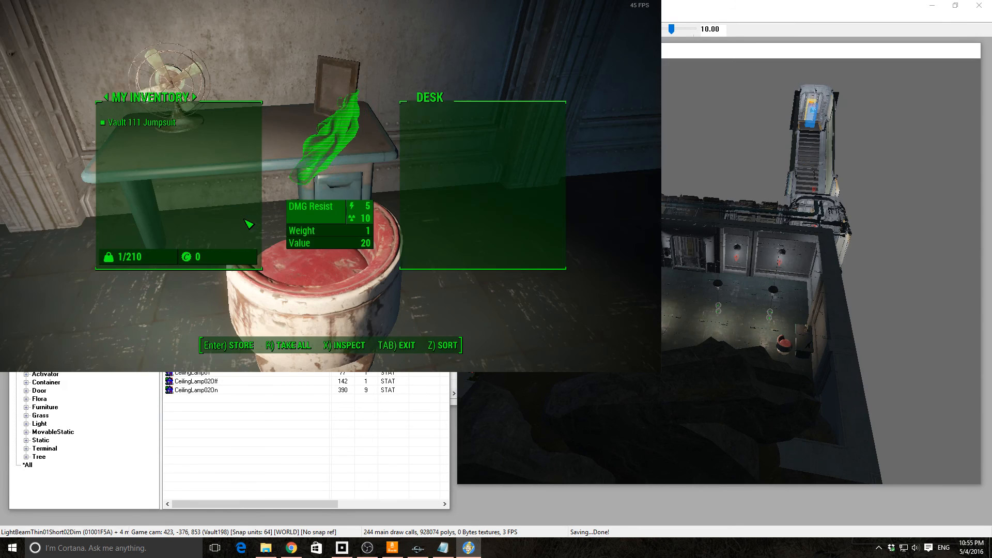
# Take the desk fan and the small picture frame from the desk
pyautogui.press('s')
pyautogui.press('a')
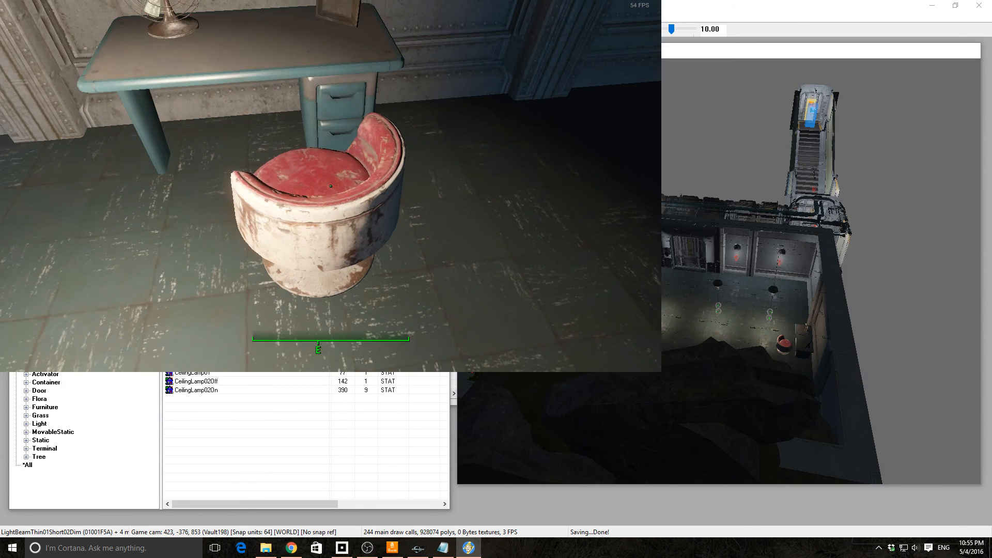
pyautogui.press('w')
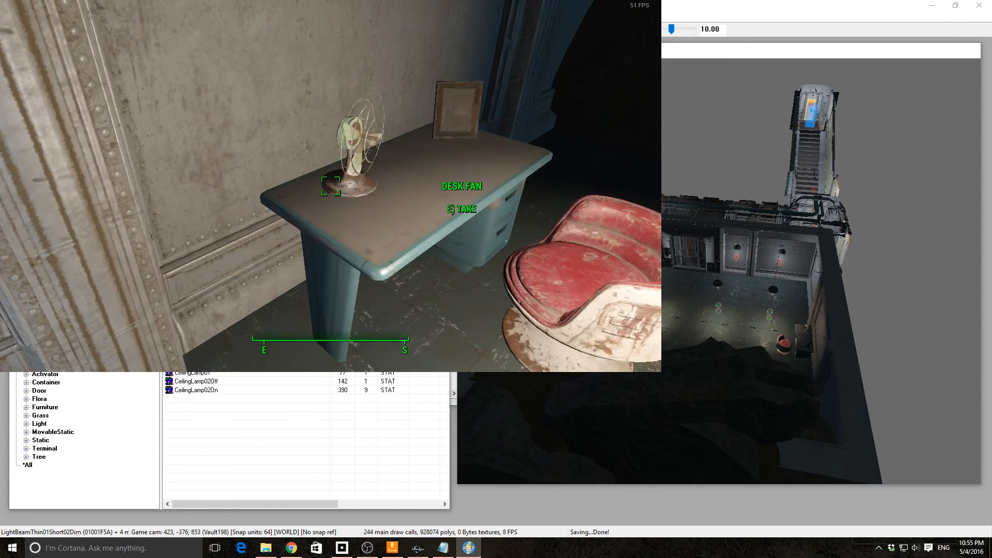
pyautogui.press('e')
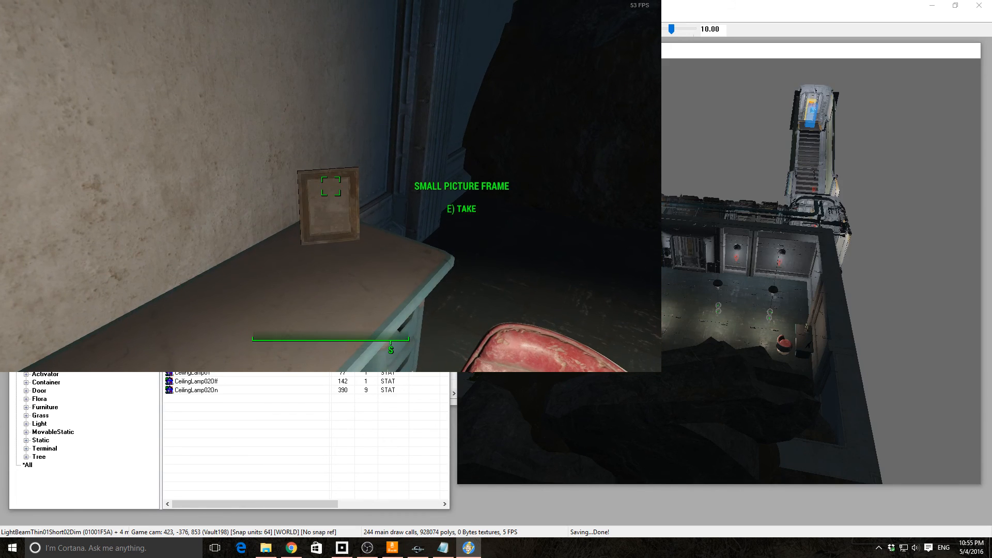
pyautogui.press('e')
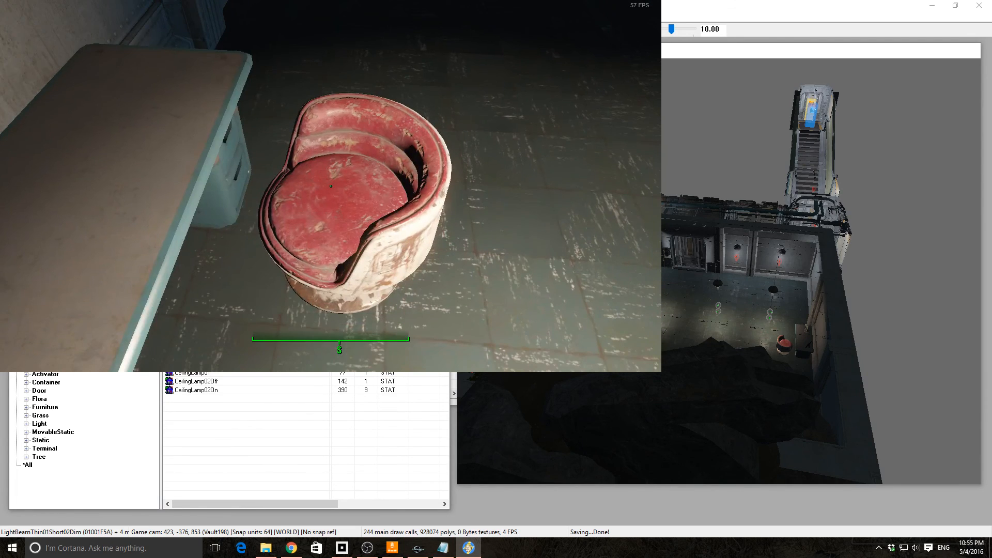
# Walk around the chair and back away to view the whole desk area
pyautogui.press('d')
pyautogui.press('w')
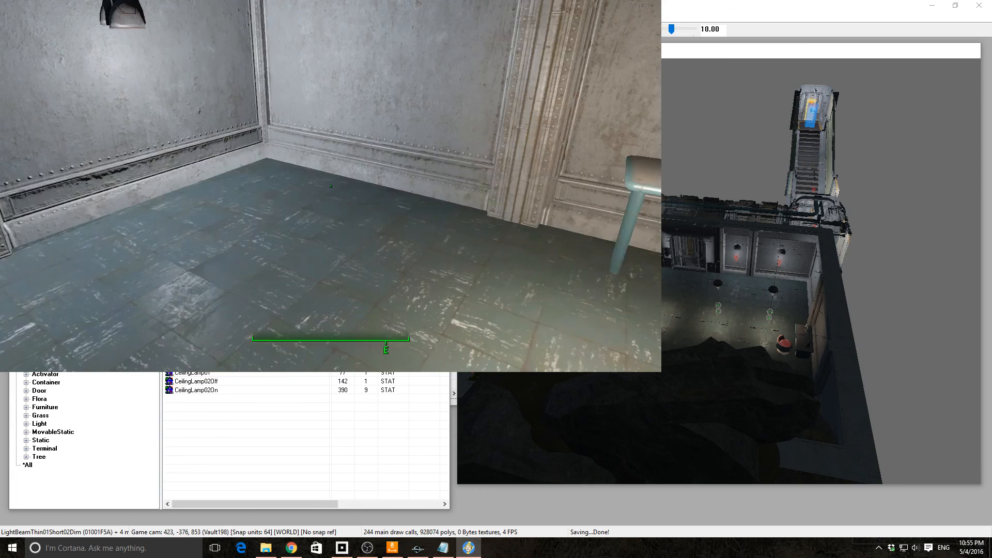
pyautogui.press('w')
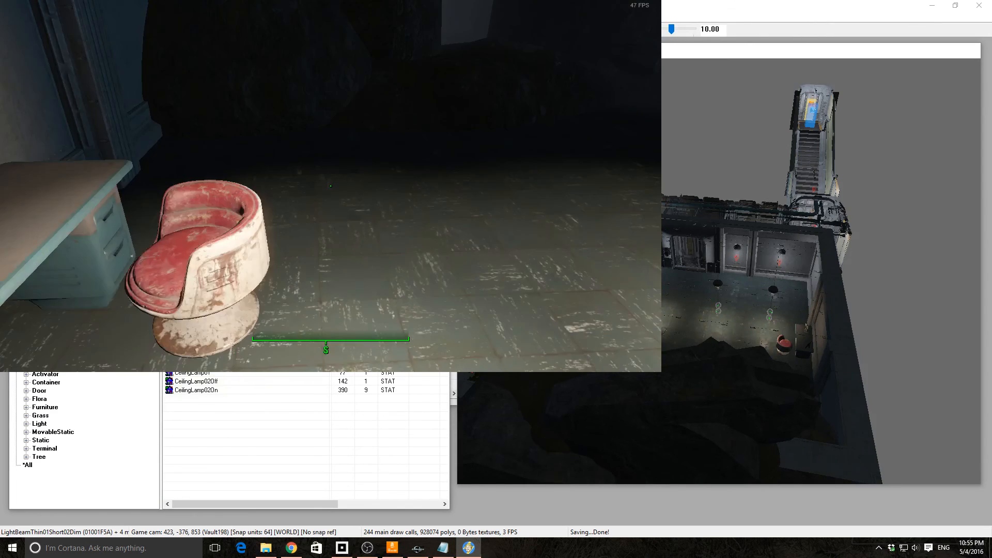
pyautogui.press('w')
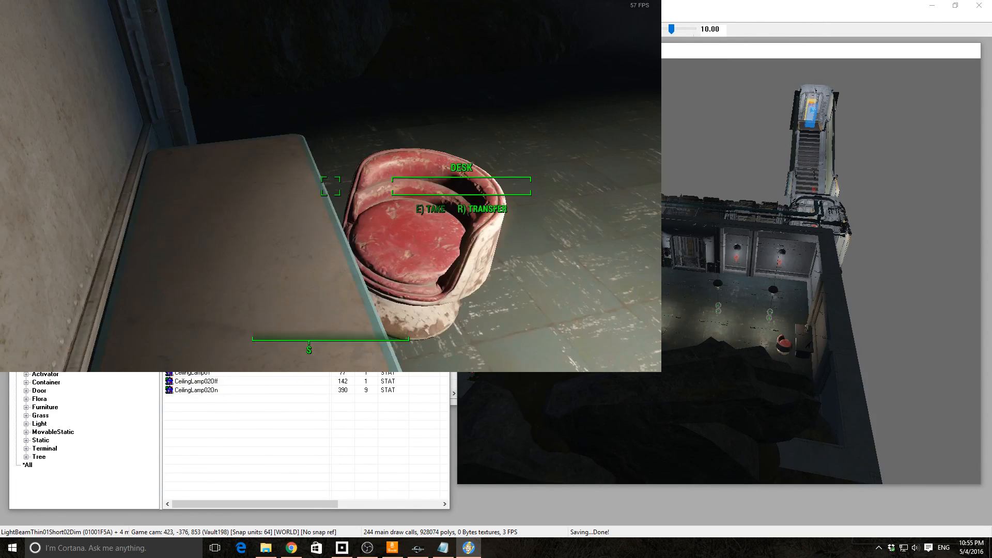
pyautogui.press('s')
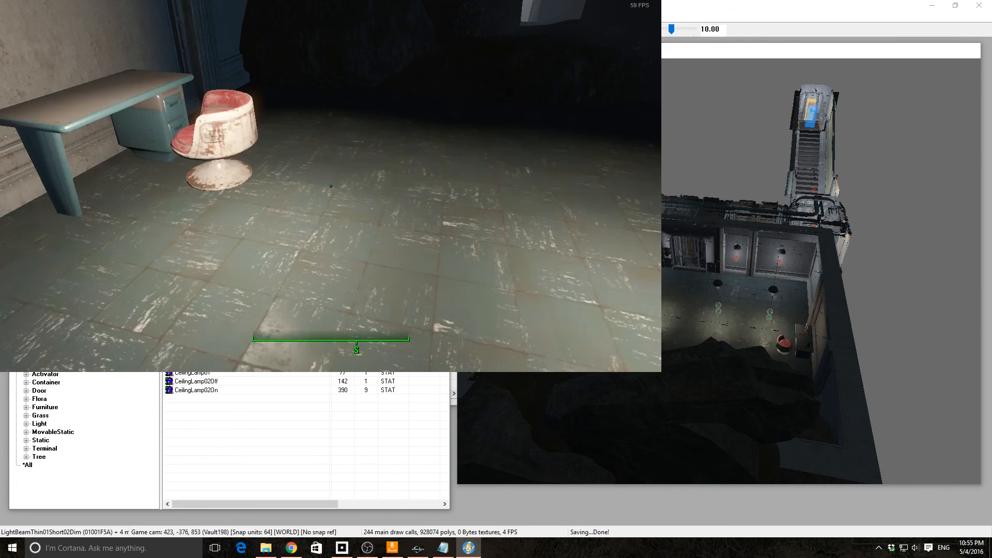
pyautogui.press('s')
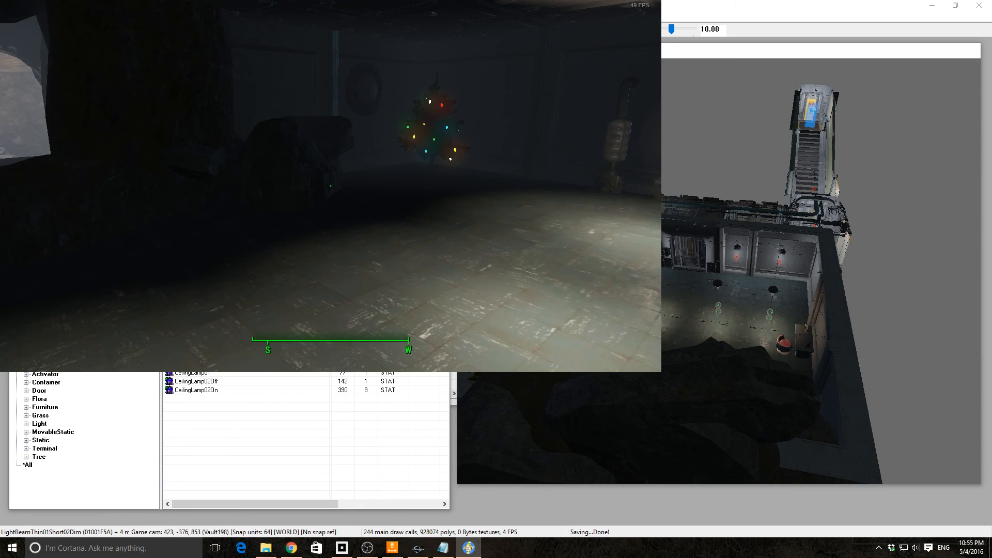
# Cross to the doorway, climb the staircase and use the VAULT EXIT door to go outside
pyautogui.press('w')
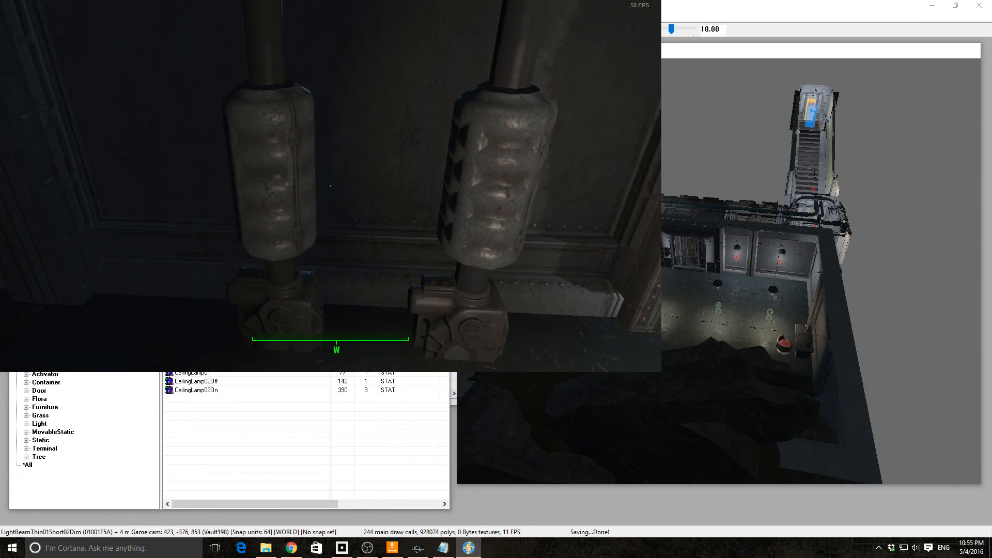
pyautogui.press('w')
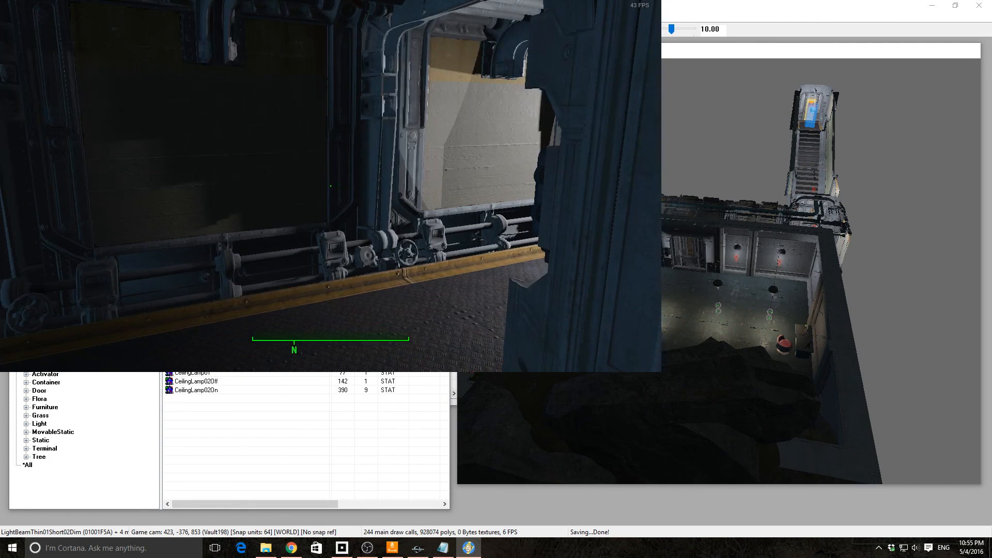
pyautogui.press('w')
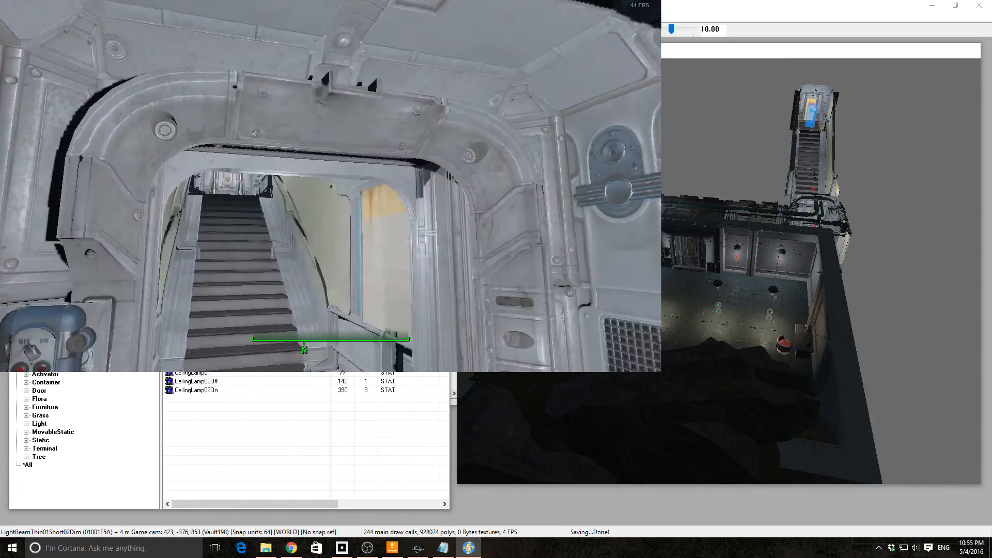
pyautogui.press('w')
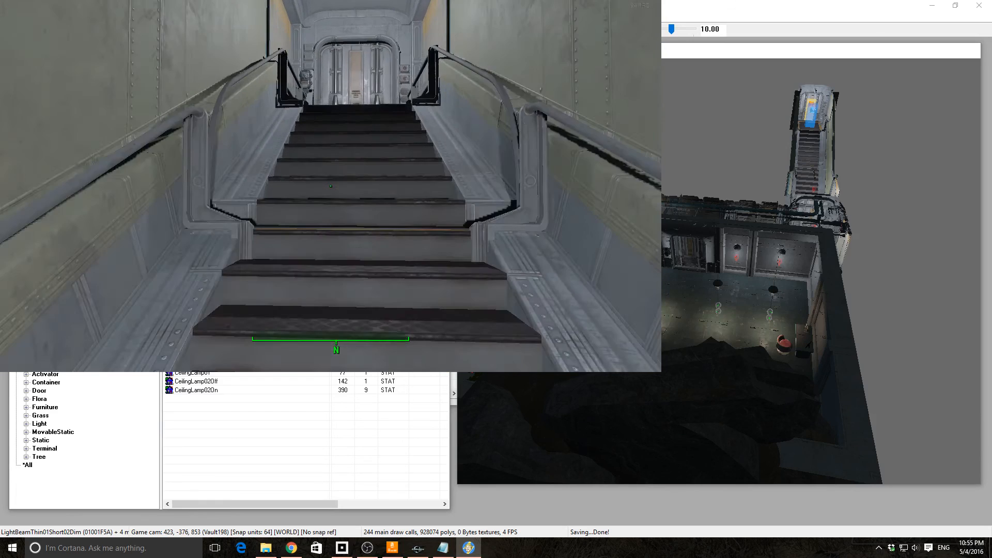
pyautogui.press('w')
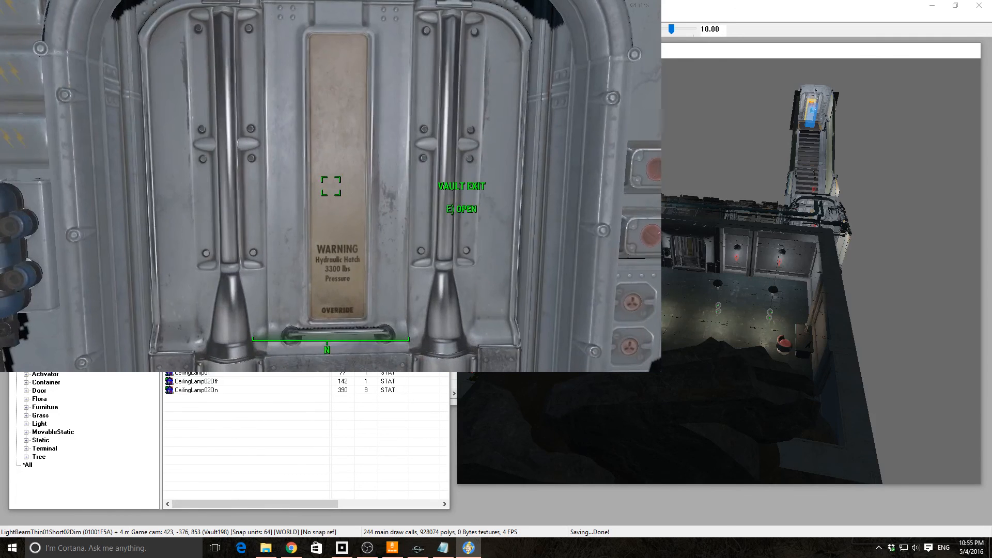
pyautogui.press('e')
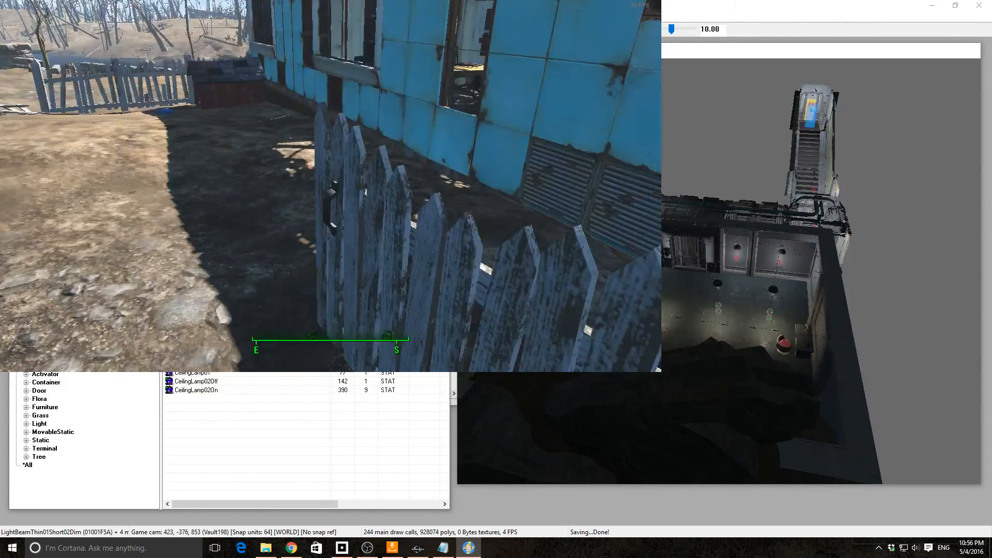
# Run to the Vault 198 entrance by the fence and go back inside
pyautogui.press('s')
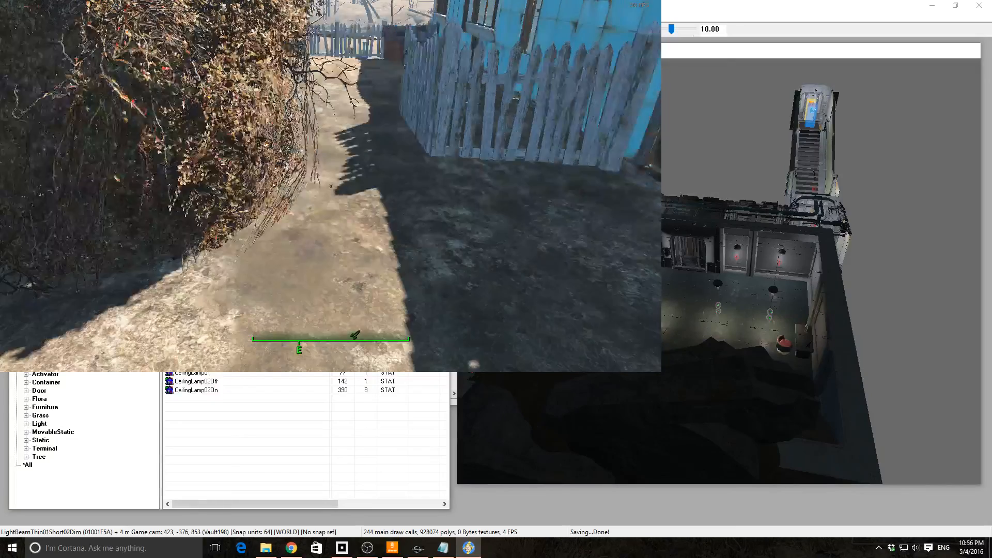
pyautogui.press('w')
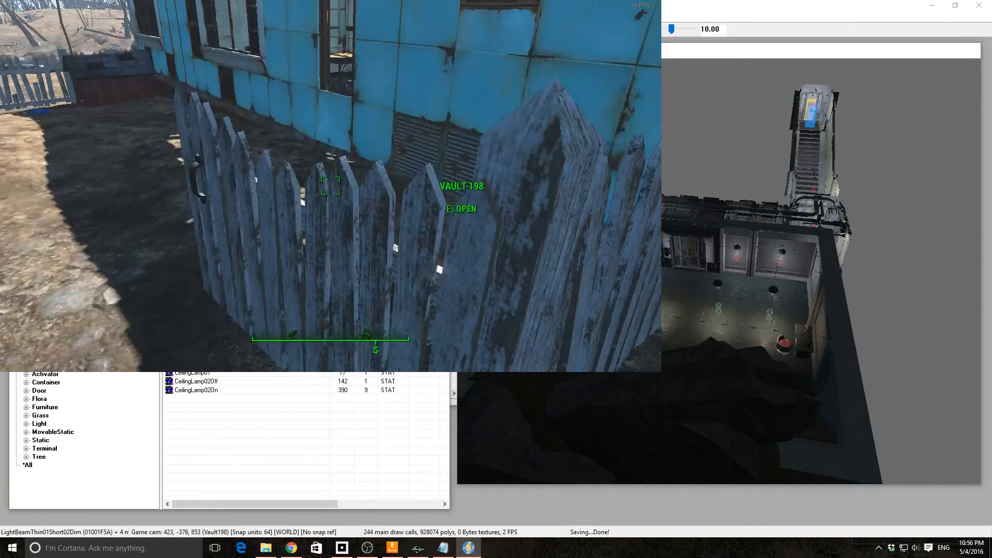
pyautogui.press('e')
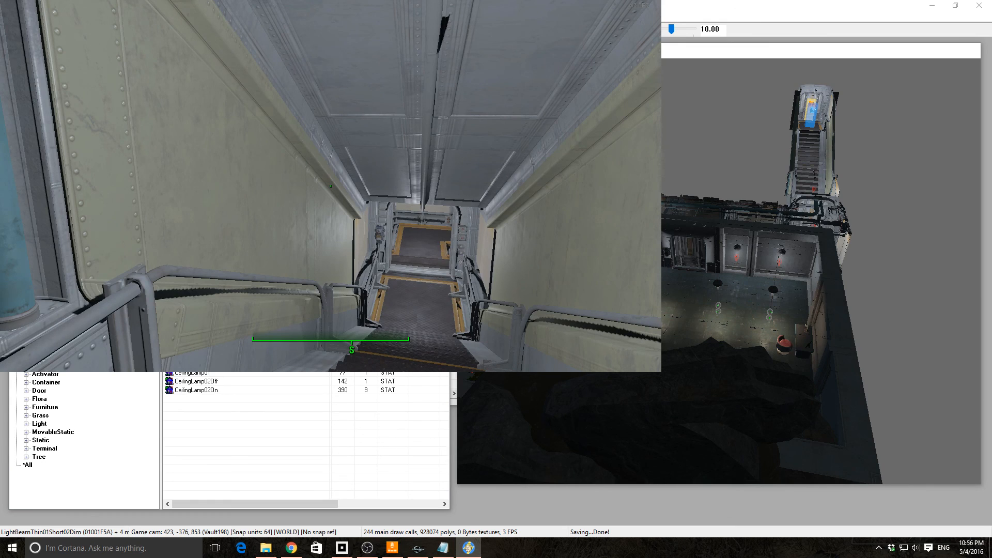
# Quit Fallout 4 with the qqq console command
pyautogui.press('`')
pyautogui.write('qqq')
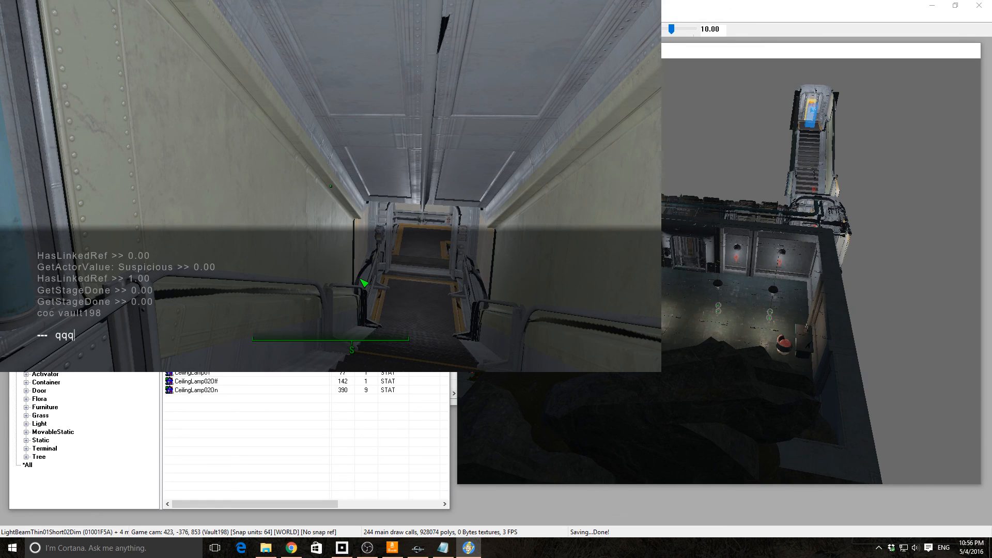
pyautogui.press('Return')
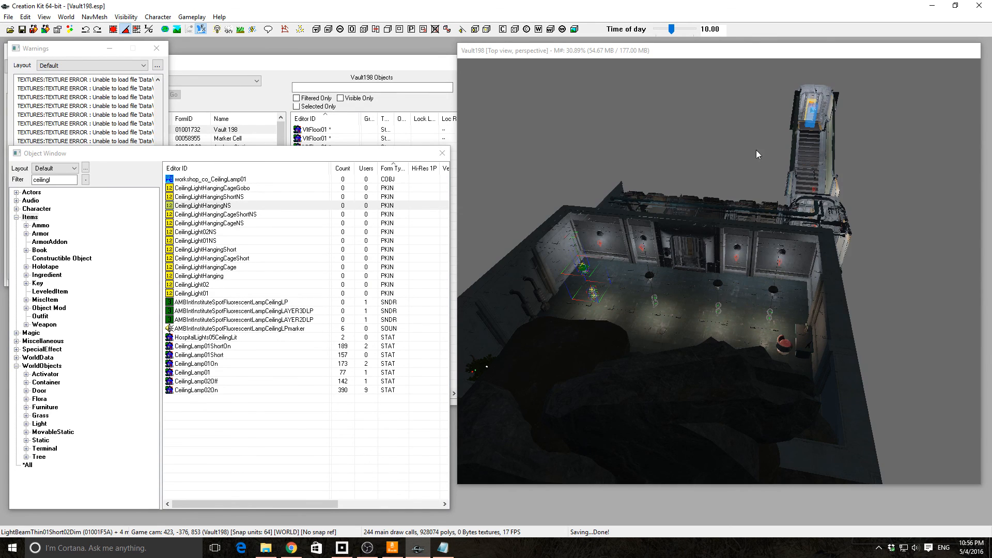
pyautogui.keyDown('shift'); pyautogui.moveTo(851, 202); pyautogui.dragTo(802, 224, button='middle'); pyautogui.keyUp('shift')
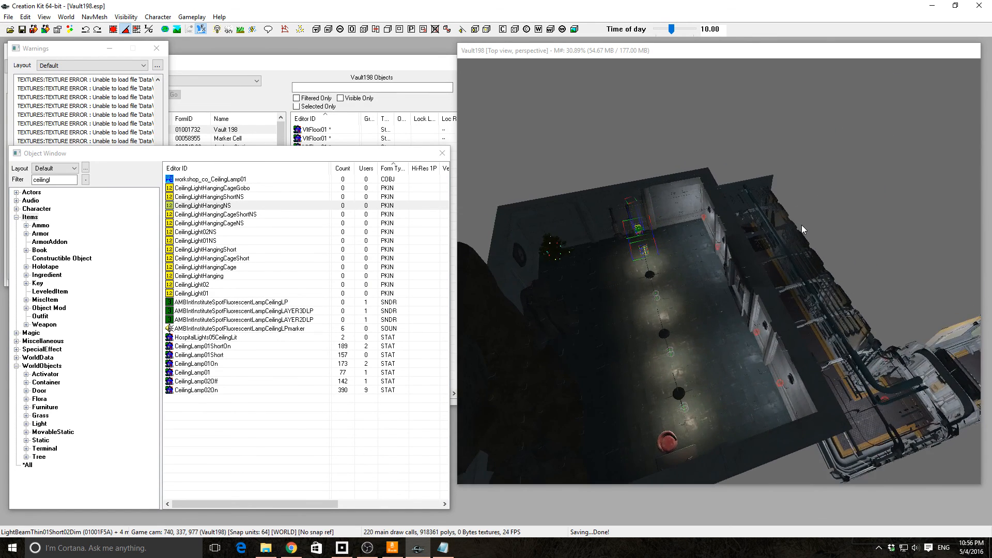
pyautogui.moveTo(779, 257)
pyautogui.keyDown('shift'); pyautogui.mouseDown(button='middle')
pyautogui.moveTo(769, 240)
pyautogui.moveTo(786, 250)
pyautogui.mouseUp(button='middle'); pyautogui.keyUp('shift')
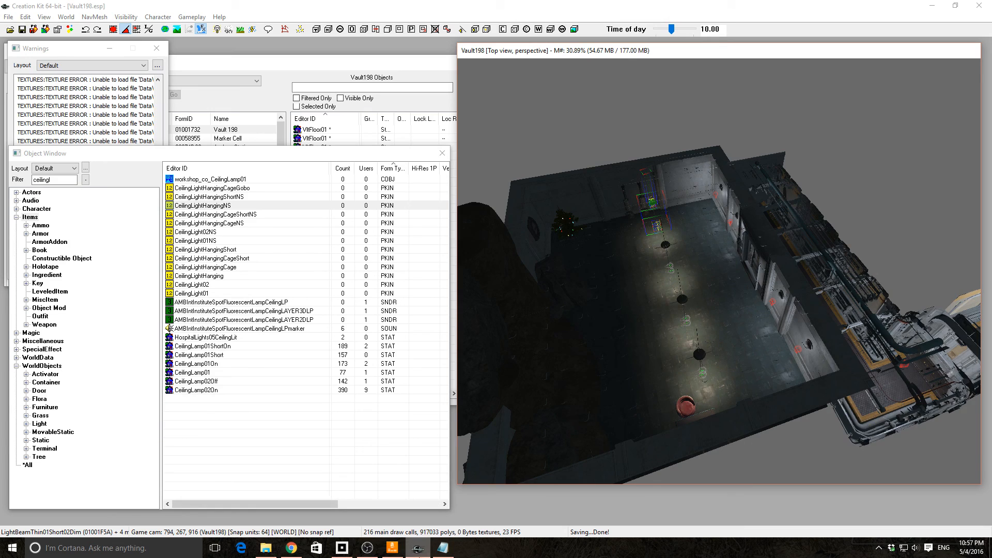
pyautogui.click(363, 551)
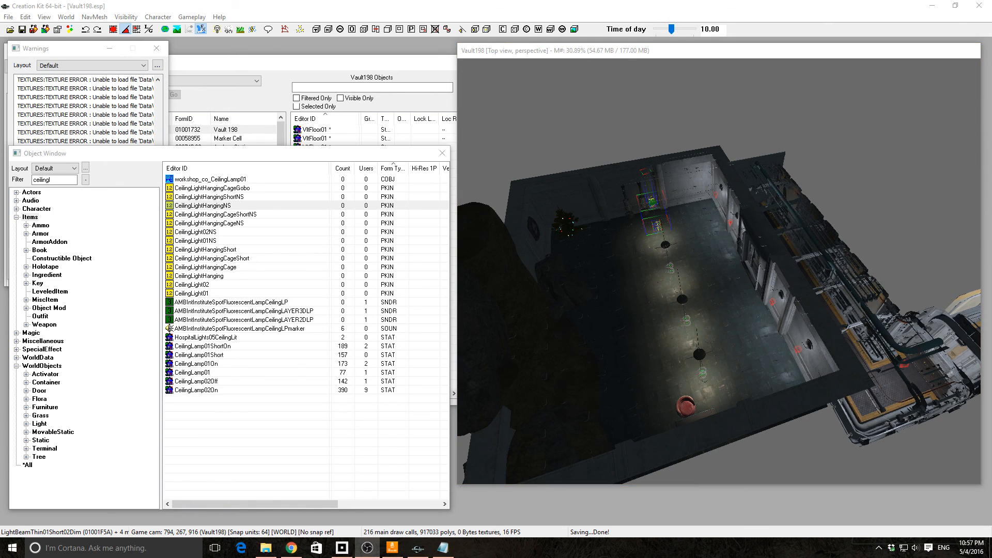